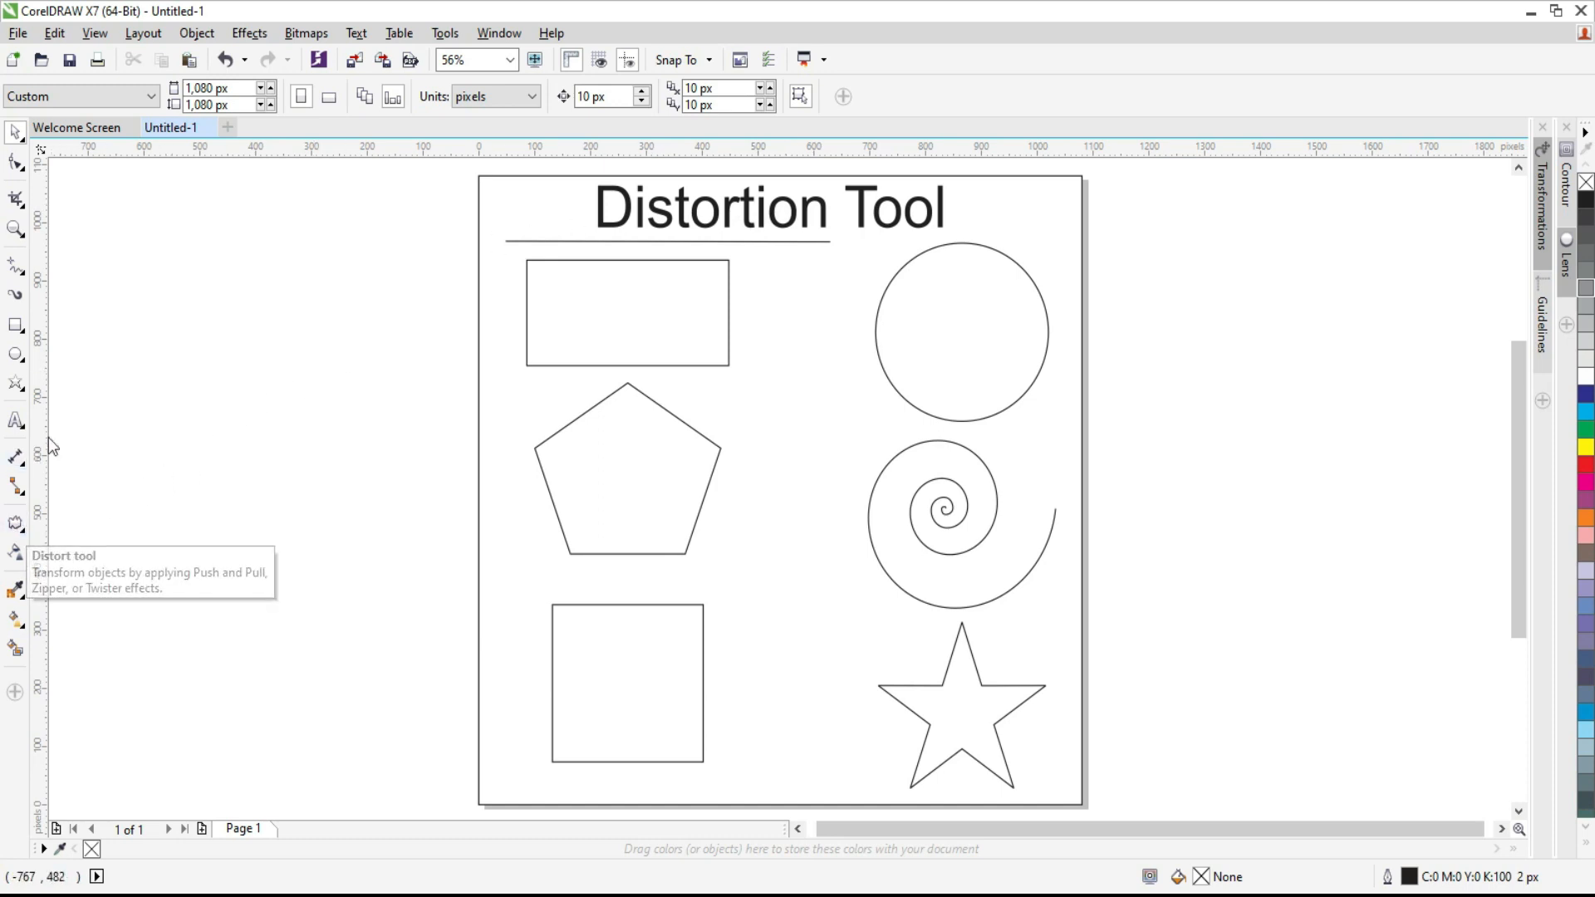
Move the horizontal line beneath the title off the page, into the empty area beside the rectangle
left_click(20, 526)
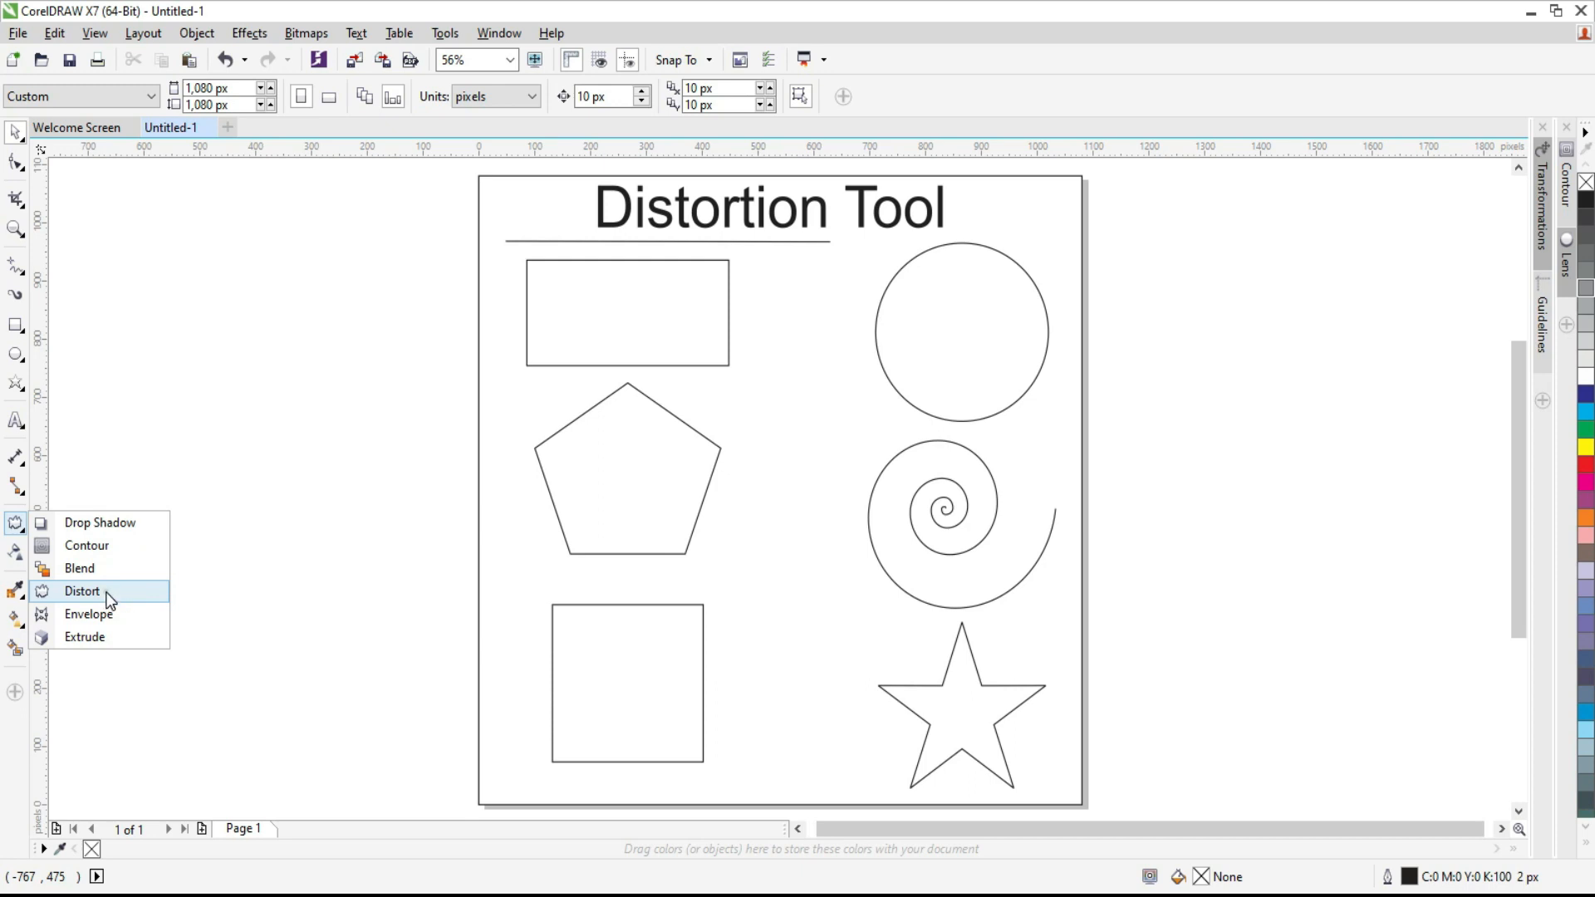
left_click(83, 591)
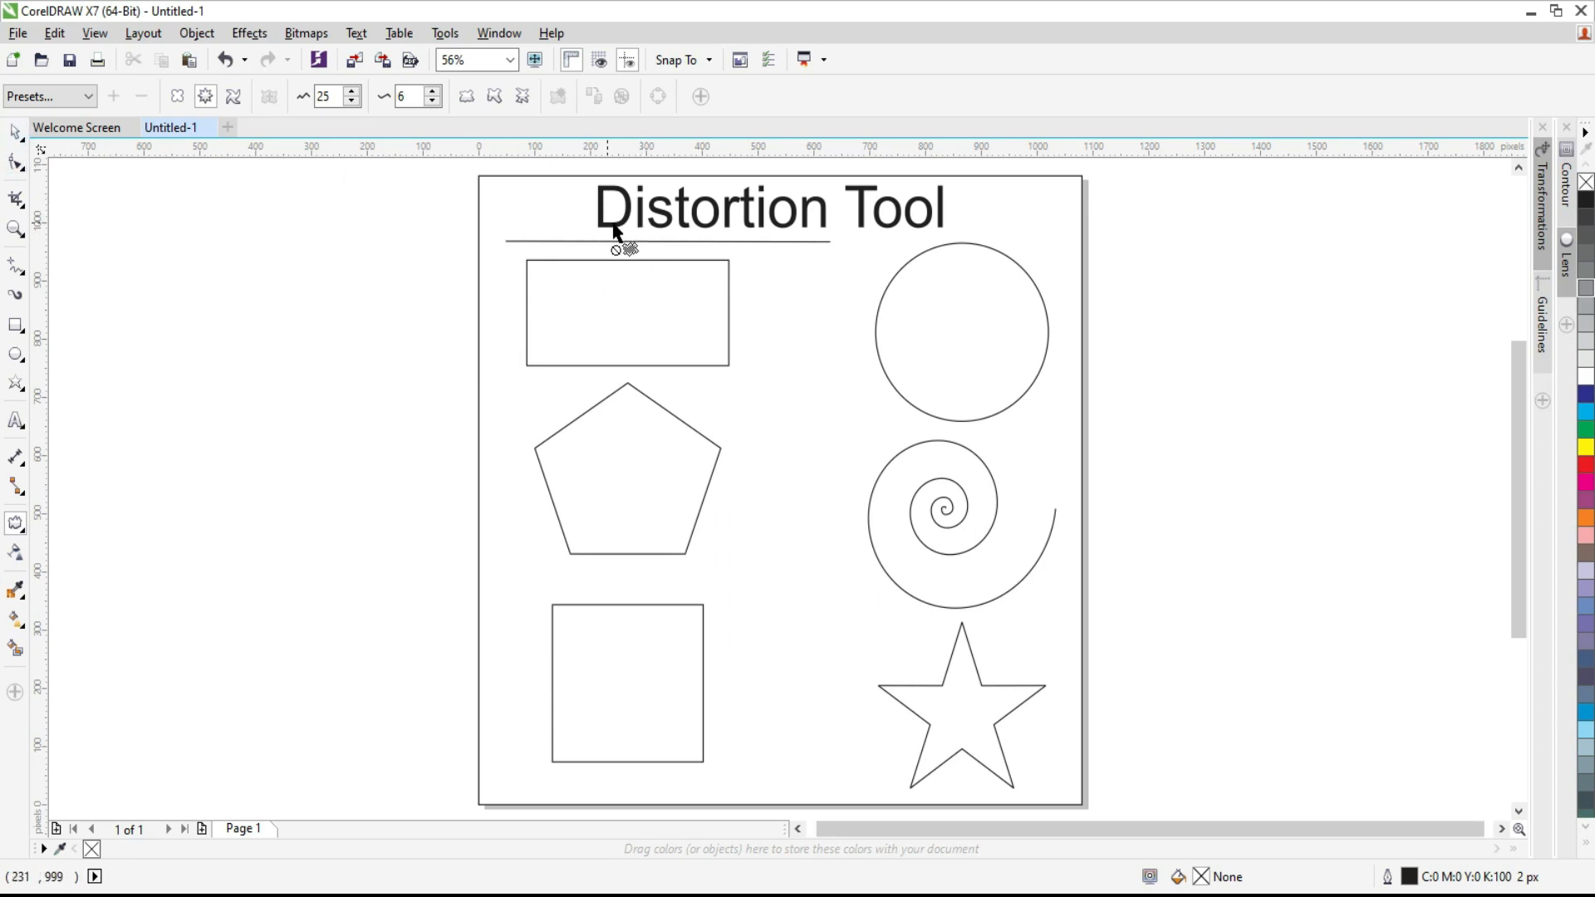
left_click(16, 130)
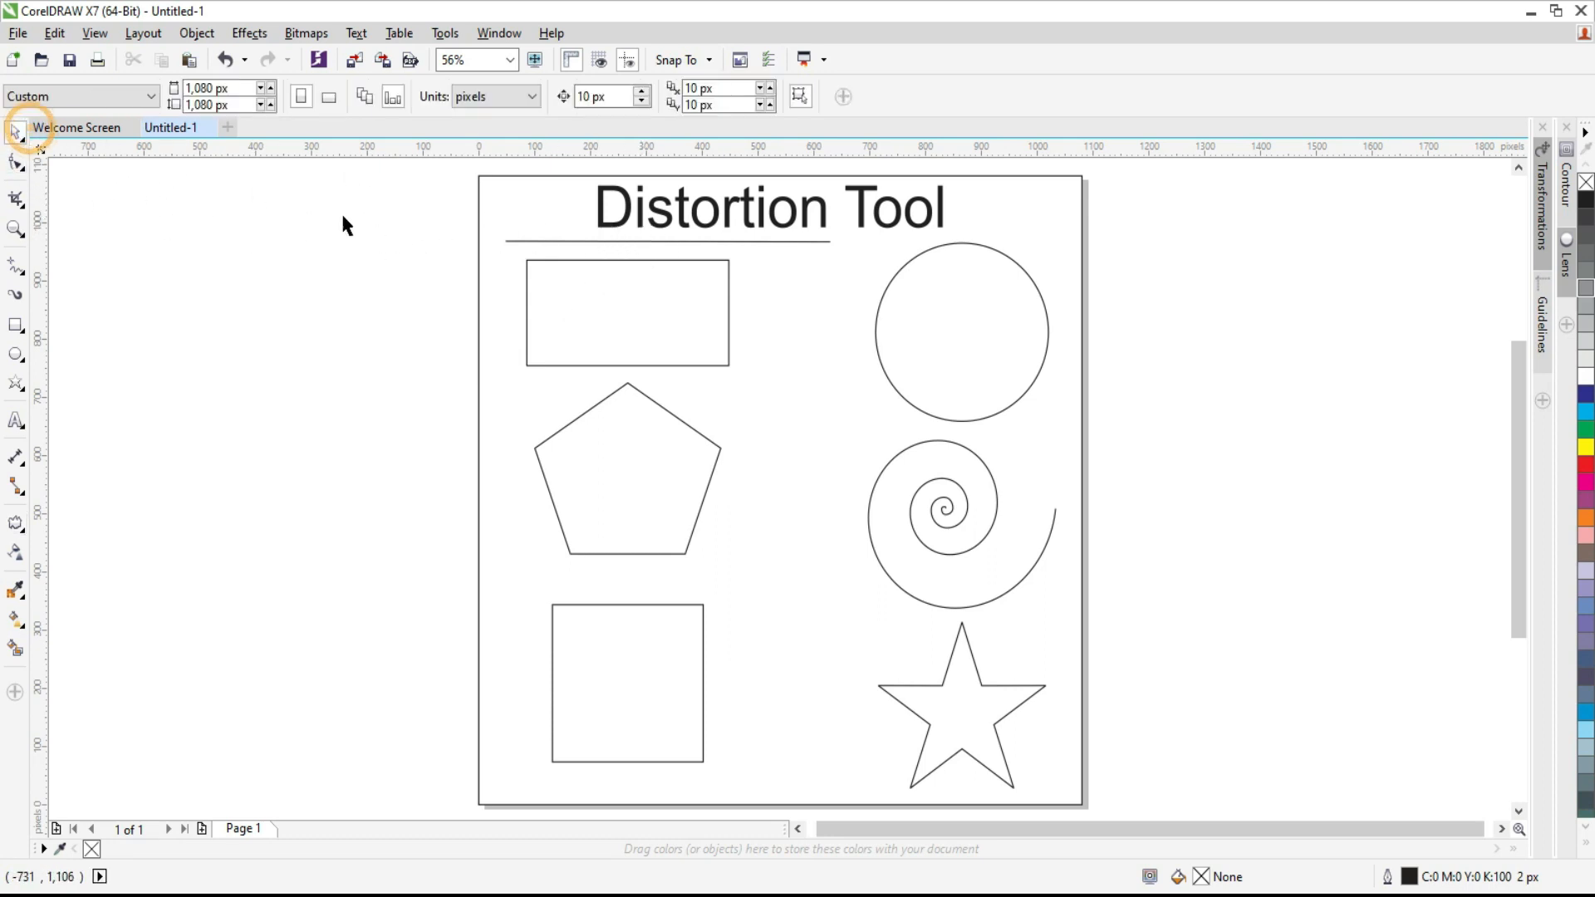
left_click_drag(674, 244, 307, 319)
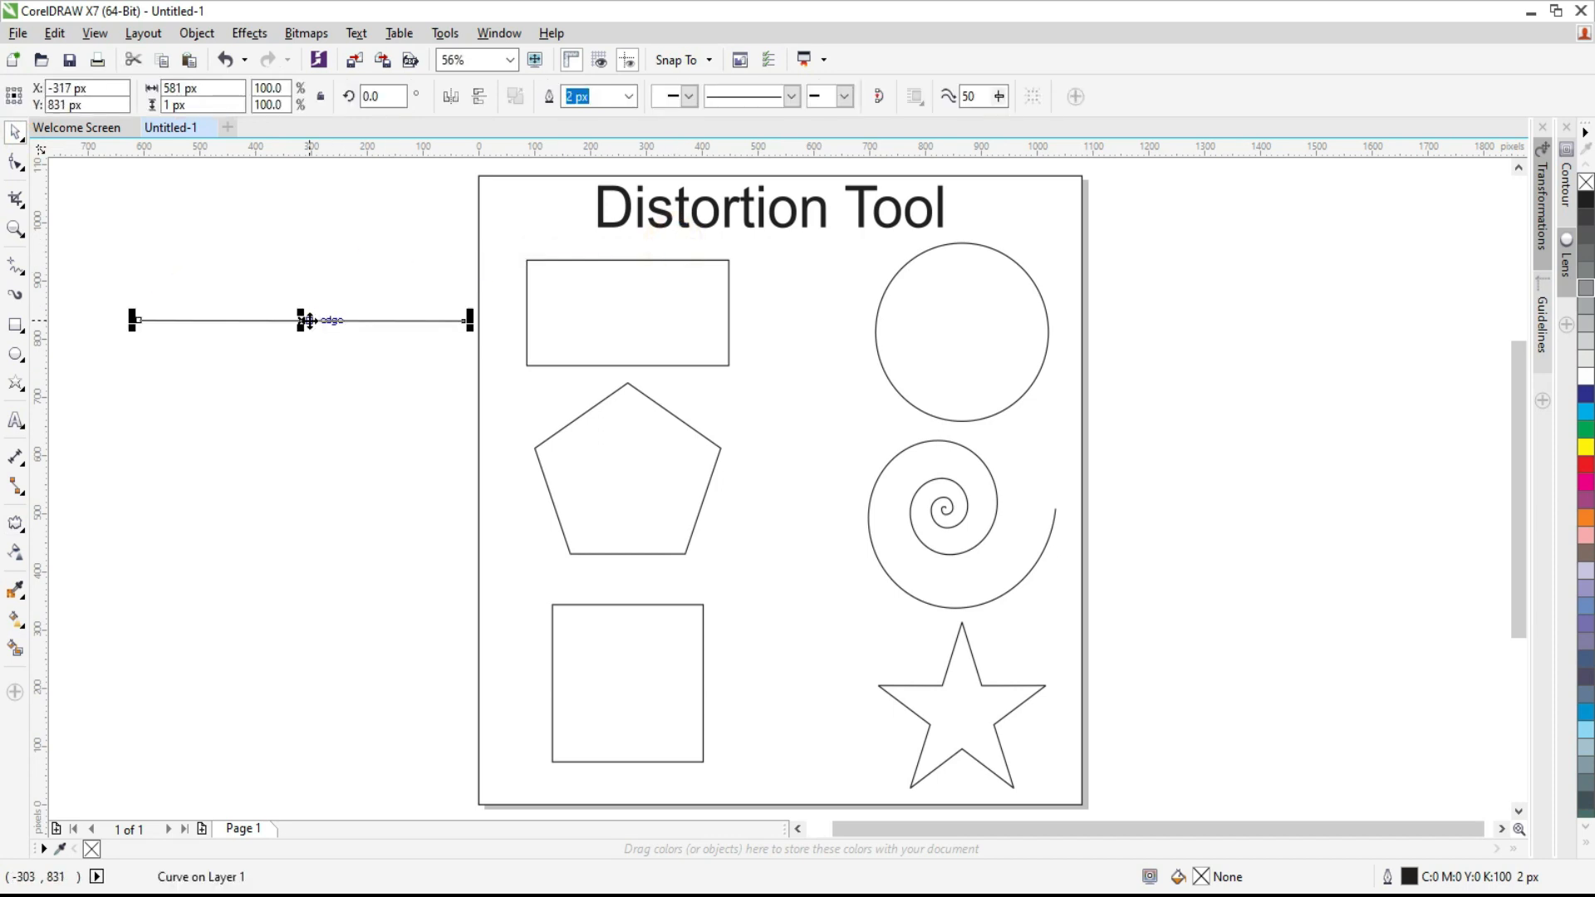
Apply a zipper distortion to the line outside the page, with an amplitude of about 12 and a frequency of 6
key("z")
left_click_drag(100, 257, 548, 420)
key("space")
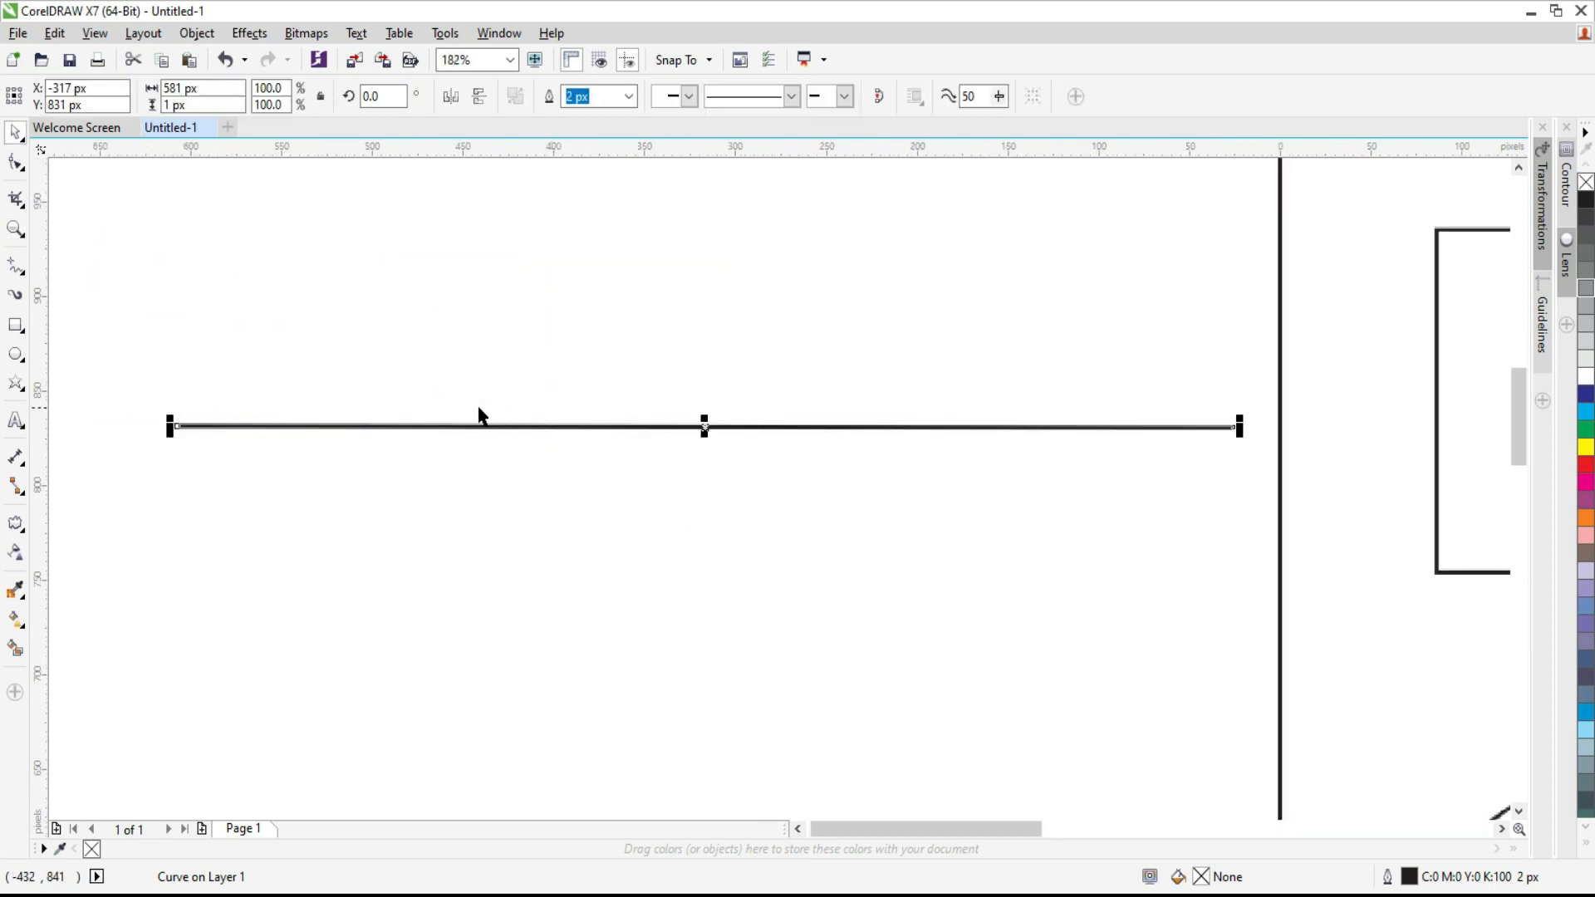
left_click(16, 523)
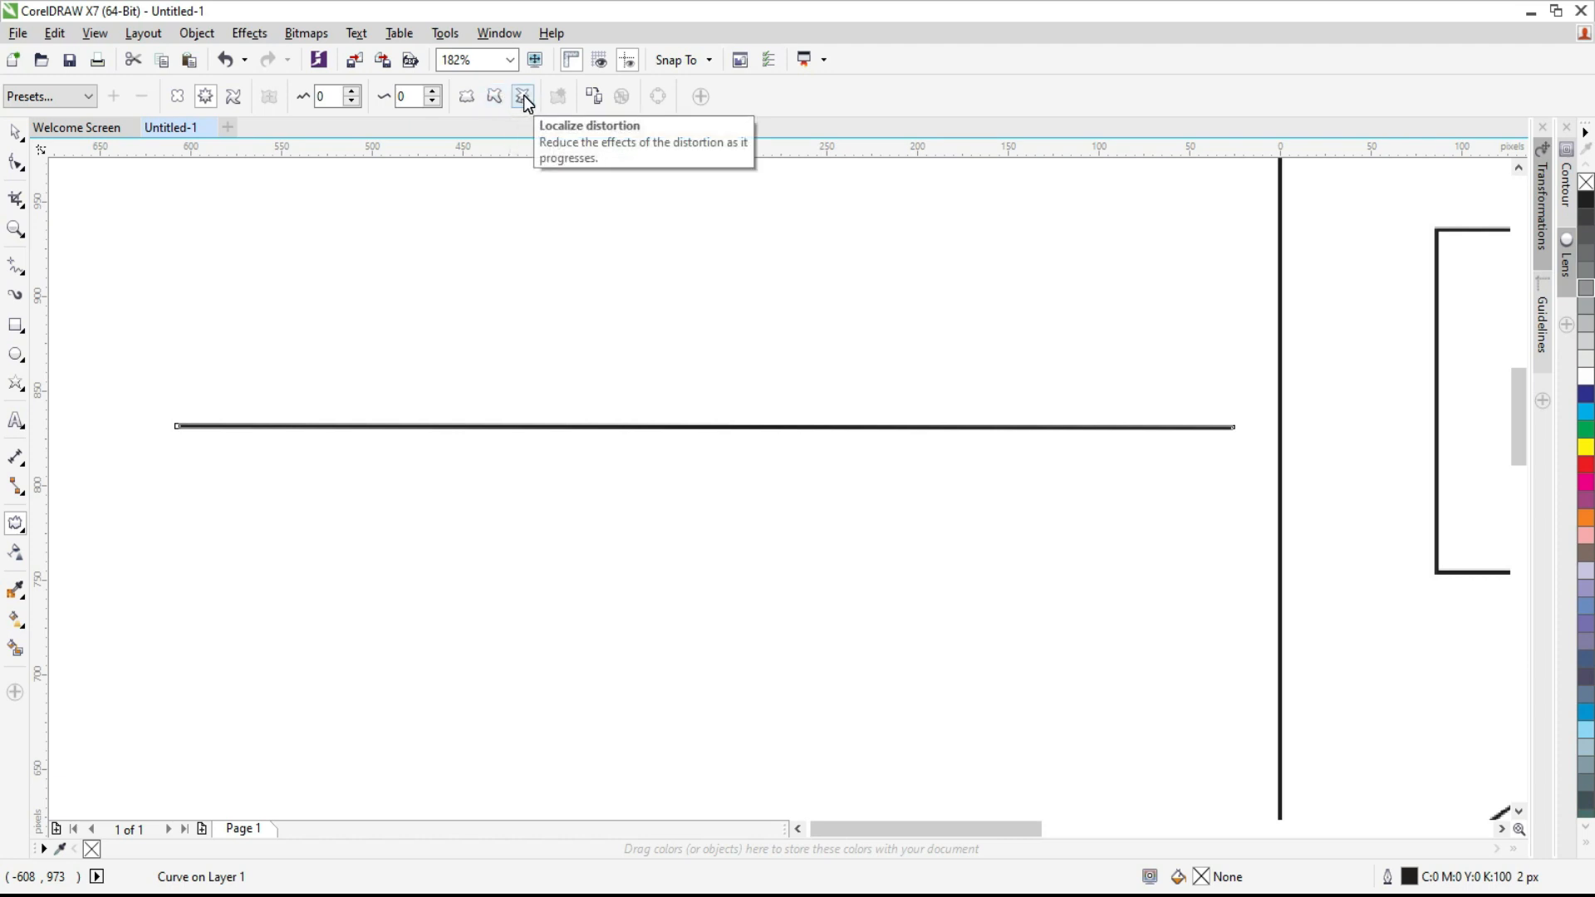
left_click(583, 426)
left_click(603, 427)
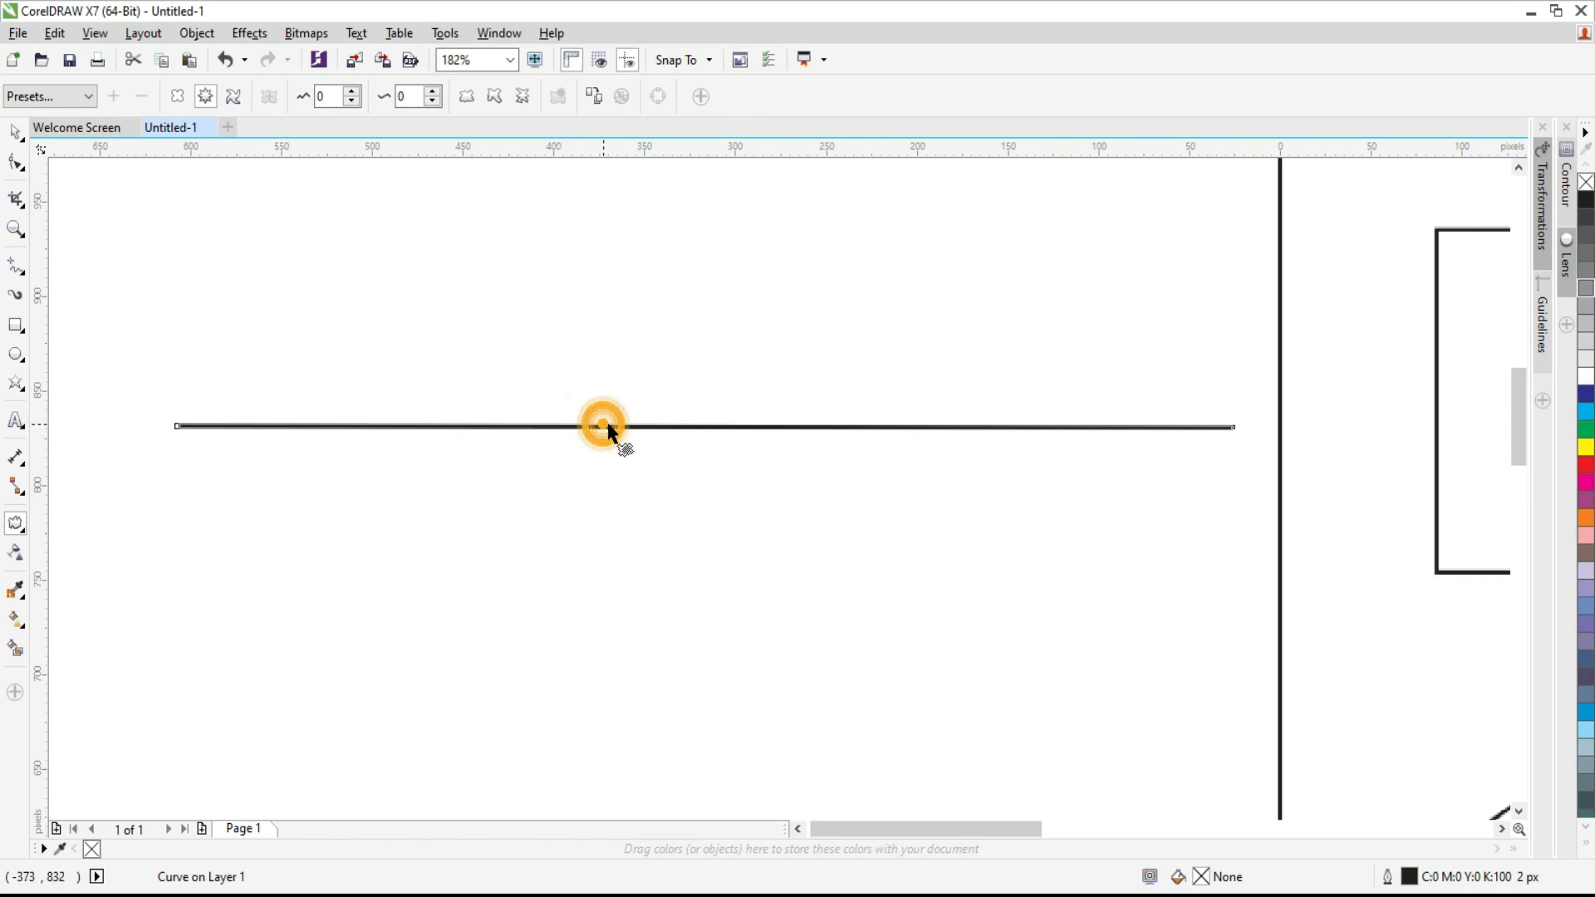
left_click_drag(627, 426, 624, 215)
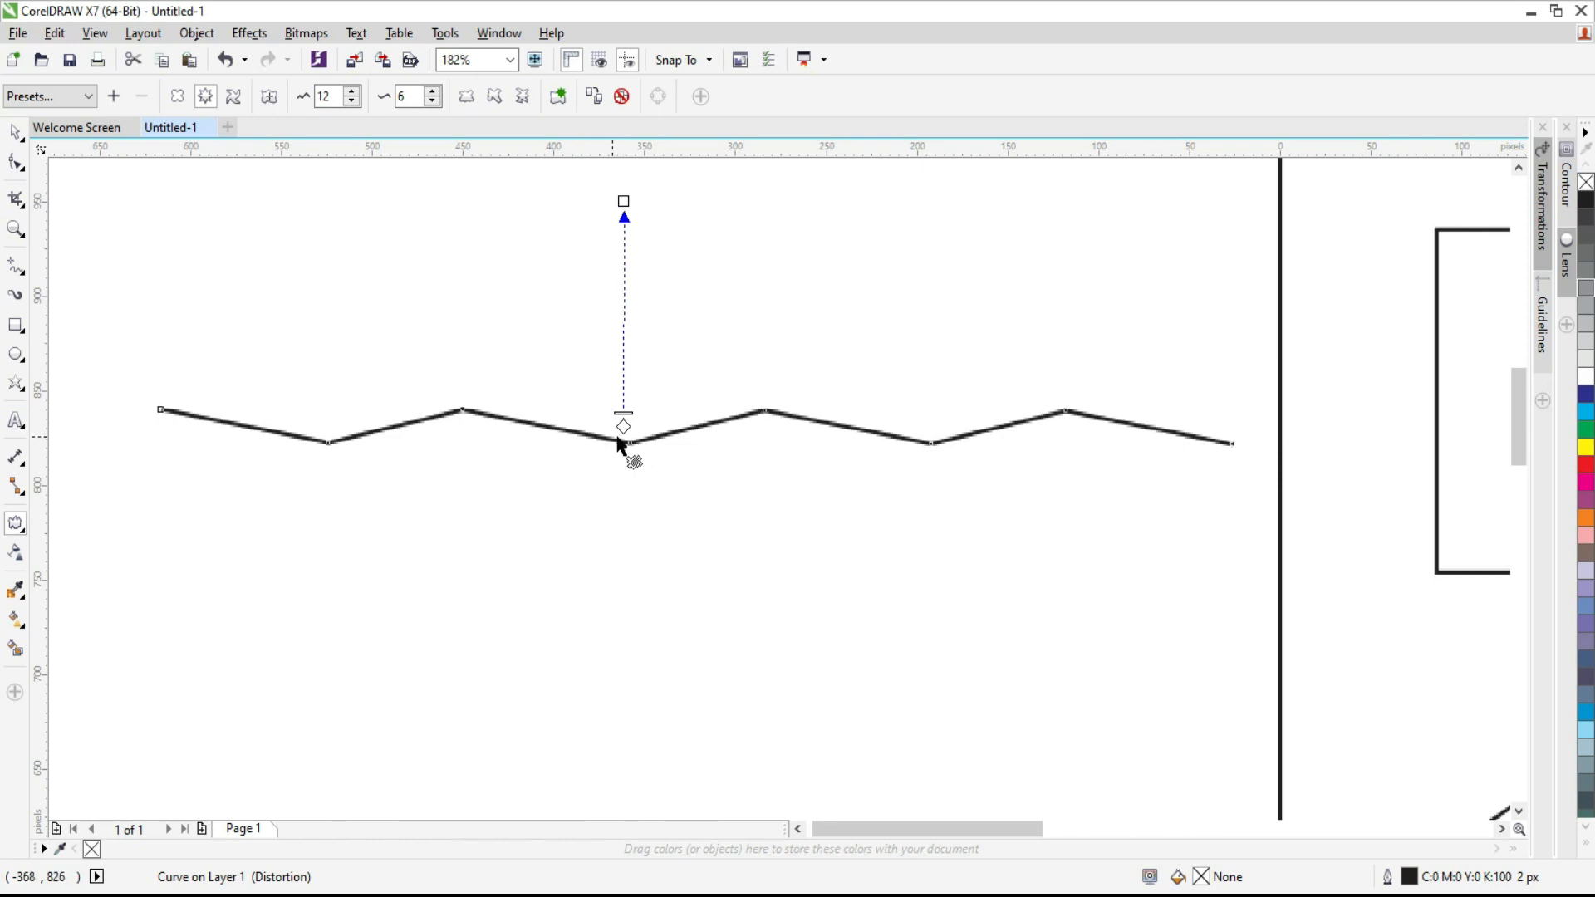
Adjust the line's zipper distortion to amplitude 3 and frequency 18, with smooth and randomize distortion enabled
left_click_drag(623, 201, 645, 313)
left_click_drag(632, 589, 629, 771)
left_click_drag(634, 597, 633, 629)
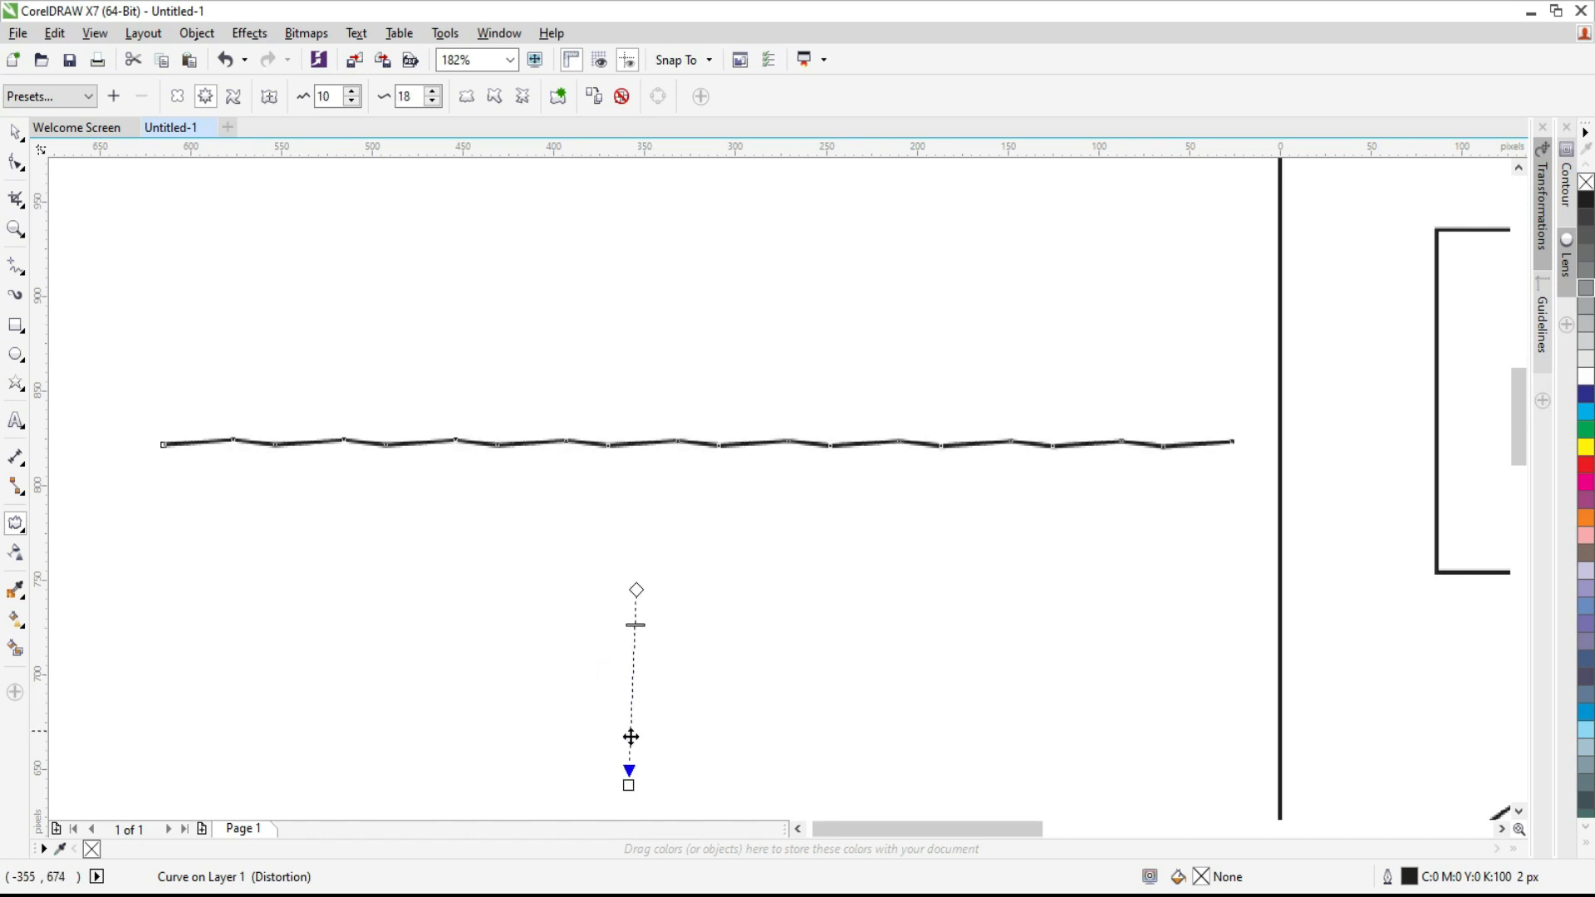
left_click_drag(628, 777, 1255, 598)
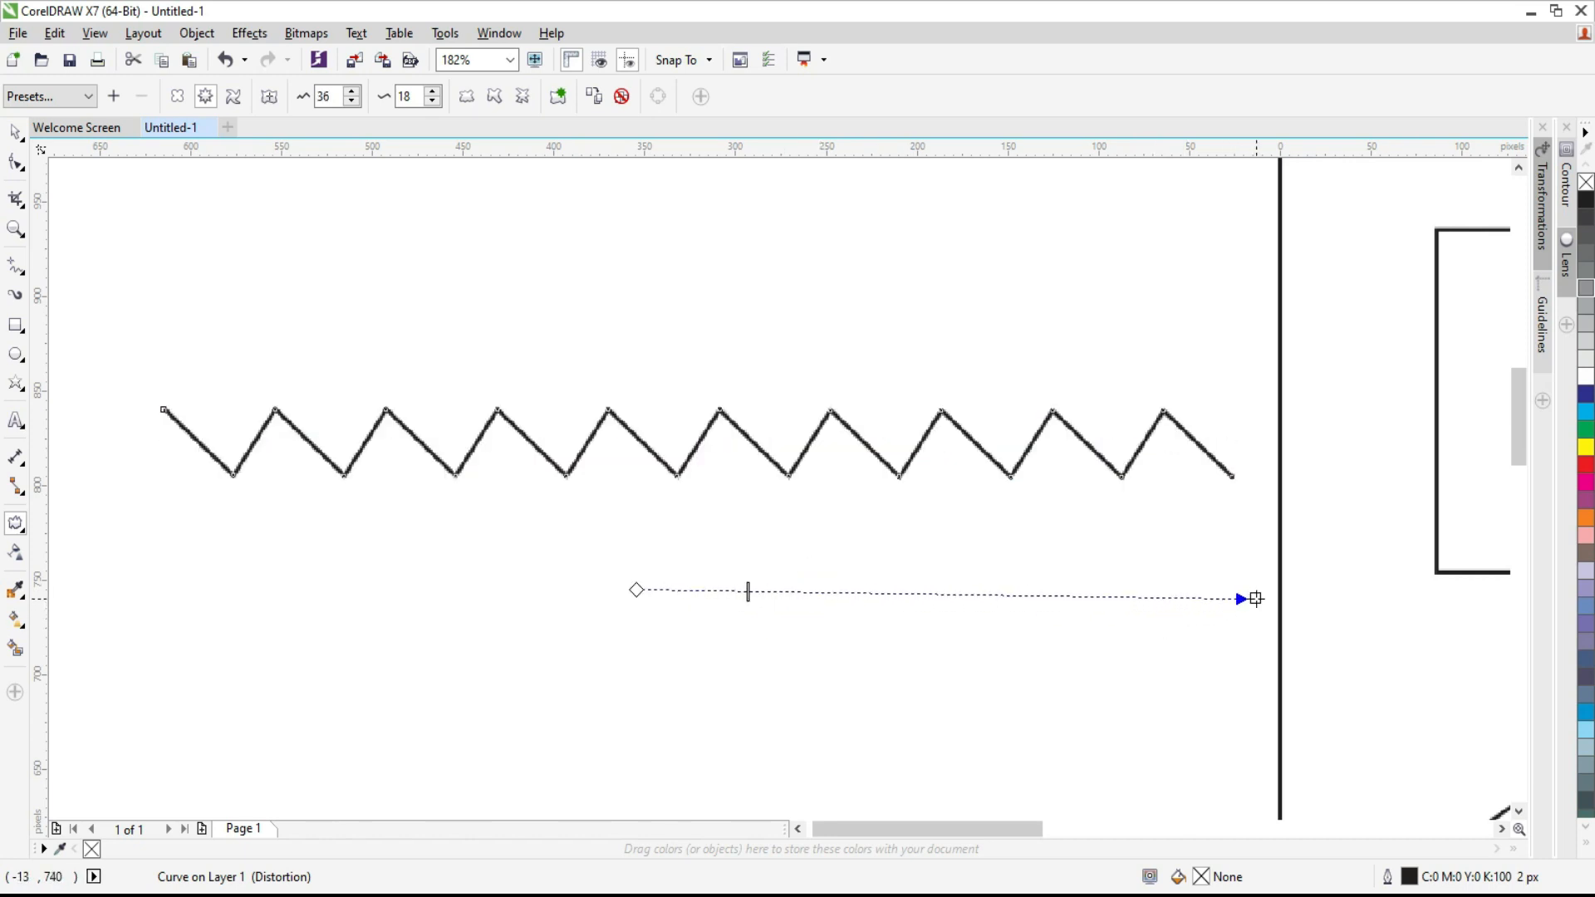
mouse_move(1255, 598)
left_mouse_down()
mouse_move(919, 573)
mouse_move(395, 576)
mouse_move(174, 530)
mouse_move(686, 555)
mouse_move(790, 577)
mouse_move(688, 561)
mouse_move(626, 580)
mouse_move(605, 540)
mouse_move(633, 519)
left_mouse_up()
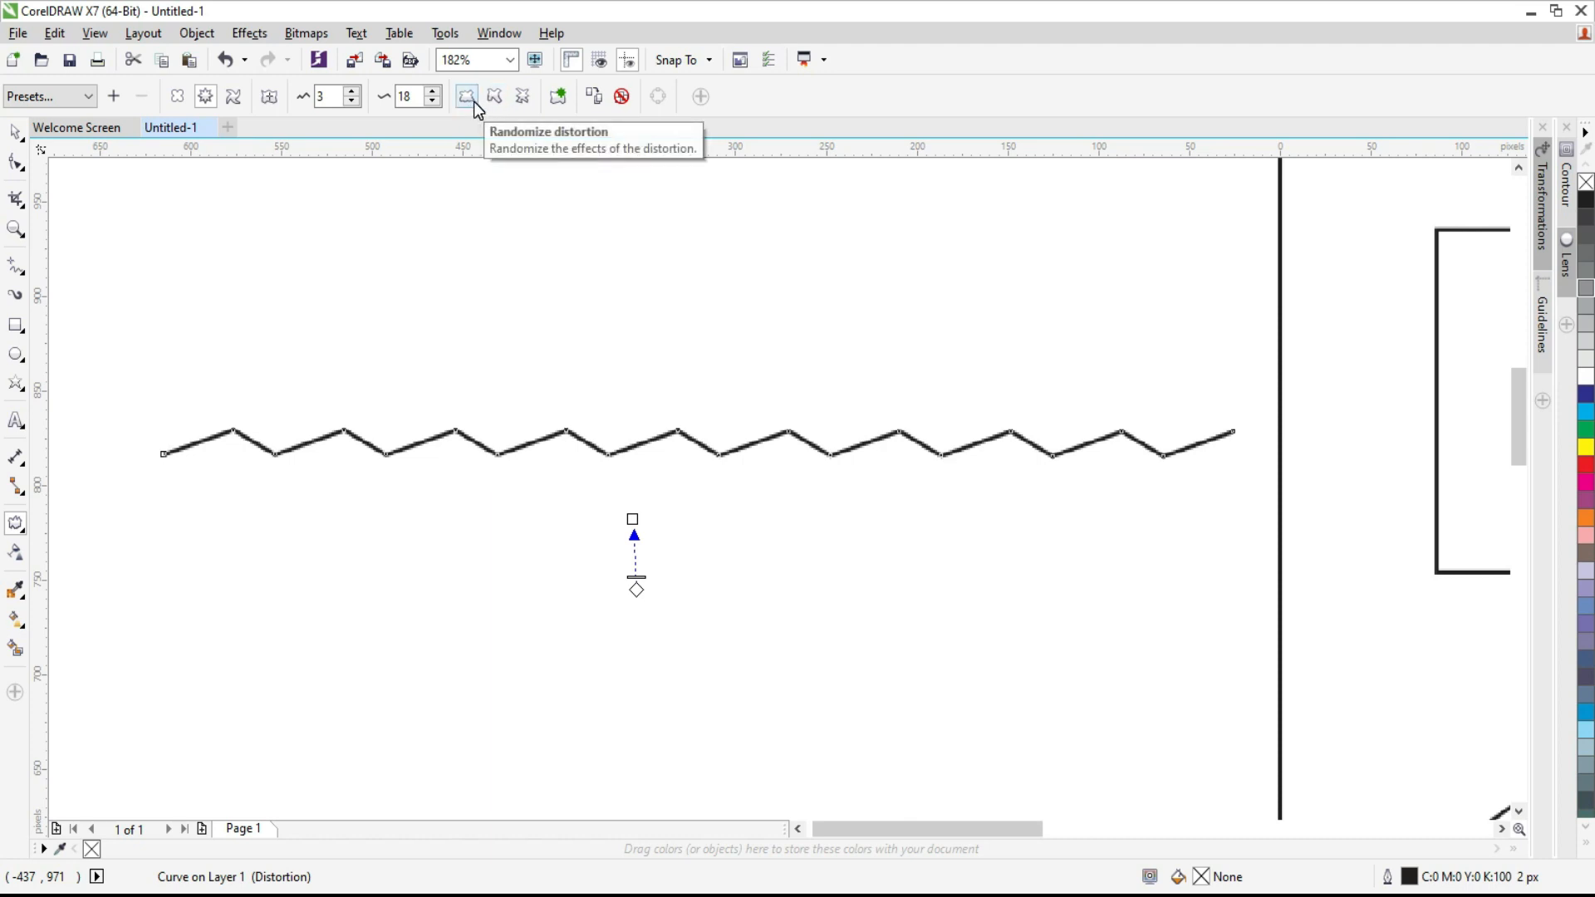
left_click(494, 96)
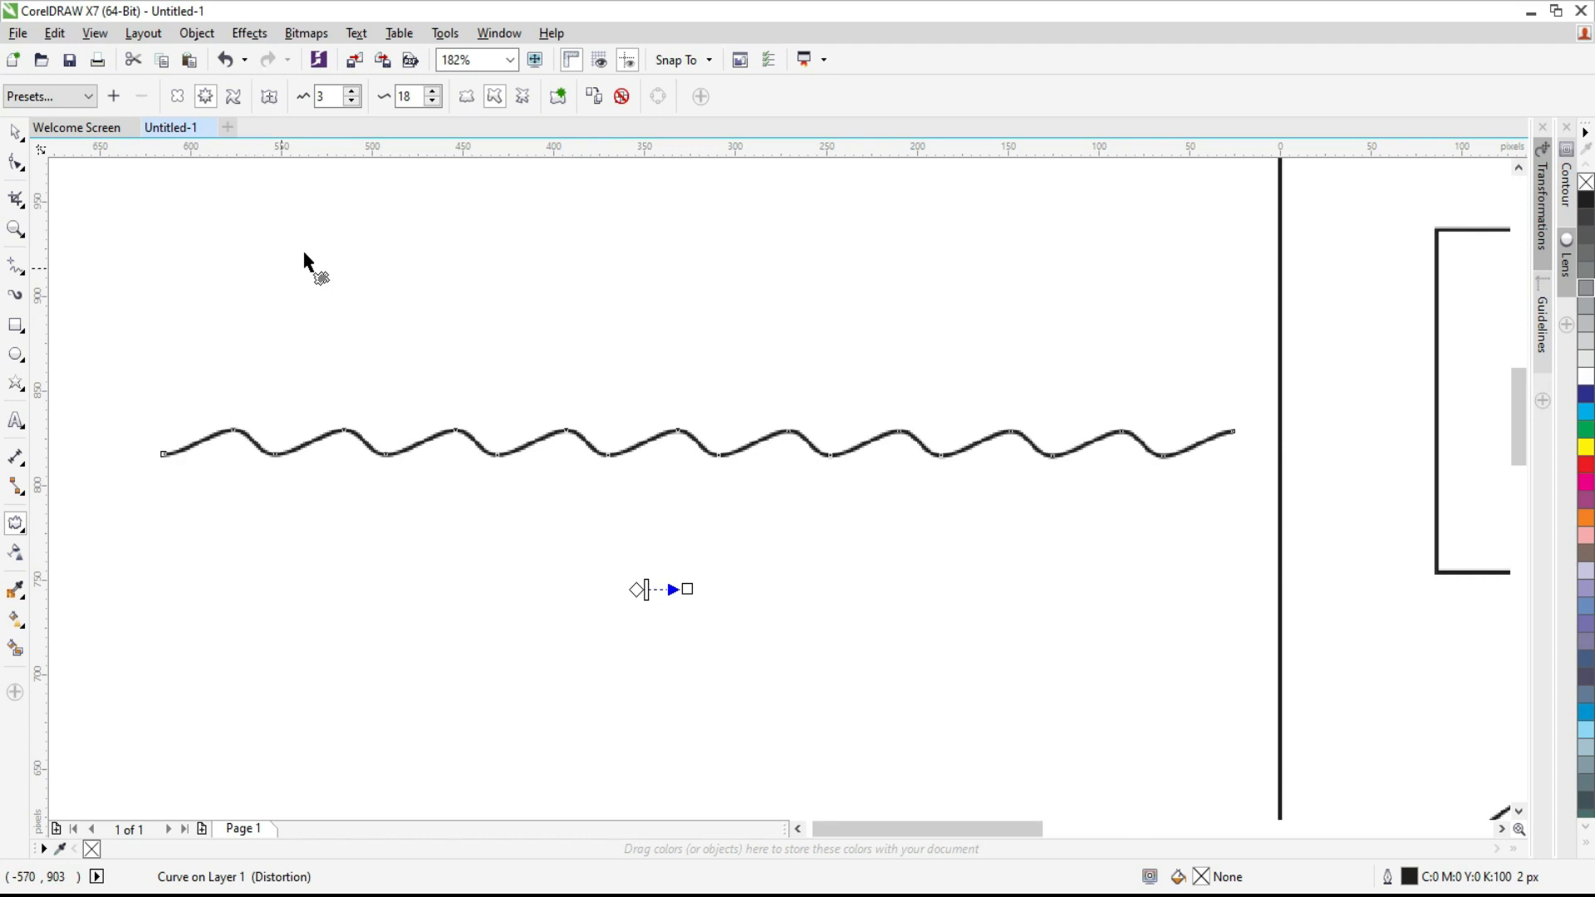
left_click(472, 100)
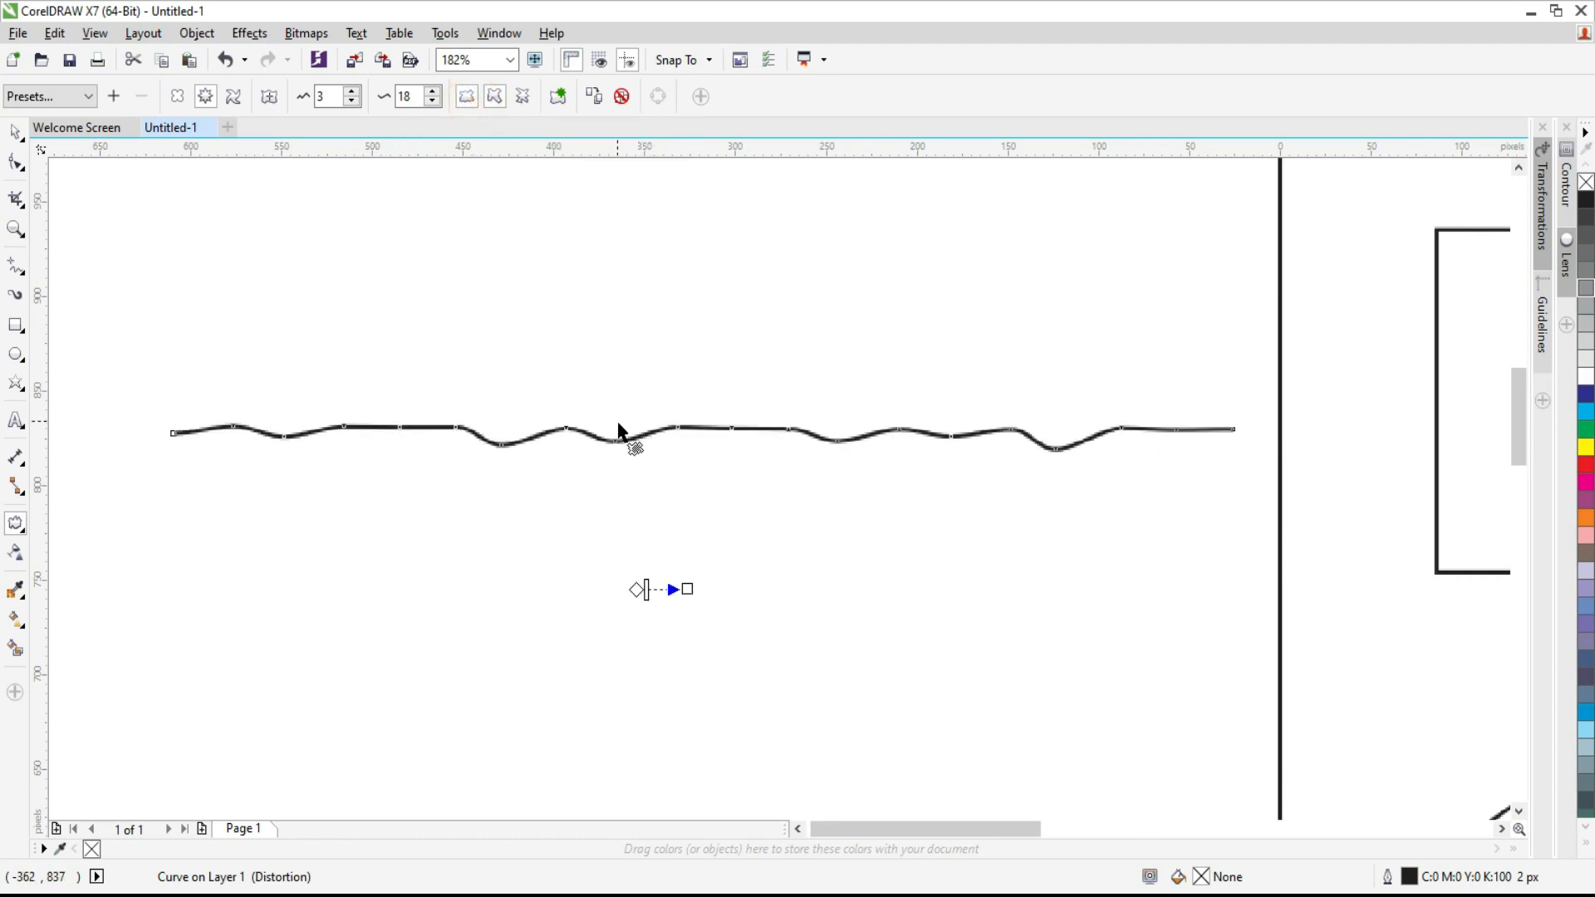
Apply further zipper distortion across the line with amplitude 20 and frequency 6, and localize it
left_click_drag(594, 438, 644, 276)
left_click_drag(607, 411, 590, 501)
left_click_drag(594, 591, 601, 722)
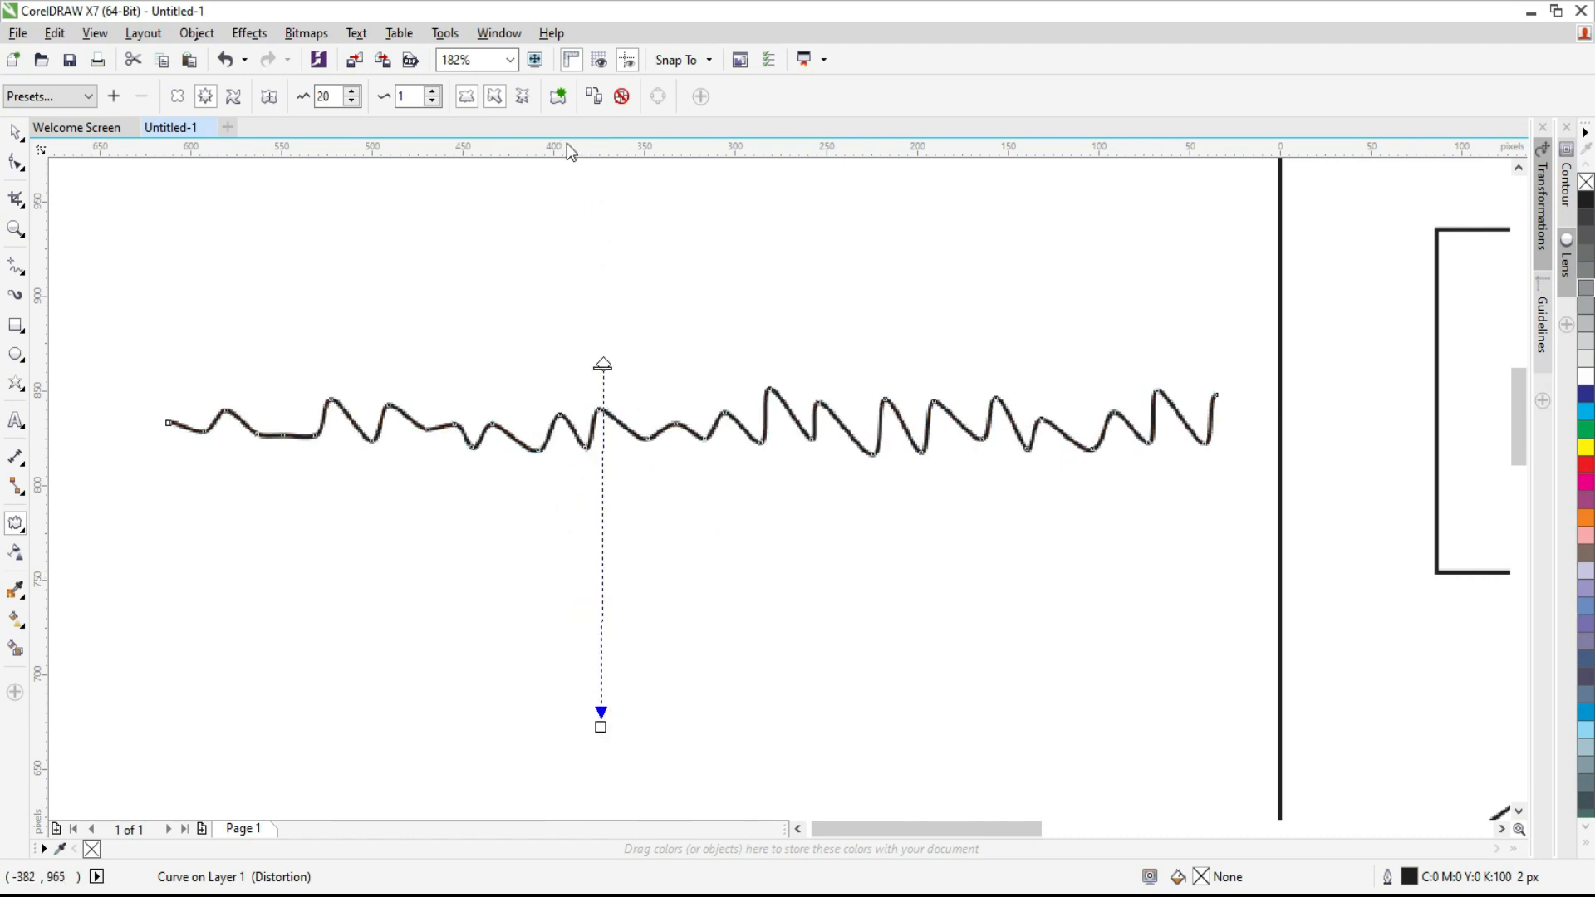
left_click_drag(604, 359, 681, 358)
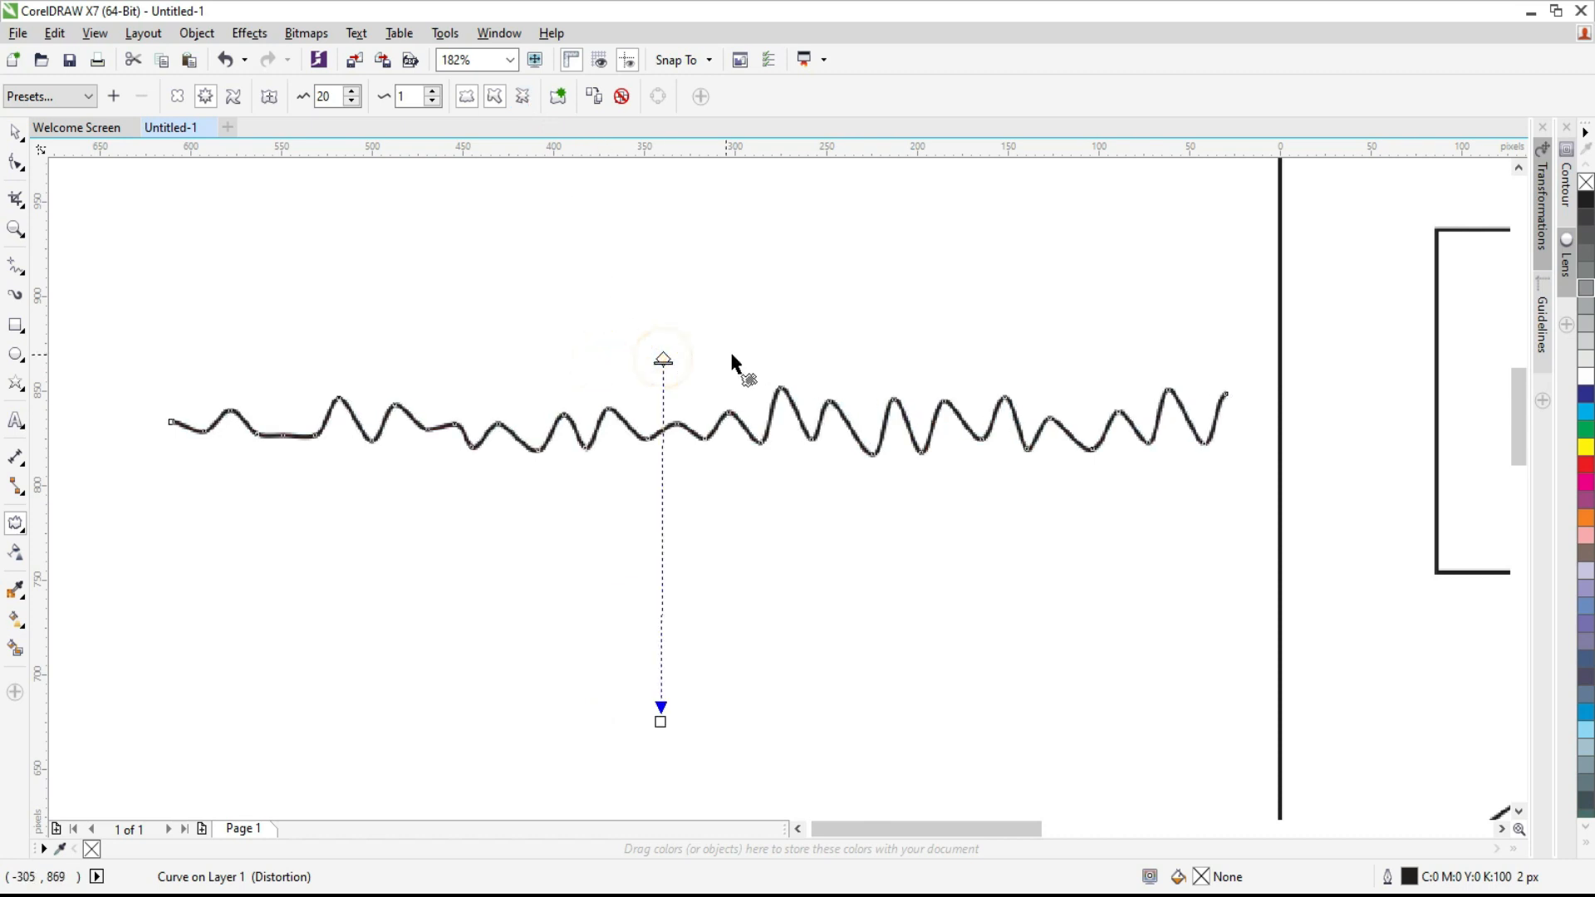
left_click(521, 97)
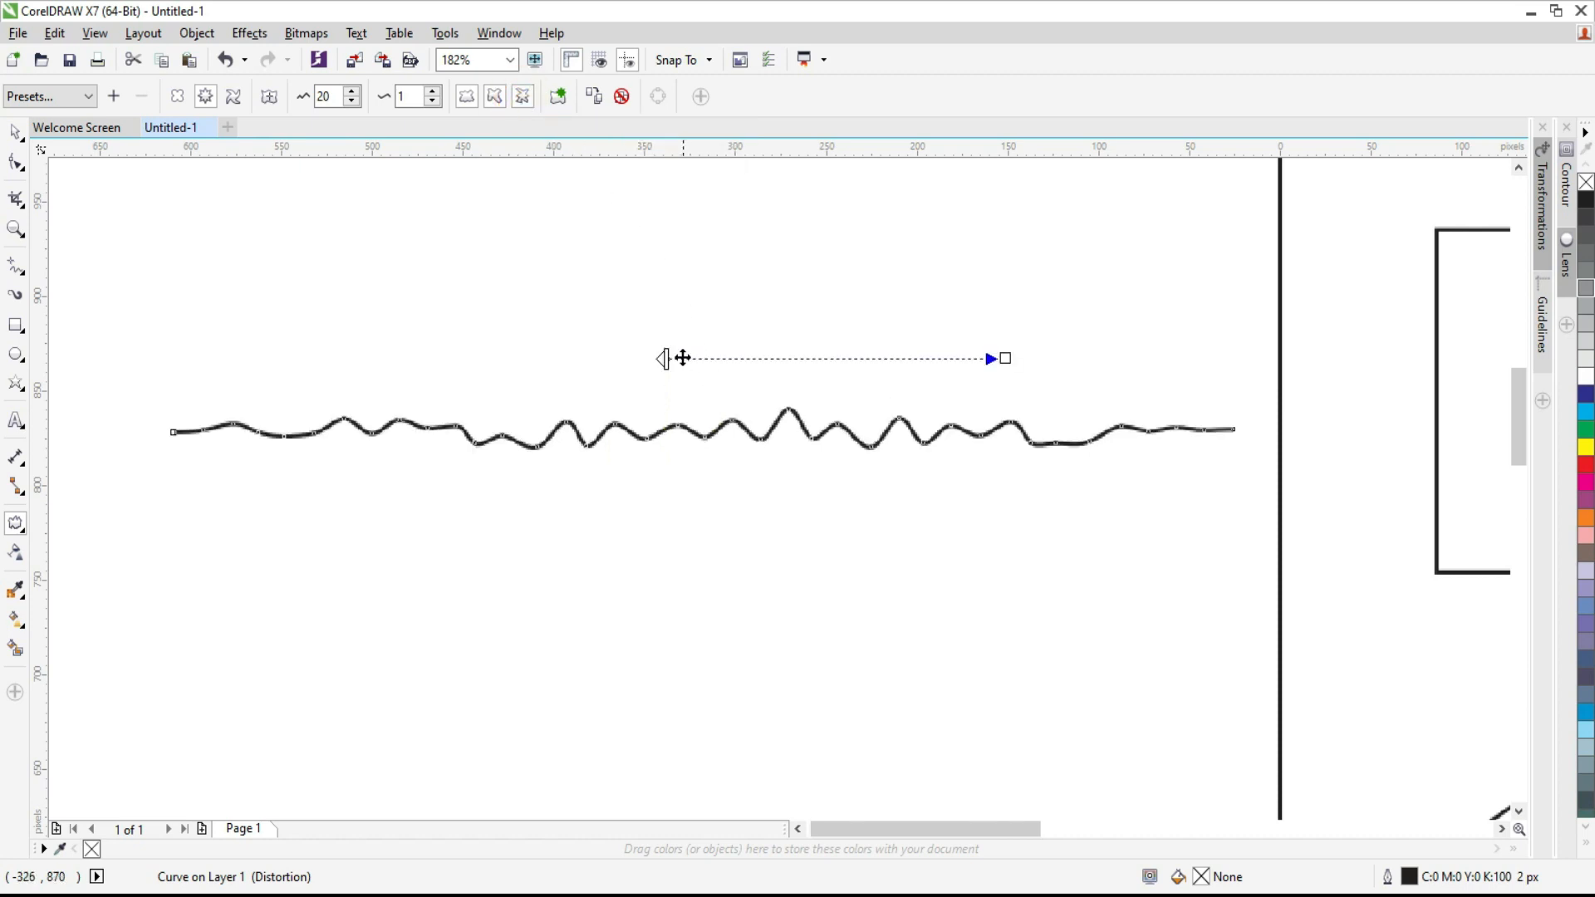
left_click_drag(663, 360, 758, 362)
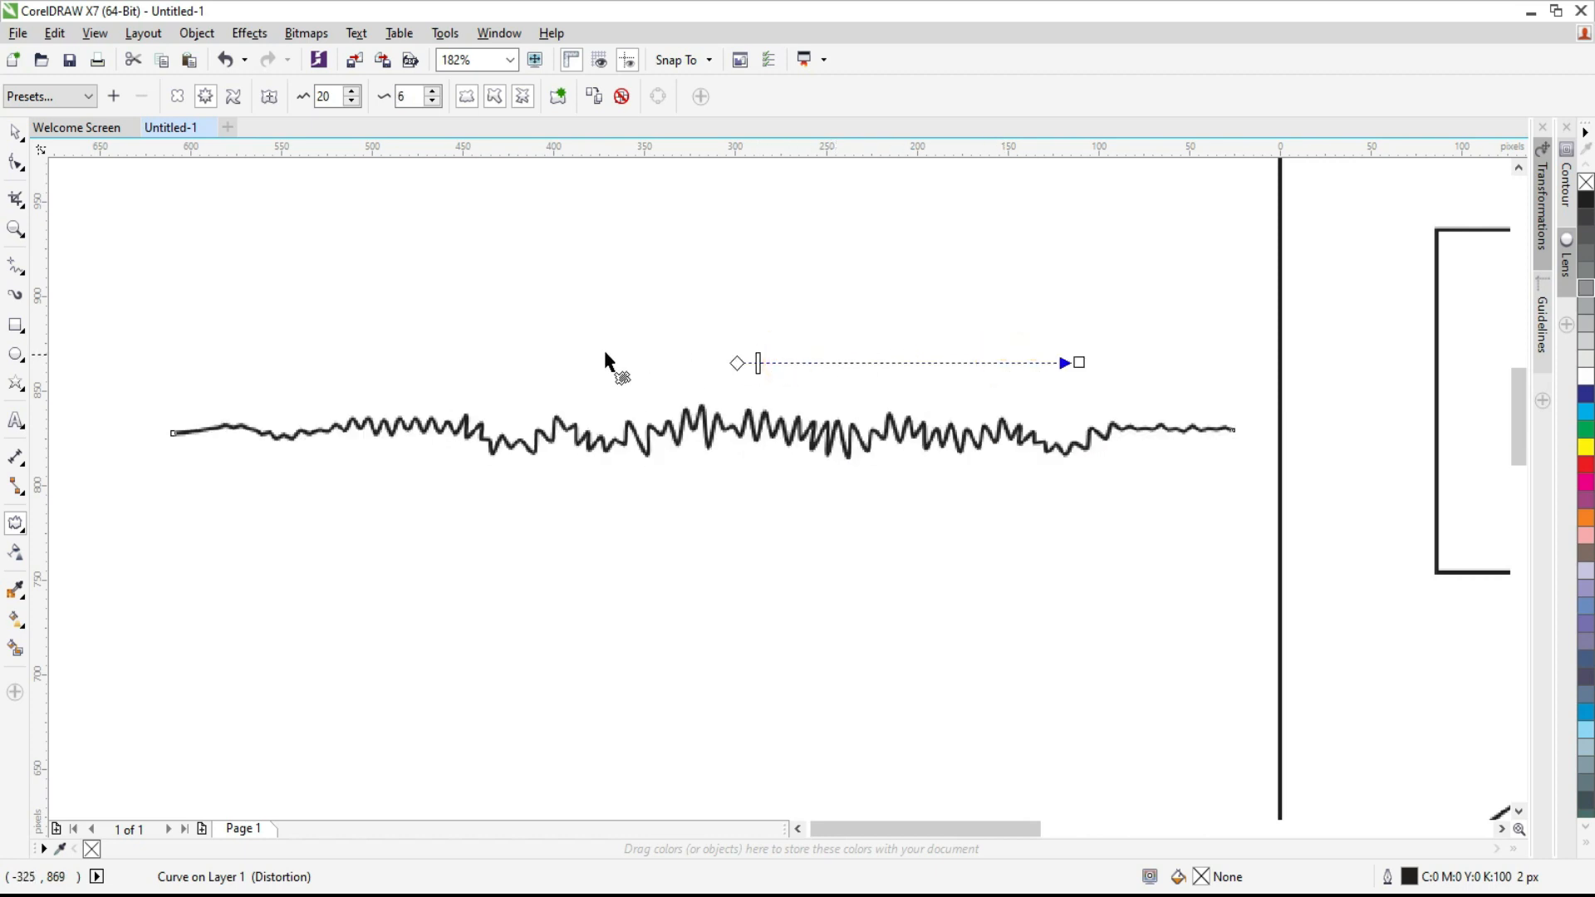
Delete the distorted line and draw a straight horizontal line about 329 px long in its place
left_click(18, 131)
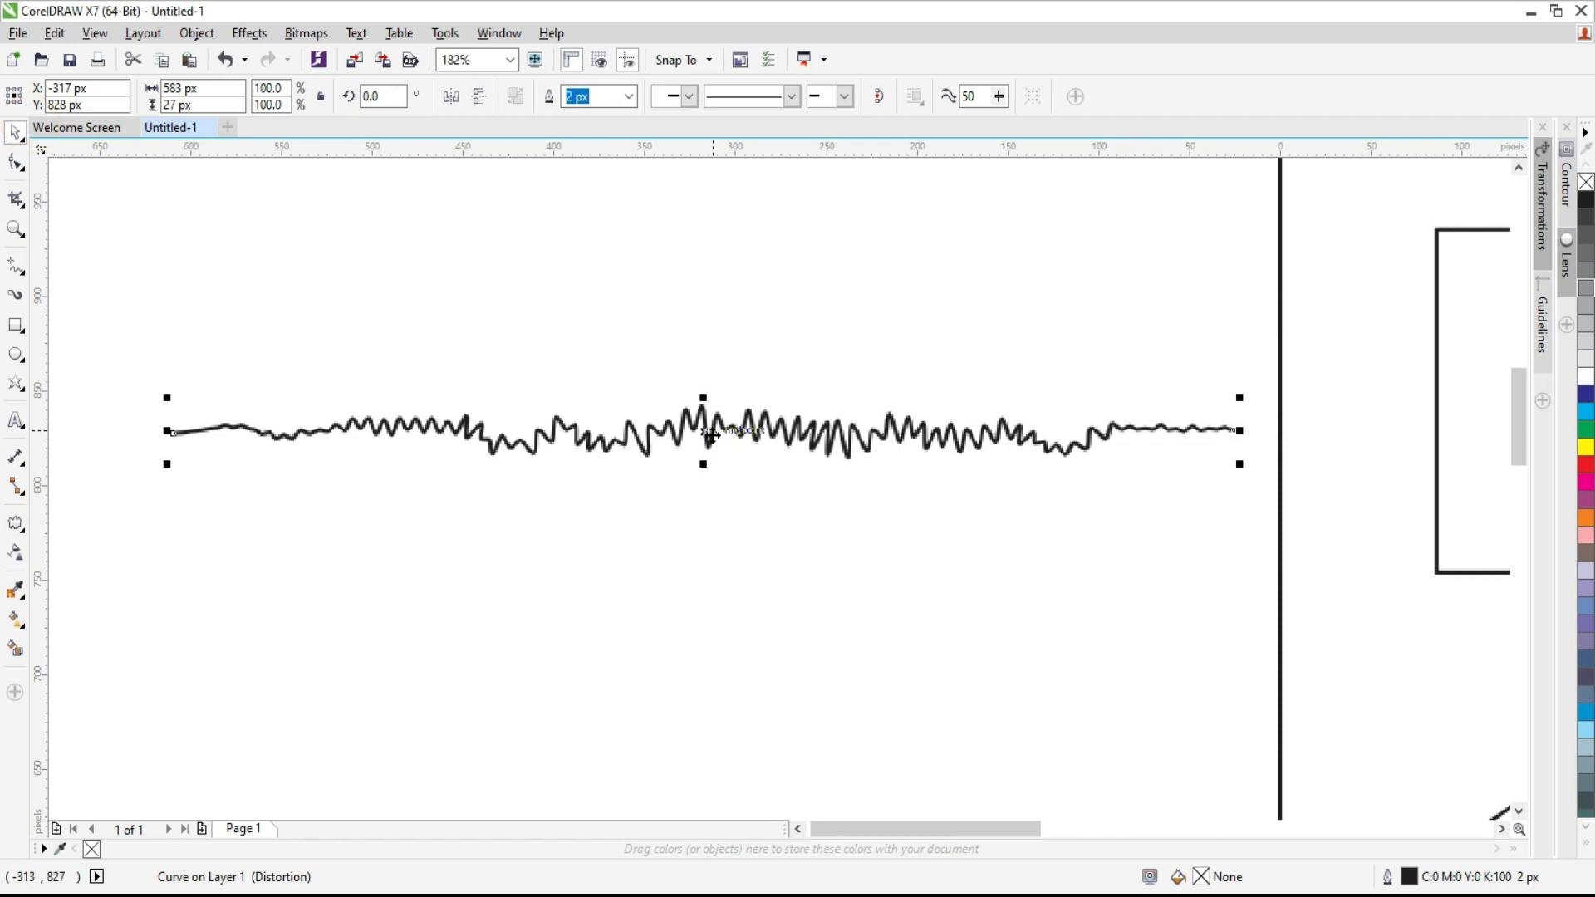
key("Delete")
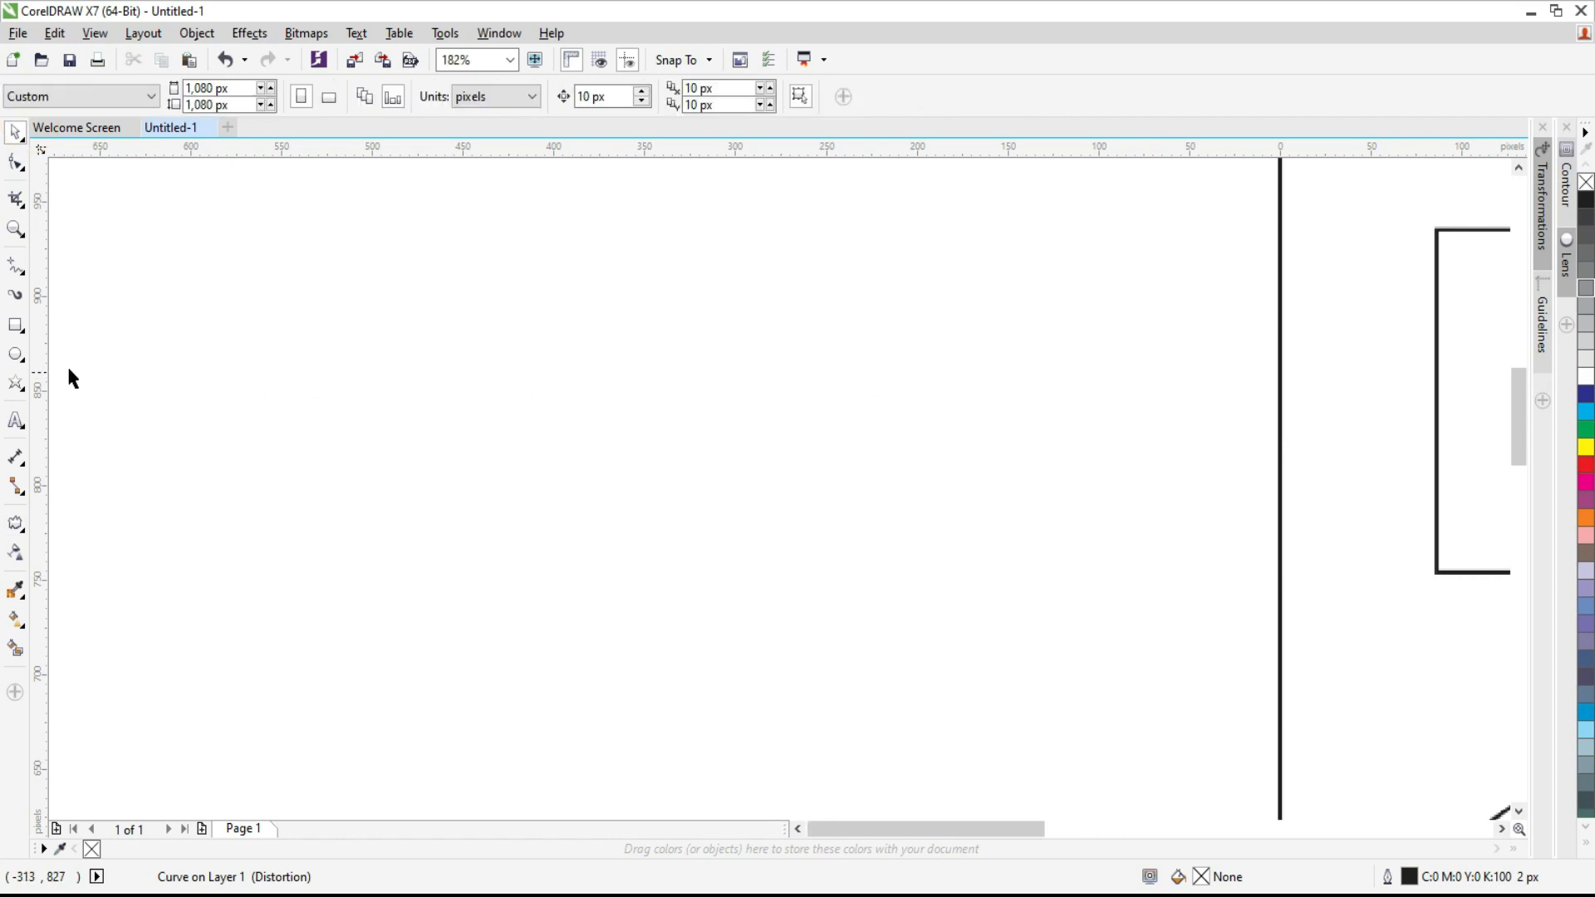
left_click(20, 274)
left_click(481, 375)
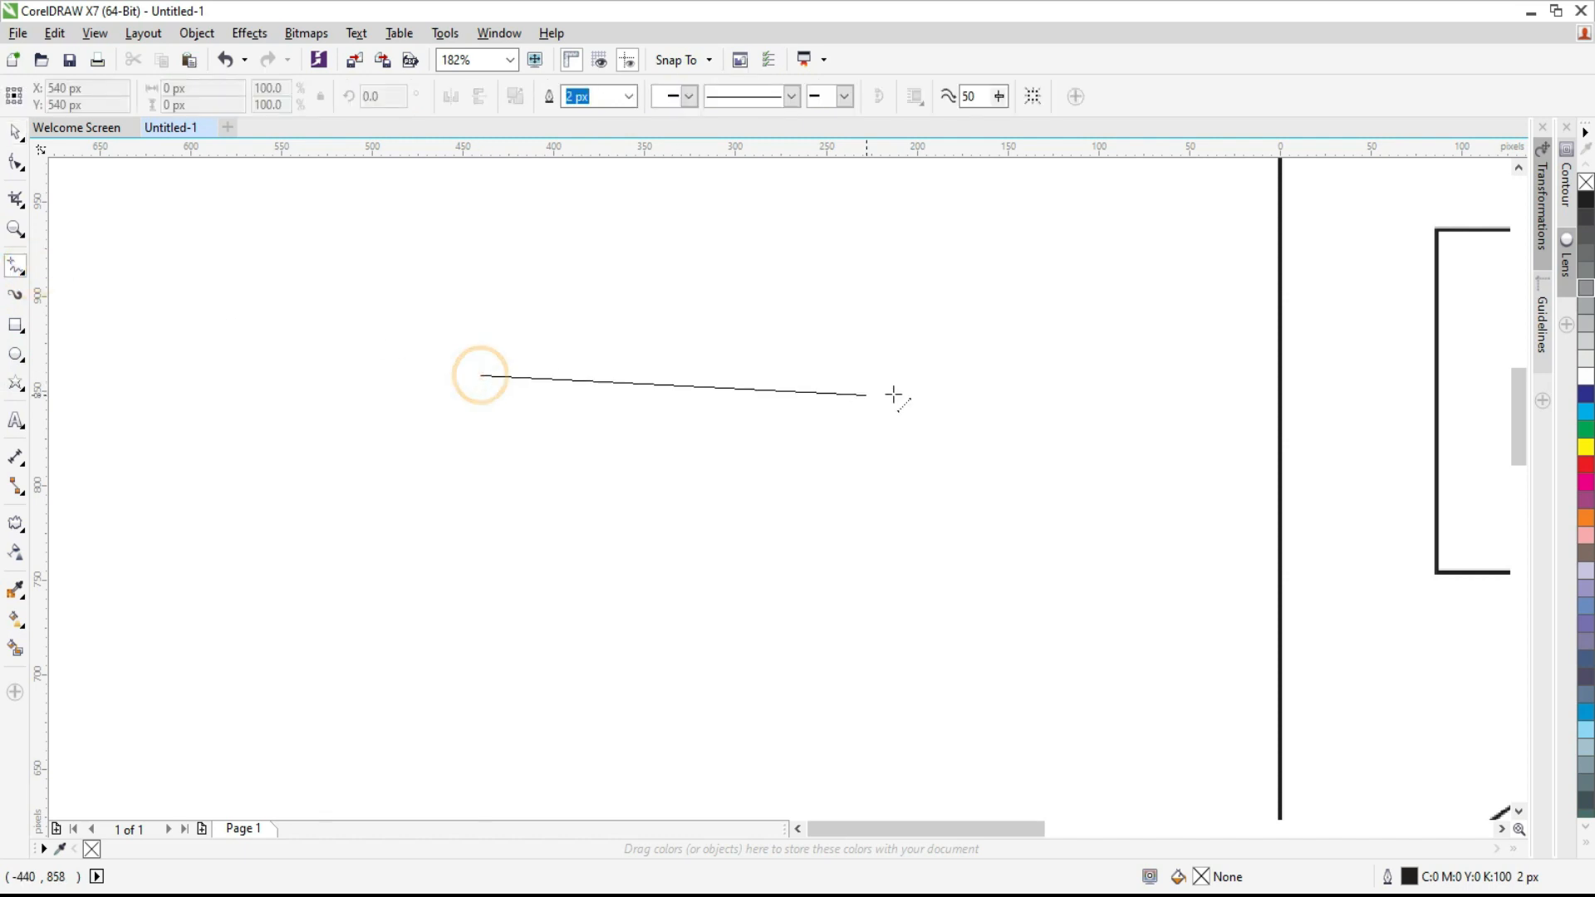
left_click(1077, 375)
key("space")
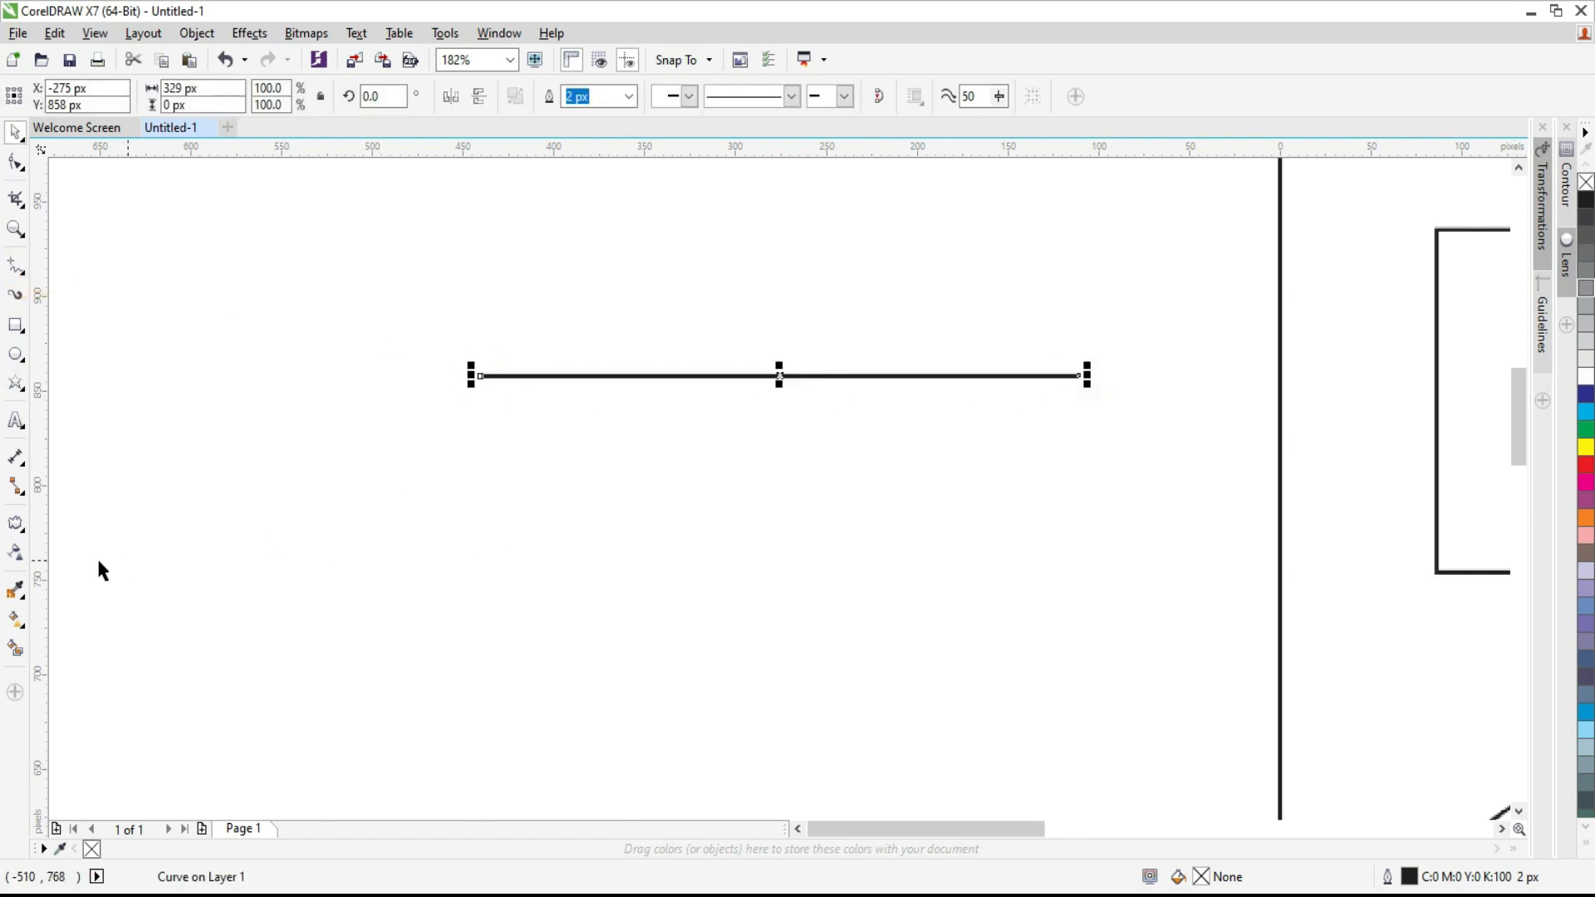
Apply a zipper distortion to the new line with frequency 50 and amplitude 20
left_click(15, 524)
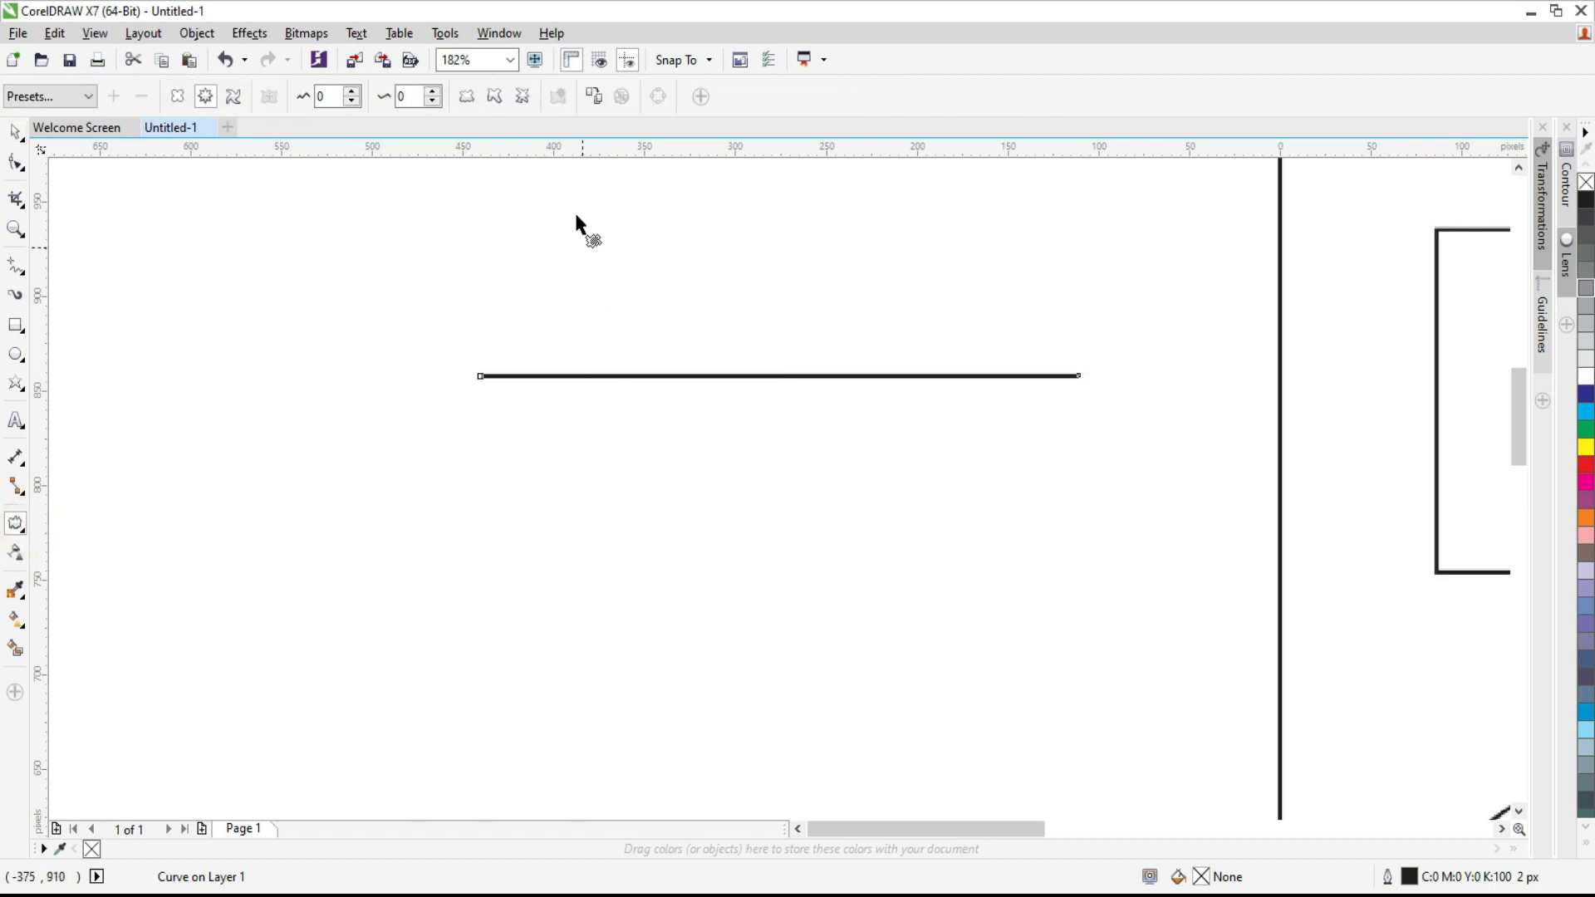
double_click(420, 105)
type("5")
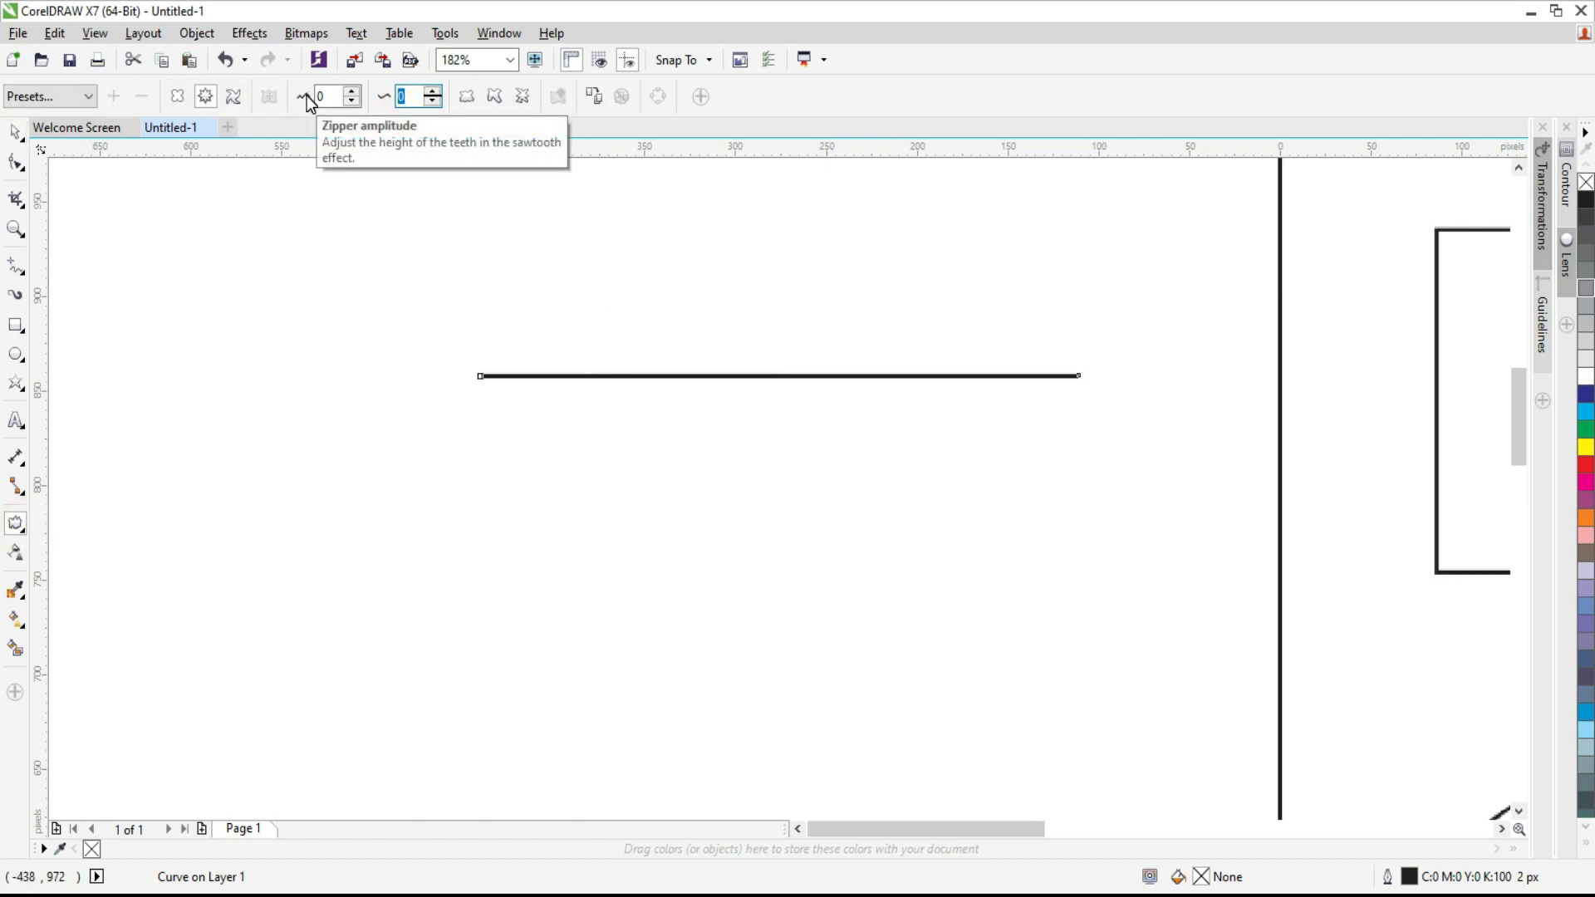
type("0")
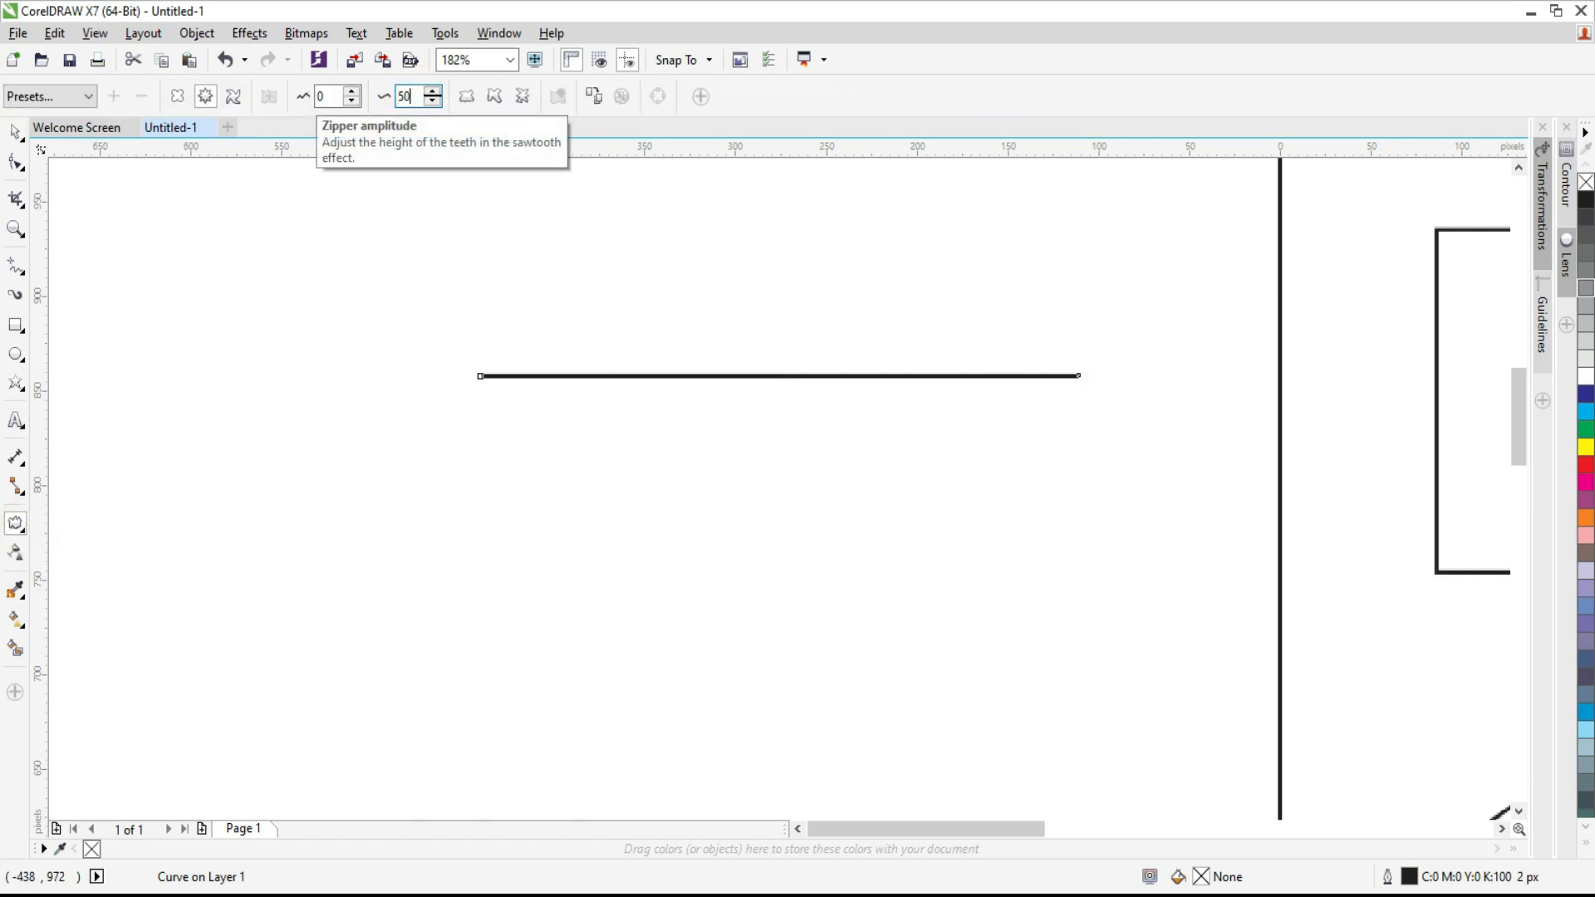
double_click(335, 97)
type("20")
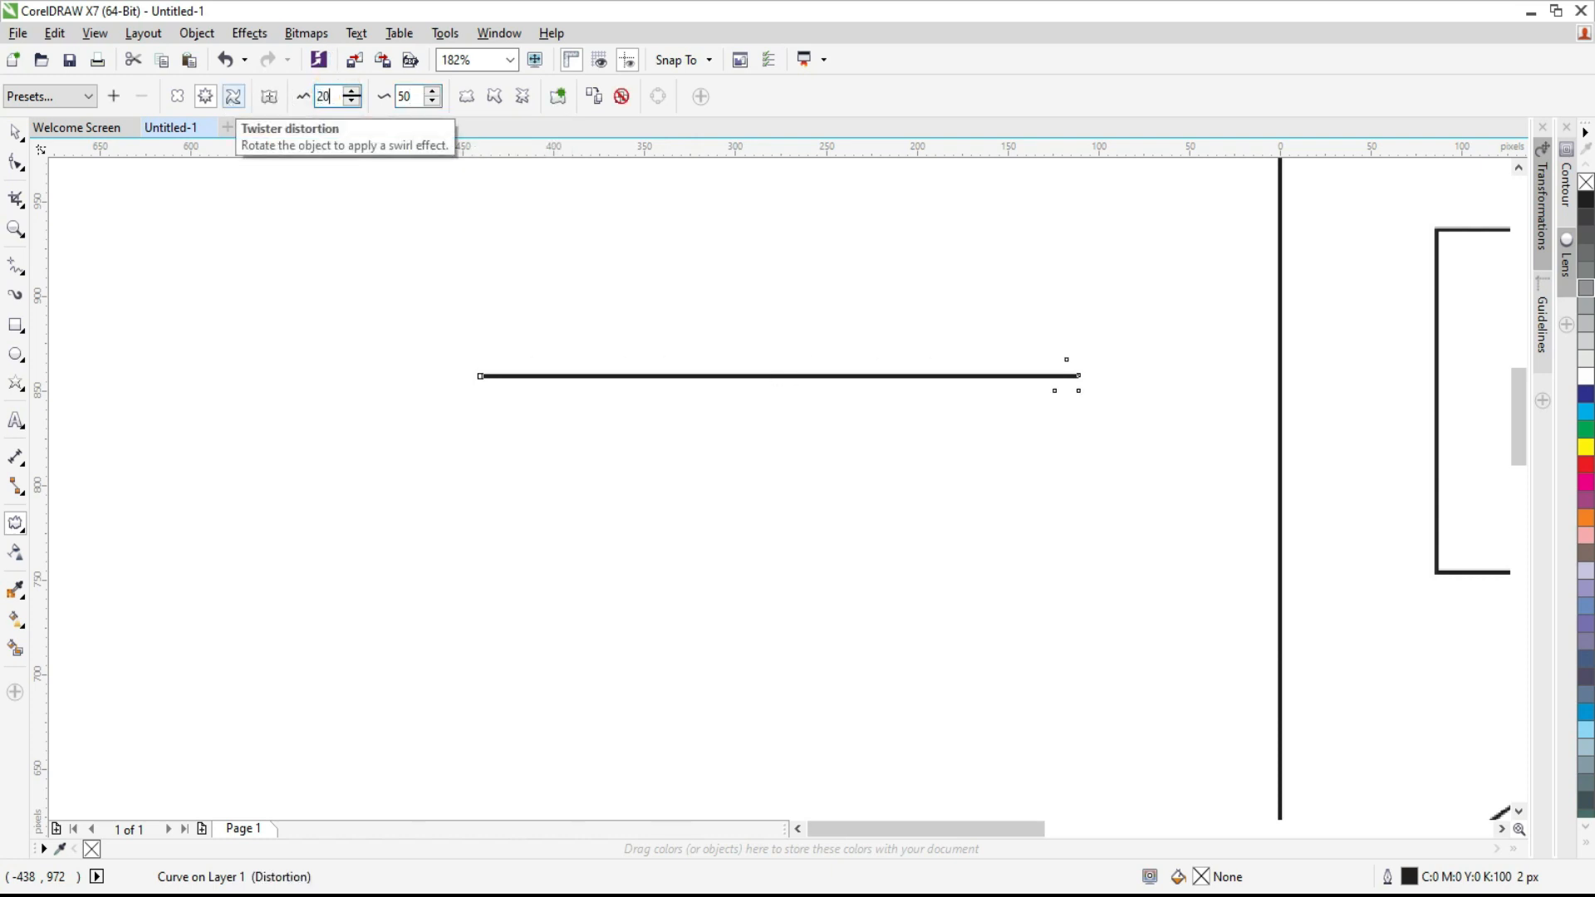
key("Return")
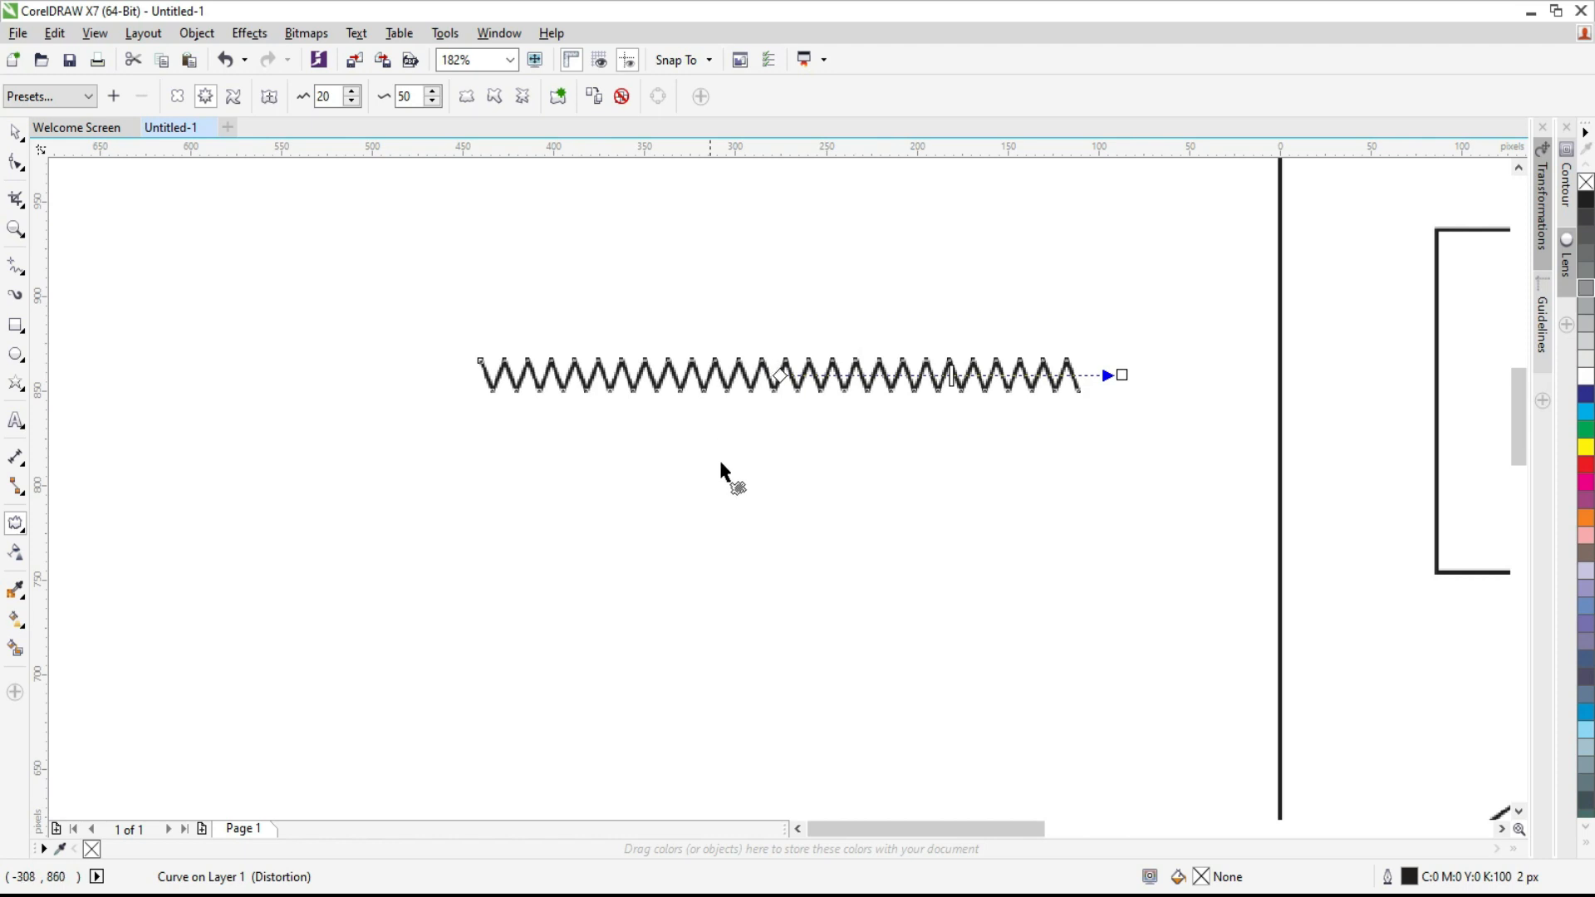
Try smoothing and randomizing the line's zipper distortion, switch both off again, and keep localized distortion enabled
left_click(495, 97)
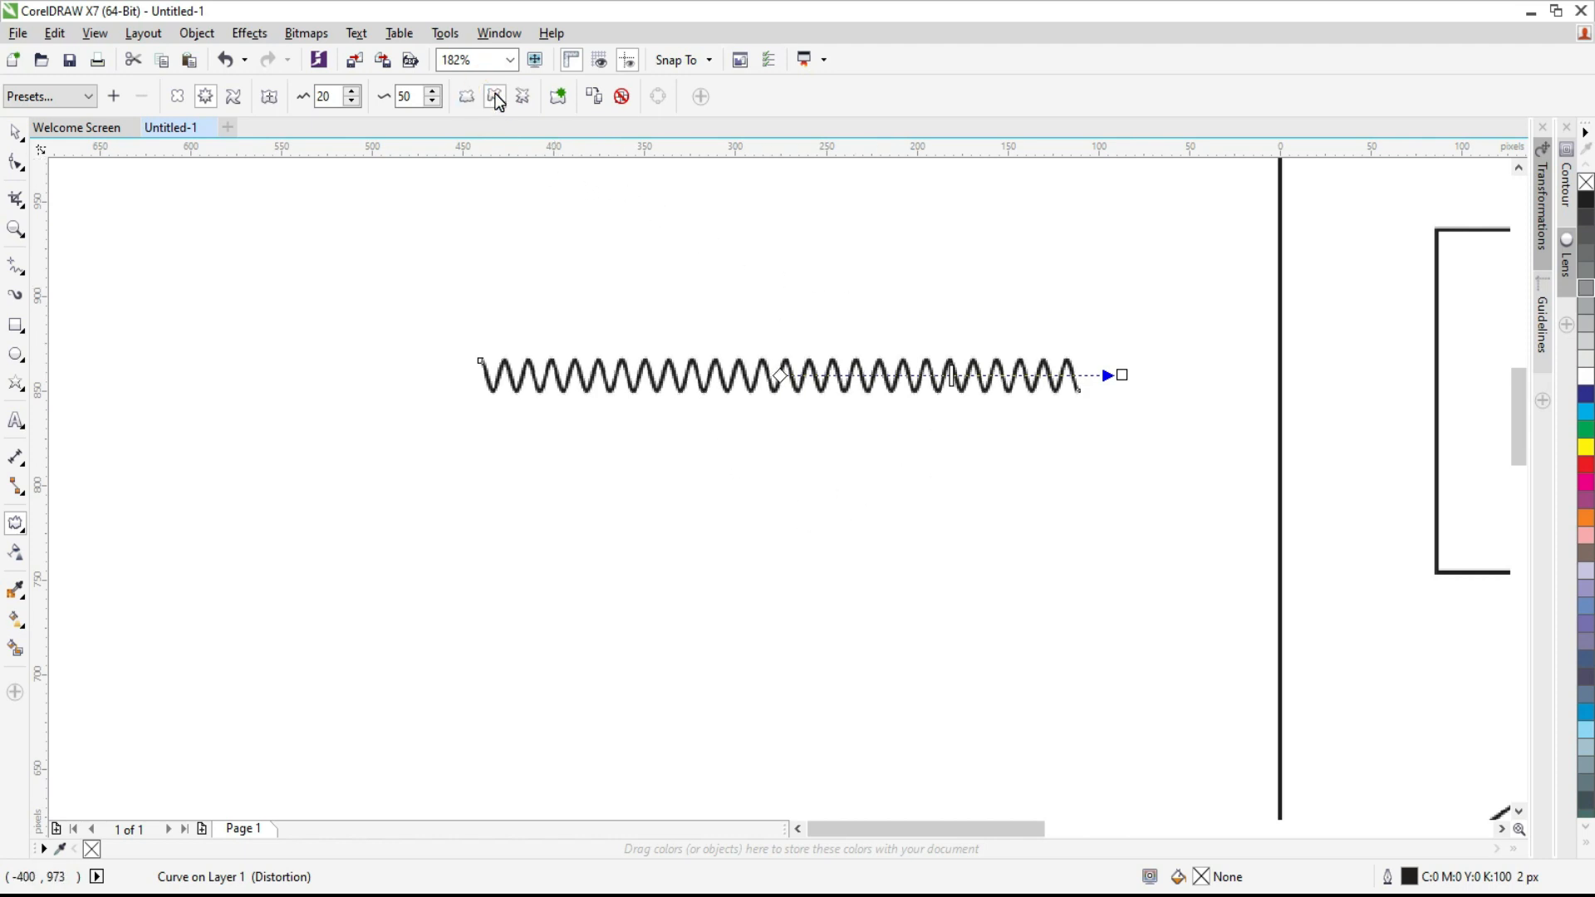
left_click(472, 97)
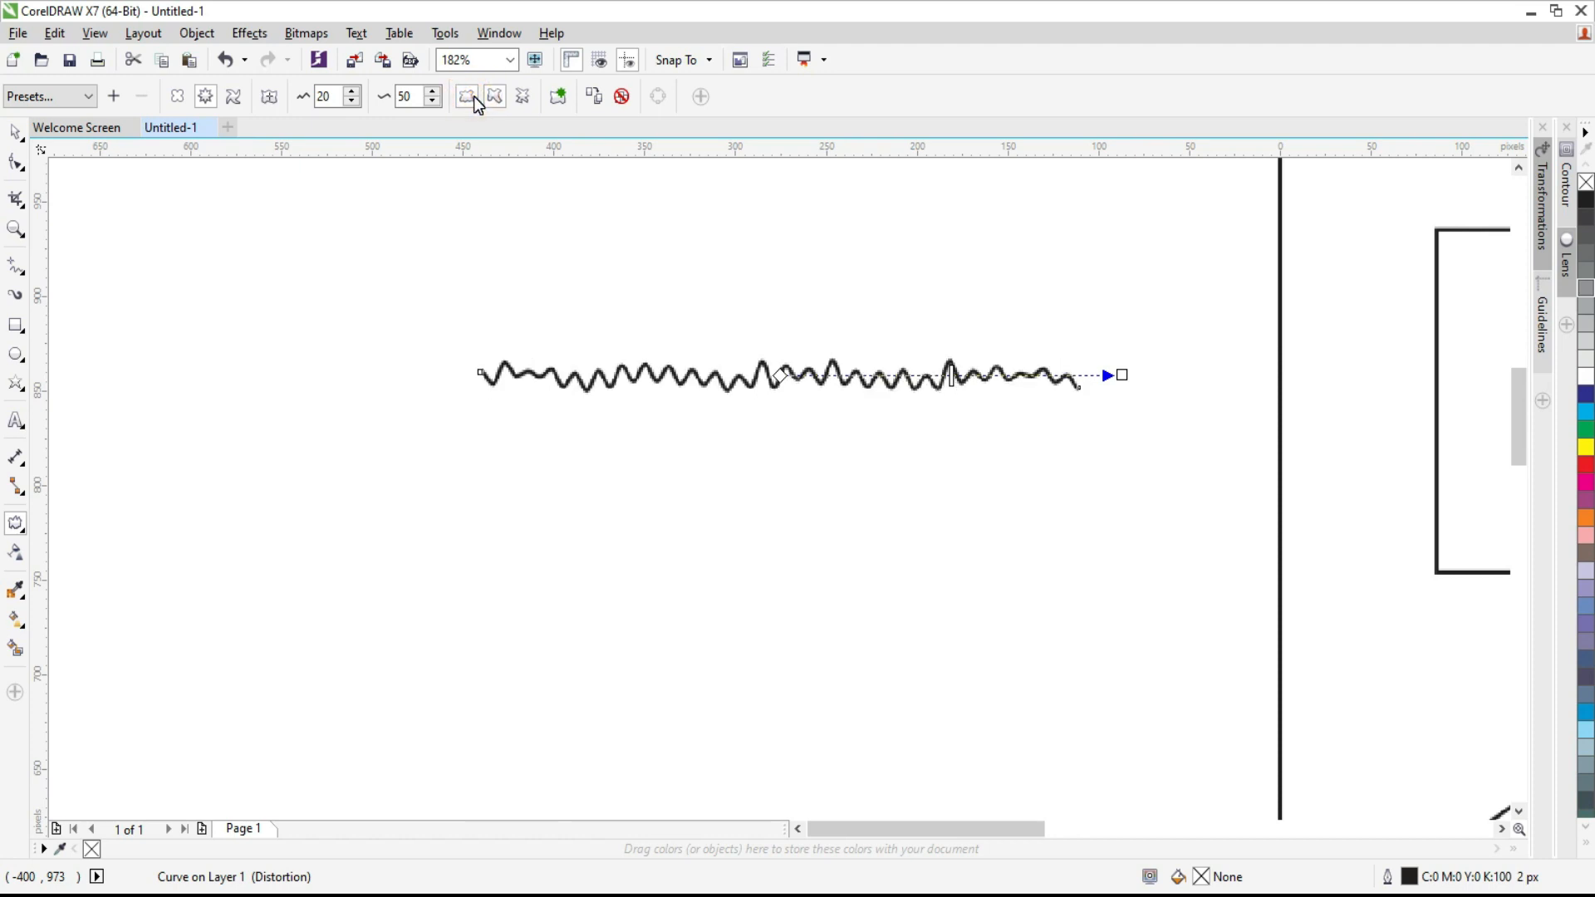
left_click(527, 96)
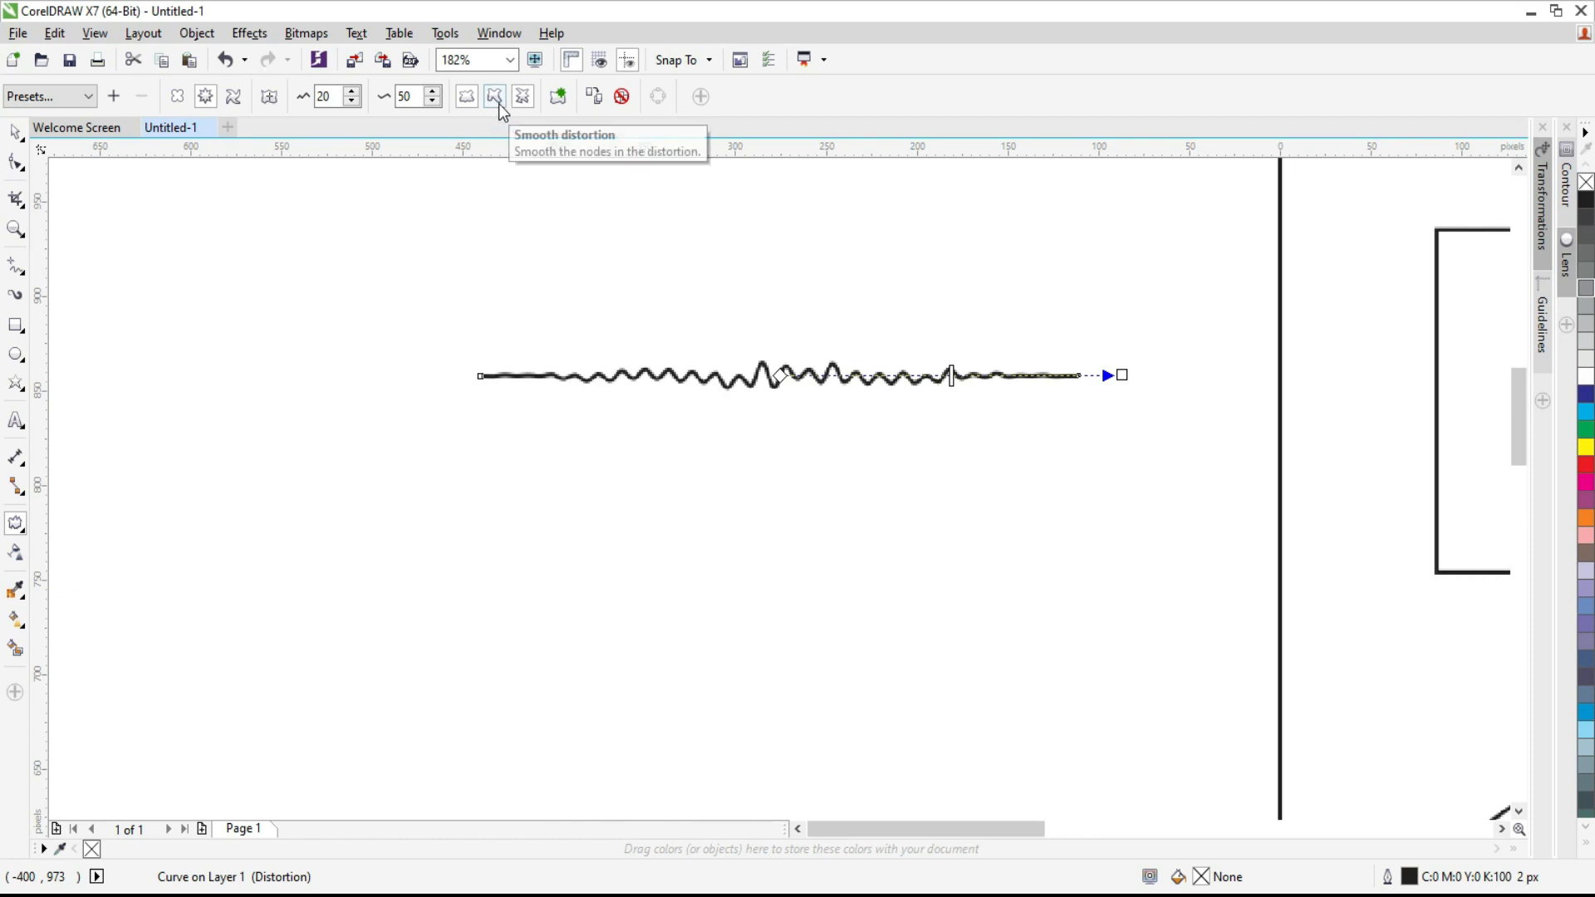
left_click(498, 103)
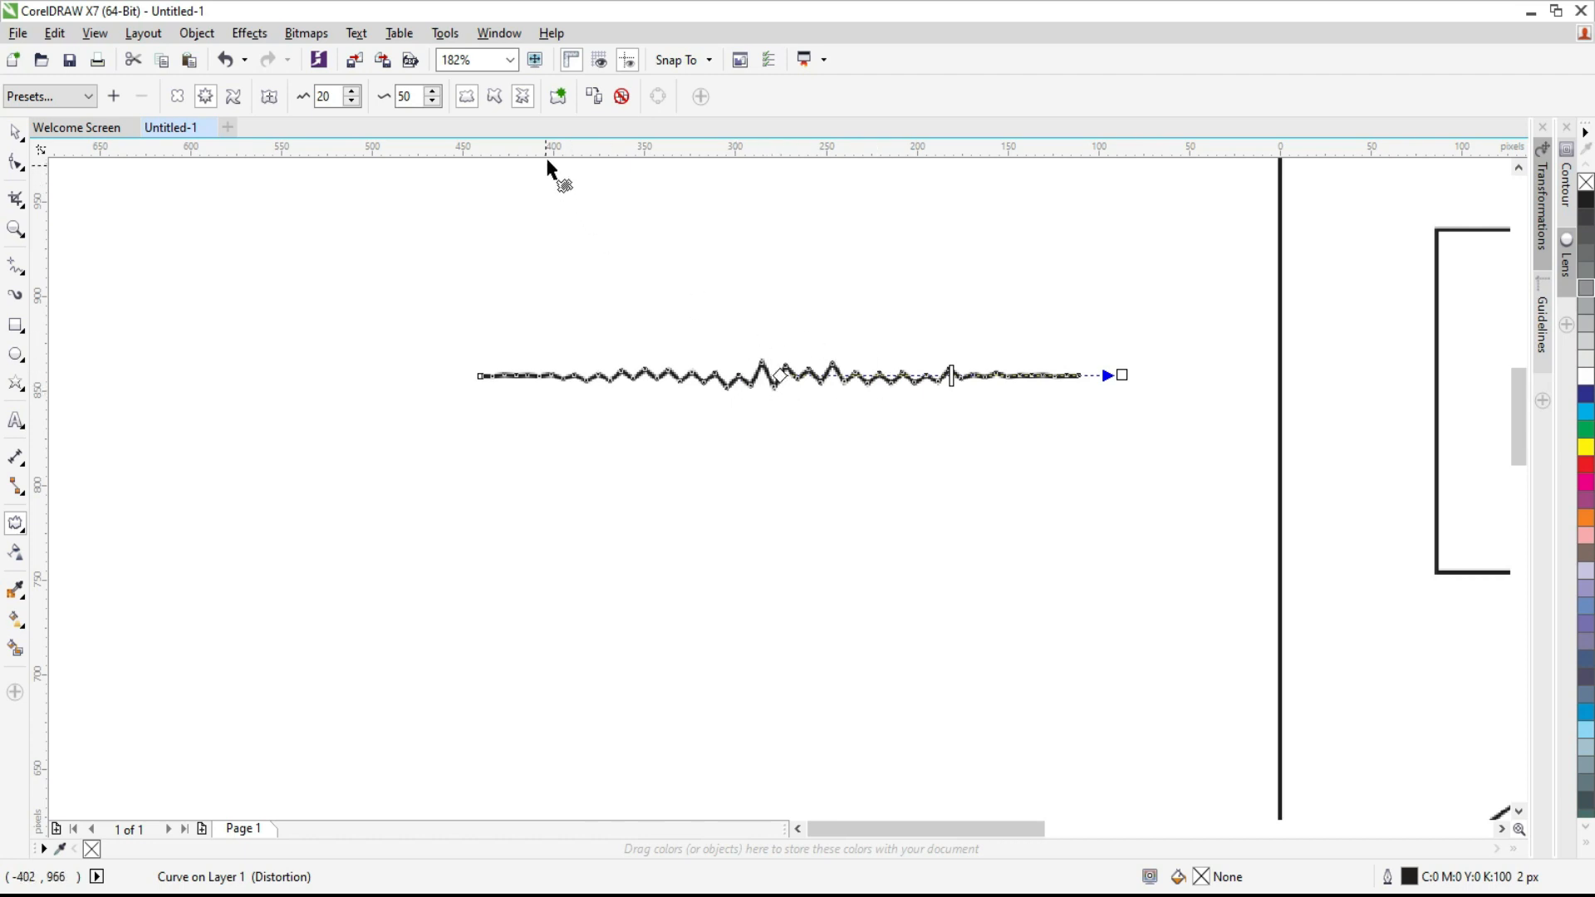
left_click(466, 97)
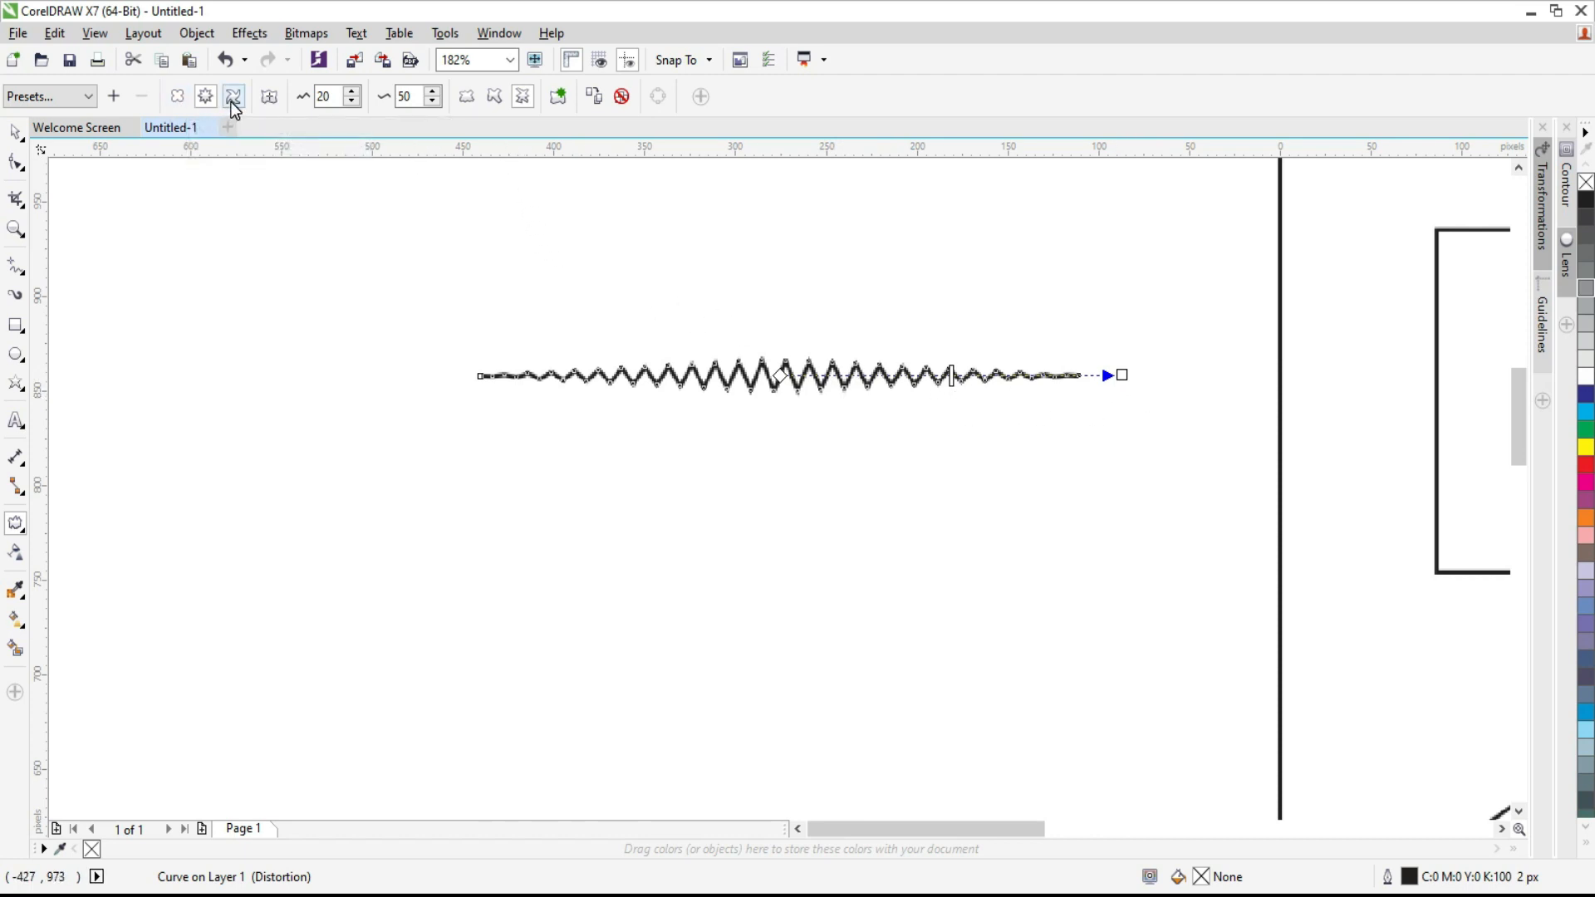
Move the rectangle off the page and place the zigzag line beneath the Distortion Tool title
left_click(15, 134)
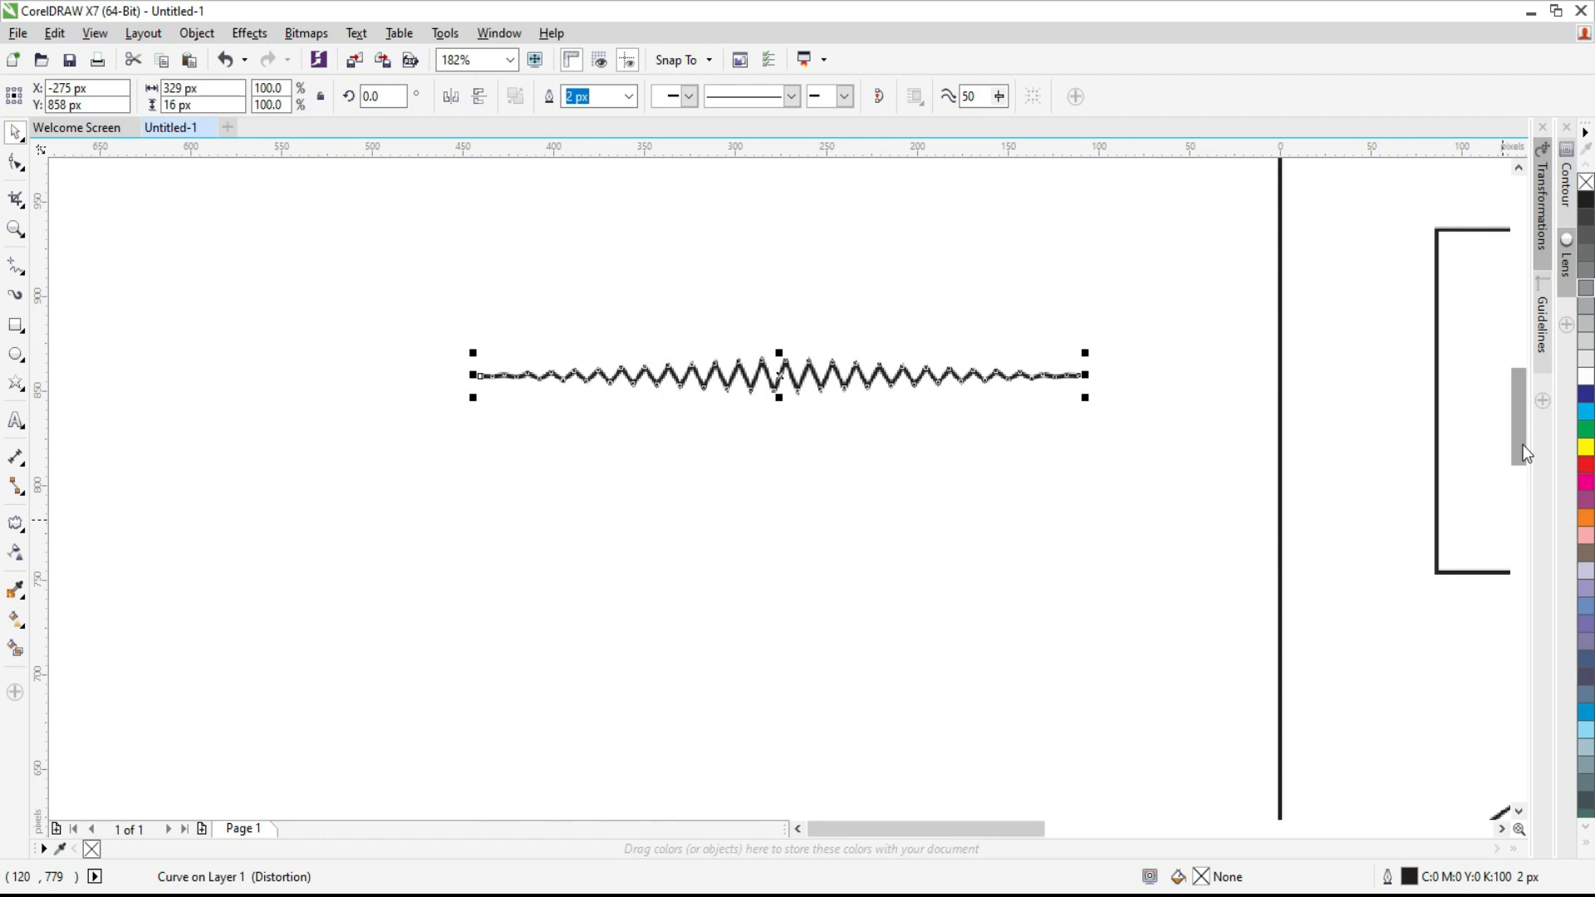
key("F4")
left_click(720, 304)
left_click_drag(722, 302, 360, 470)
left_click_drag(432, 314, 812, 257)
left_click_drag(432, 484, 445, 328)
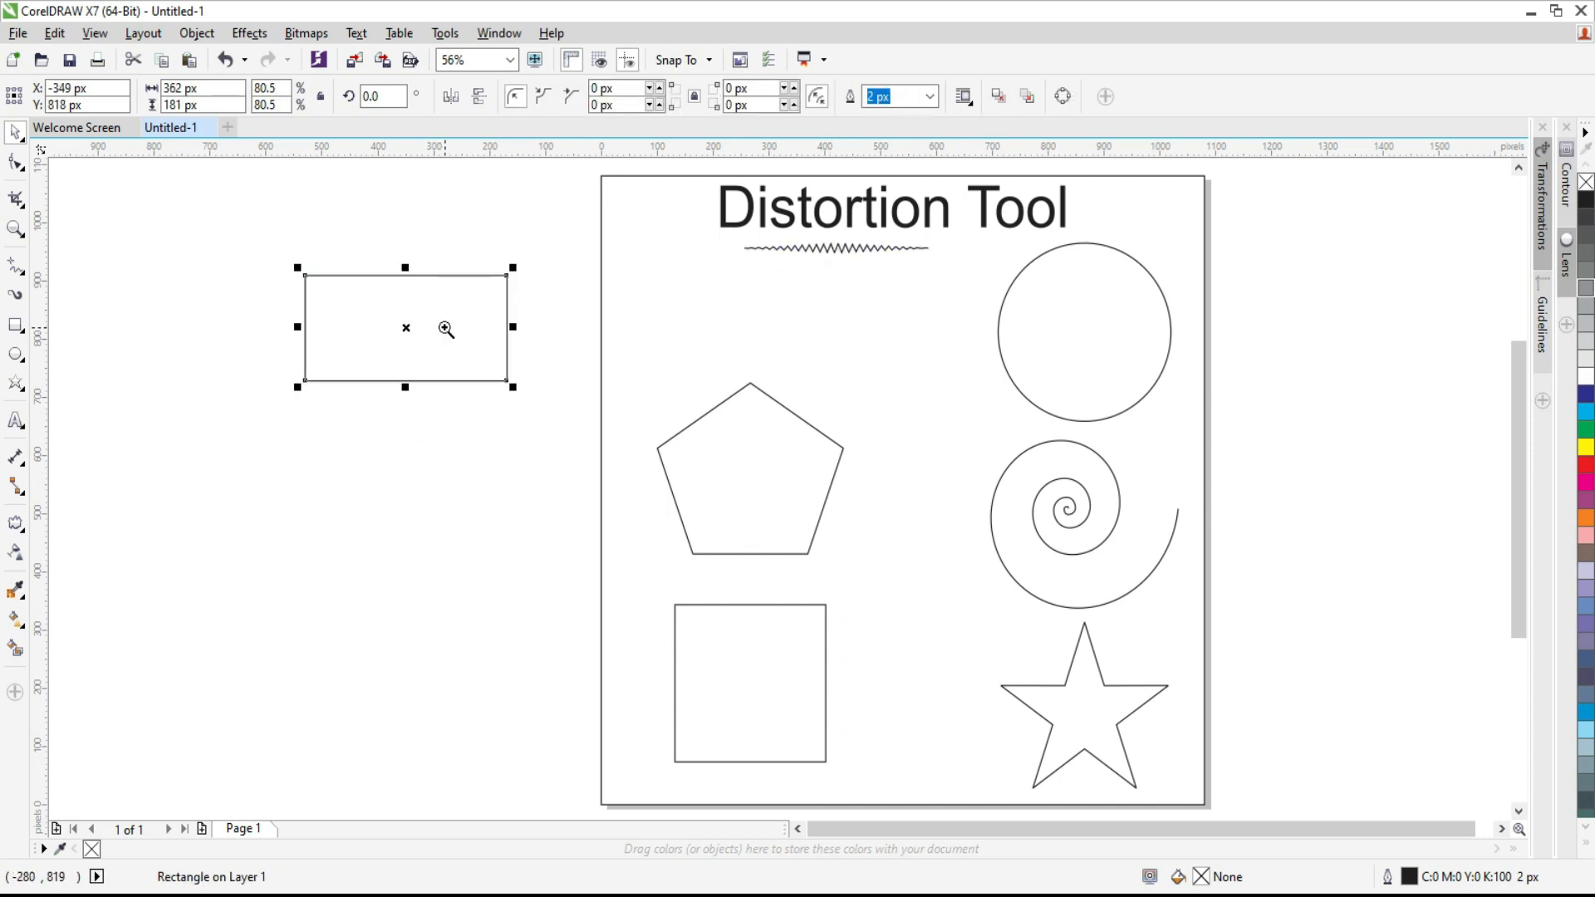
Apply a push and pull distortion from the rectangle's center, first pushing the amplitude to about 134 and finally pulling it to about -69
left_click_drag(210, 196, 670, 501)
key("space")
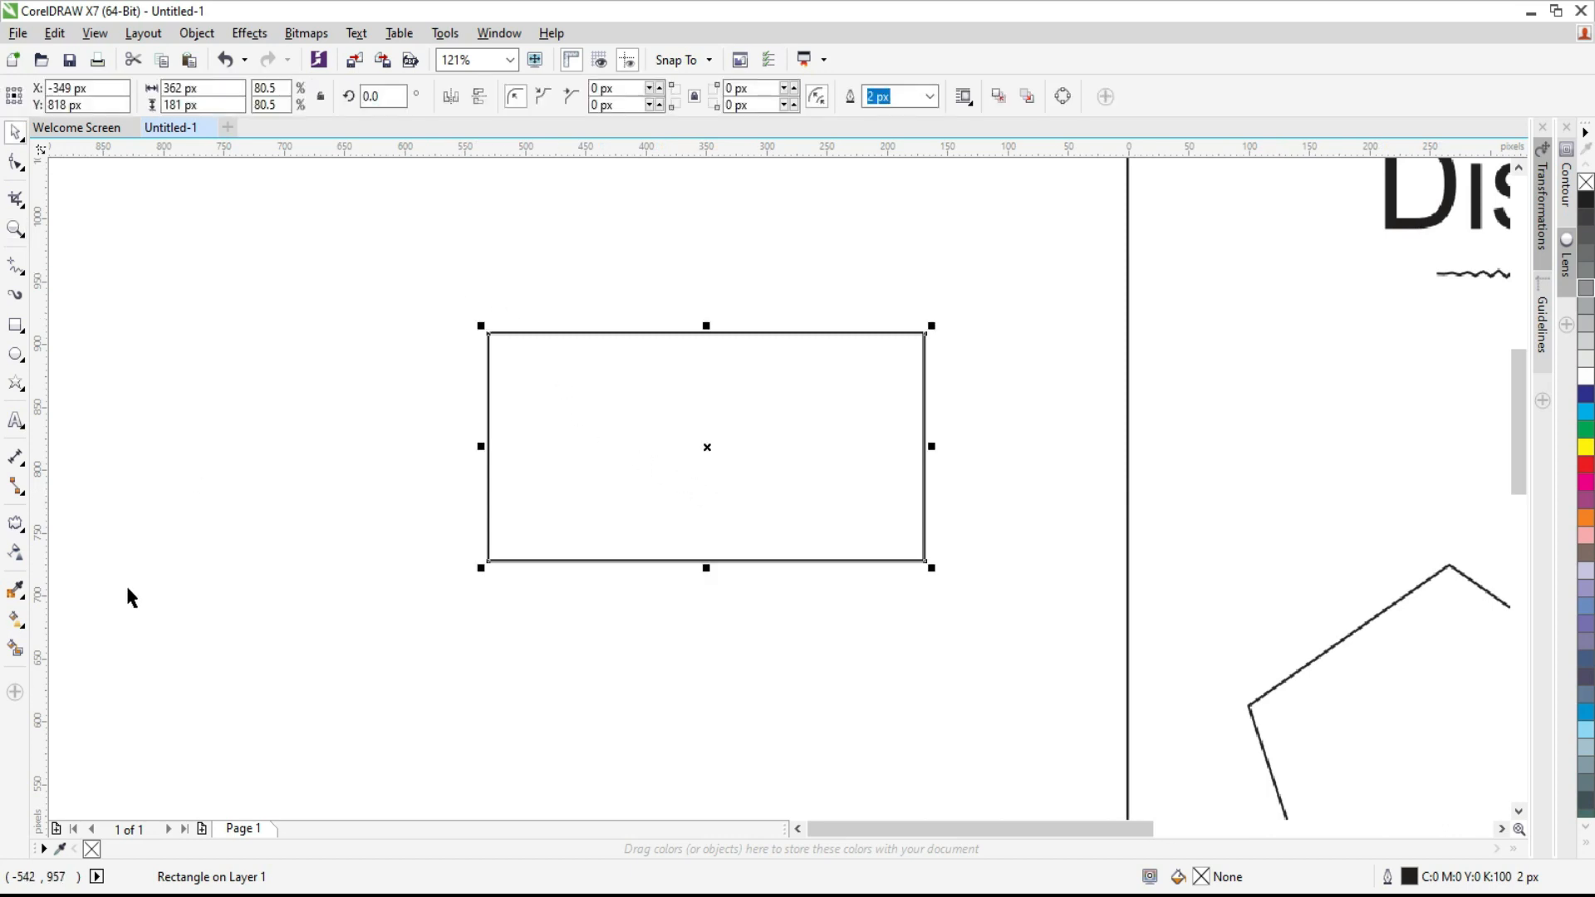
left_click(17, 526)
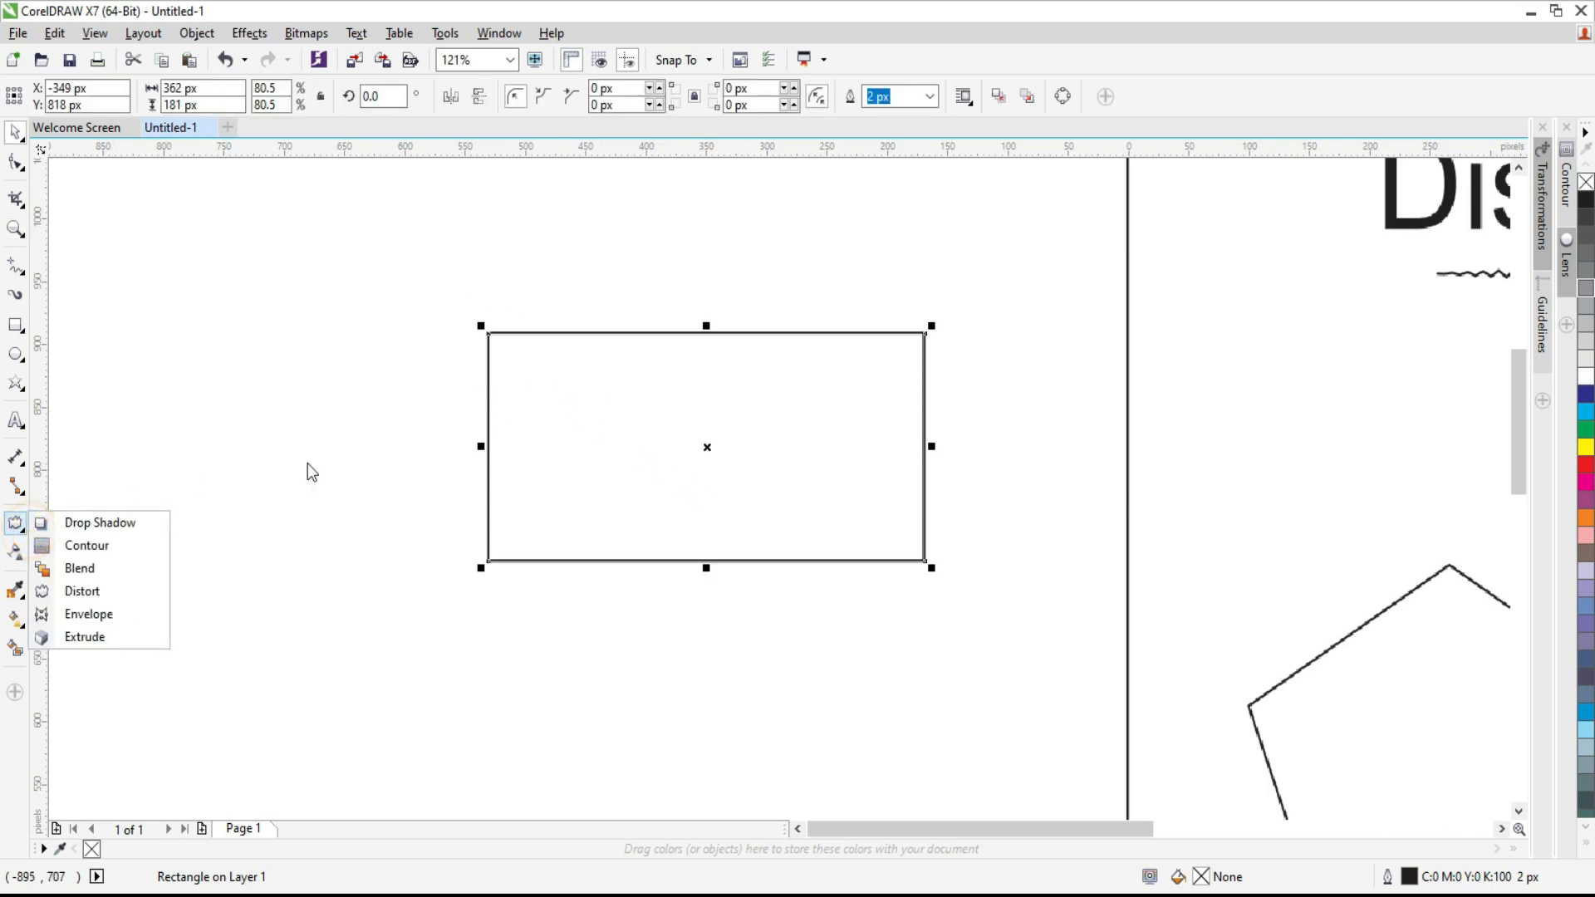
left_click(91, 592)
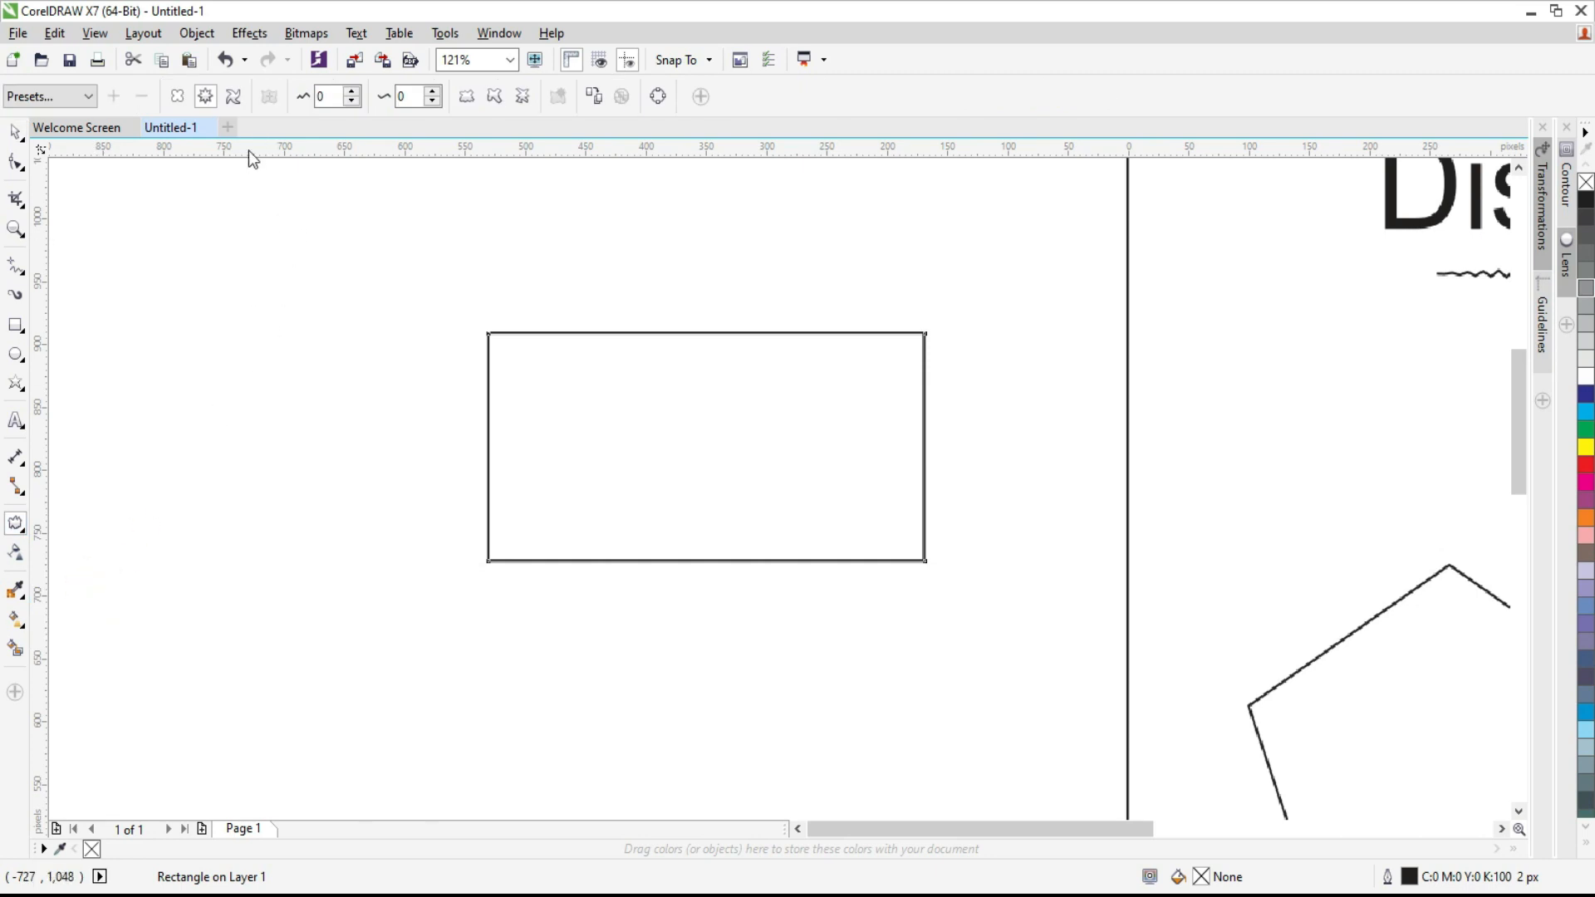
left_click(177, 96)
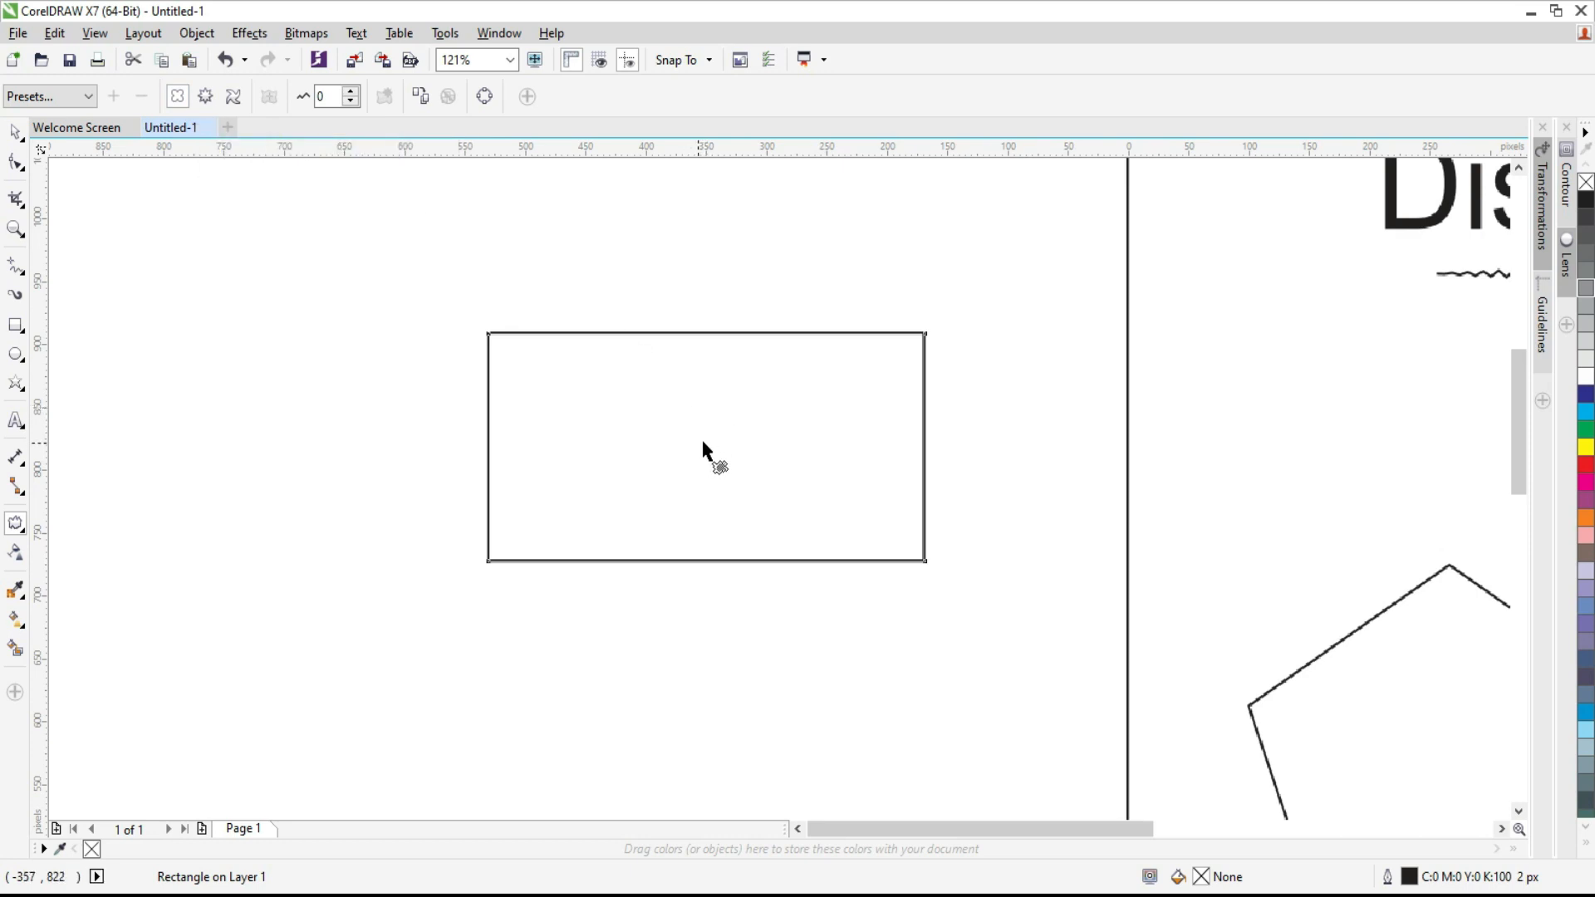
left_click_drag(705, 447, 1303, 499)
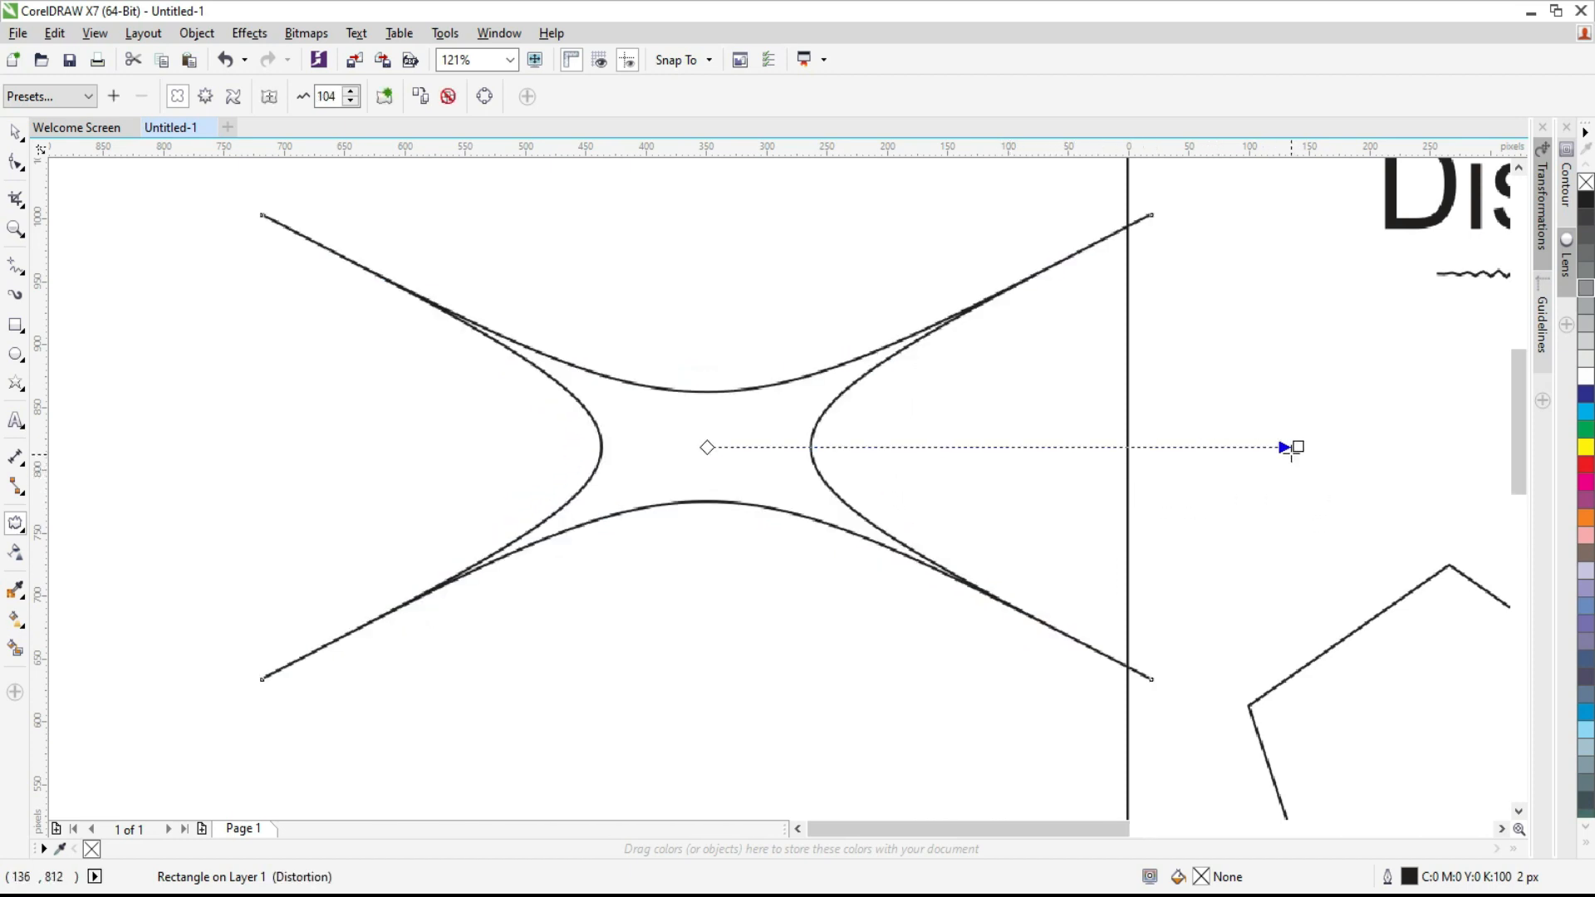
left_click_drag(1298, 446, 1474, 446)
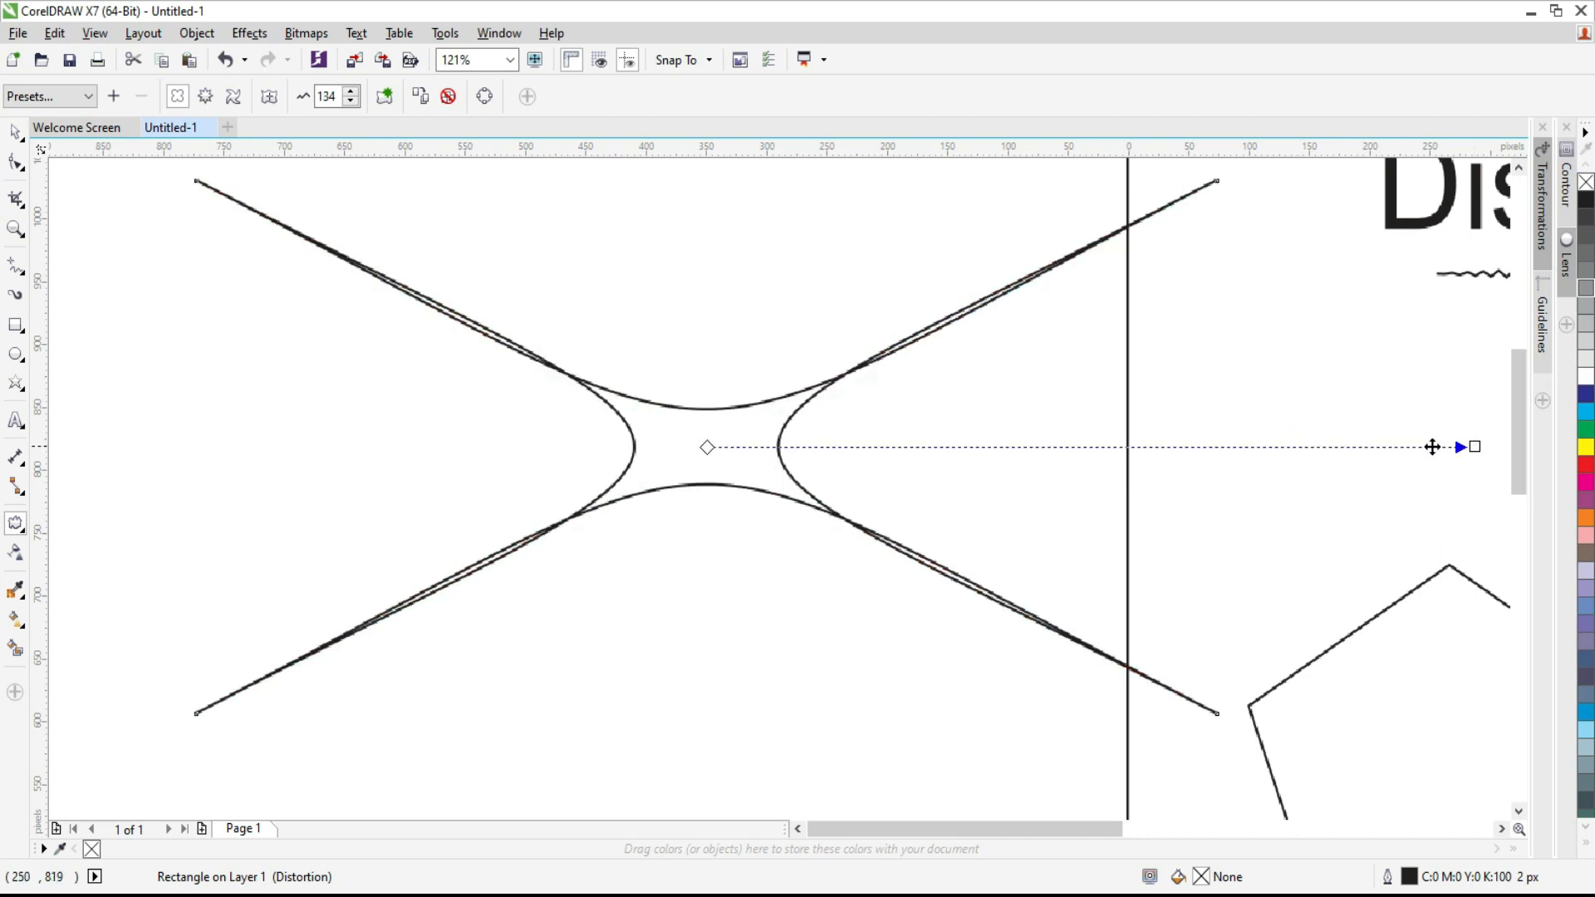
left_click_drag(1474, 447, 308, 447)
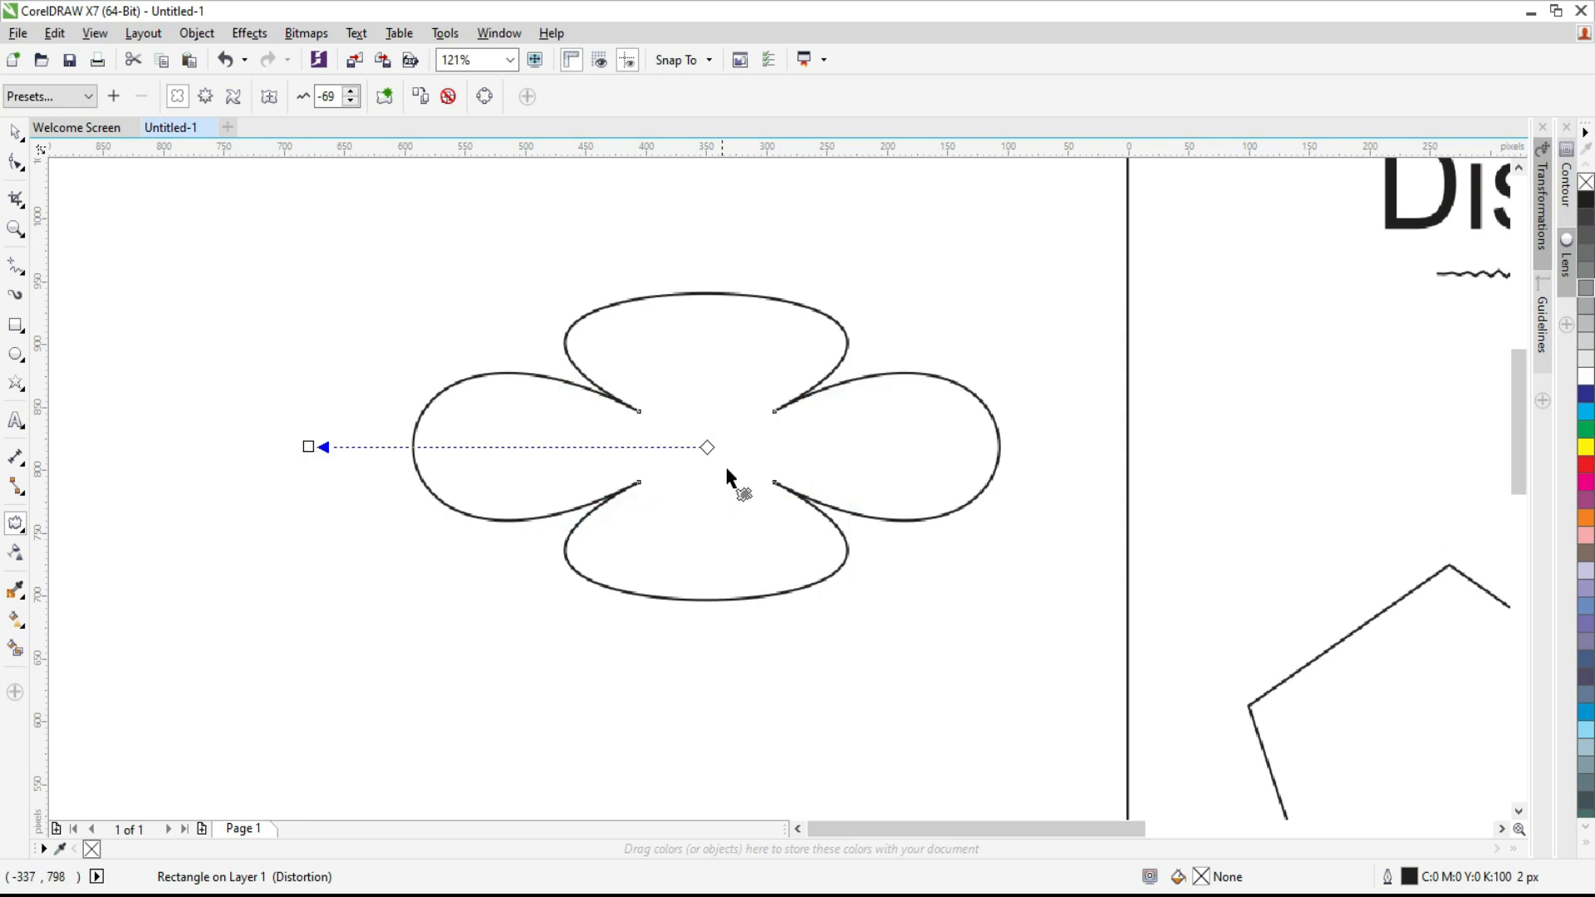
Shift the rectangle's distortion center to near its left edge and change the push and pull amplitude to about 26
left_click(706, 448)
left_click_drag(707, 447, 707, 561)
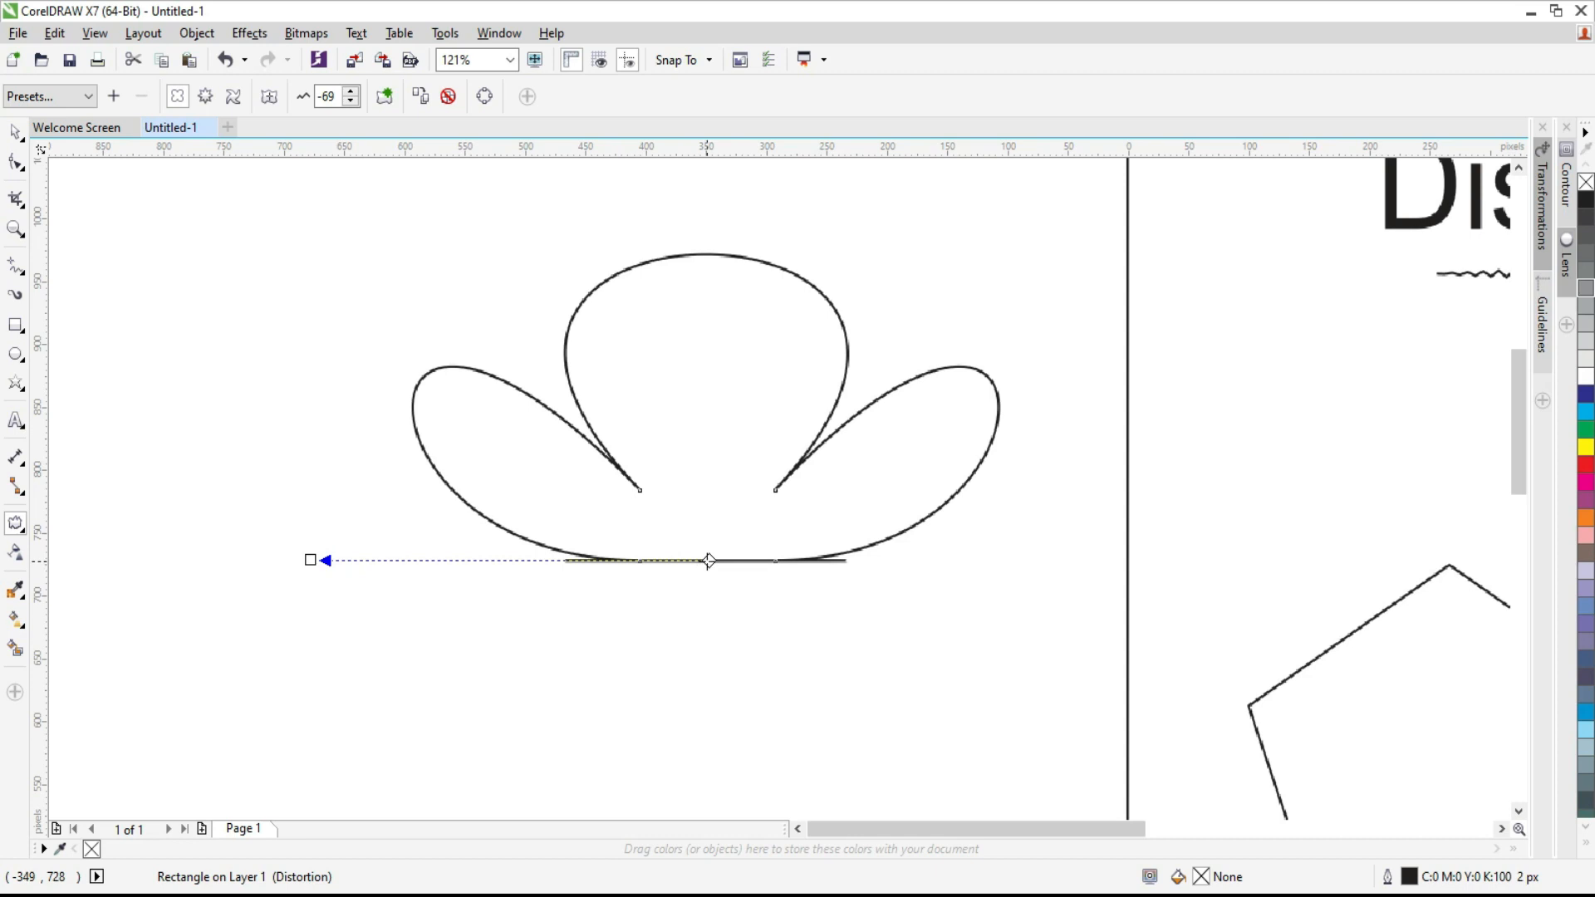
left_click_drag(709, 559, 520, 437)
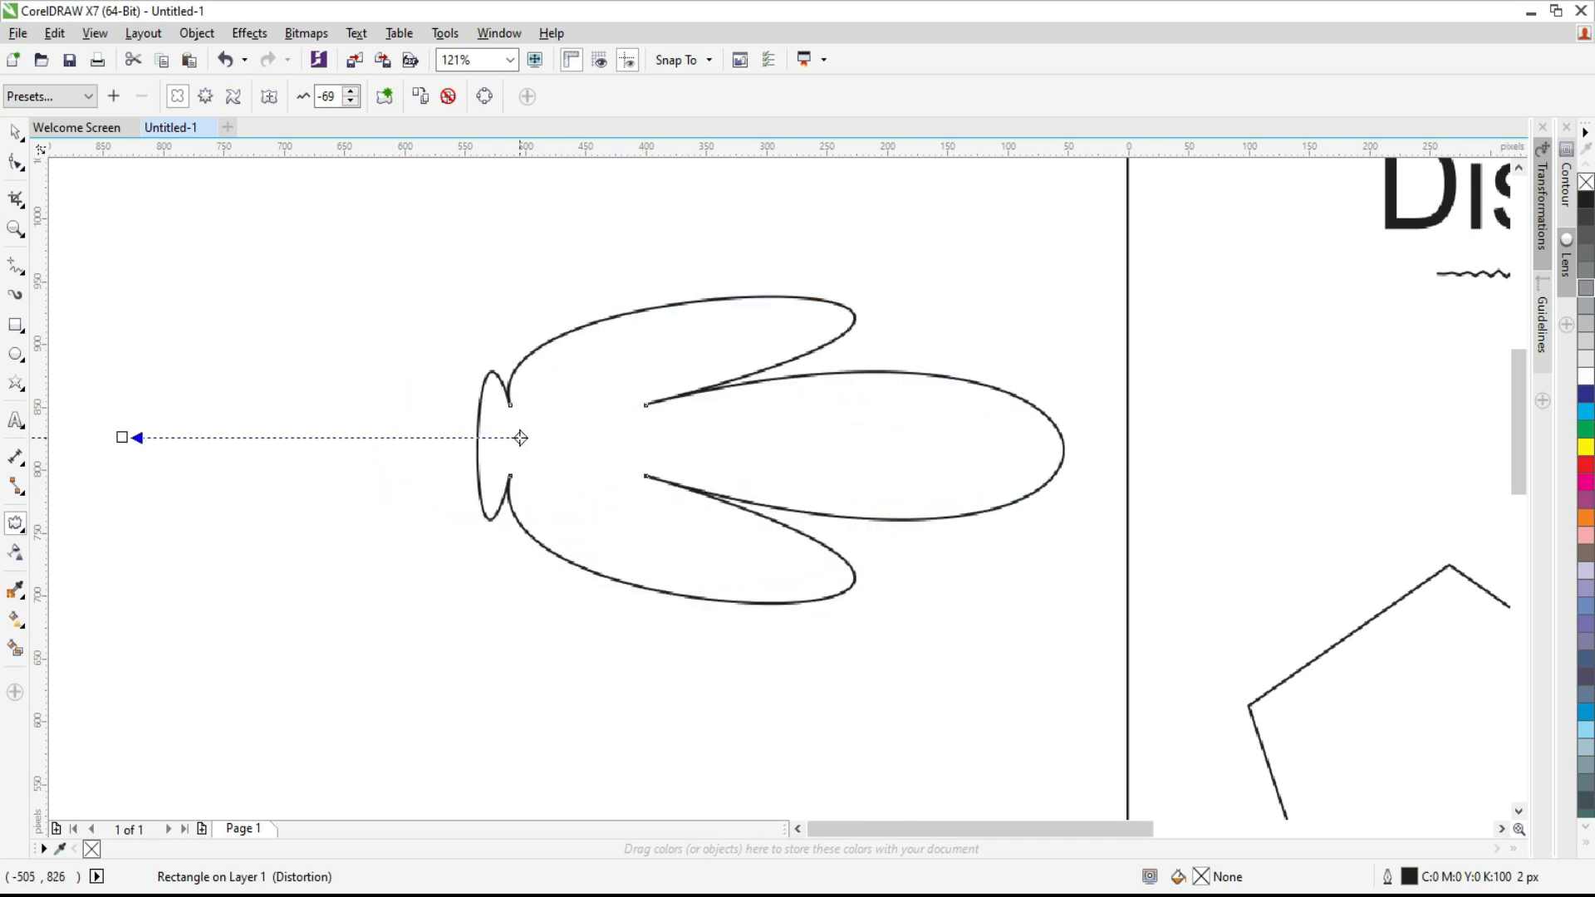
left_click_drag(122, 437, 429, 365)
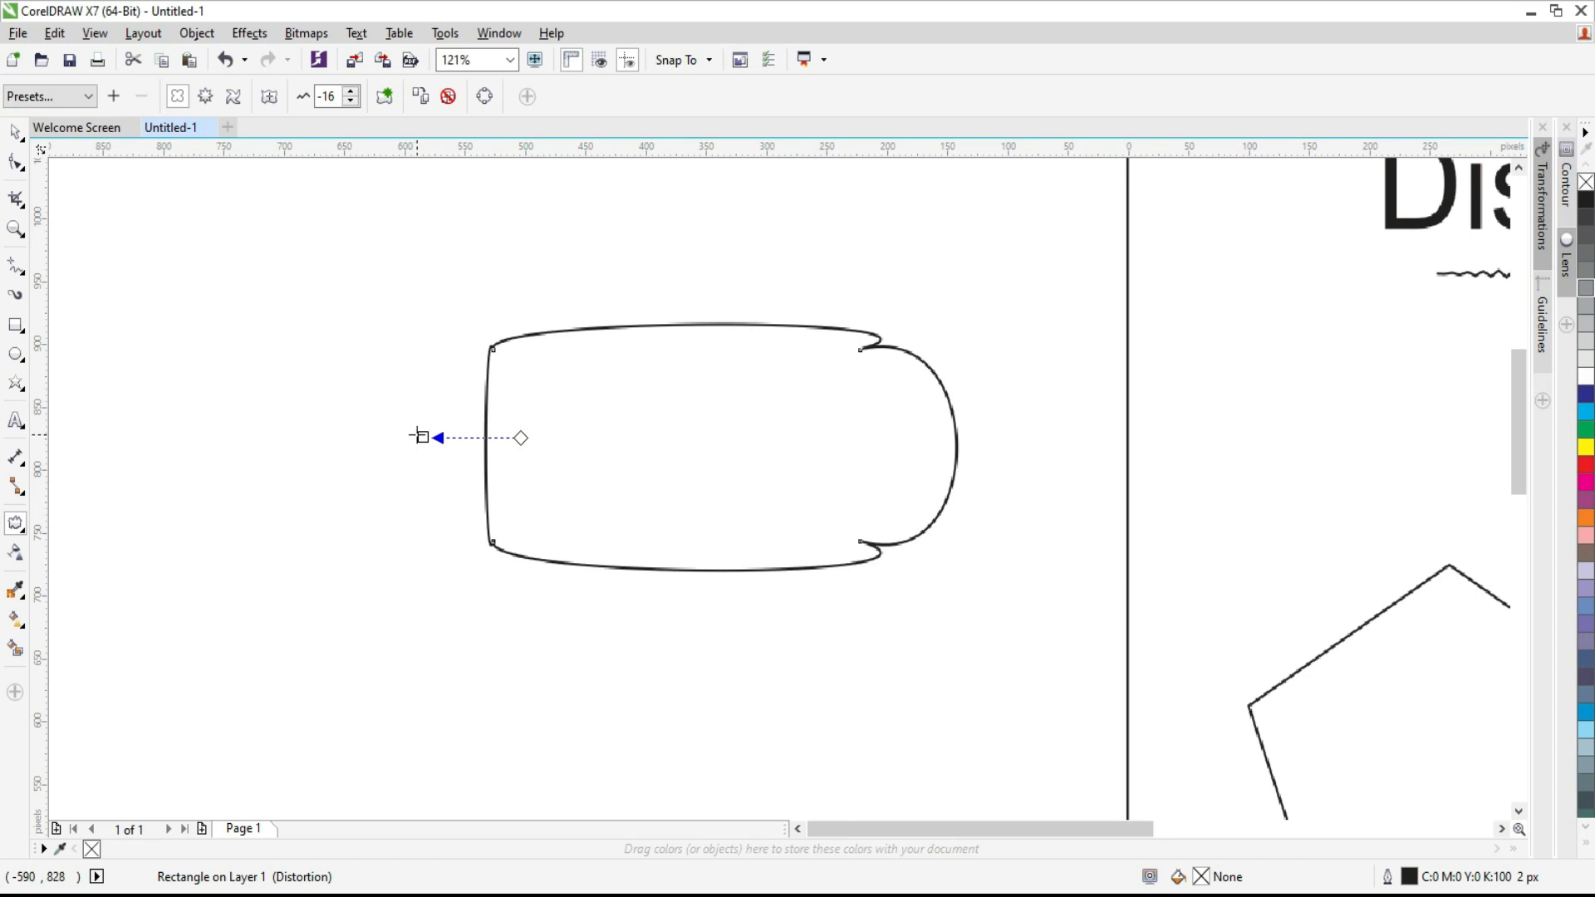
left_click_drag(421, 436, 675, 323)
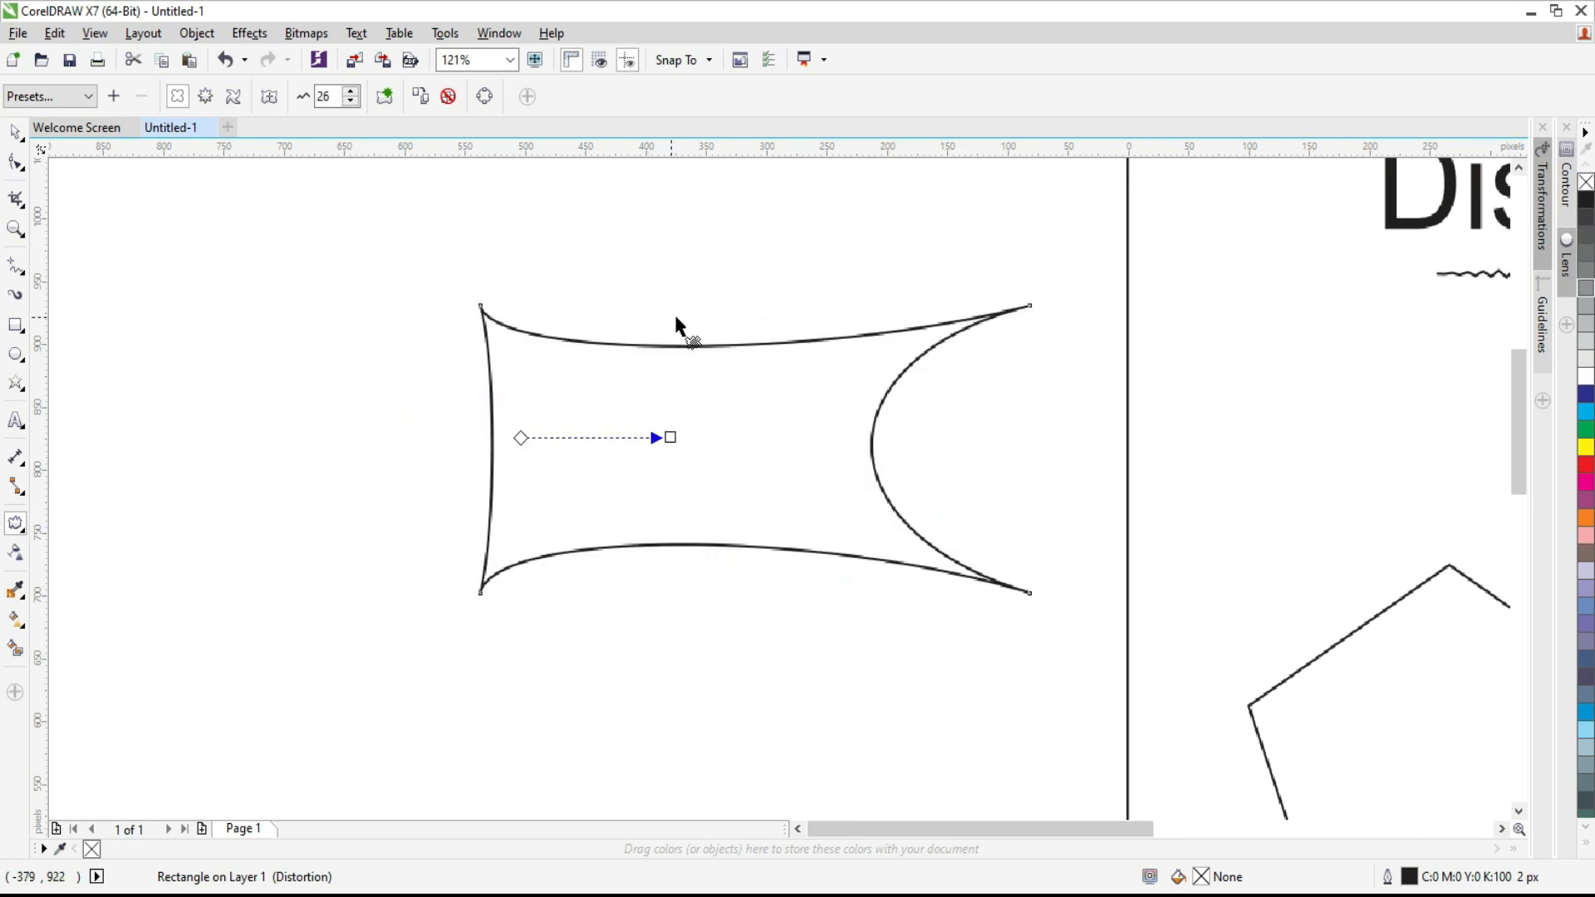
Move the distorted rectangle onto the page beneath the zigzag line and scale it down to fit above the pentagon
left_click(17, 131)
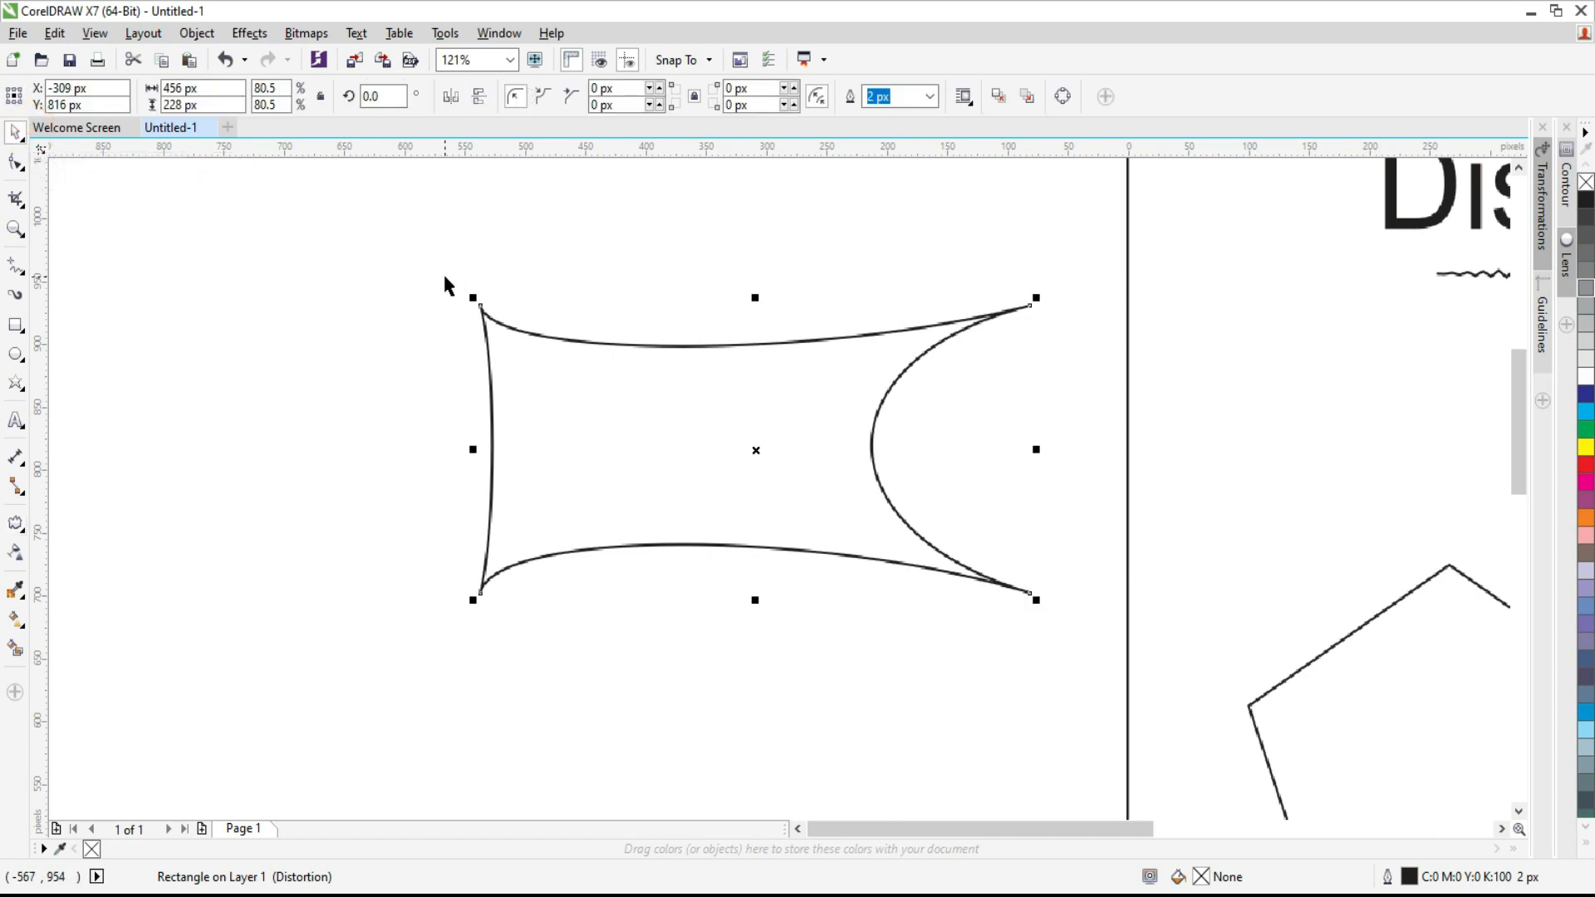
scroll(446, 278, "down", 1)
key("F4")
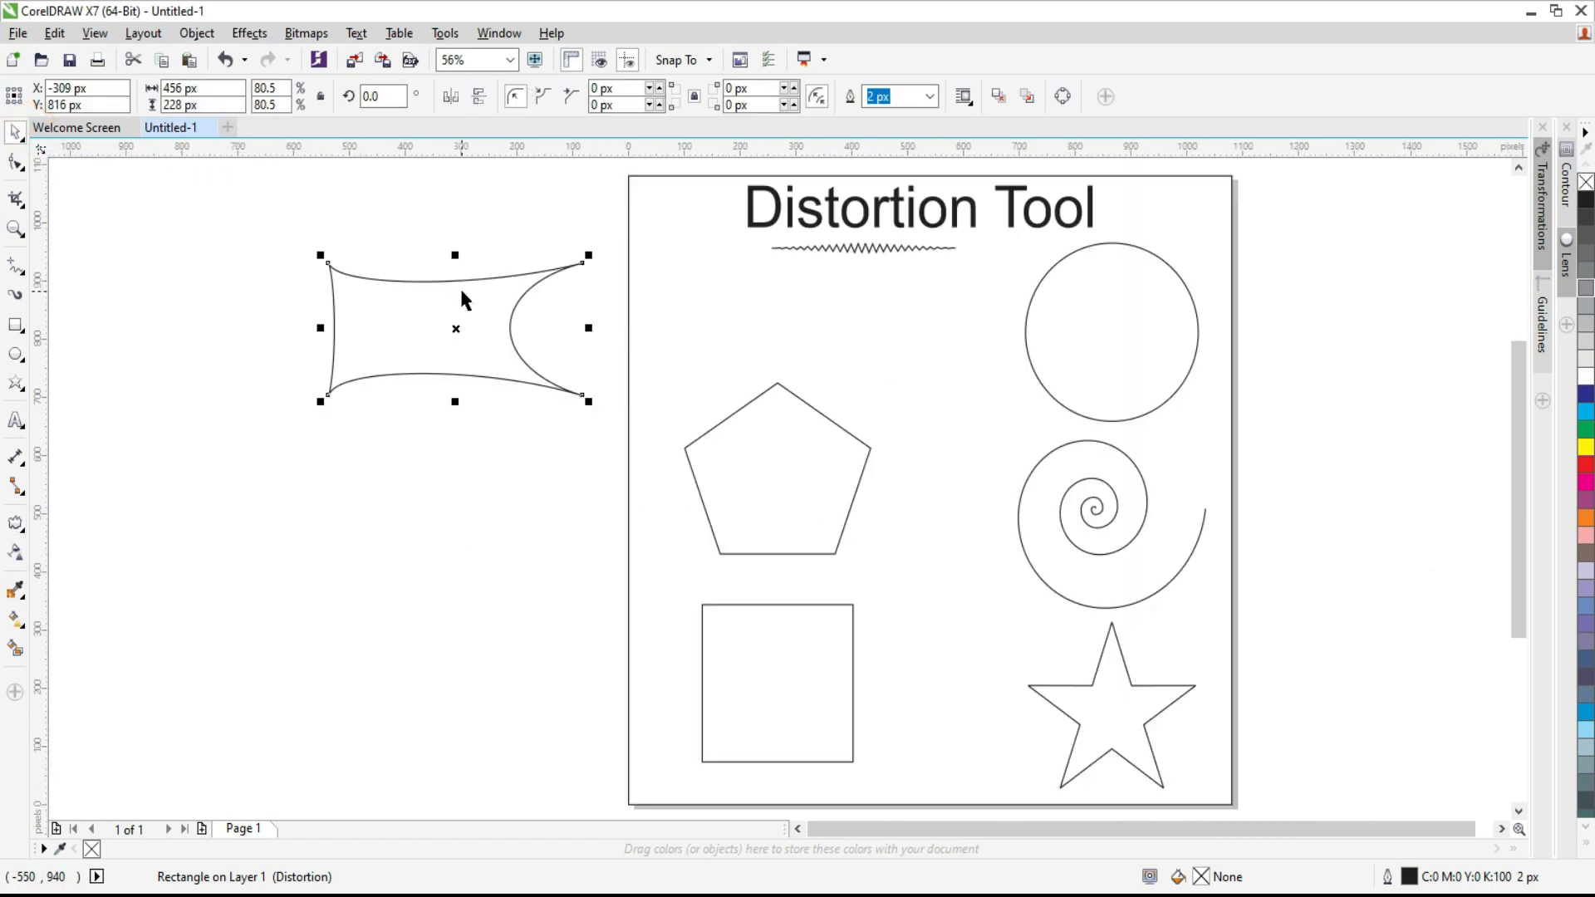
left_click_drag(427, 328, 775, 318)
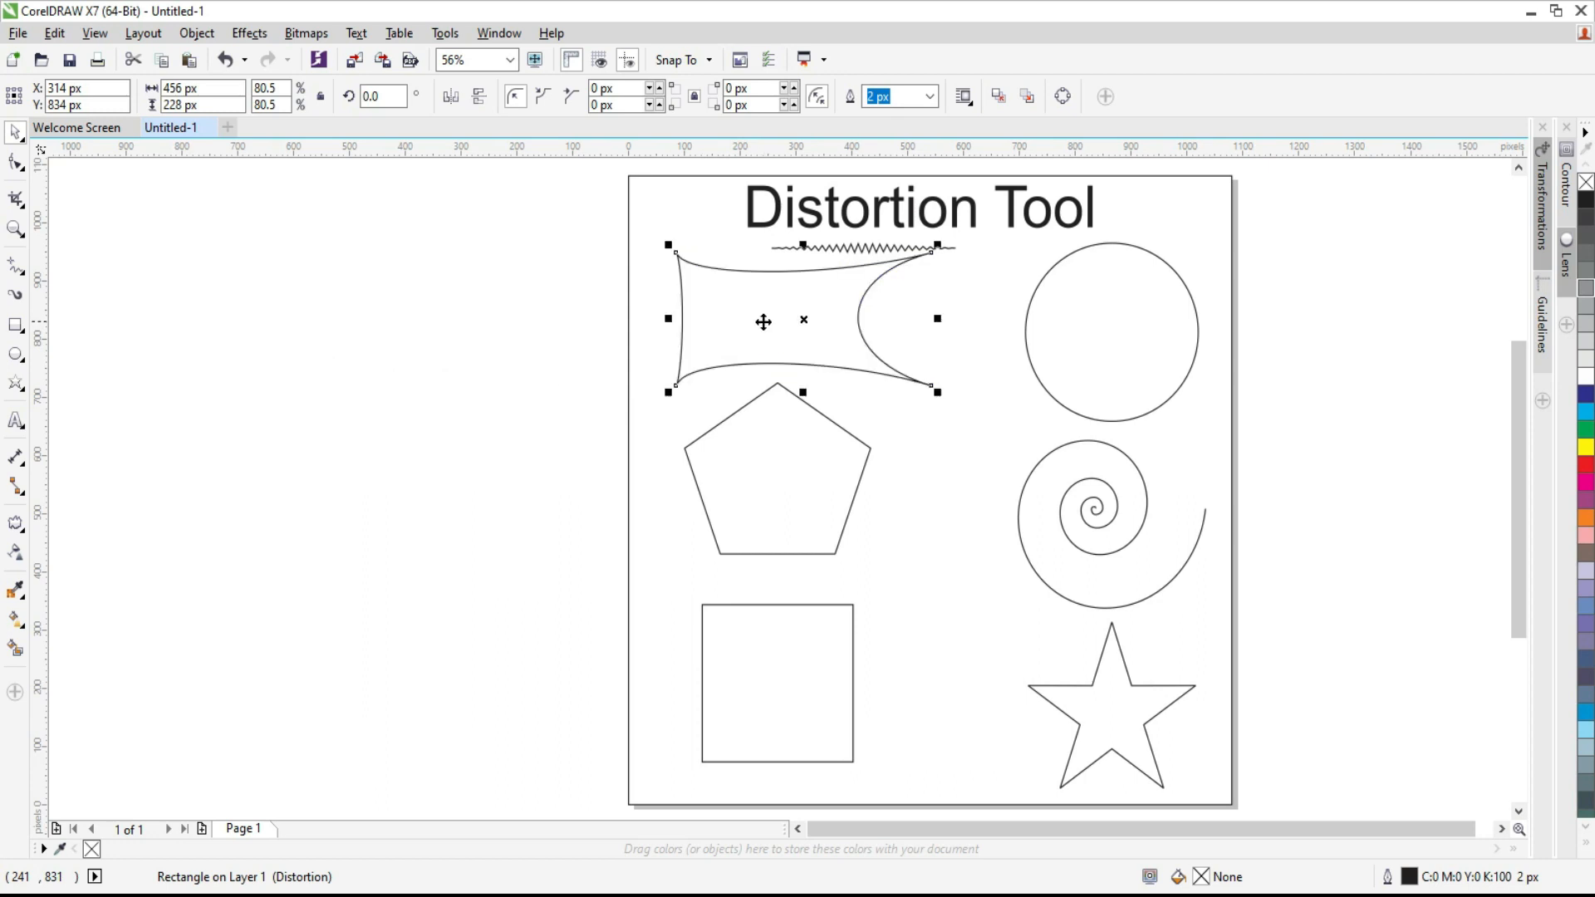
left_click_drag(669, 246, 720, 274)
left_click_drag(813, 323, 777, 300)
Move the square off the page into the empty area to its left
left_click(1115, 318)
left_click(774, 671)
left_click_drag(802, 672, 418, 324)
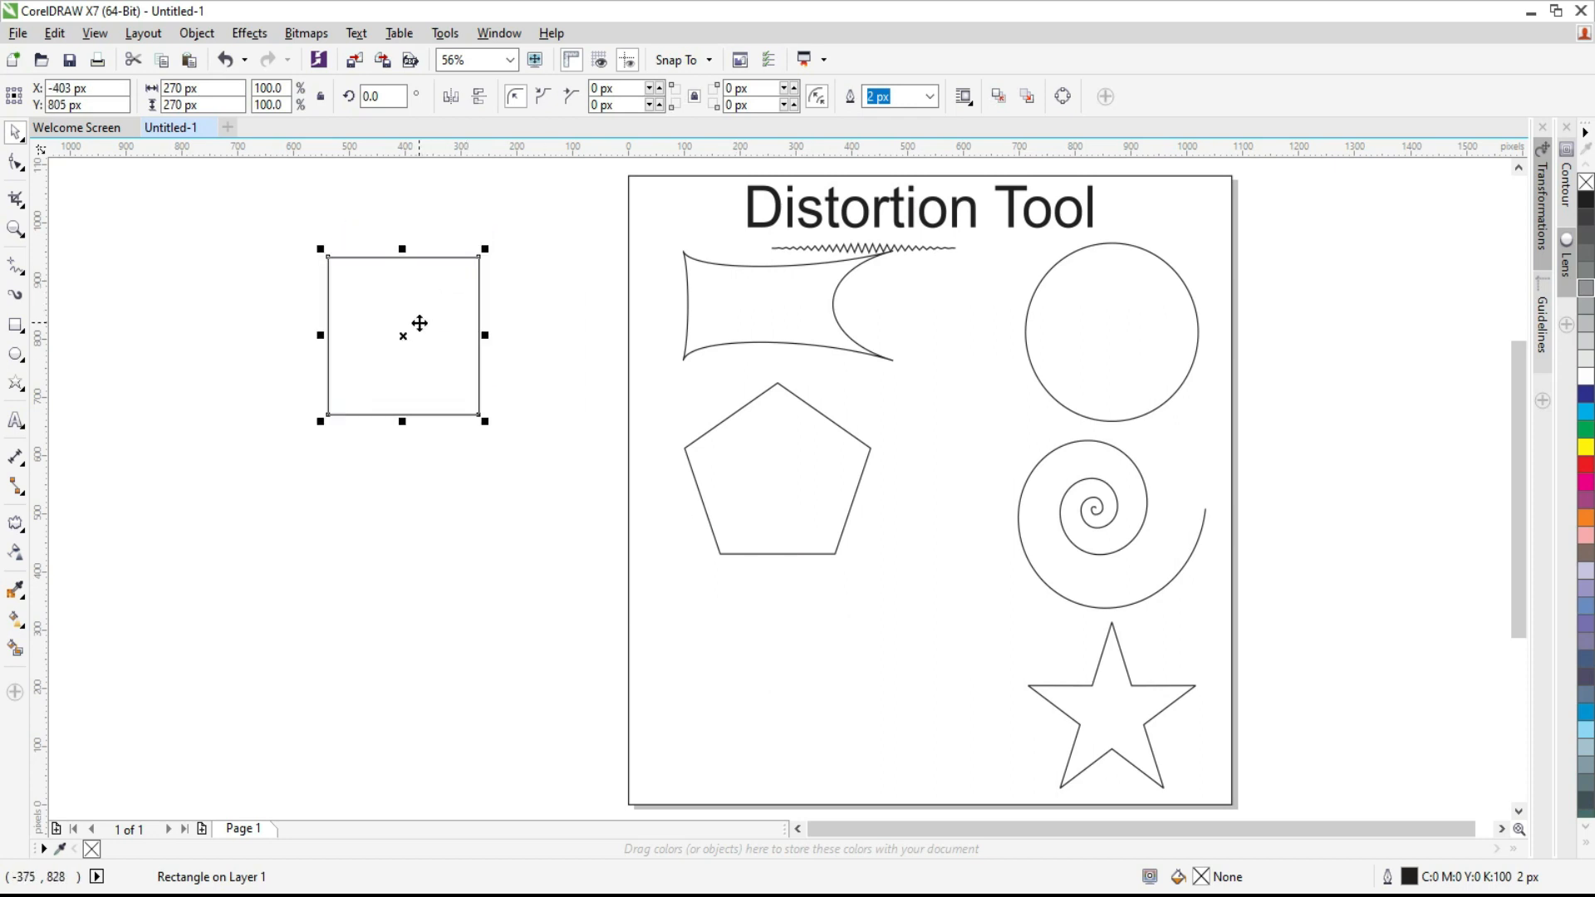
Apply a push and pull distortion from the square's center, shaping it into four petals with an amplitude of about -54
key("z")
left_click(249, 178)
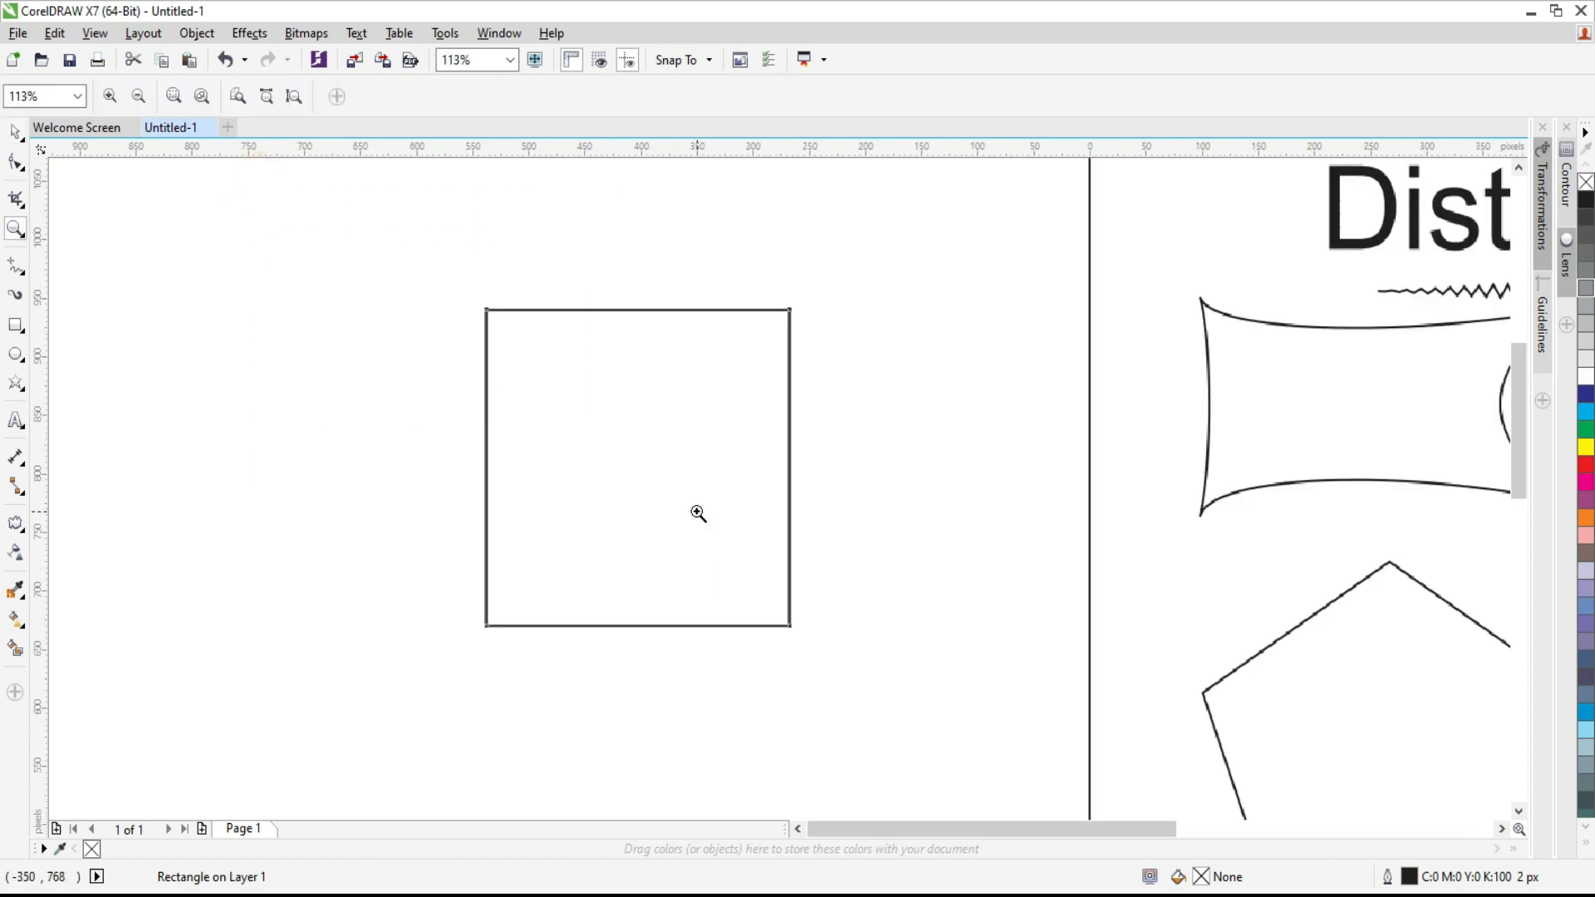
left_click(15, 522)
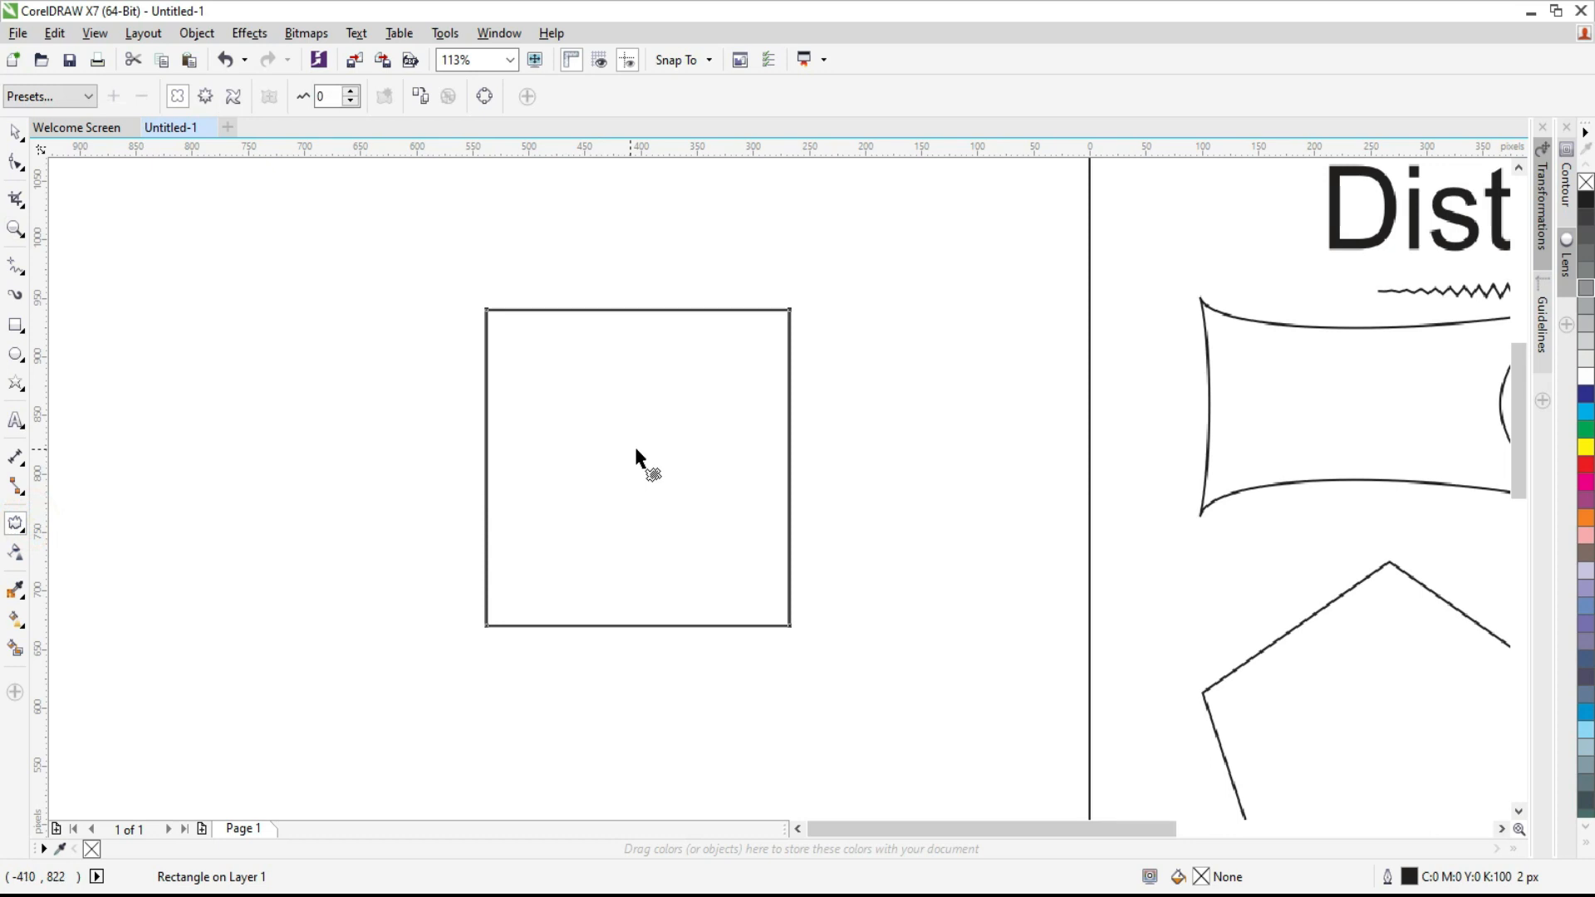
left_click_drag(631, 458, 1114, 482)
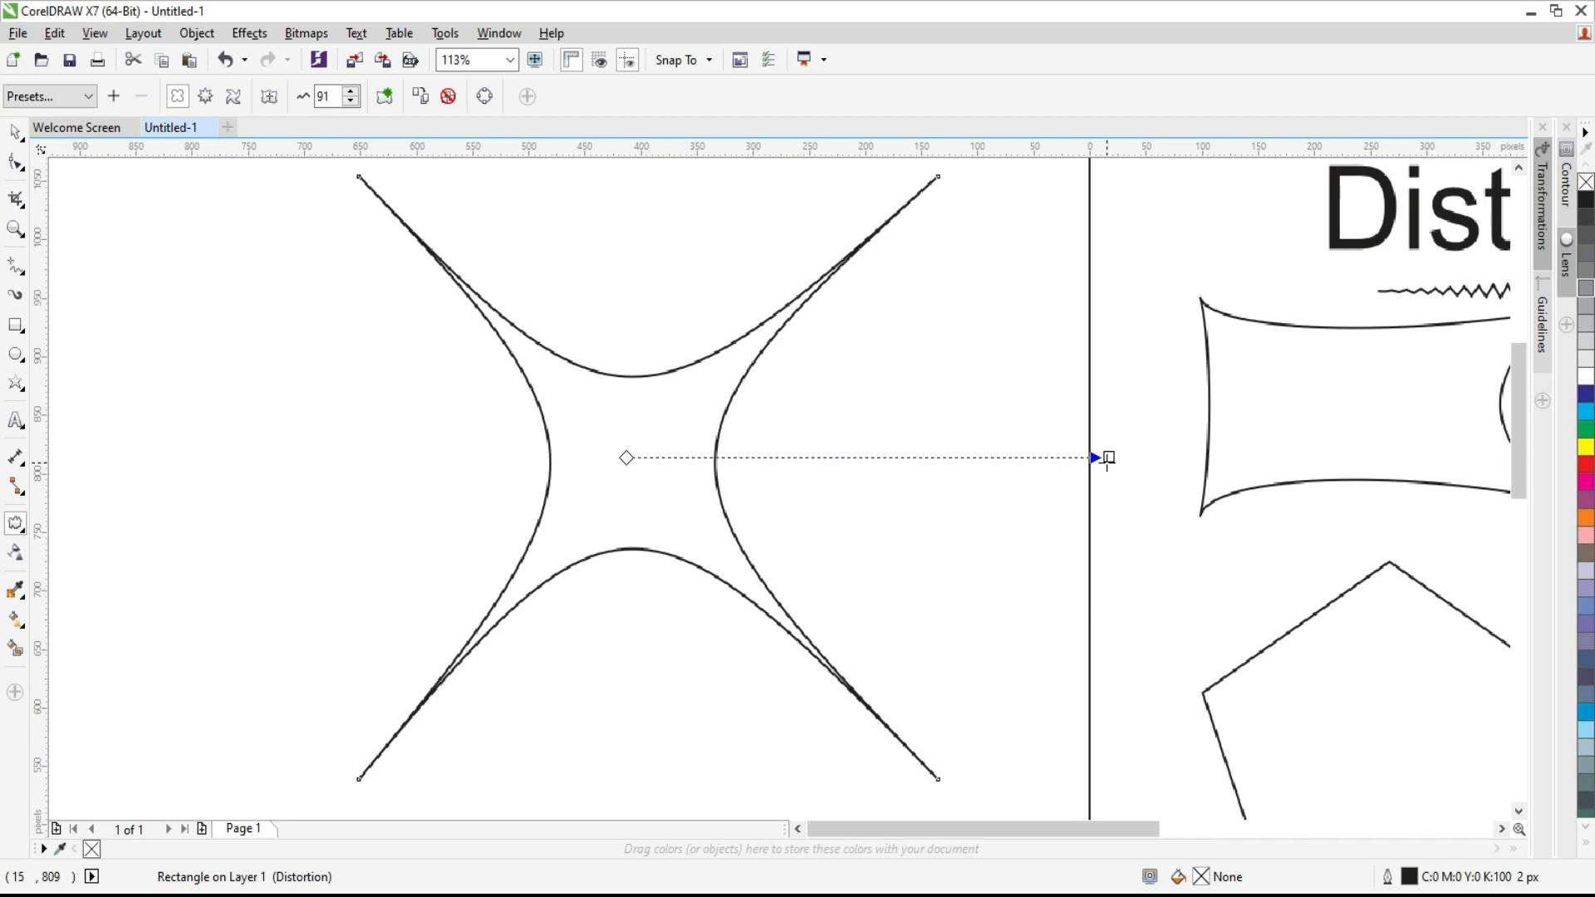
left_click_drag(1105, 456, 336, 502)
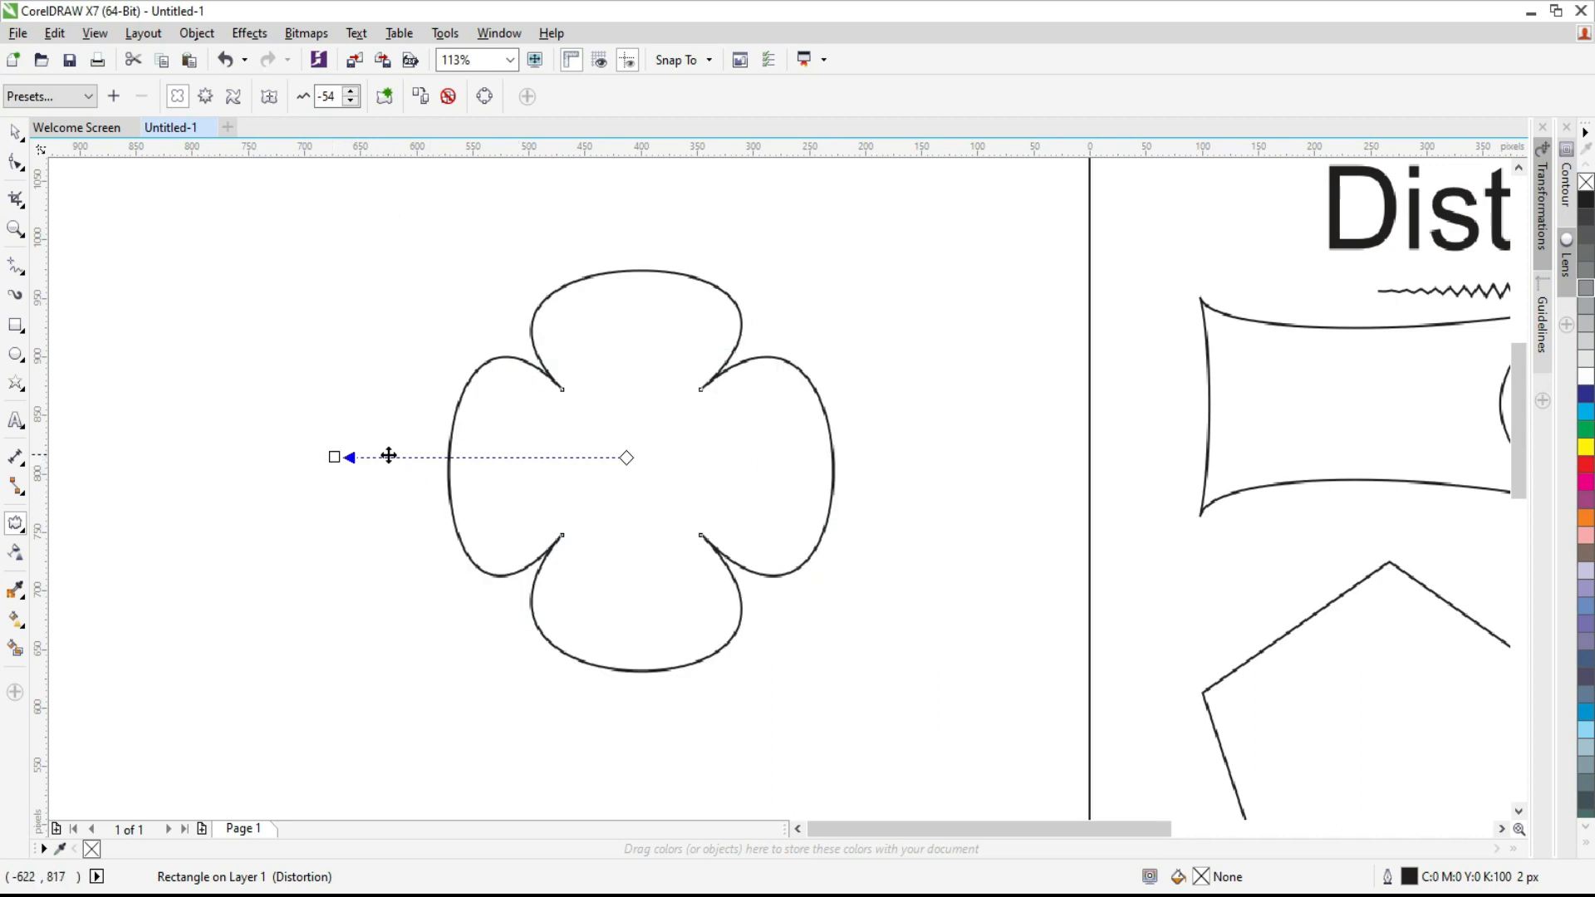
Try a push and pull amplitude of -100 on the four-petal square and a sideways move of it, and undo these changes
left_click_drag(345, 457, 92, 455)
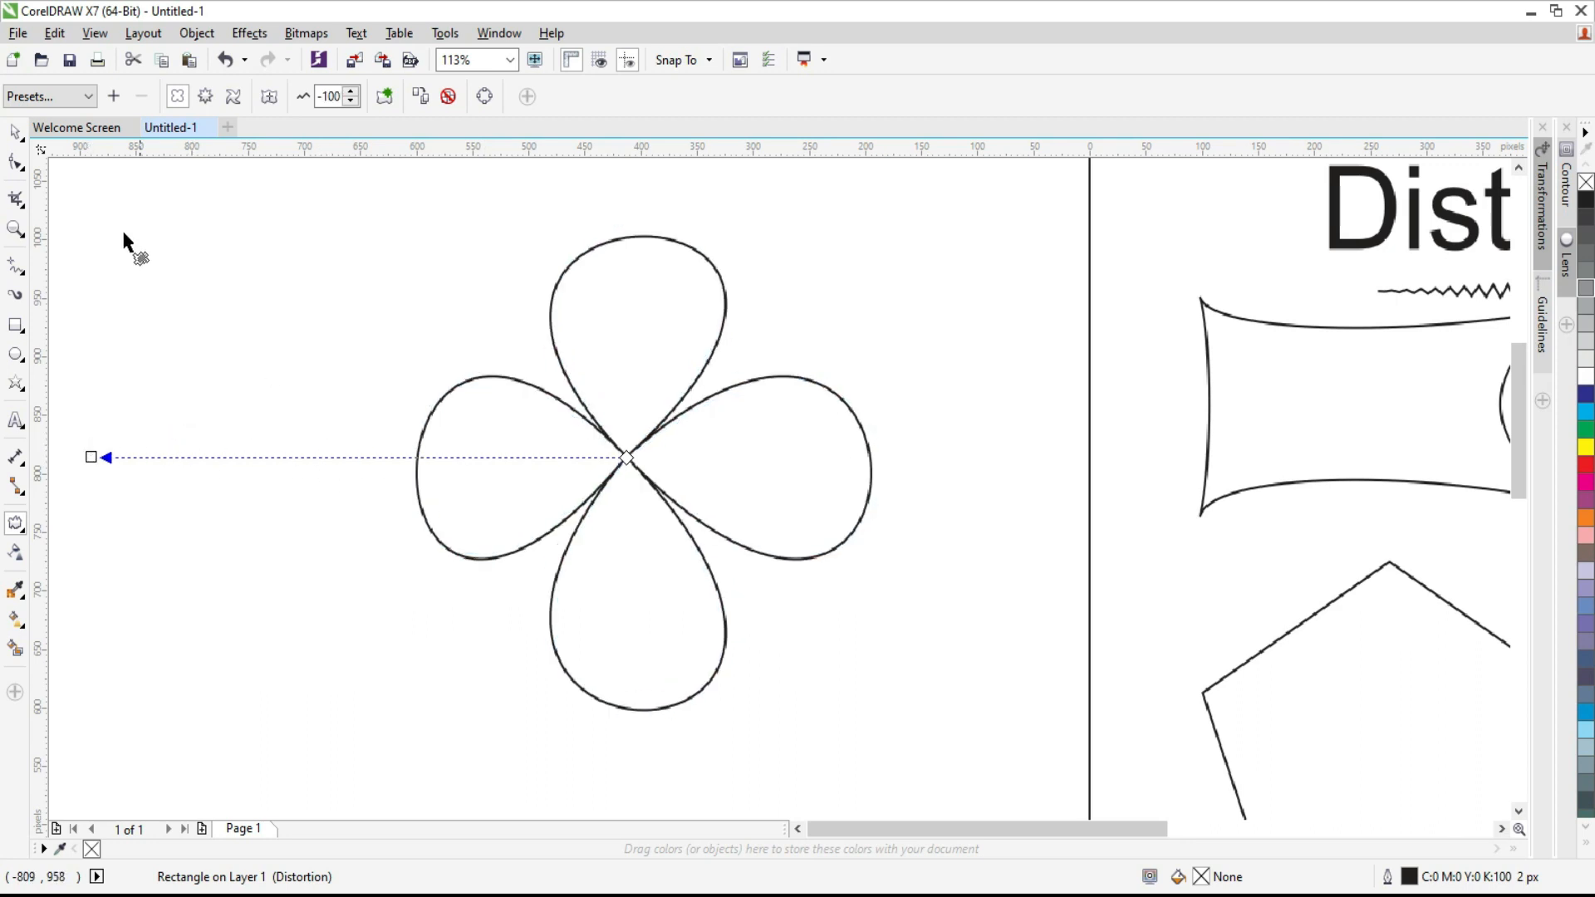
left_click(18, 129)
left_click_drag(641, 466, 835, 460)
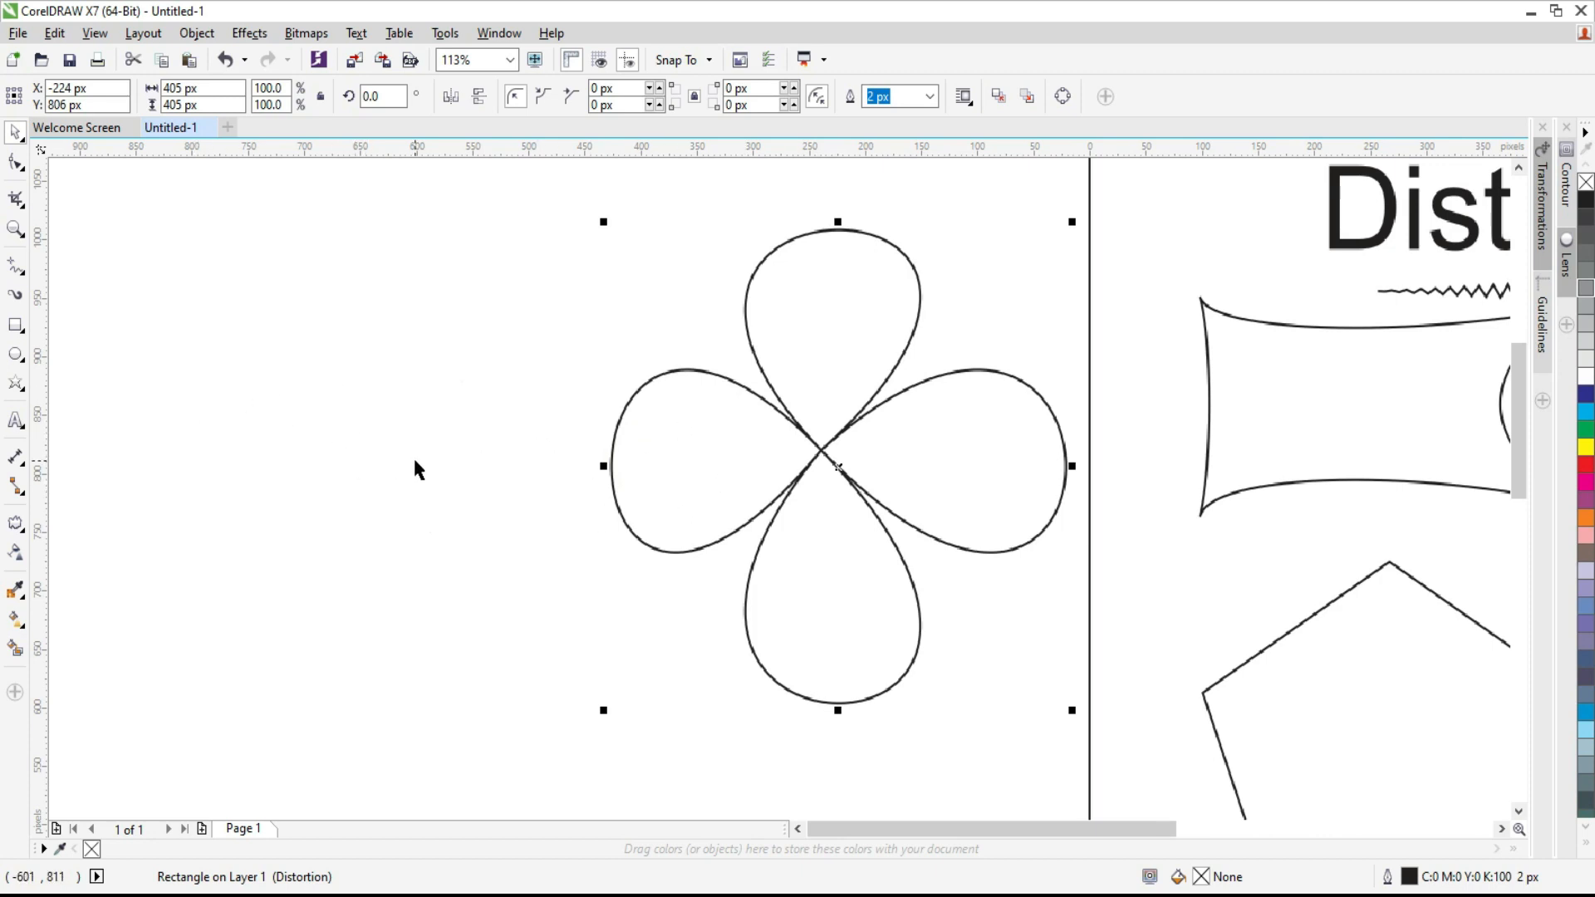
key("ctrl+z")
key("ctrl+z")
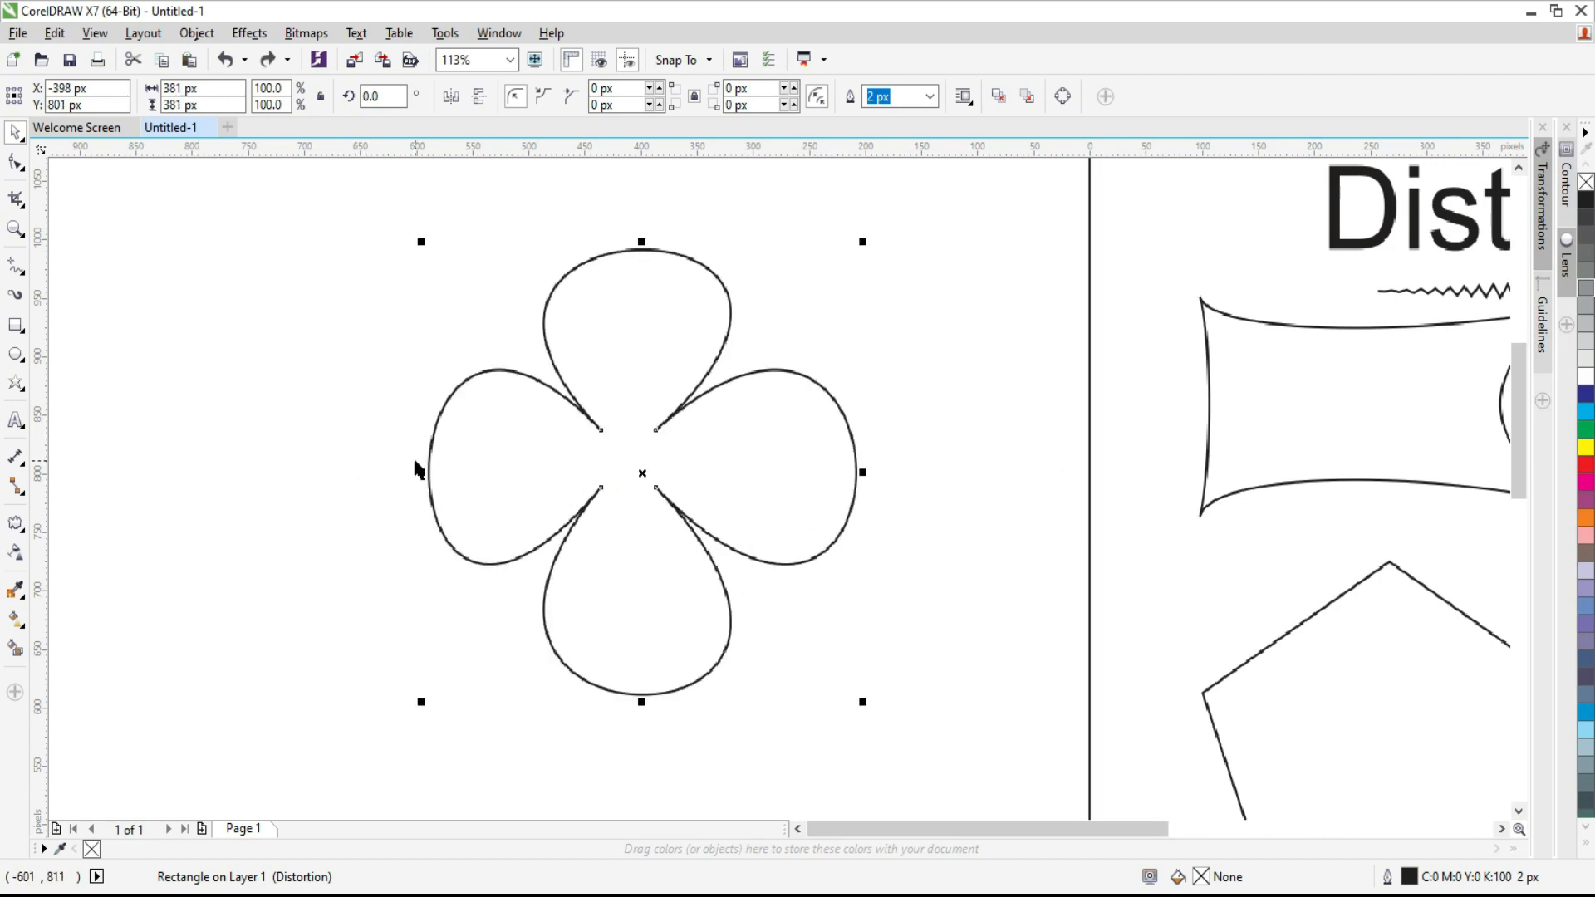
Try a zipper distortion on the four-petal shape with frequency 6 and amplitude about 18, varying the length and direction of its handle
left_click(16, 524)
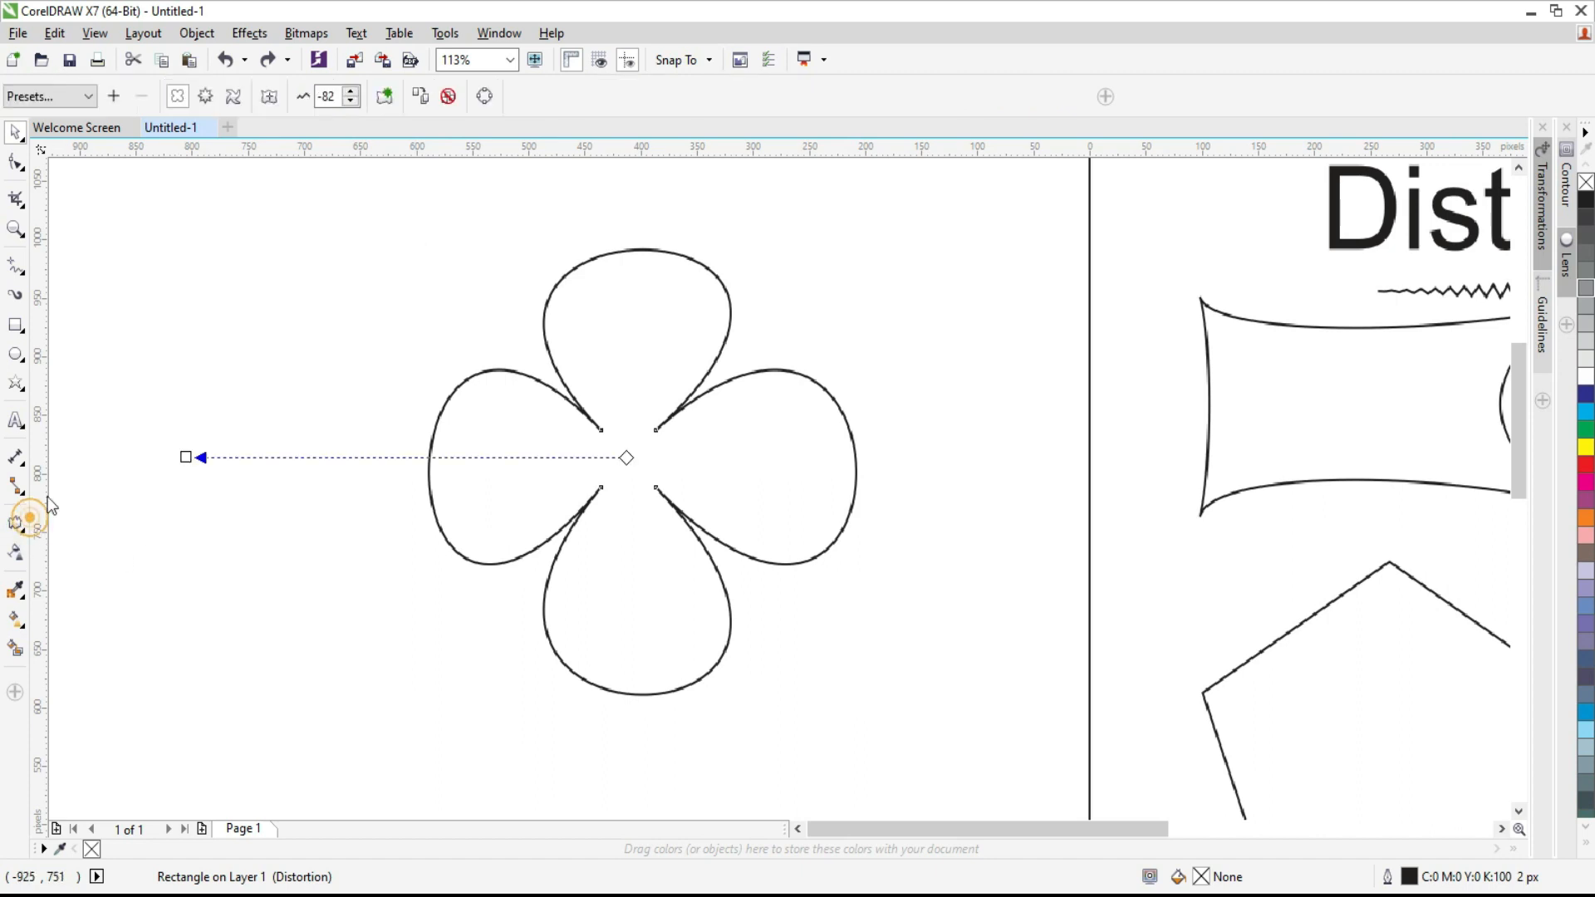
left_click(205, 97)
left_click_drag(633, 460, 831, 460)
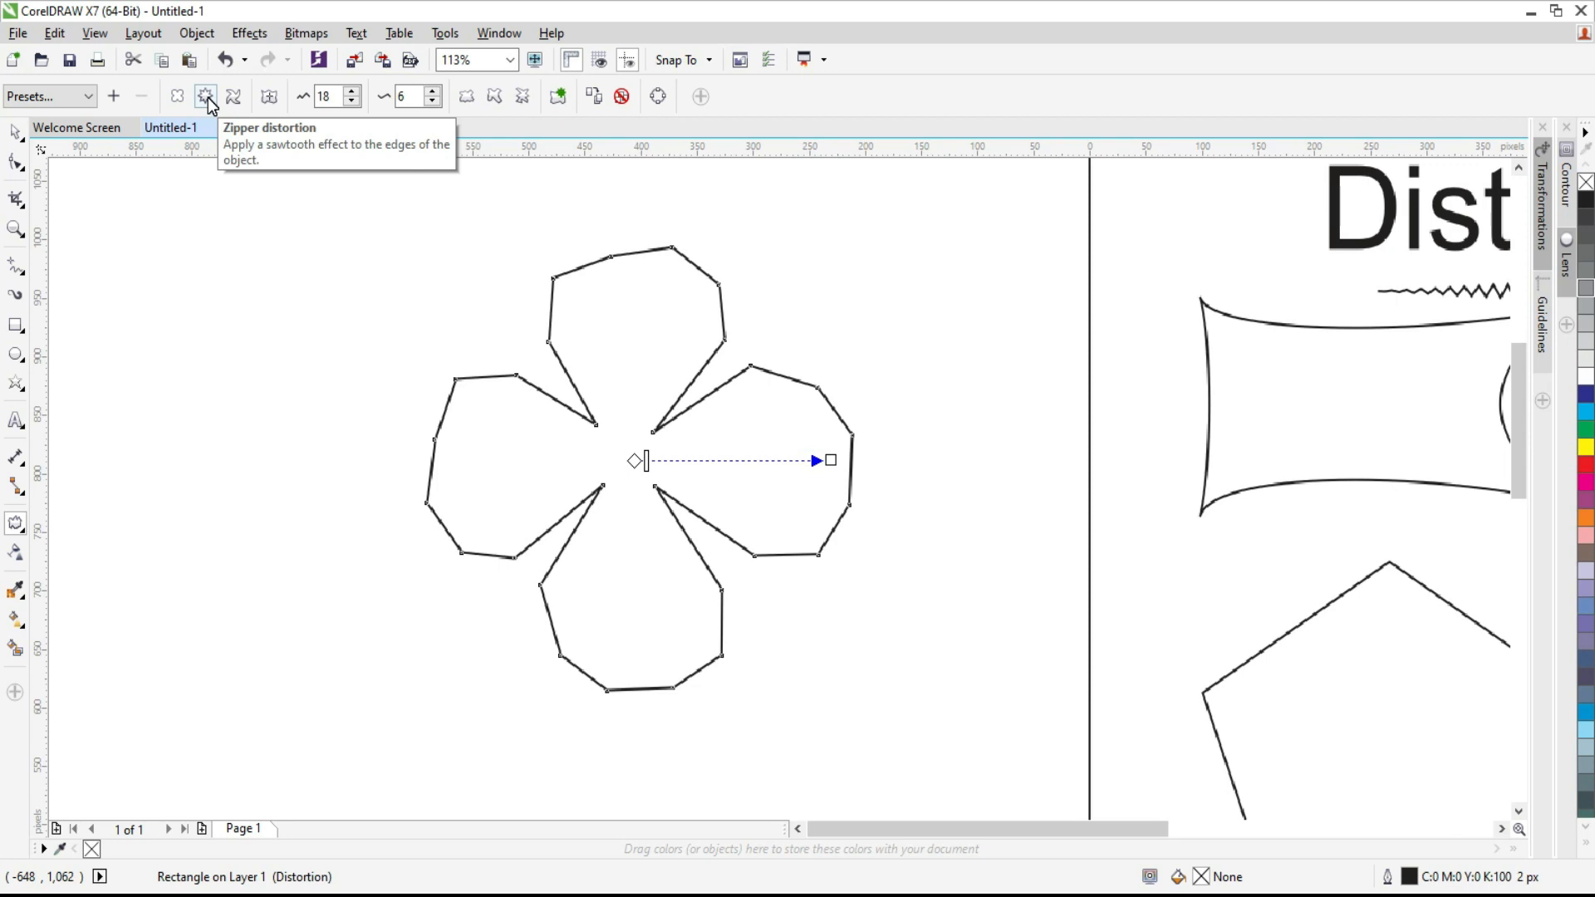
left_click_drag(830, 460, 986, 469)
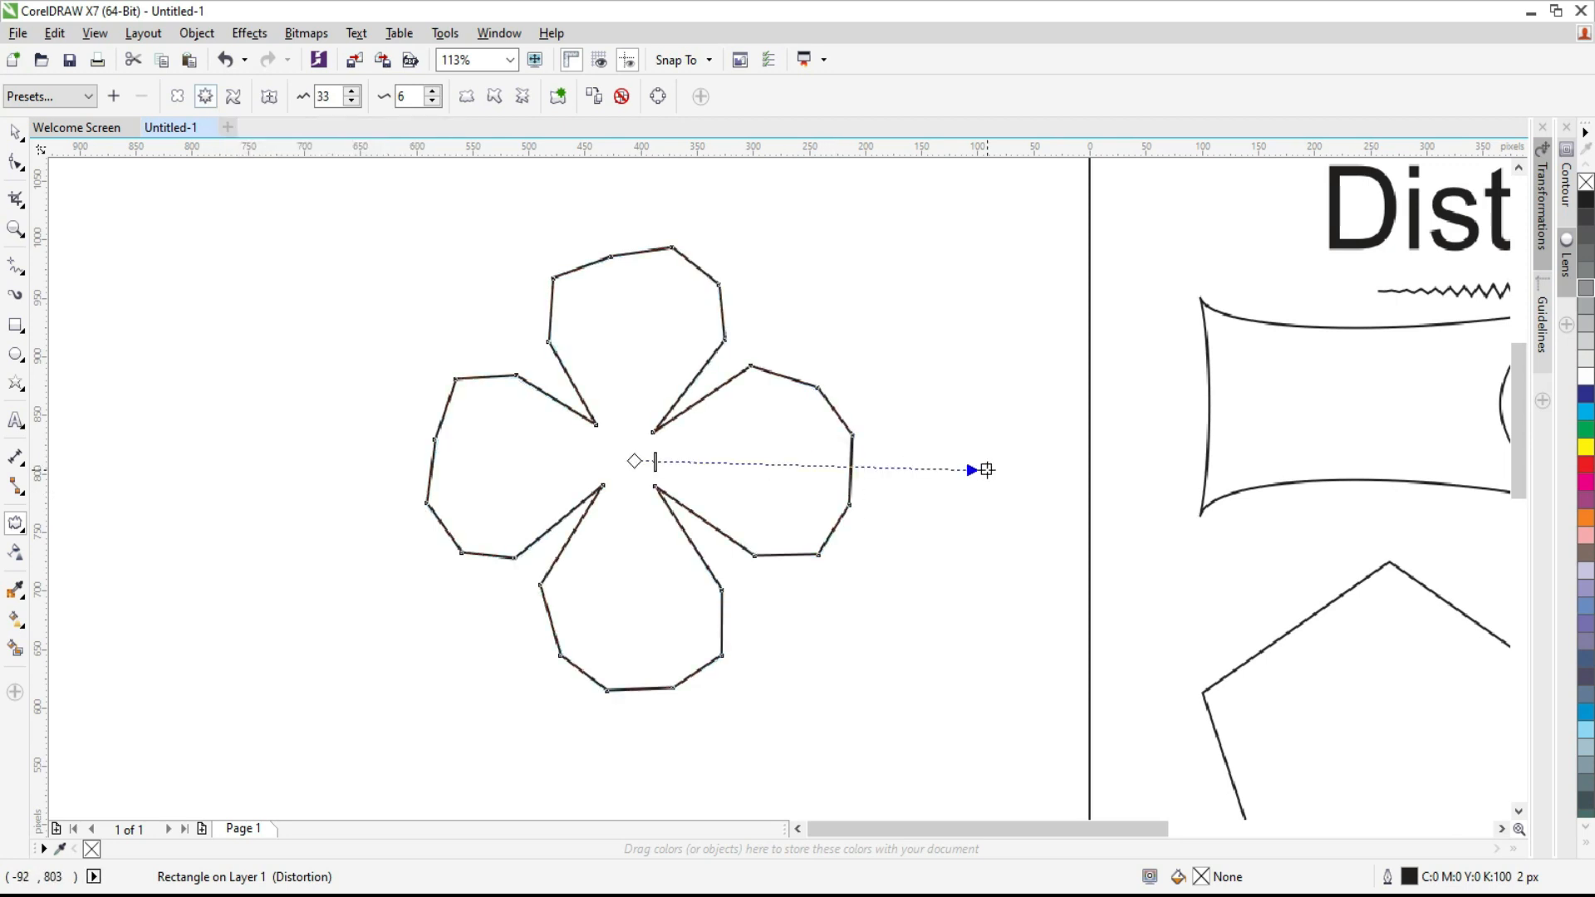
left_click_drag(634, 462, 638, 251)
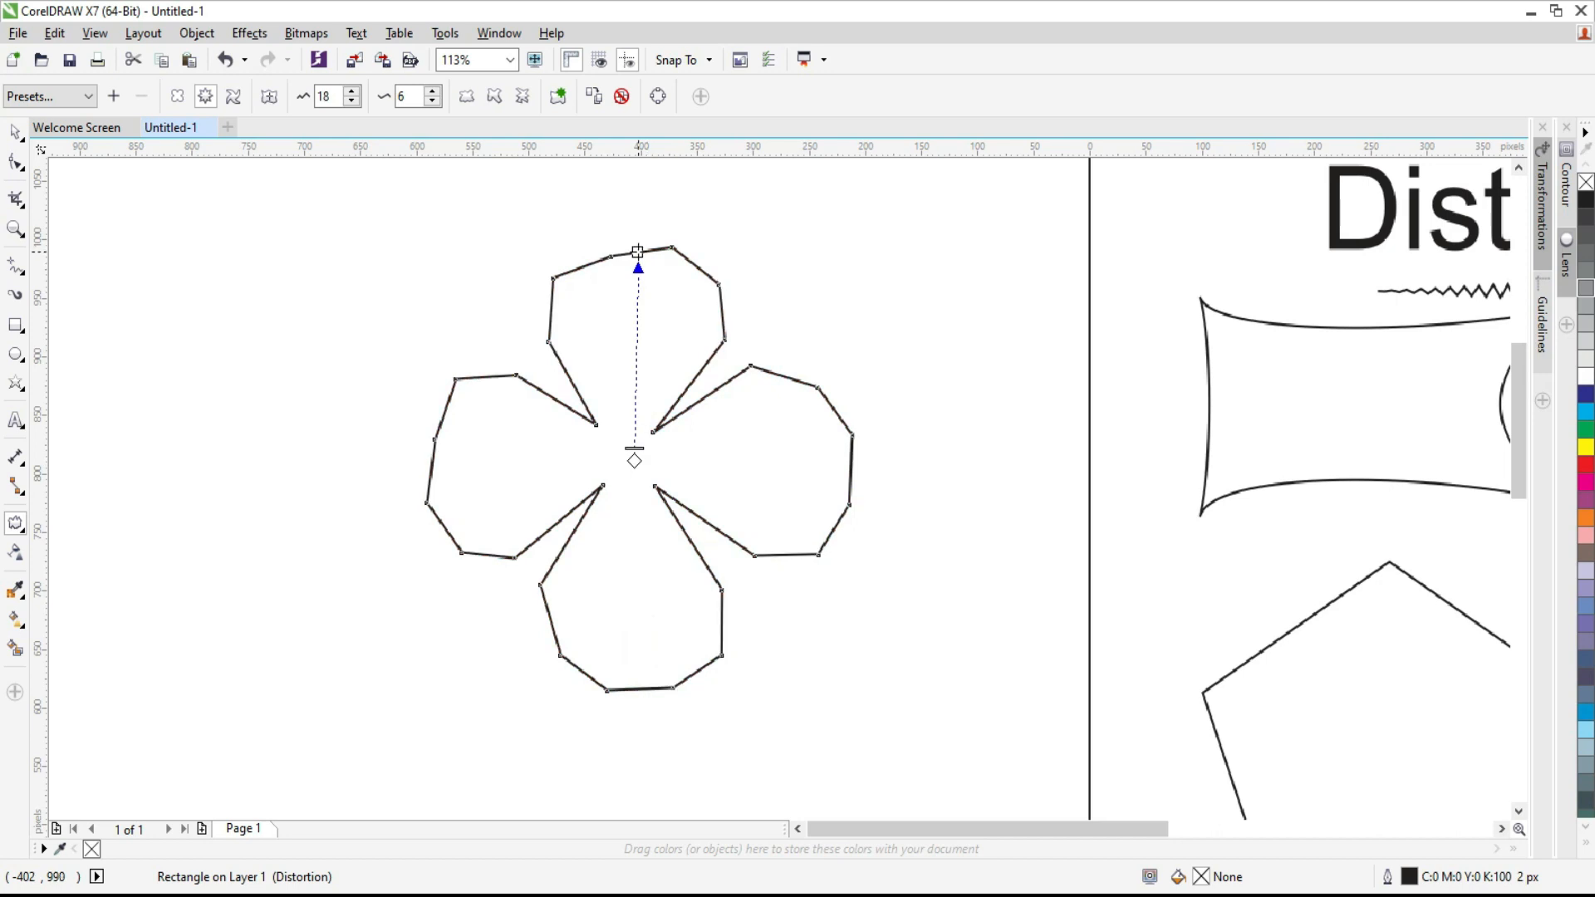
Try a twister distortion on the four-petal shape, rotating slightly around a point near its center, and deselect it
left_click(241, 97)
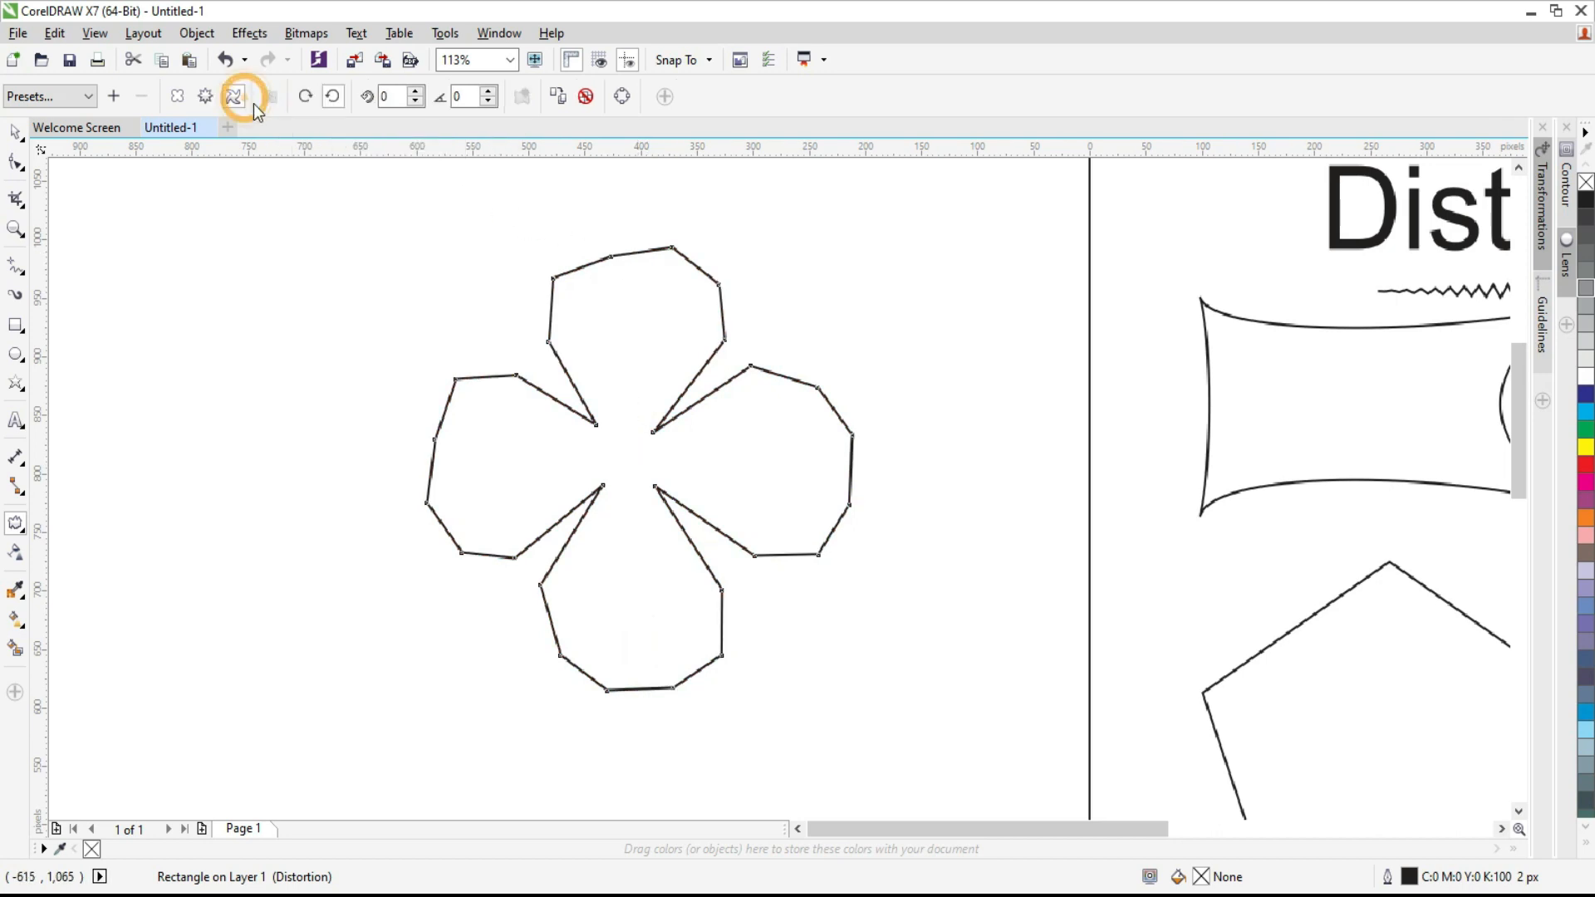
left_click_drag(610, 424, 699, 296)
left_click(15, 131)
left_click(205, 304)
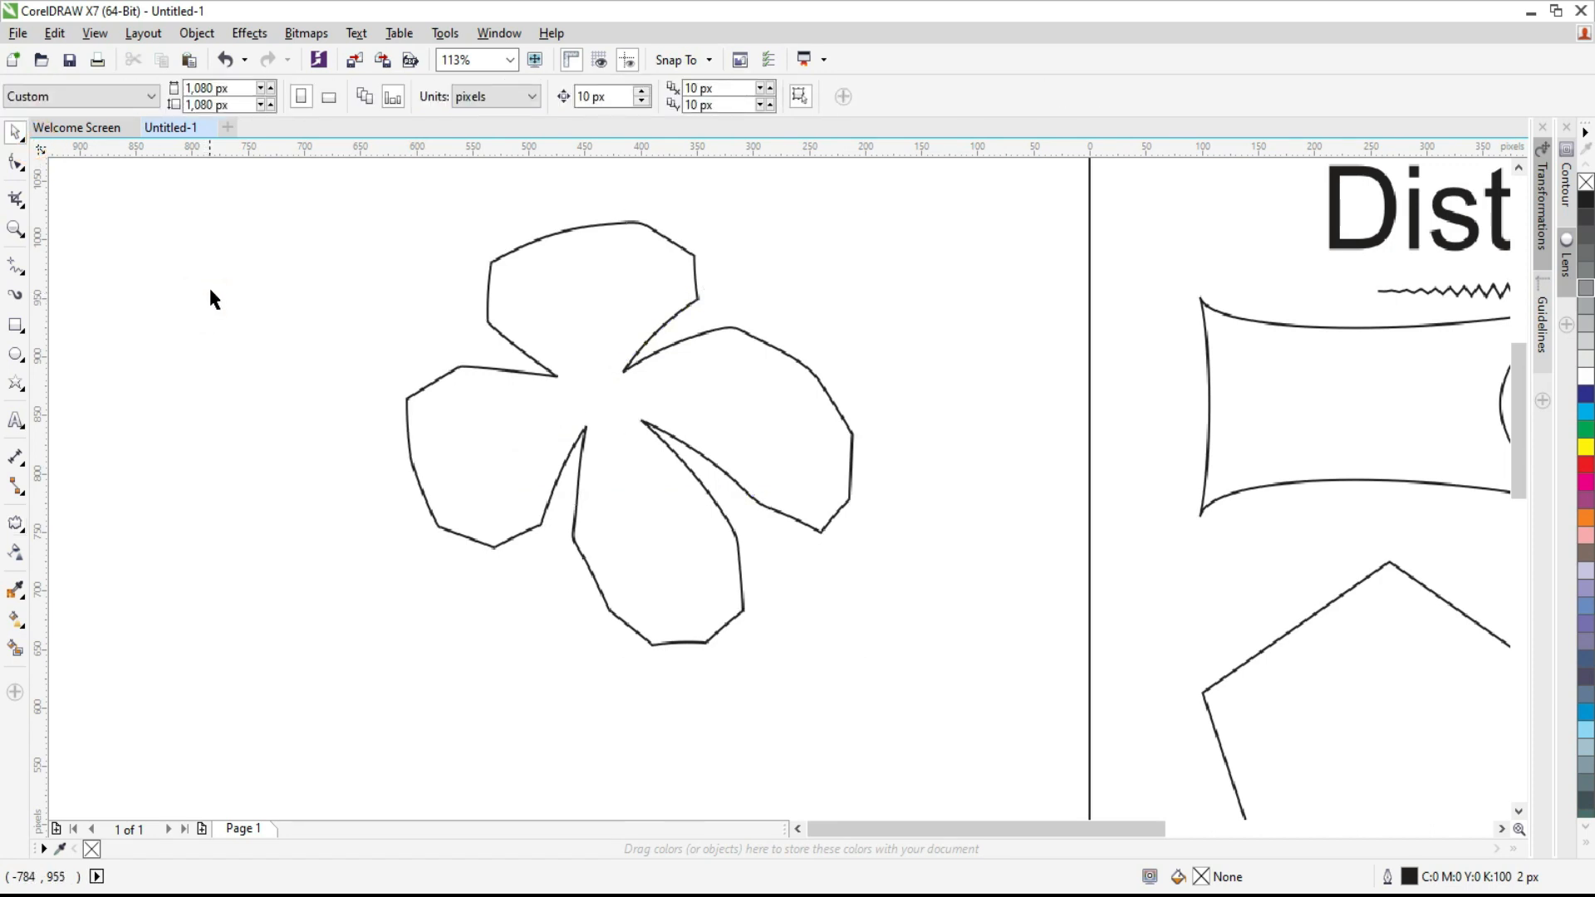
Undo the twister and zipper distortions and step the square back to its push and pull version with amplitude -54
key("ctrl+z")
key("ctrl+z")
key("ctrl+z")
key("ctrl+z")
key("ctrl+z")
key("ctrl+z")
key("ctrl+z")
key("ctrl+z")
key("ctrl+z")
scroll(211, 299, "down", 2)
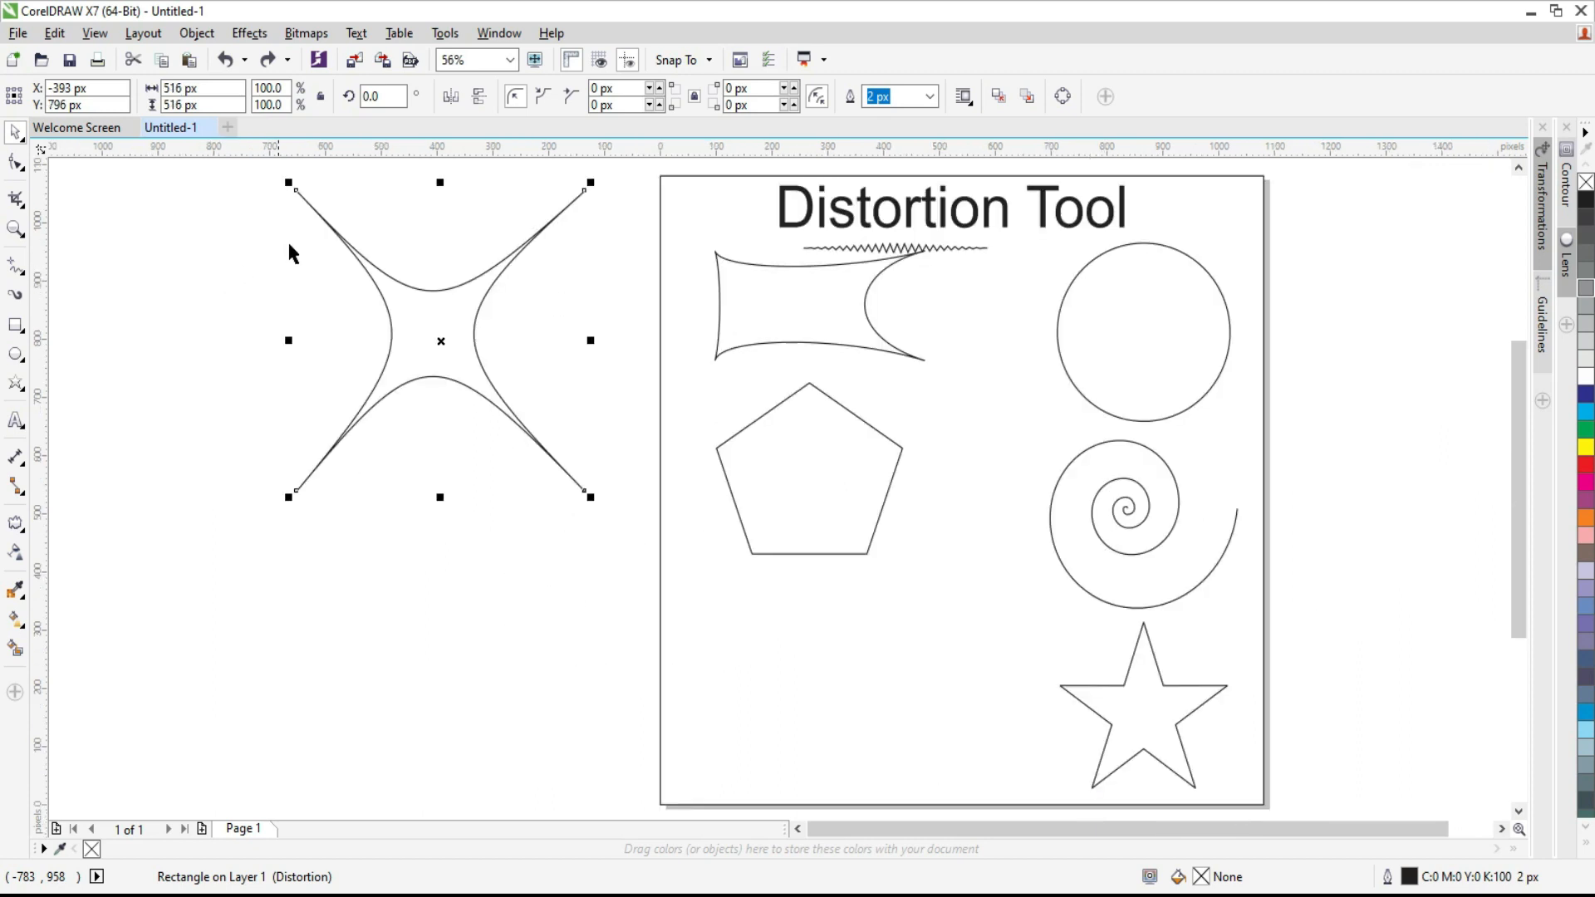
key("ctrl+shift+z")
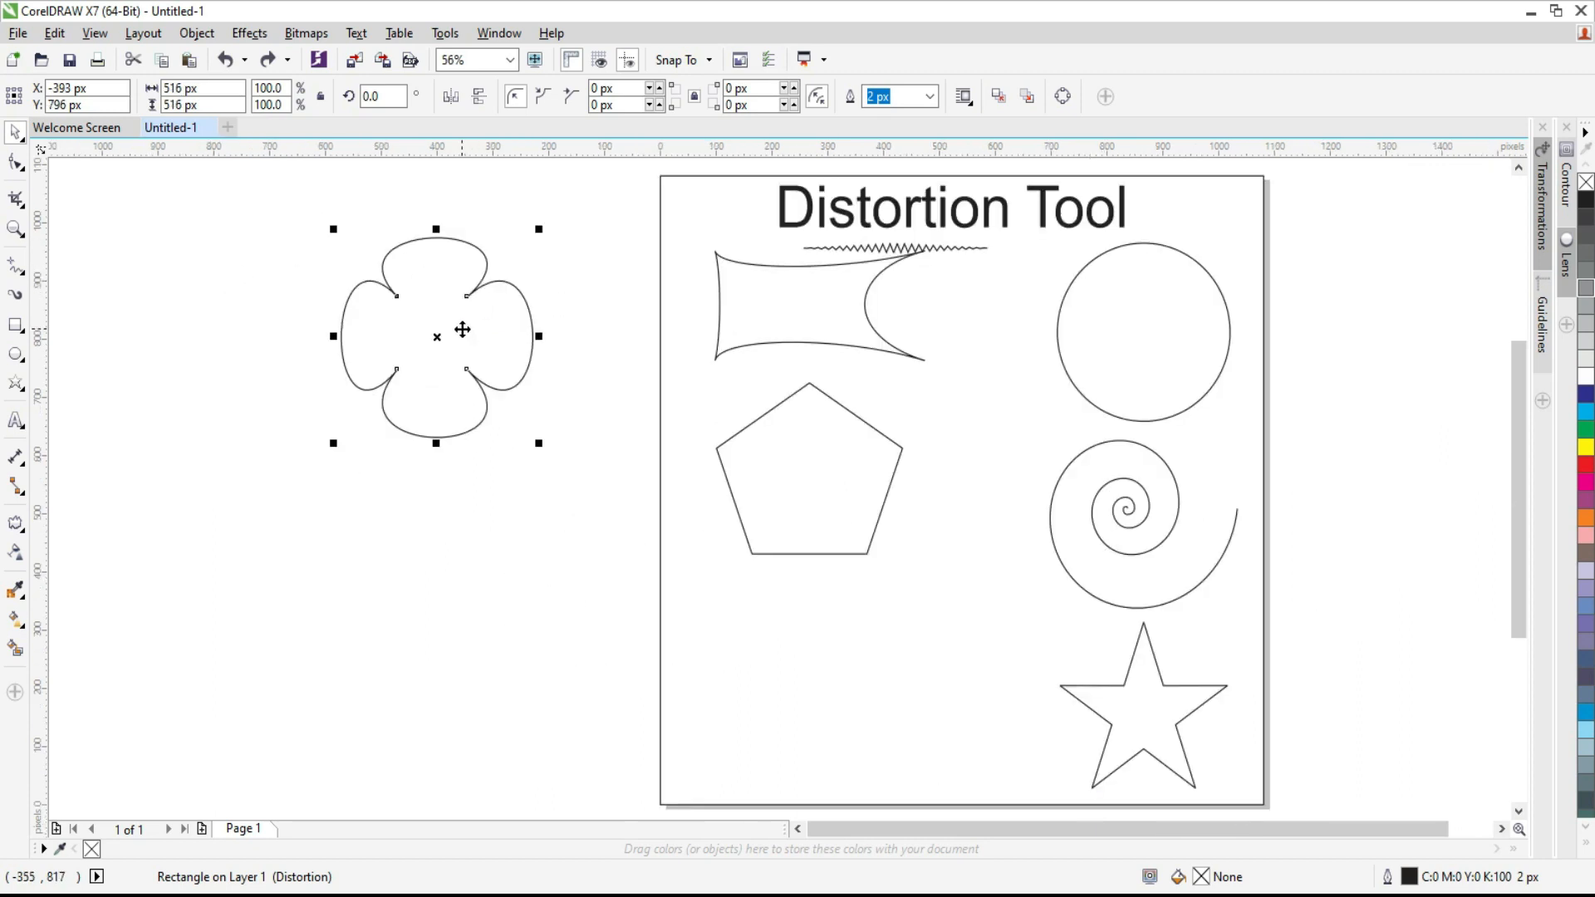
Place the four-petal shape in the page's lower-left area and move the pentagon off the page
left_click_drag(441, 330, 812, 679)
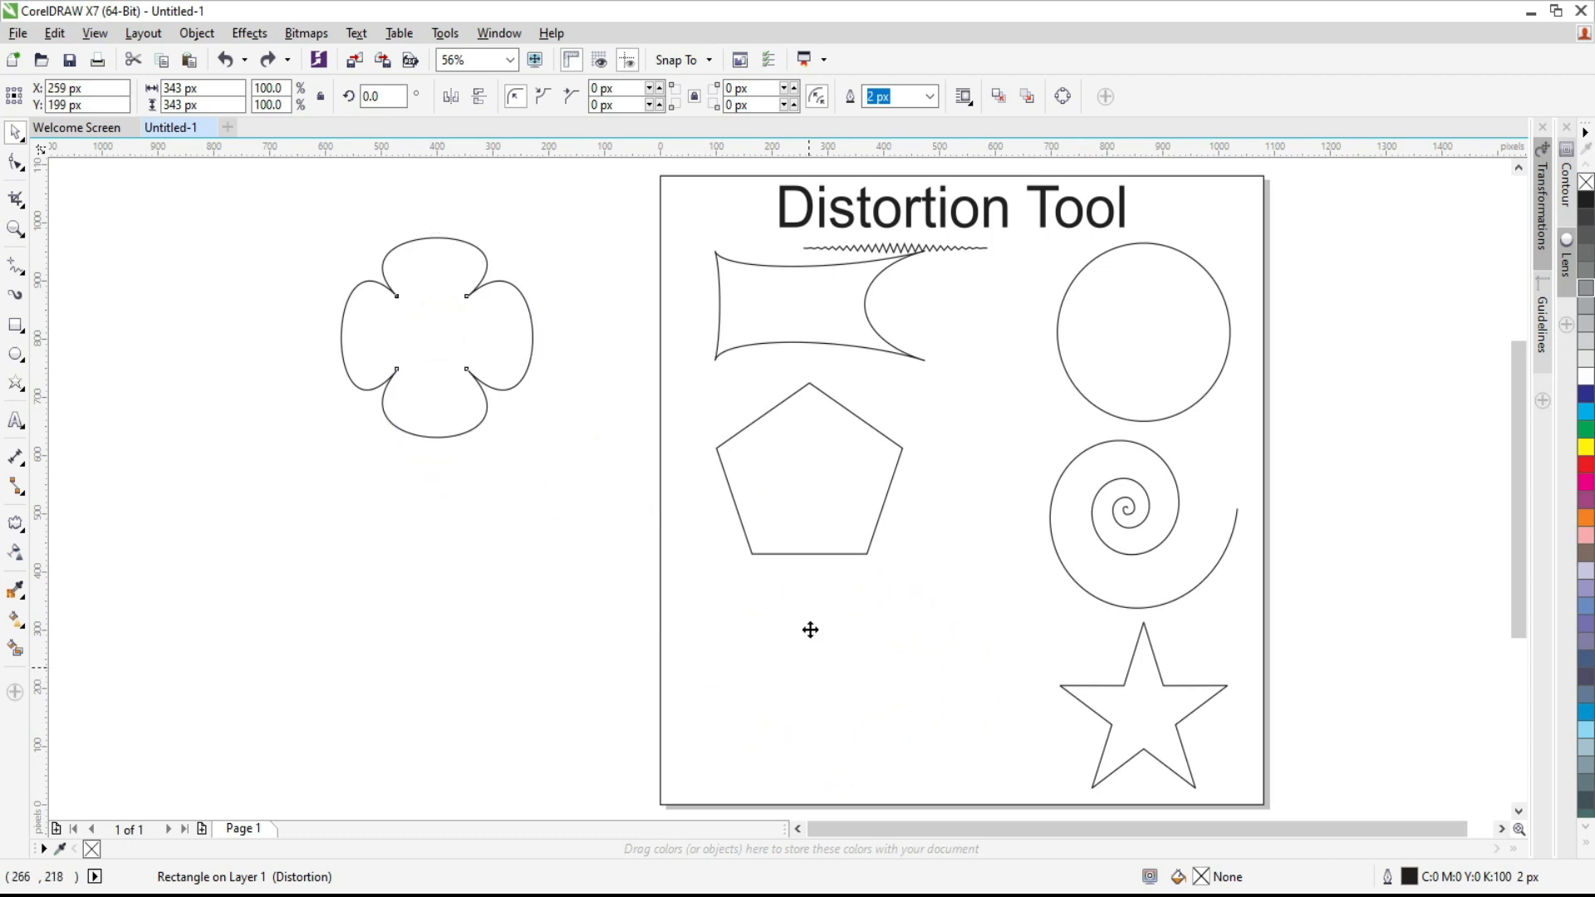
left_click(723, 441)
left_click_drag(787, 496, 432, 335)
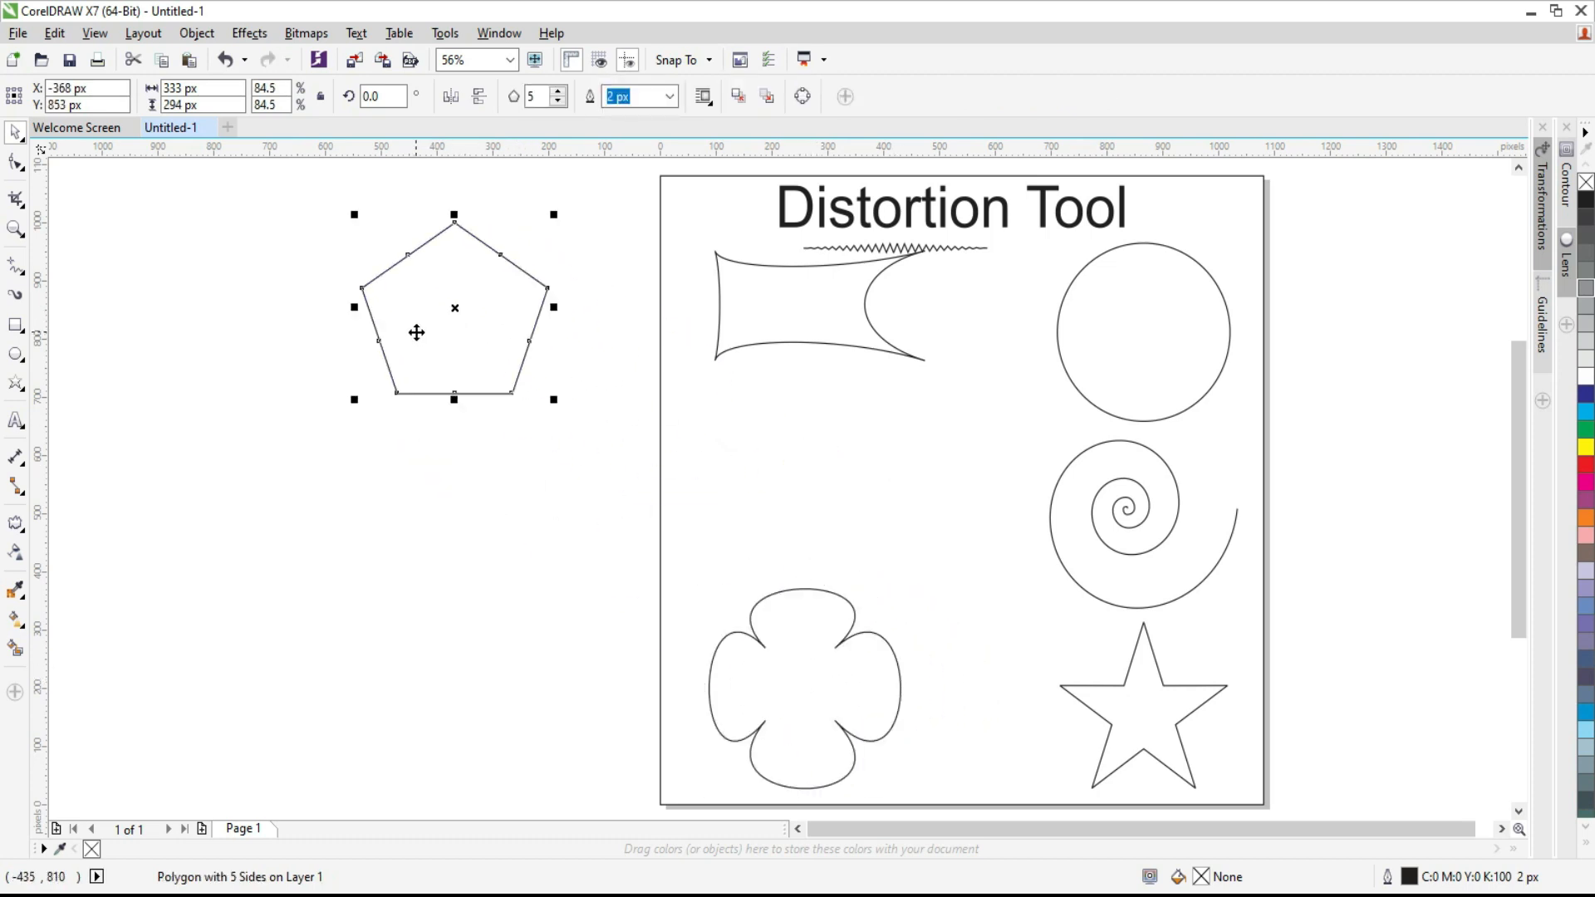
Apply a zipper distortion with amplitude 28 and frequency 6 from the pentagon's center, using the smooth and localize distortion options
key("z")
left_click_drag(285, 171, 683, 462)
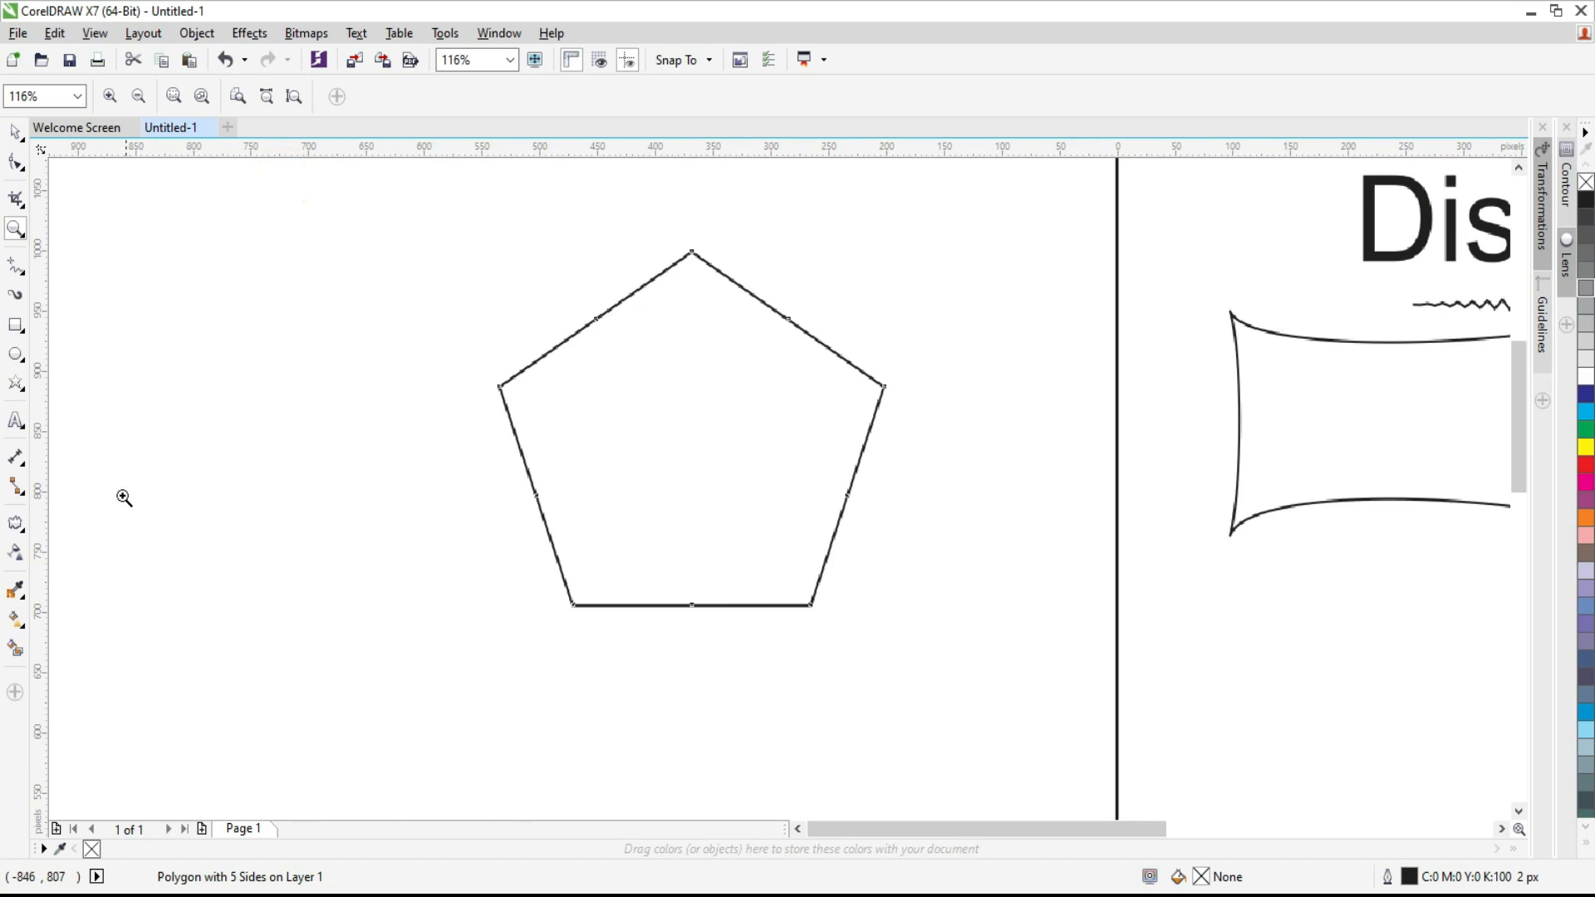
left_click(15, 523)
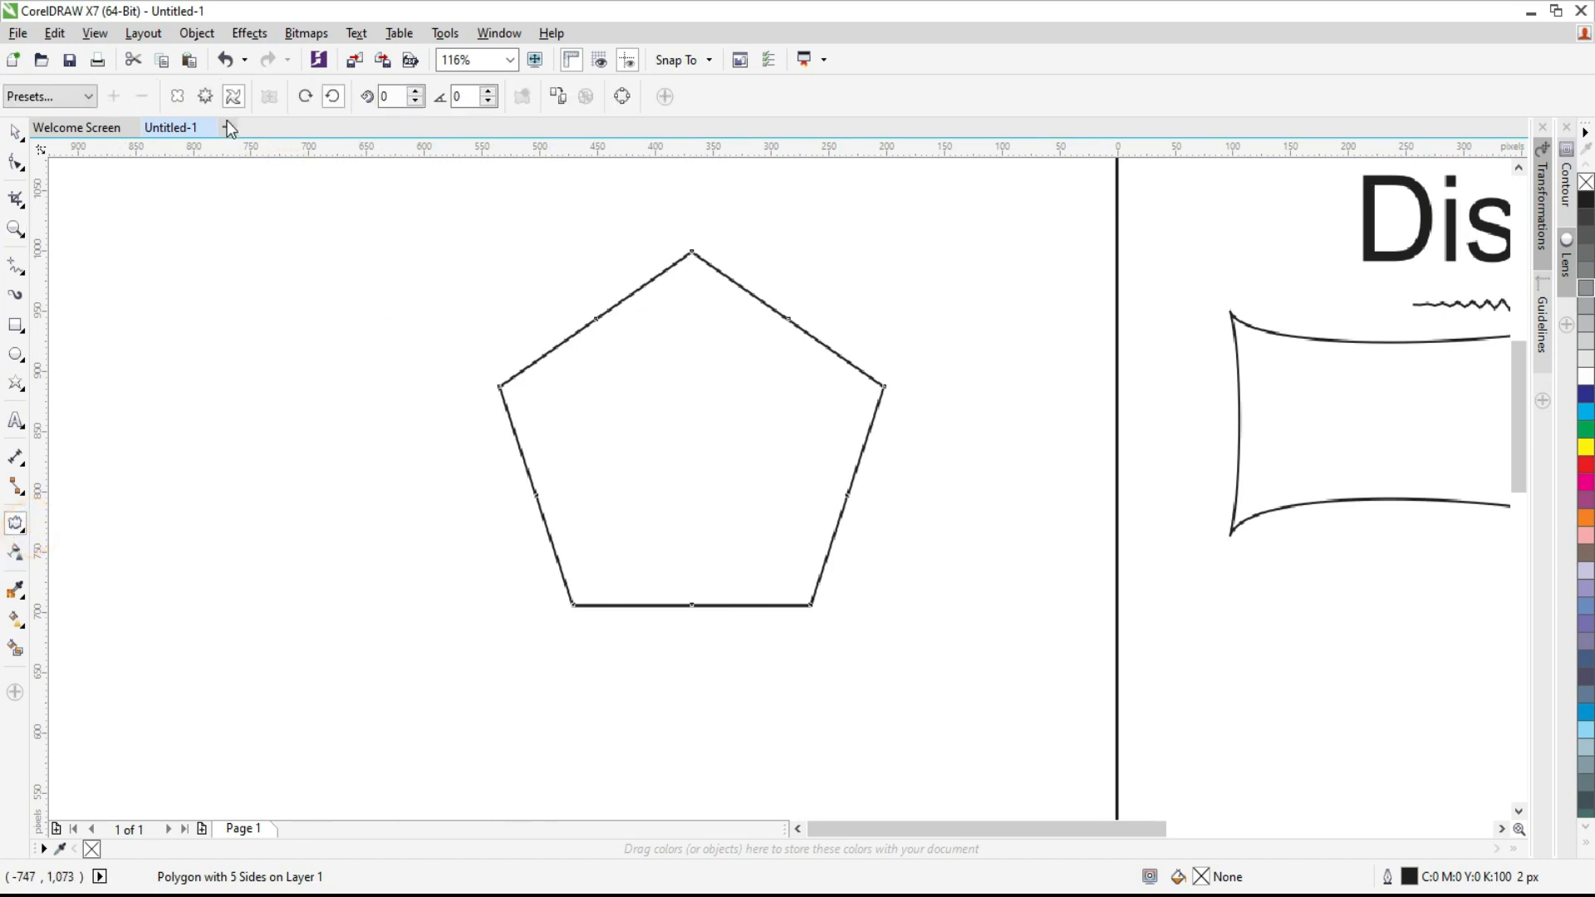
left_click(205, 96)
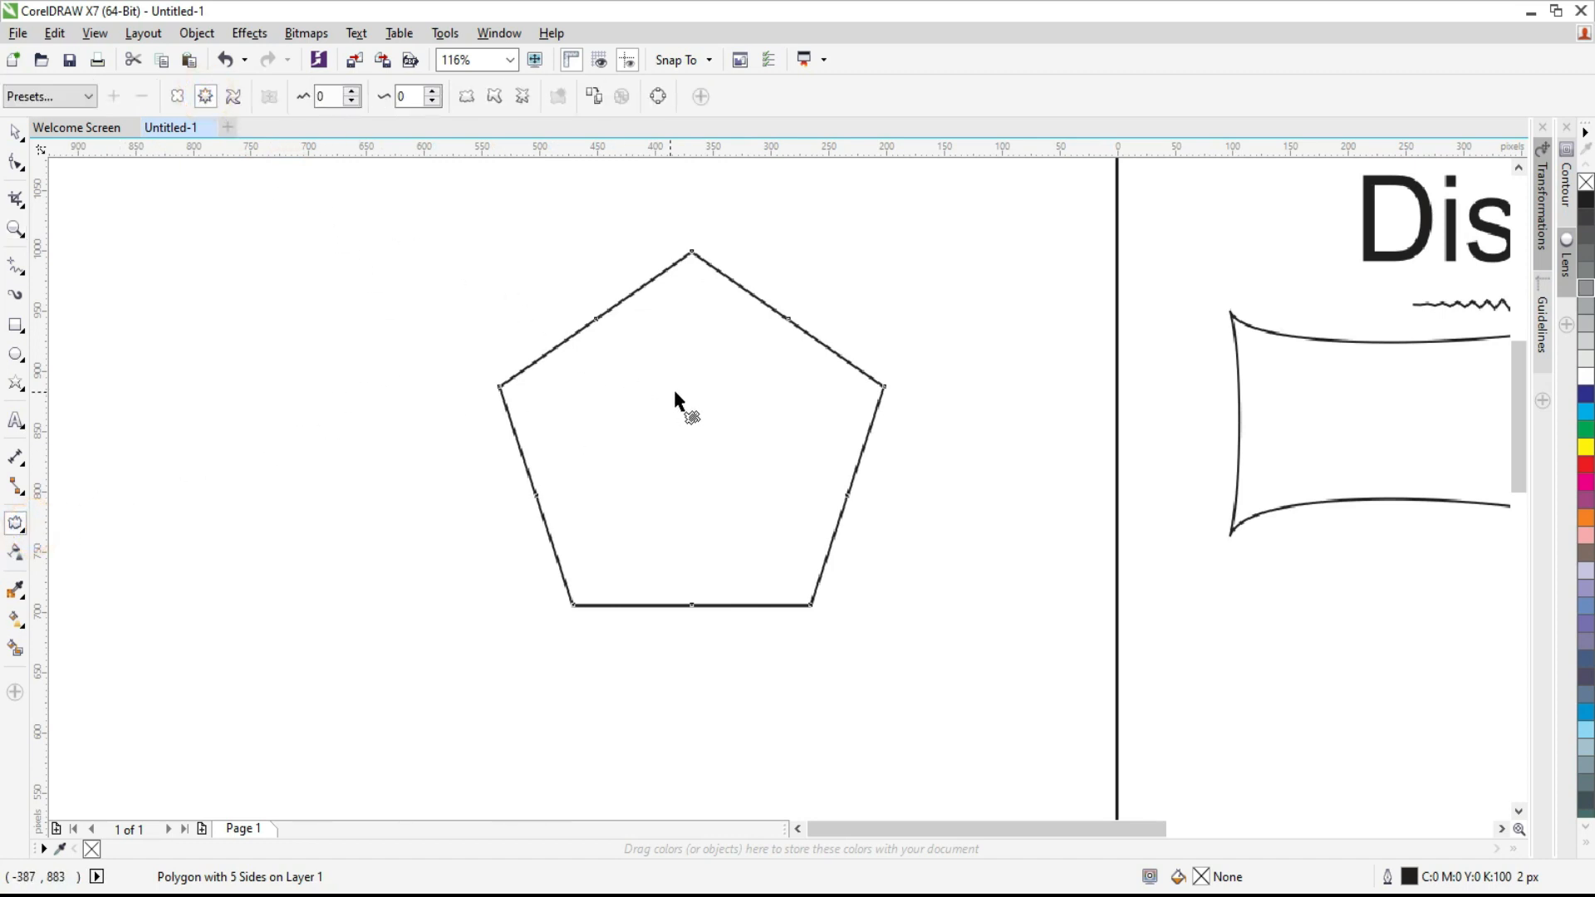
left_click_drag(686, 446, 691, 767)
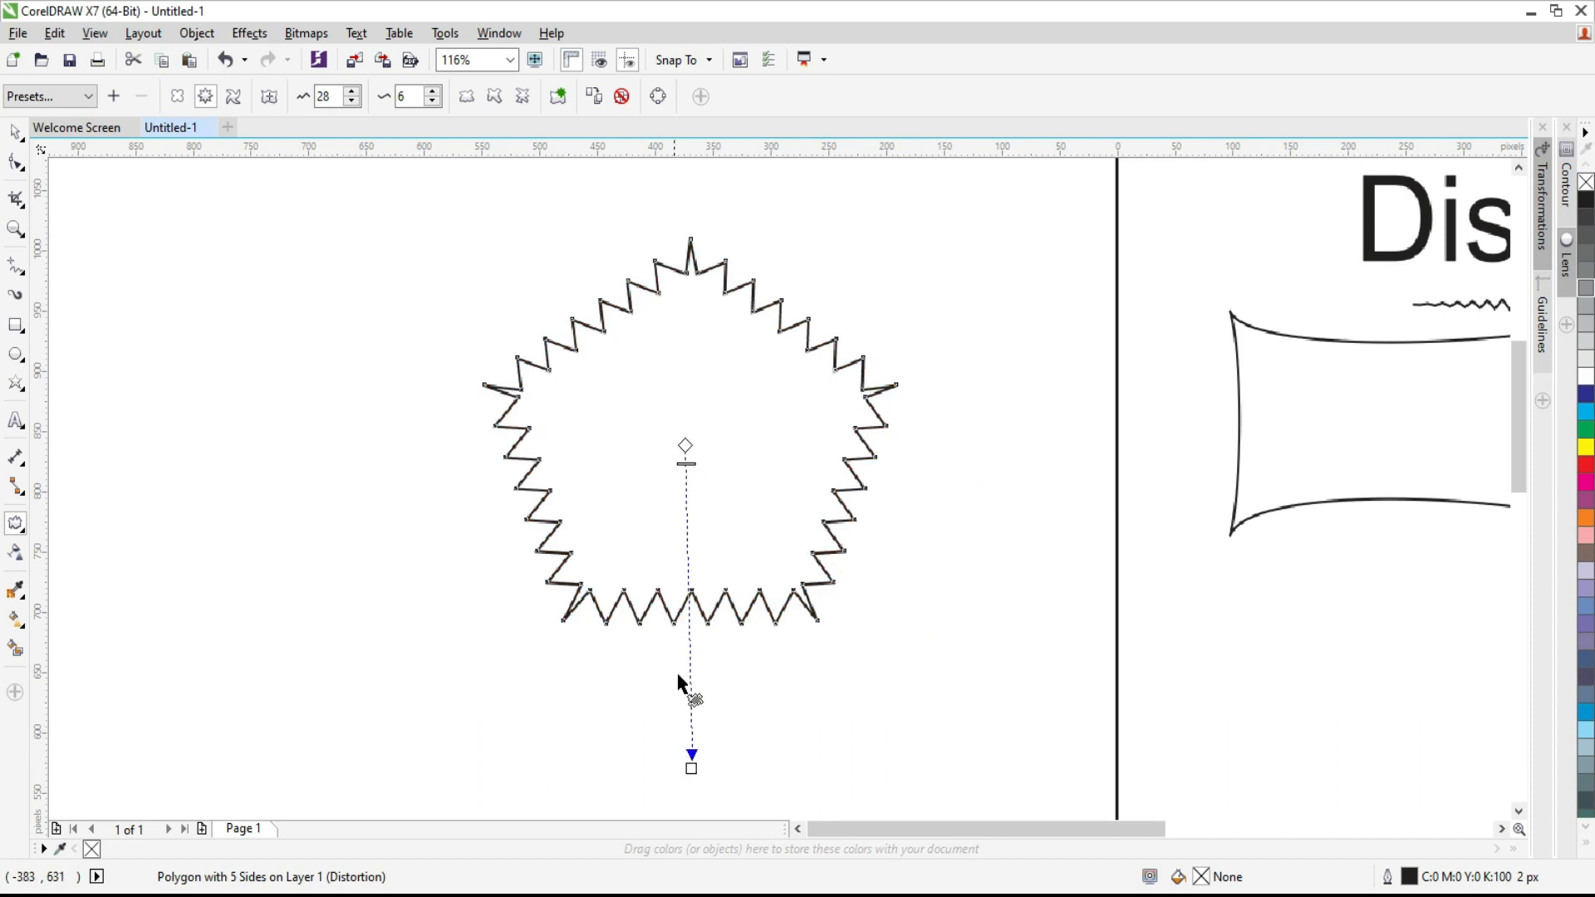
left_click(495, 98)
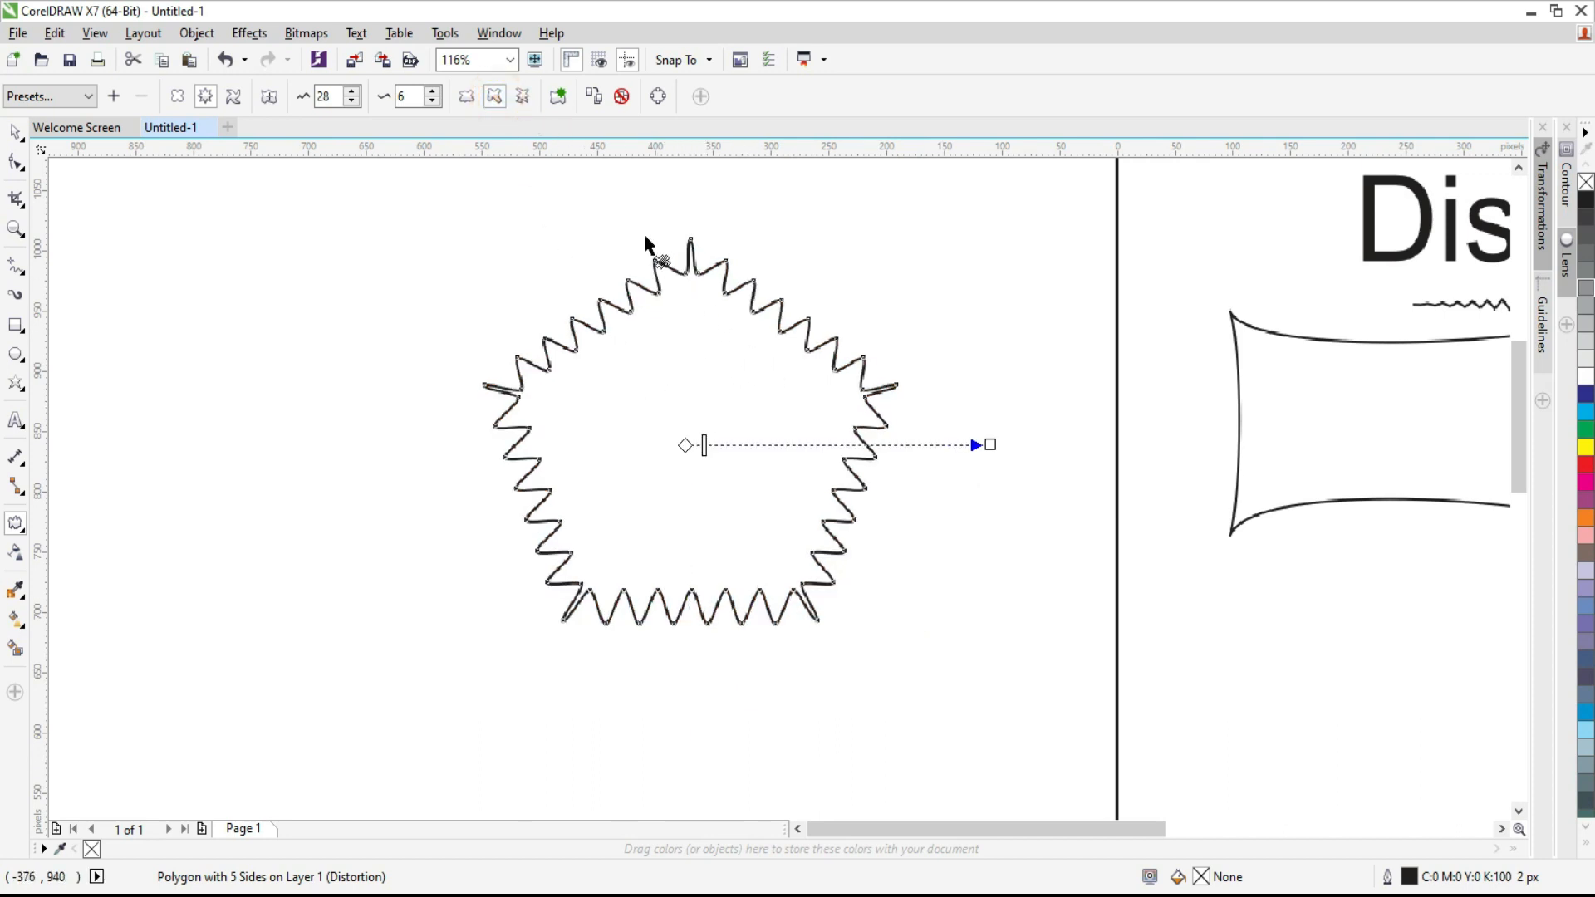
left_click(524, 98)
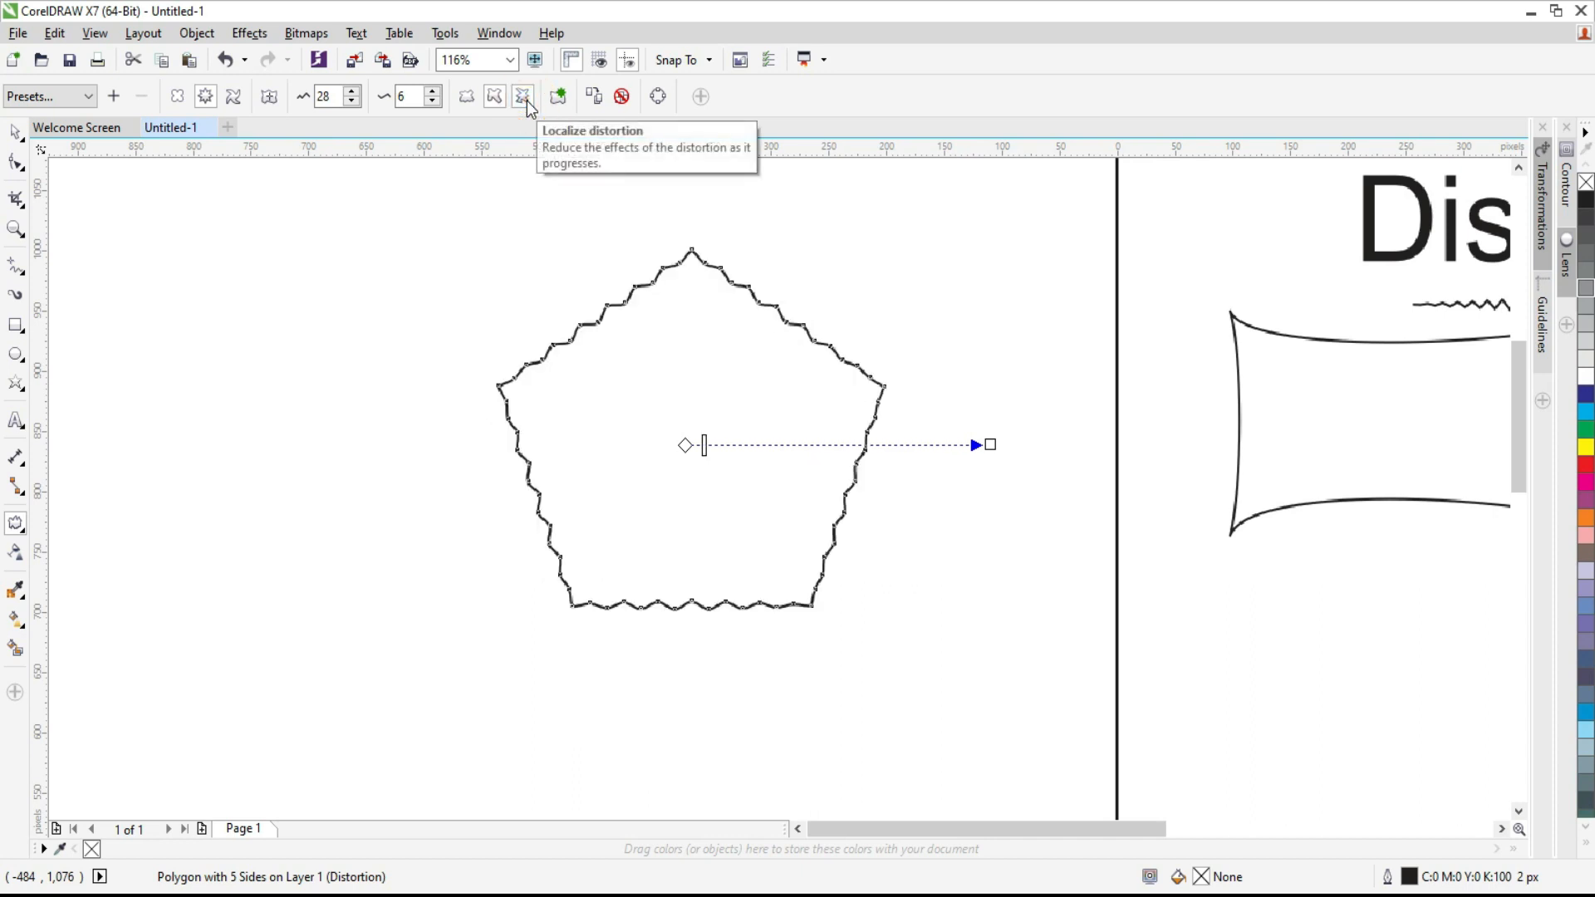
Add a second zipper distortion running down from the pentagon's top corner to near its center, with amplitude 15 and frequency 6
left_click_drag(687, 247, 692, 293)
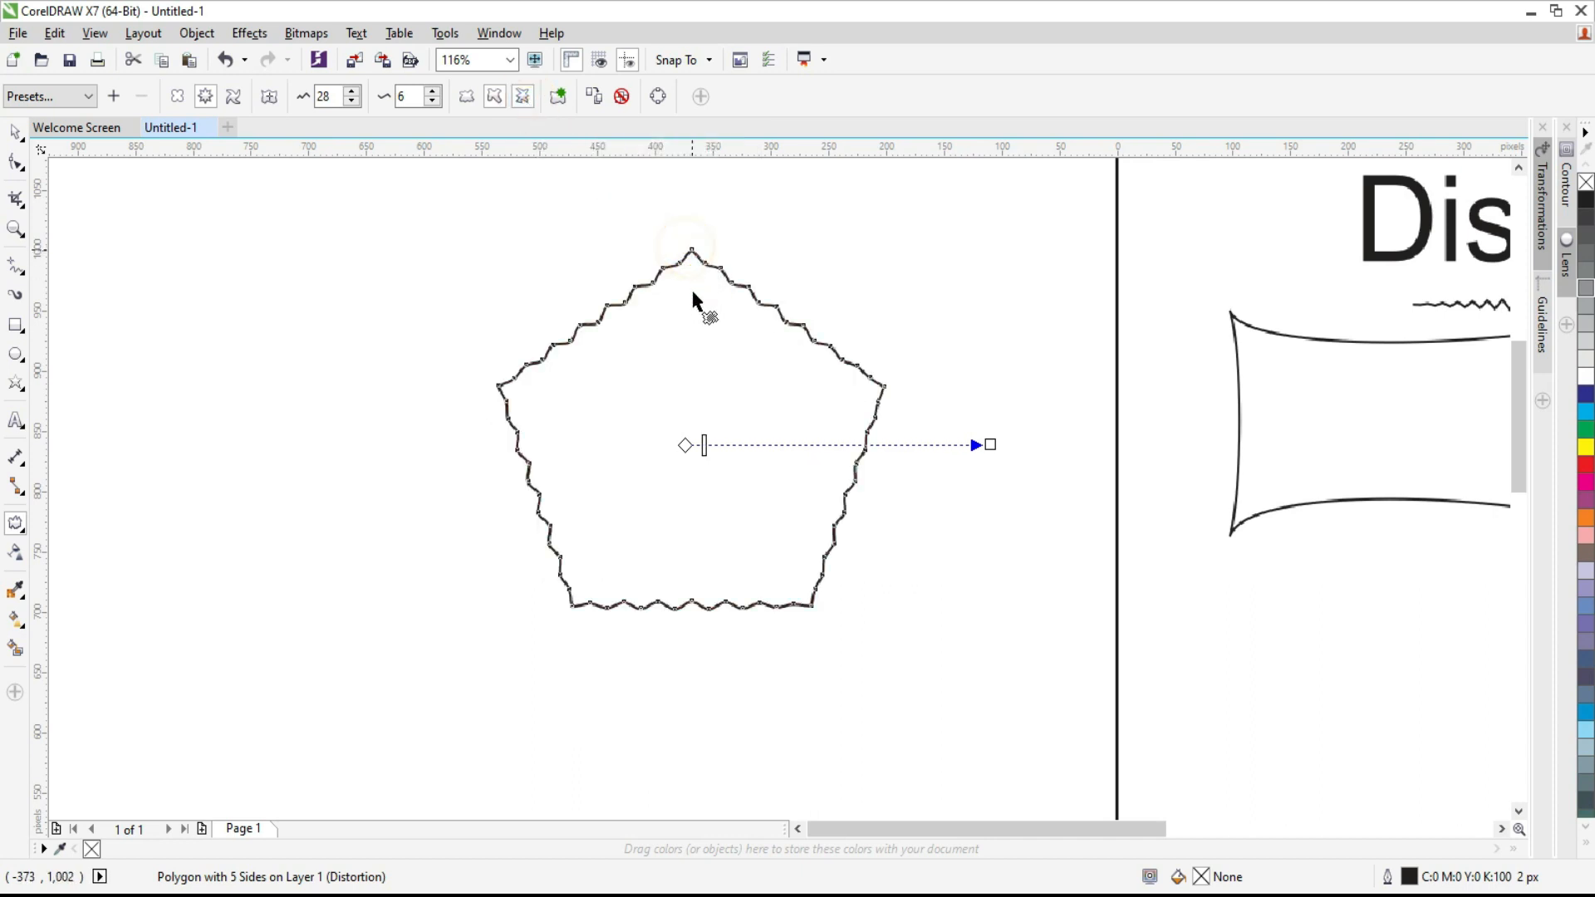
mouse_move(685, 444)
left_mouse_down()
mouse_move(730, 452)
mouse_move(646, 431)
mouse_move(671, 433)
left_mouse_up()
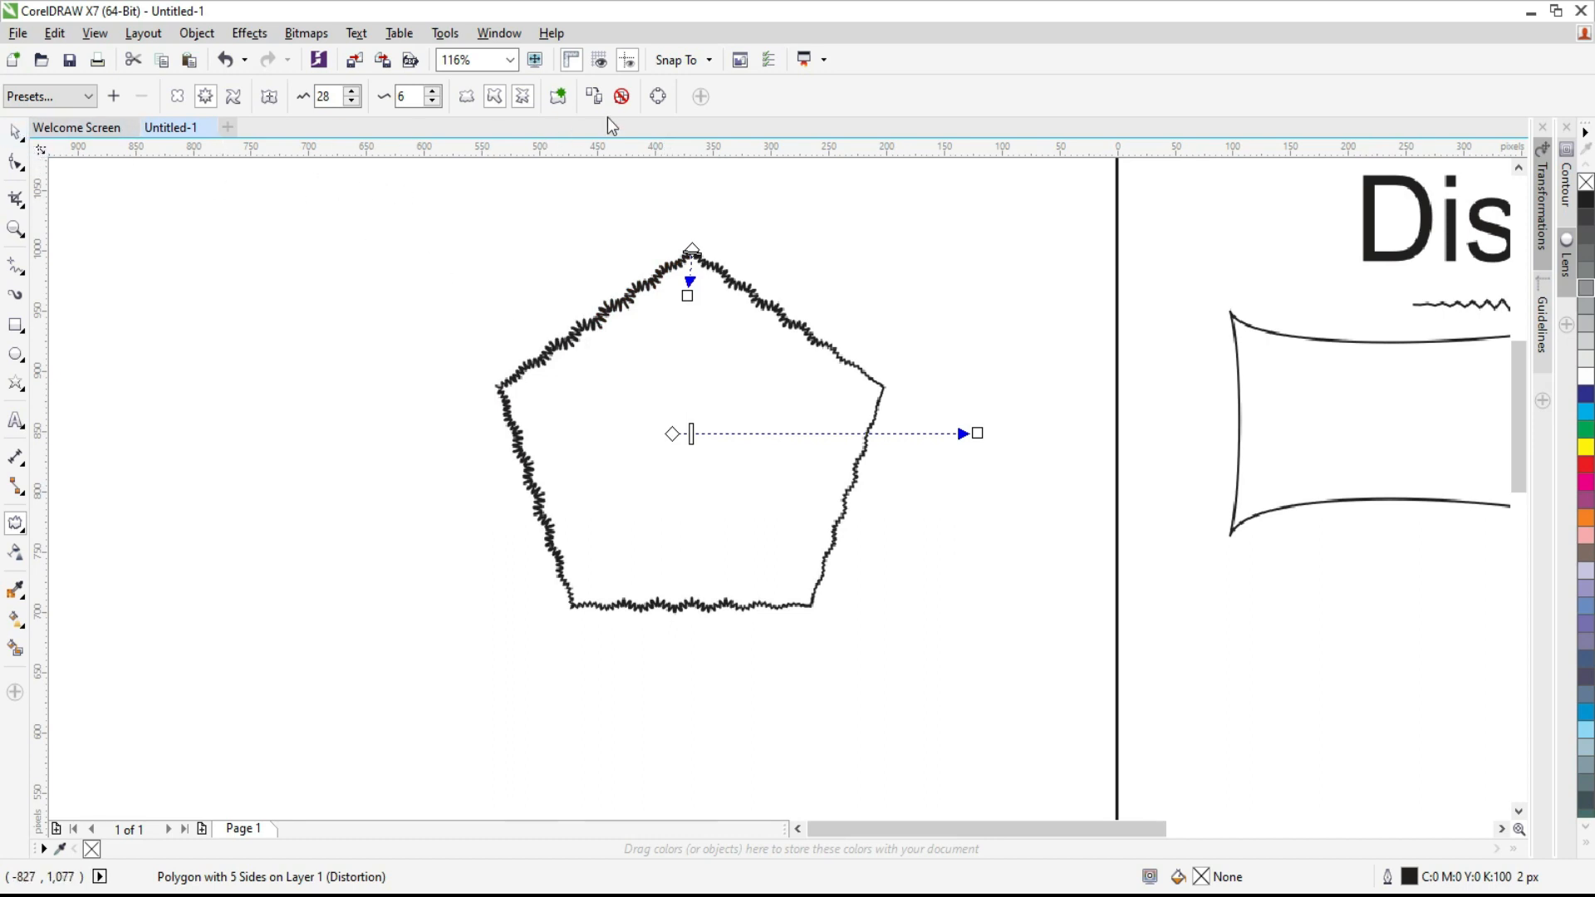
left_click(569, 98)
left_click_drag(688, 287, 690, 431)
left_click(15, 131)
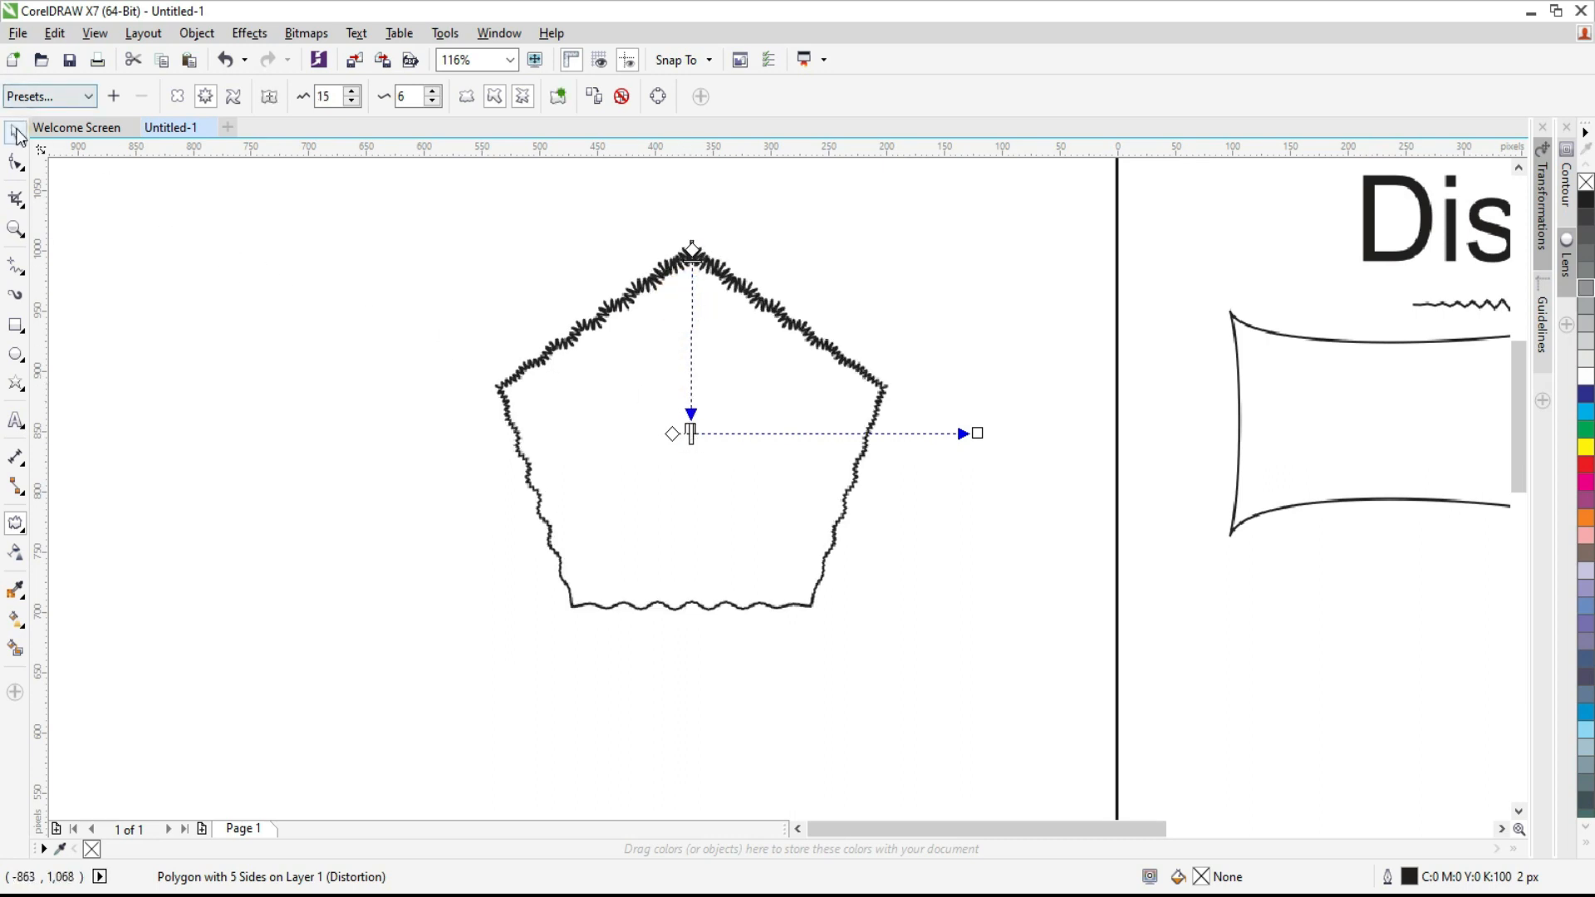
Shrink the distorted pentagon to about 96 x 86 px and place it on the page below the distorted rectangle
left_click(281, 284)
left_click(691, 267)
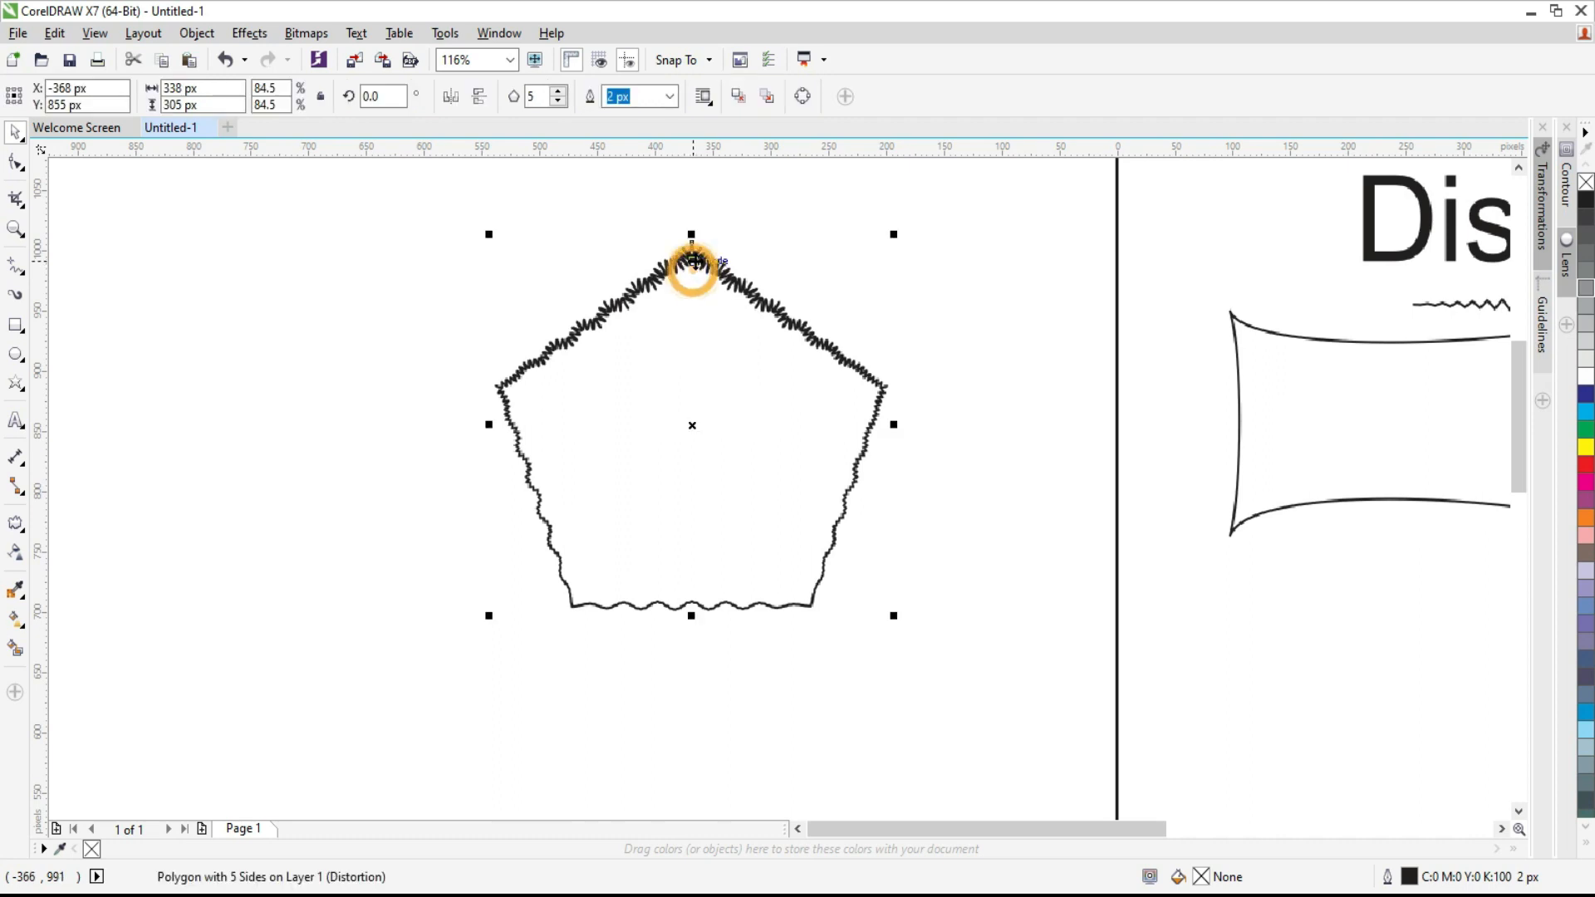
left_click_drag(487, 234, 631, 366)
left_click_drag(716, 437, 1387, 648)
key("shift+F4")
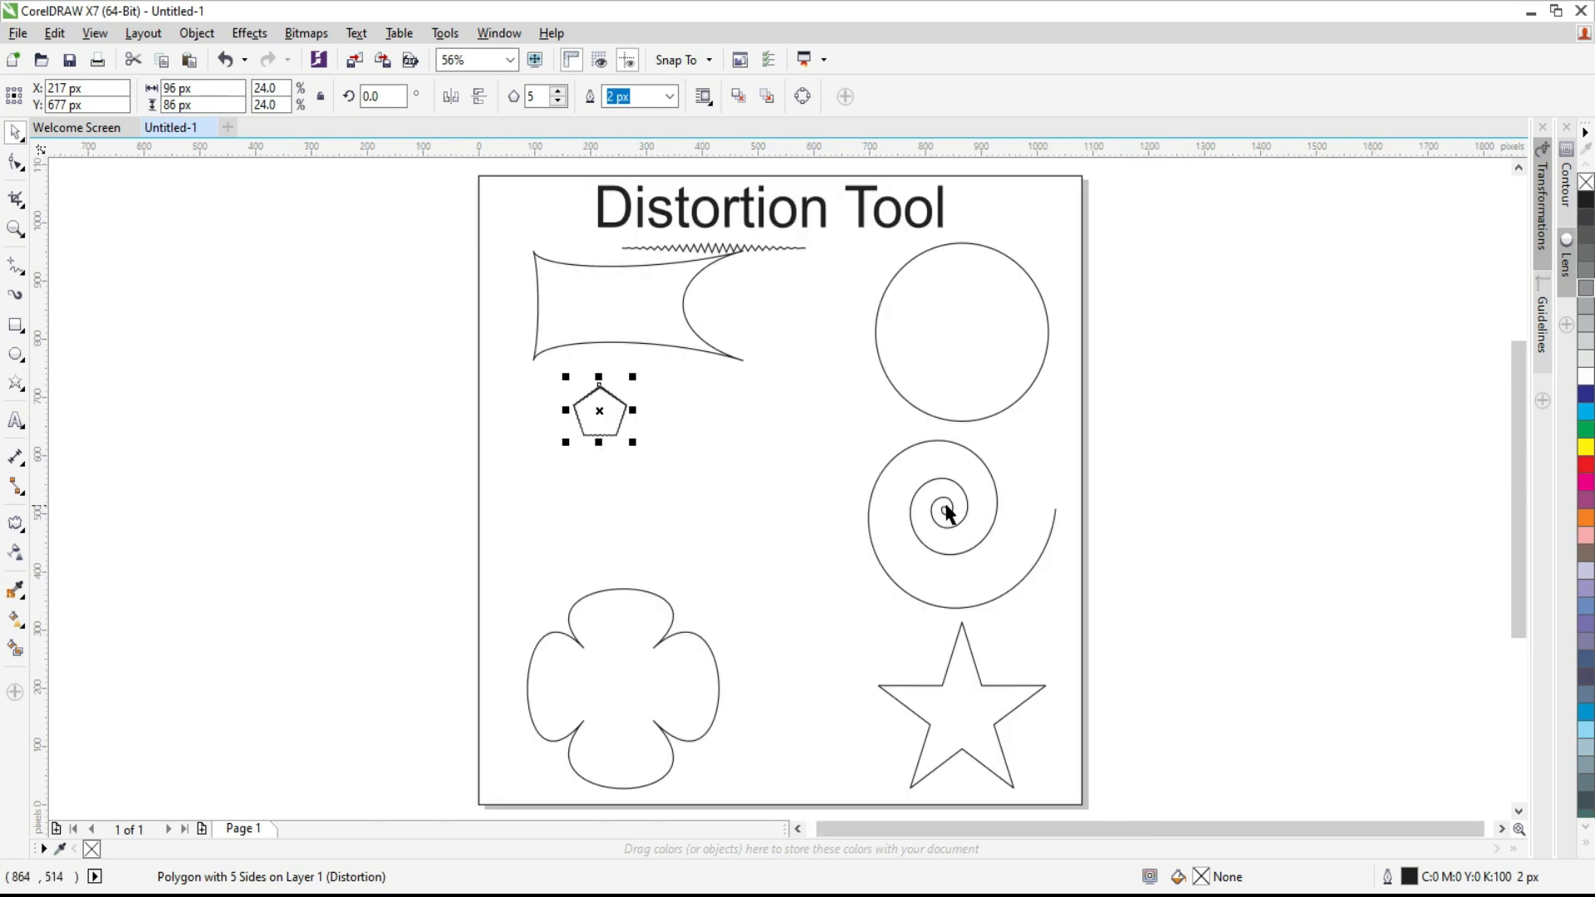
Move the circle from the page's upper-right area to the empty space beside the page
left_click(951, 416)
left_click_drag(954, 338, 288, 327)
key("z")
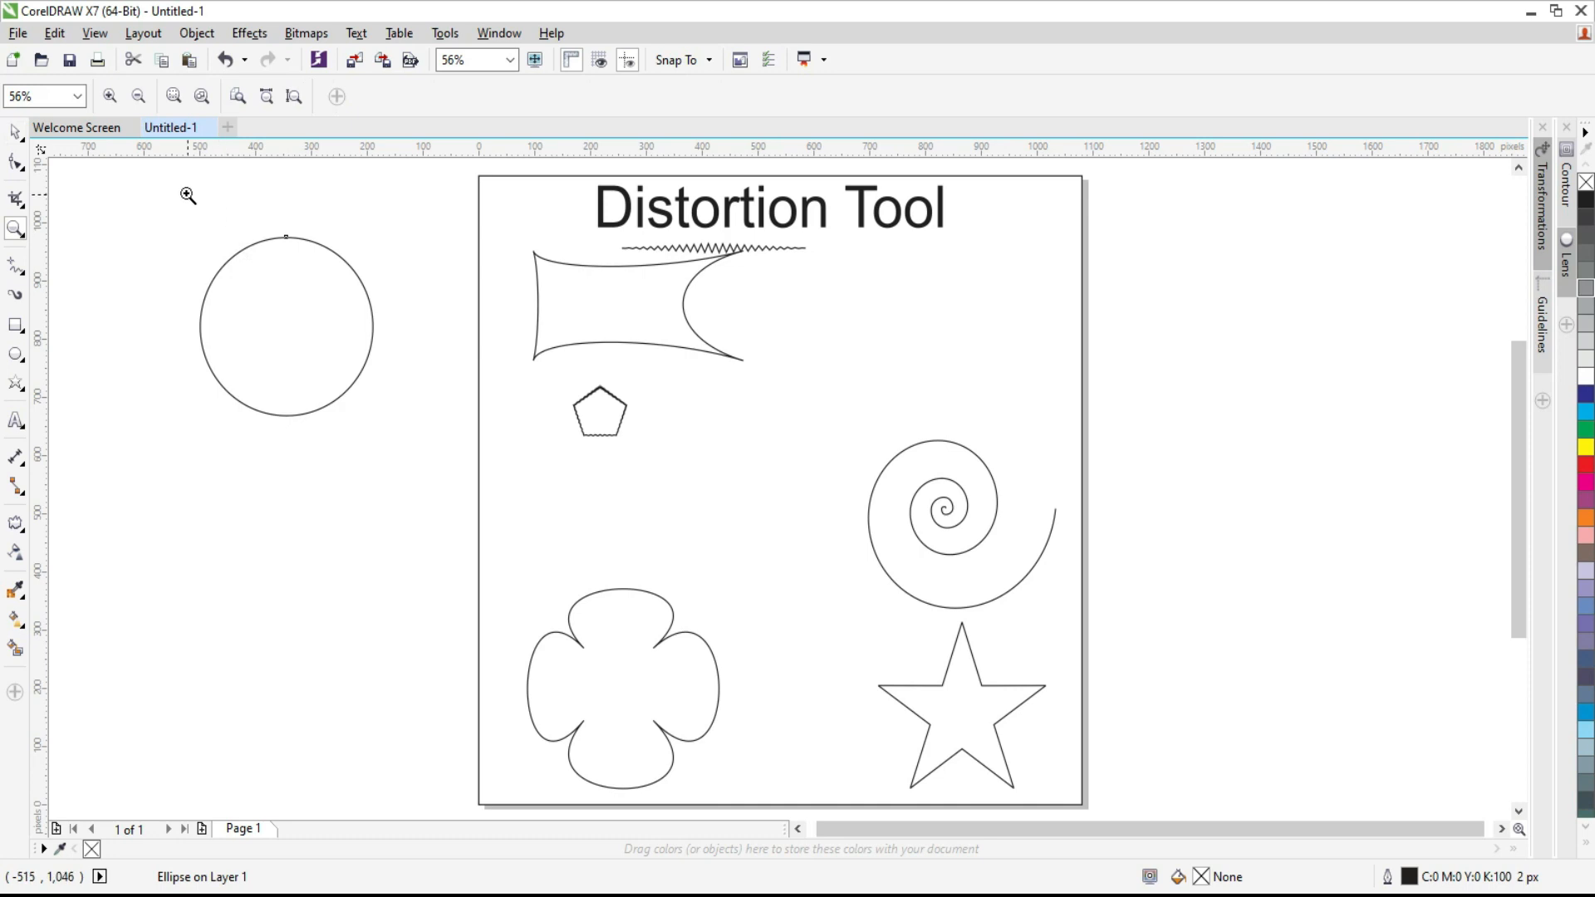
left_click_drag(138, 176, 504, 505)
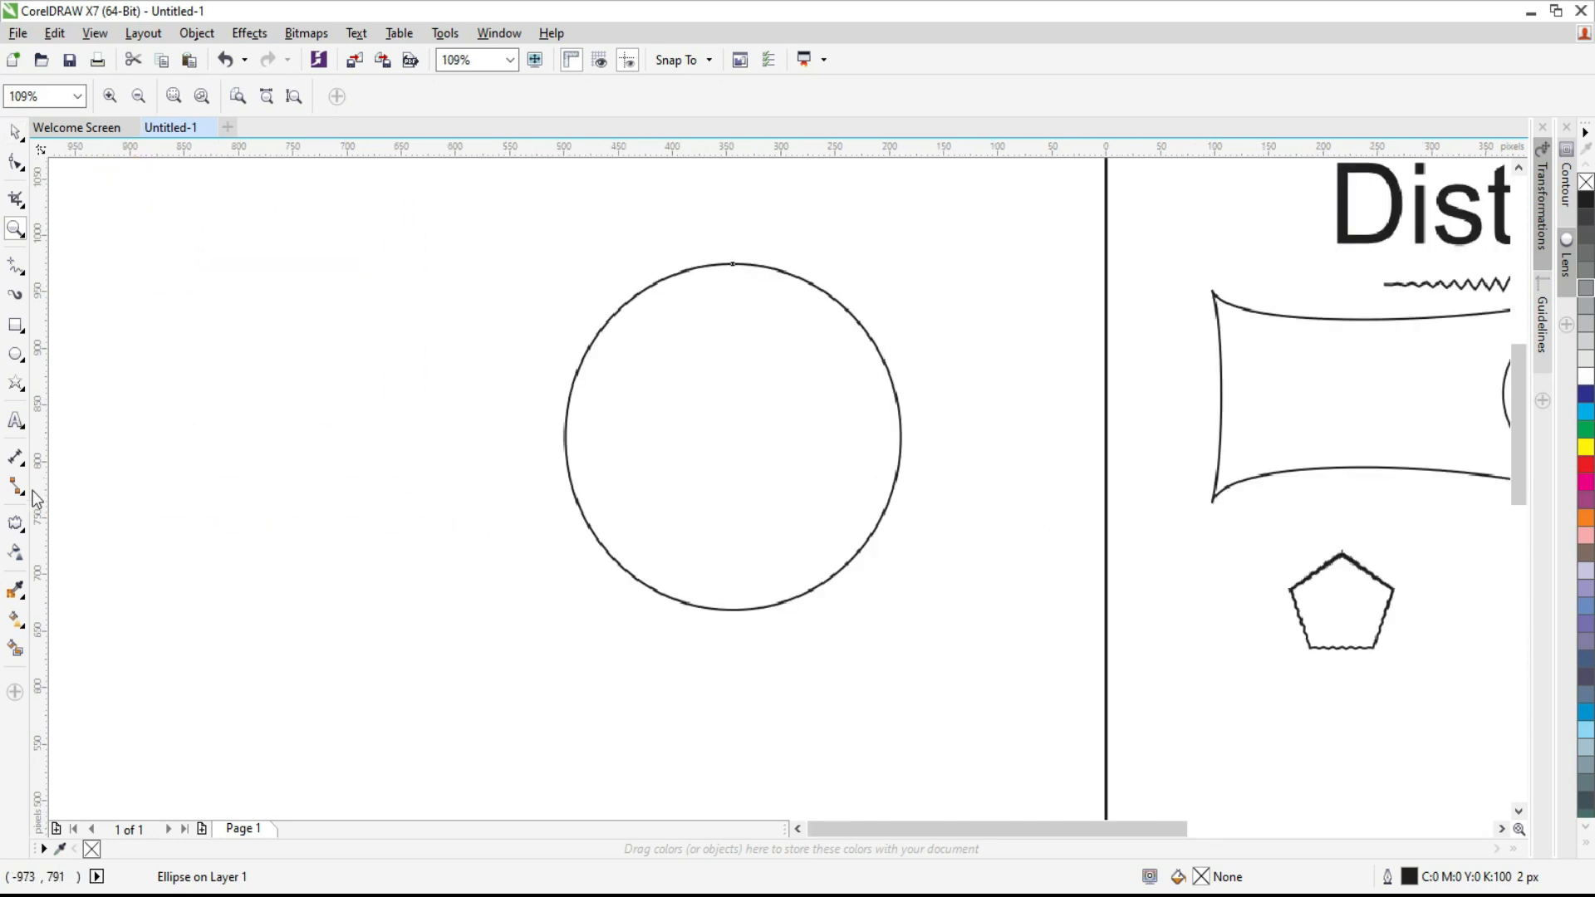
Apply a twister distortion with an additional angle of 21 degrees to the circle and move its origin to the circle's lower-left edge
left_click(15, 522)
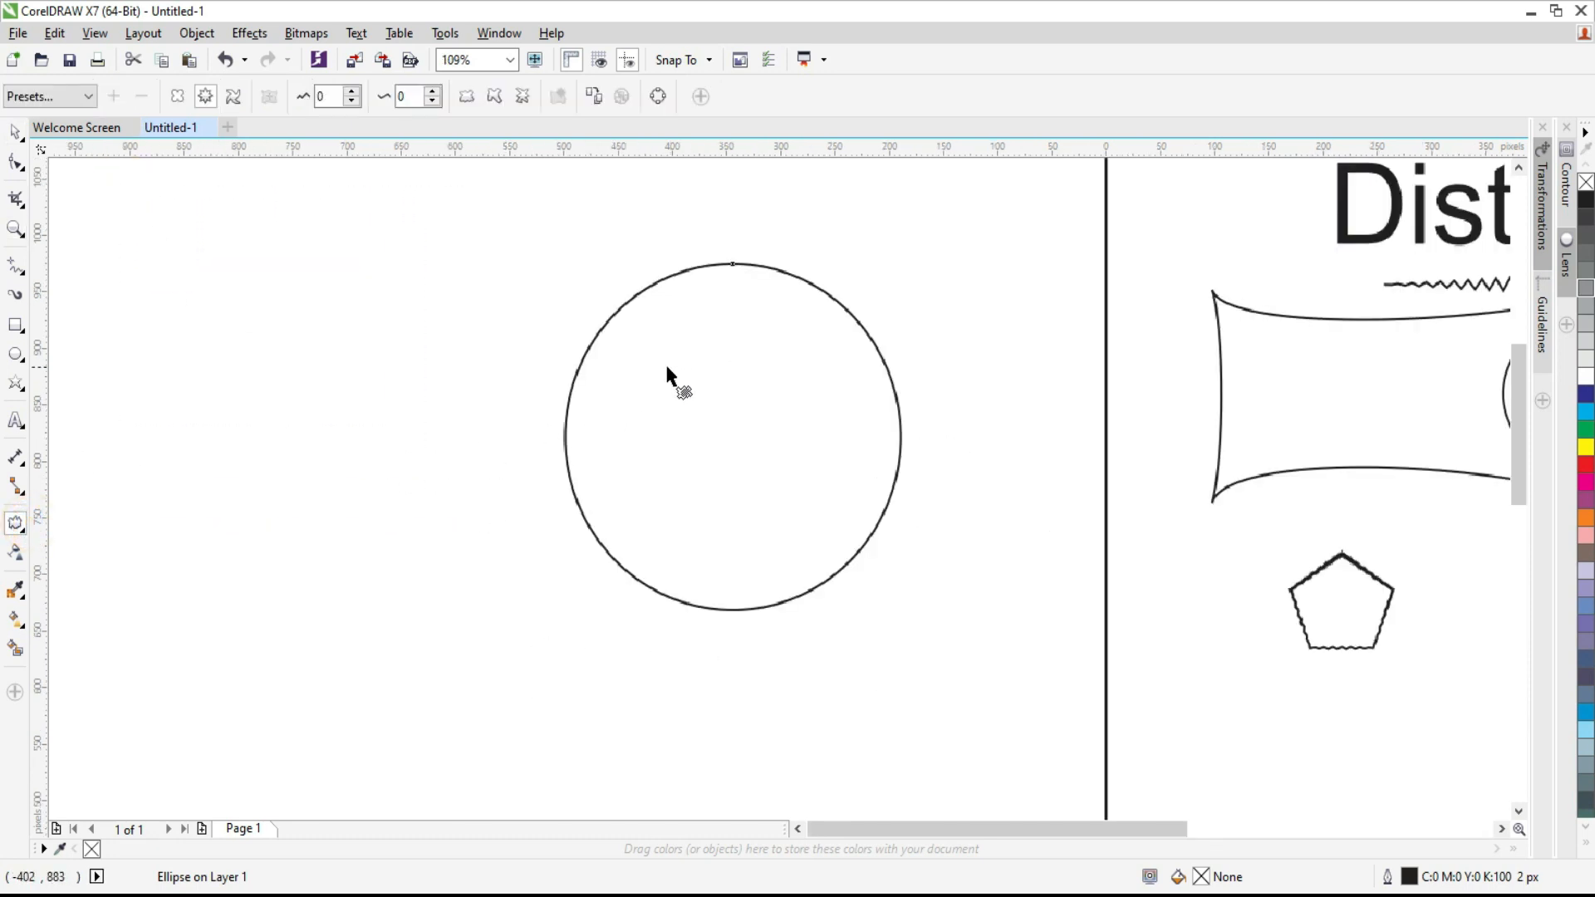
left_click(232, 105)
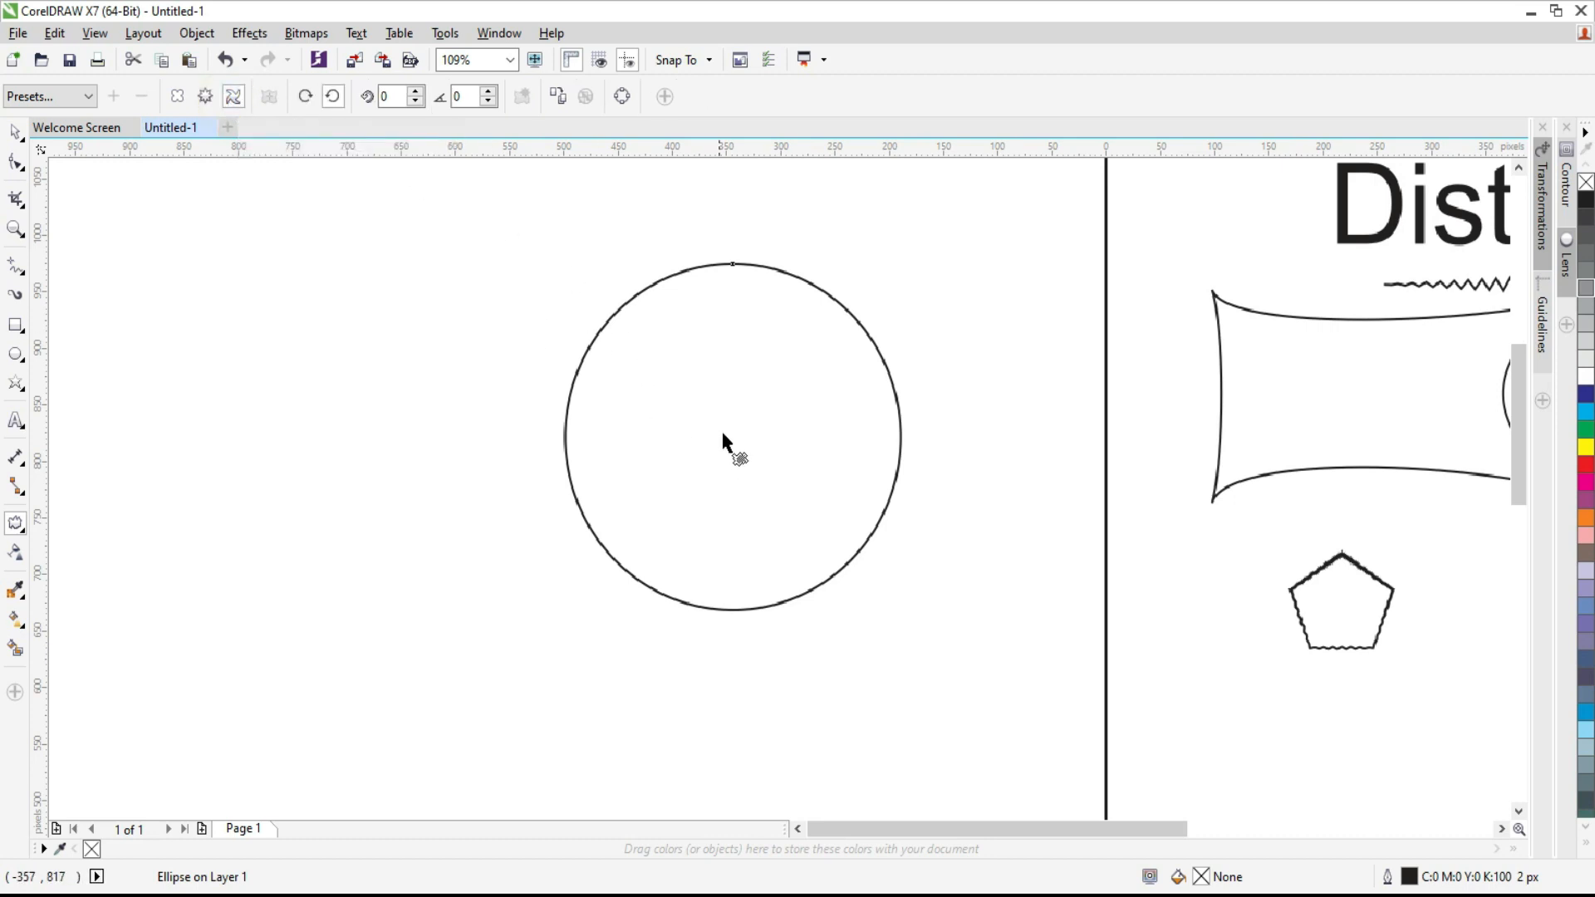
left_click_drag(729, 434, 928, 517)
left_click_drag(719, 433, 673, 614)
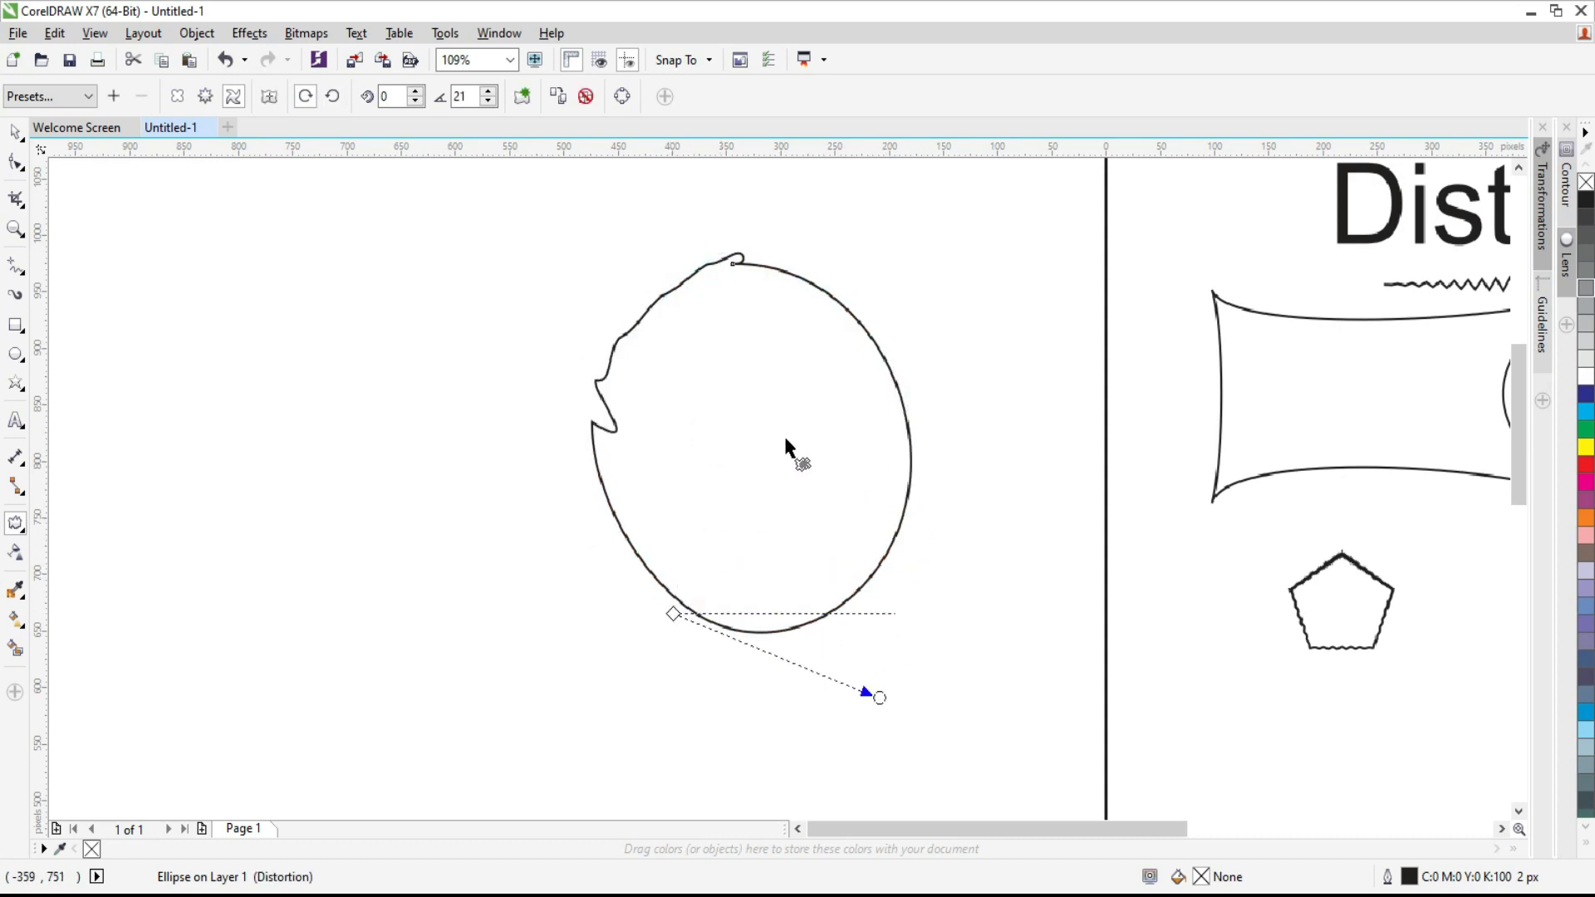
Add a second twister of 146 degrees to the circle, try several origin positions, leave it near the first twister's origin, and deselect the shape
left_click_drag(886, 362, 790, 424)
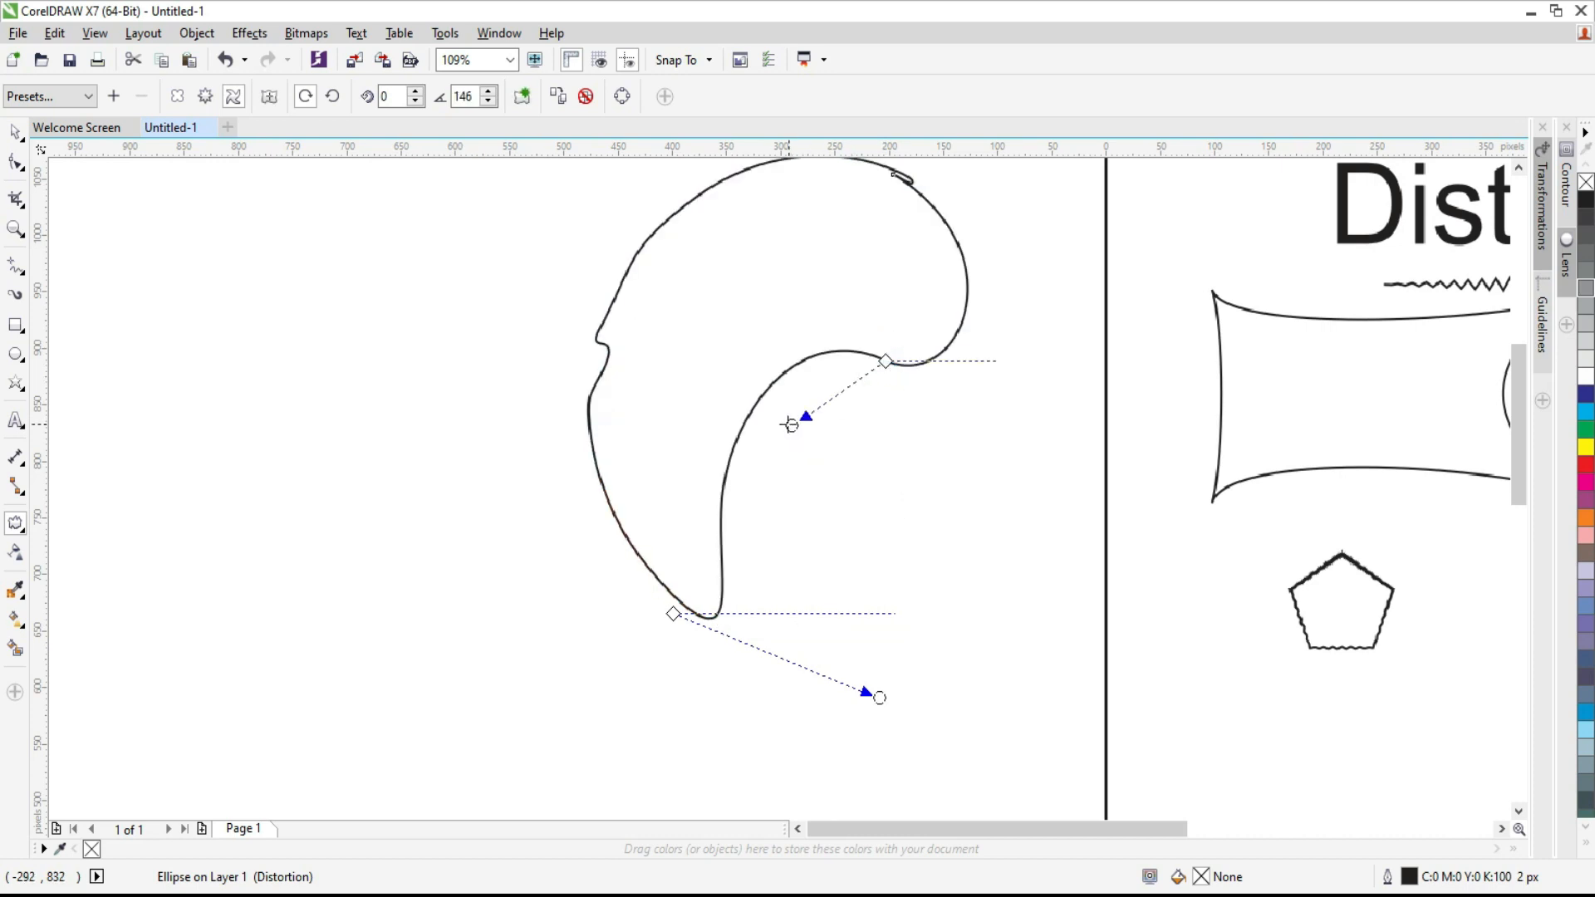
left_click_drag(882, 362, 863, 460)
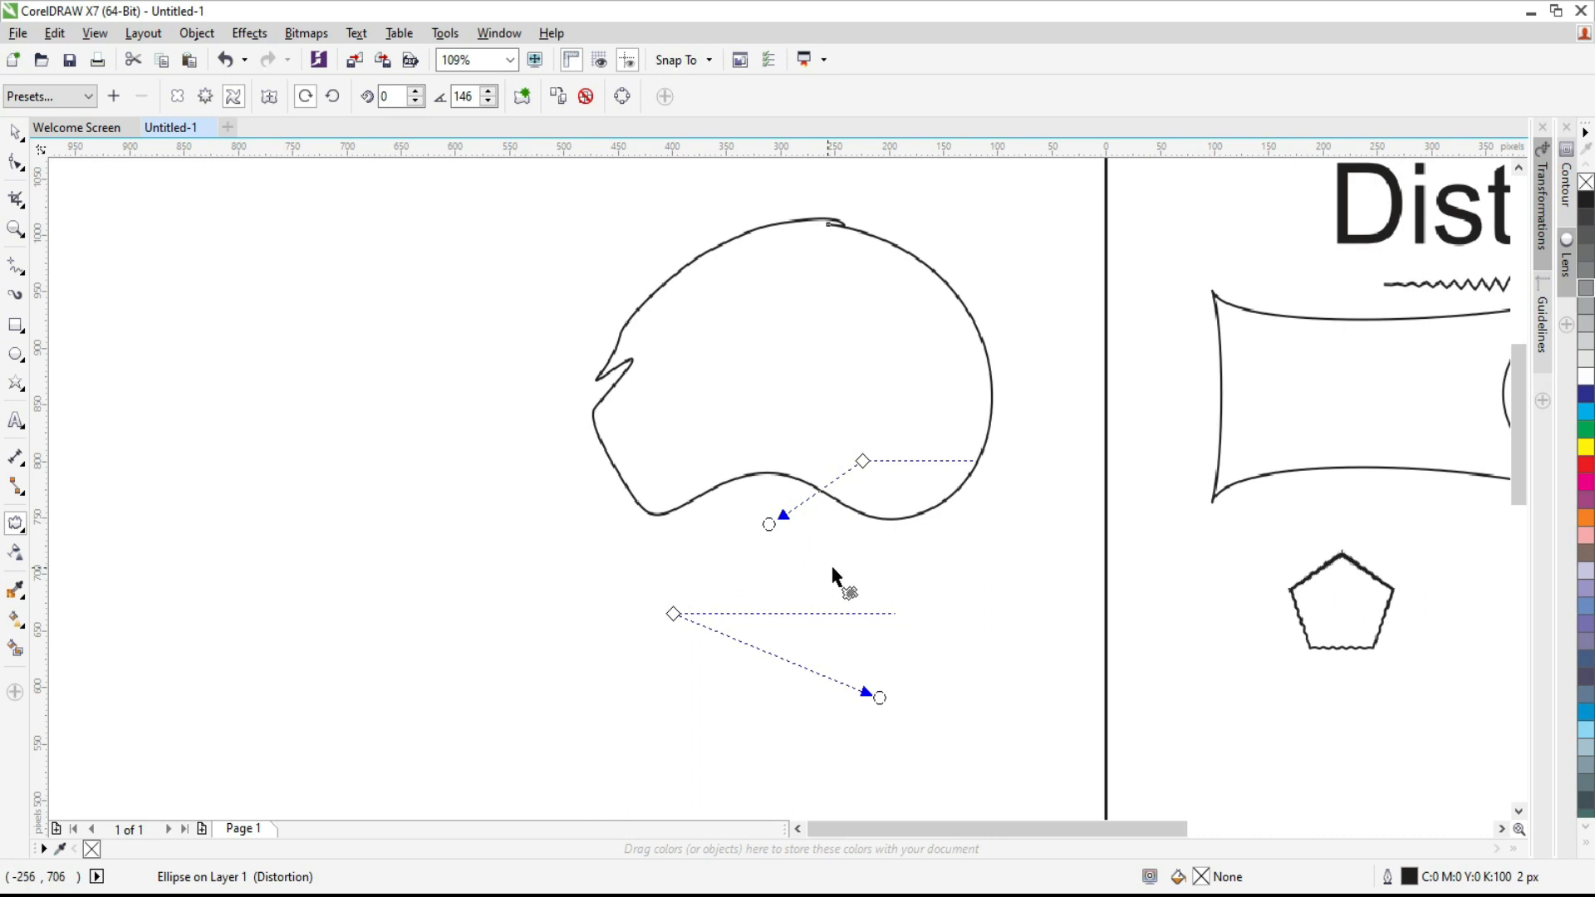
left_click_drag(862, 460, 821, 380)
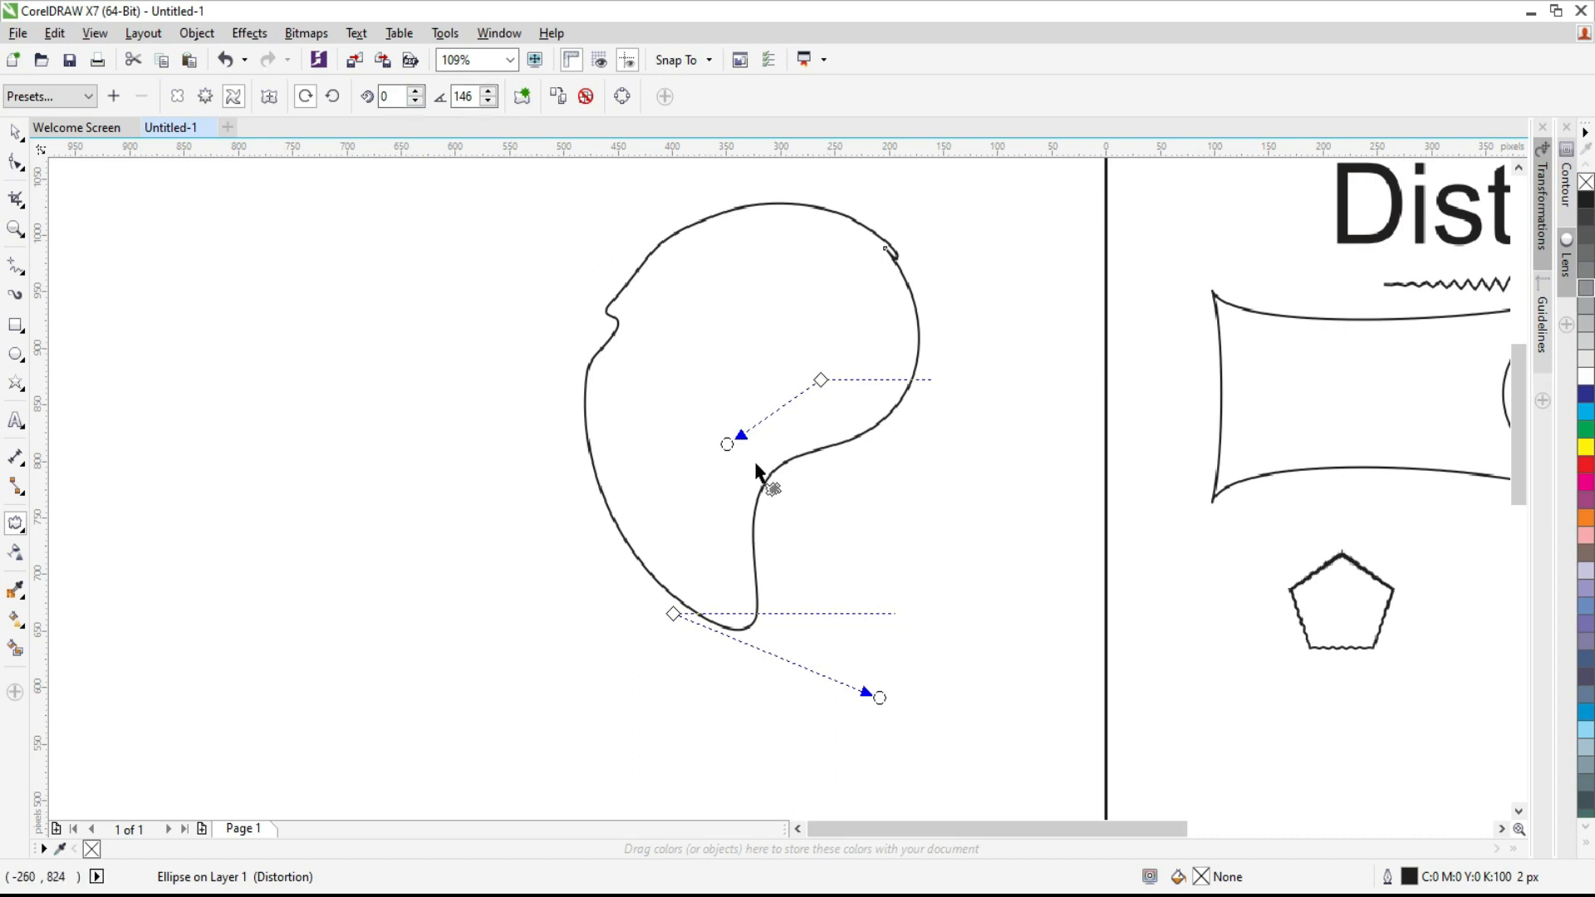
left_click_drag(824, 381, 777, 604)
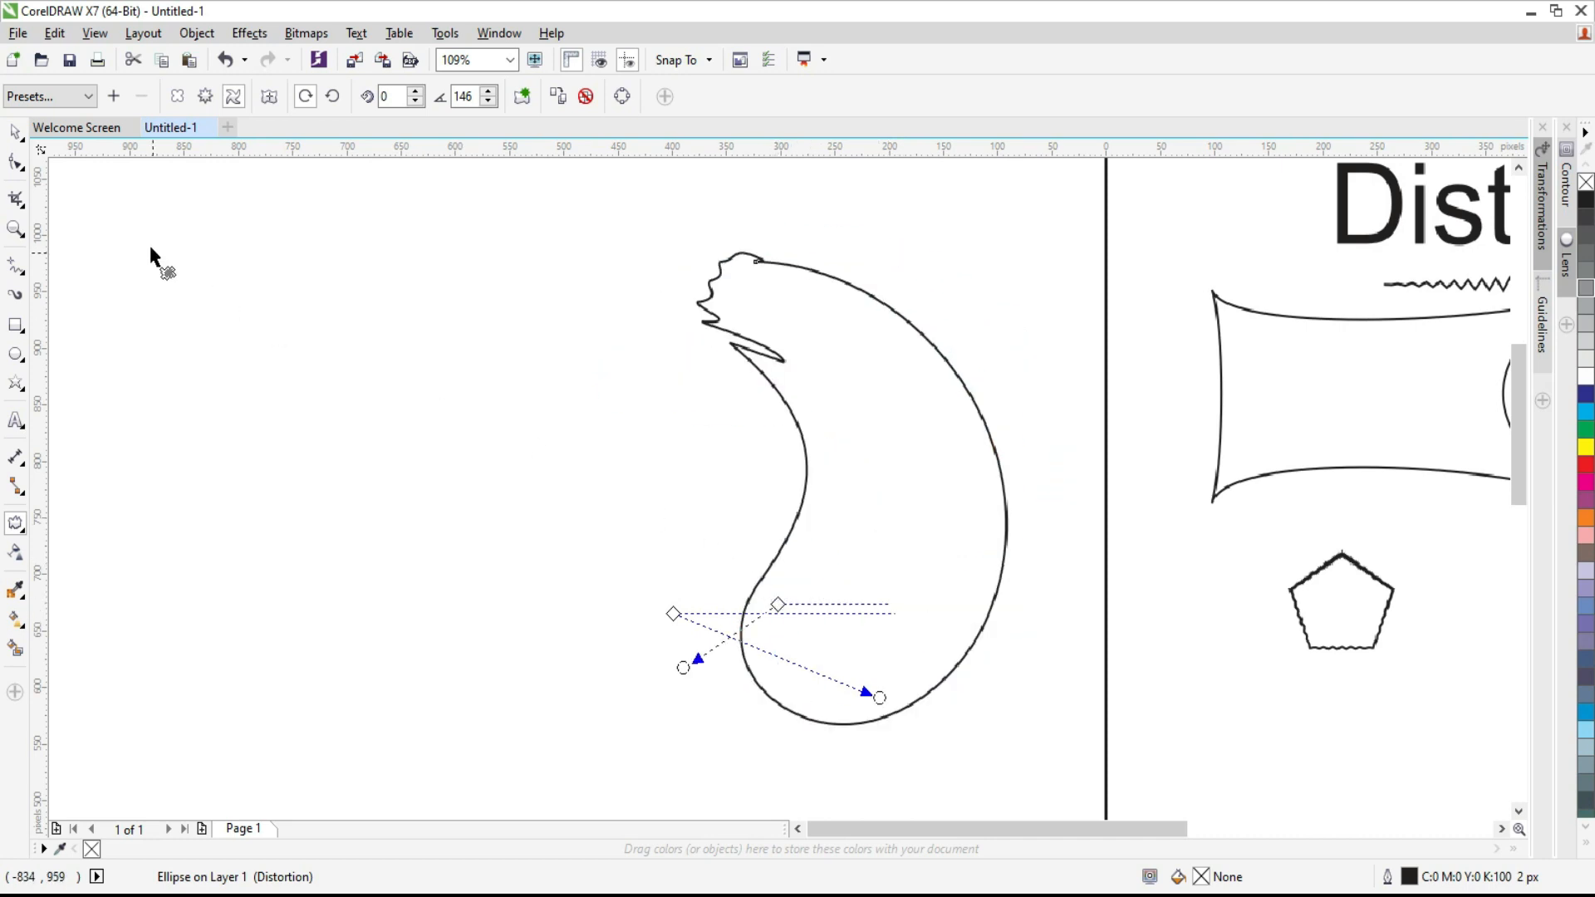
left_click(14, 131)
left_click(534, 344)
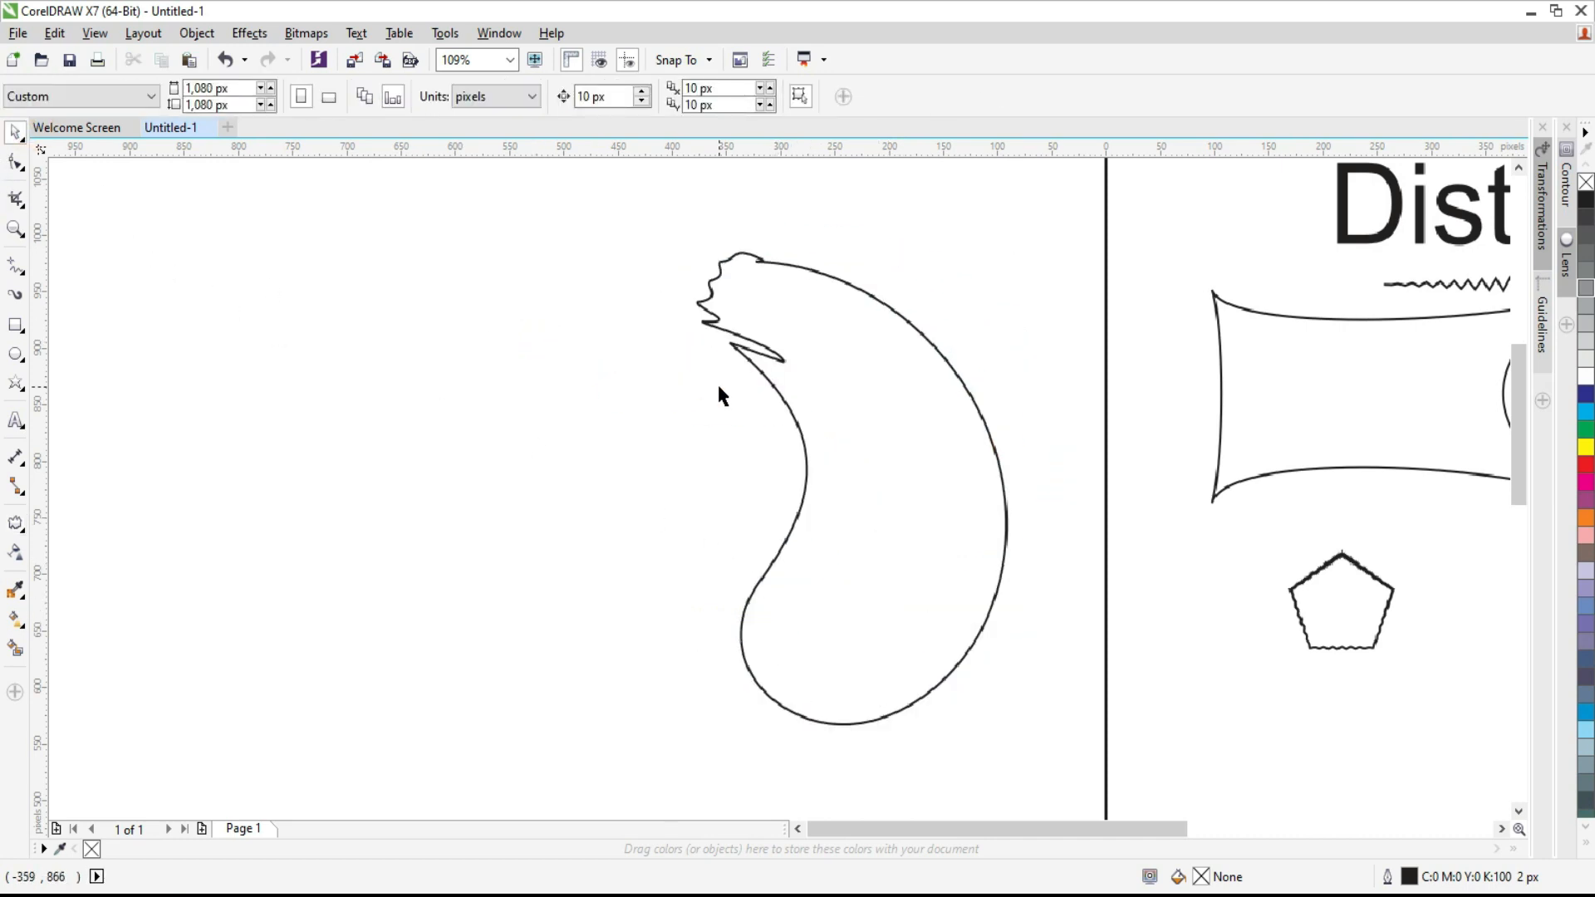
Move the twisted circle back to the page's upper-right area and shrink it to about 171 x 250 px
key("F4")
left_click_drag(455, 346, 1077, 359)
left_click_drag(1003, 233, 1063, 340)
left_click_drag(1110, 421, 1057, 343)
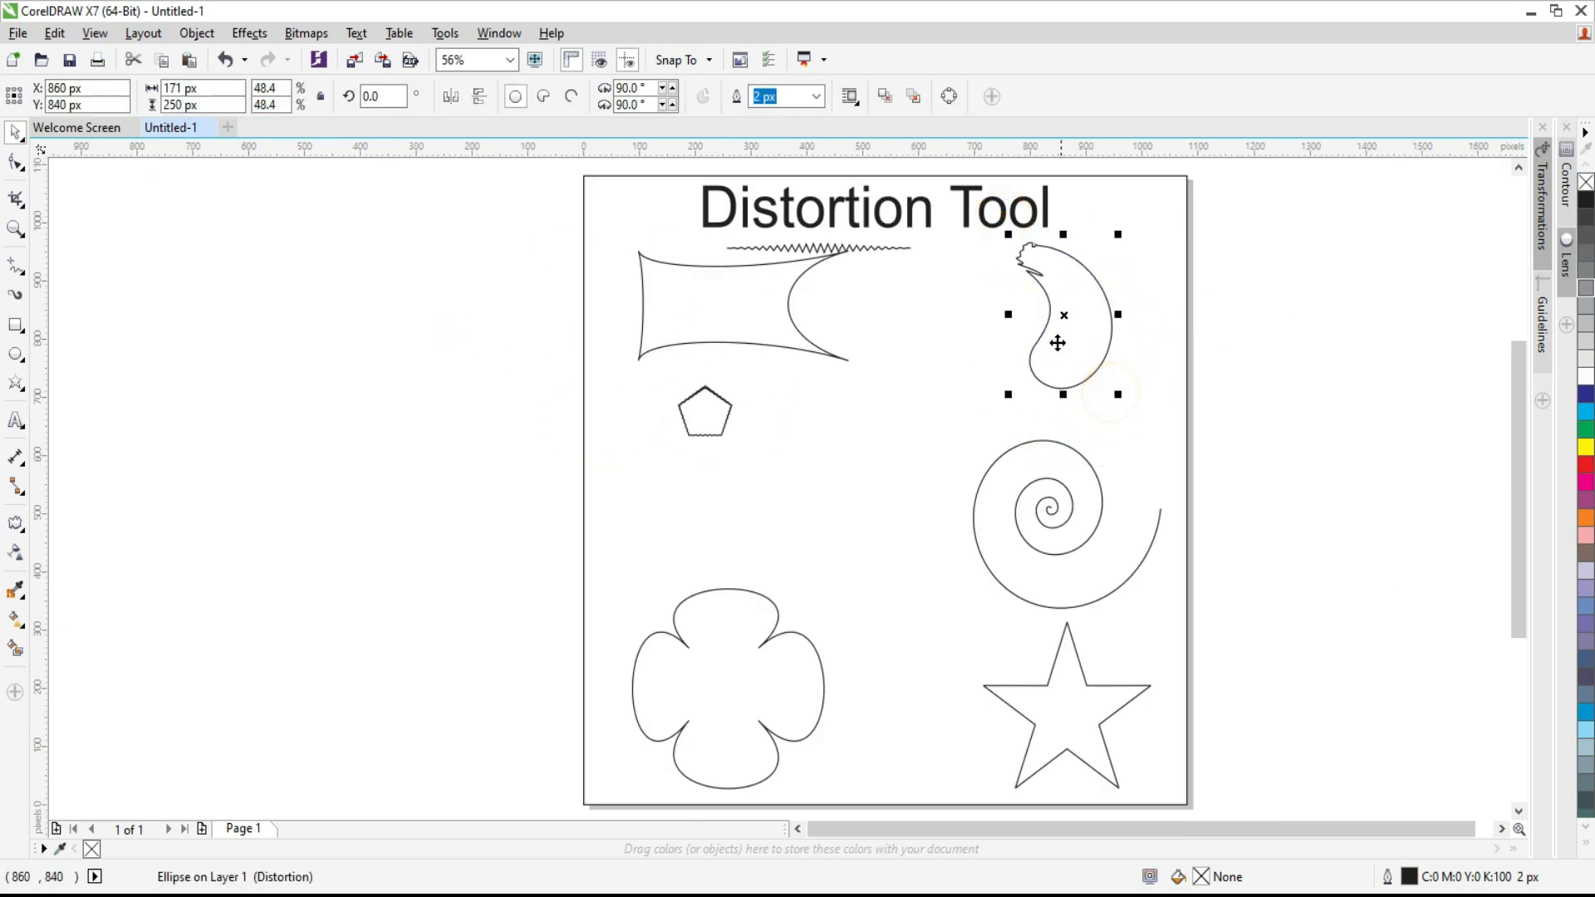
Move the spiral off the page and apply a twister distortion of about 46 degrees around its center
left_click_drag(1055, 519, 645, 523)
key("z")
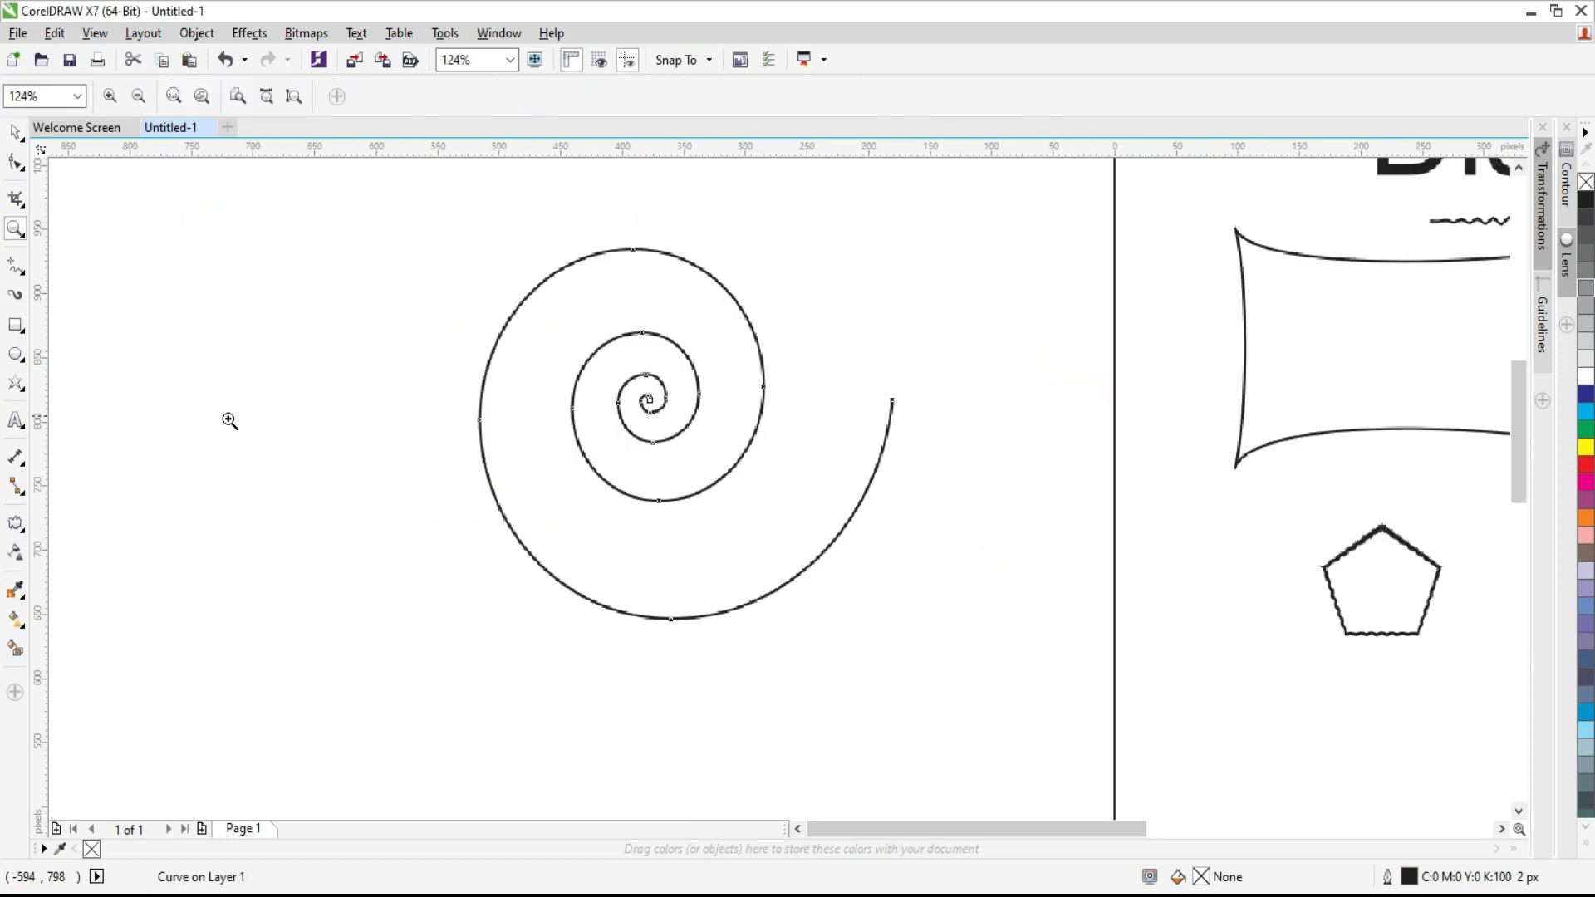
left_click(23, 526)
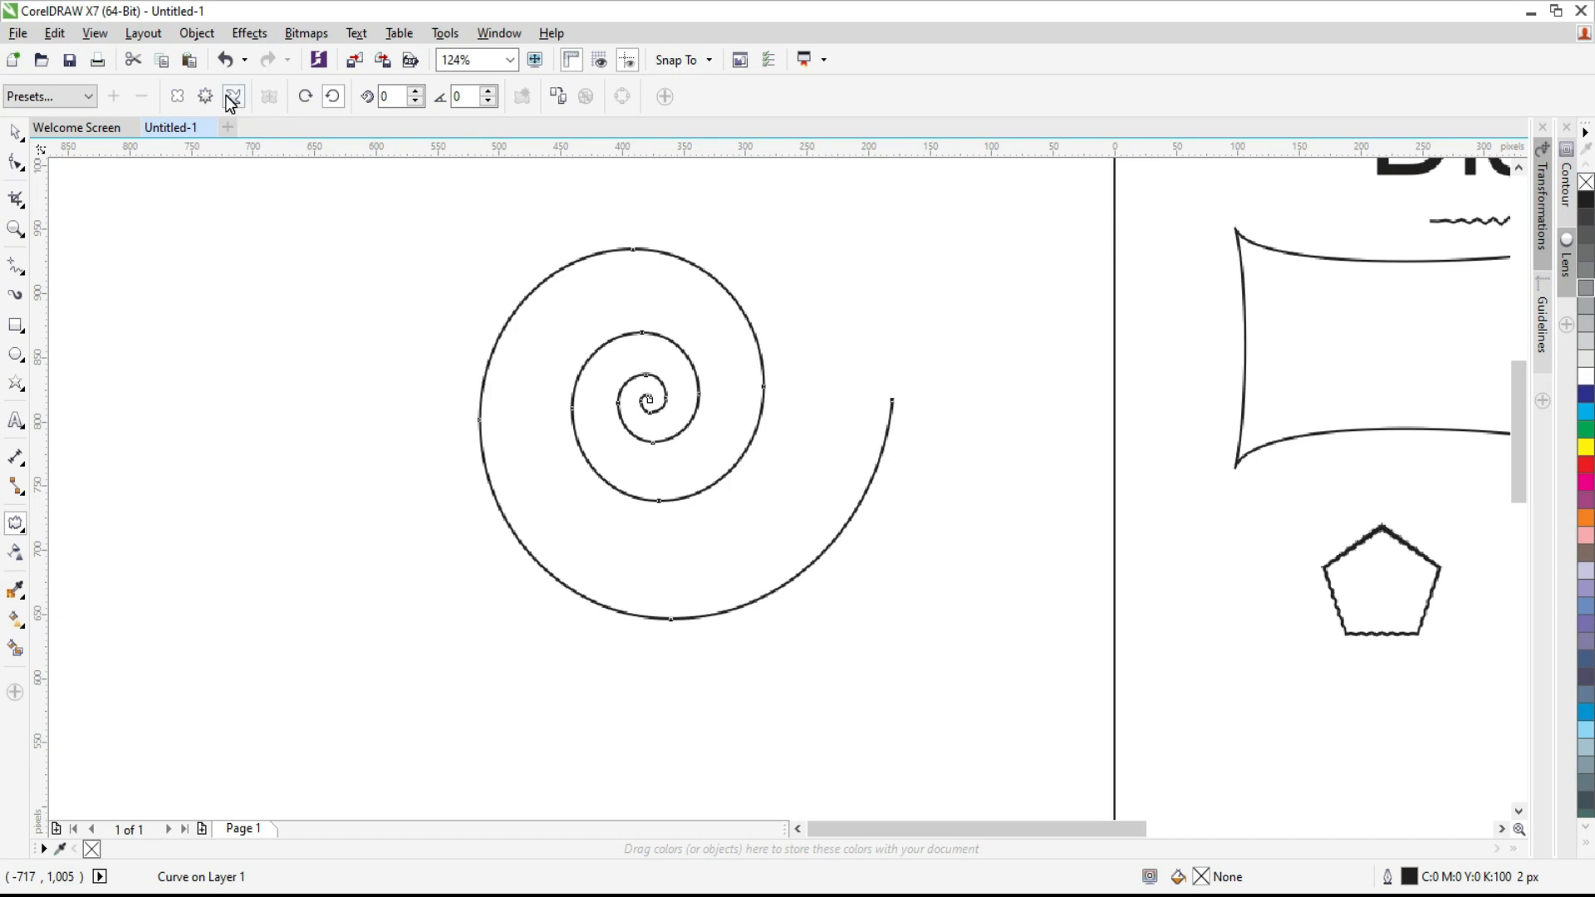
left_click_drag(664, 425, 745, 509)
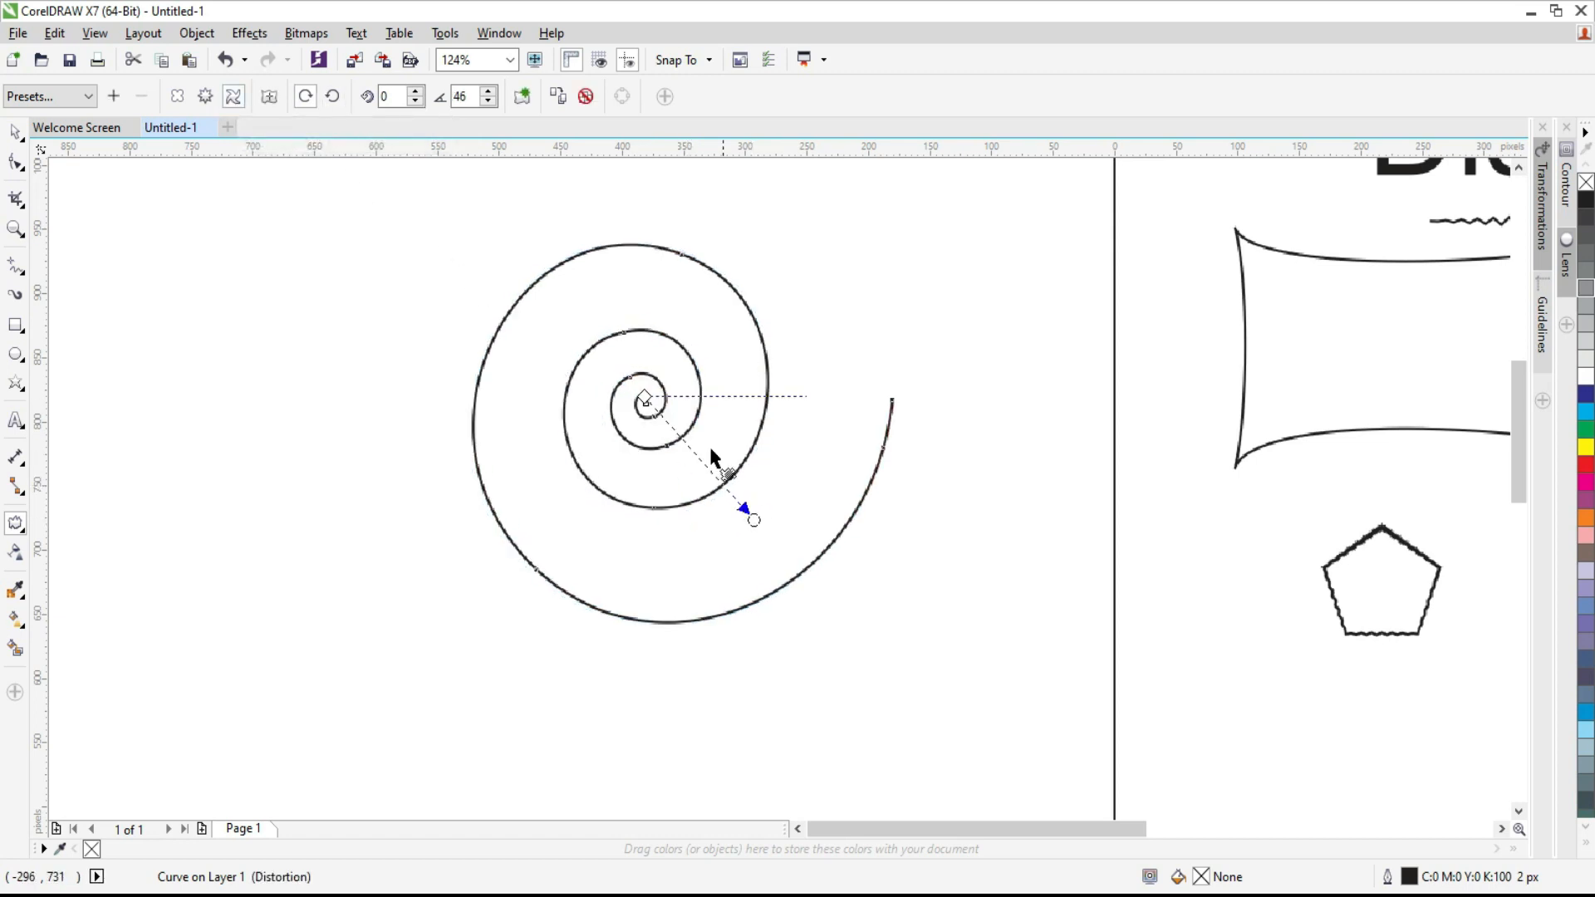
Add a zipper distortion with amplitude 5 to the spiral, raise its frequency to about 55, and shift its origin below the spiral's center
left_click(205, 96)
left_click_drag(648, 400, 638, 327)
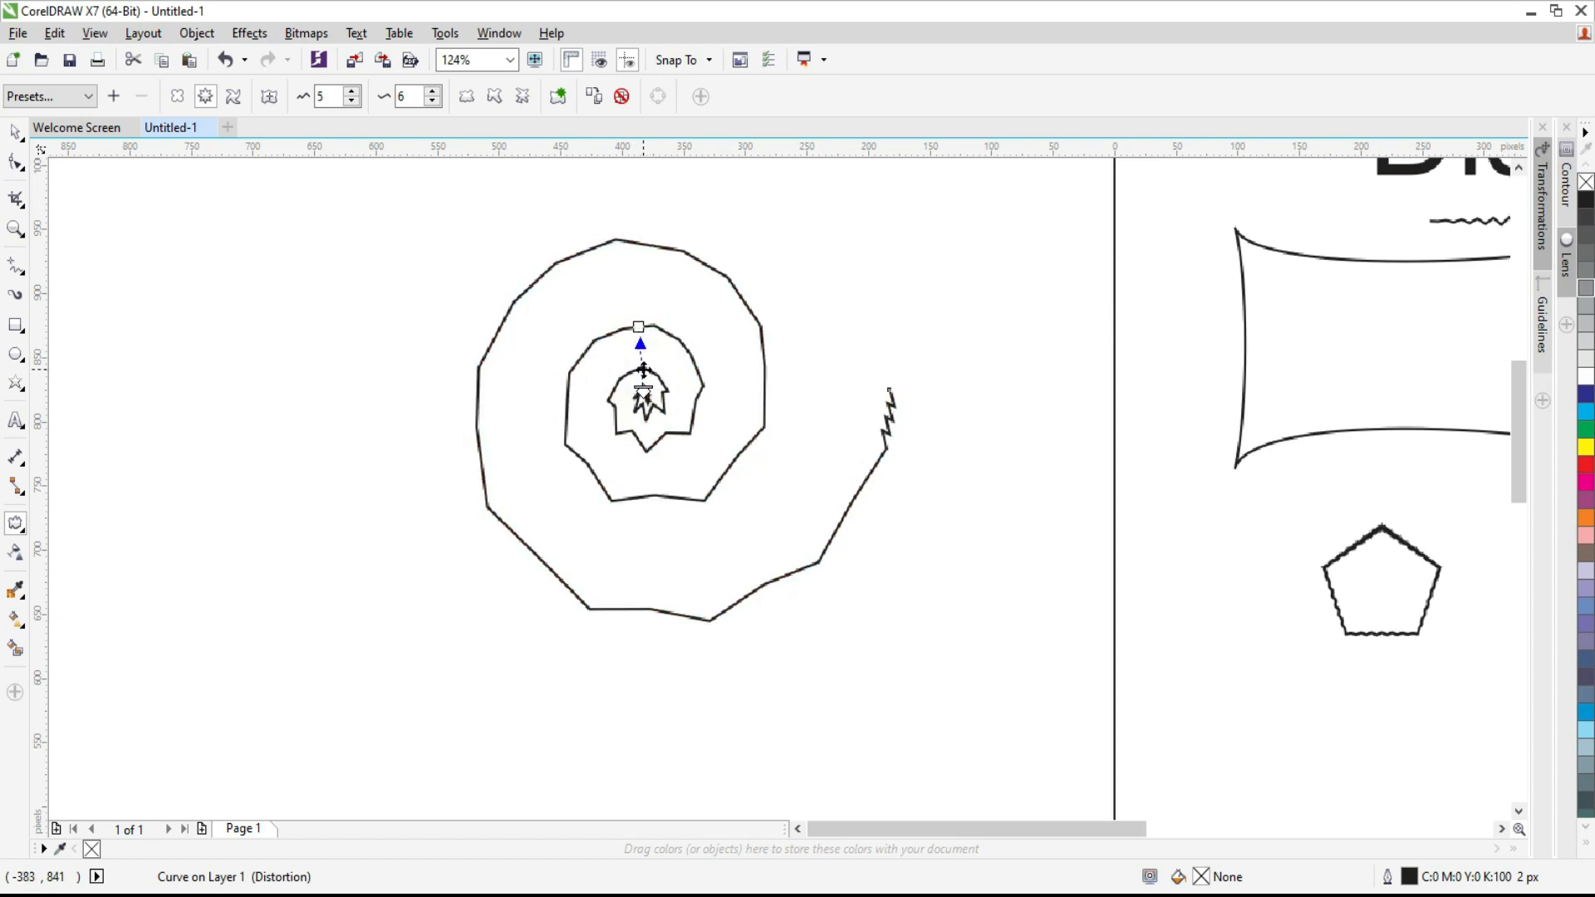
left_click_drag(642, 388, 642, 355)
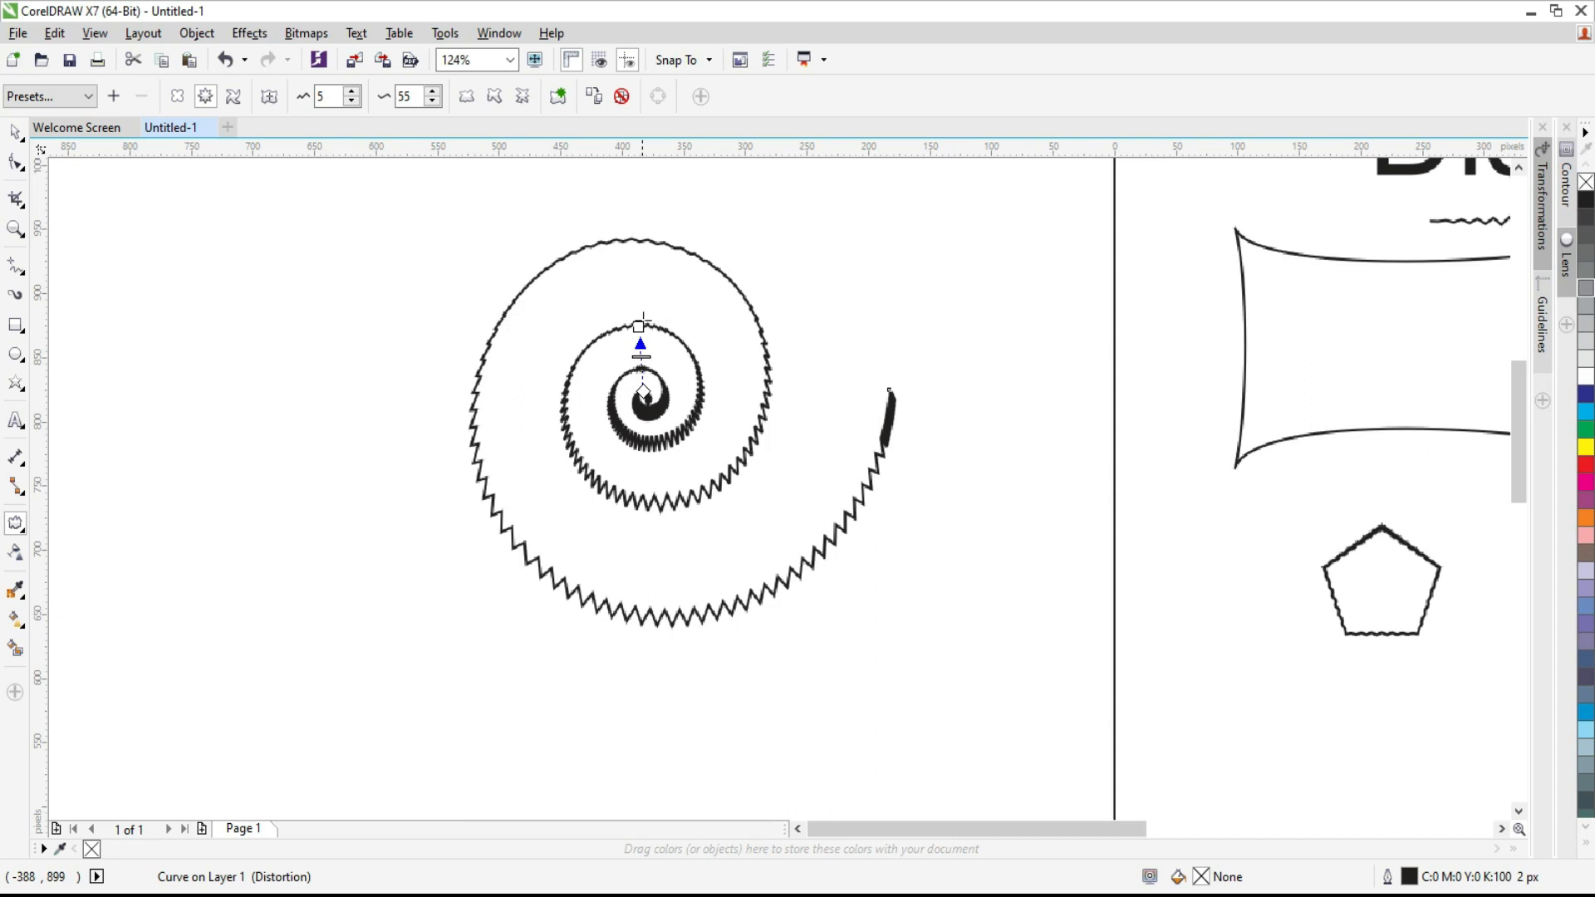
left_click_drag(644, 392, 661, 551)
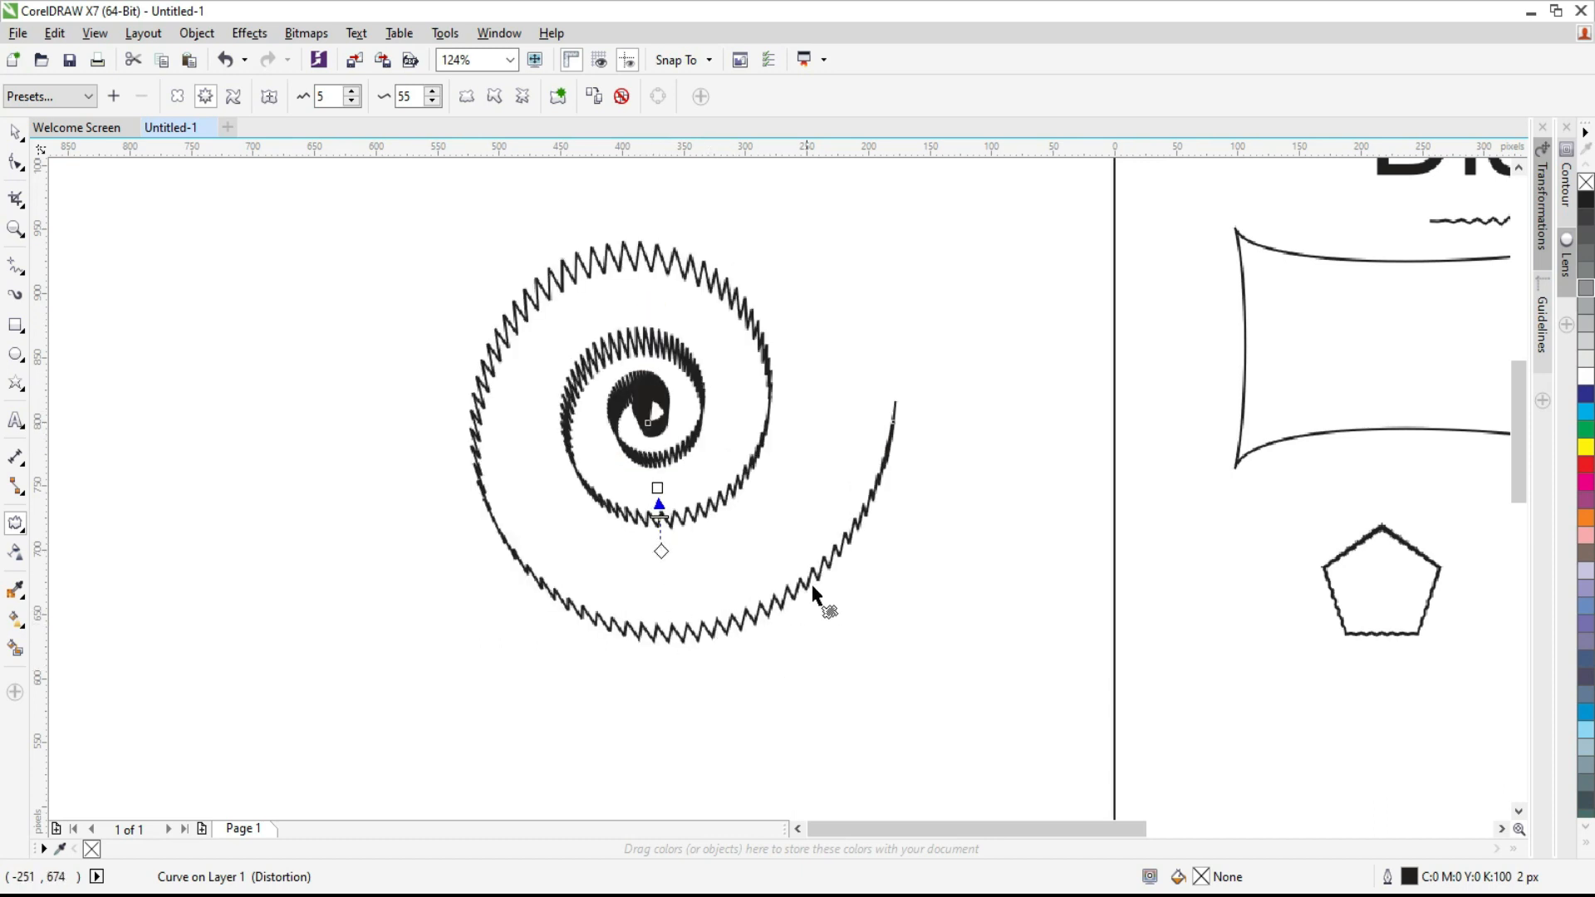
left_click_drag(658, 519, 656, 554)
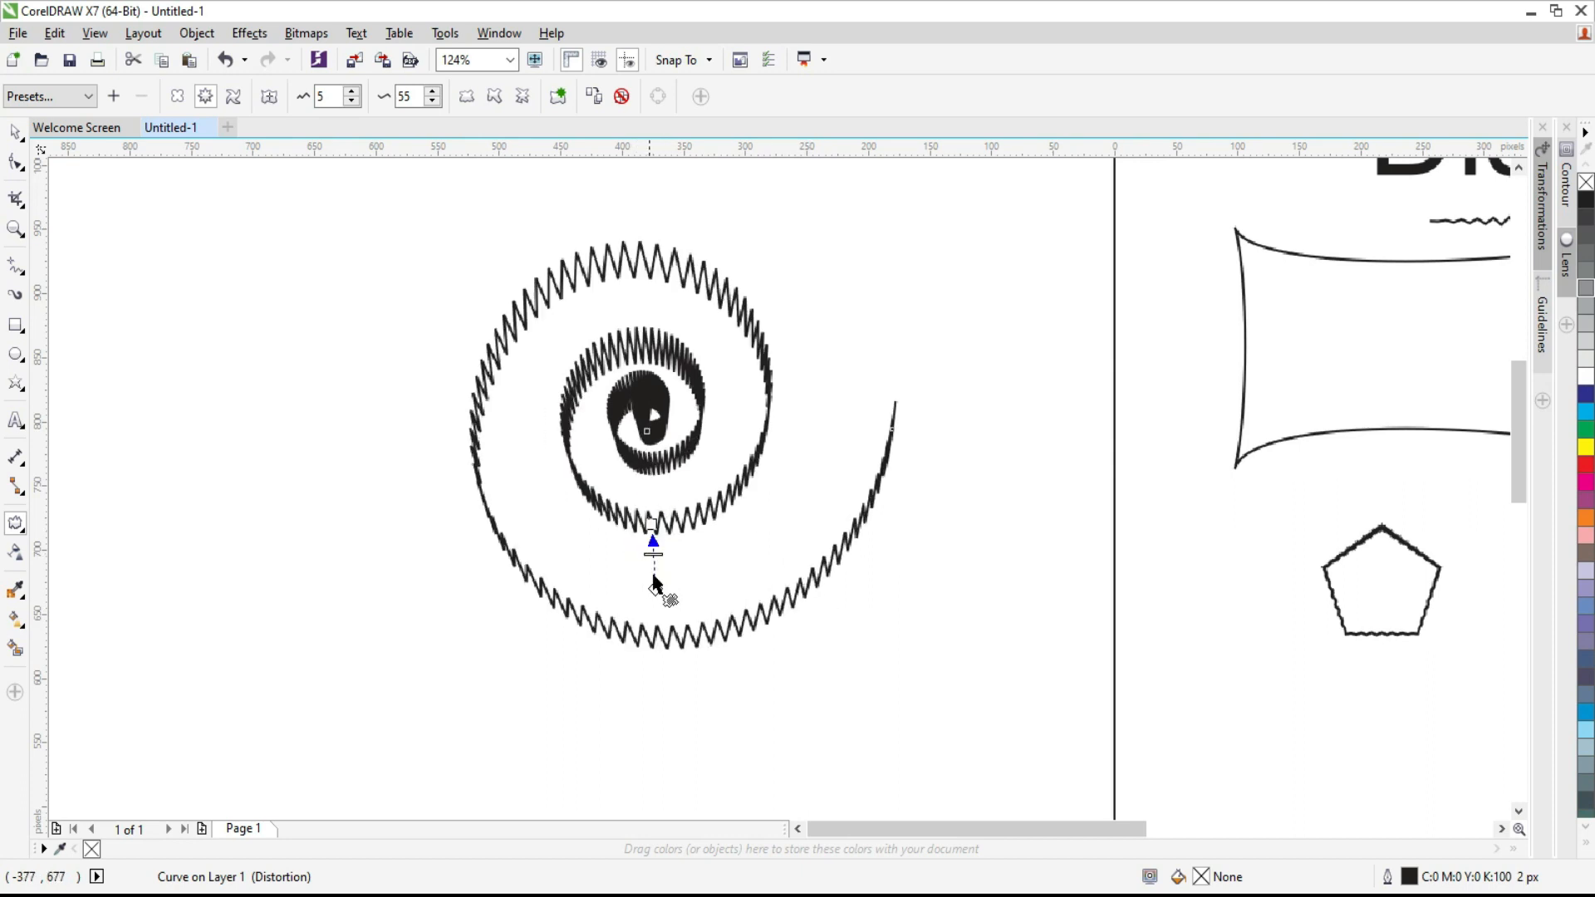
Add a push and pull distortion from the spiral's center, trying amplitudes 39, 58 and -60 before leaving it at -76
left_click(182, 98)
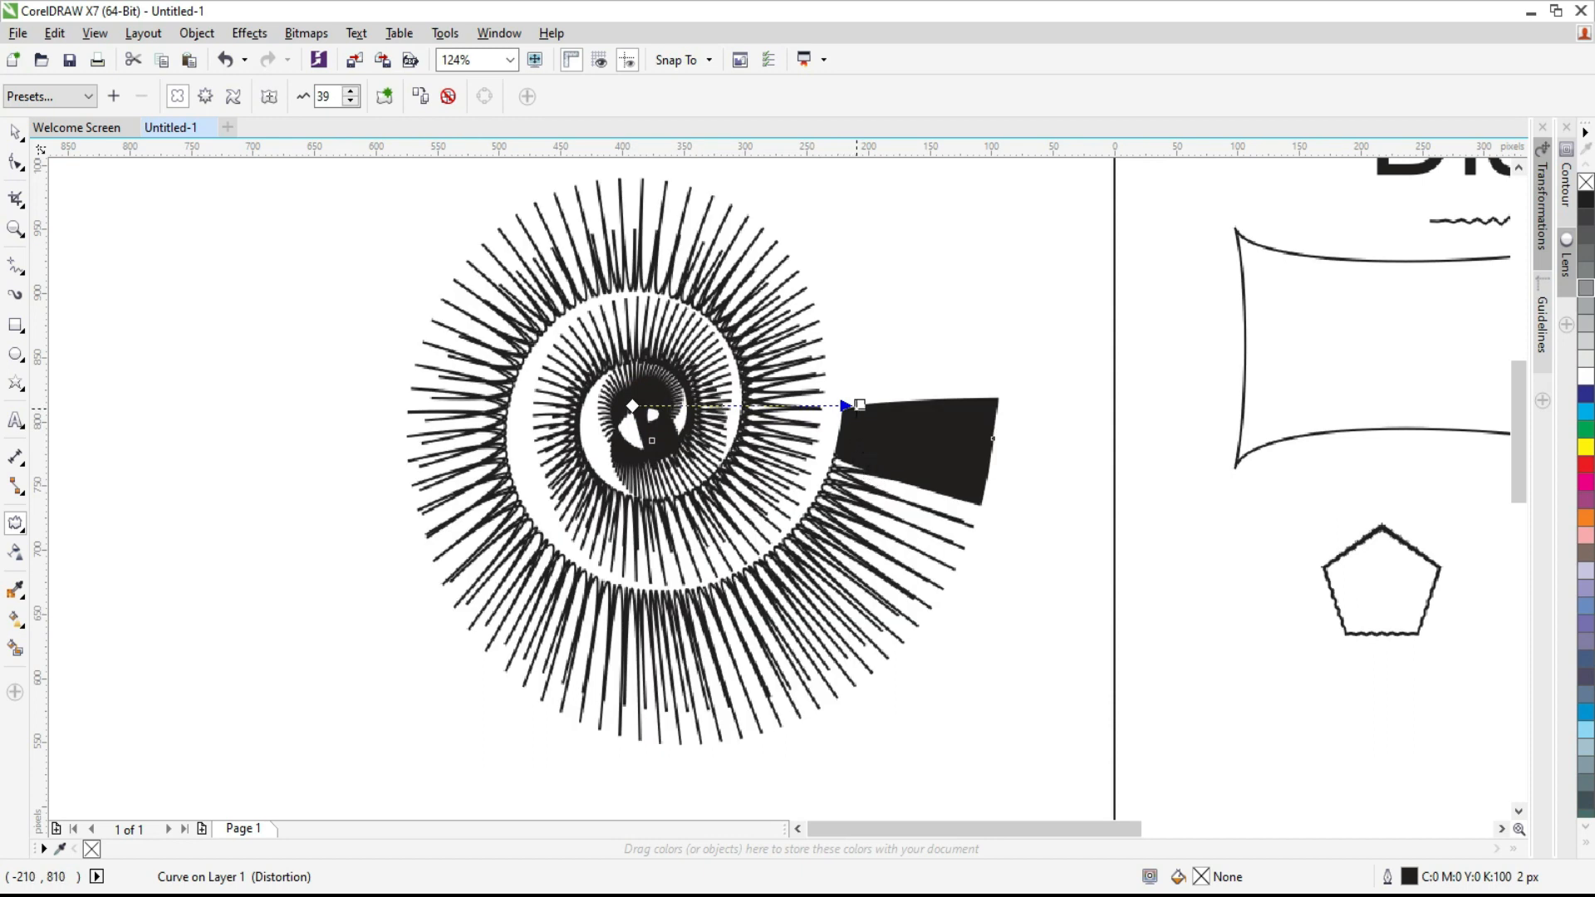
left_click_drag(856, 406, 968, 406)
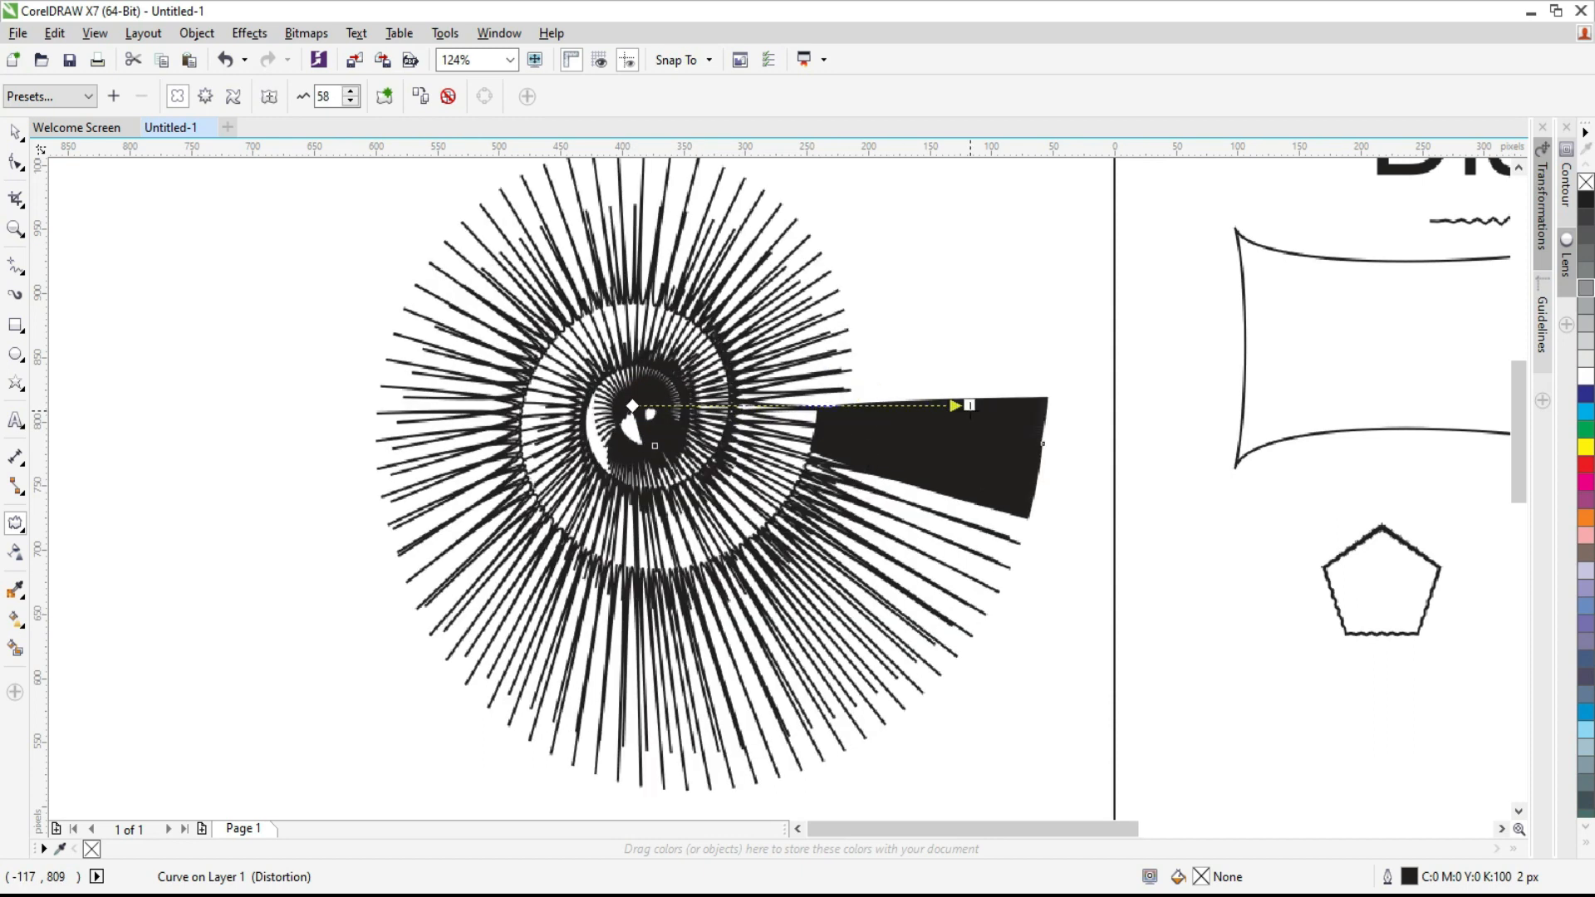
left_click_drag(968, 406, 292, 405)
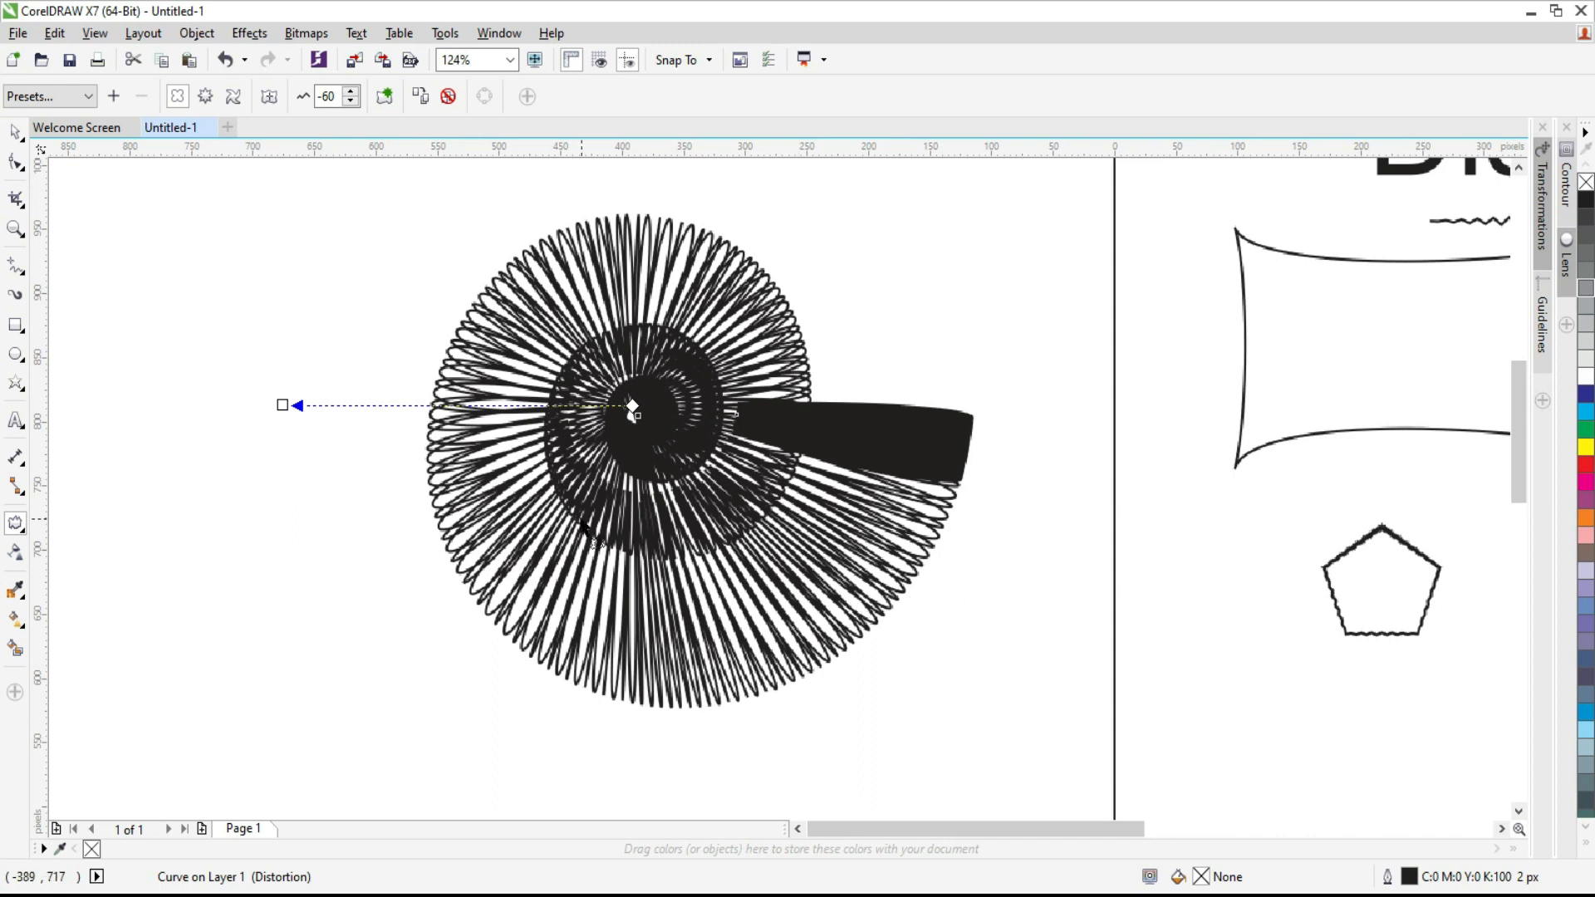
left_click_drag(282, 404, 185, 404)
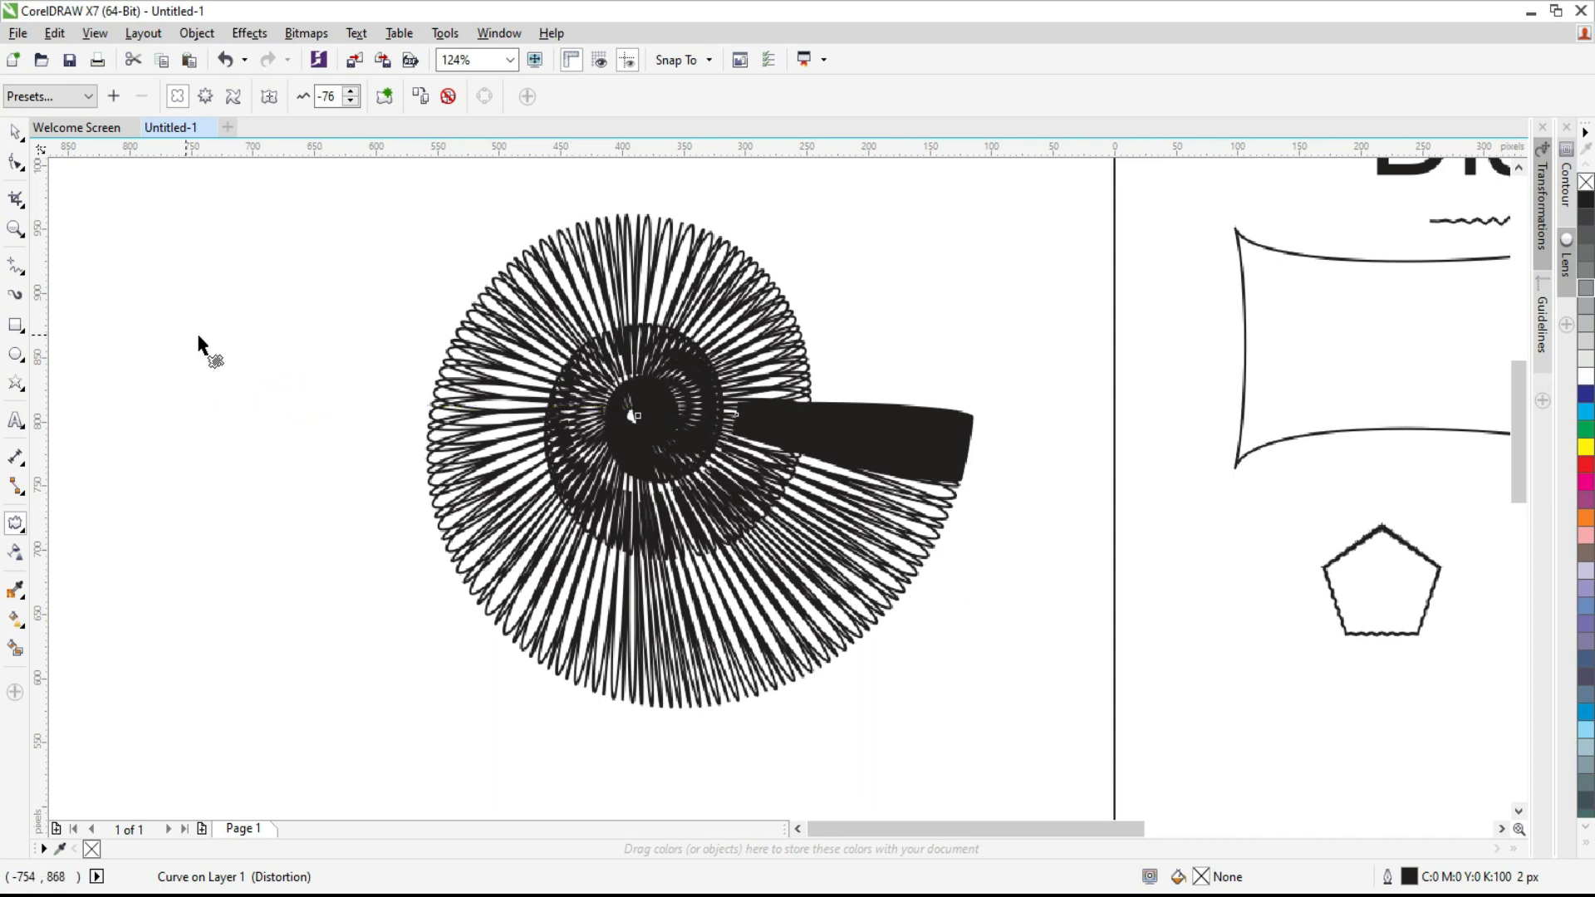
Color the distorted spiral's outline and fill cyan
left_click(15, 132)
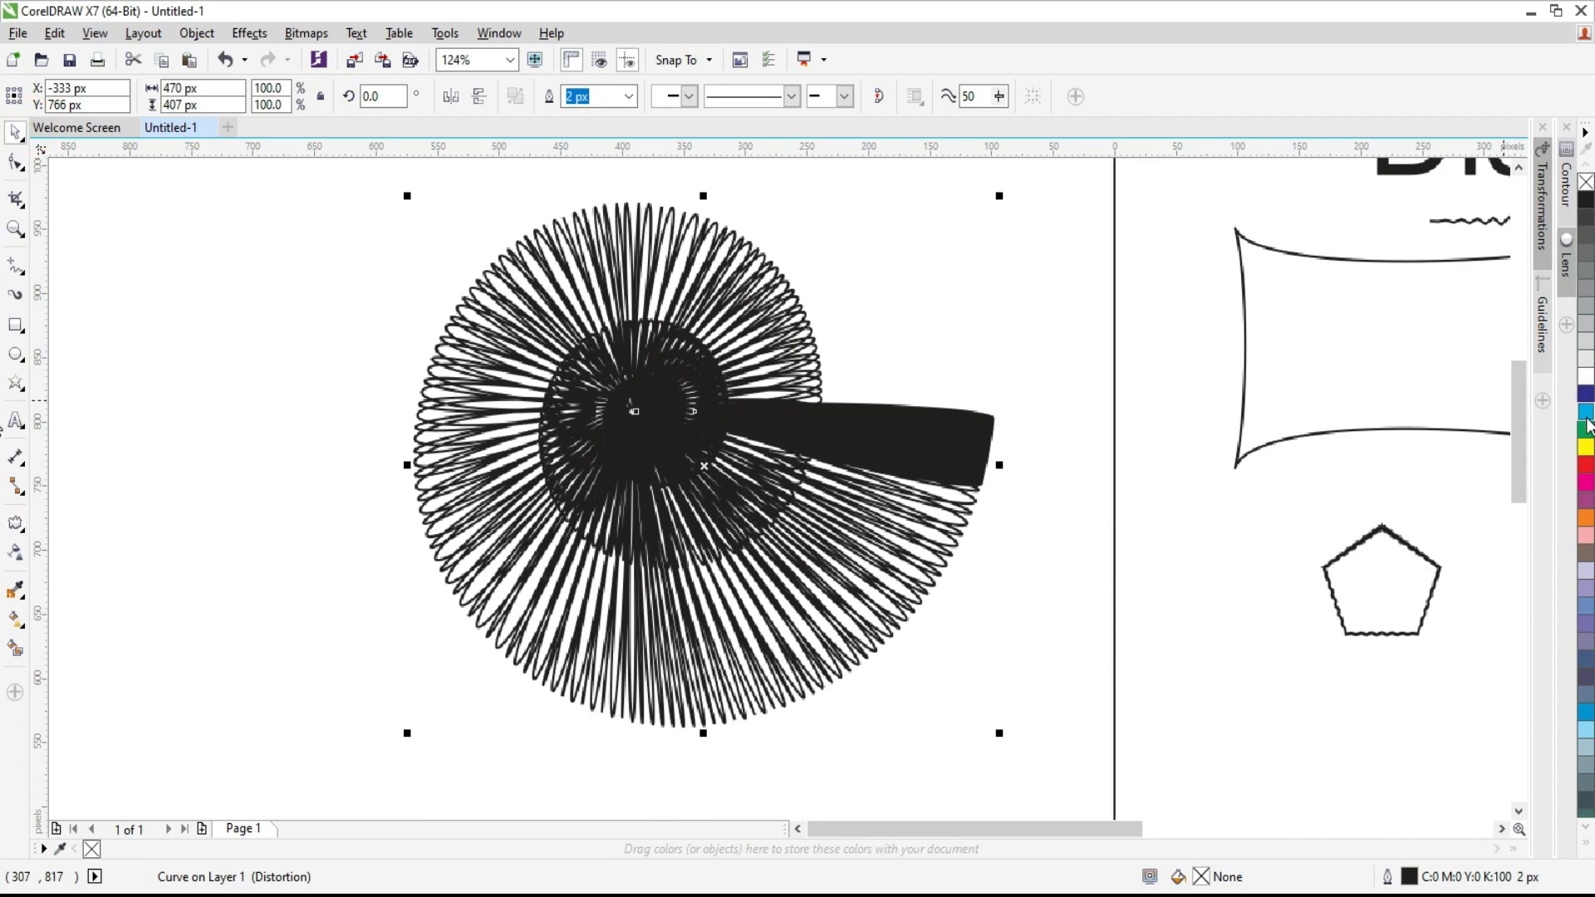
right_click(1586, 415)
left_click(1585, 413)
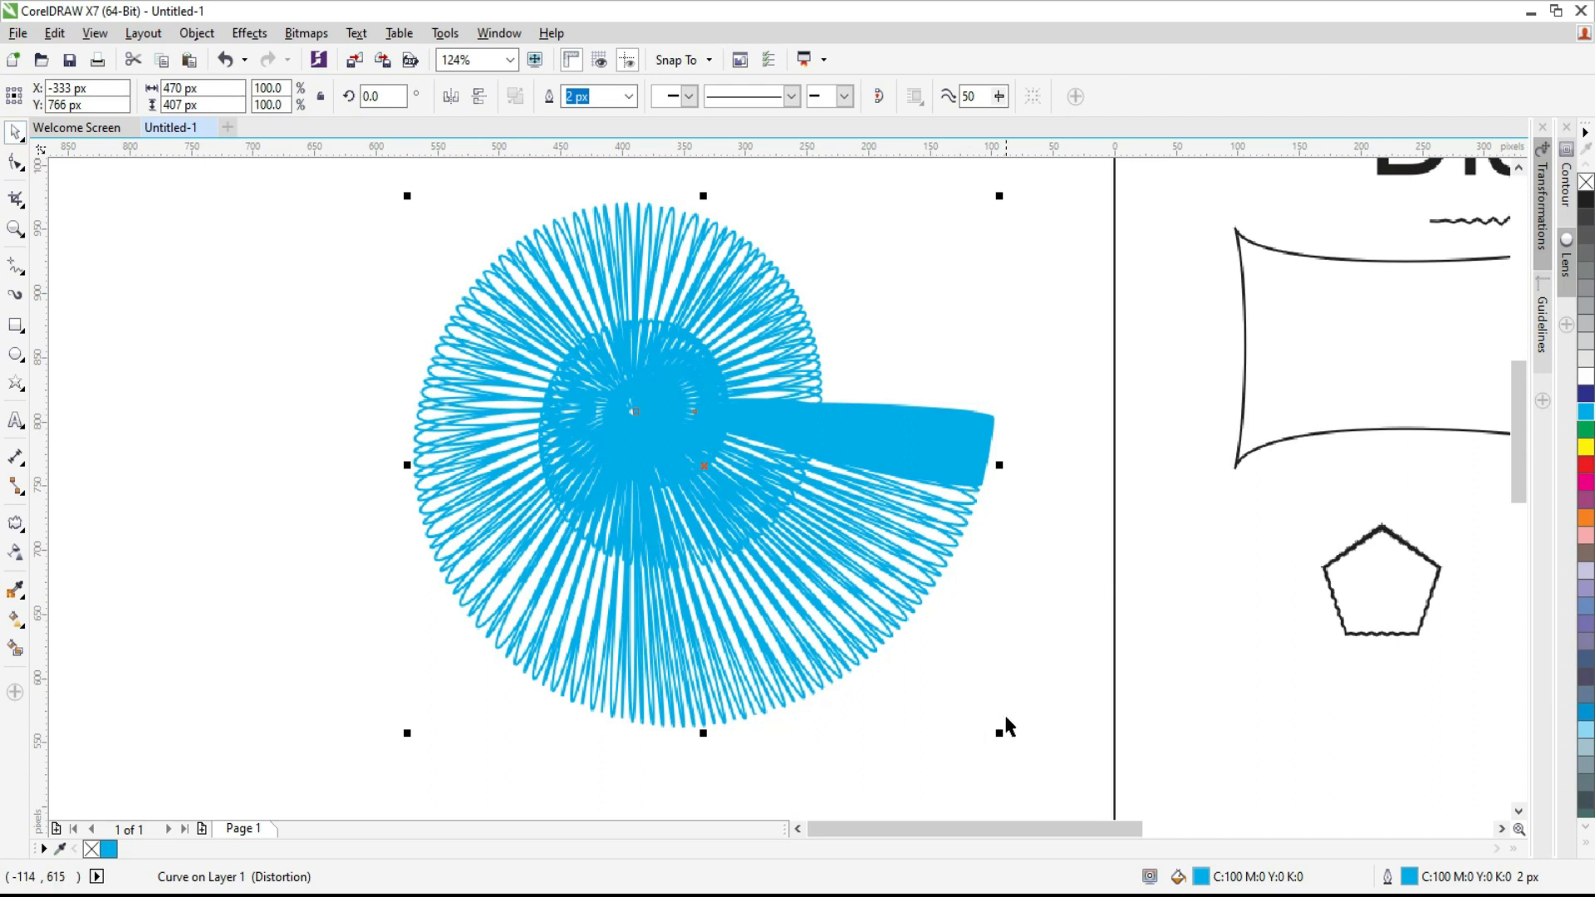
Scale the spiral to about 111 by 96 px, give it a dark blue hairline outline, and place it on the page below the pentagon
left_click_drag(999, 733, 474, 269)
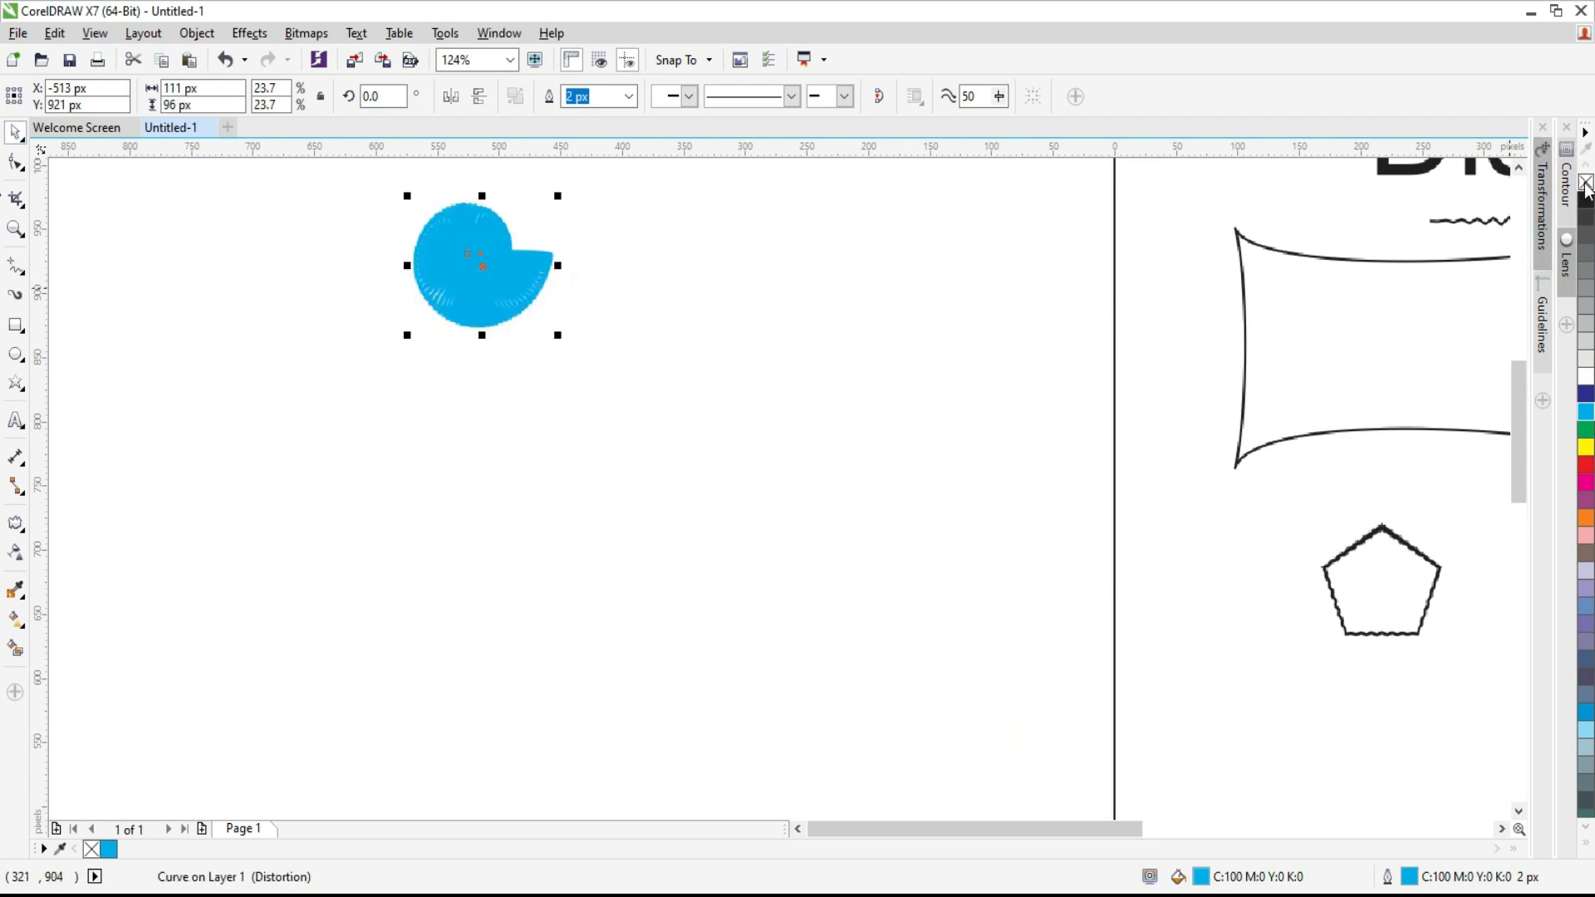
right_click(1585, 182)
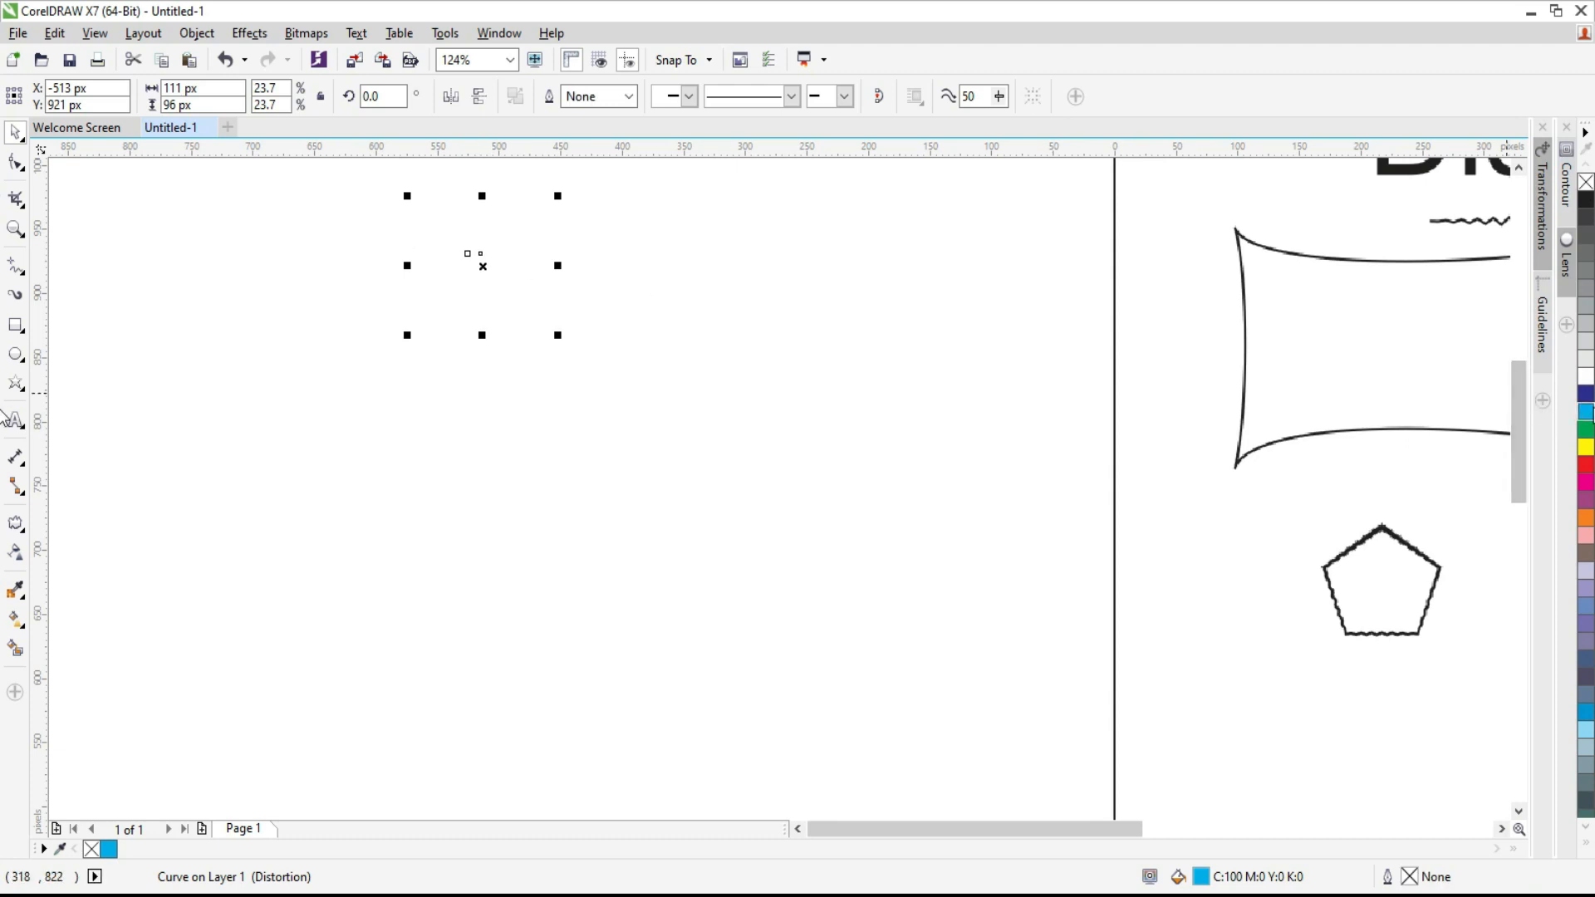
right_click(1587, 395)
left_click_drag(456, 255, 1234, 699)
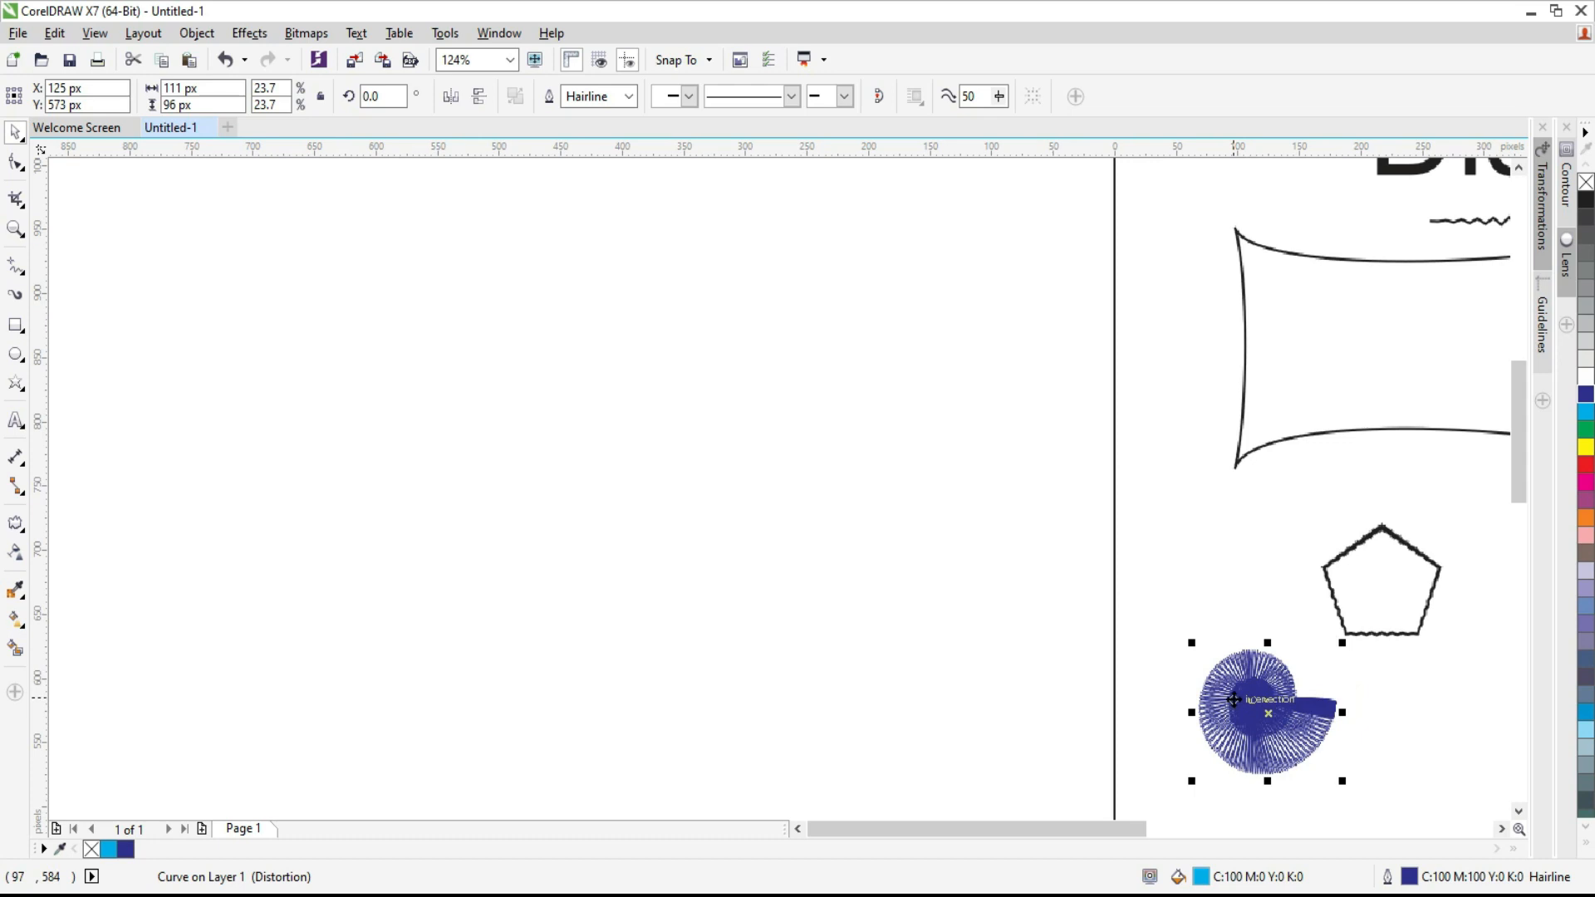
Move the star higher on the page and apply a zipper distortion with amplitude about 18 and frequency about 6
key("shift+F4")
left_click(961, 722)
left_click_drag(959, 704, 932, 541)
key("z")
left_click_drag(794, 422, 1160, 708)
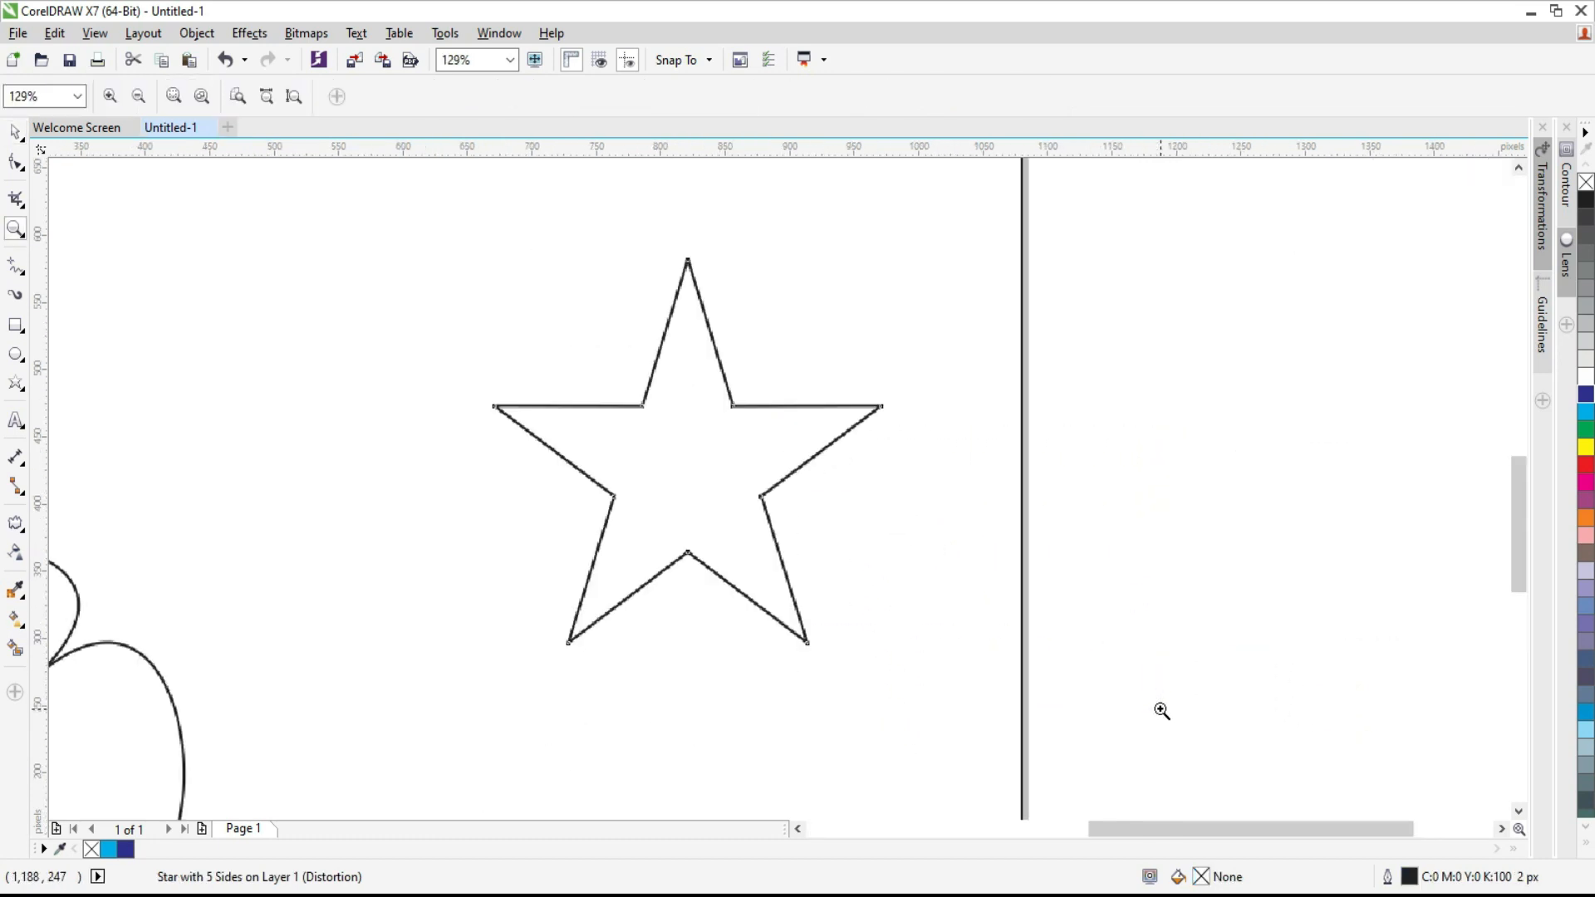
left_click(16, 522)
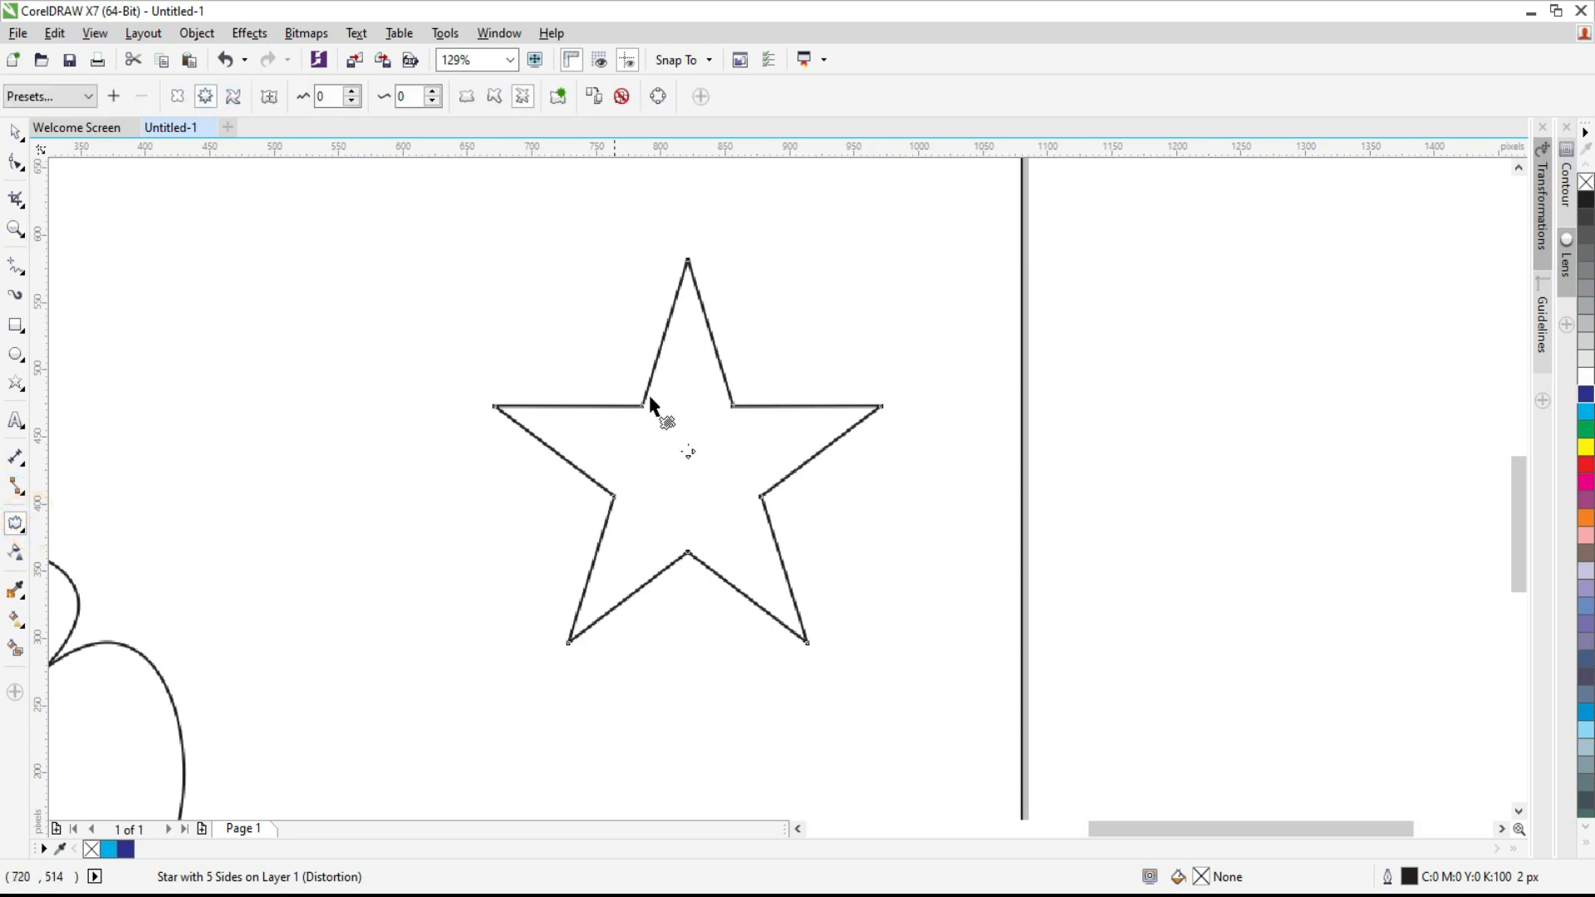
left_click_drag(646, 407, 461, 273)
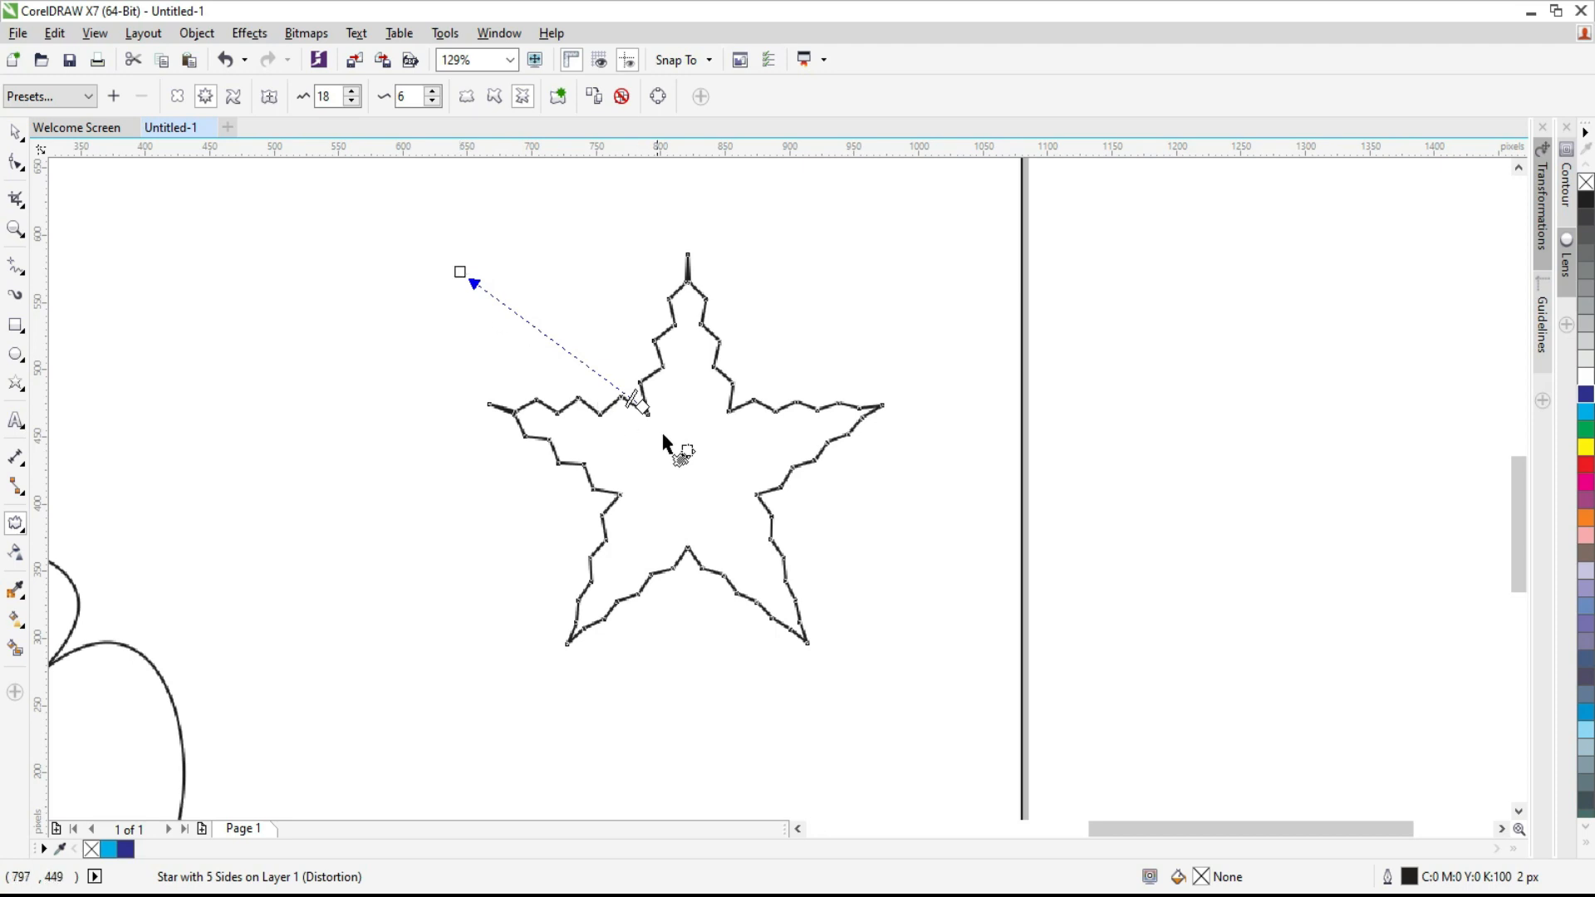
Shift the zipper's origin inside the star, apply smooth distortion, raise the frequency to about 39, and add random distortion
left_click_drag(639, 404, 726, 484)
left_click(726, 482)
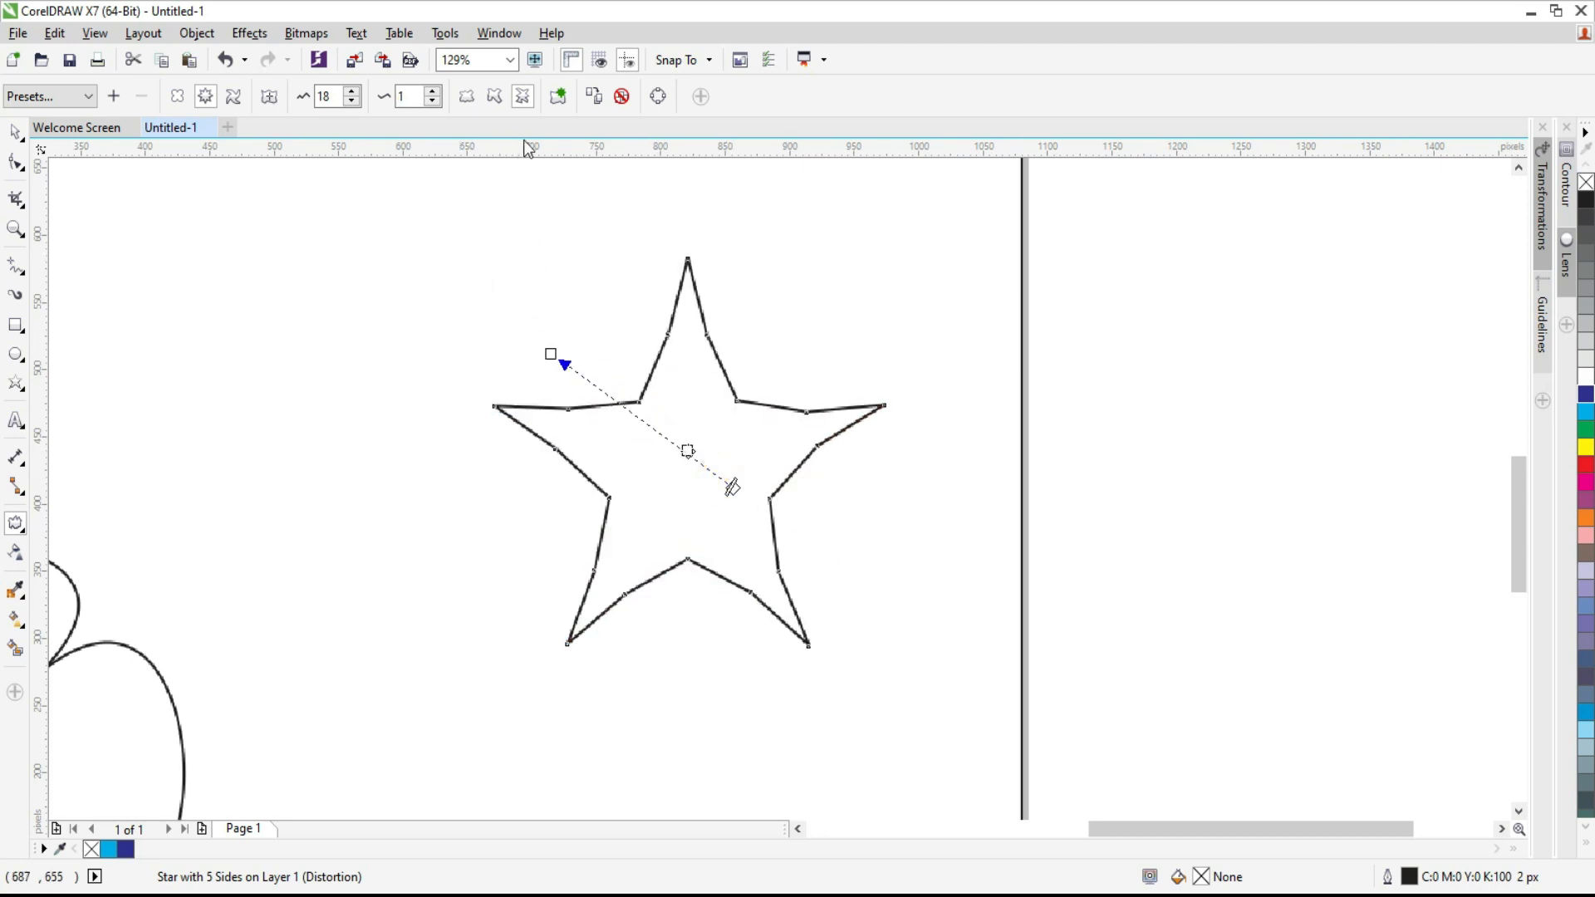
left_click(502, 102)
mouse_move(735, 487)
left_mouse_down()
mouse_move(866, 487)
mouse_move(819, 488)
left_mouse_up()
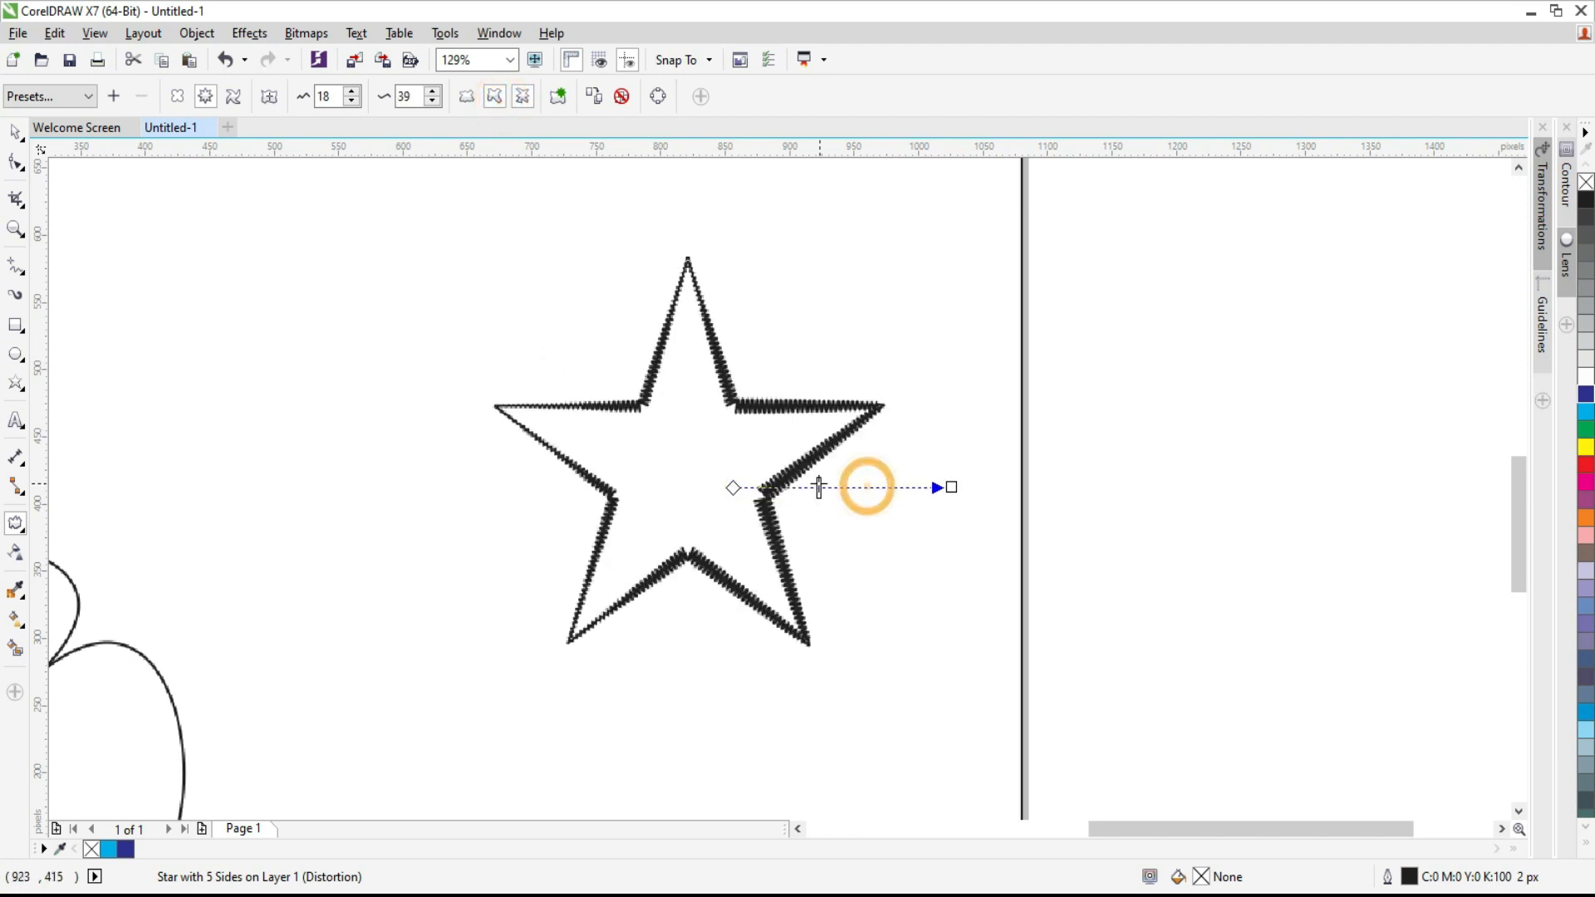
left_click(467, 96)
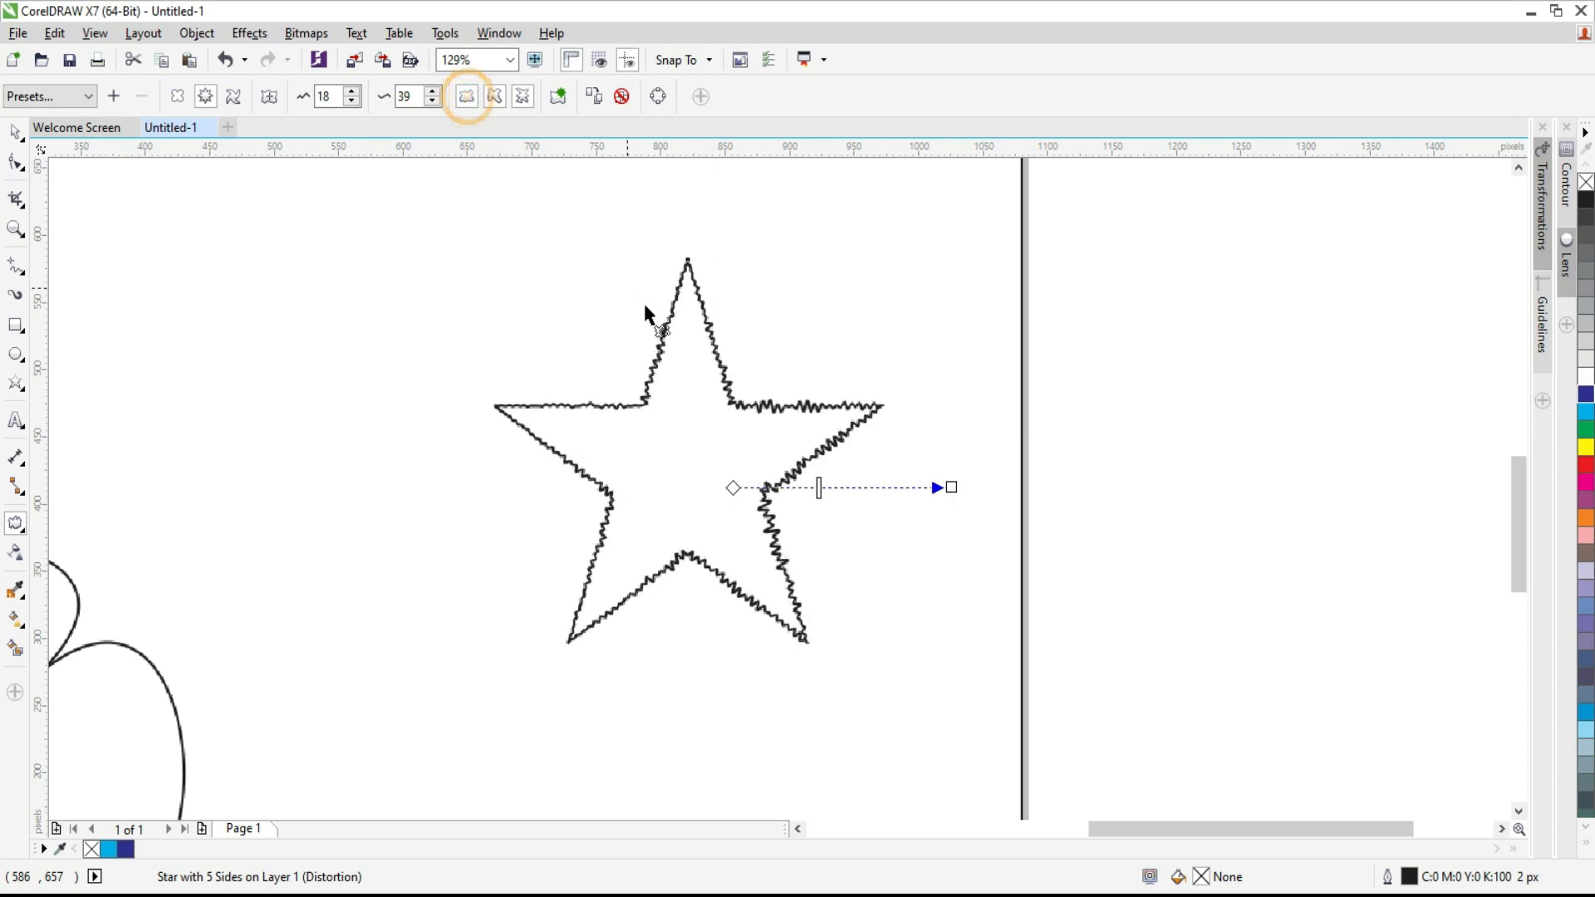
left_click_drag(686, 260, 642, 397)
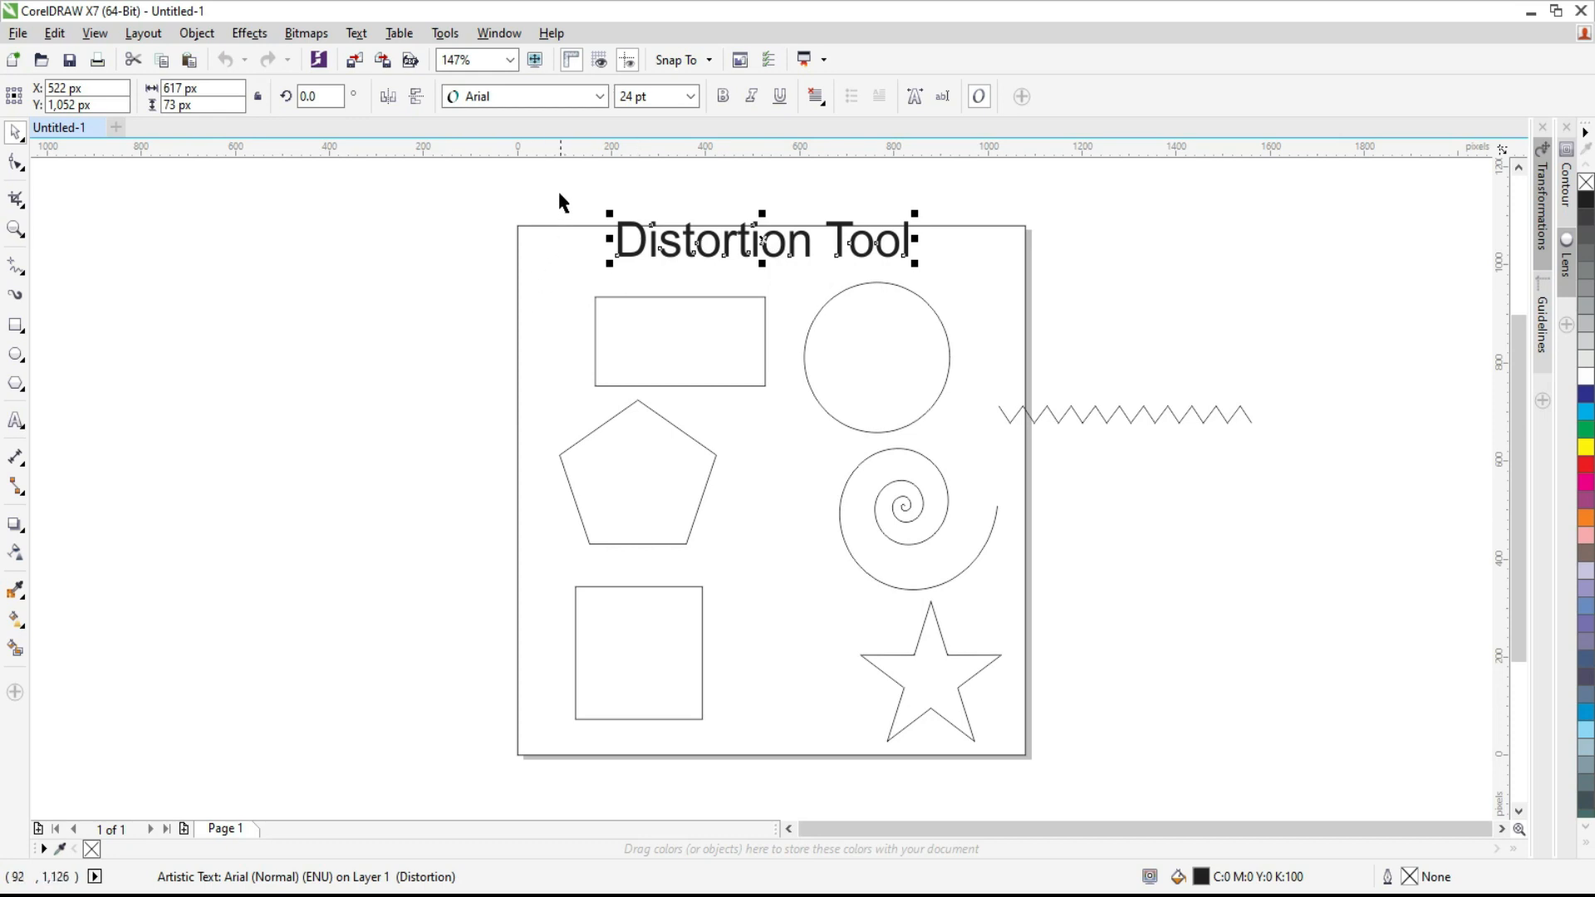
Move the "Distortion Tool" text off the page, well above its upper edge
key("z")
left_click_drag(576, 179, 968, 313)
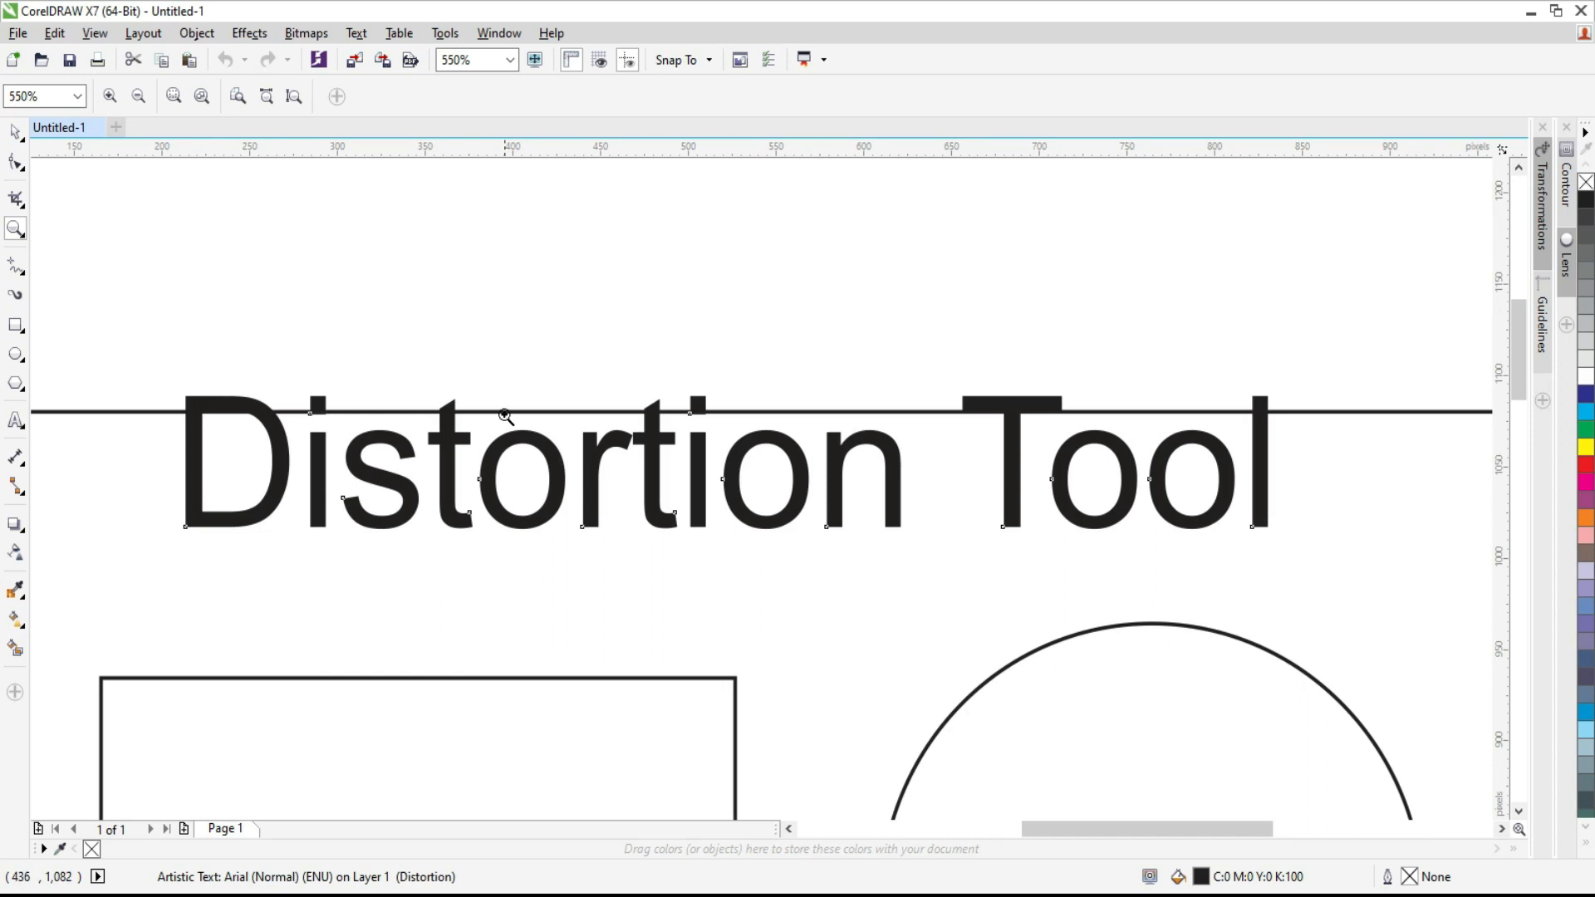
key("space")
left_click_drag(541, 454, 550, 293)
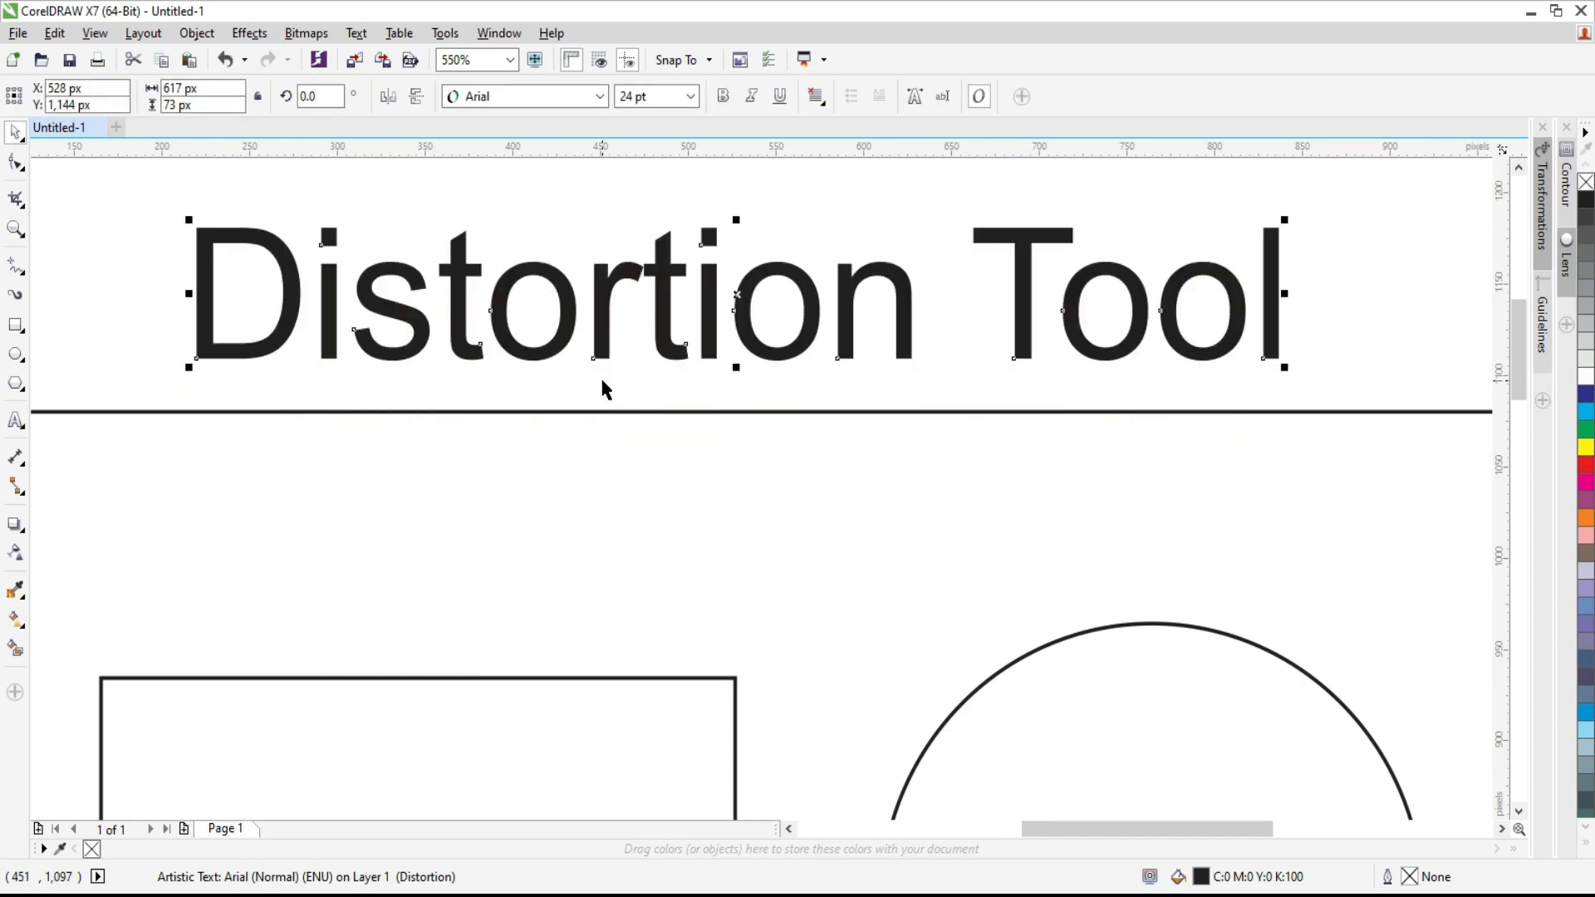
scroll(1341, 378, "up", 3)
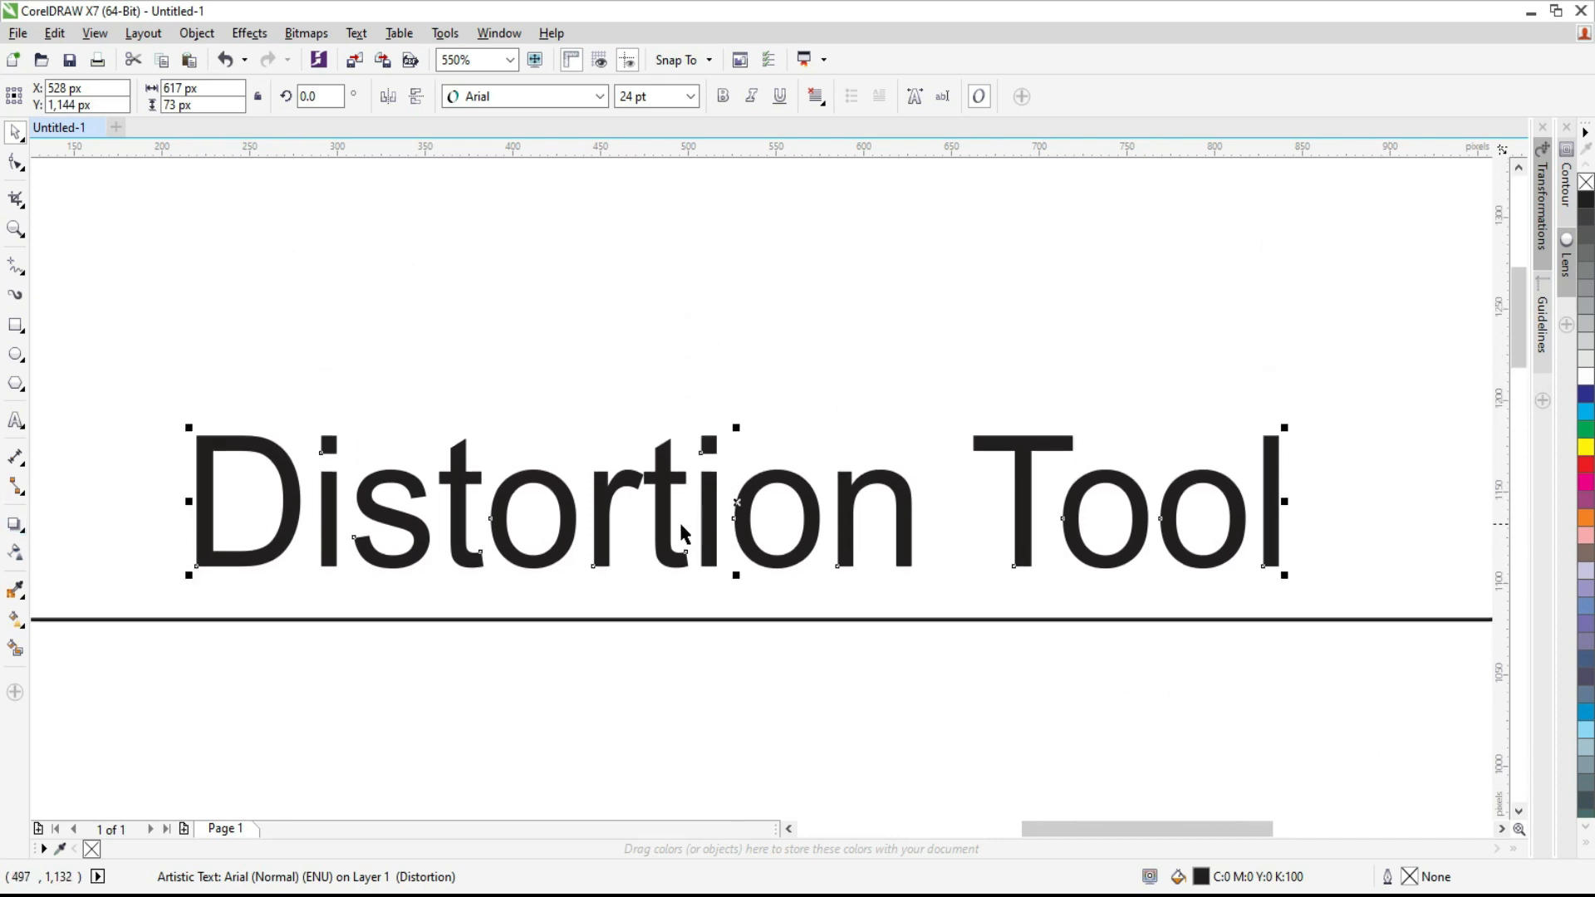
left_click_drag(657, 530, 675, 426)
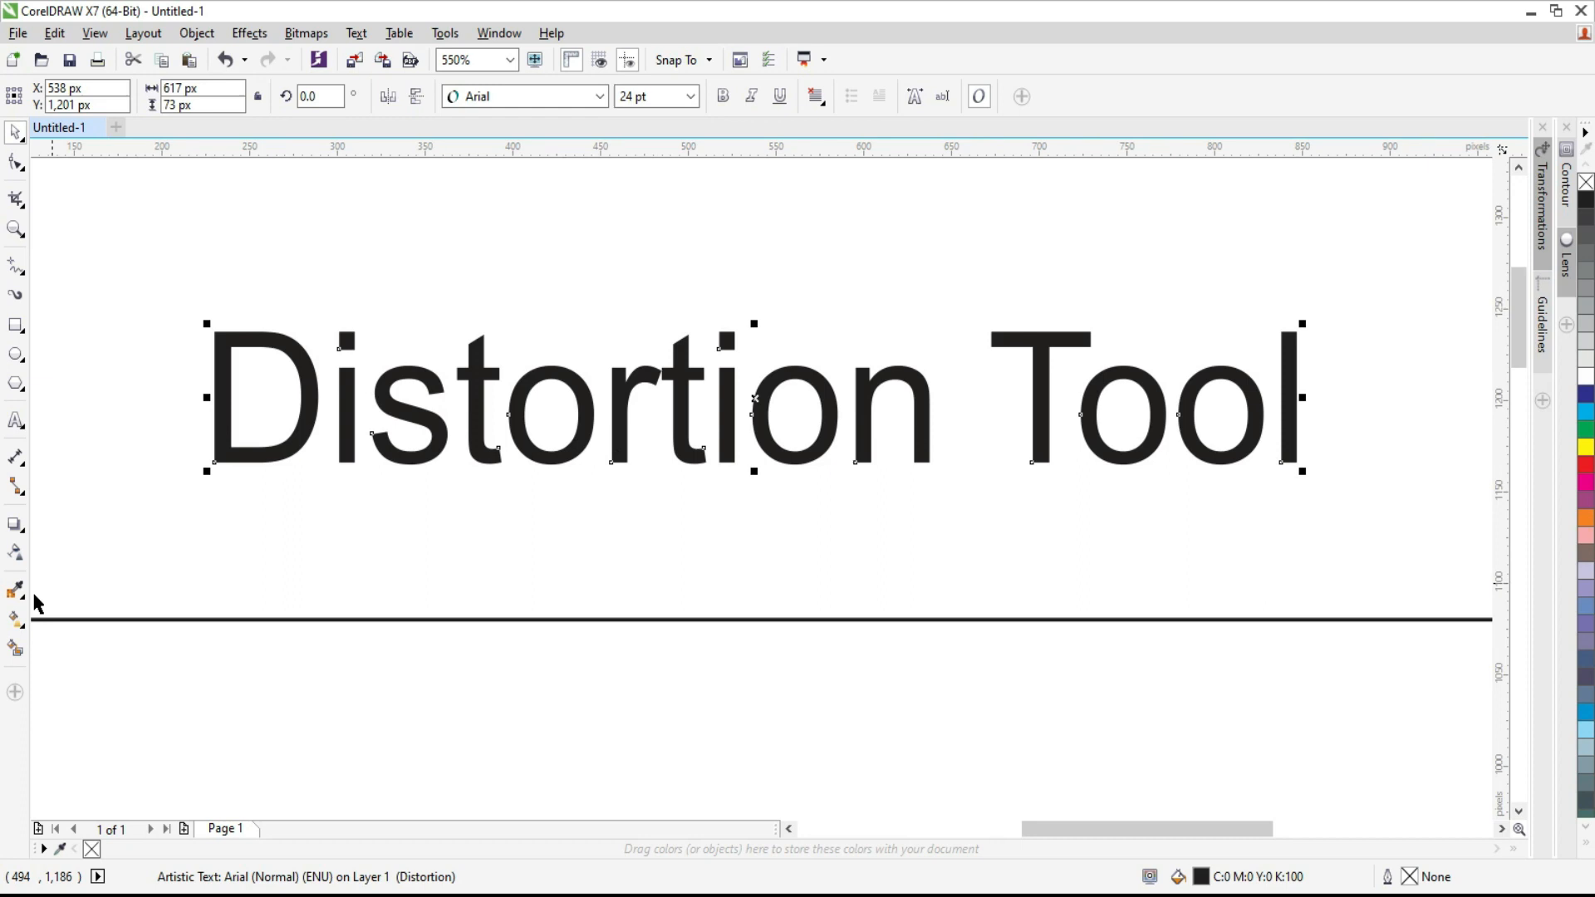
Try a push and pull distortion from the middle of the text, with amplitudes of about 10 and -1
left_click(20, 527)
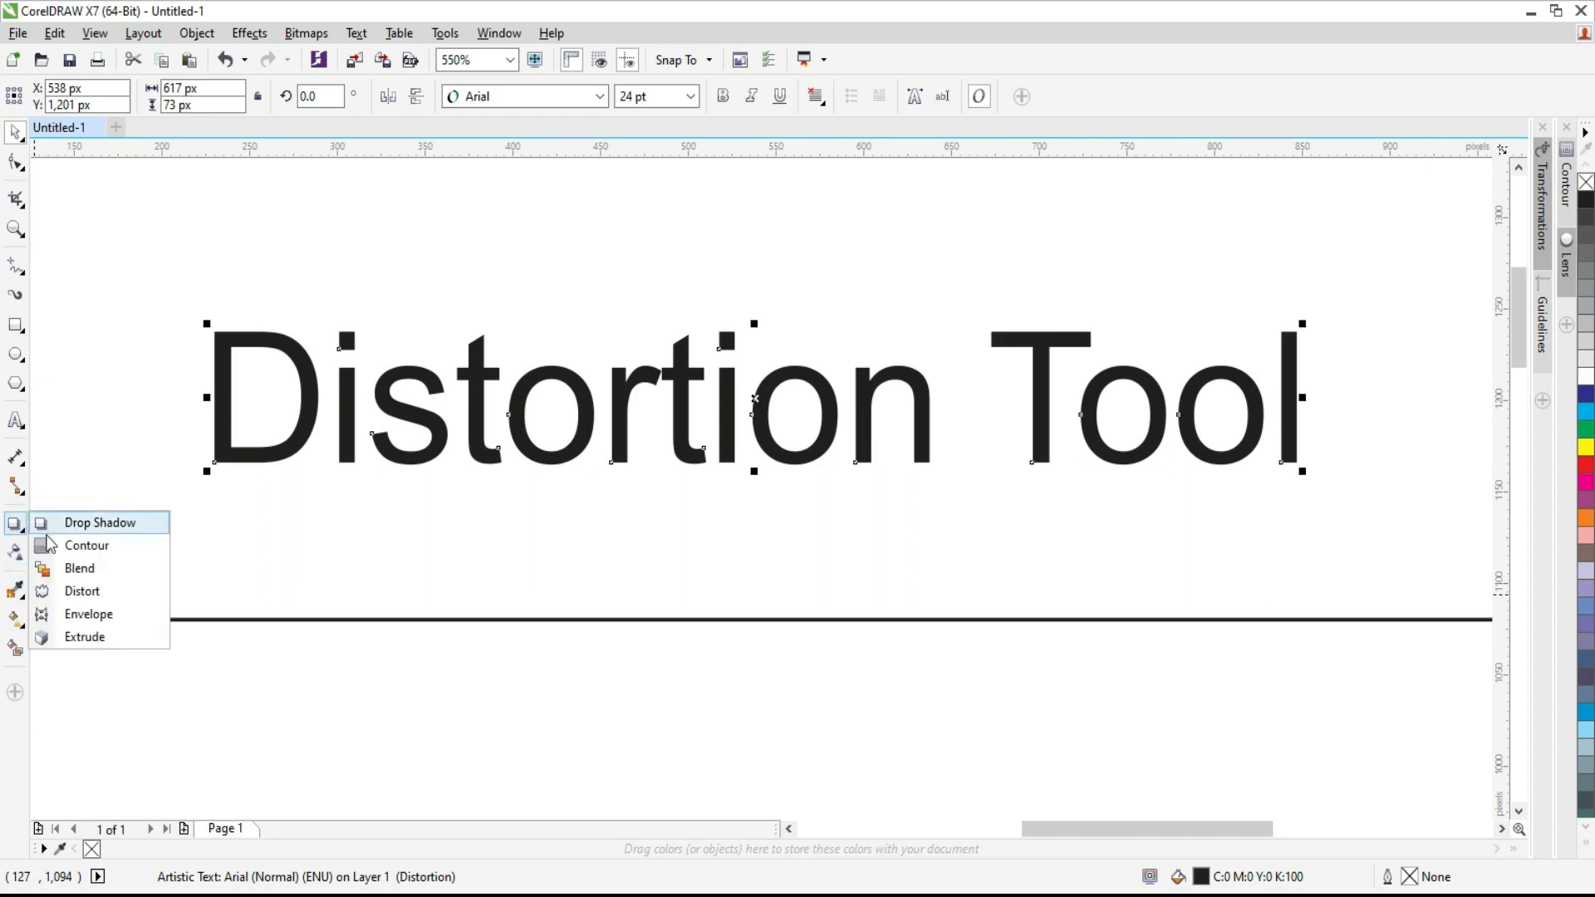
left_click(104, 593)
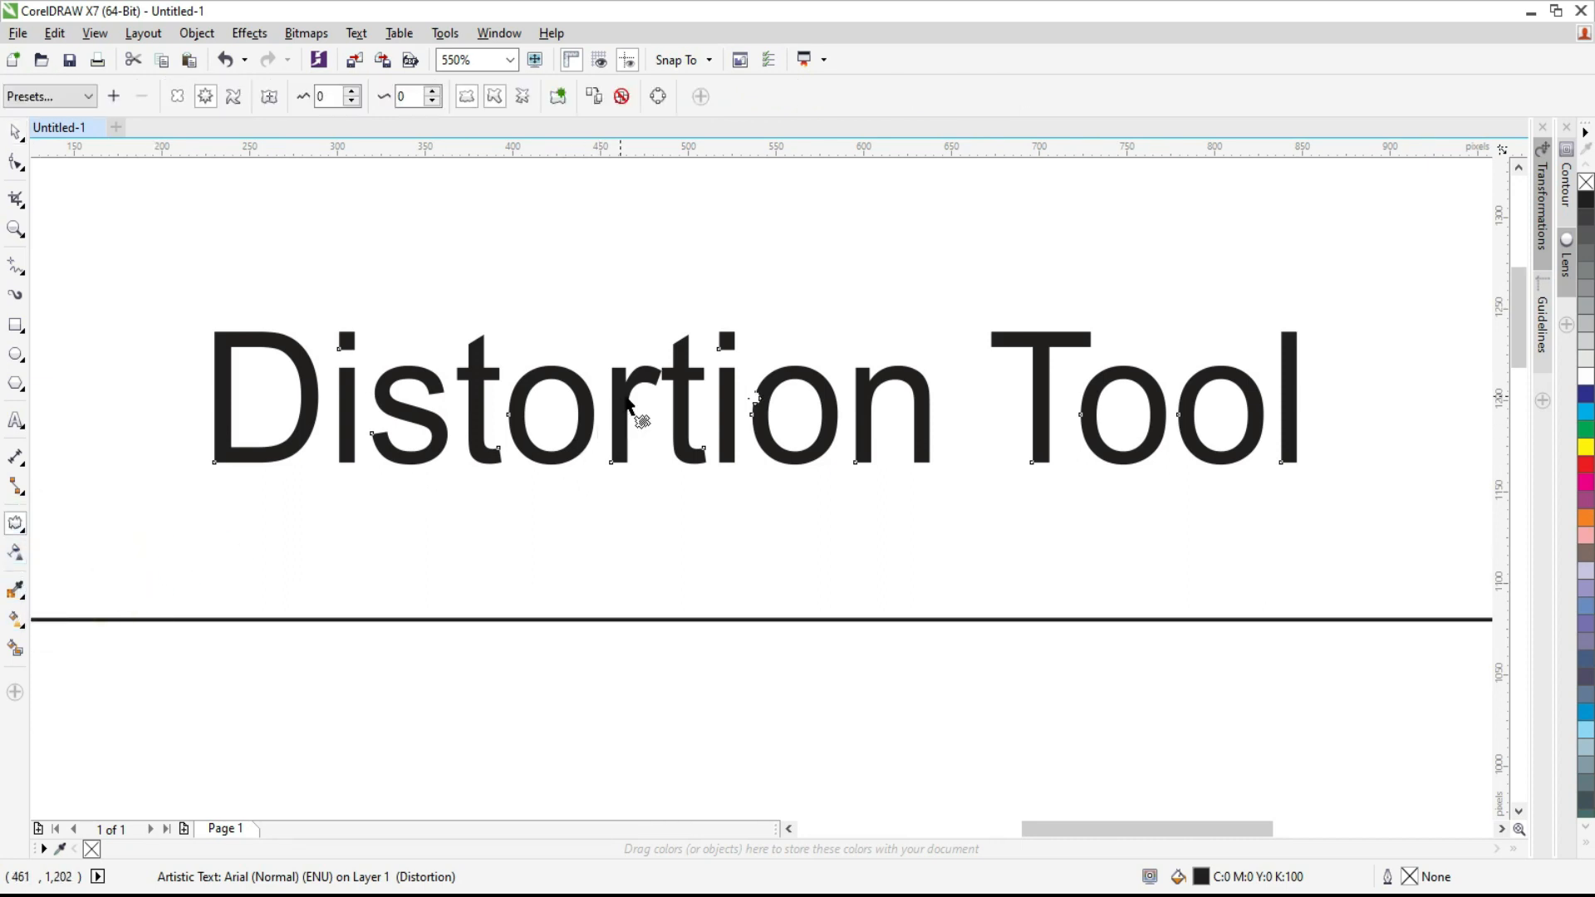
left_click(178, 96)
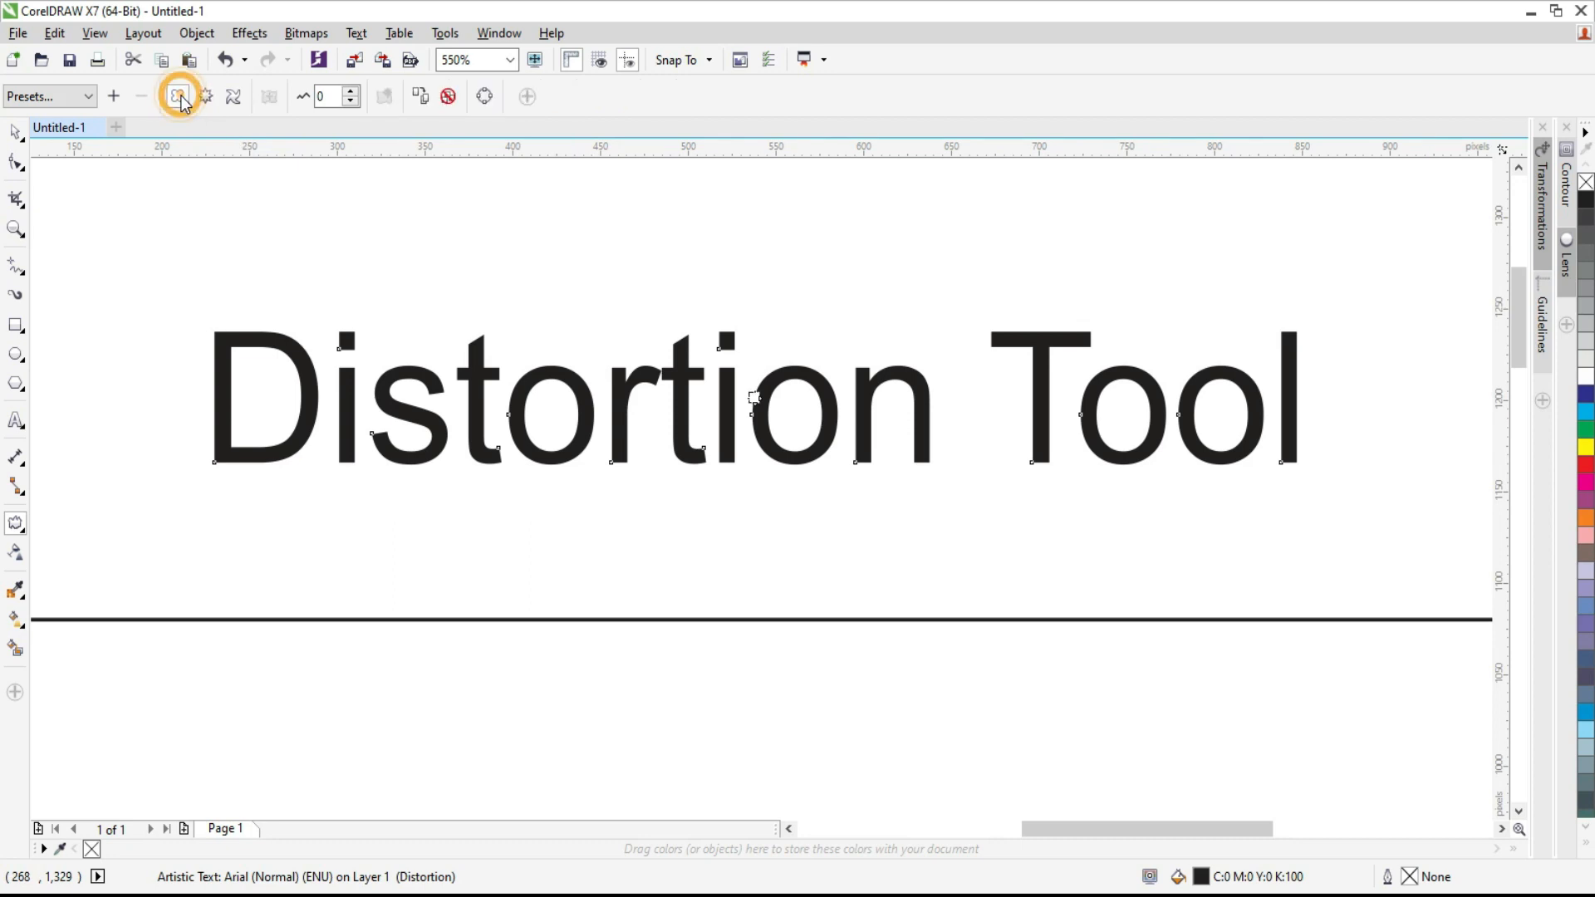
left_click_drag(625, 393, 711, 456)
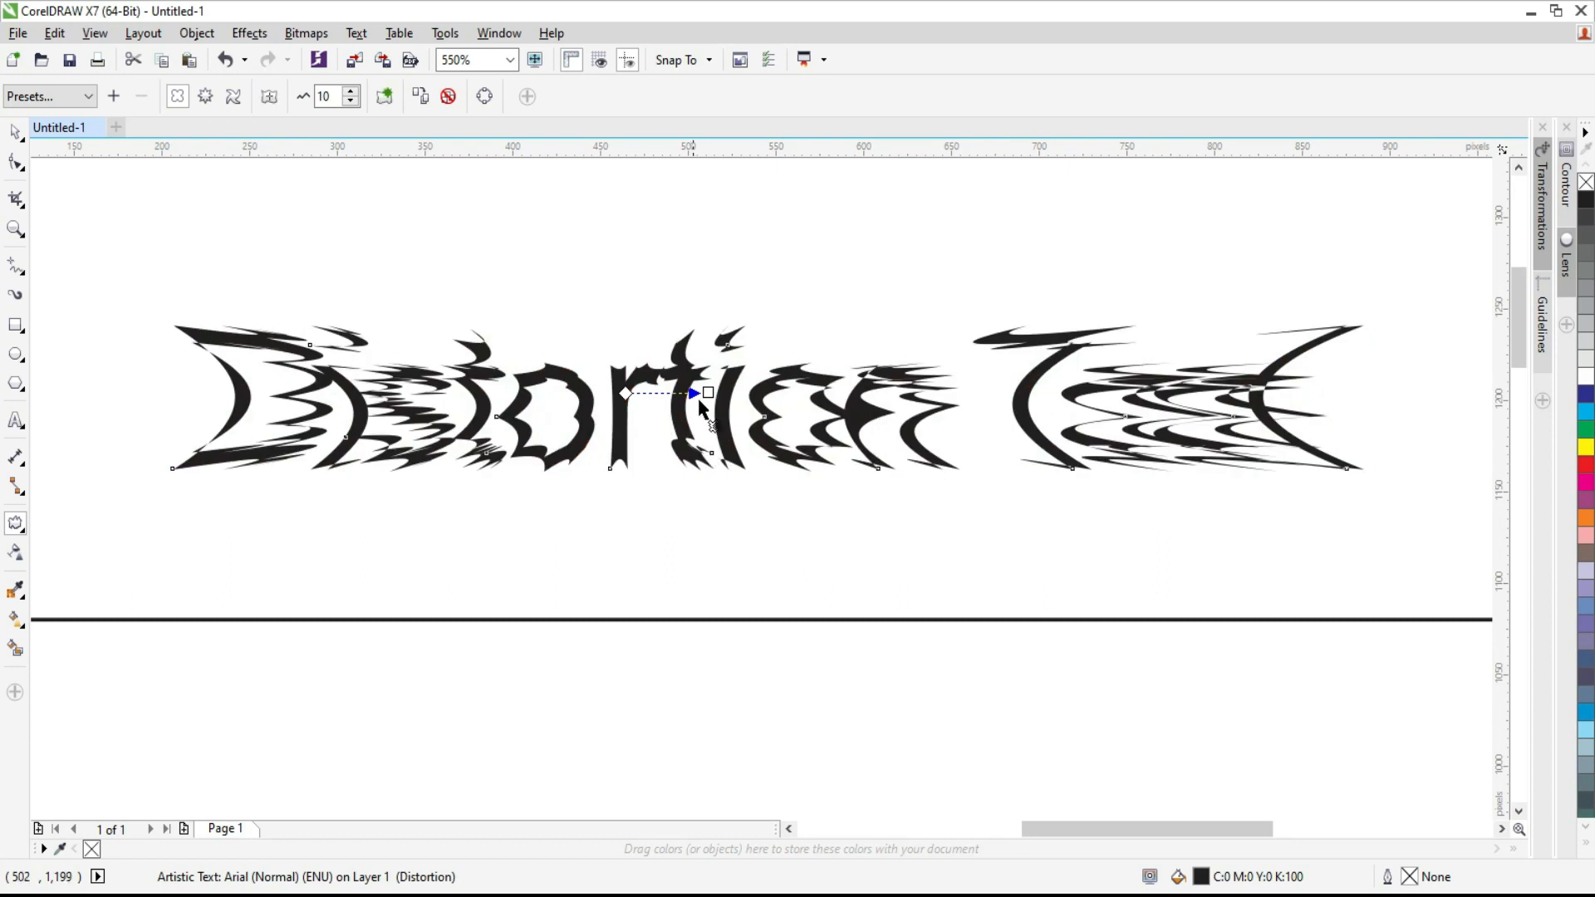
left_click_drag(707, 392, 610, 390)
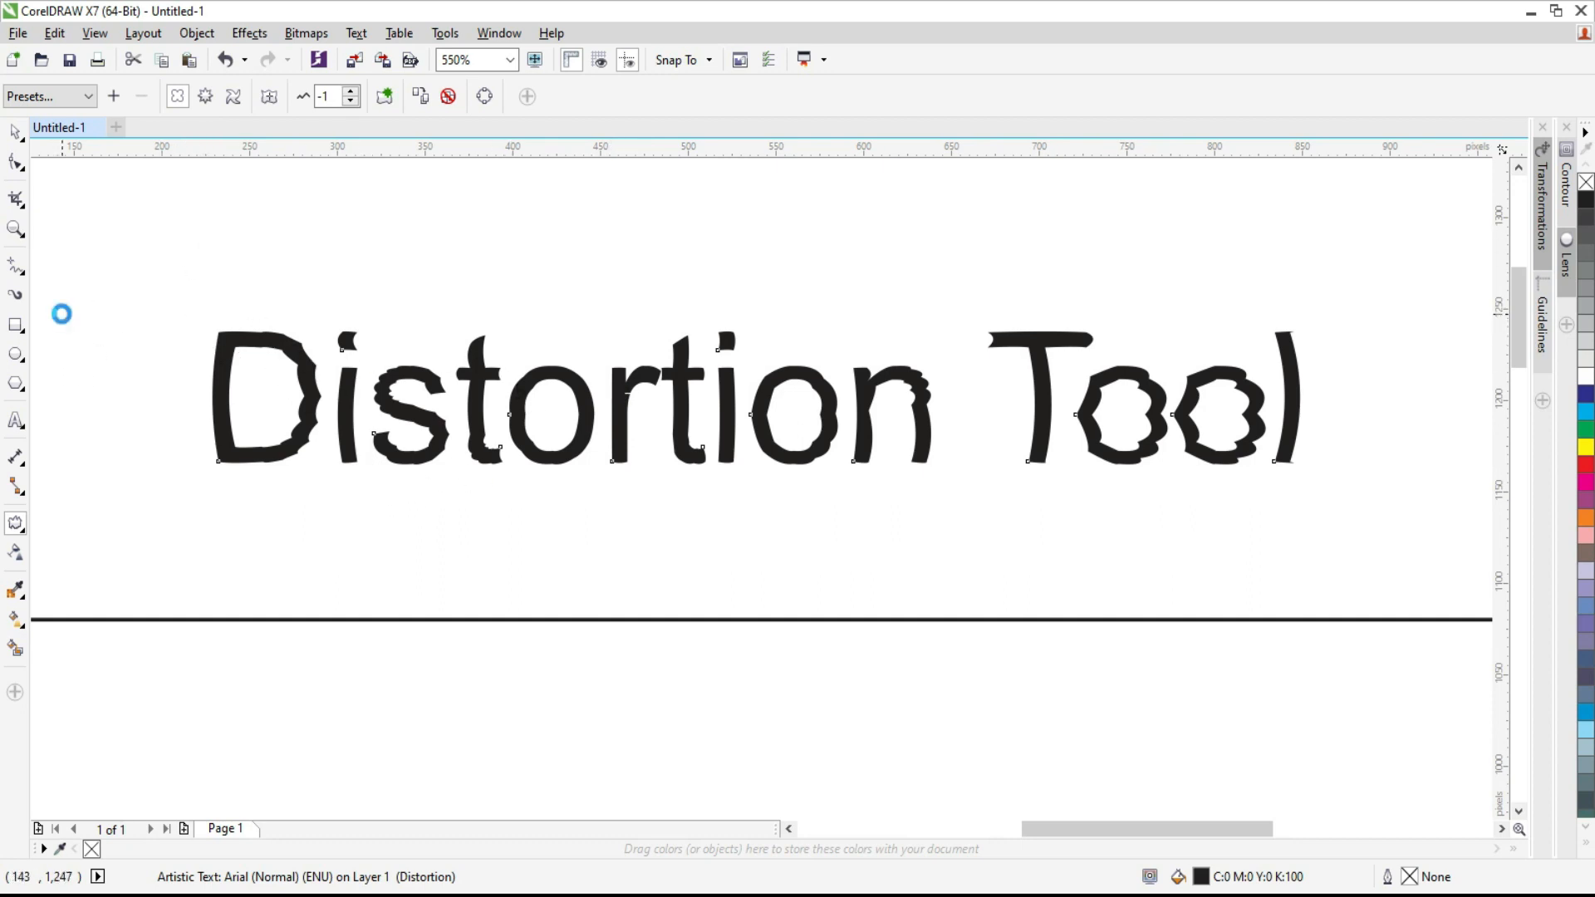
Undo the push and pull distortions on the text
key("ctrl+z")
key("ctrl+z")
key("ctrl+z")
key("ctrl+z")
key("ctrl+z")
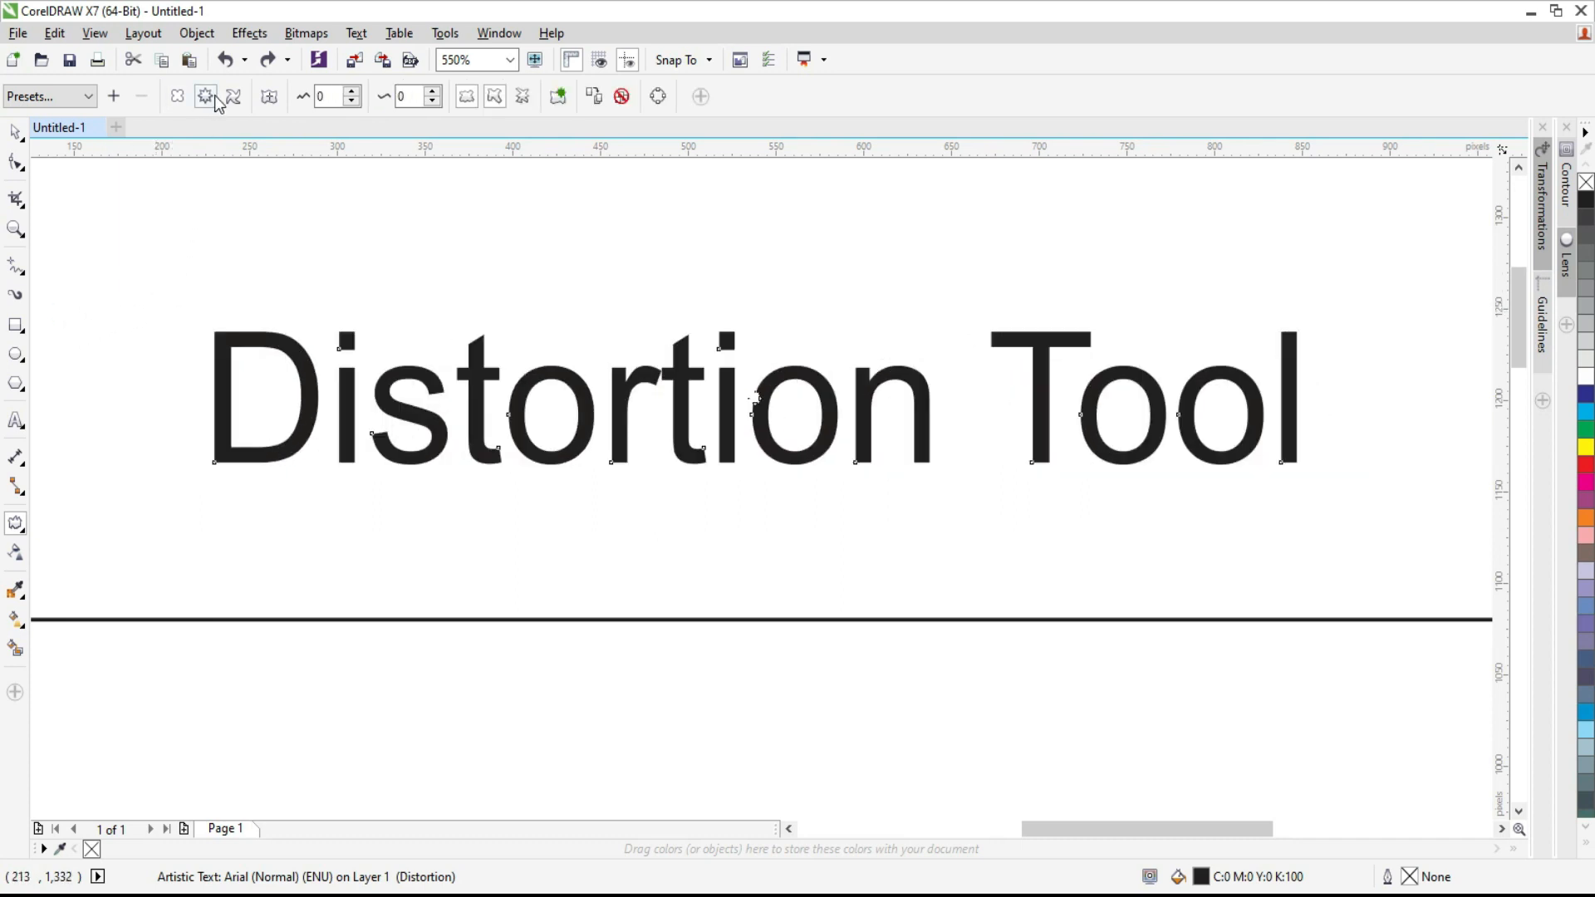
Apply a clockwise twister distortion of about 40 degrees from the middle of the text, and reduce its angle to 30 degrees
left_click(235, 97)
left_click_drag(625, 406, 666, 431)
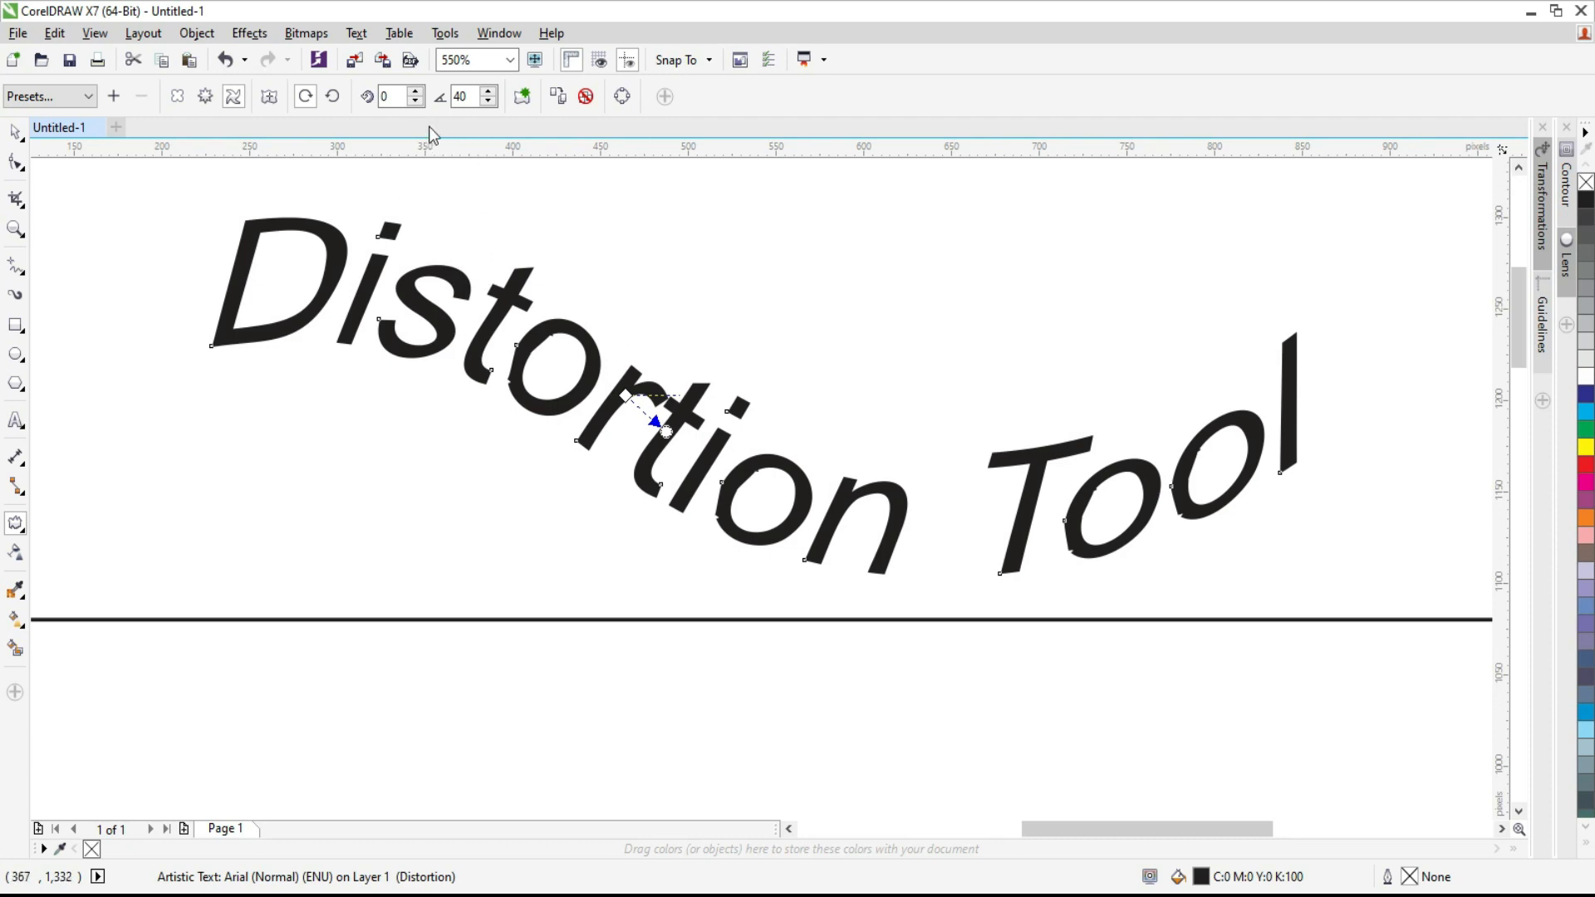
left_click(490, 102)
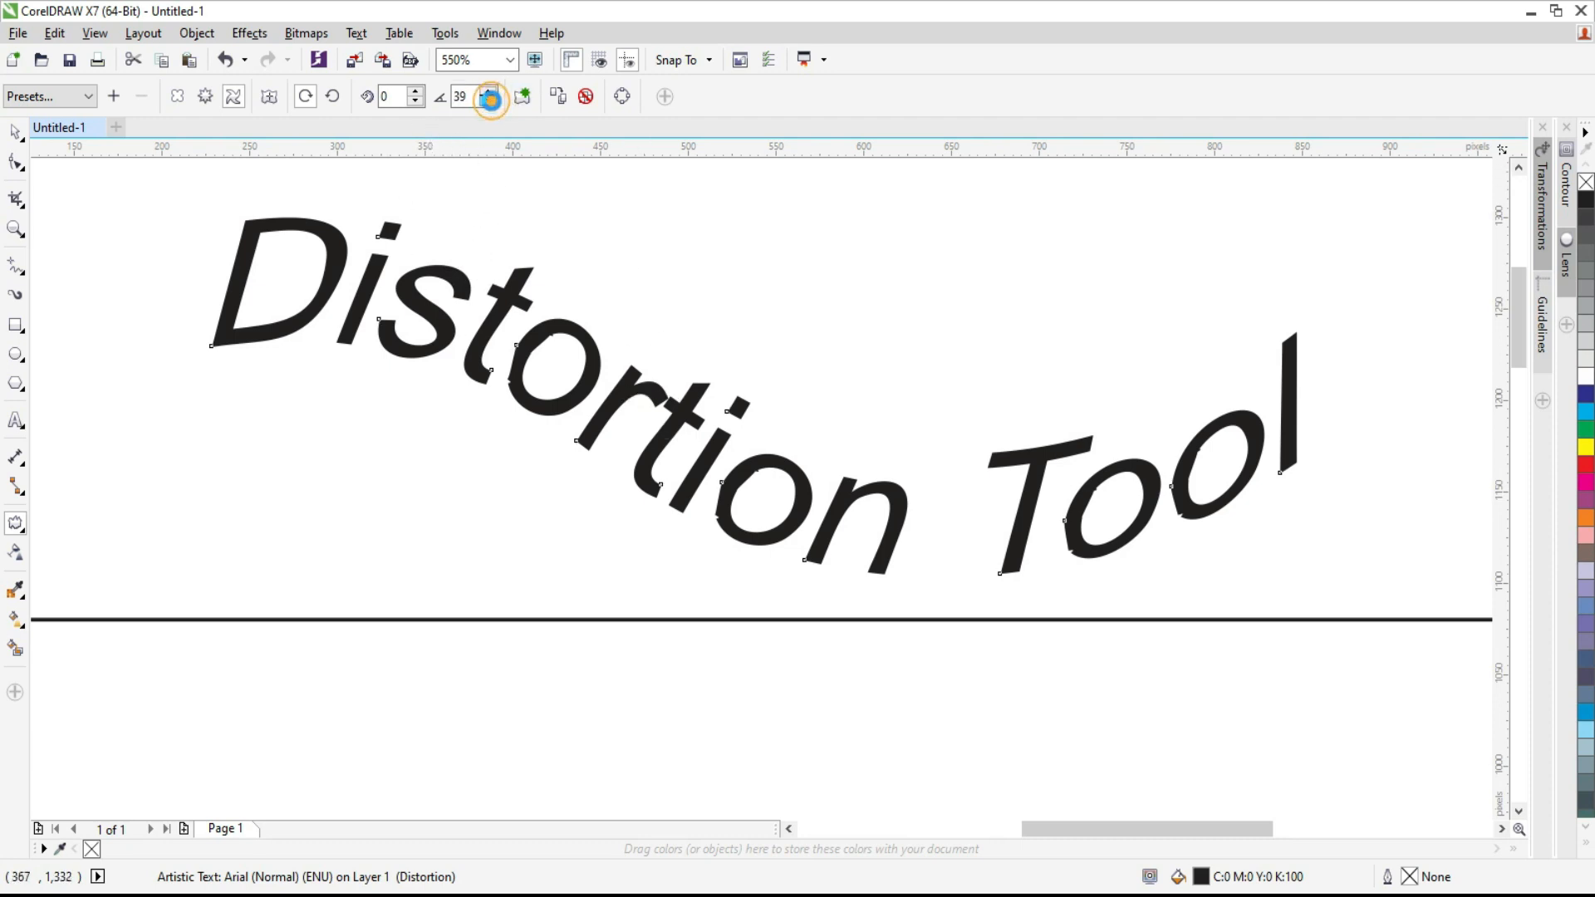
left_click(490, 101)
left_click(490, 102)
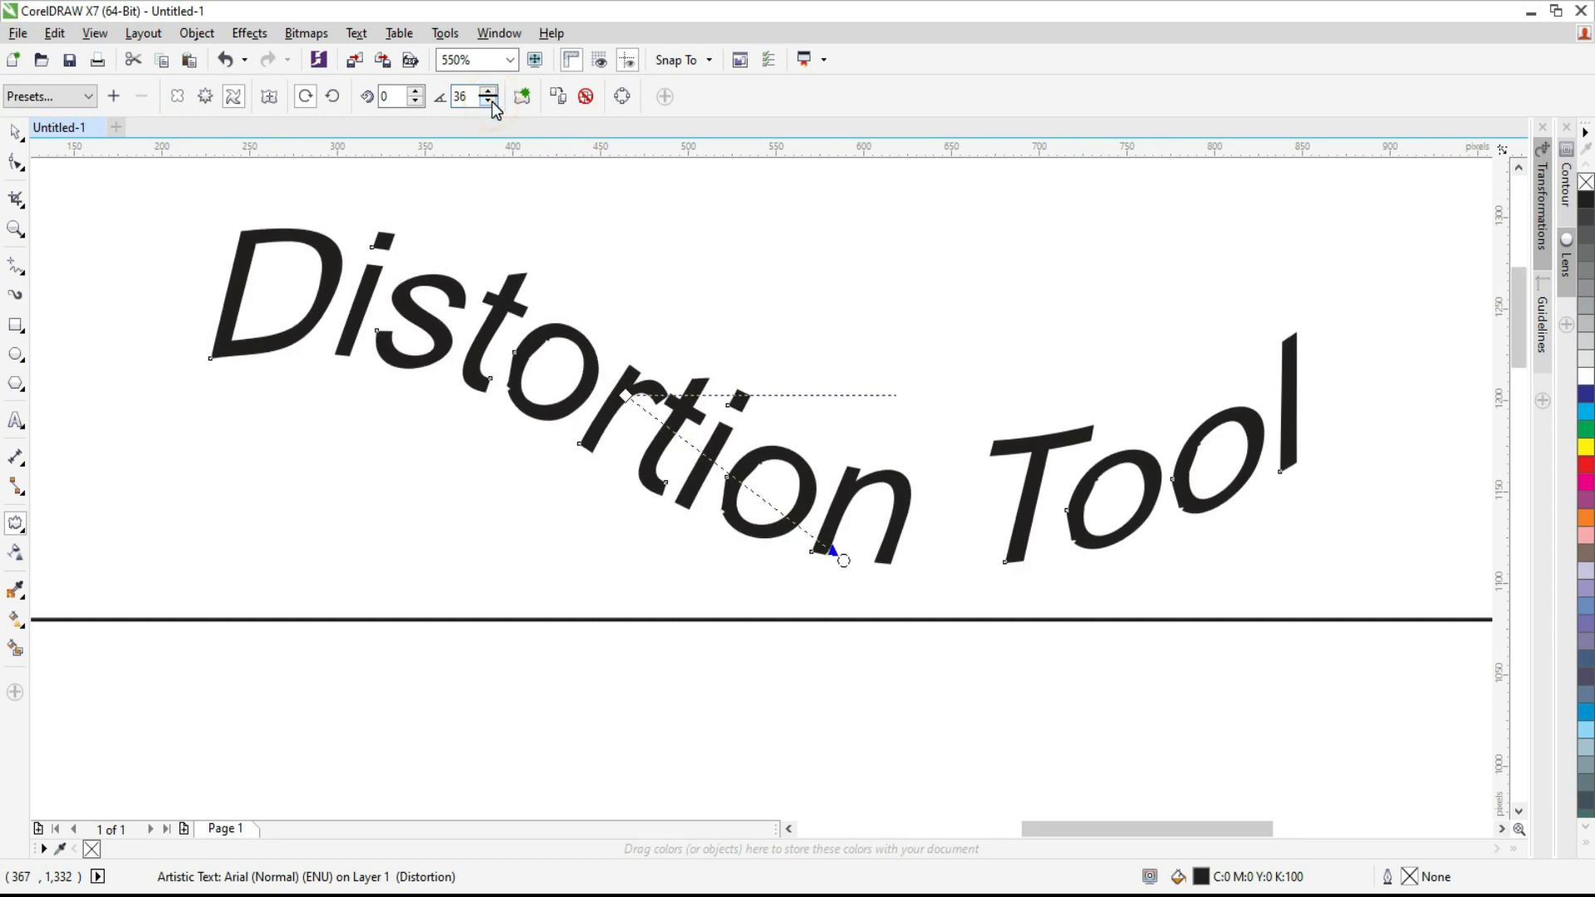
left_click(490, 101)
left_click(490, 102)
left_click(490, 102)
left_click(490, 102)
left_click(490, 101)
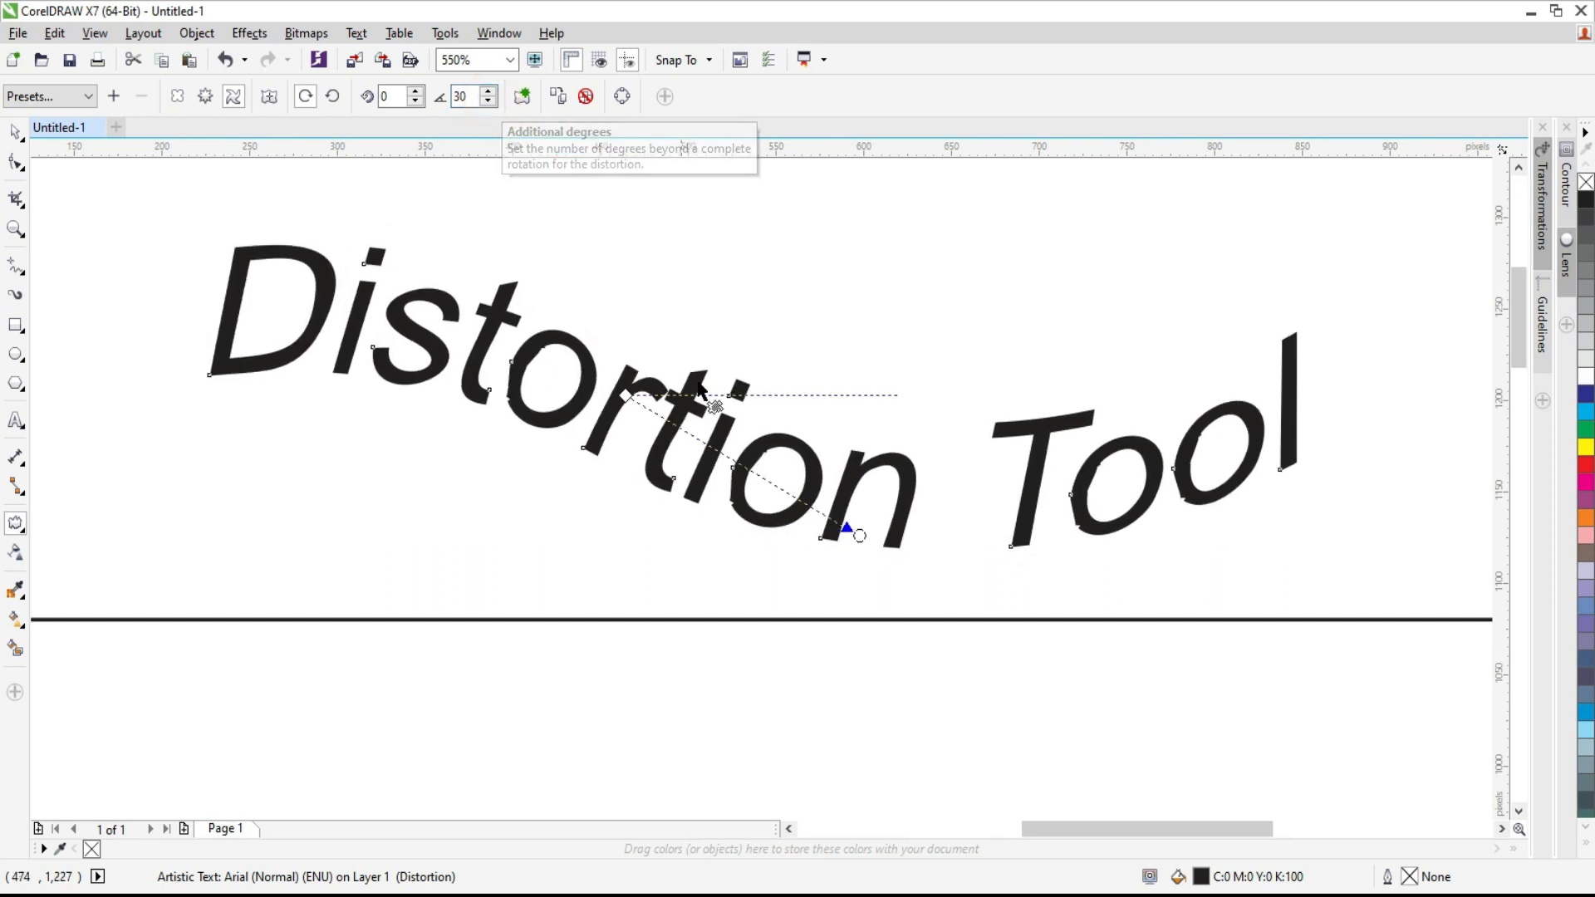
Reverse the text's twister distortion to counterclockwise at about 25 degrees, and deselect the text
left_click_drag(854, 534, 781, 237)
mouse_move(803, 297)
left_mouse_down()
mouse_move(813, 363)
mouse_move(815, 297)
left_mouse_up()
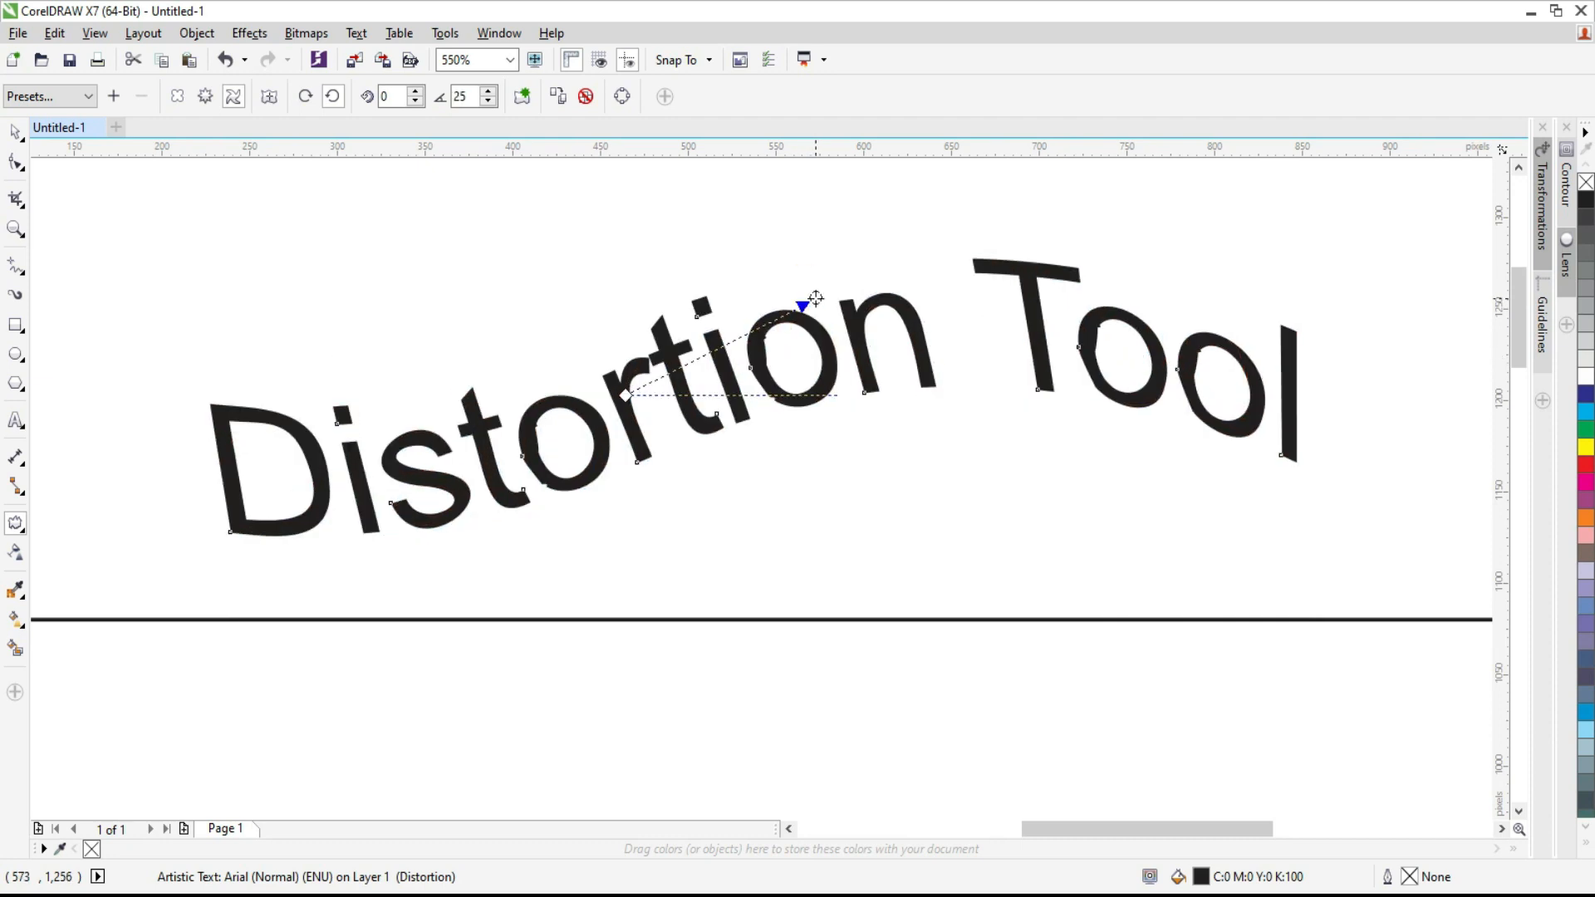
left_click(20, 138)
key("F4")
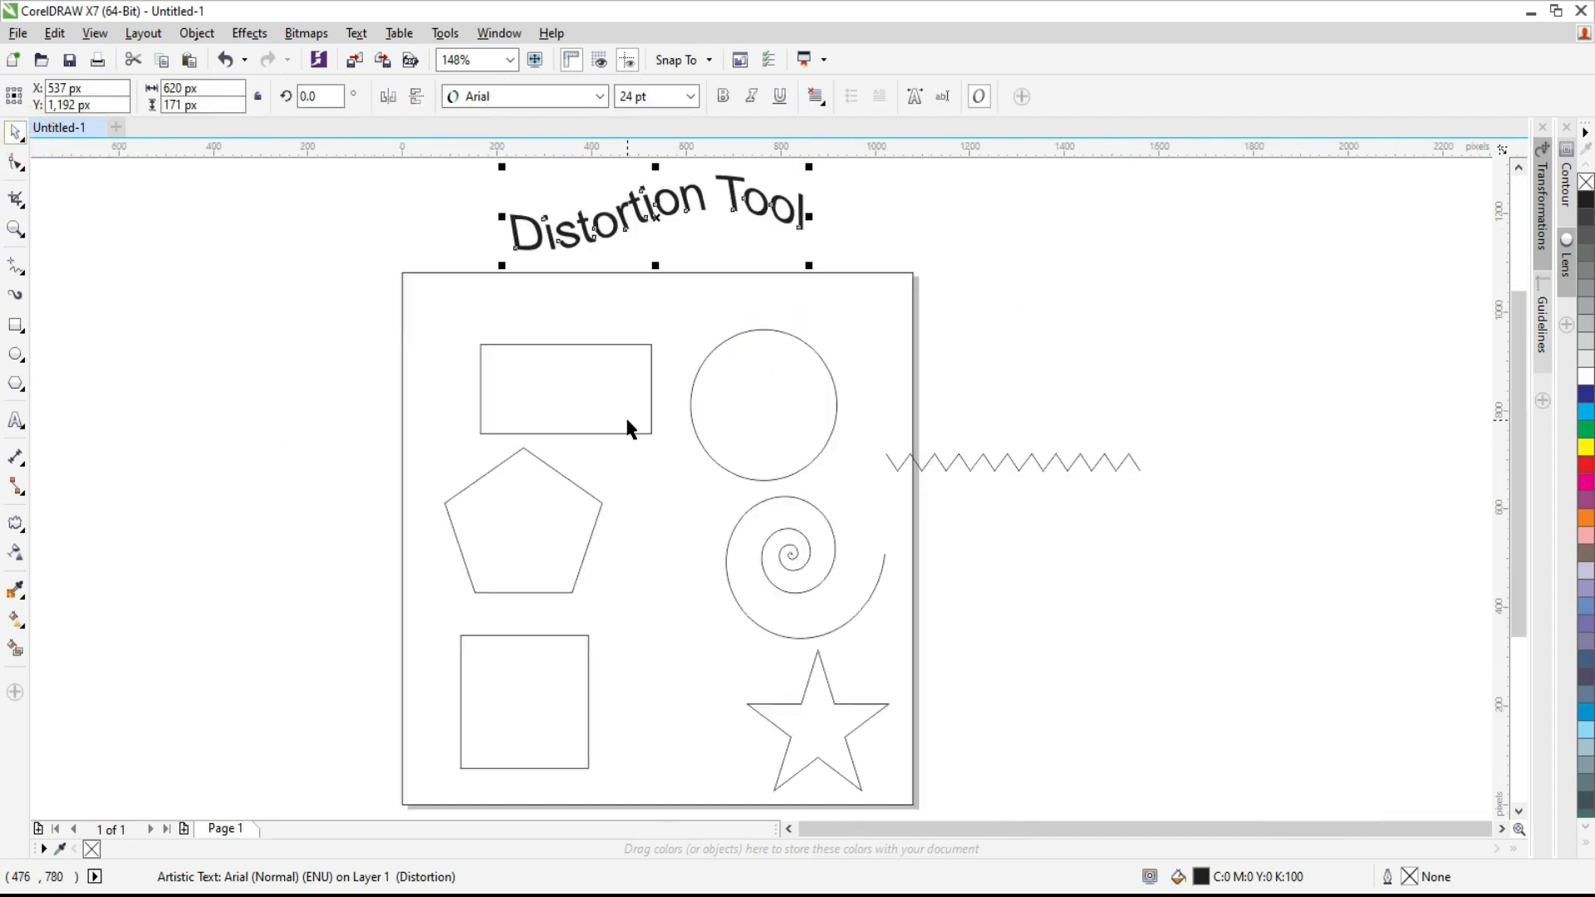
left_click(1018, 324)
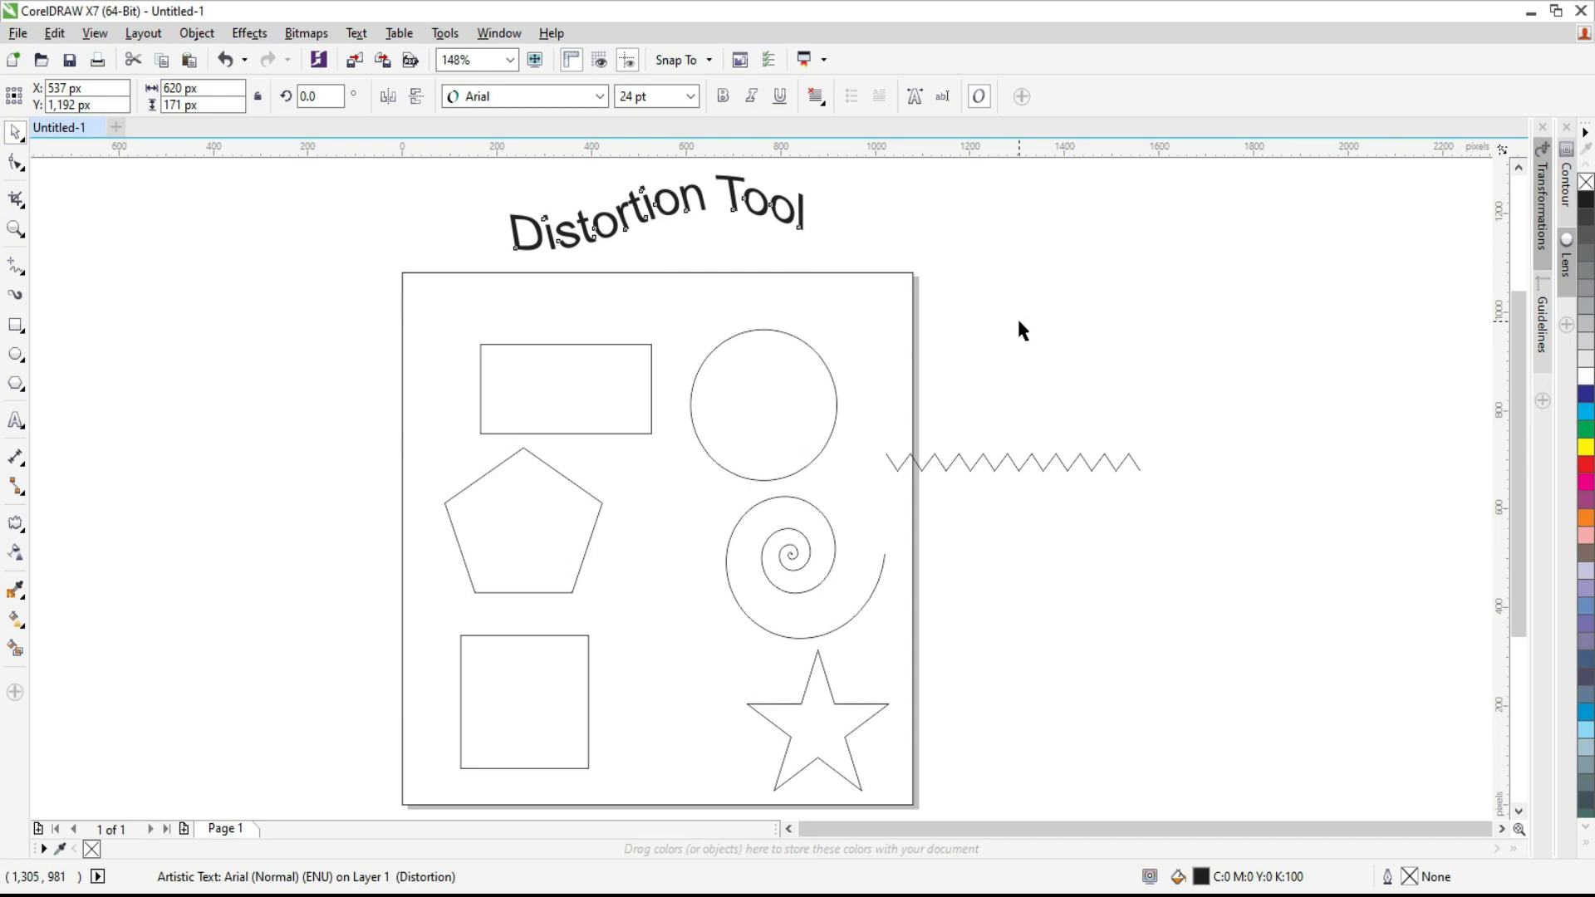
Move the rectangle and the circle closer to the page's upper edge
left_click(589, 375)
left_click_drag(569, 371, 545, 345)
left_click(772, 363)
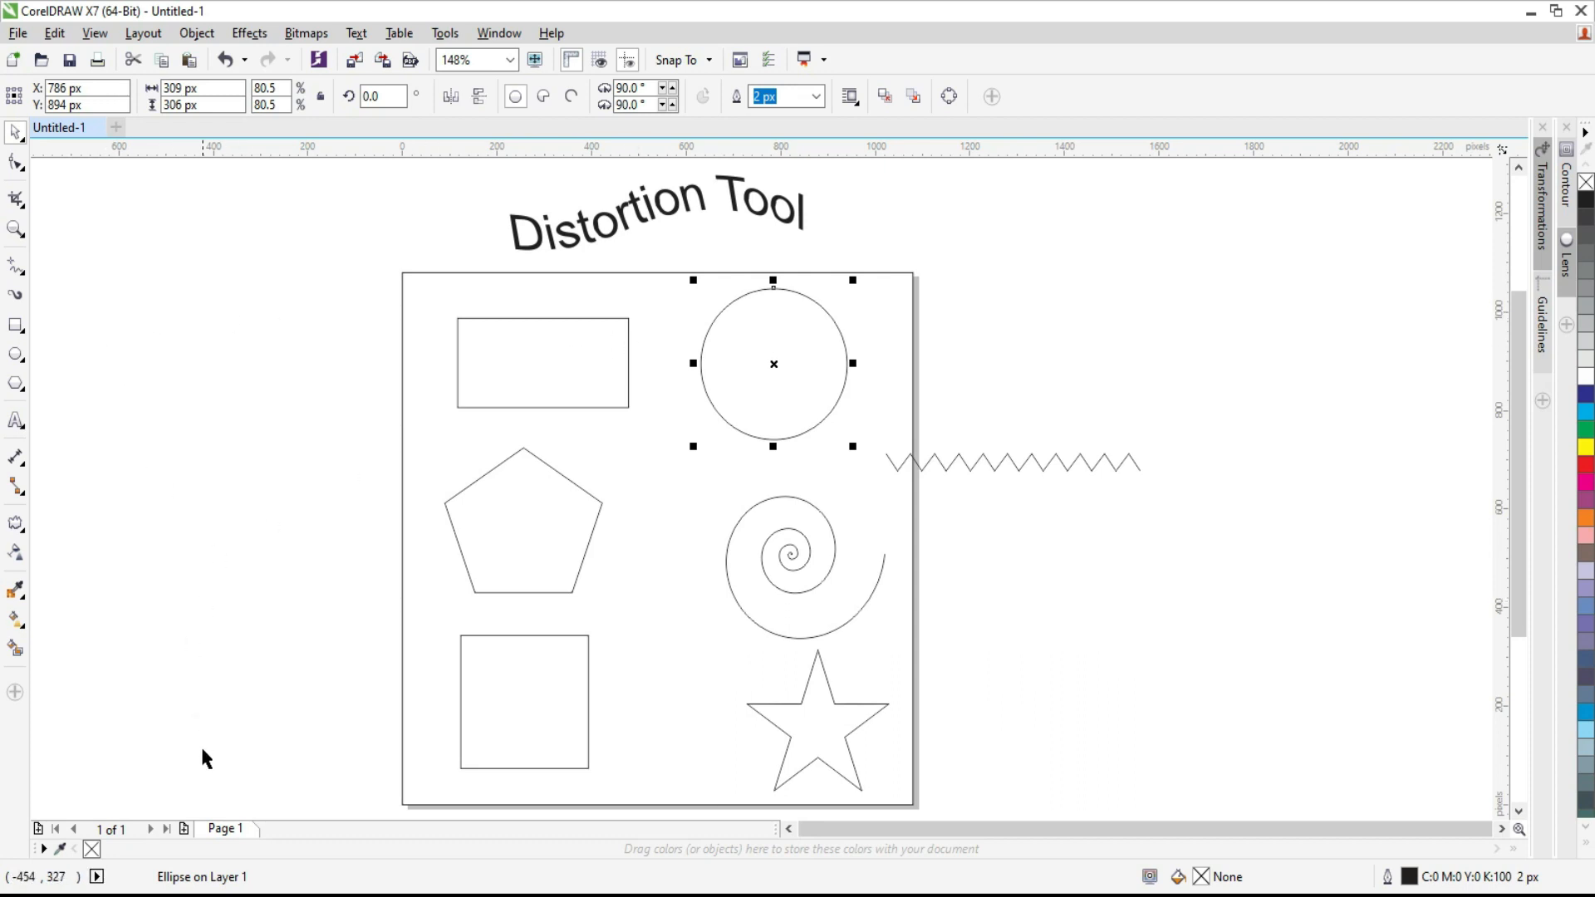
Add a second page and delete the curved "Distortion Tool" text above it
left_click(184, 828)
left_click(676, 201)
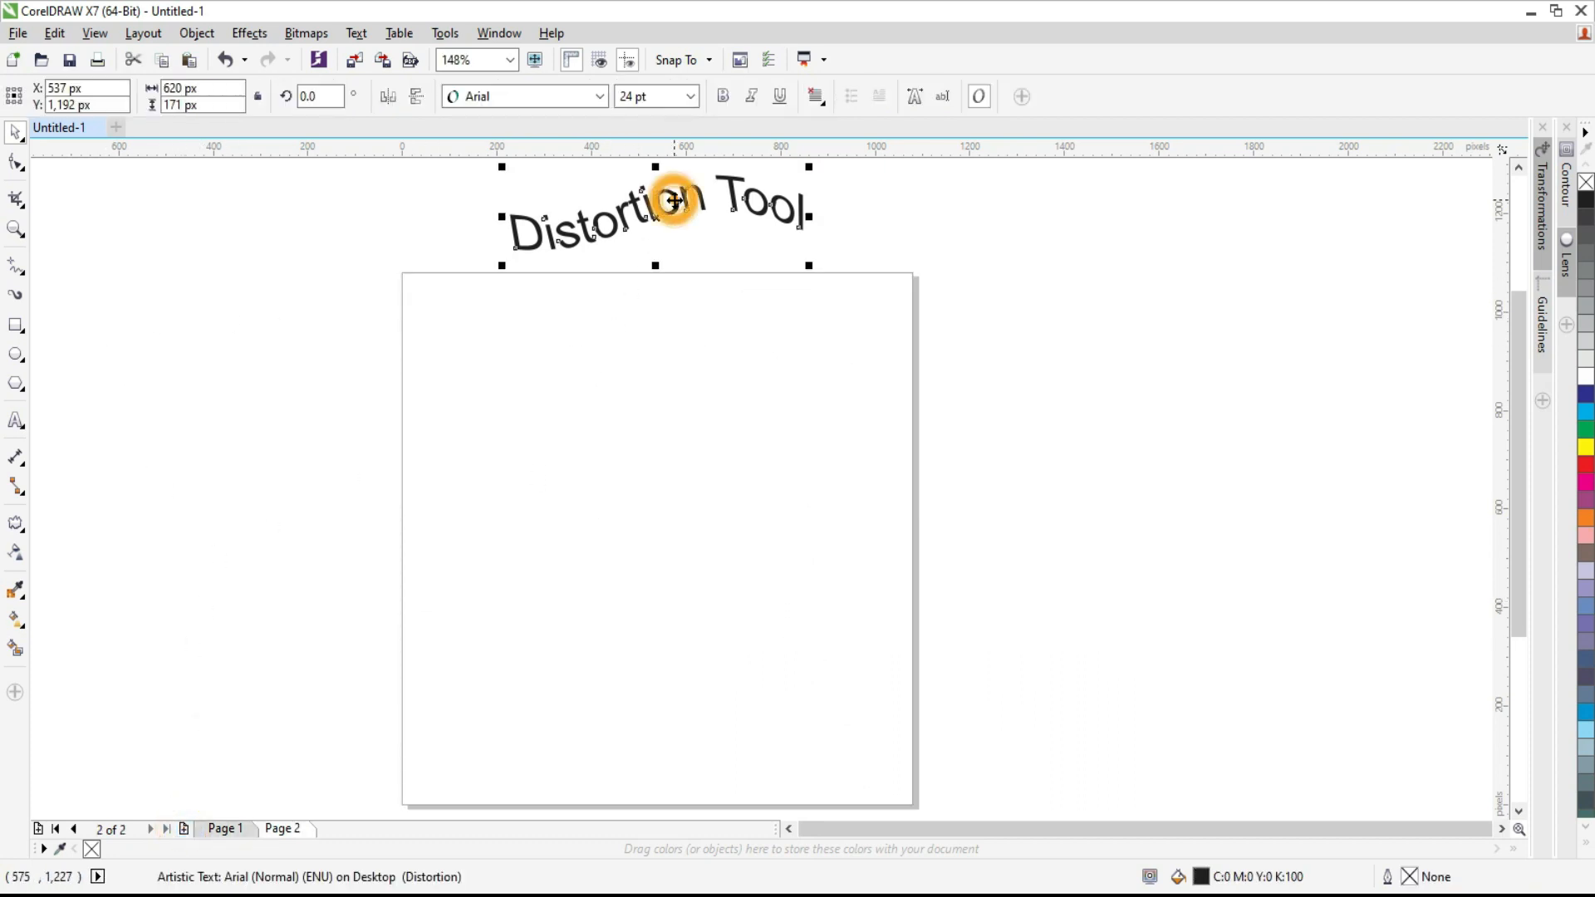
key("Delete")
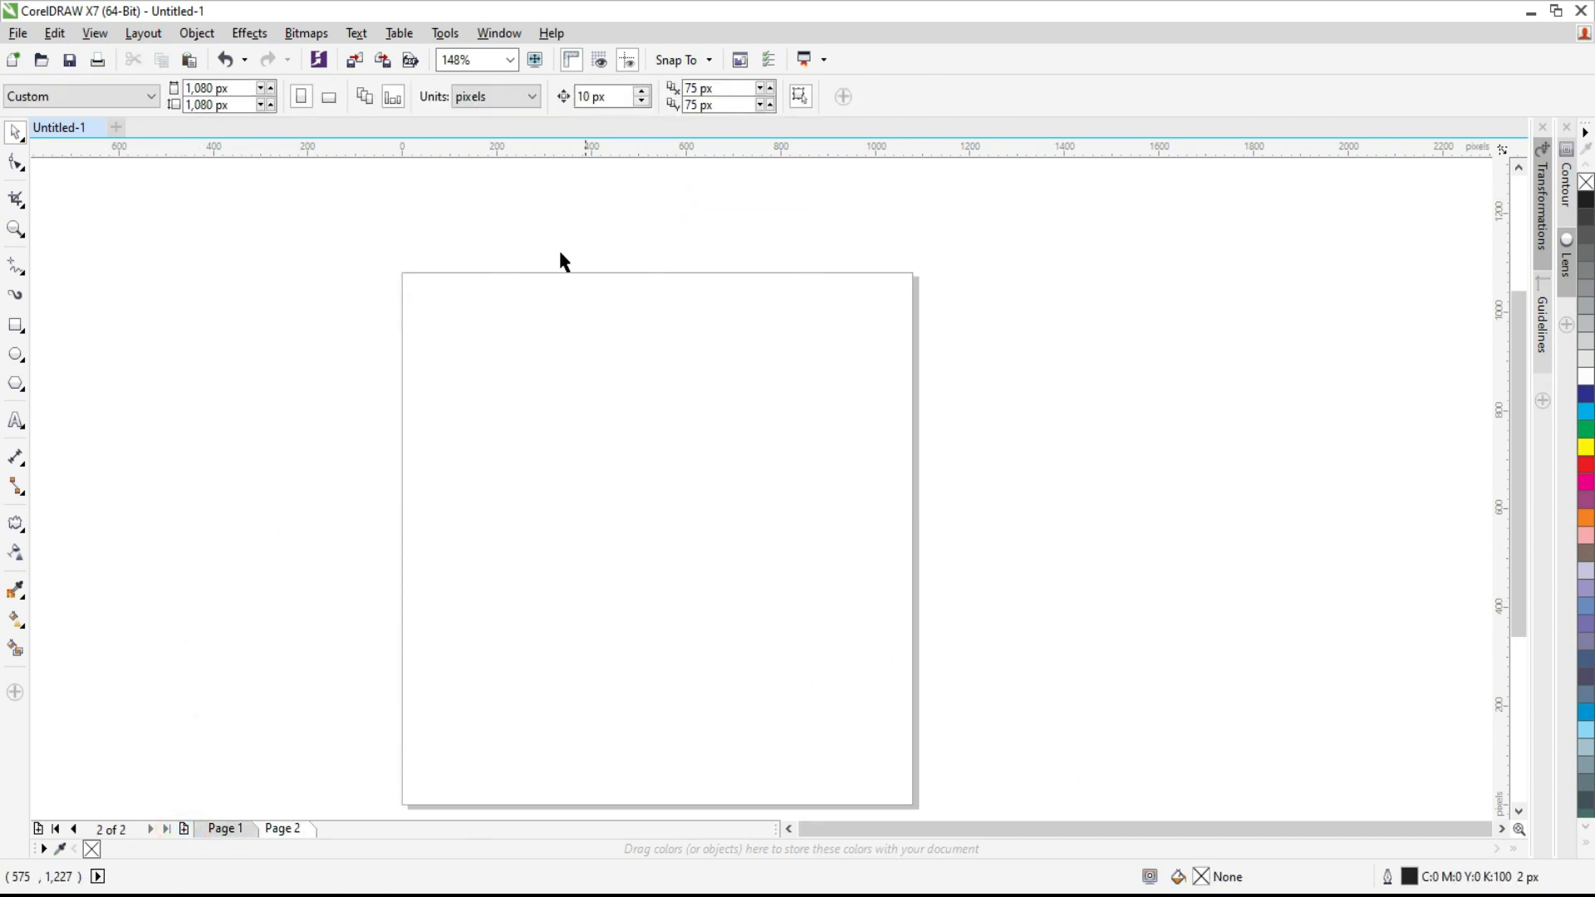
Create a 1,080 by 1,080 px rectangle covering Page 2, lock it in place, and deselect everything
double_click(17, 325)
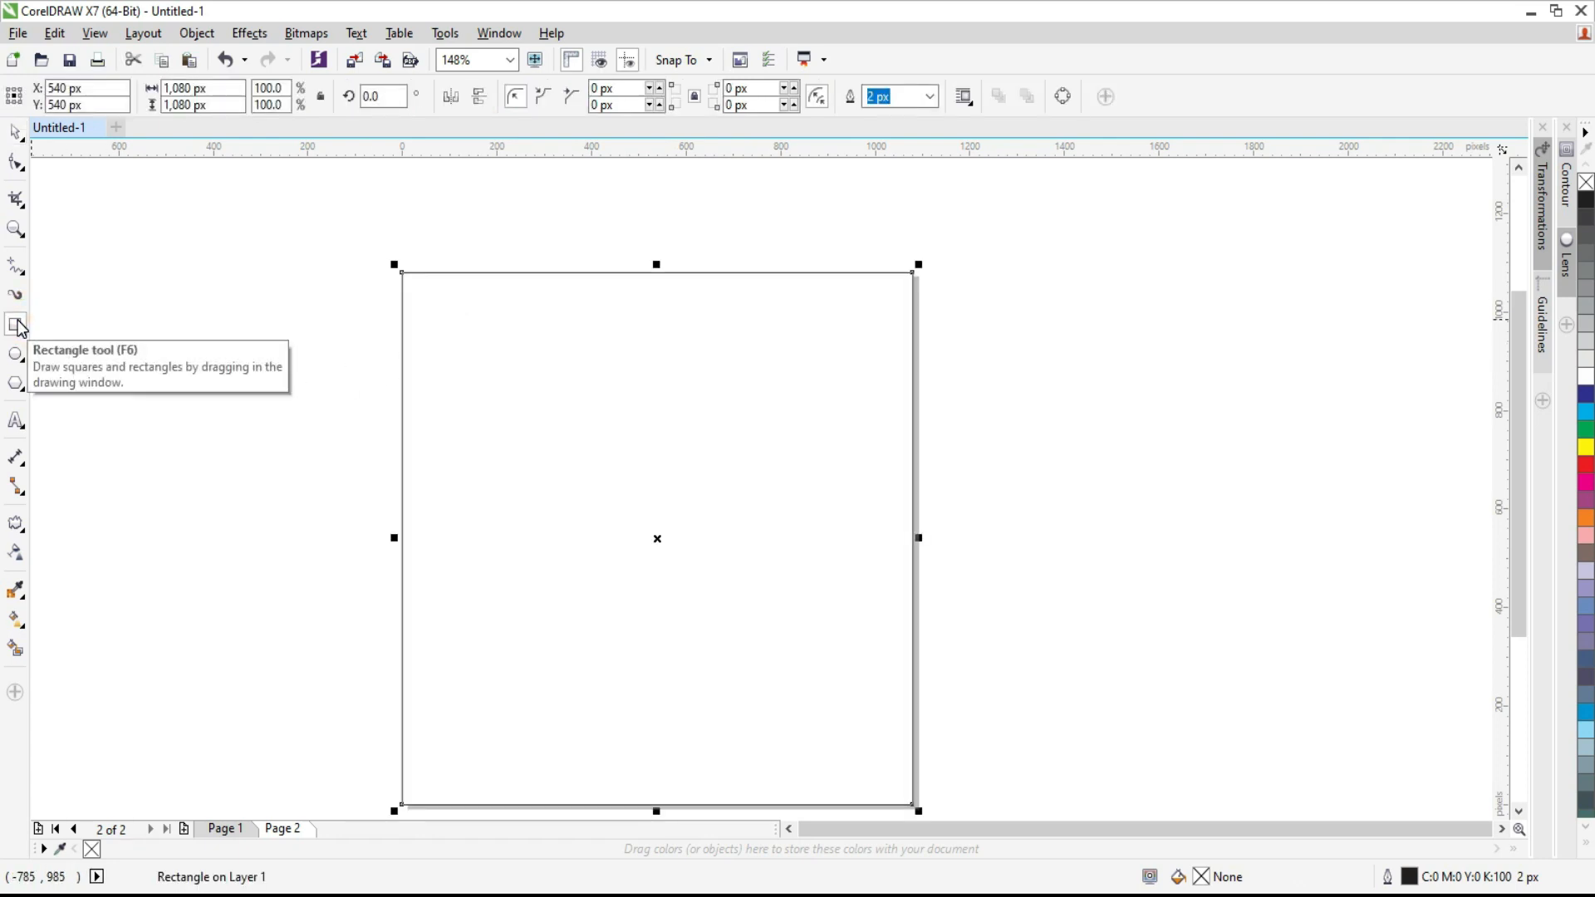
key("F4")
key("space")
right_click(563, 401)
left_click(646, 603)
left_click(285, 484)
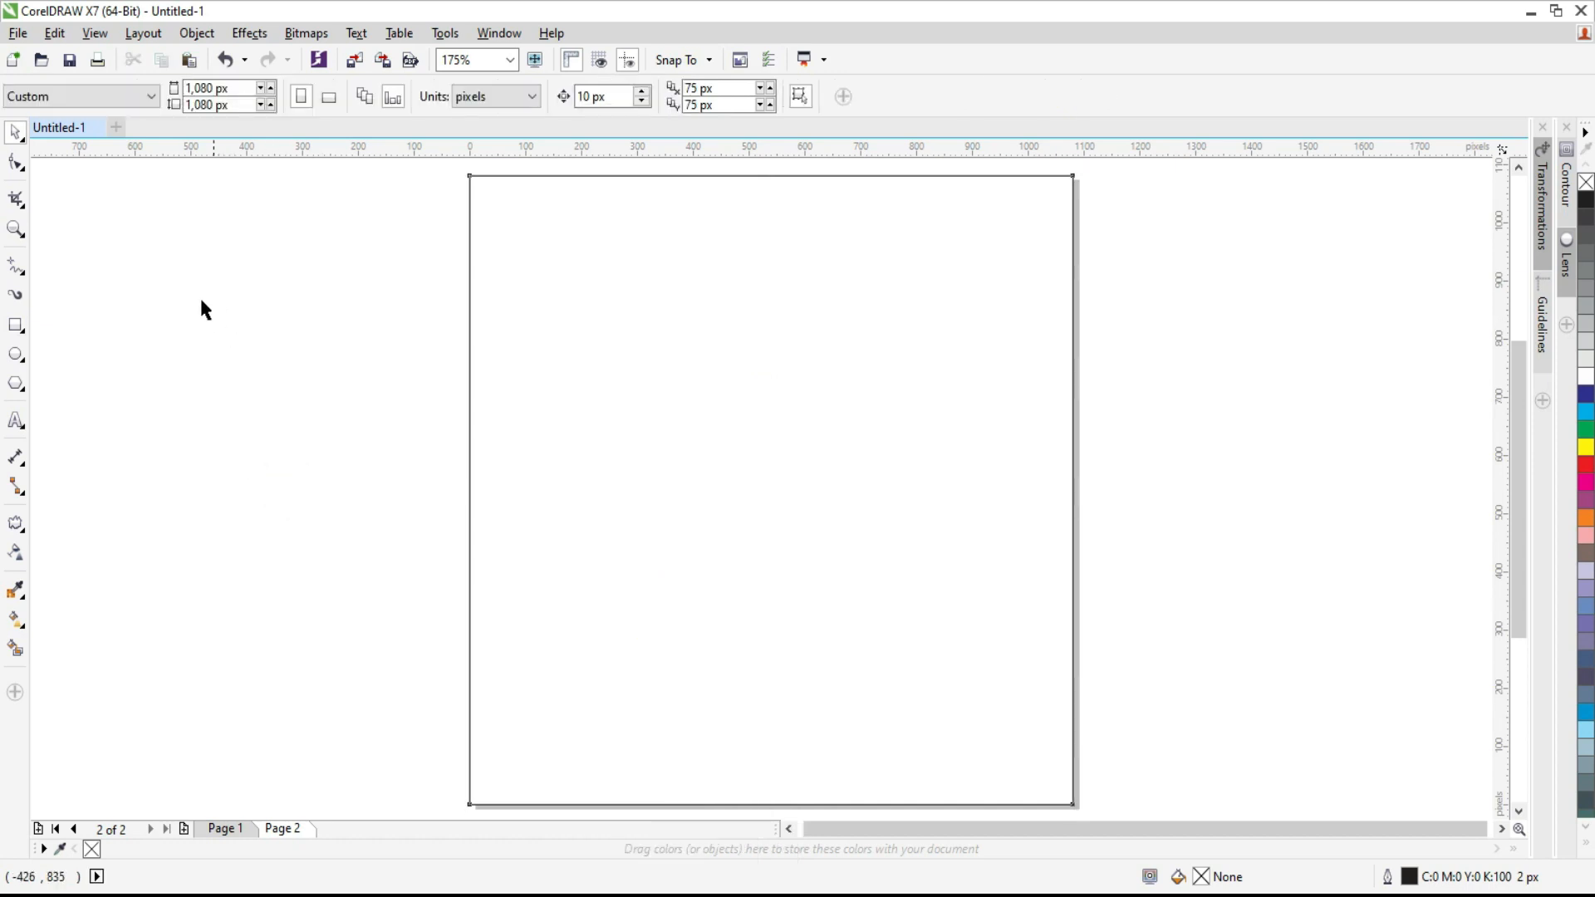
Add the artistic text "Corel Draw" in 24 pt Arial inside the page-sized rectangle
left_click(20, 426)
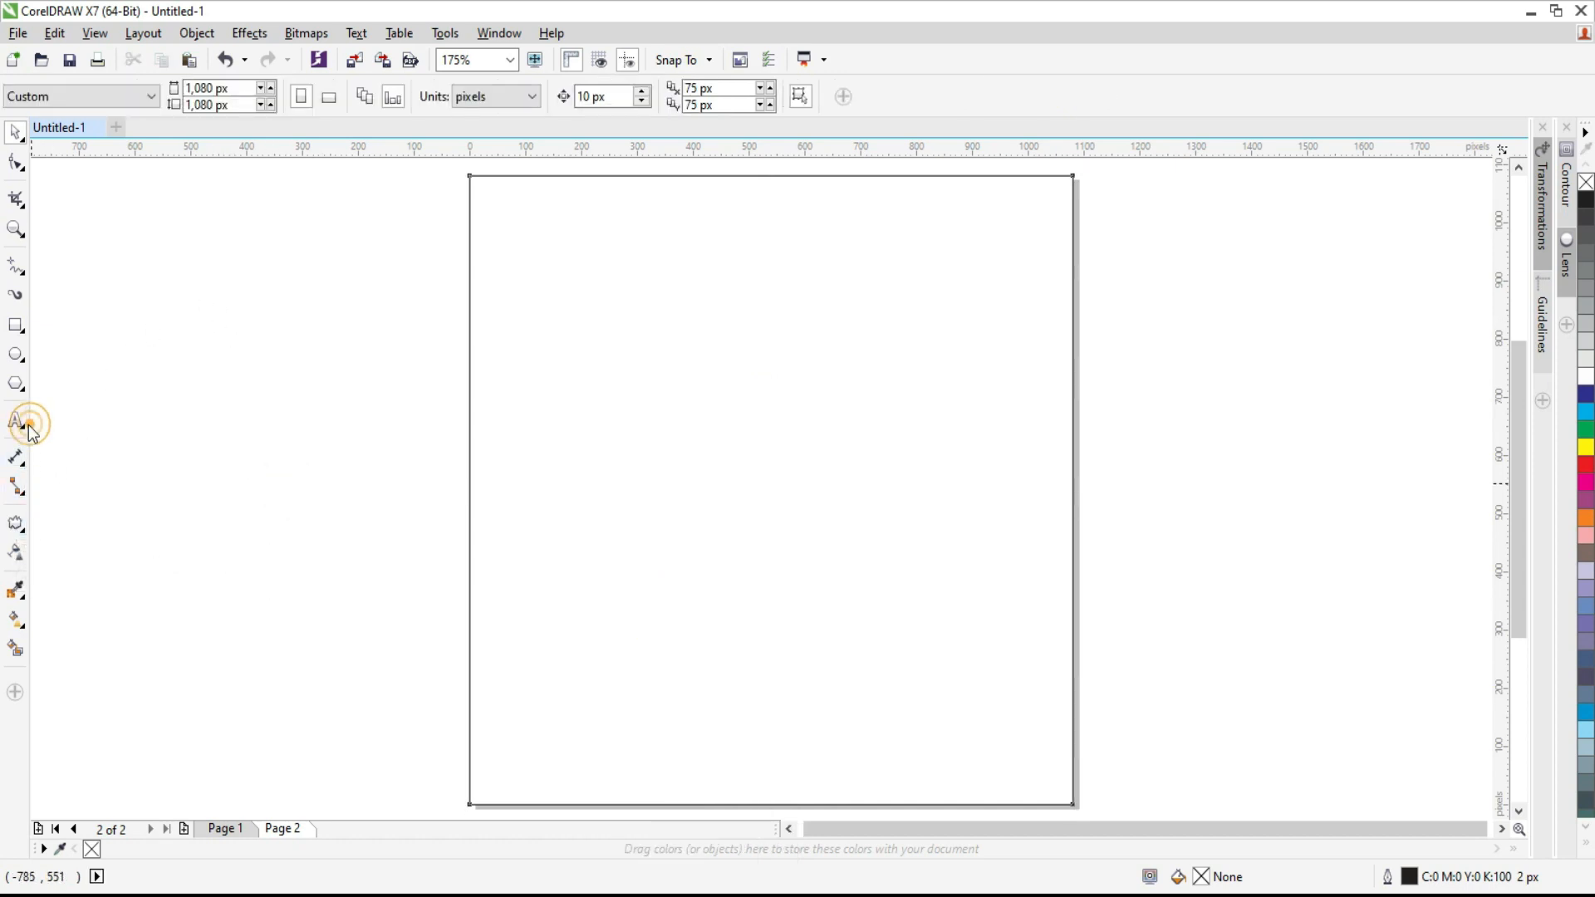
left_click(612, 446)
type("Cor")
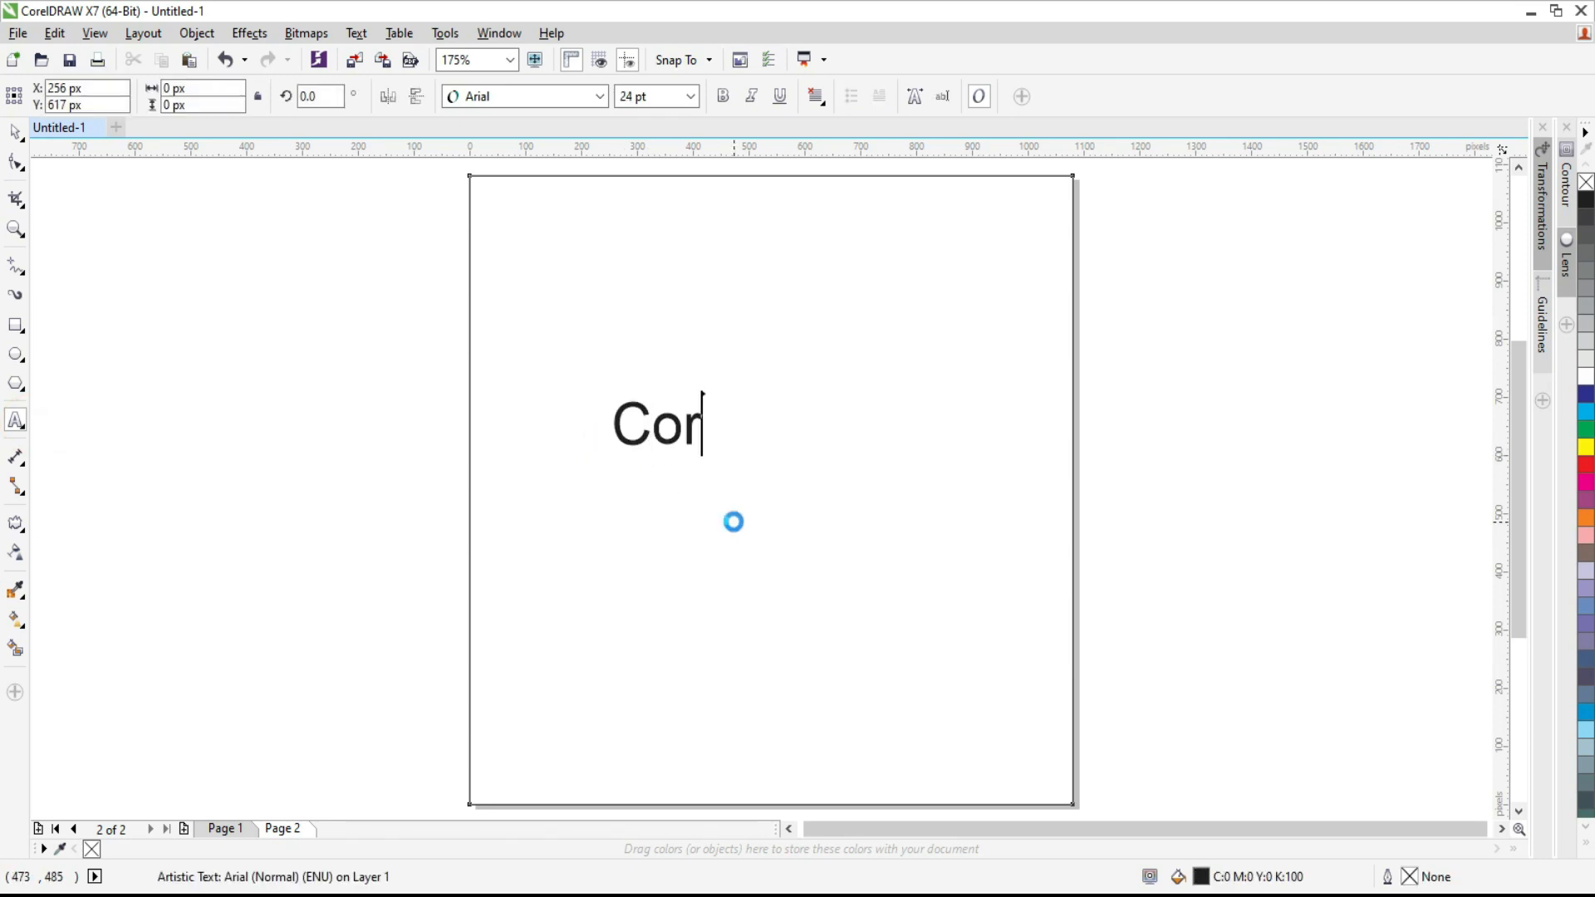
type("el Draw")
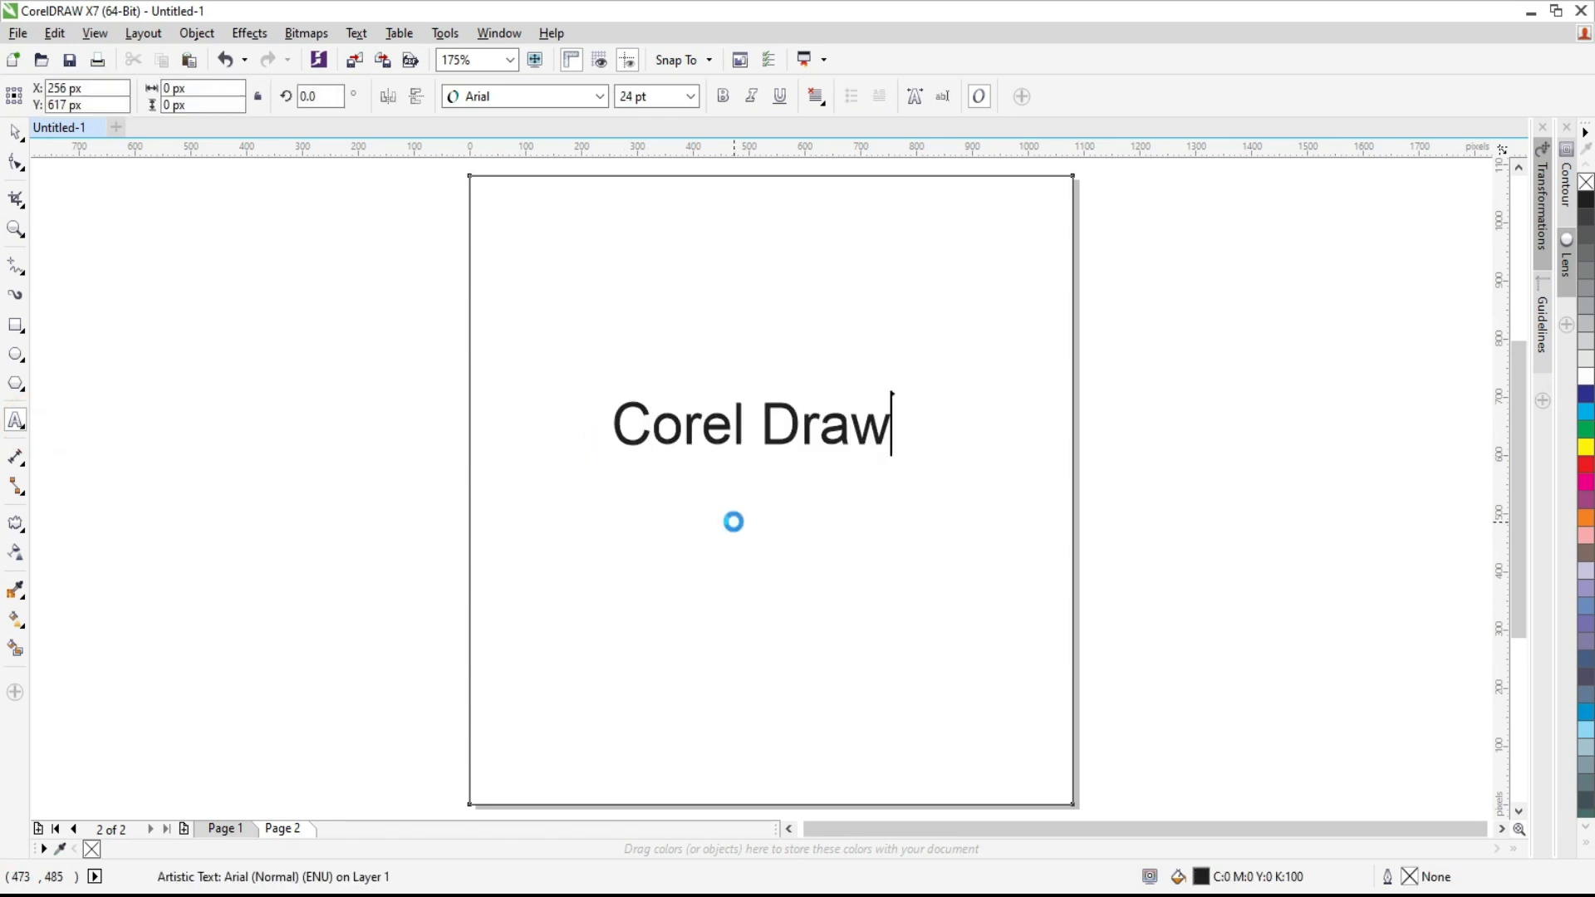
Enlarge the "Corel Draw" text to about 36.6 pt, roughly 754 px wide, and move it closer to the page's middle
key("ctrl+space")
left_click_drag(900, 391, 1029, 321)
left_click_drag(853, 408, 814, 440)
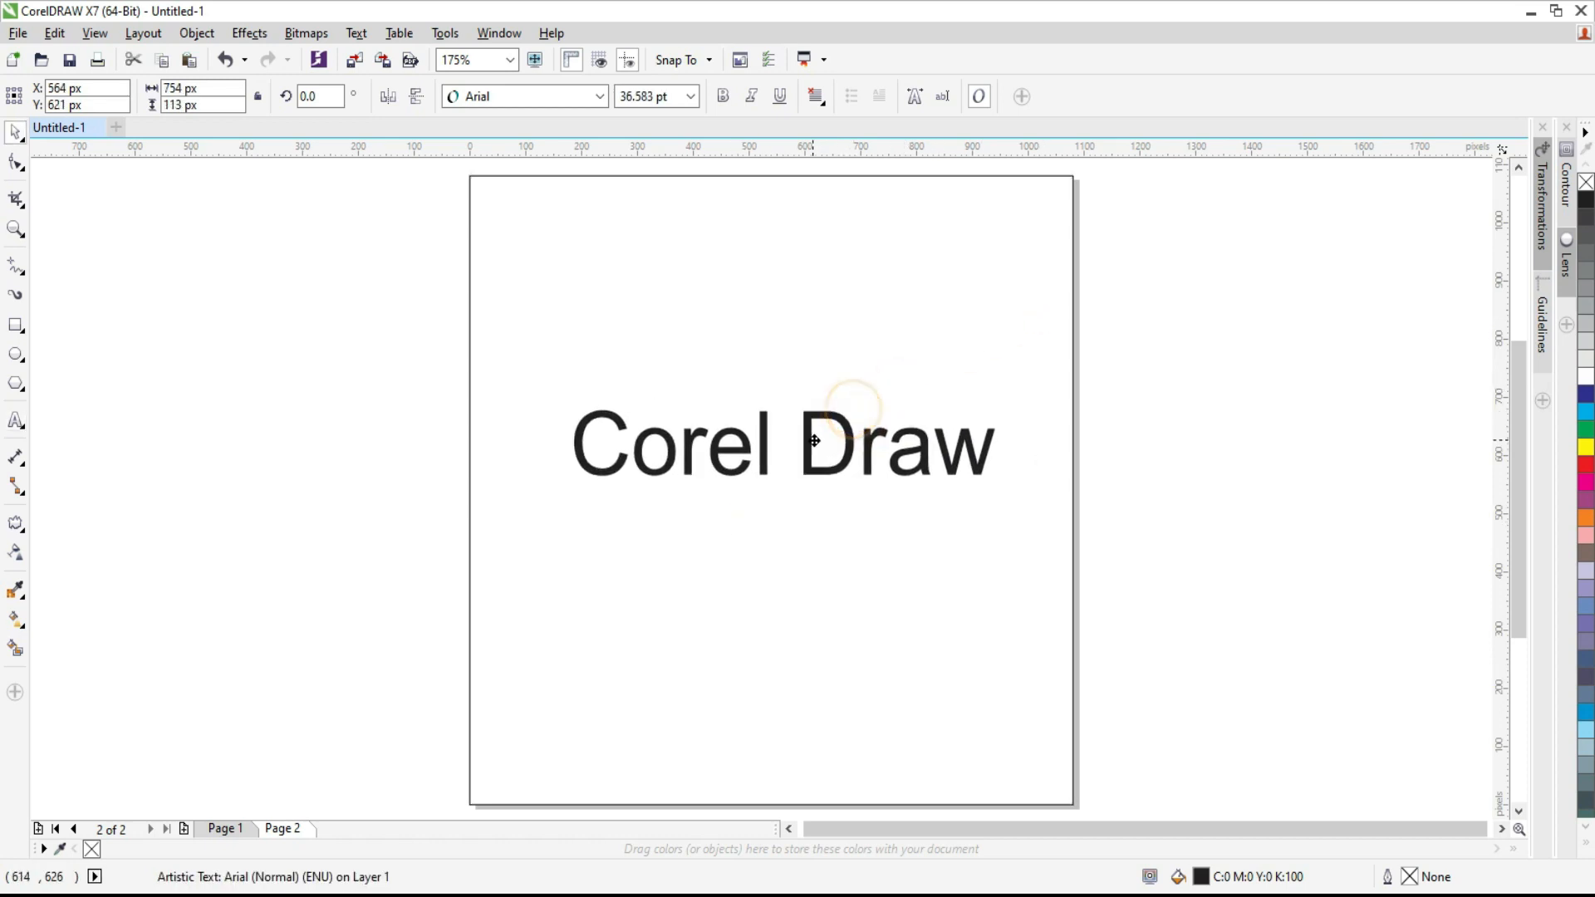
Move the "Corel Draw" text slightly down and extrude it toward a vanishing point below and left of its centre, about -204 px, -98 px
left_click(17, 525)
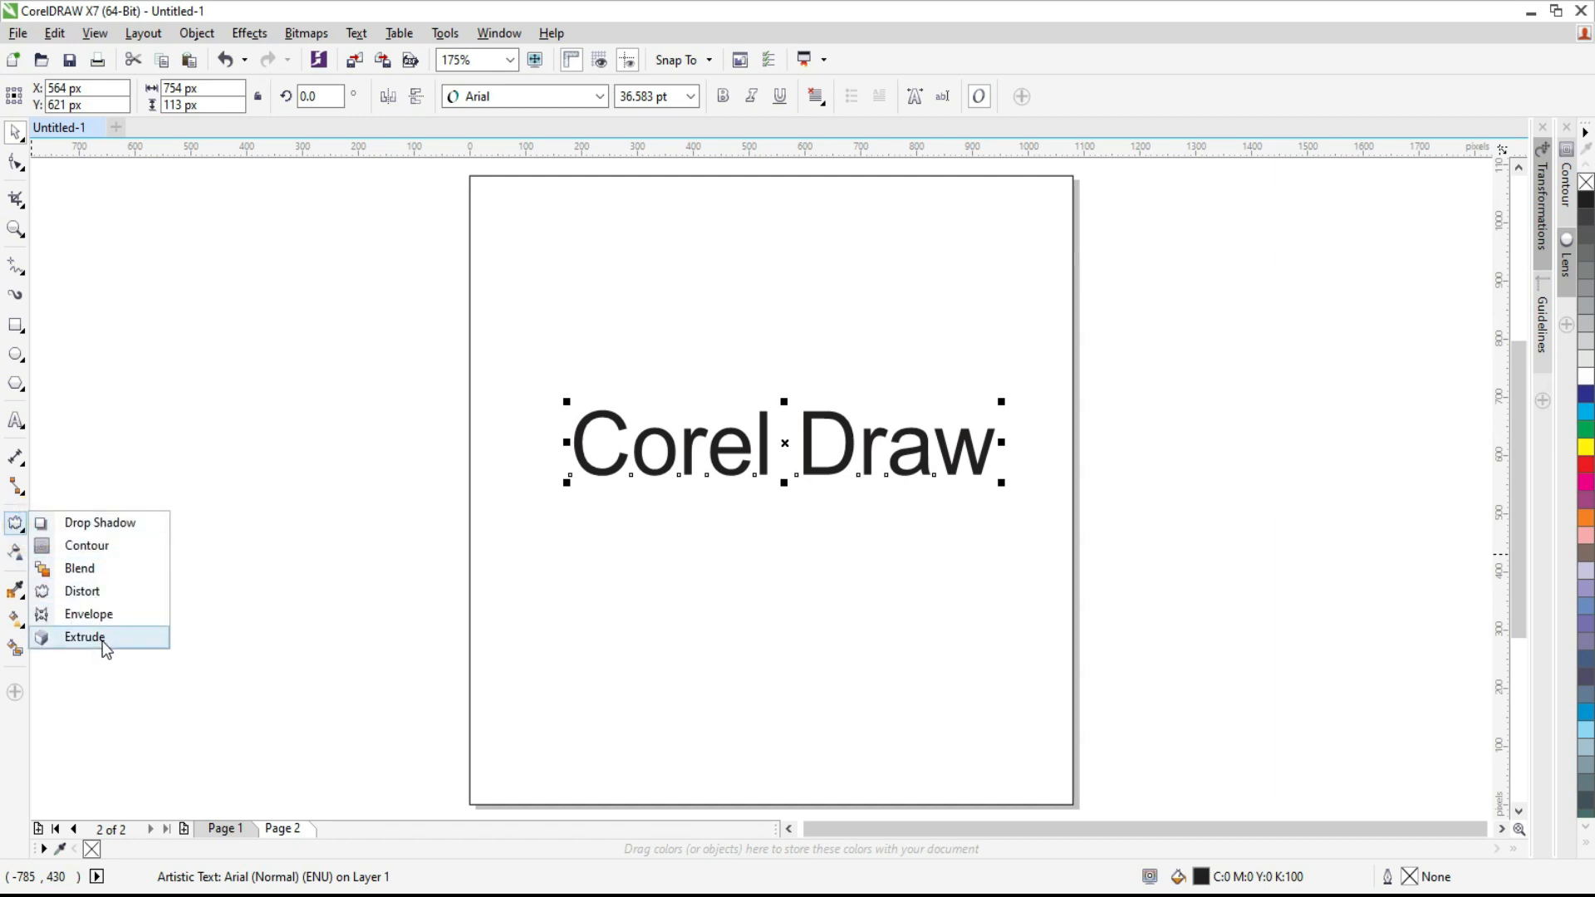
left_click(117, 639)
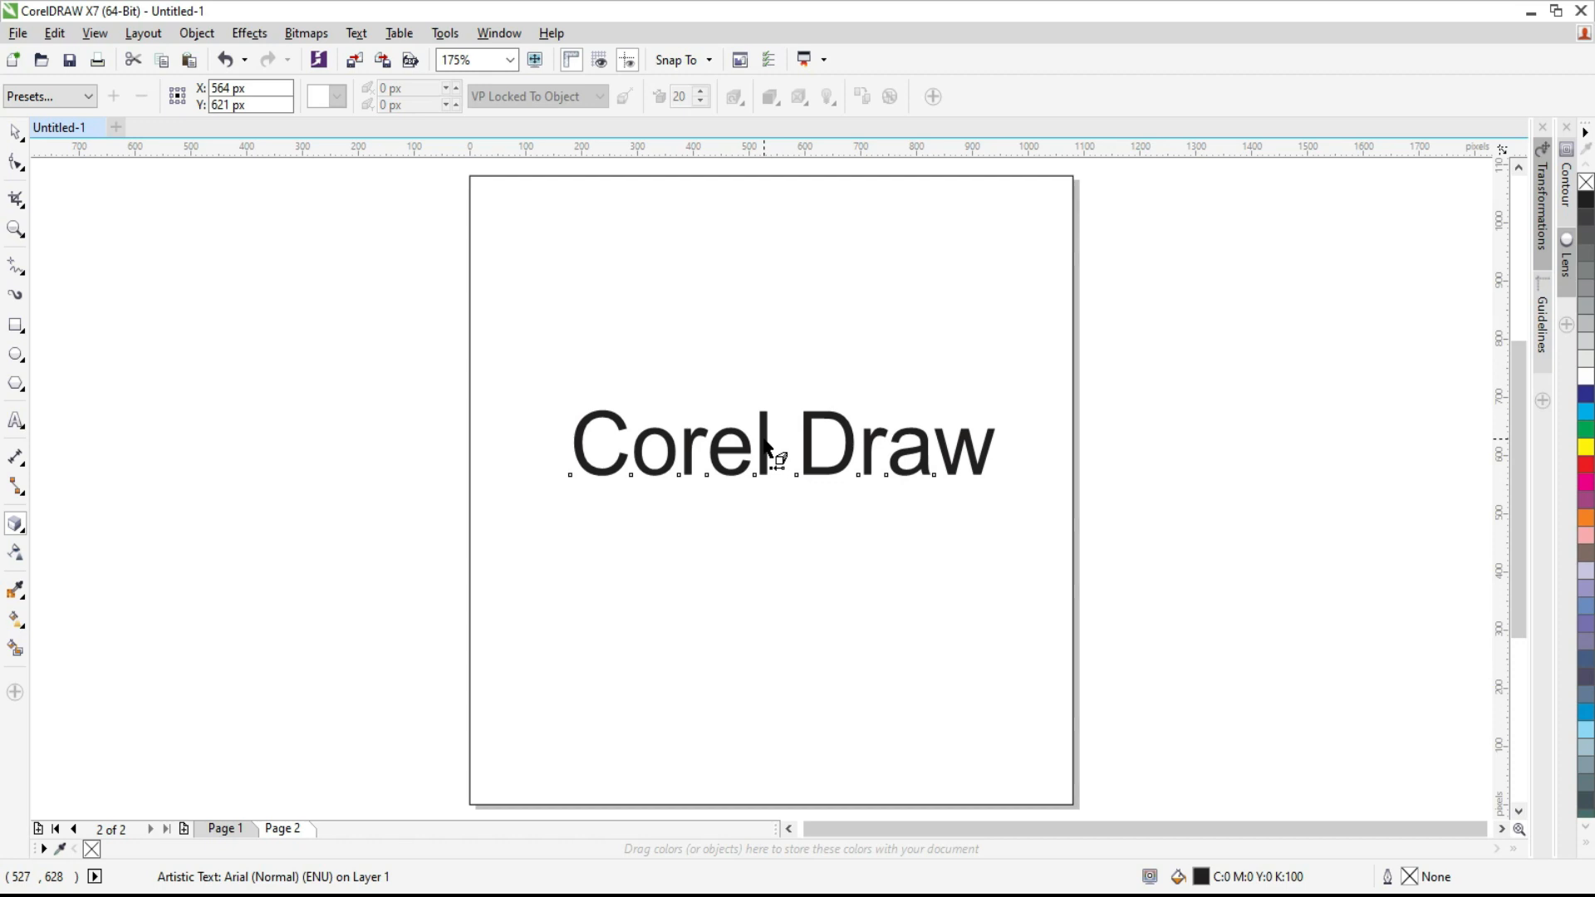
key("z")
left_click_drag(516, 353, 1135, 612)
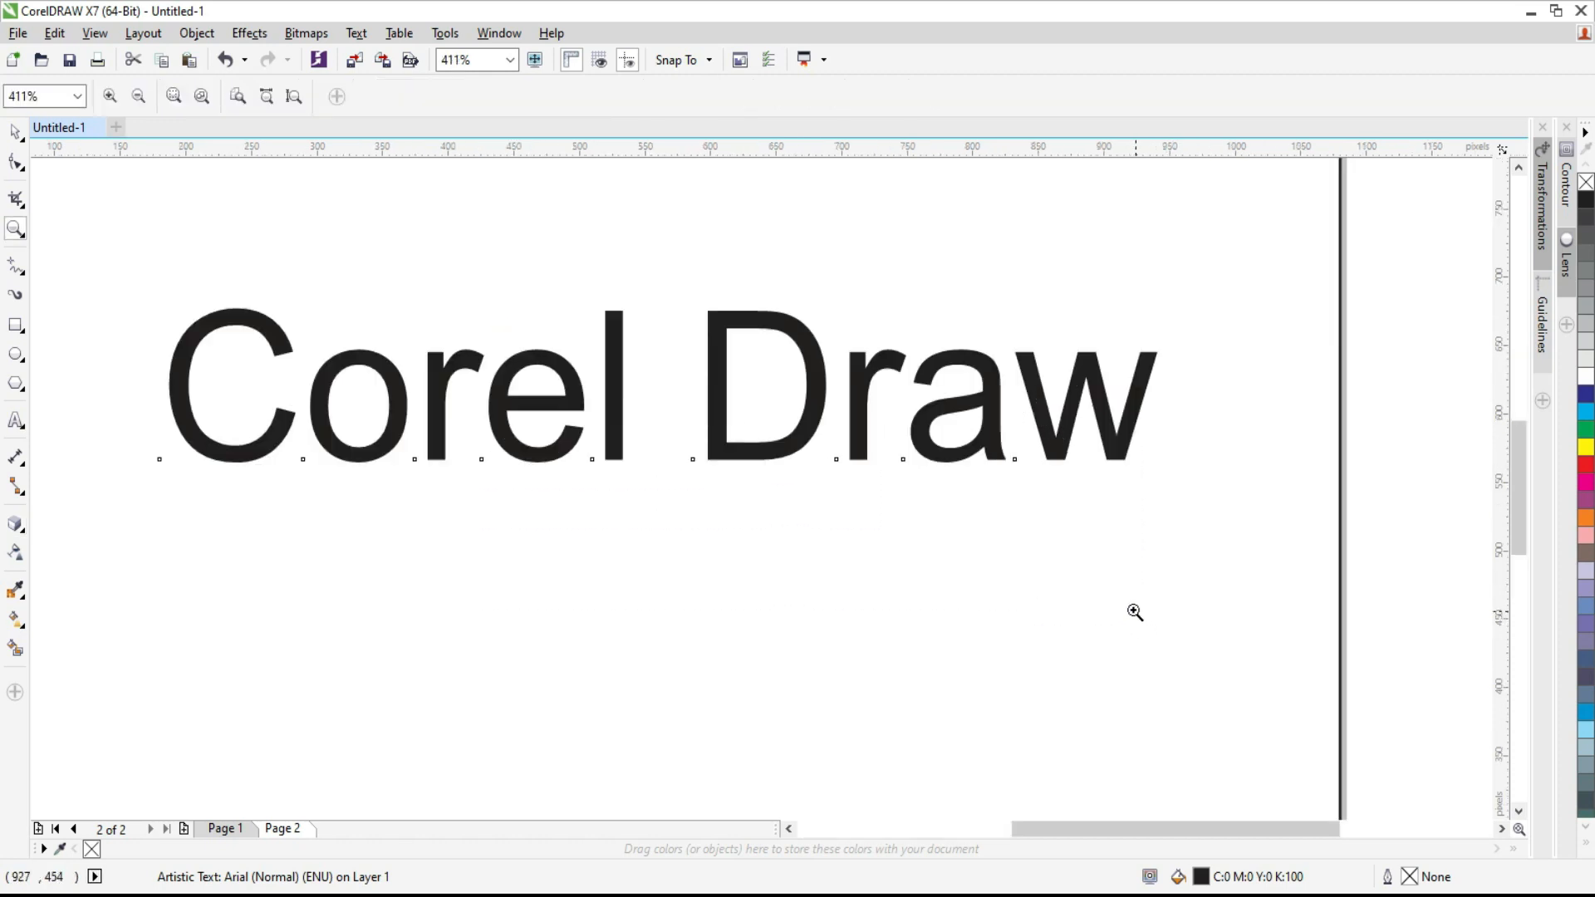
key("space")
left_click_drag(613, 403, 620, 456)
left_click(17, 525)
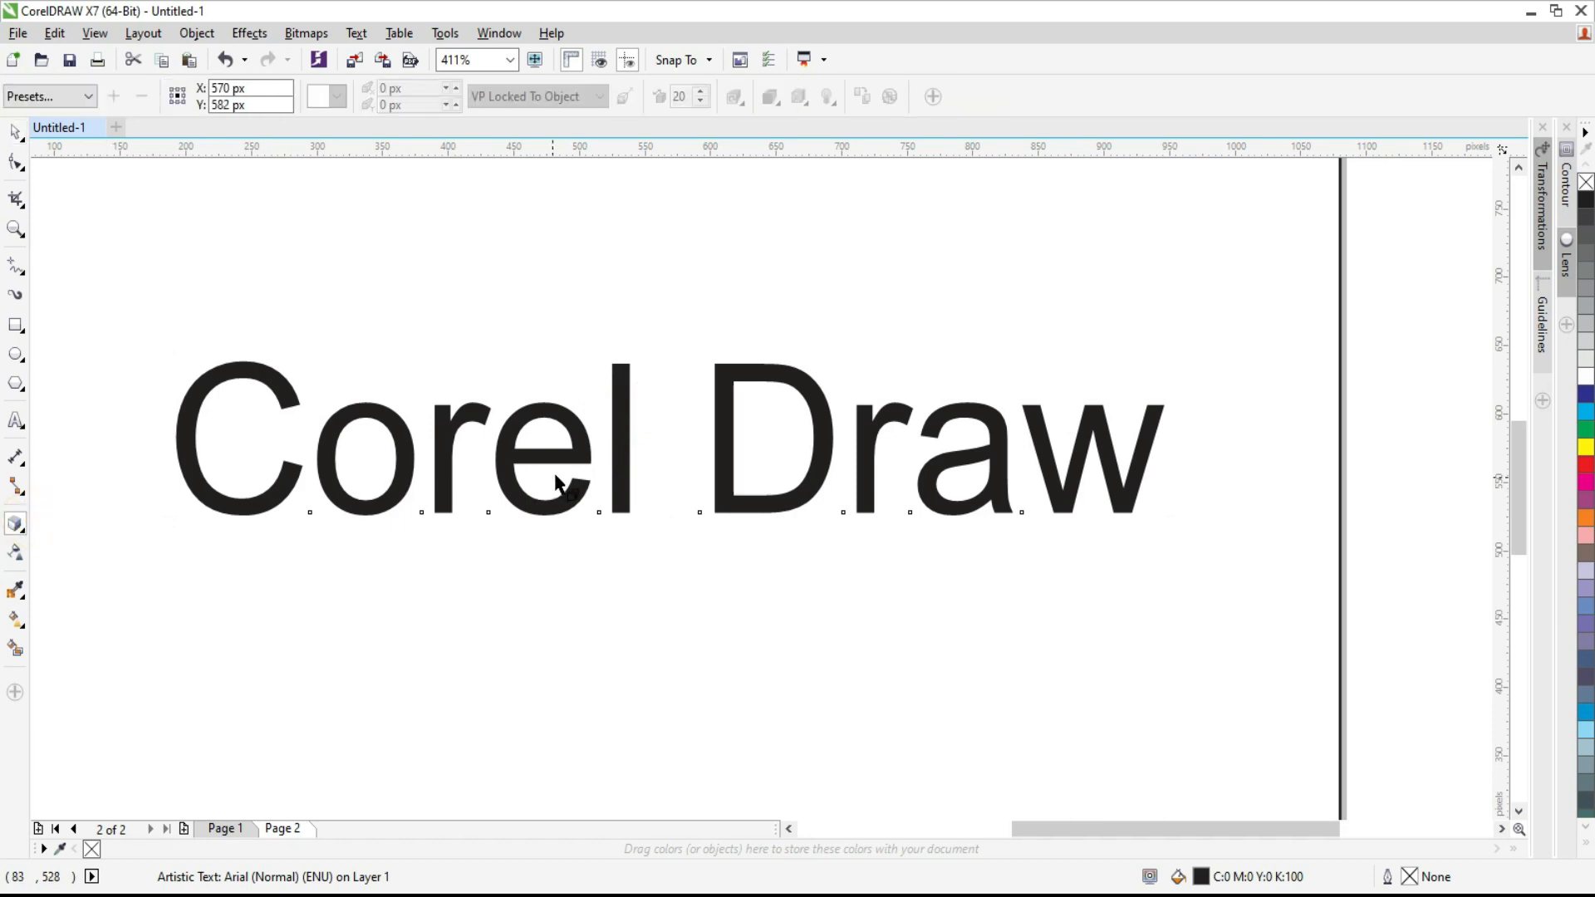
mouse_move(628, 434)
left_mouse_down()
mouse_move(617, 480)
mouse_move(619, 443)
mouse_move(573, 465)
mouse_move(587, 528)
mouse_move(559, 633)
mouse_move(385, 597)
mouse_move(406, 554)
mouse_move(404, 571)
left_mouse_up()
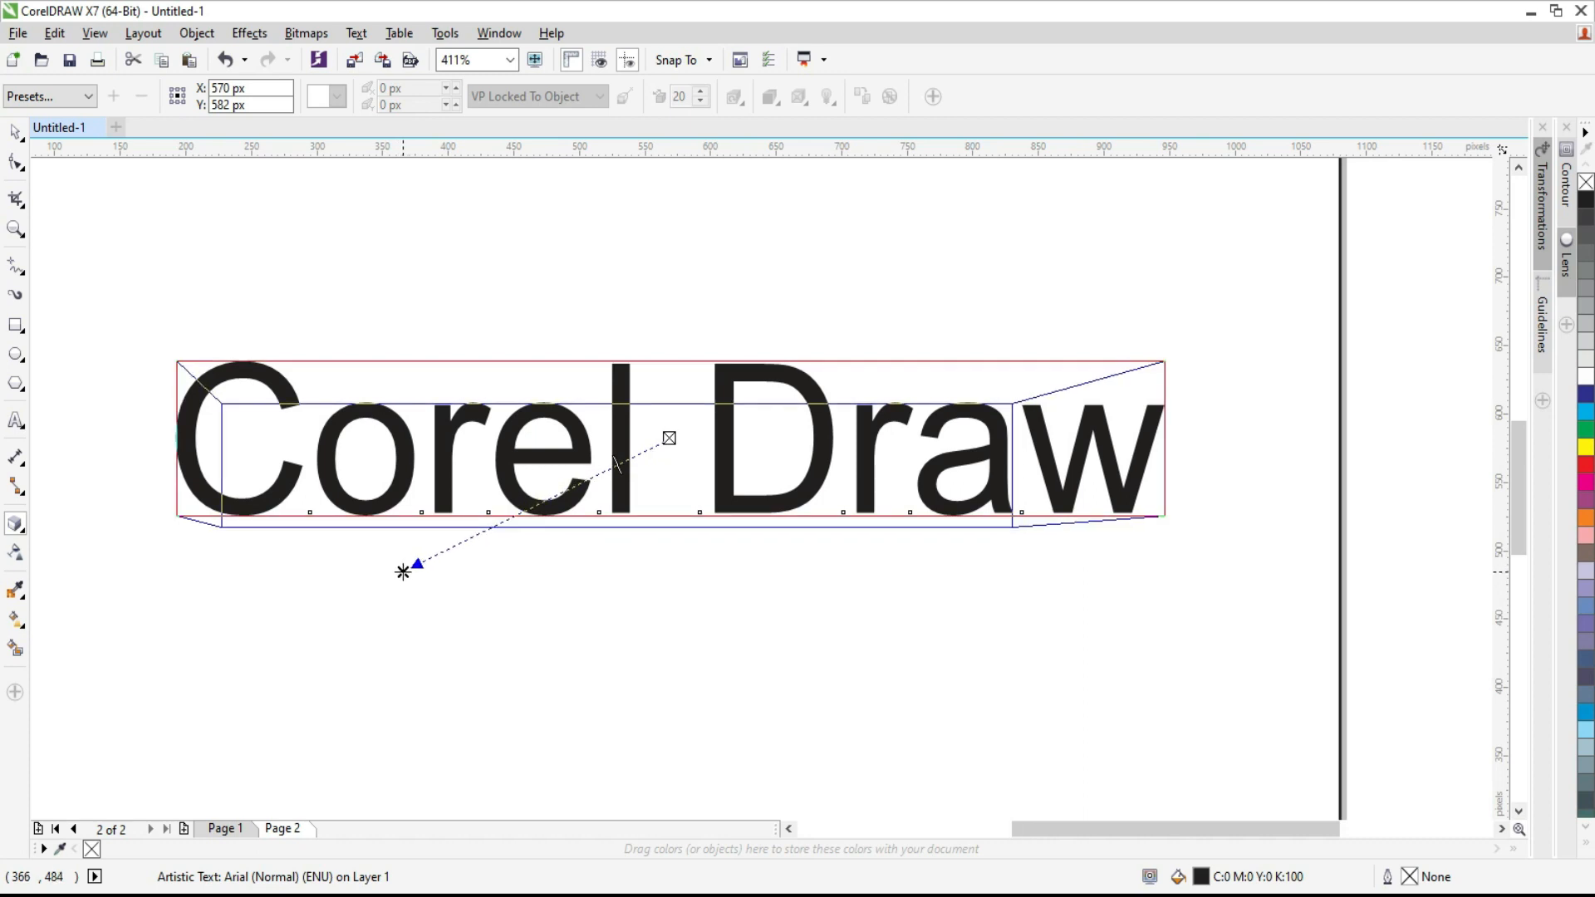
left_click_drag(403, 571, 402, 572)
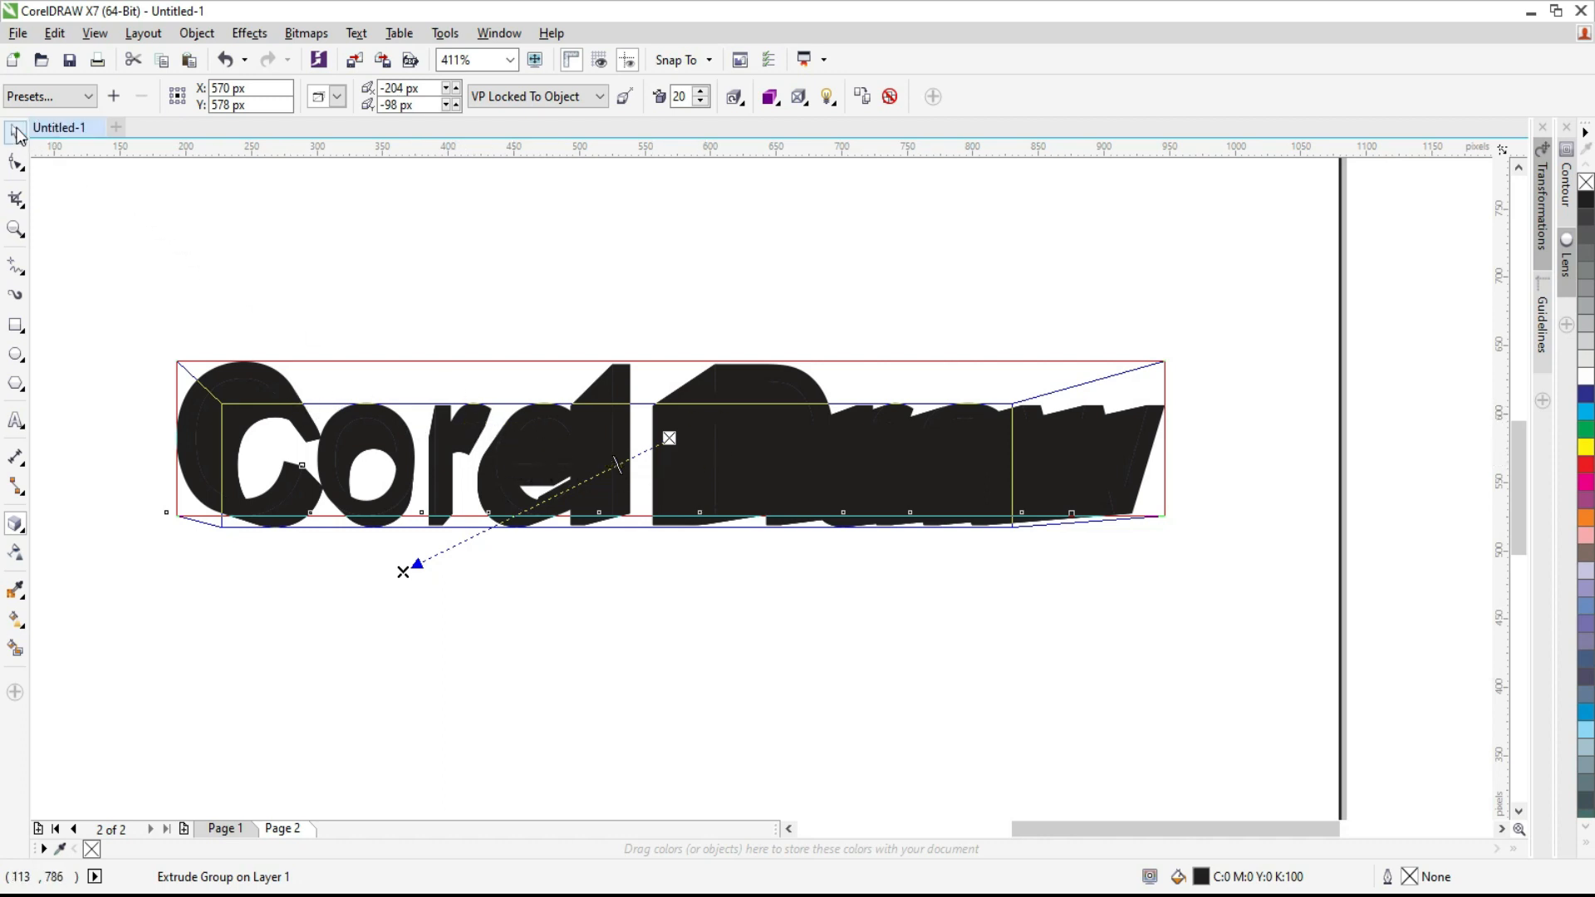
Reduce the extrusion depth to 5 and move the vanishing point above the text, at about 26 px, 156 px
left_click(704, 103)
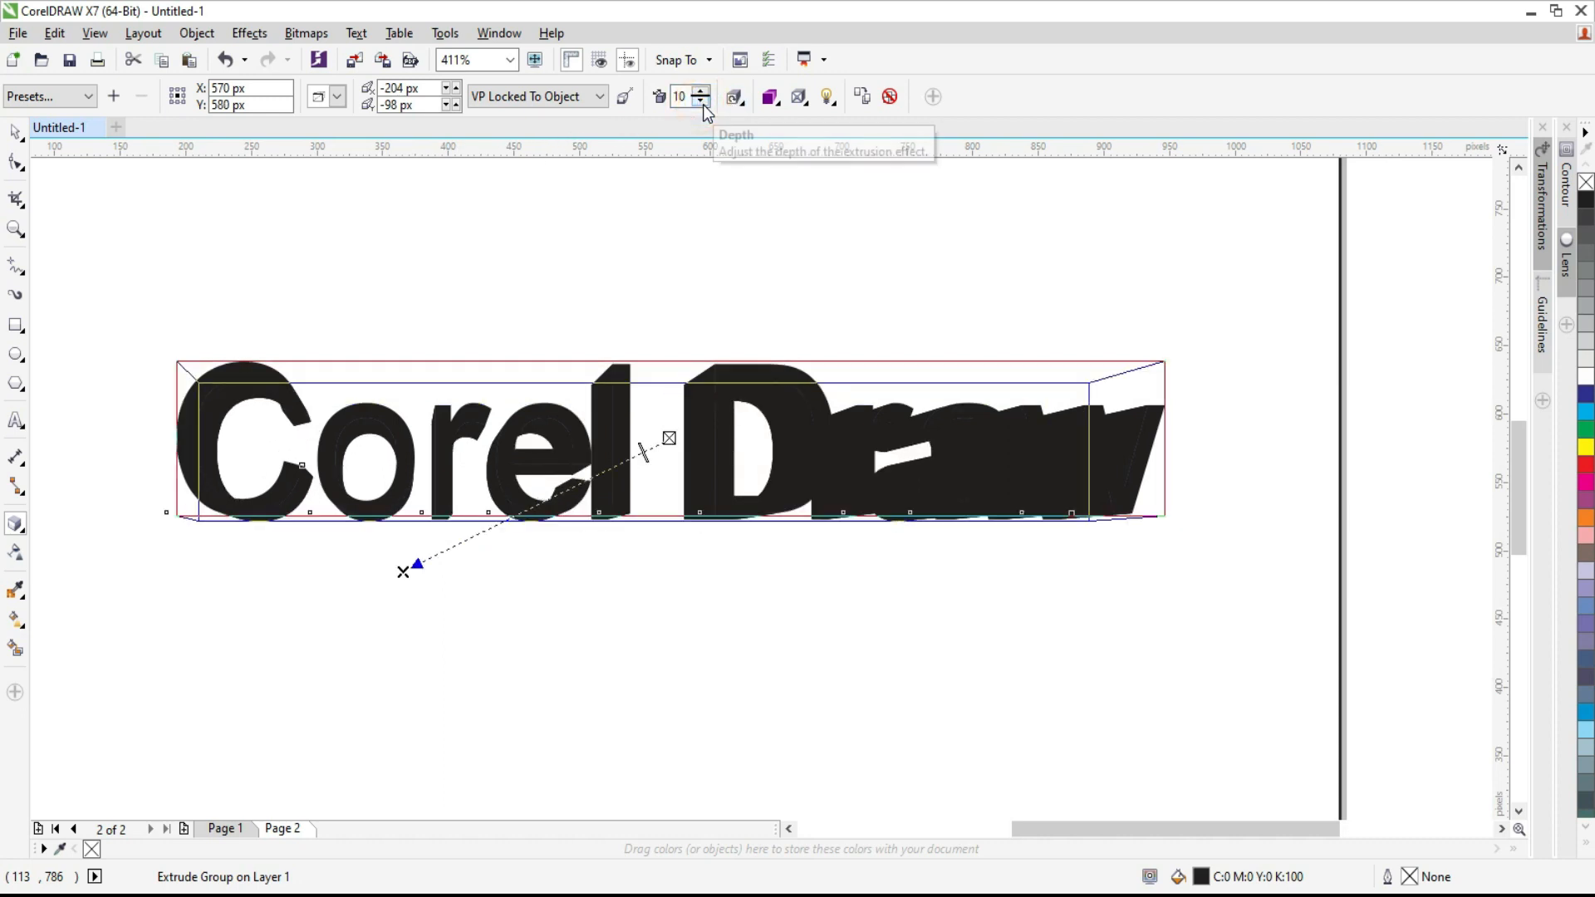
left_click(702, 103)
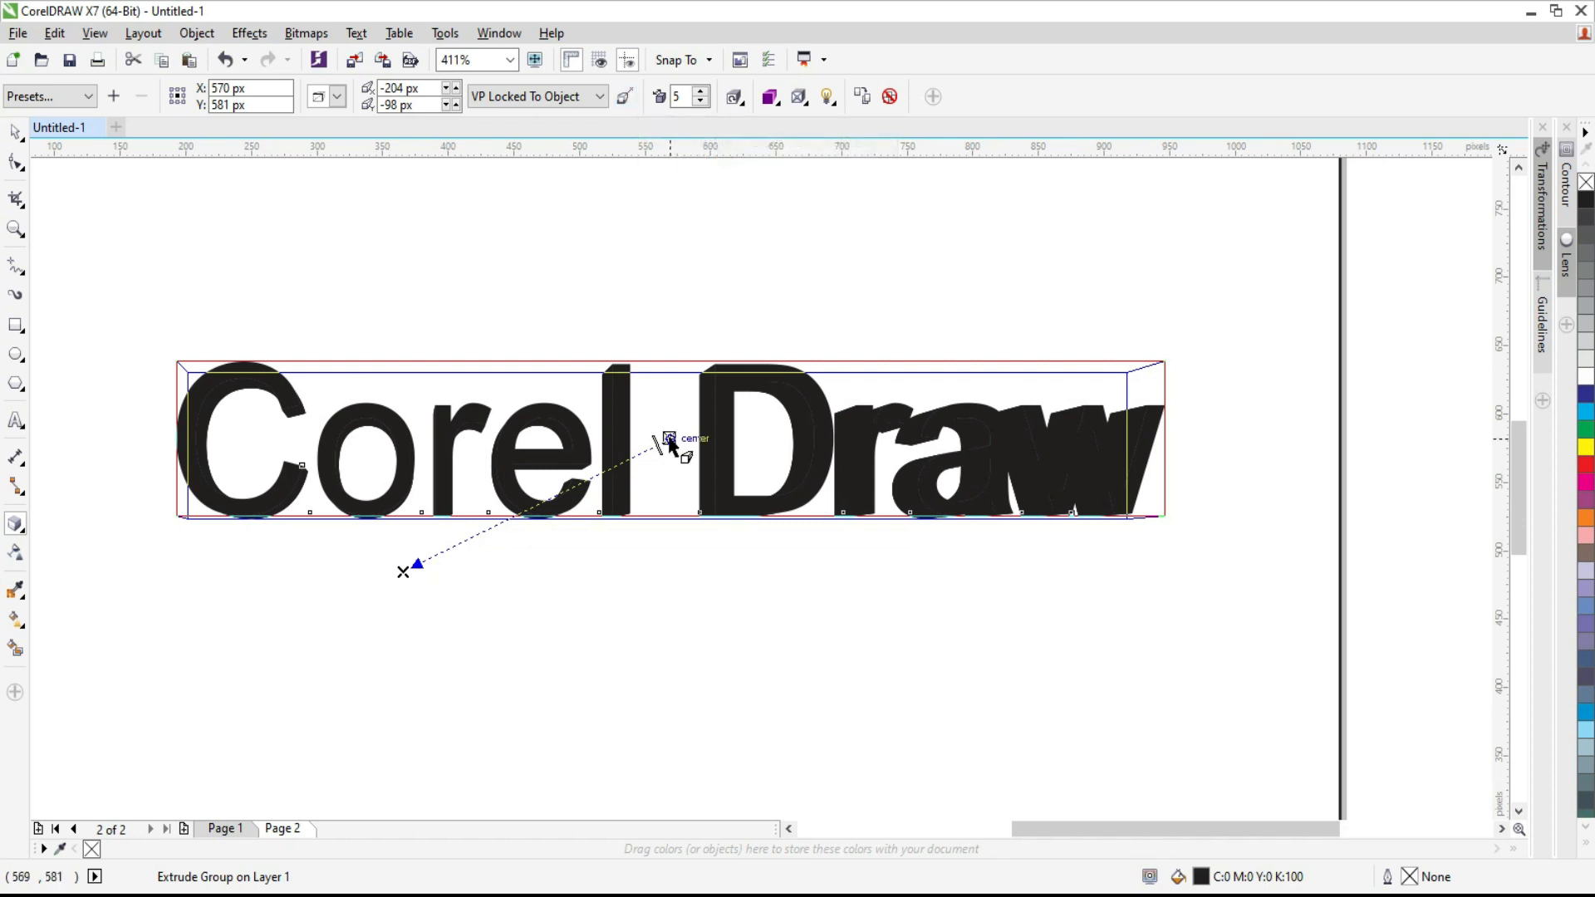
left_click_drag(405, 570, 701, 238)
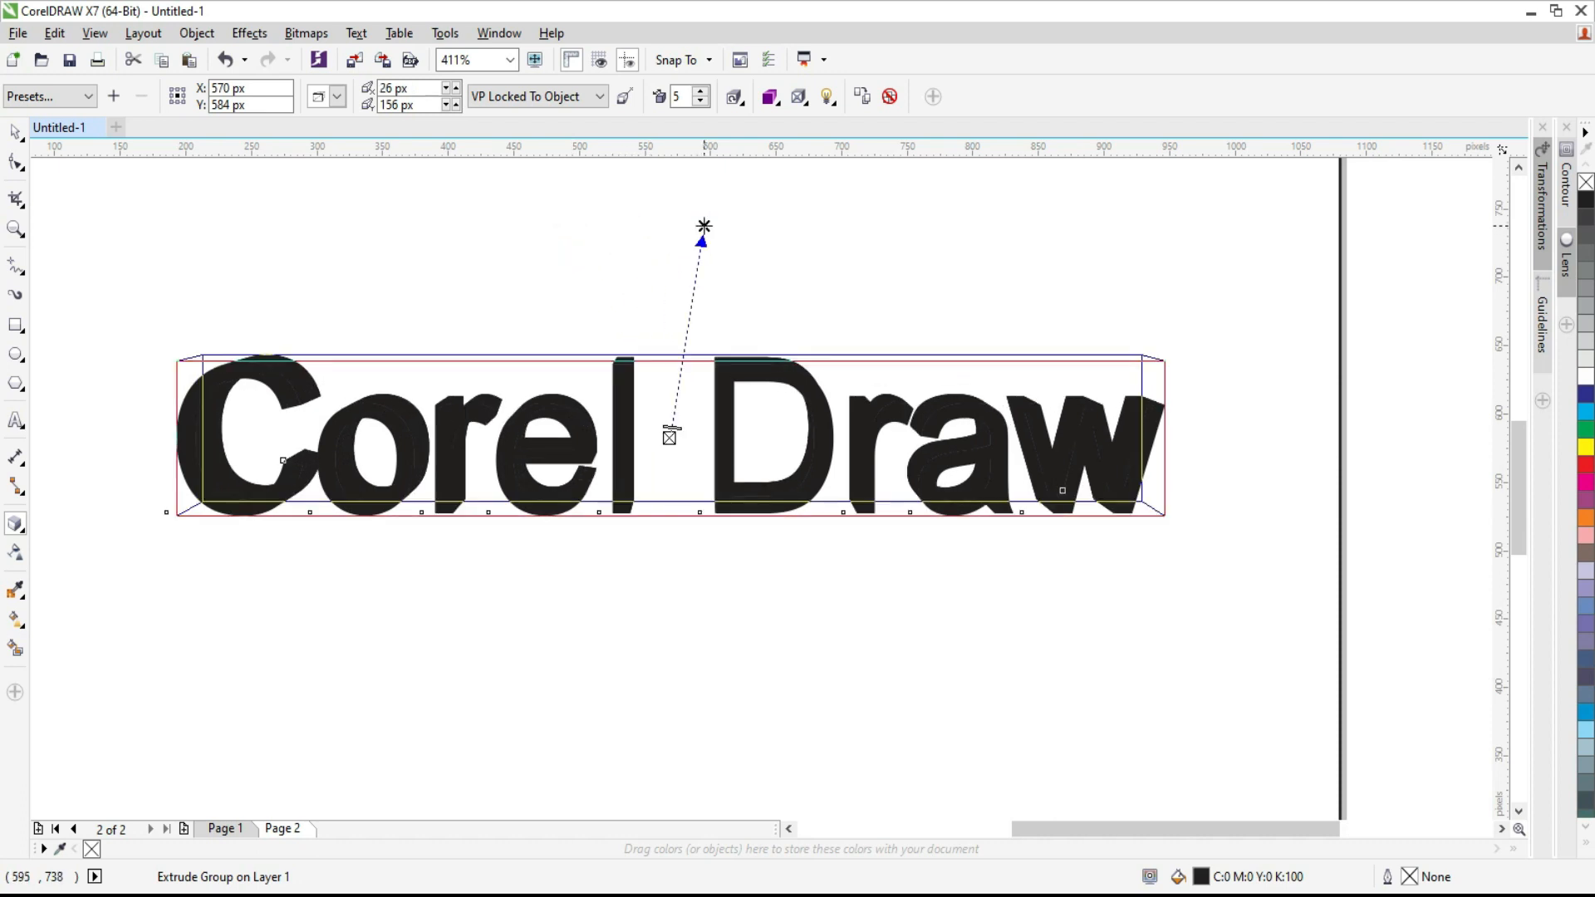
left_click(626, 100)
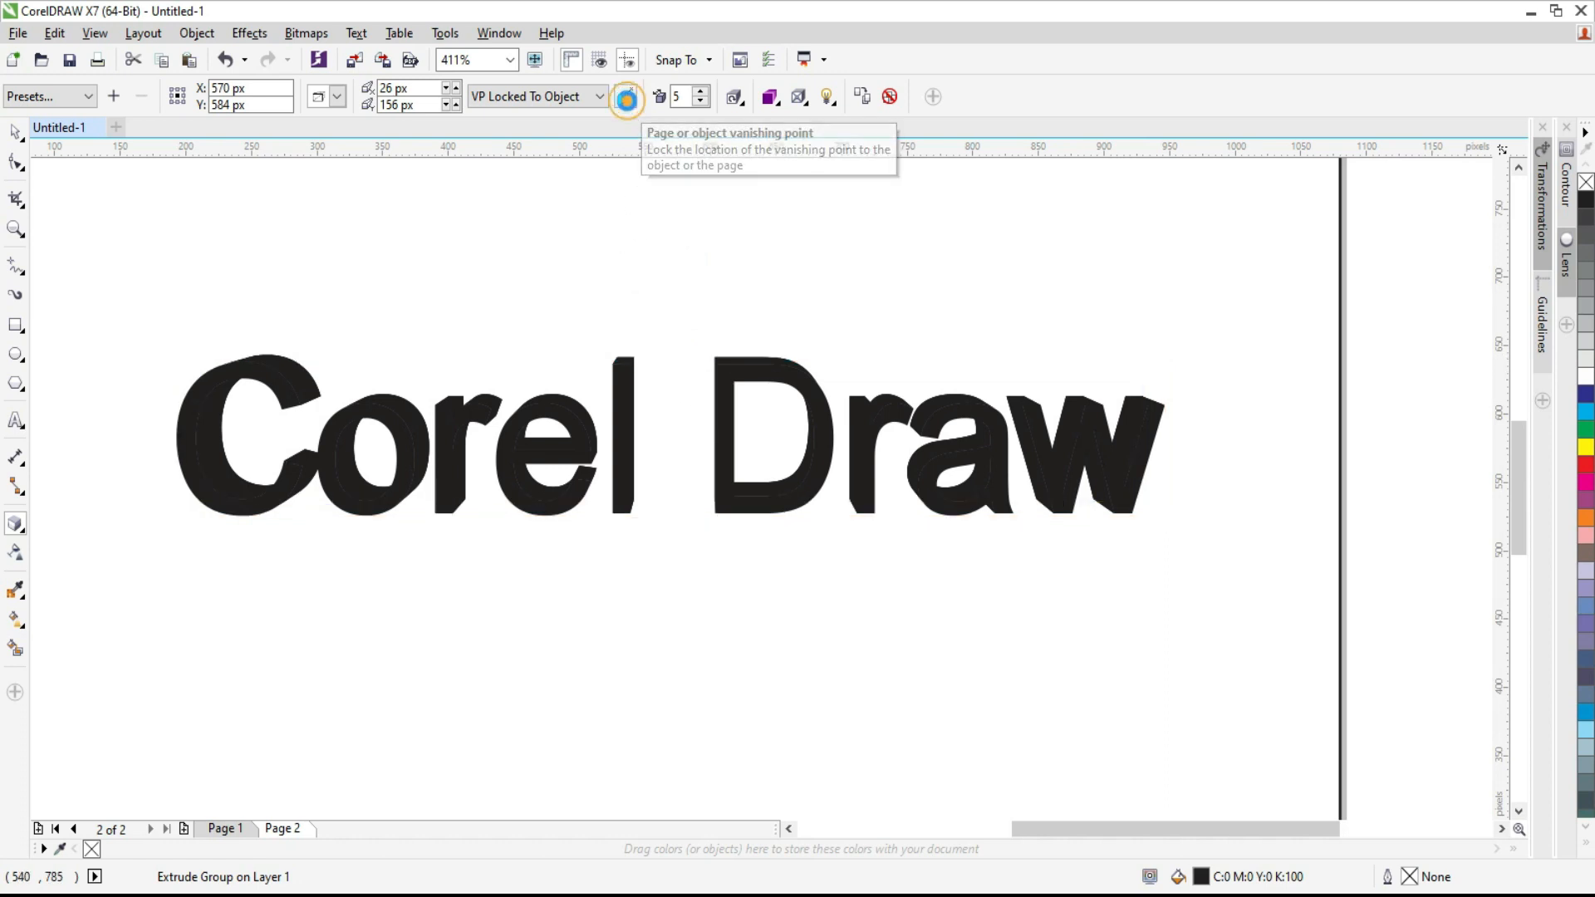
left_click(628, 102)
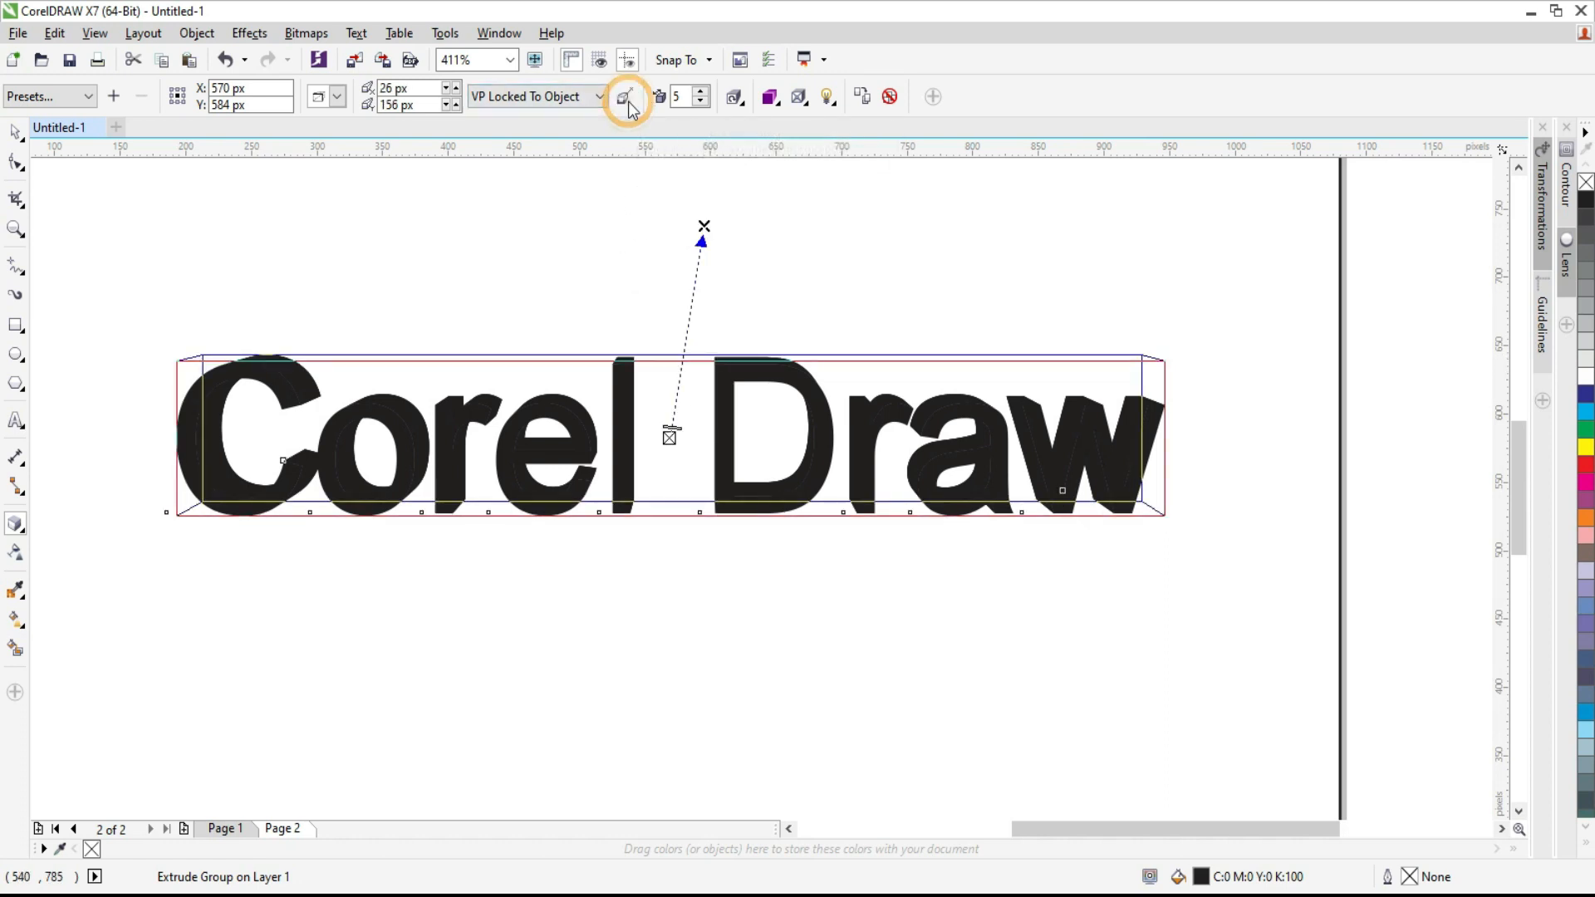
Rotate the extruded text in 3D, first tilting it one way and then turning it the opposite way
left_click(734, 99)
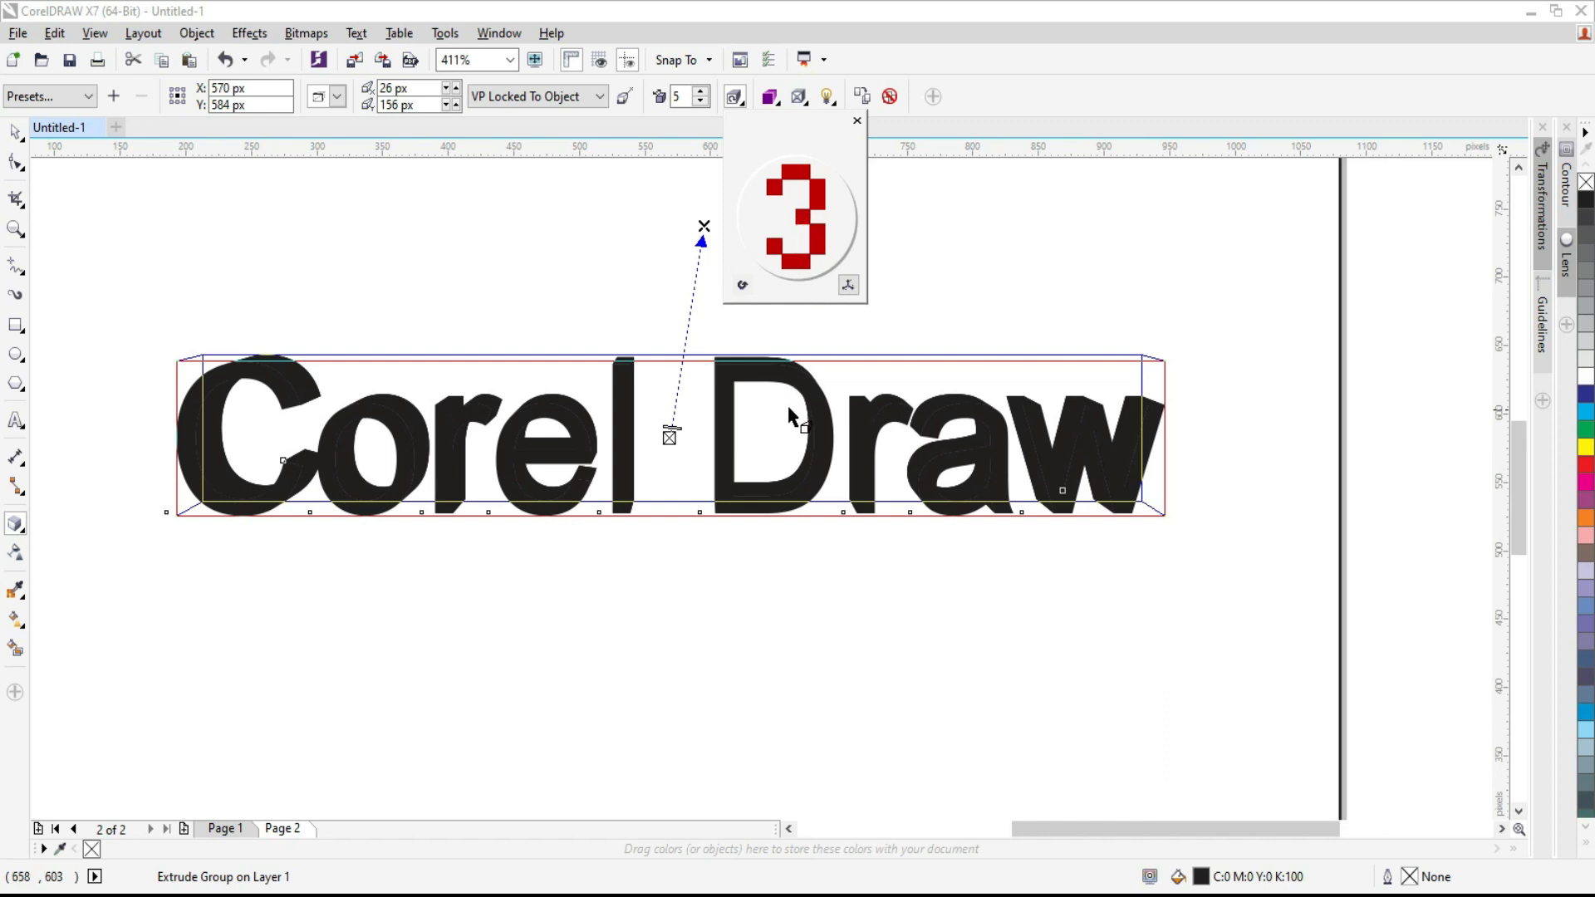
mouse_move(812, 231)
left_mouse_down()
mouse_move(822, 241)
mouse_move(818, 204)
mouse_move(824, 219)
mouse_move(749, 212)
mouse_move(837, 223)
mouse_move(818, 221)
mouse_move(821, 197)
mouse_move(814, 254)
mouse_move(822, 235)
mouse_move(801, 228)
left_mouse_up()
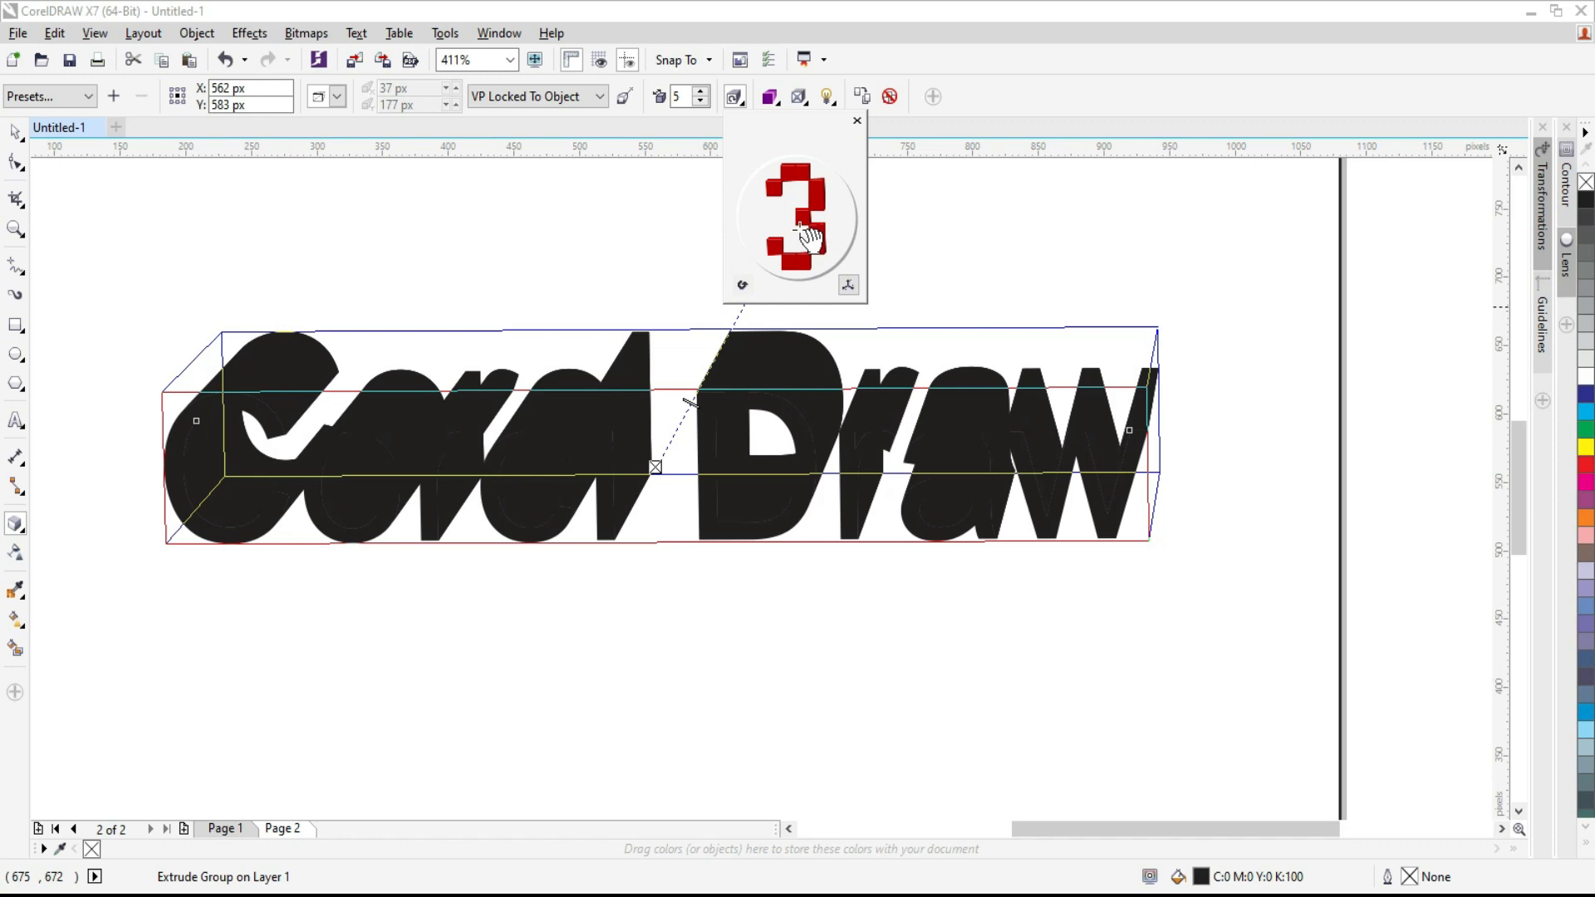
mouse_move(809, 239)
left_mouse_down()
mouse_move(738, 213)
mouse_move(854, 221)
mouse_move(813, 199)
mouse_move(821, 214)
left_mouse_up()
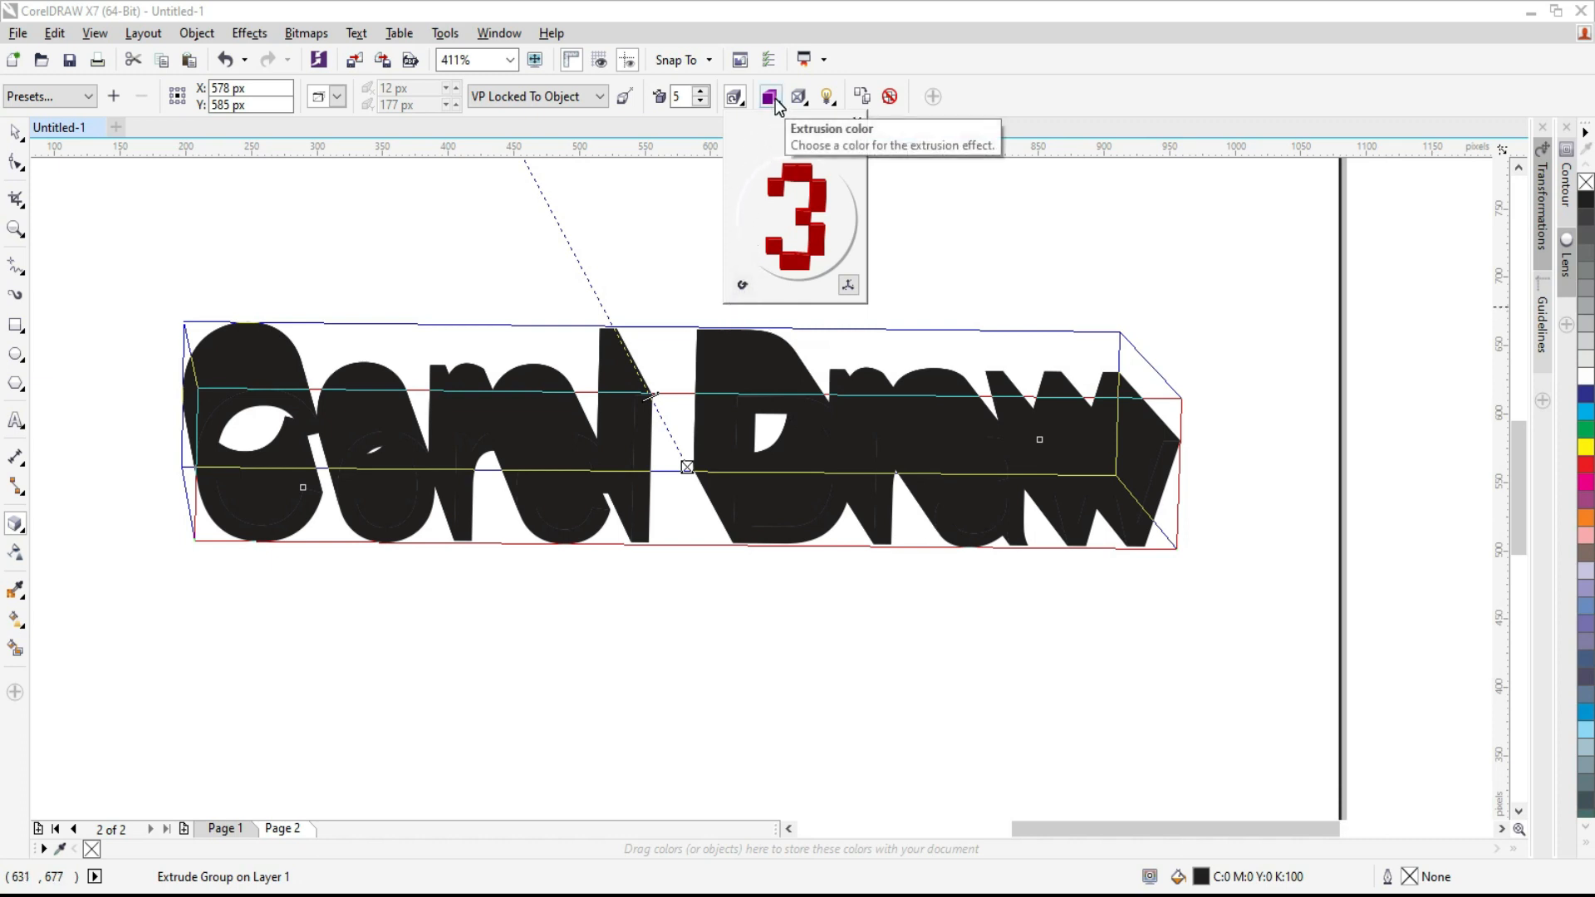
left_click(858, 122)
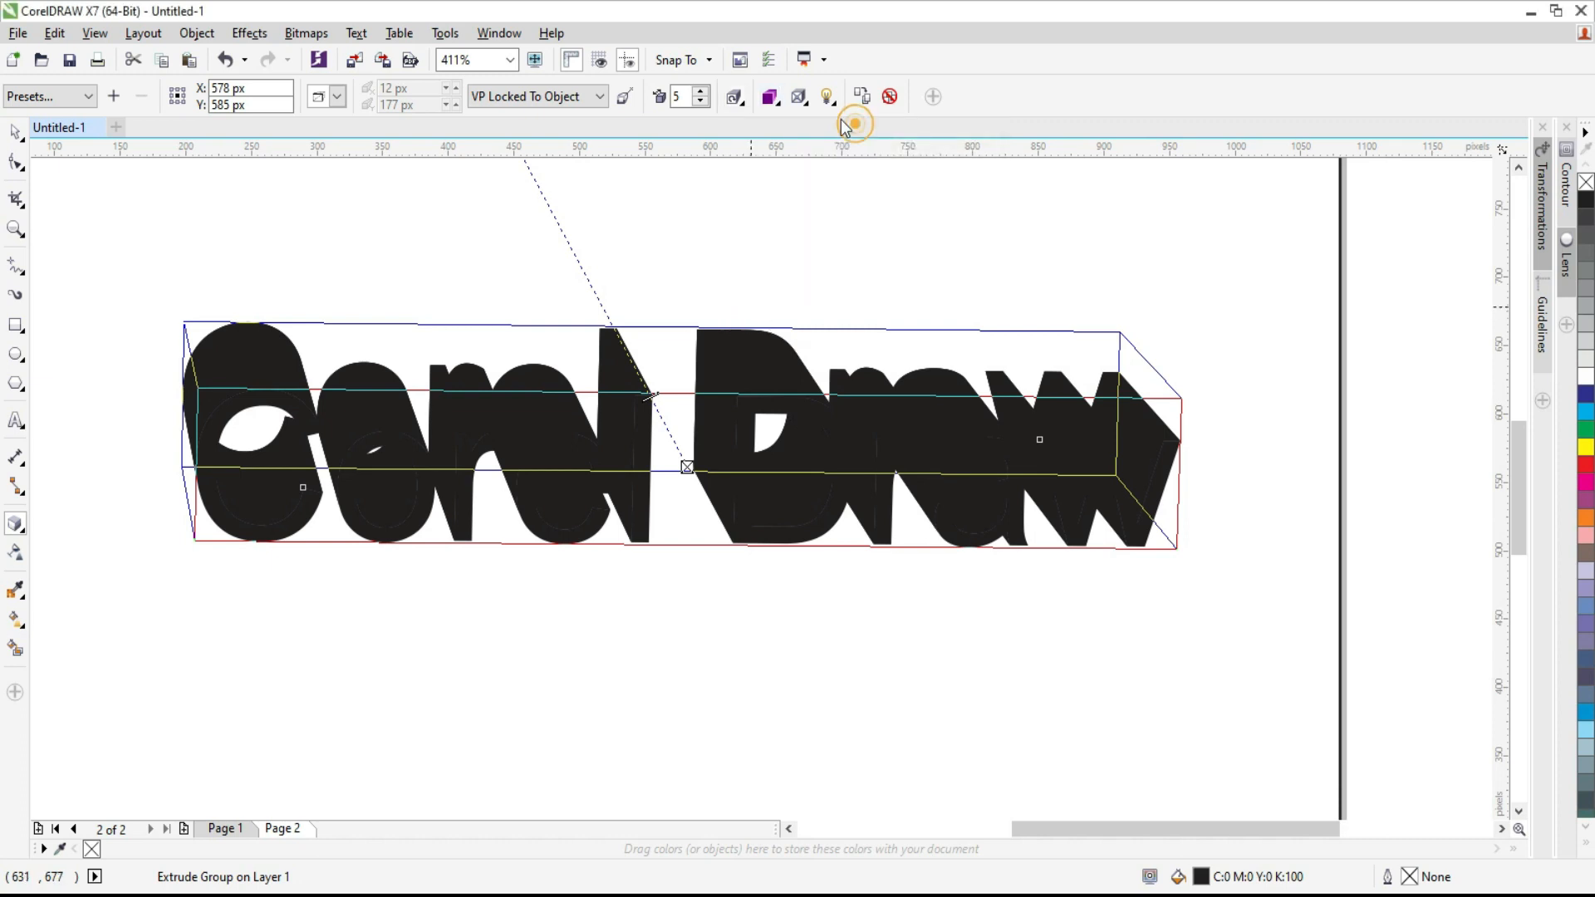
Give the text's extrusion a solid light green colour
left_click(771, 98)
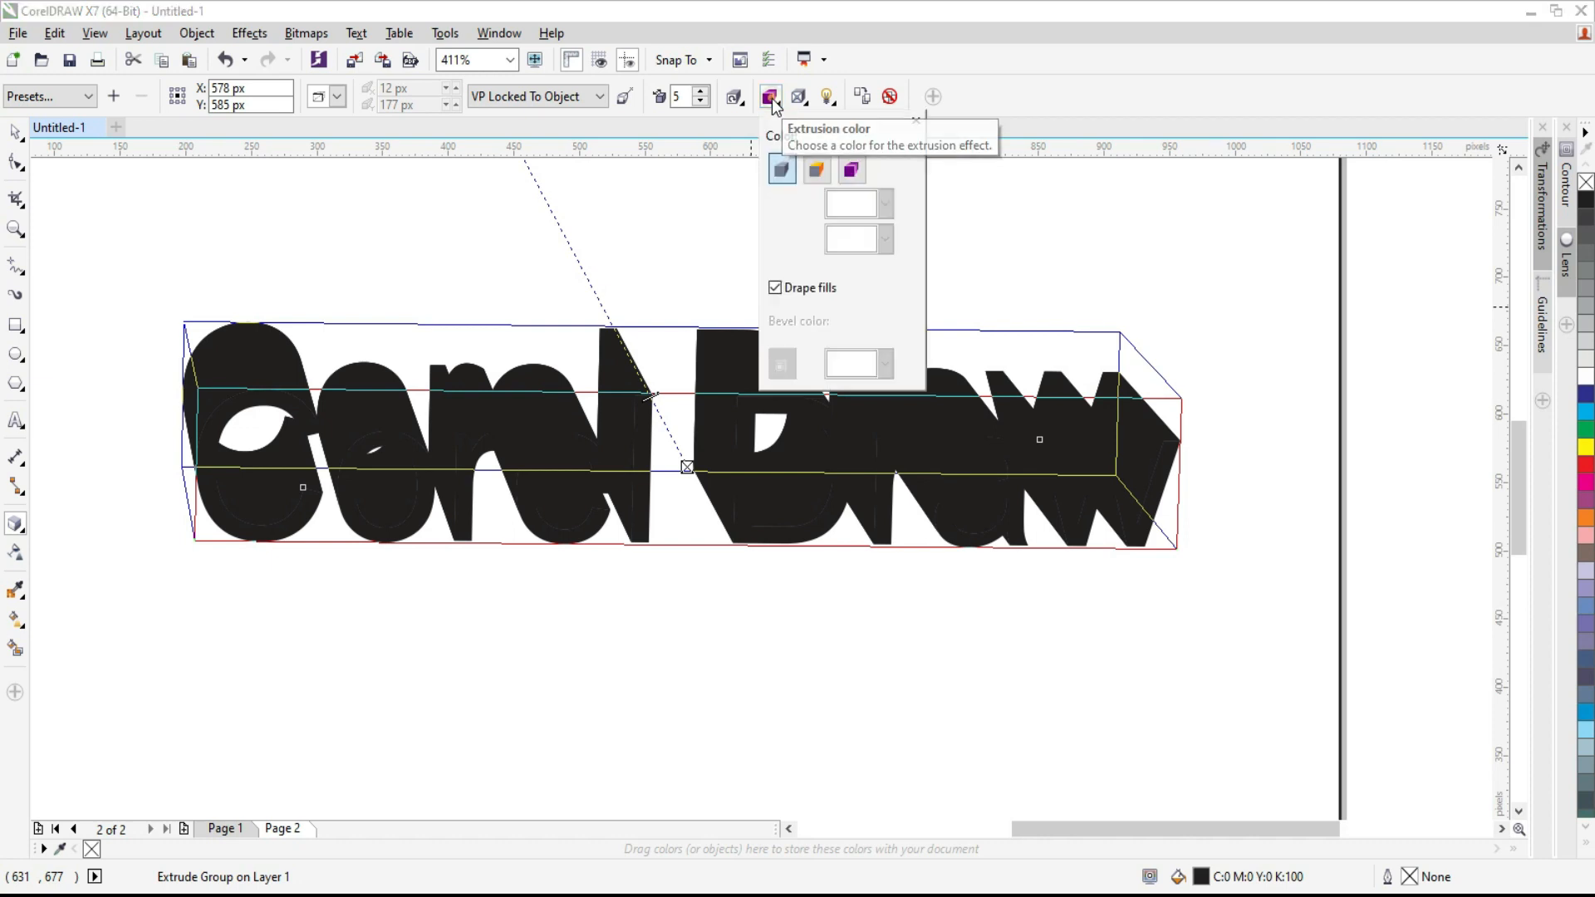
left_click(817, 171)
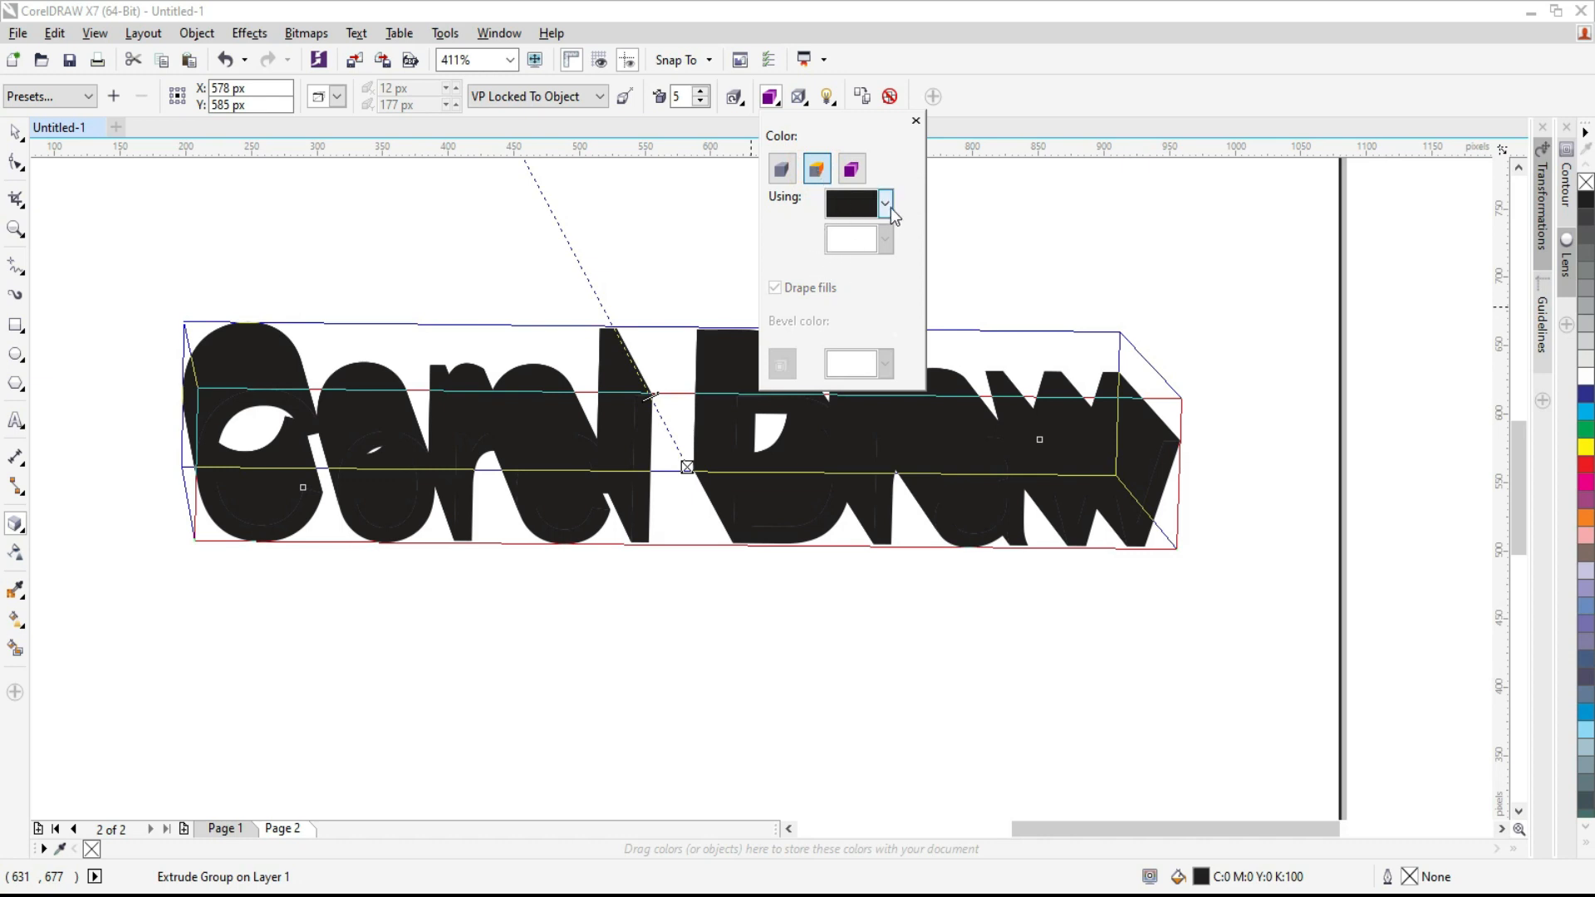
left_click(886, 202)
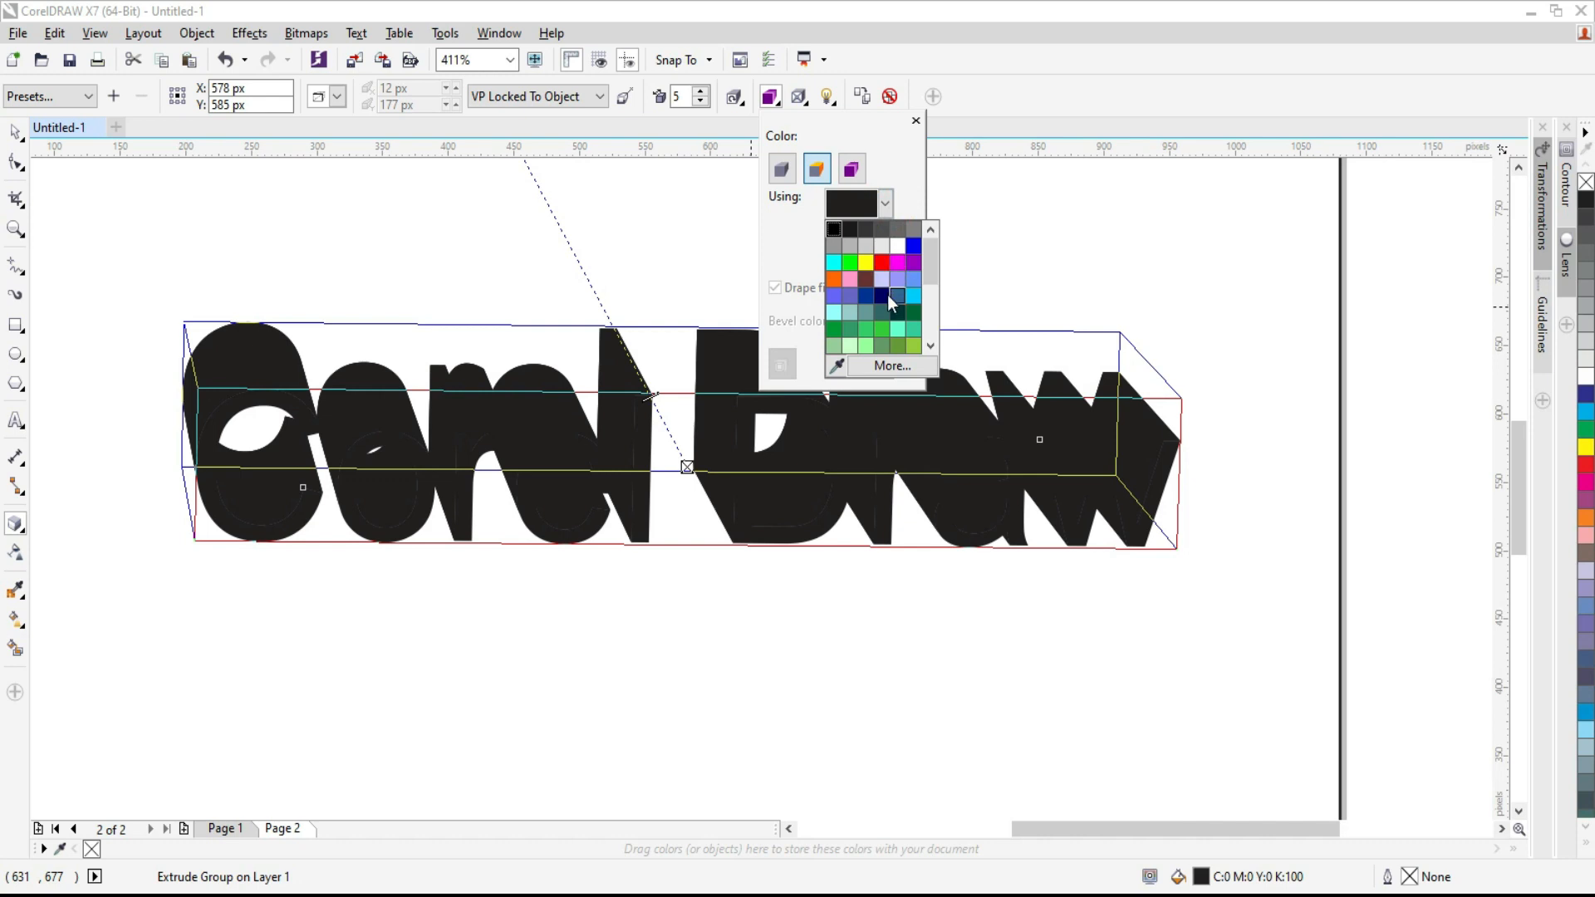
left_click(865, 344)
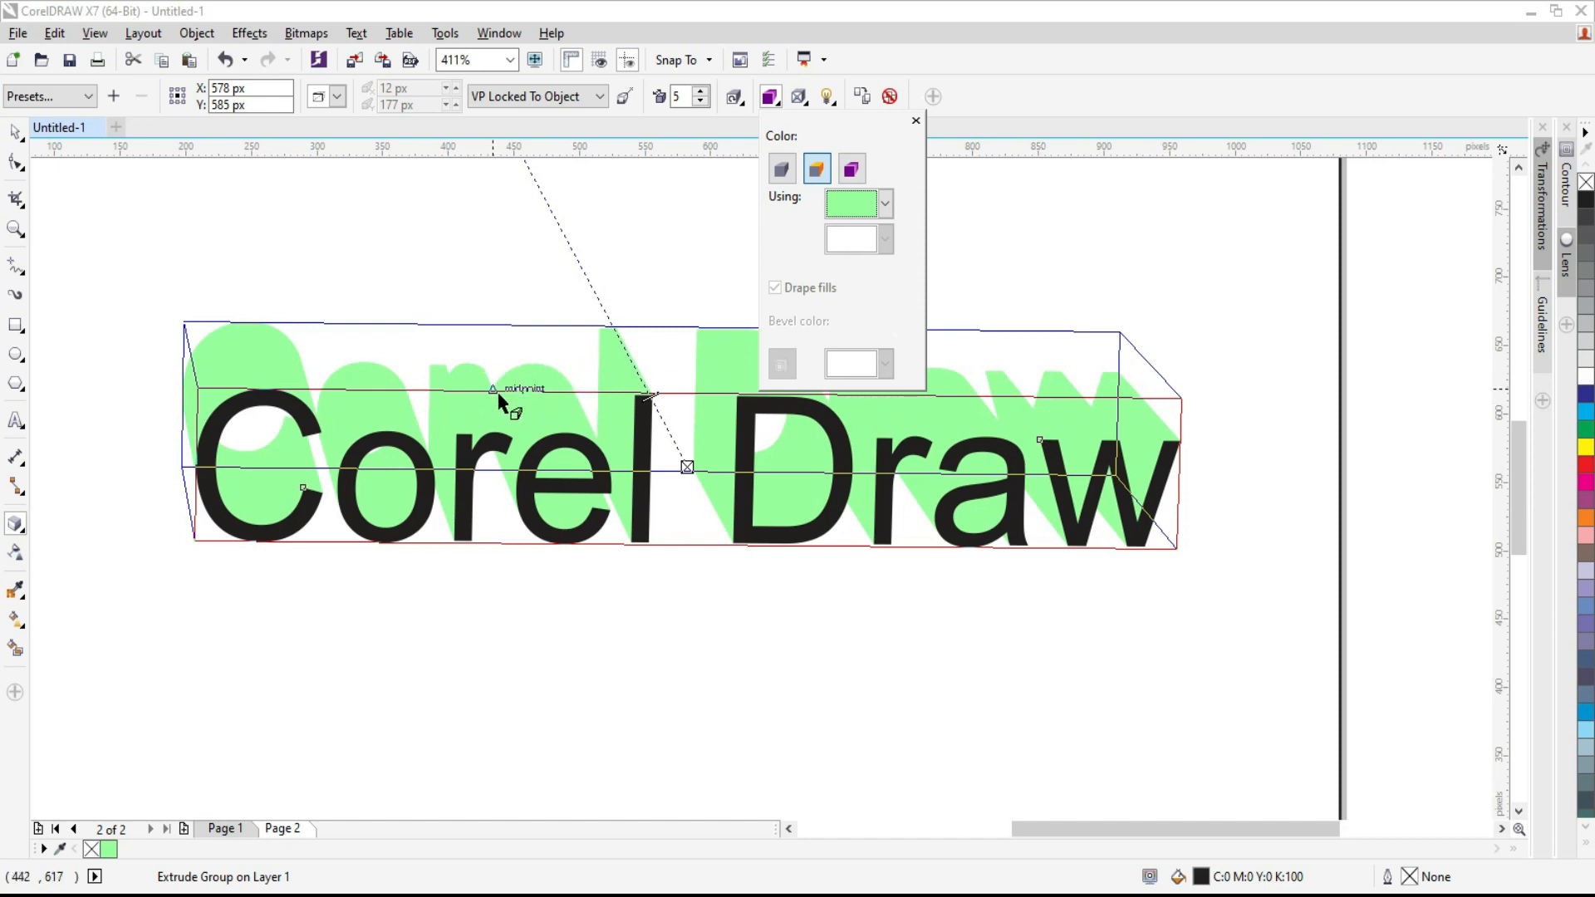
Try other solid extrusion colours on the text: dark red, pale yellow and finally purple
left_click(885, 204)
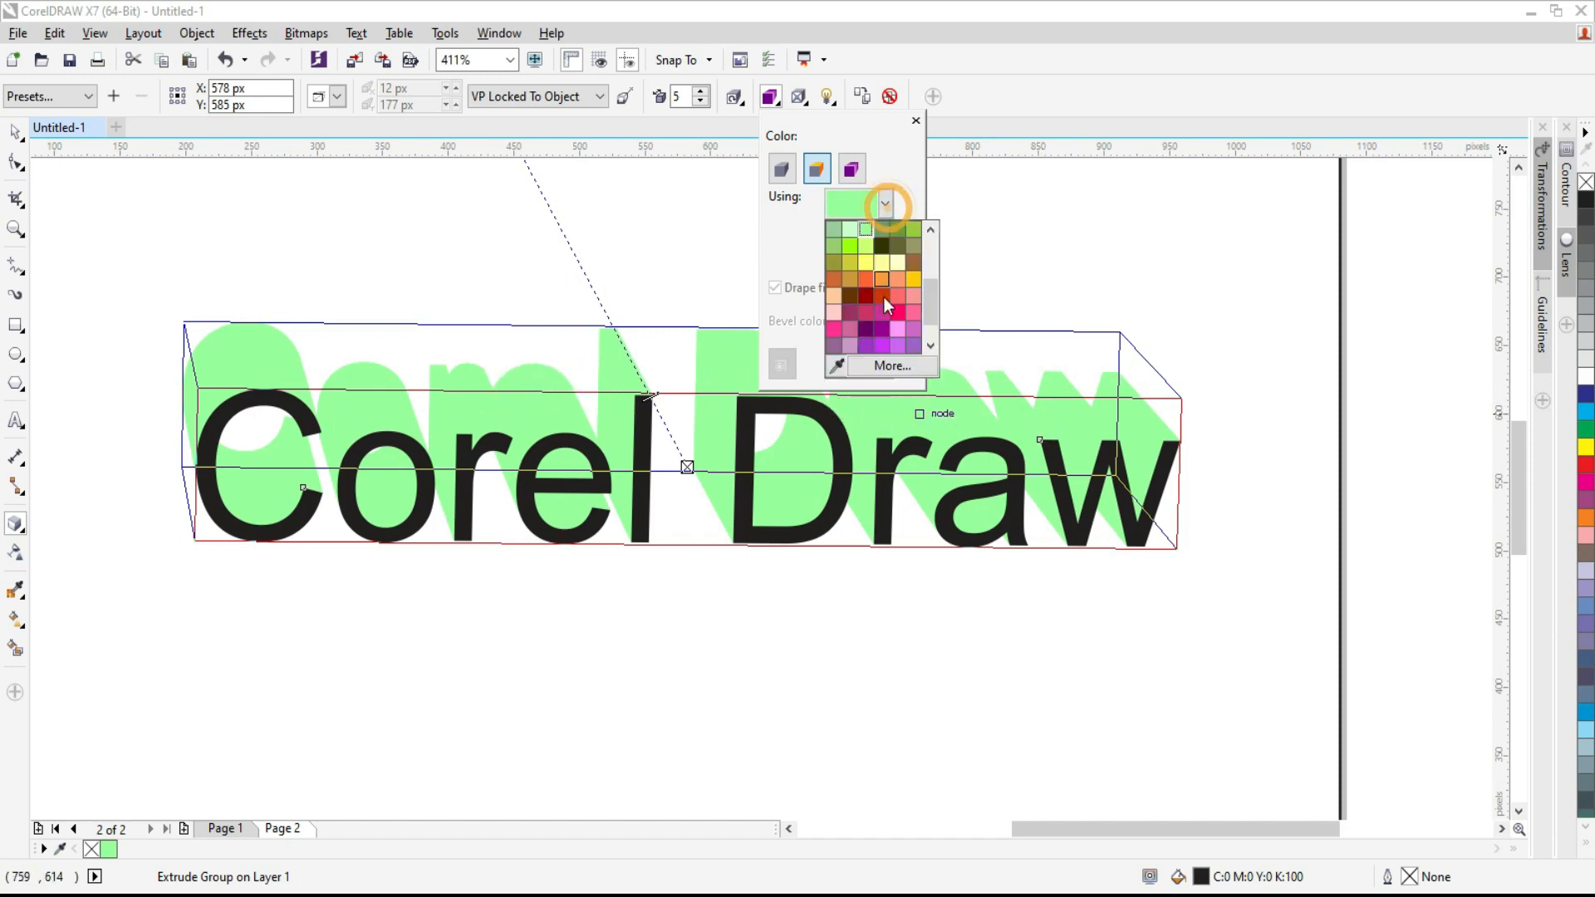
left_click(884, 294)
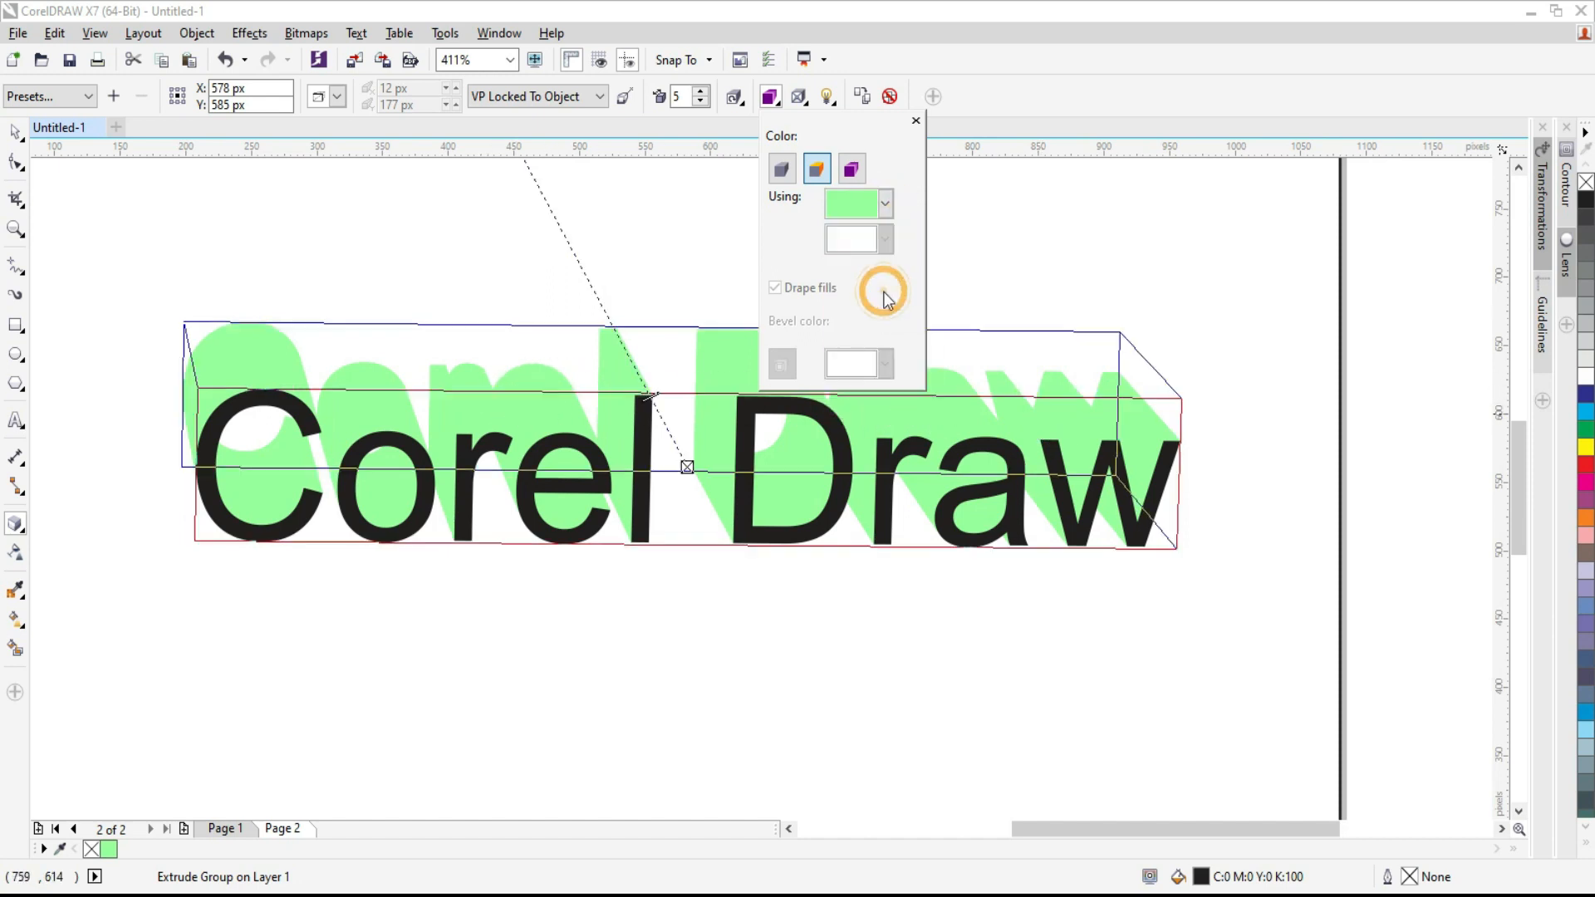
left_click(886, 205)
left_click(901, 233)
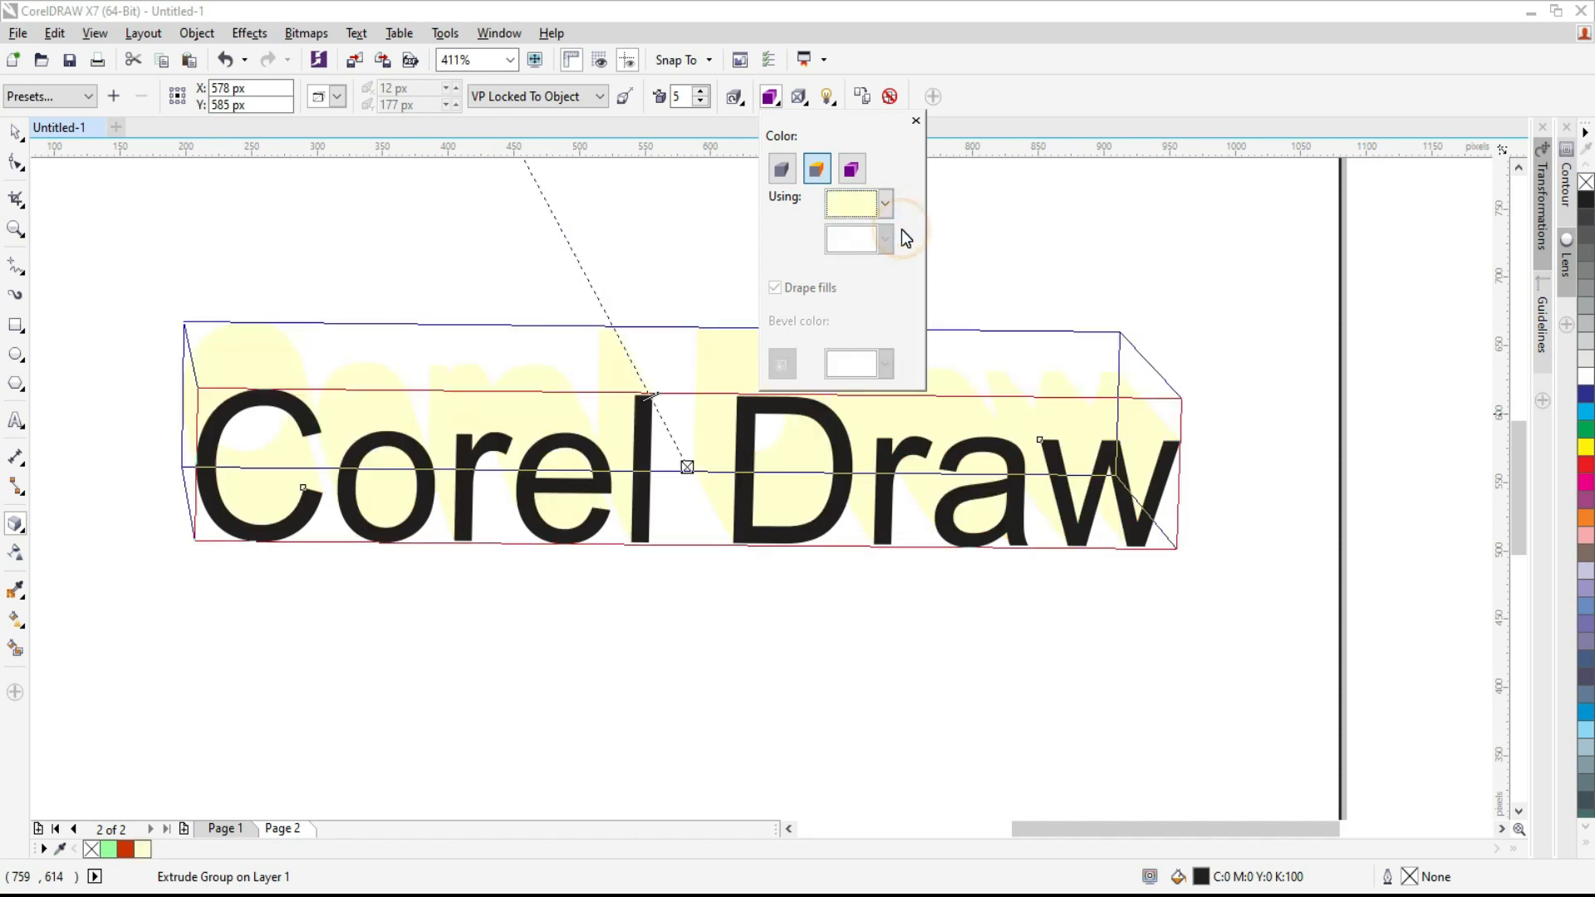
left_click(885, 204)
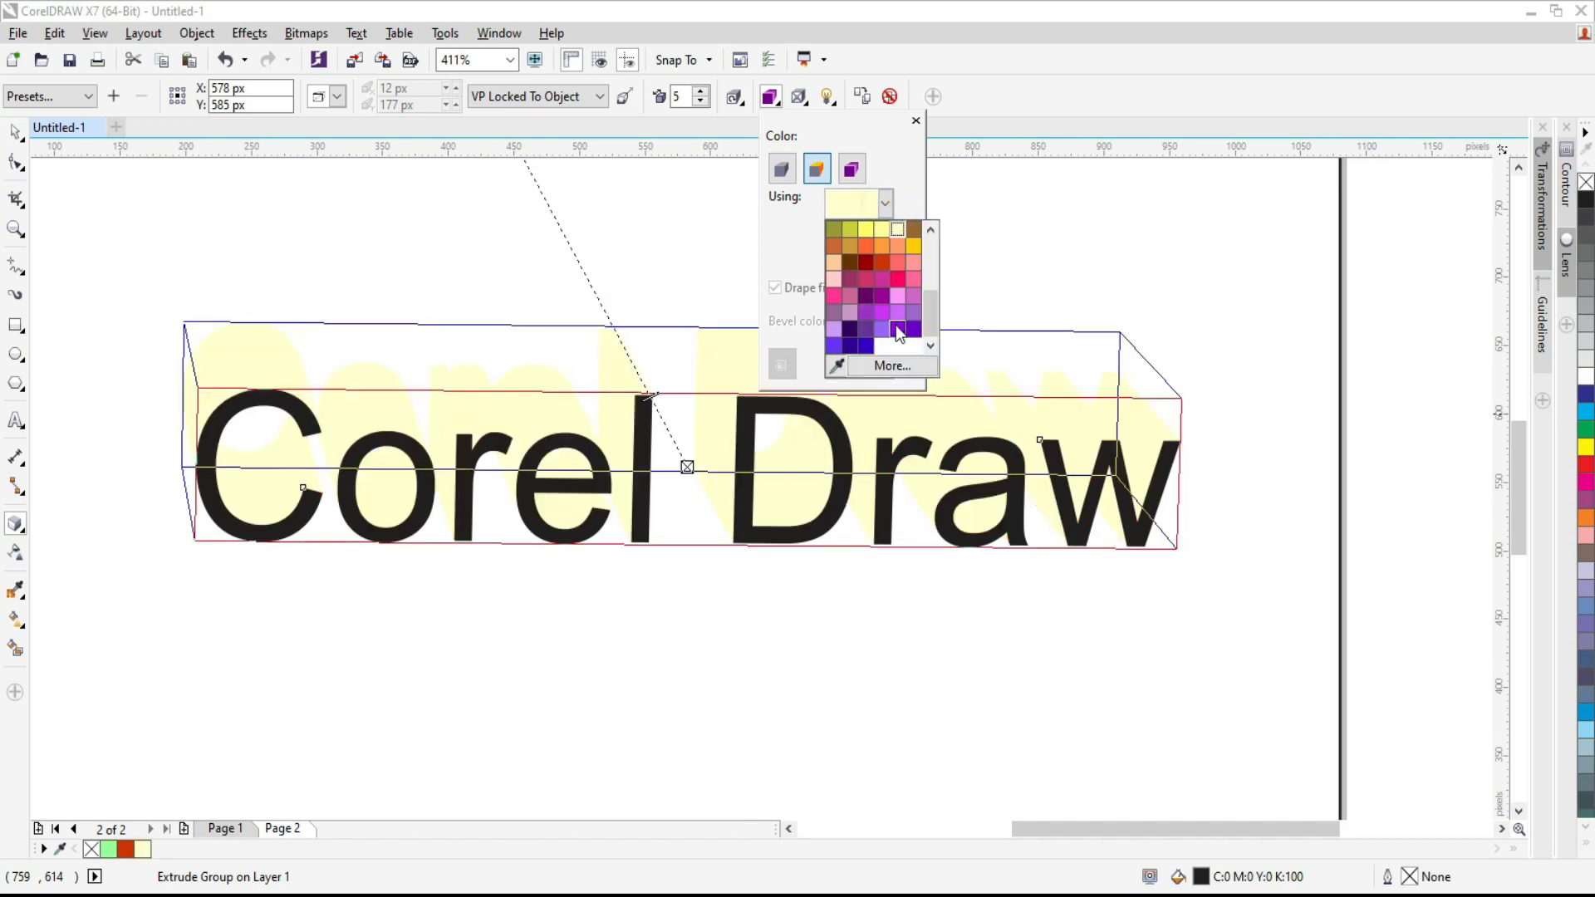
left_click(916, 328)
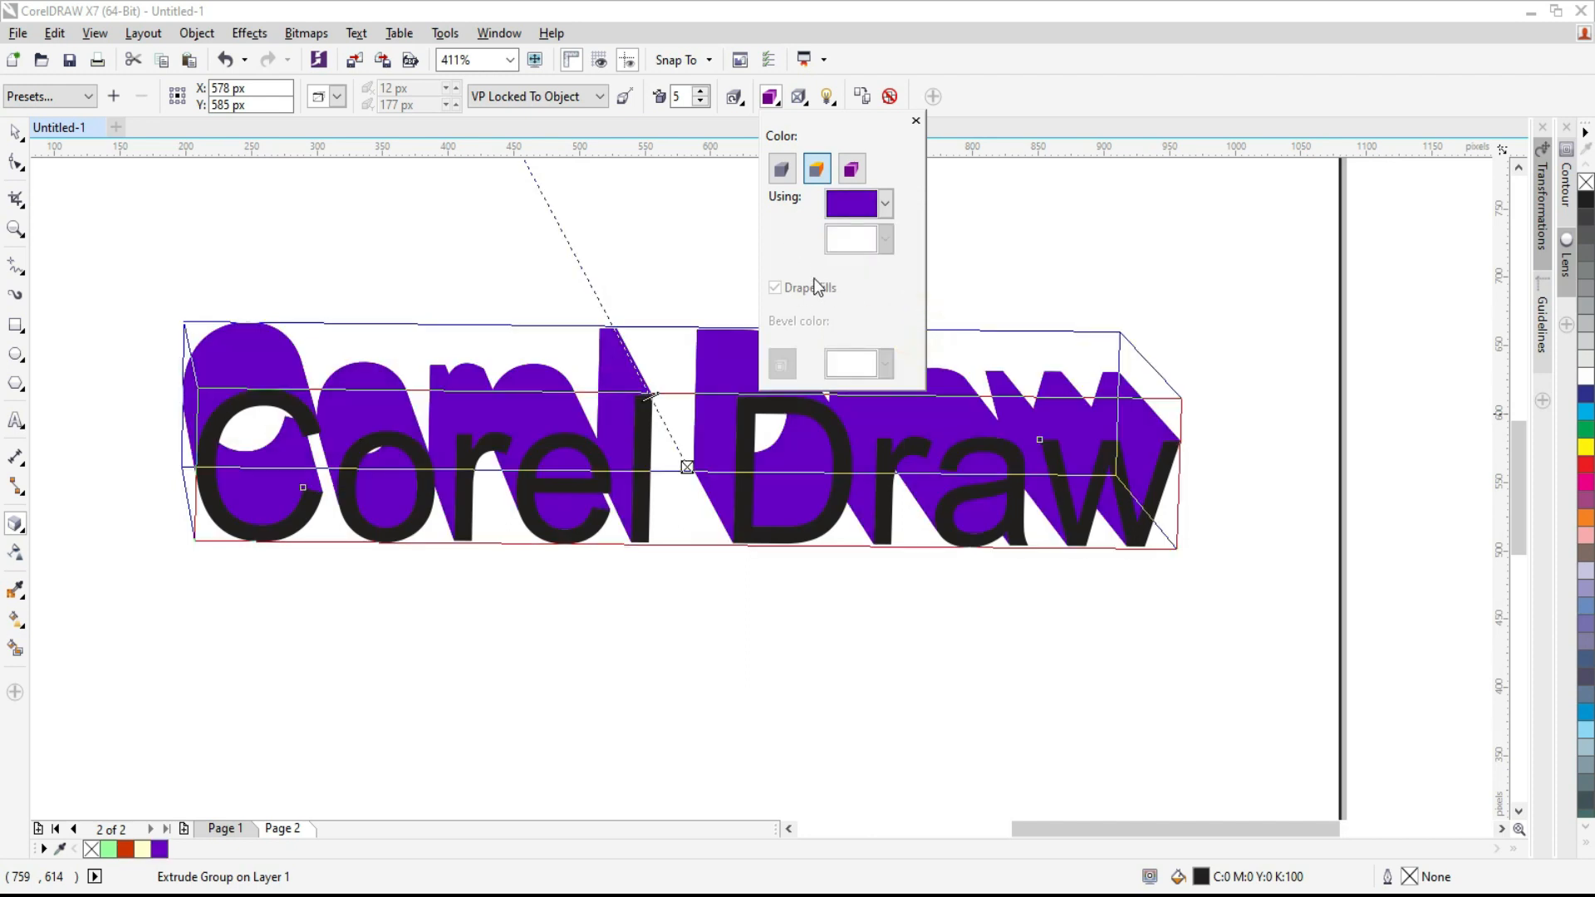
Switch the extrusion colour to shading that runs from medium blue to cyan
left_click(853, 171)
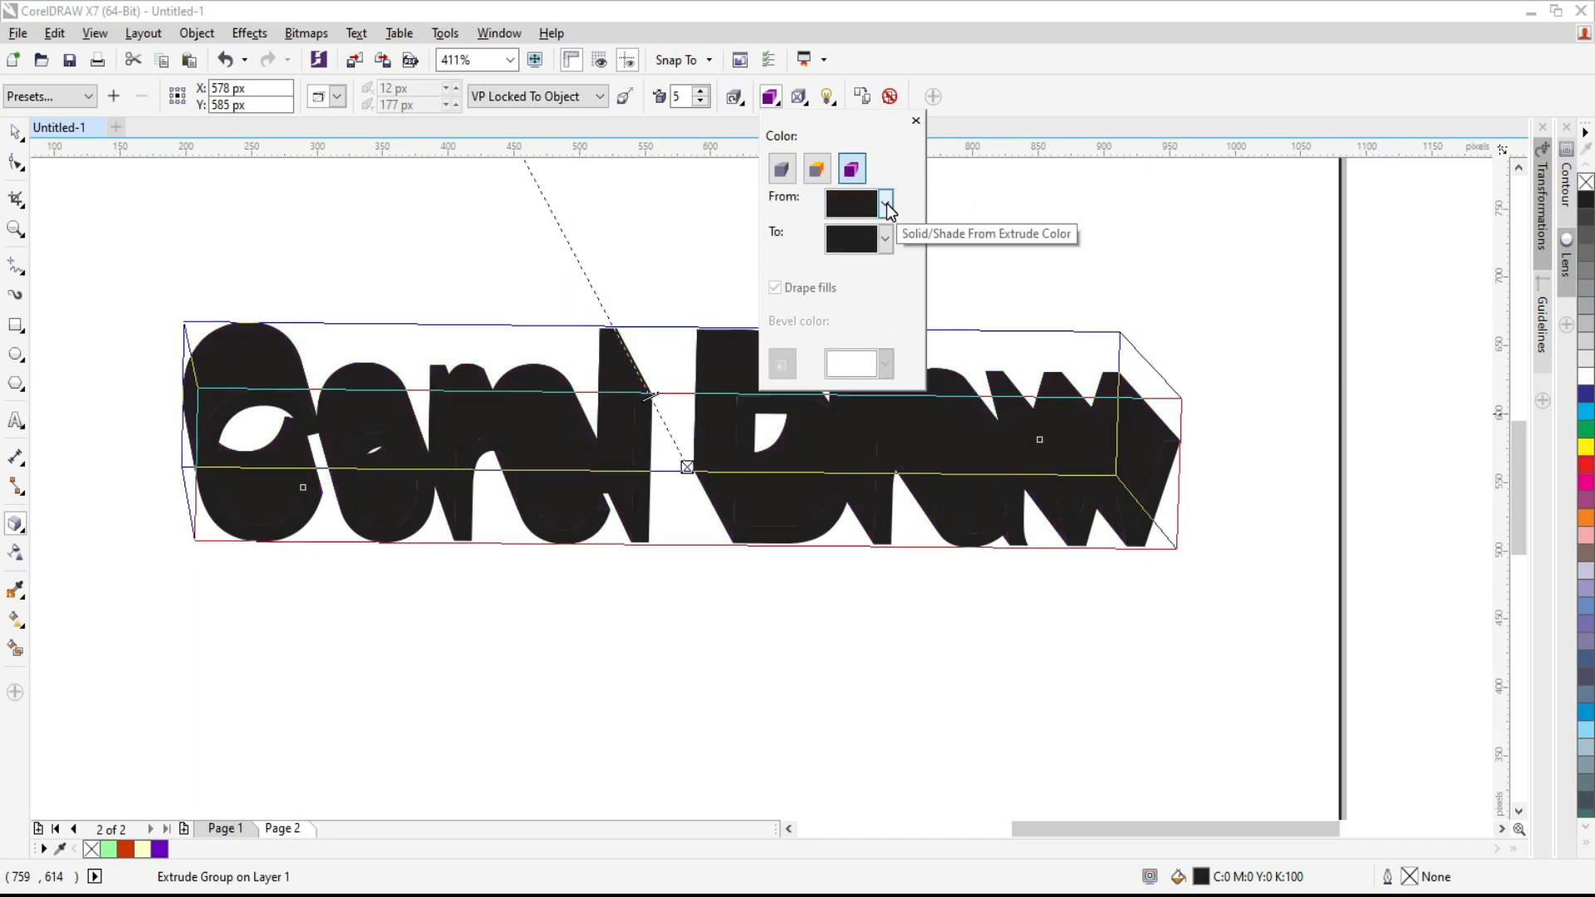
left_click(886, 204)
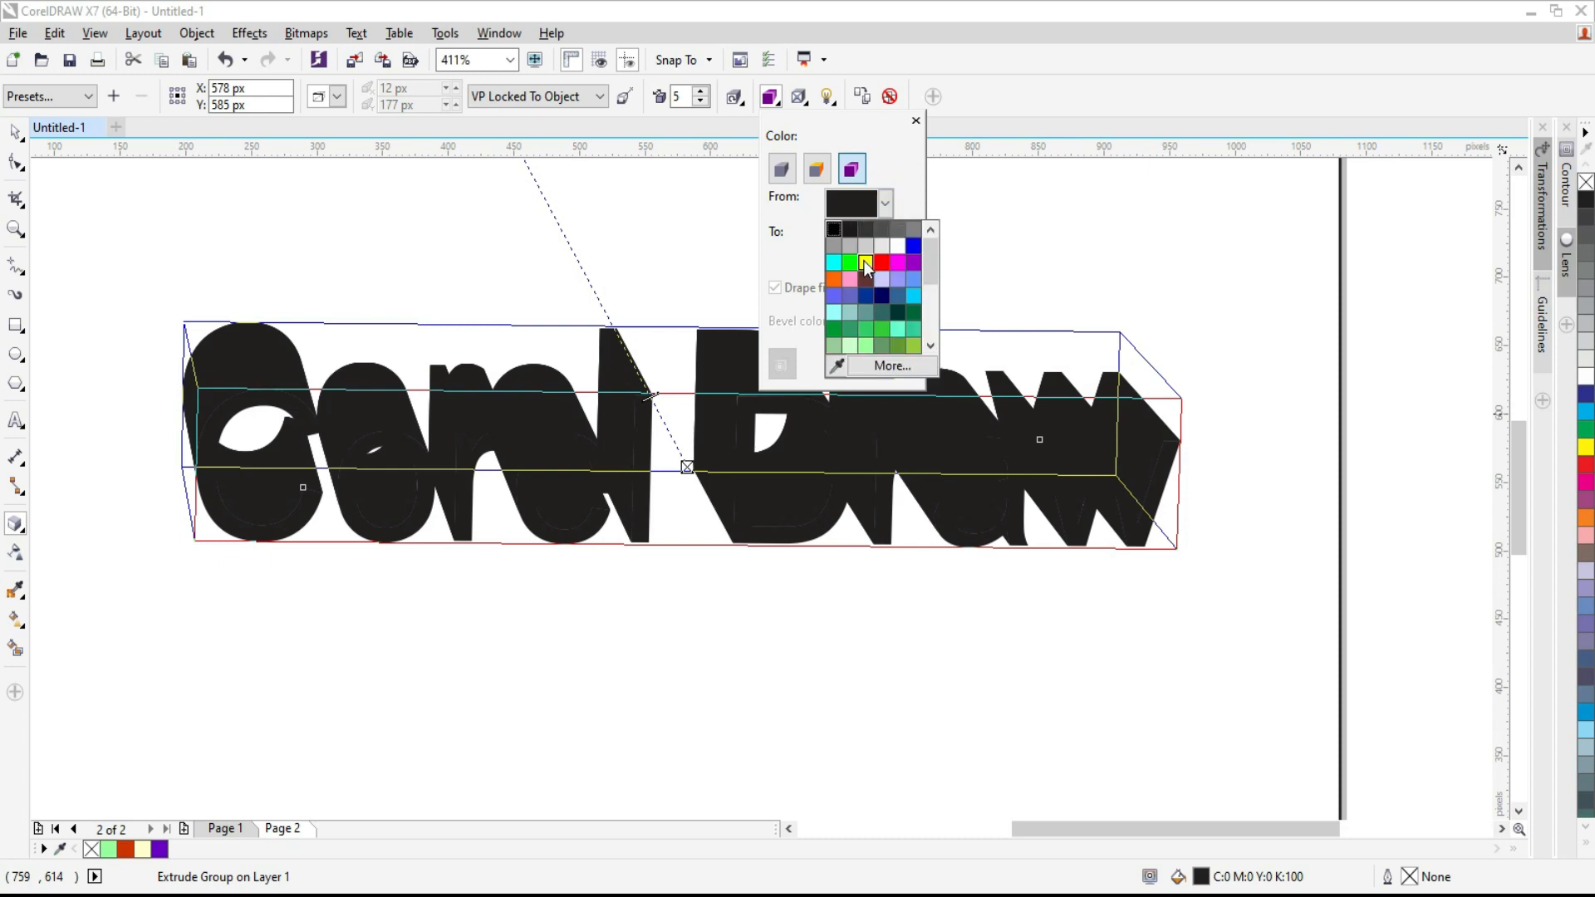
left_click(914, 280)
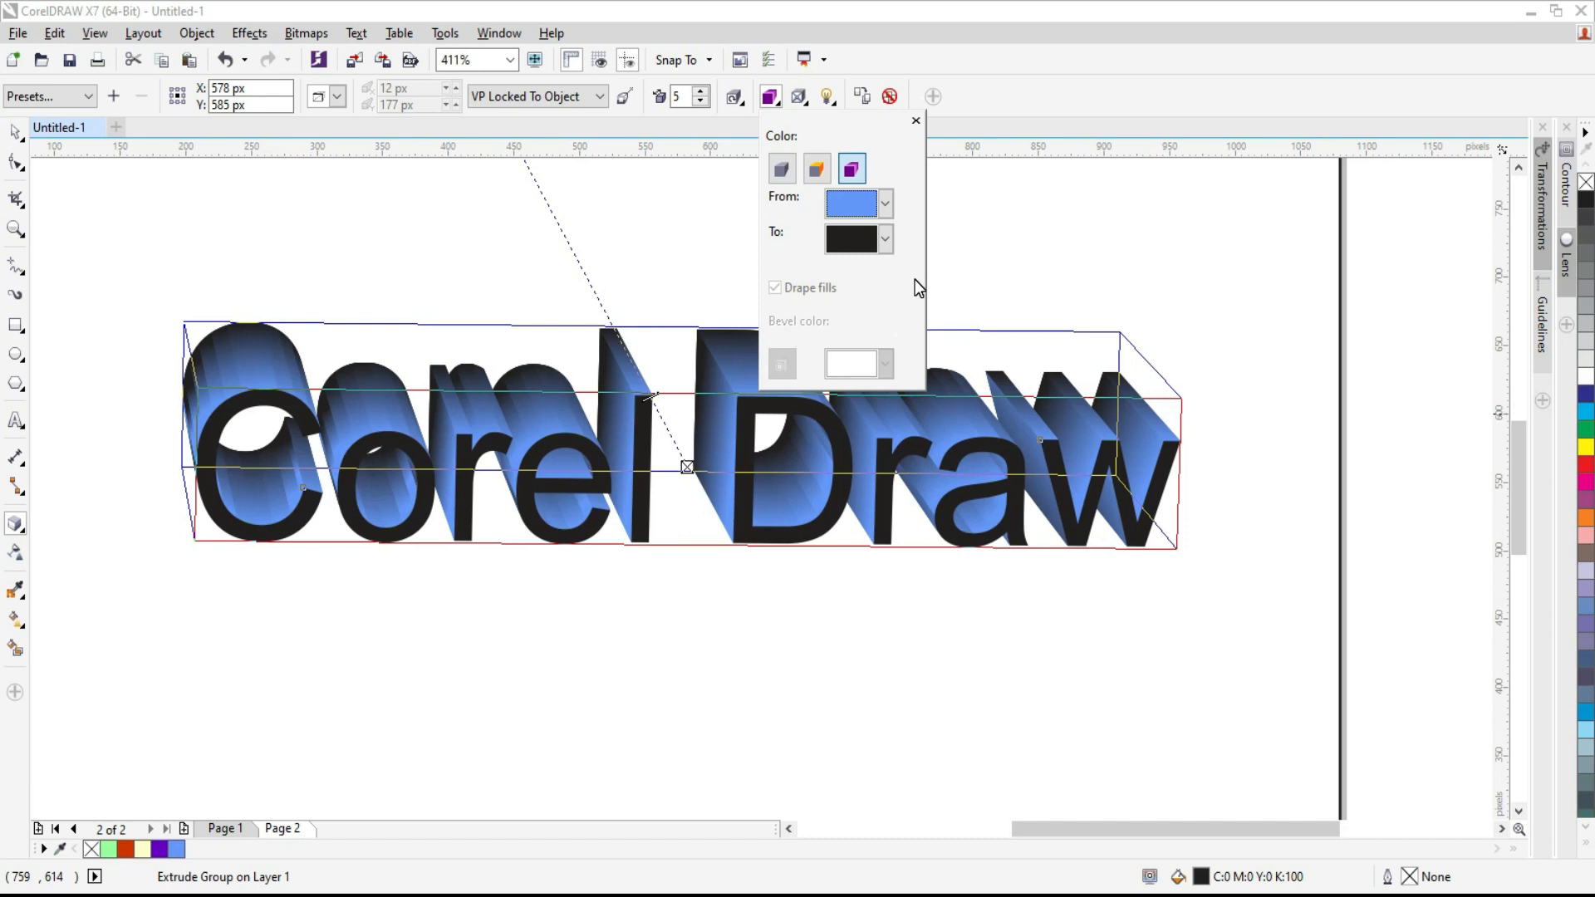
left_click(886, 239)
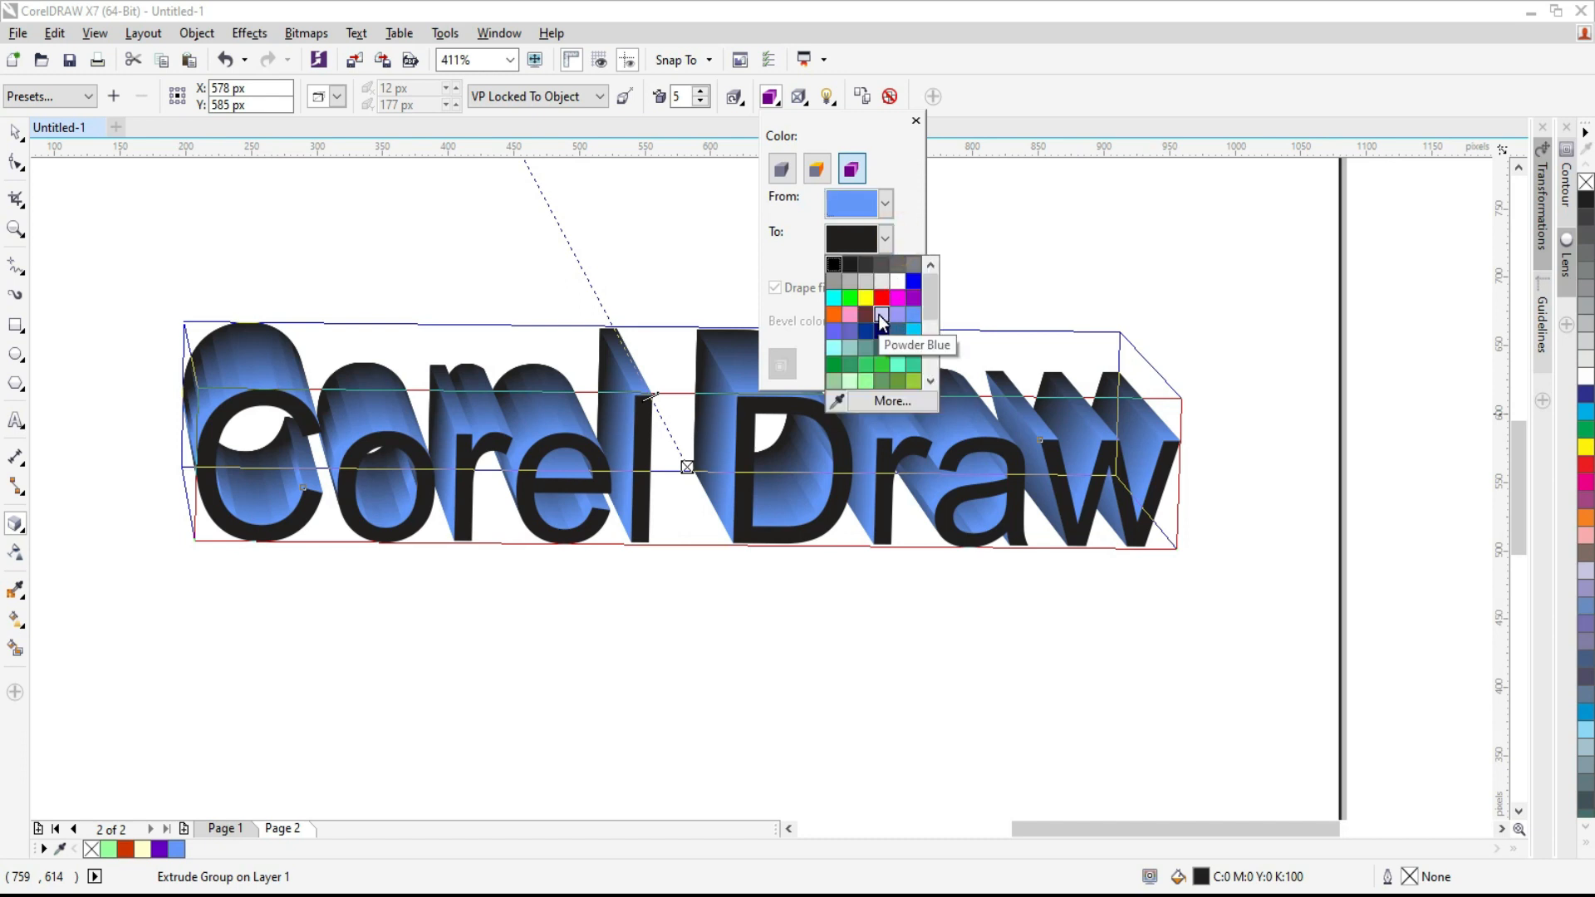
left_click(834, 299)
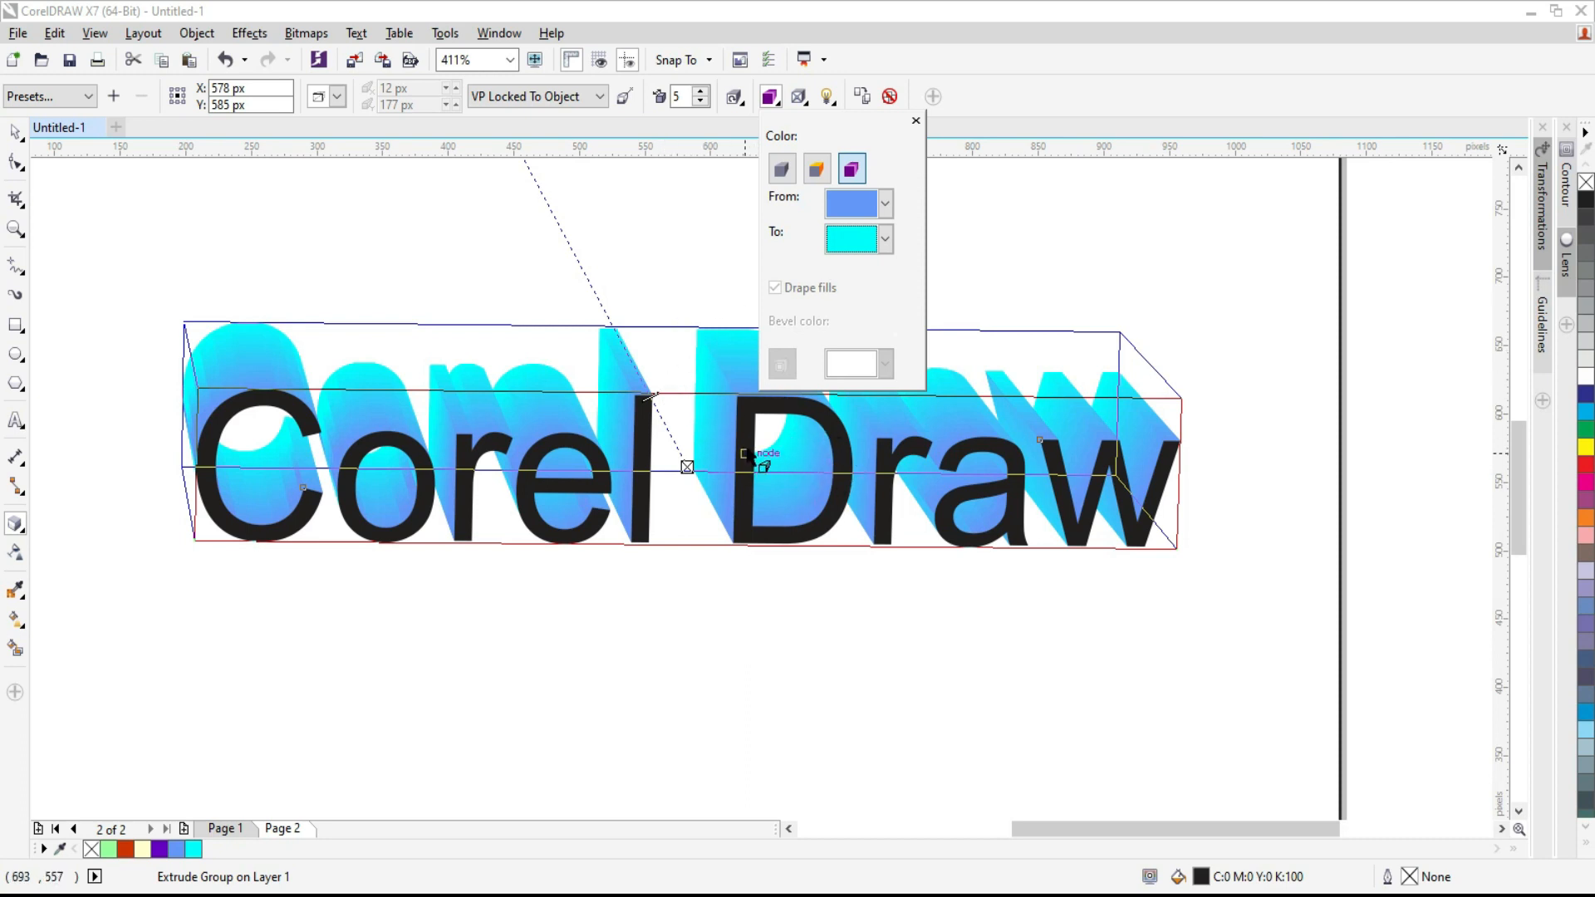
Apply a bevel to the extruded text with a depth of 10 px and an angle of 43°
left_click(807, 102)
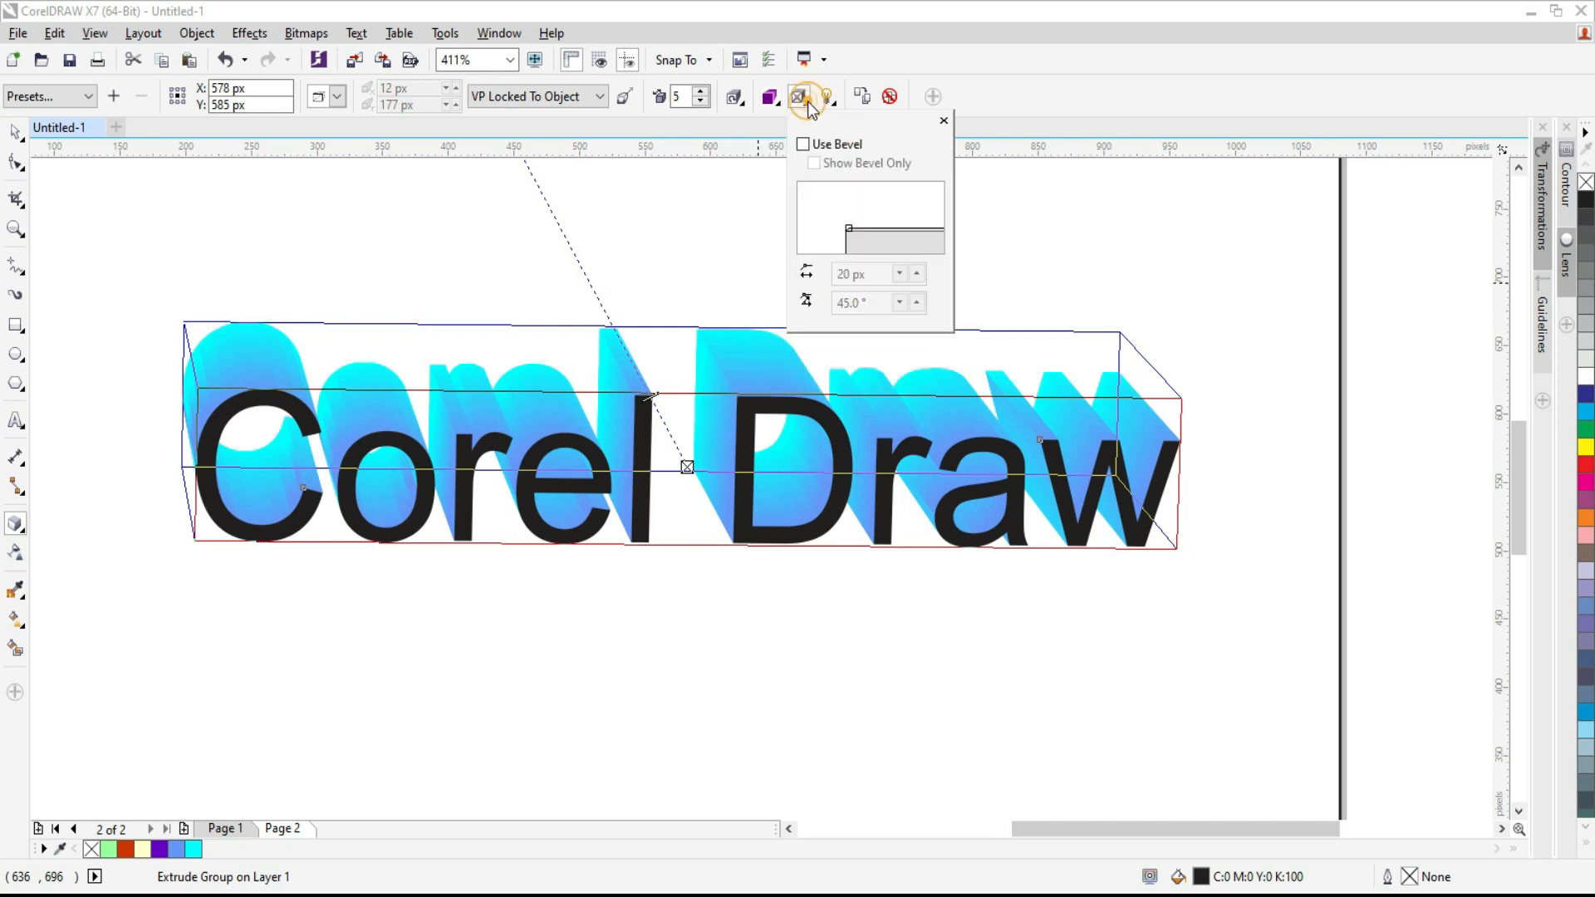
left_click(828, 142)
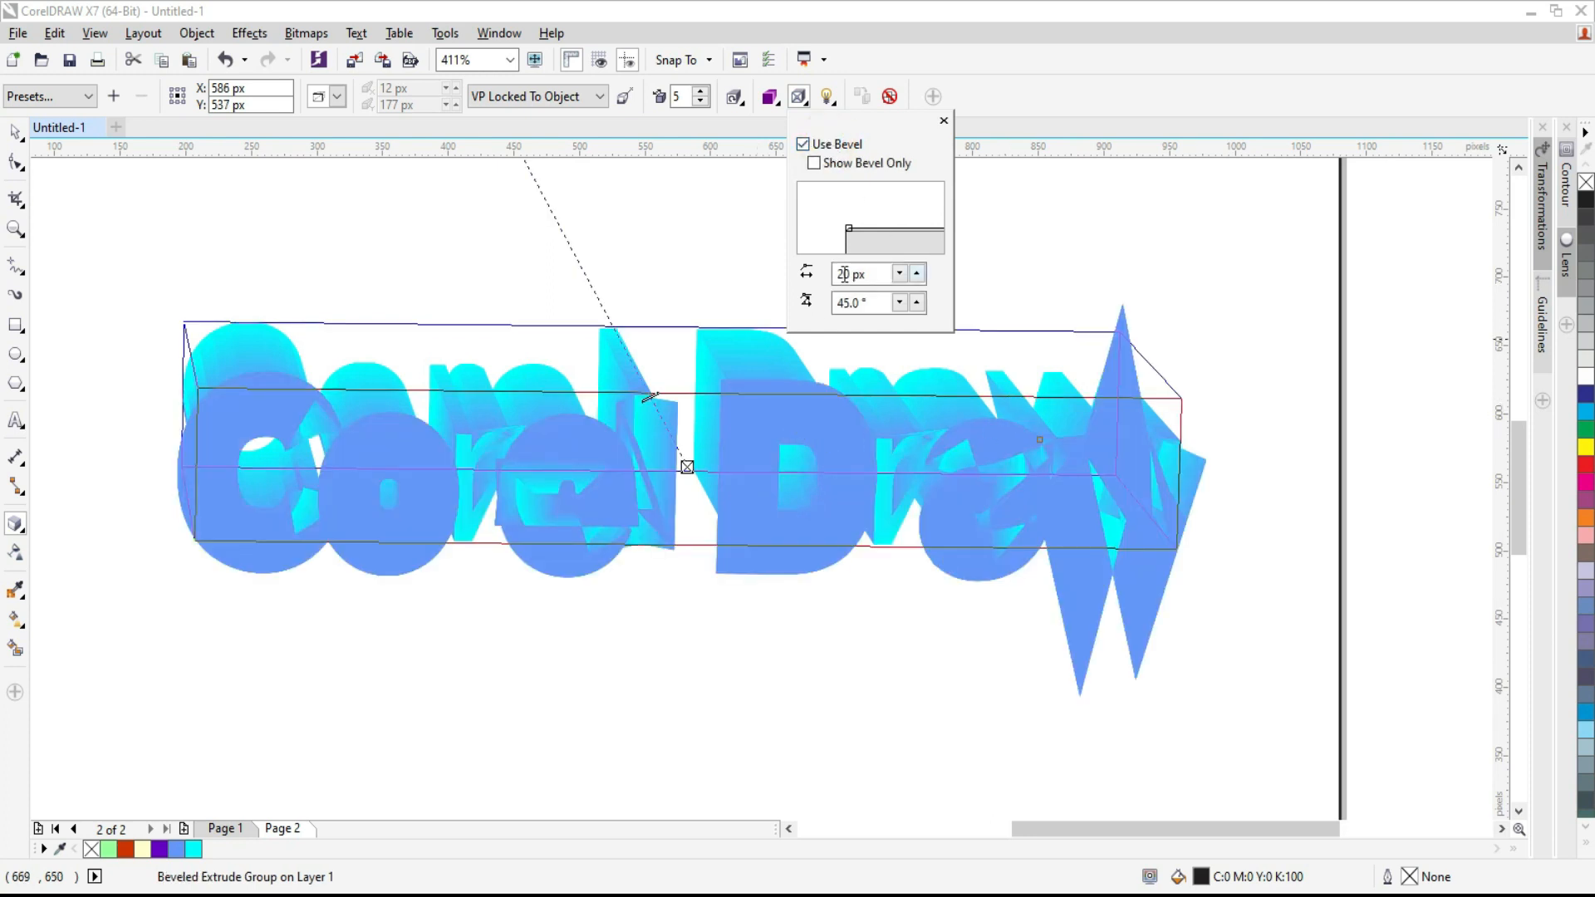
left_click(904, 275)
left_click(905, 275)
left_click(904, 275)
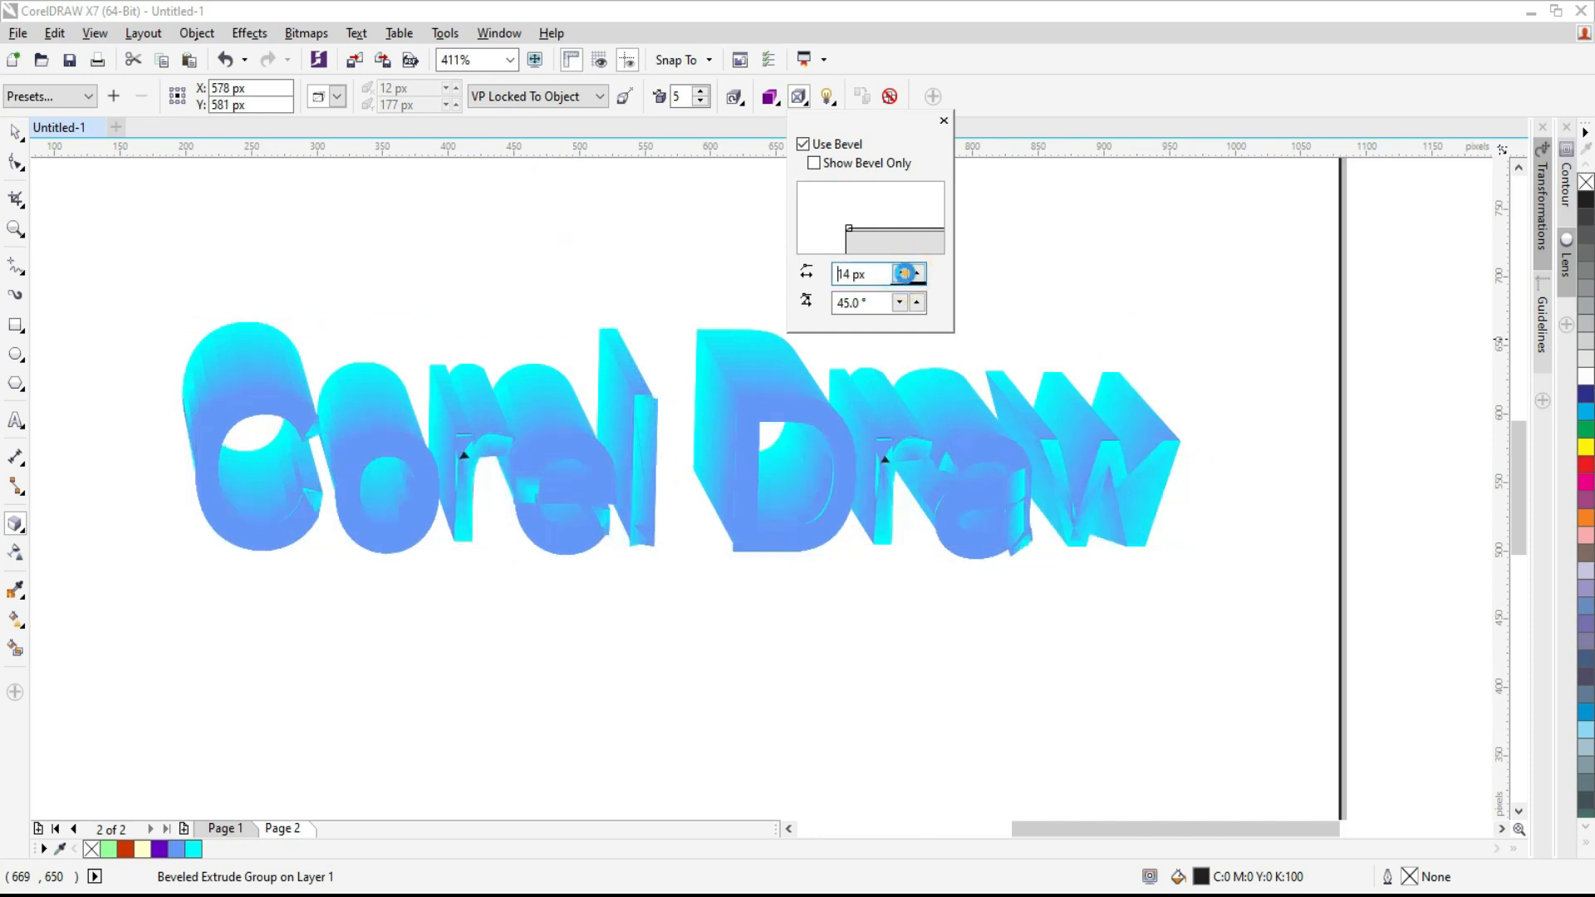
left_click(904, 275)
left_click(905, 275)
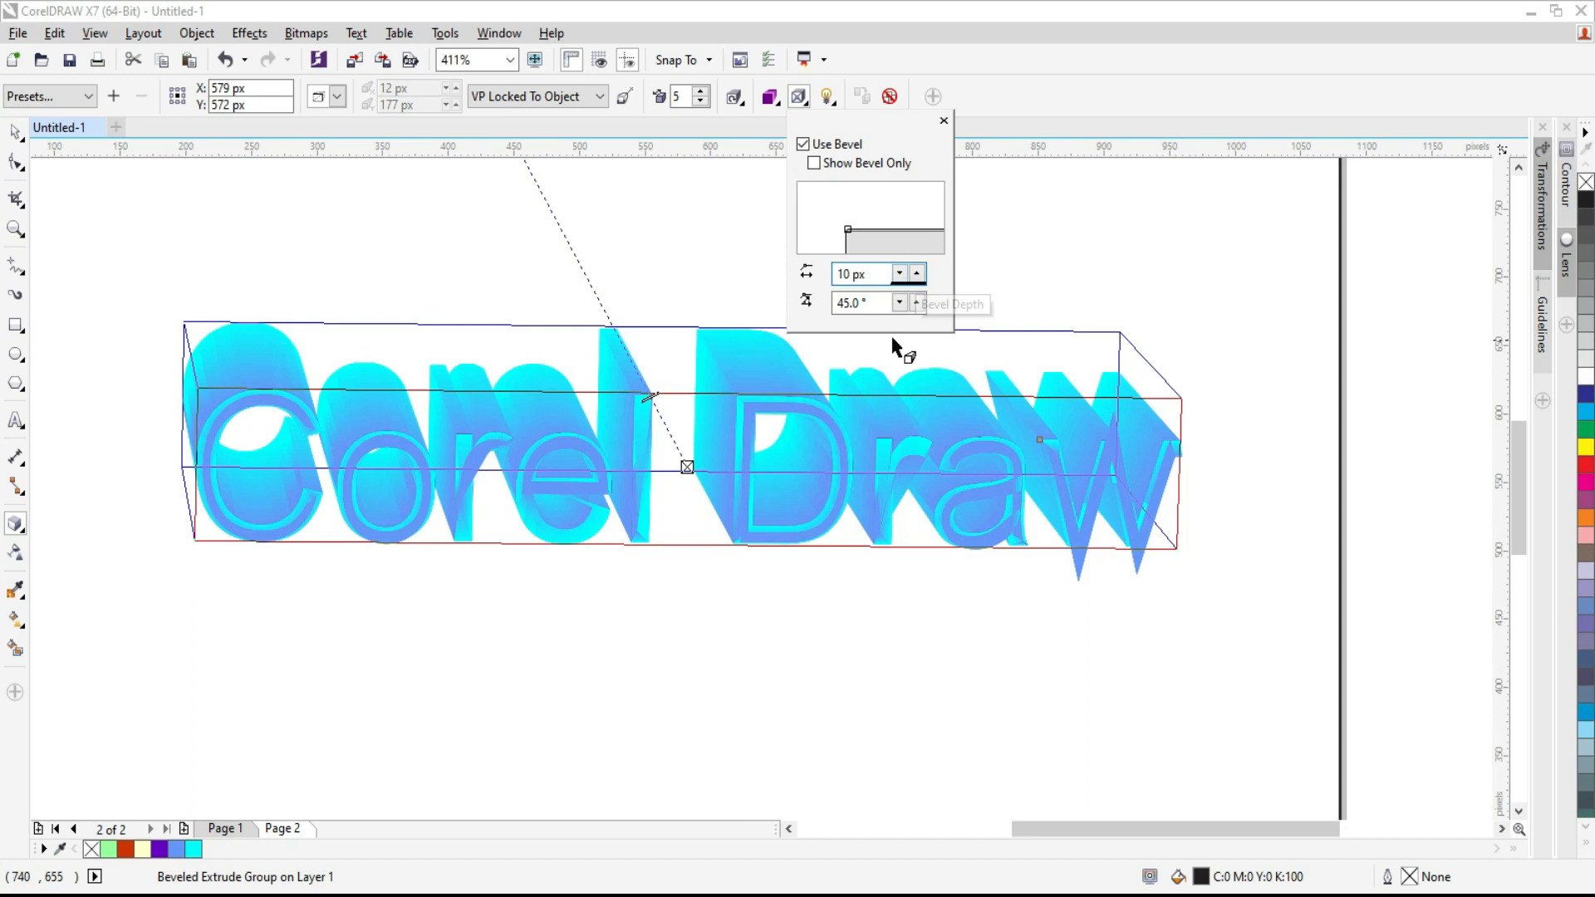
left_click(902, 307)
left_click(902, 306)
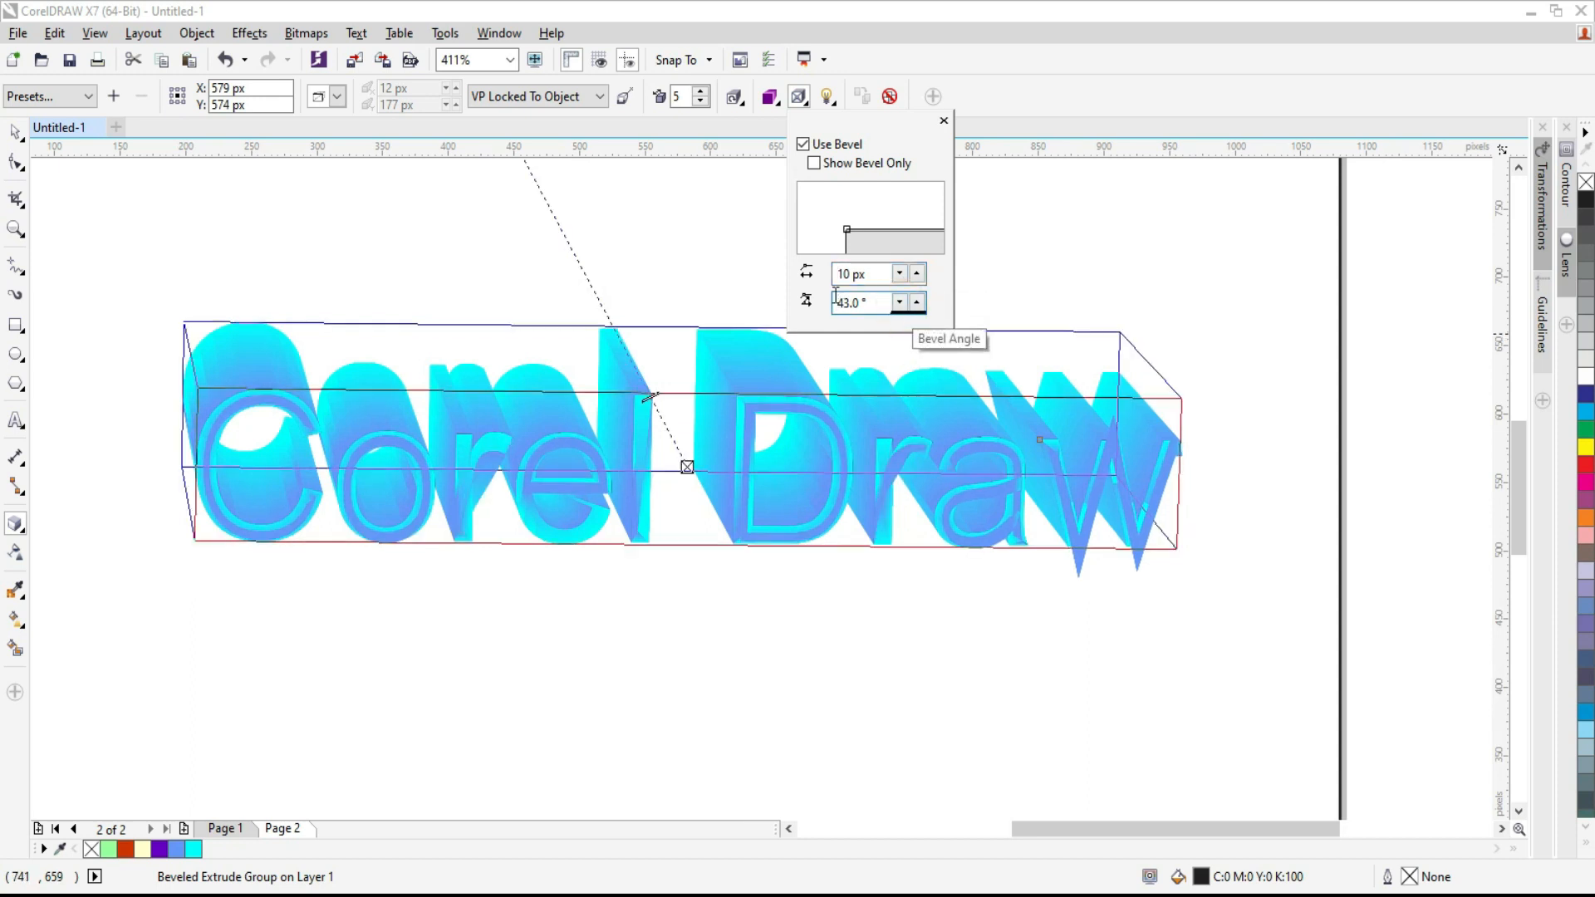
Try showing only the bevel on the extruded text, then turn off the bevel completely
left_click(821, 165)
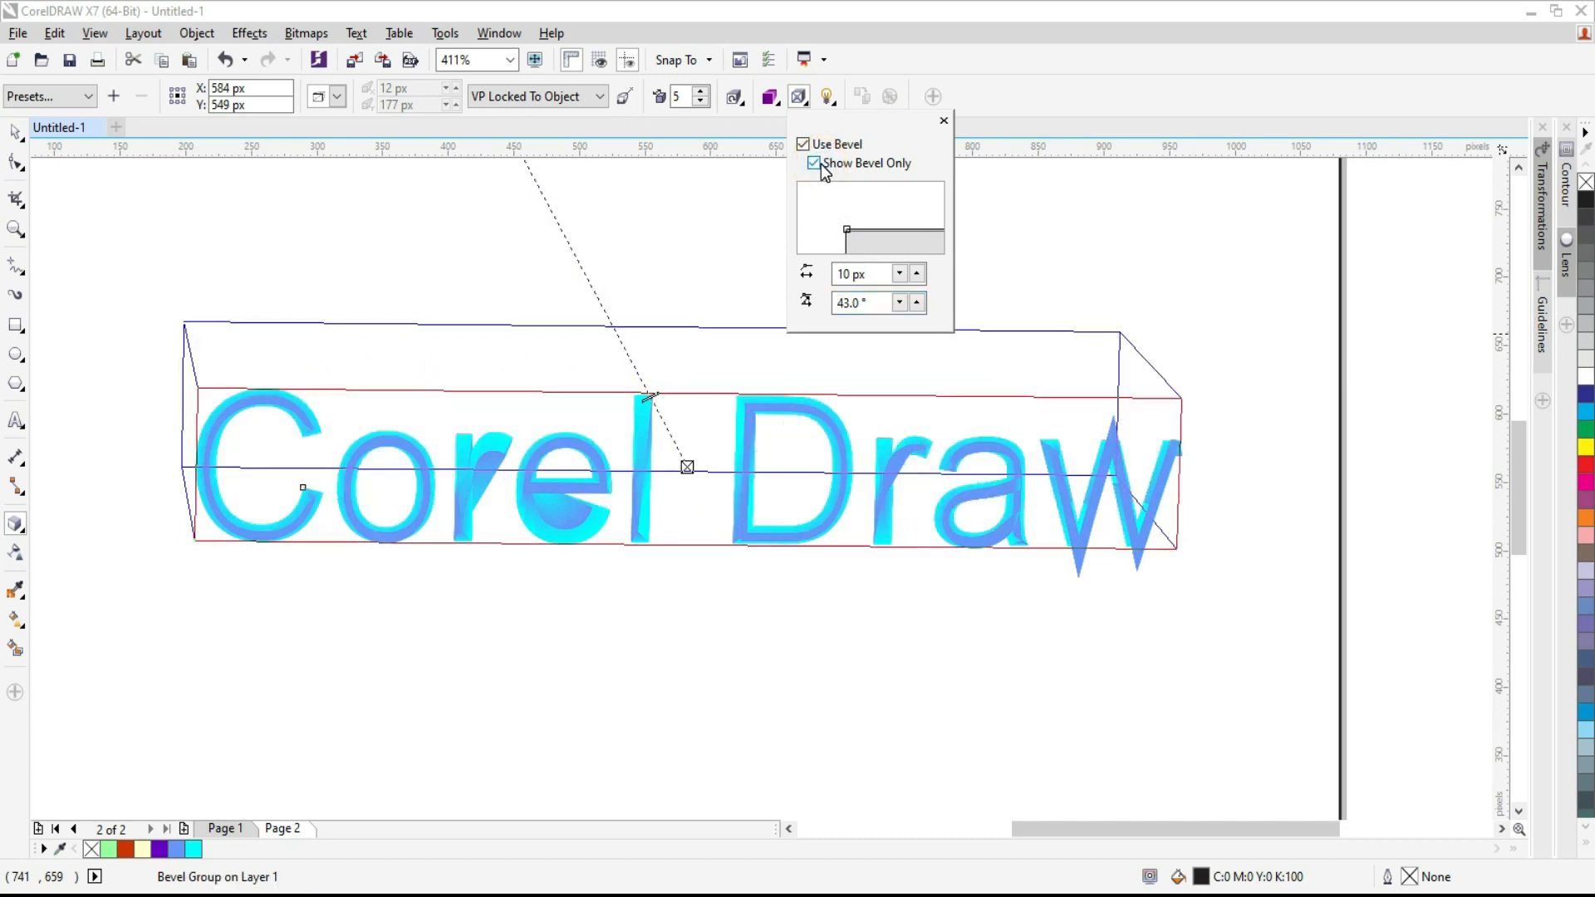
left_click(820, 162)
left_click(815, 148)
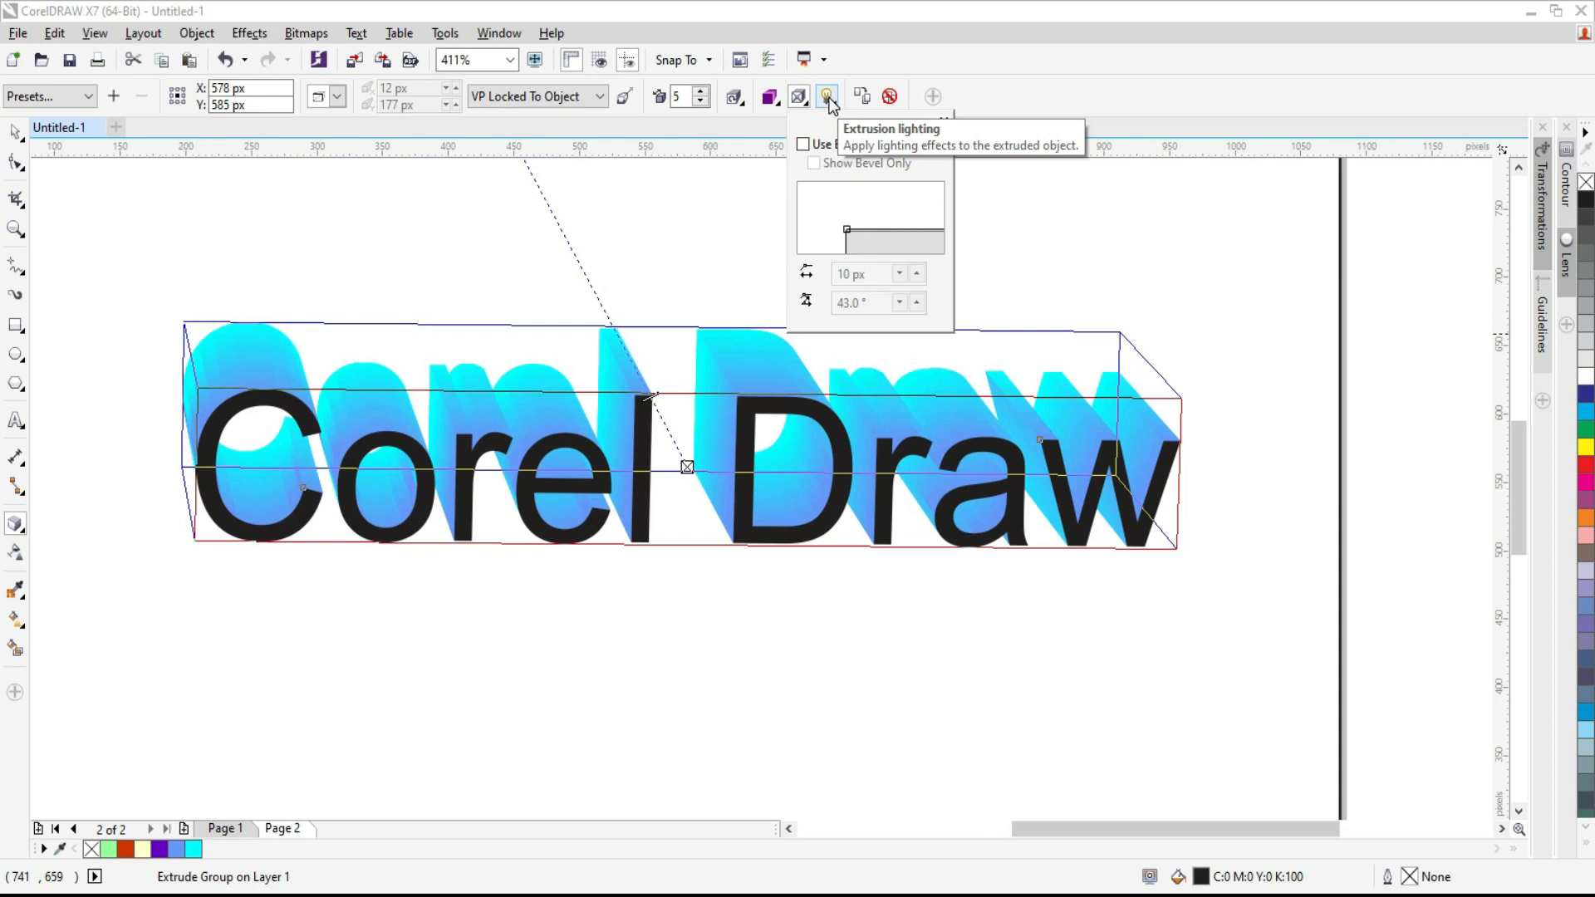
Add light 1 to the text's extrusion, try several positions, and place it at the lighting cube's rear upper-right corner
left_click(827, 97)
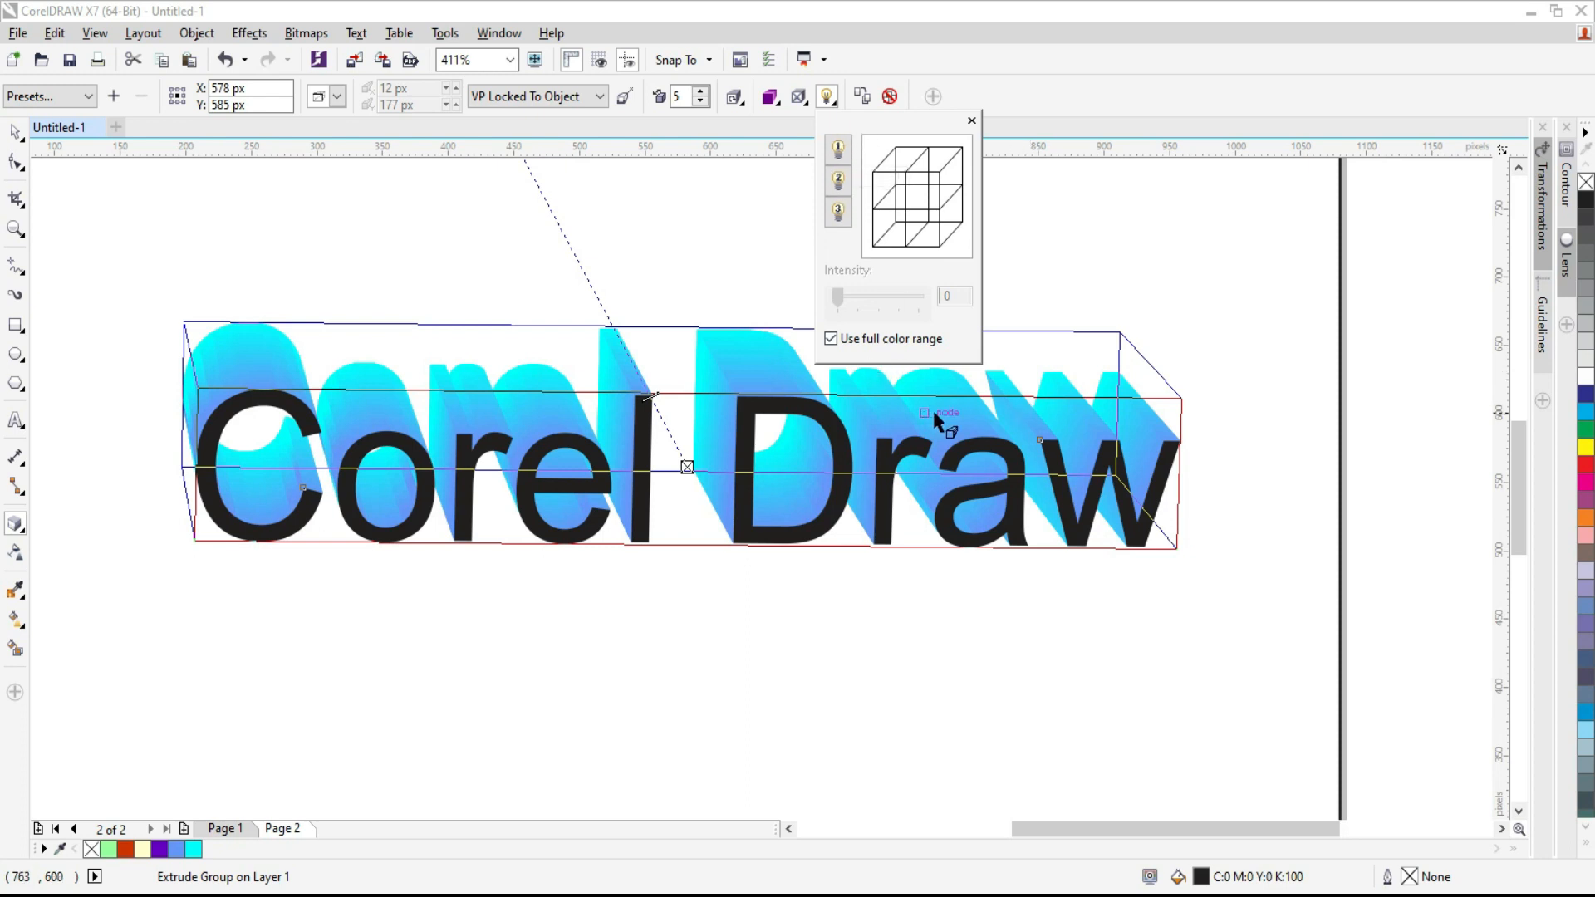
left_click(841, 152)
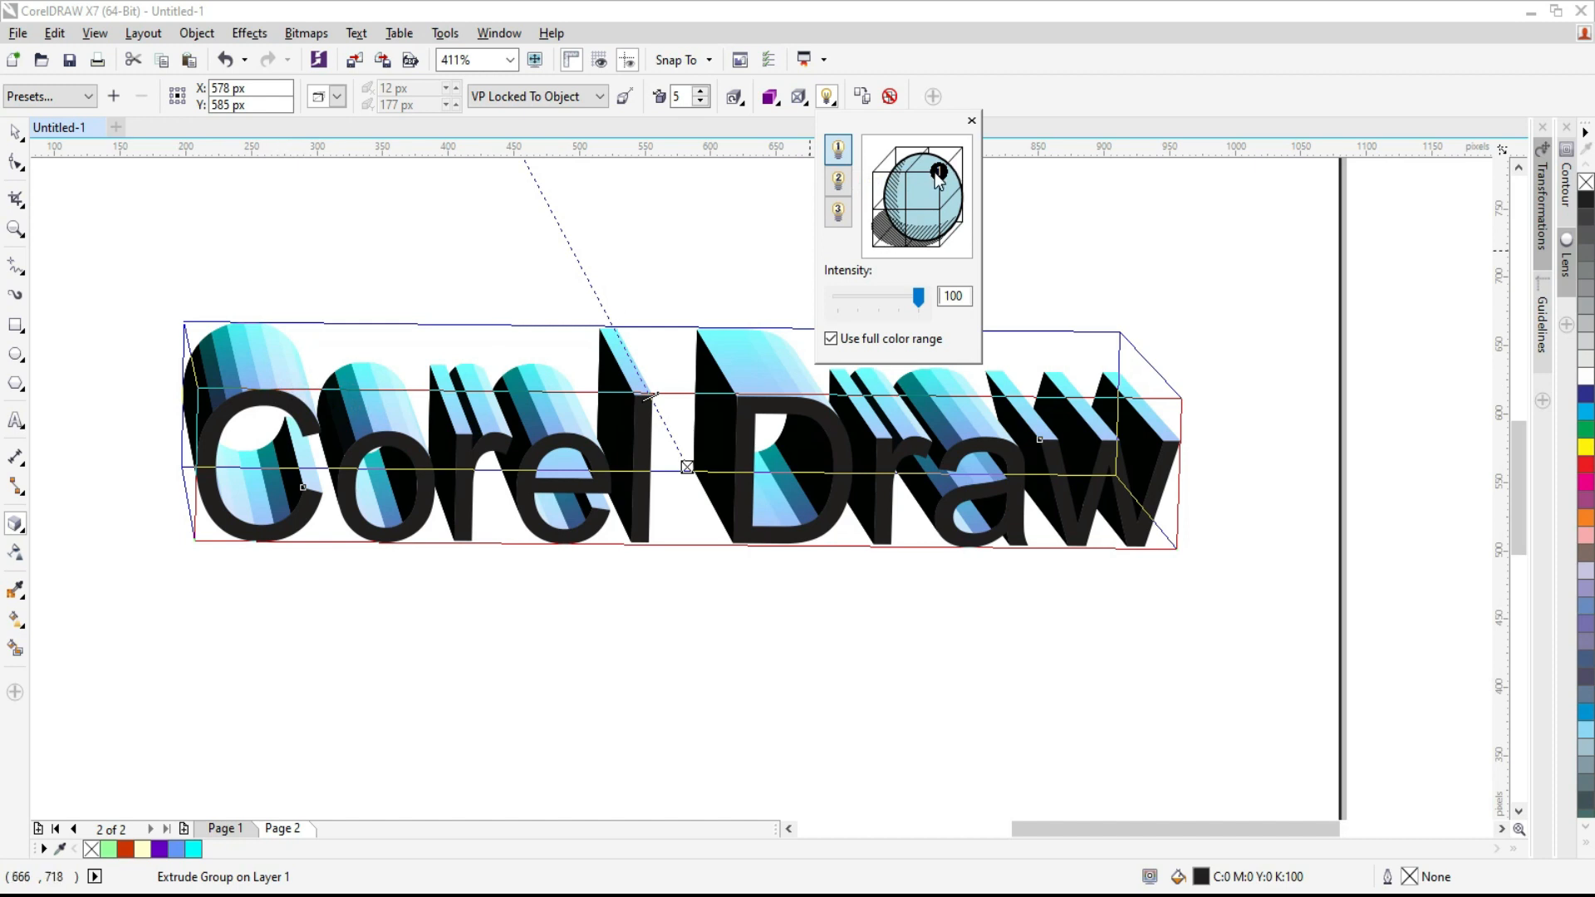
left_click_drag(939, 172, 962, 148)
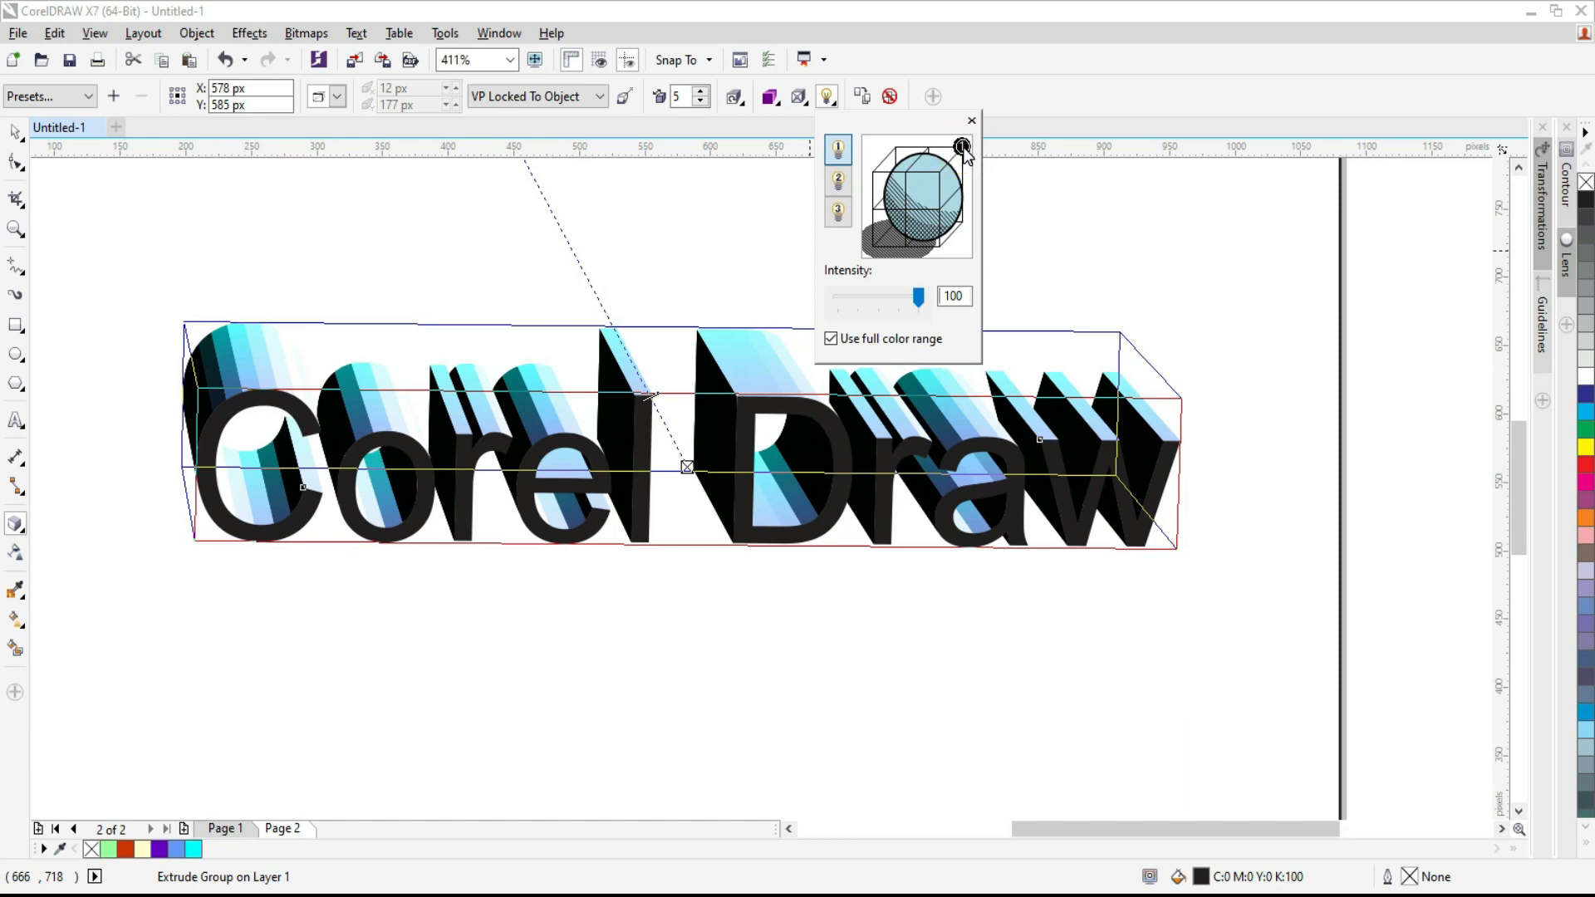
mouse_move(898, 150)
left_mouse_down()
mouse_move(873, 187)
mouse_move(877, 253)
left_mouse_up()
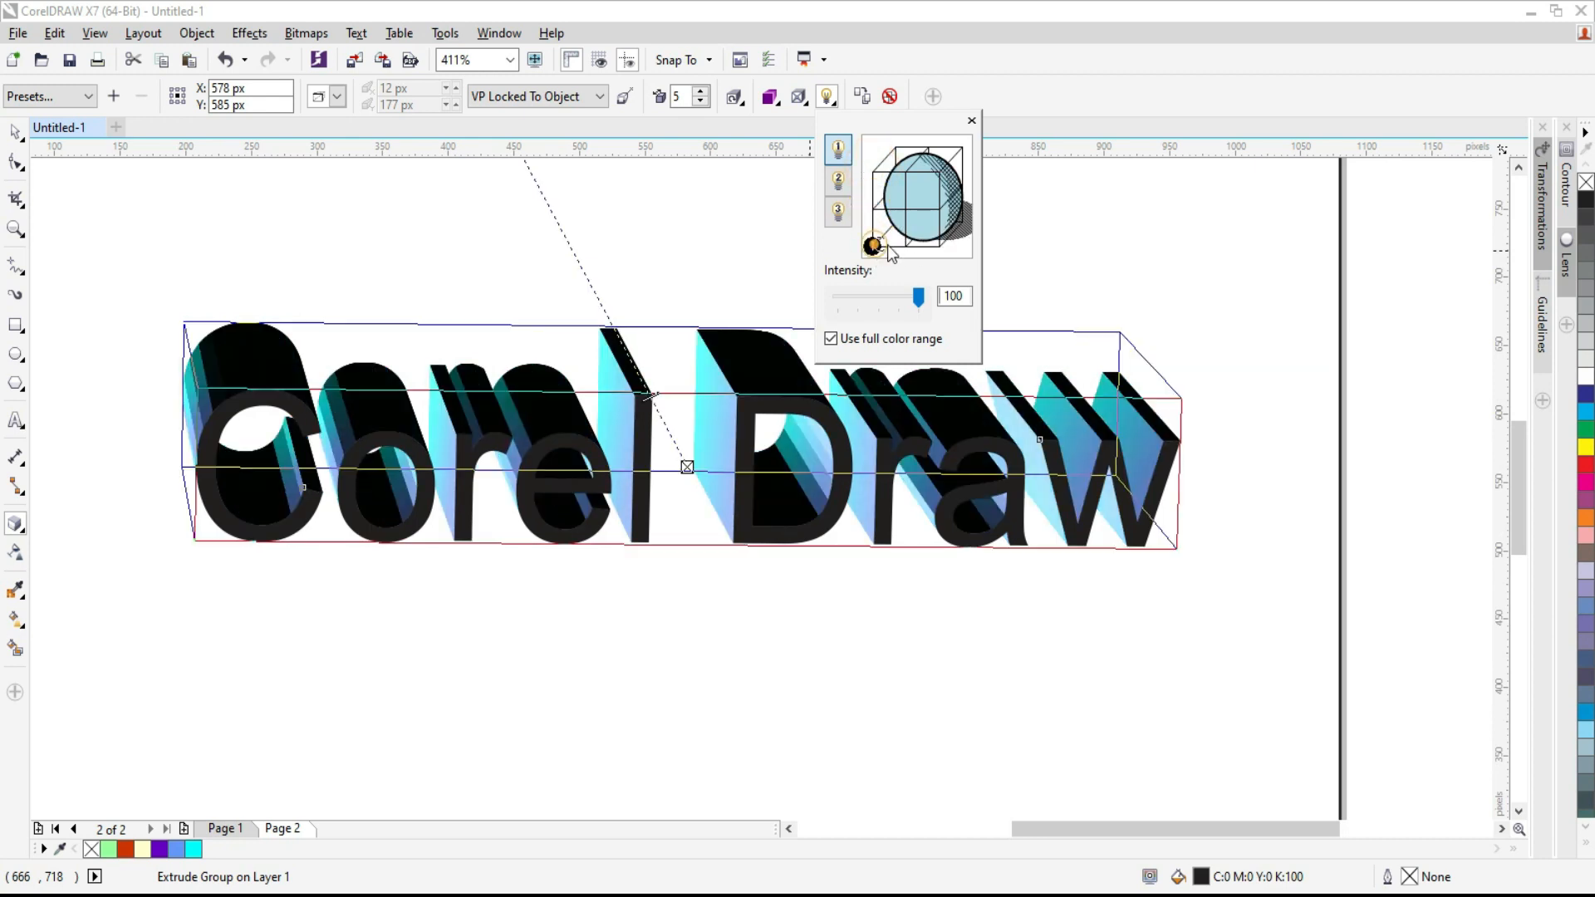
left_click(941, 244)
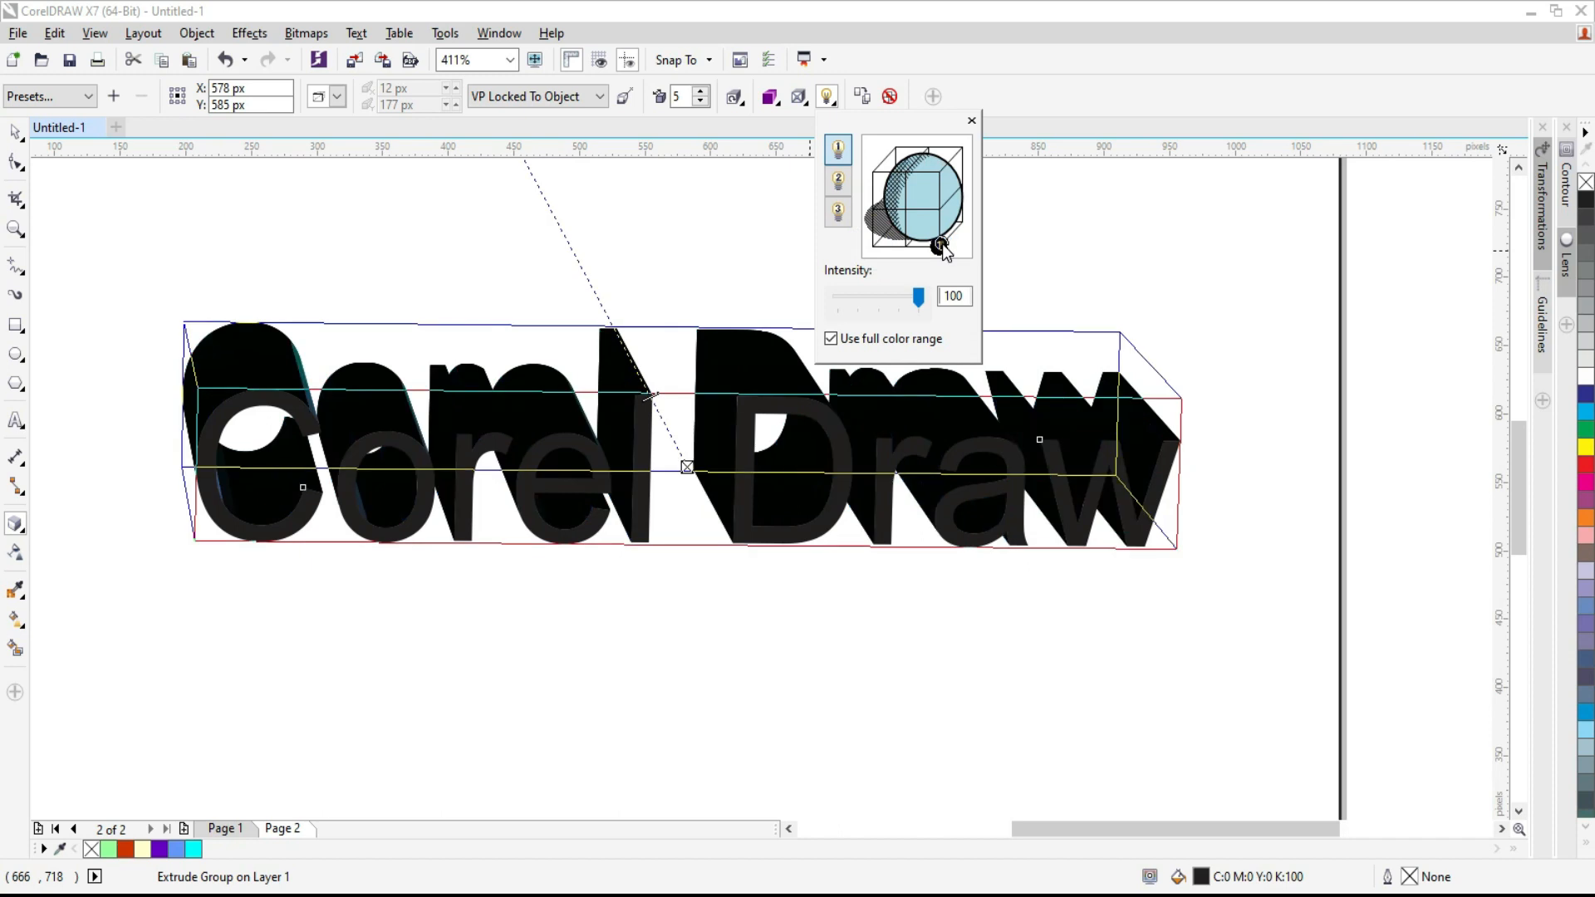
left_click(961, 221)
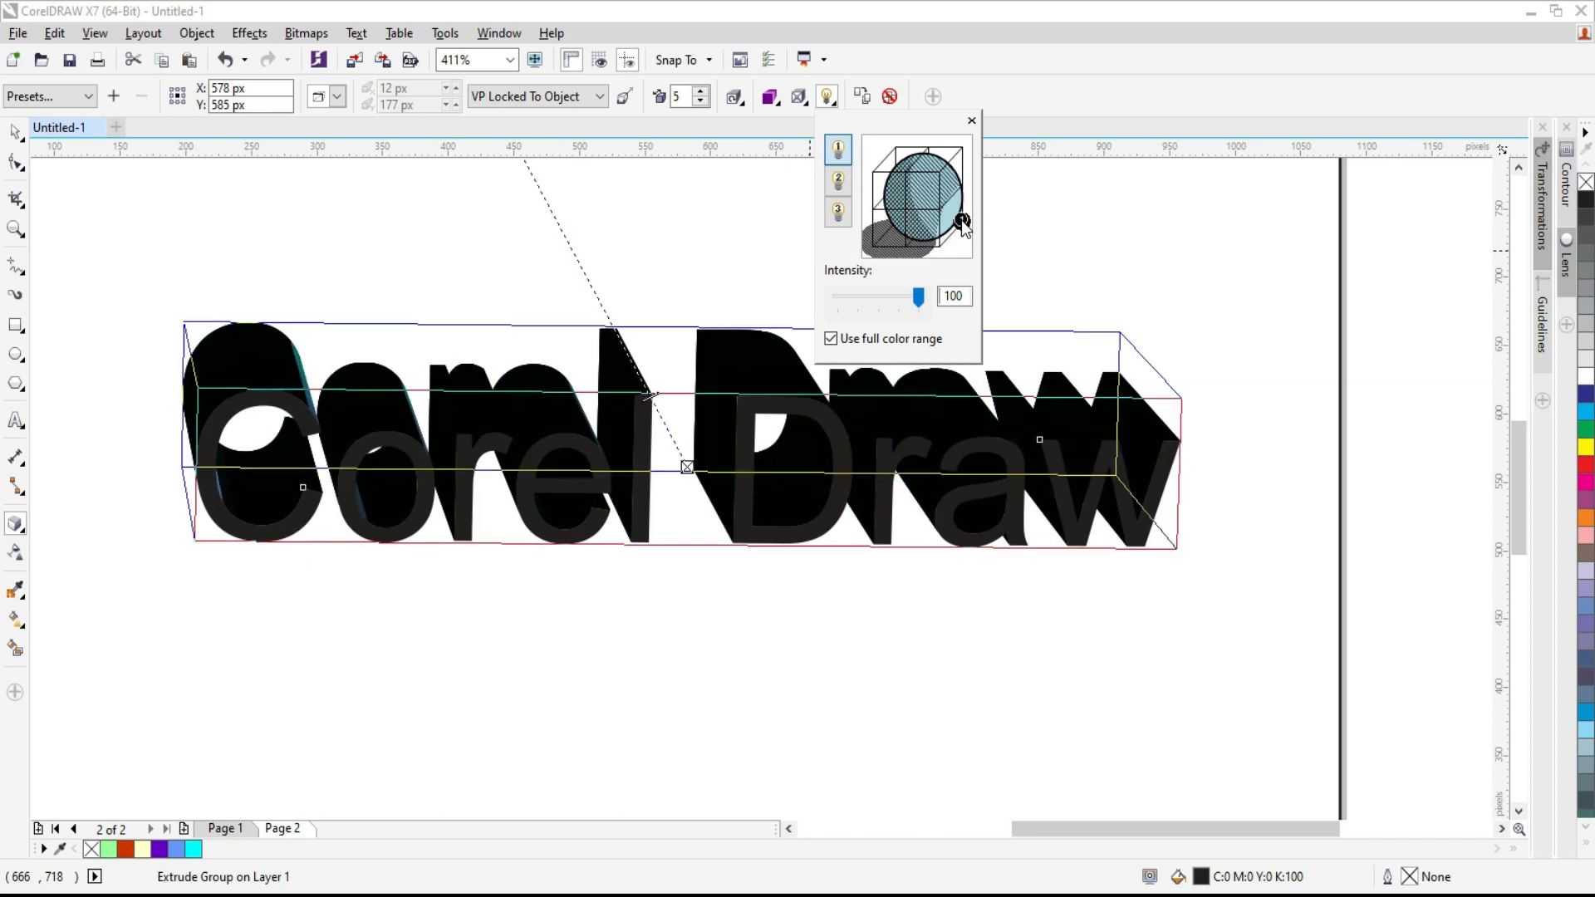
left_click(961, 147)
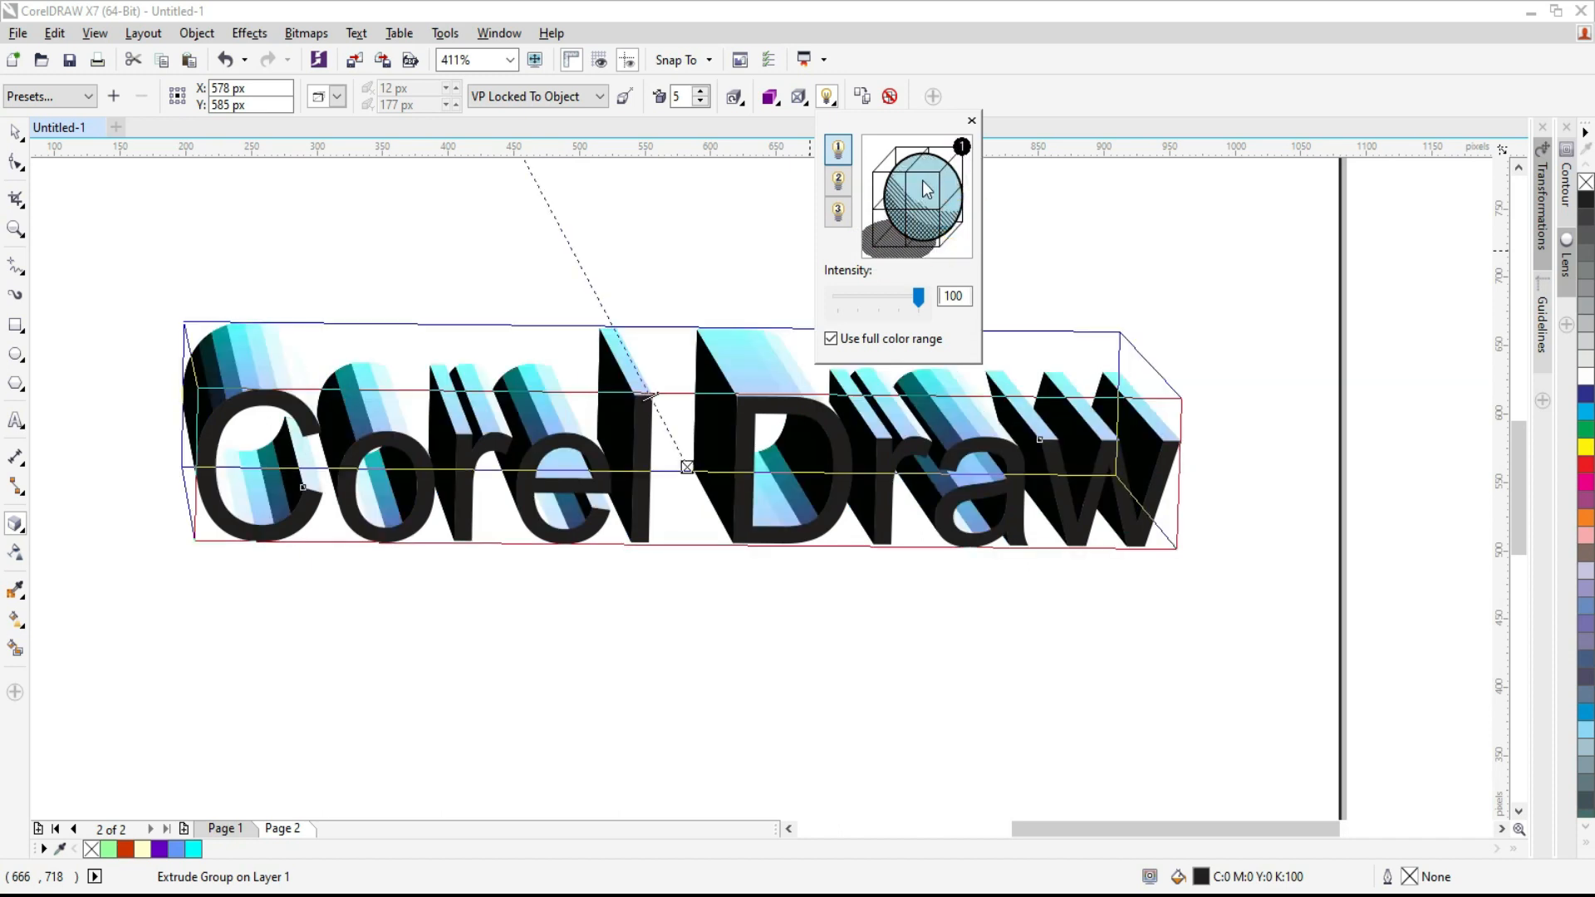
Add light 2 at the lighting cube's front lower-left corner and light 3 midway along its front right edge
left_click(840, 182)
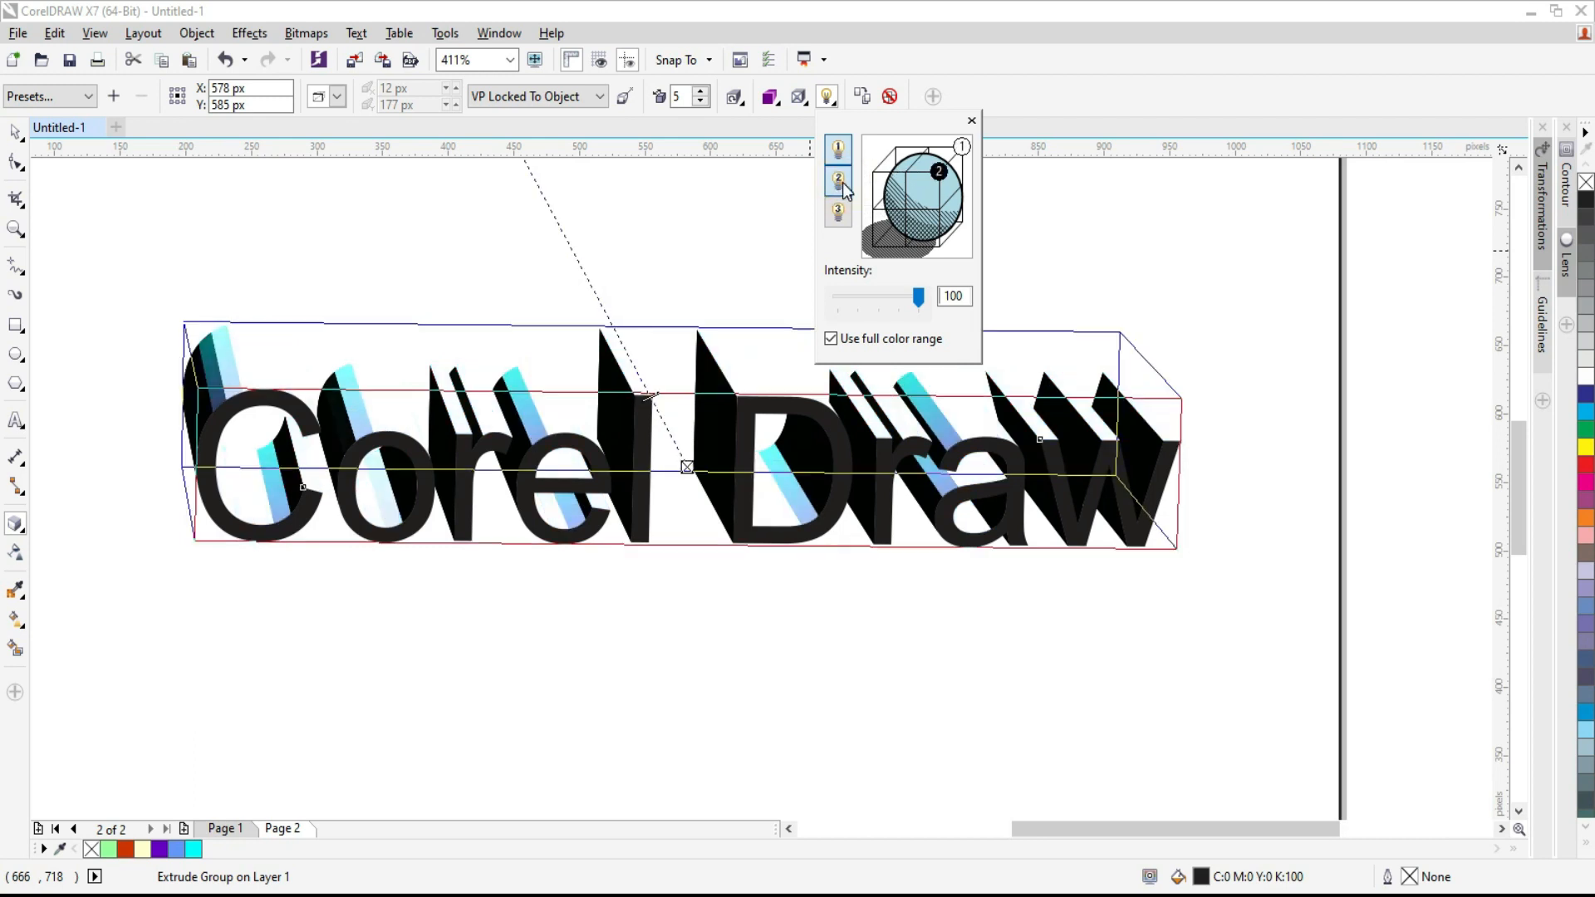
left_click_drag(941, 175, 875, 246)
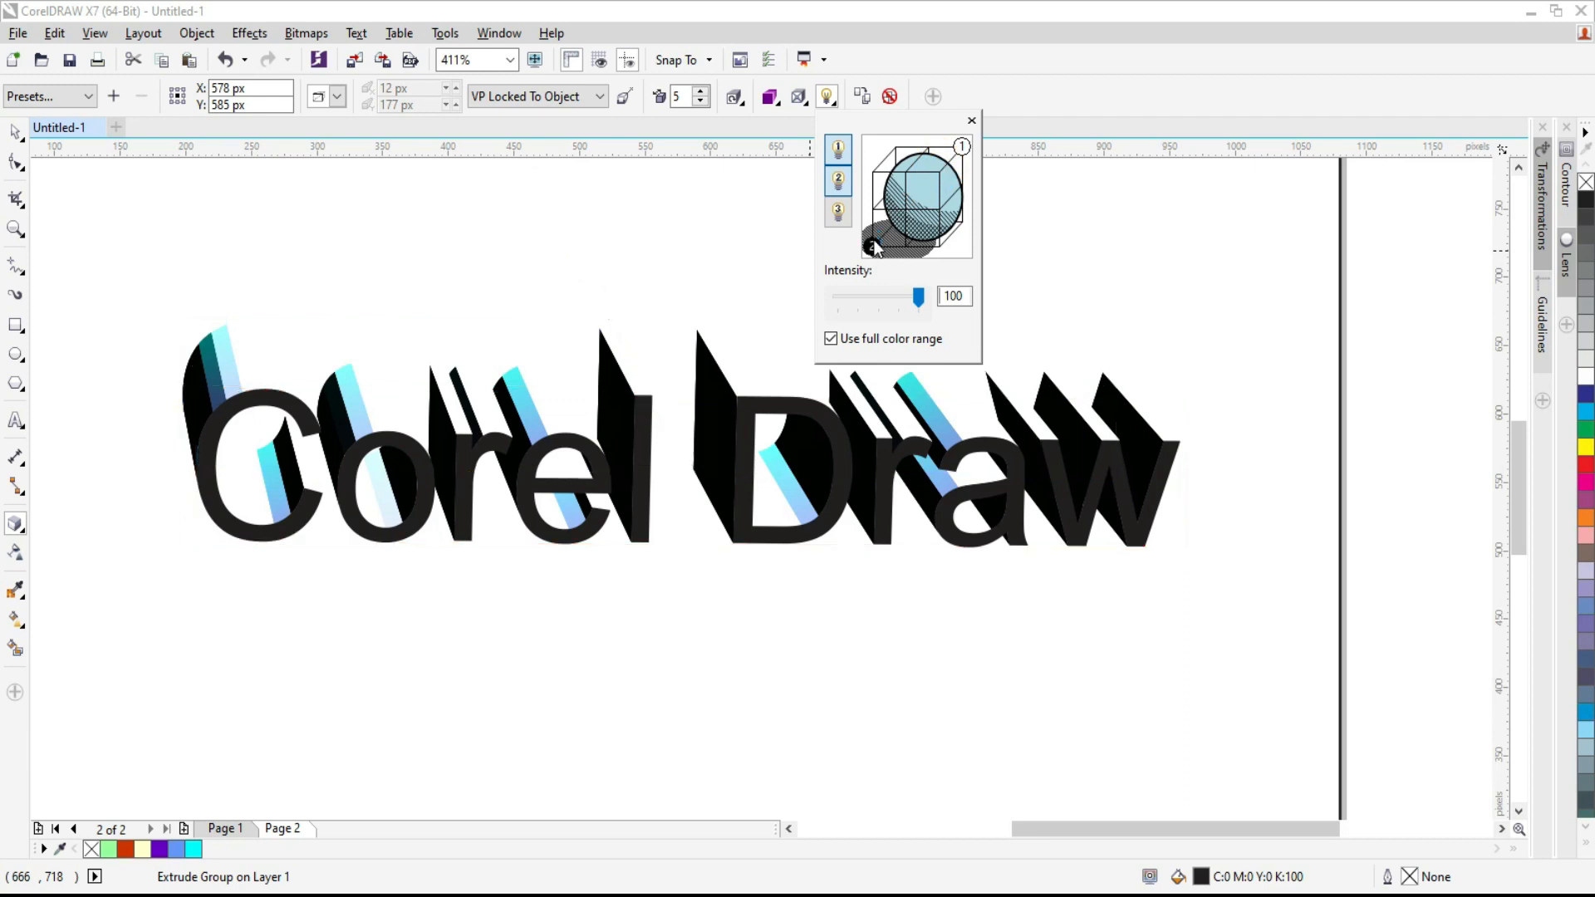
left_click(838, 212)
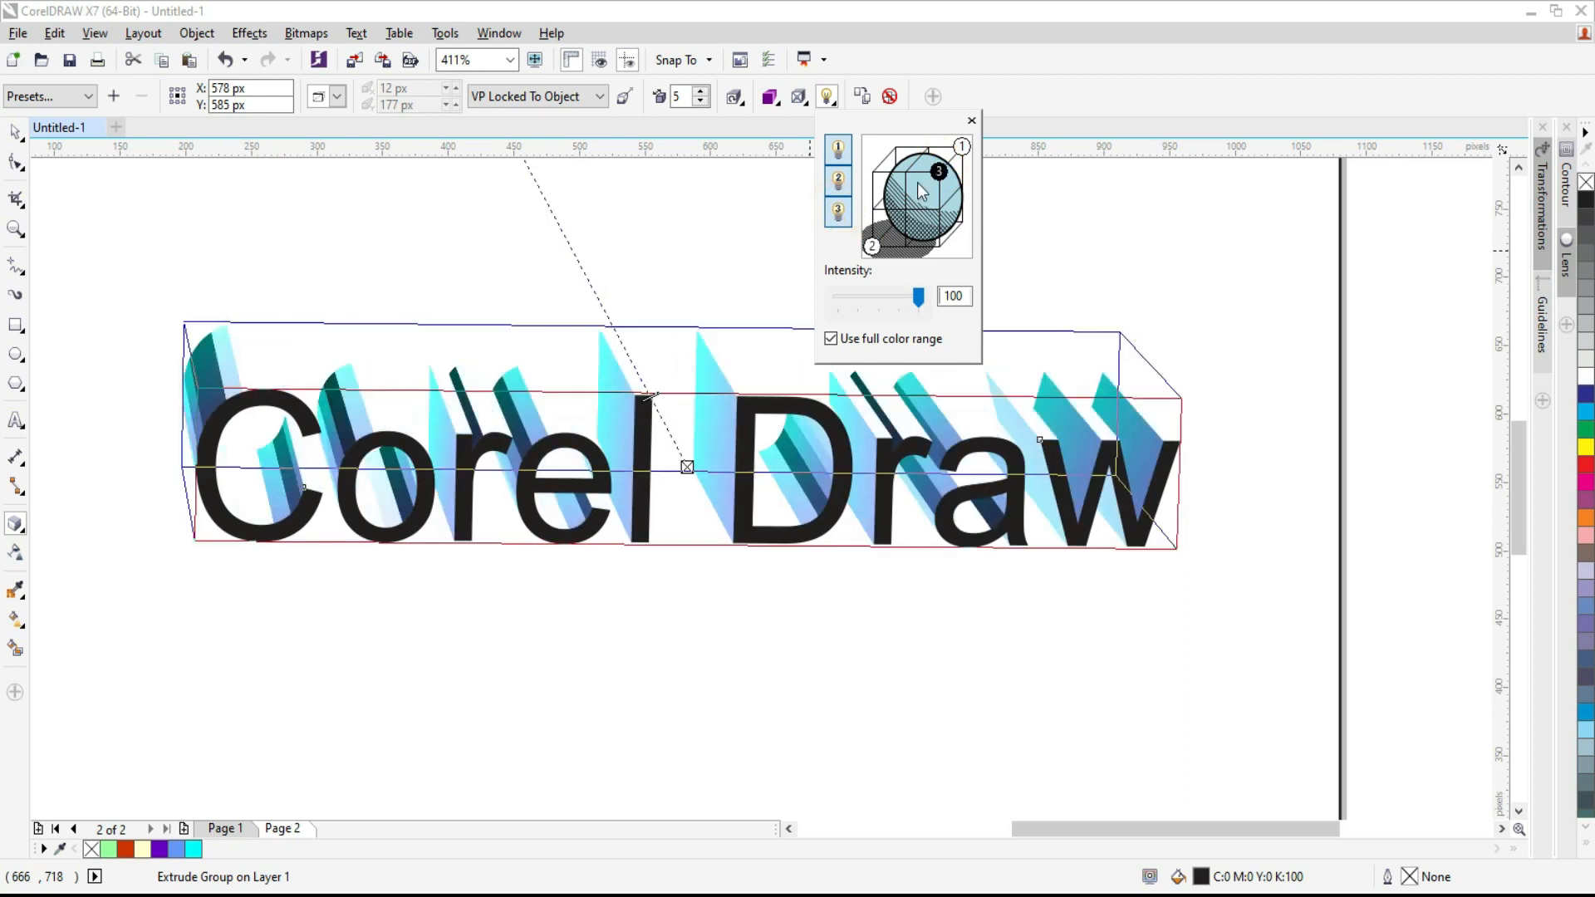
left_click_drag(939, 175, 942, 213)
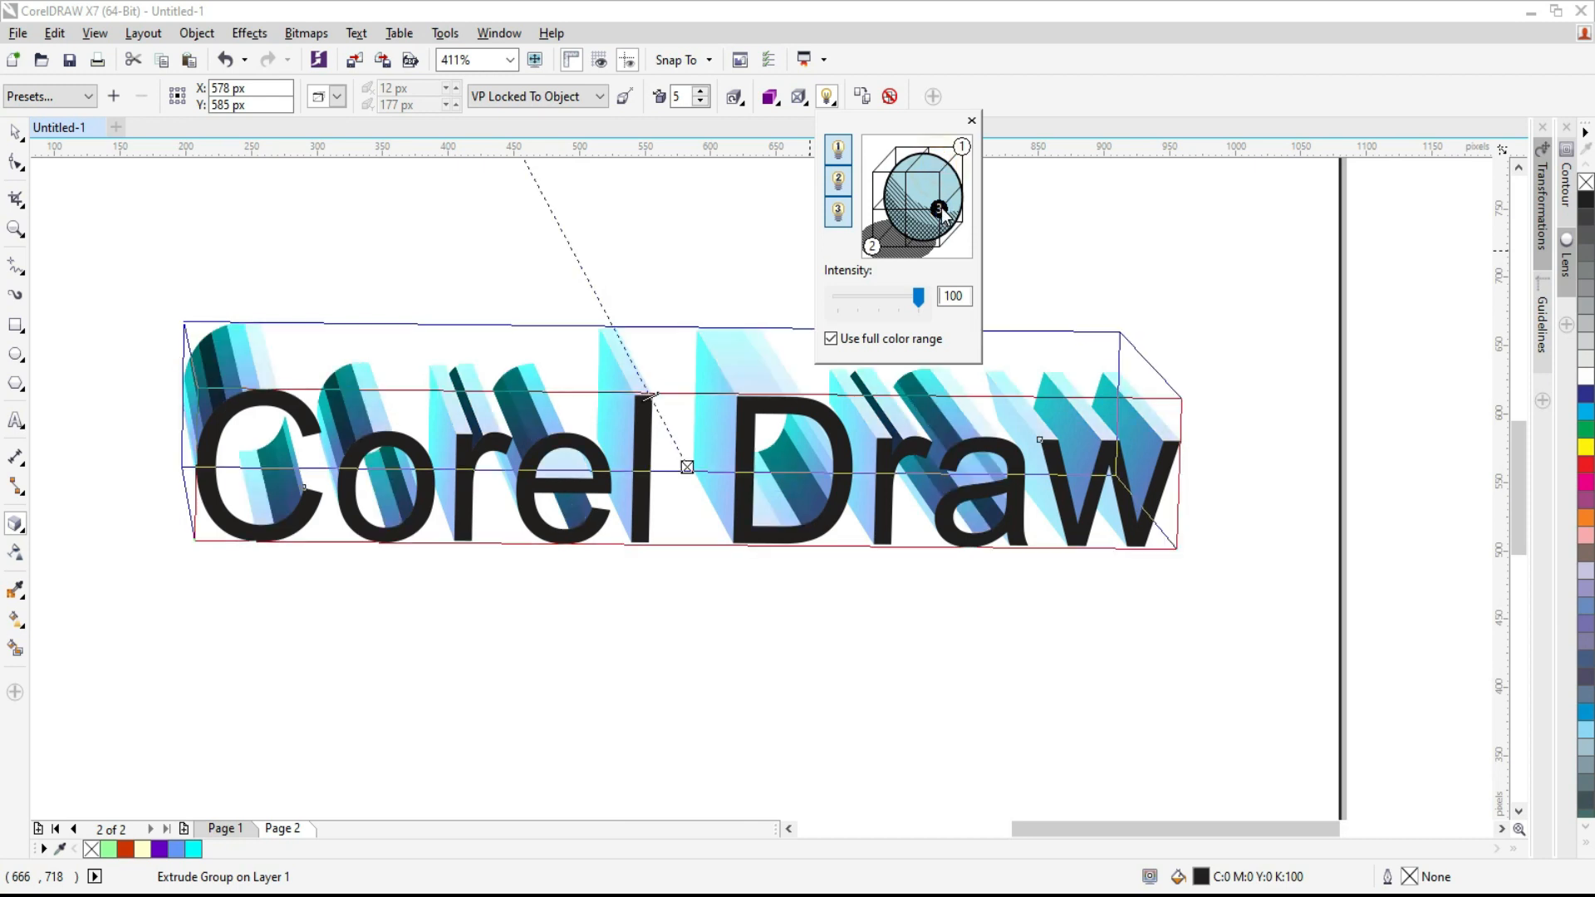
Scale the extruded text down to roughly half size and move it to the upper-left area of the canvas
left_click(15, 133)
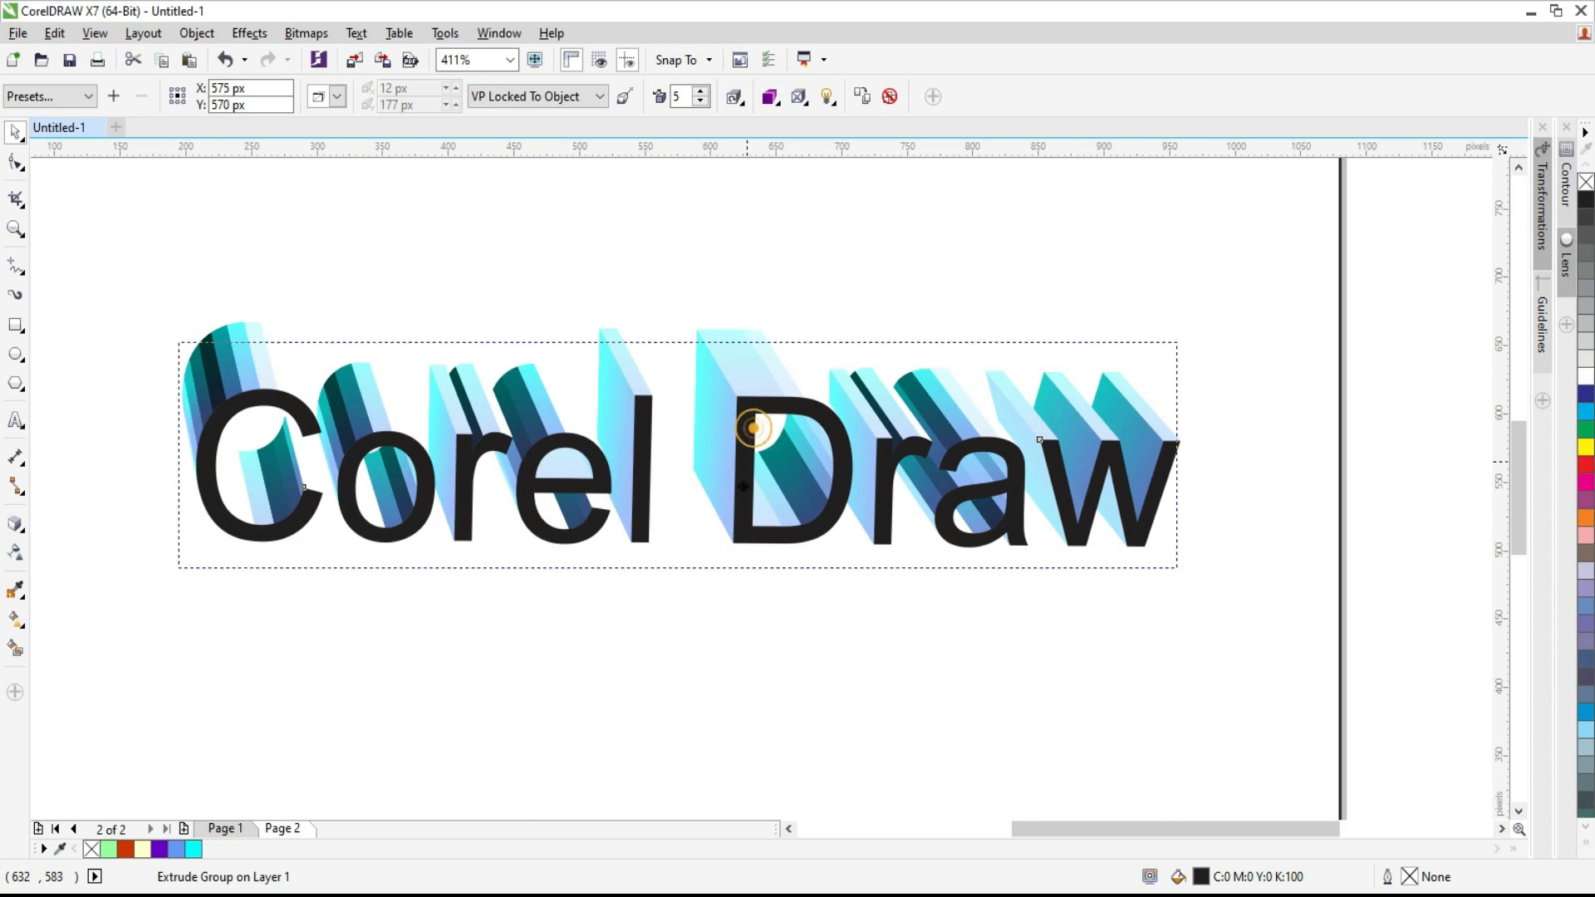
left_click_drag(758, 410, 744, 478)
left_click_drag(764, 412, 762, 363)
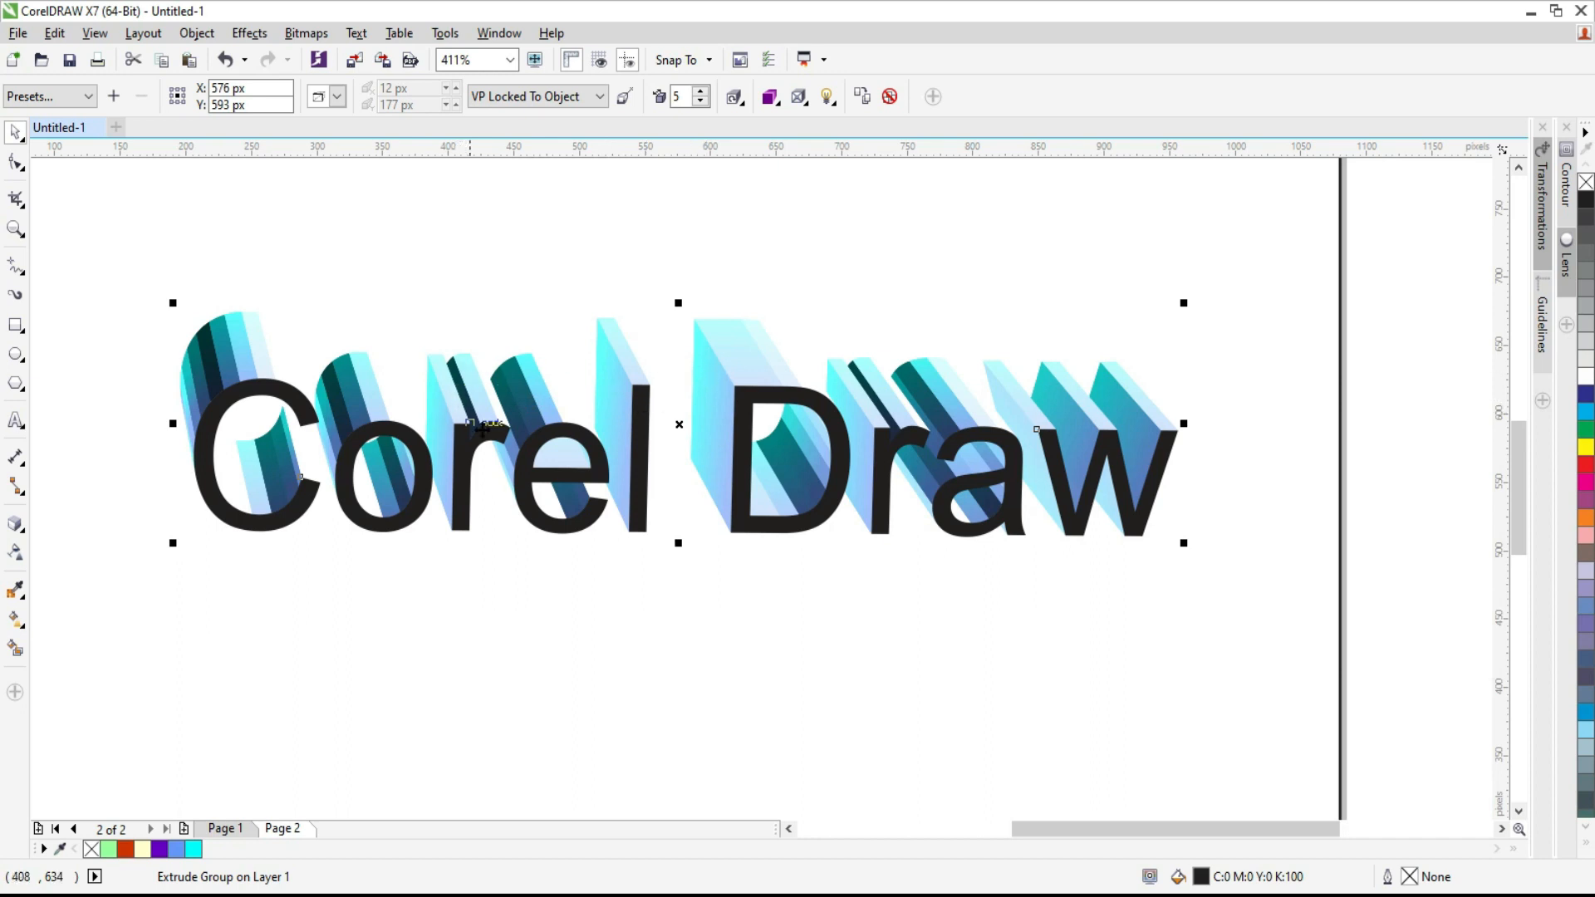
mouse_move(173, 303)
left_mouse_down()
mouse_move(508, 401)
mouse_move(666, 416)
left_mouse_up()
mouse_move(953, 495)
left_mouse_down()
mouse_move(870, 435)
mouse_move(312, 236)
left_mouse_up()
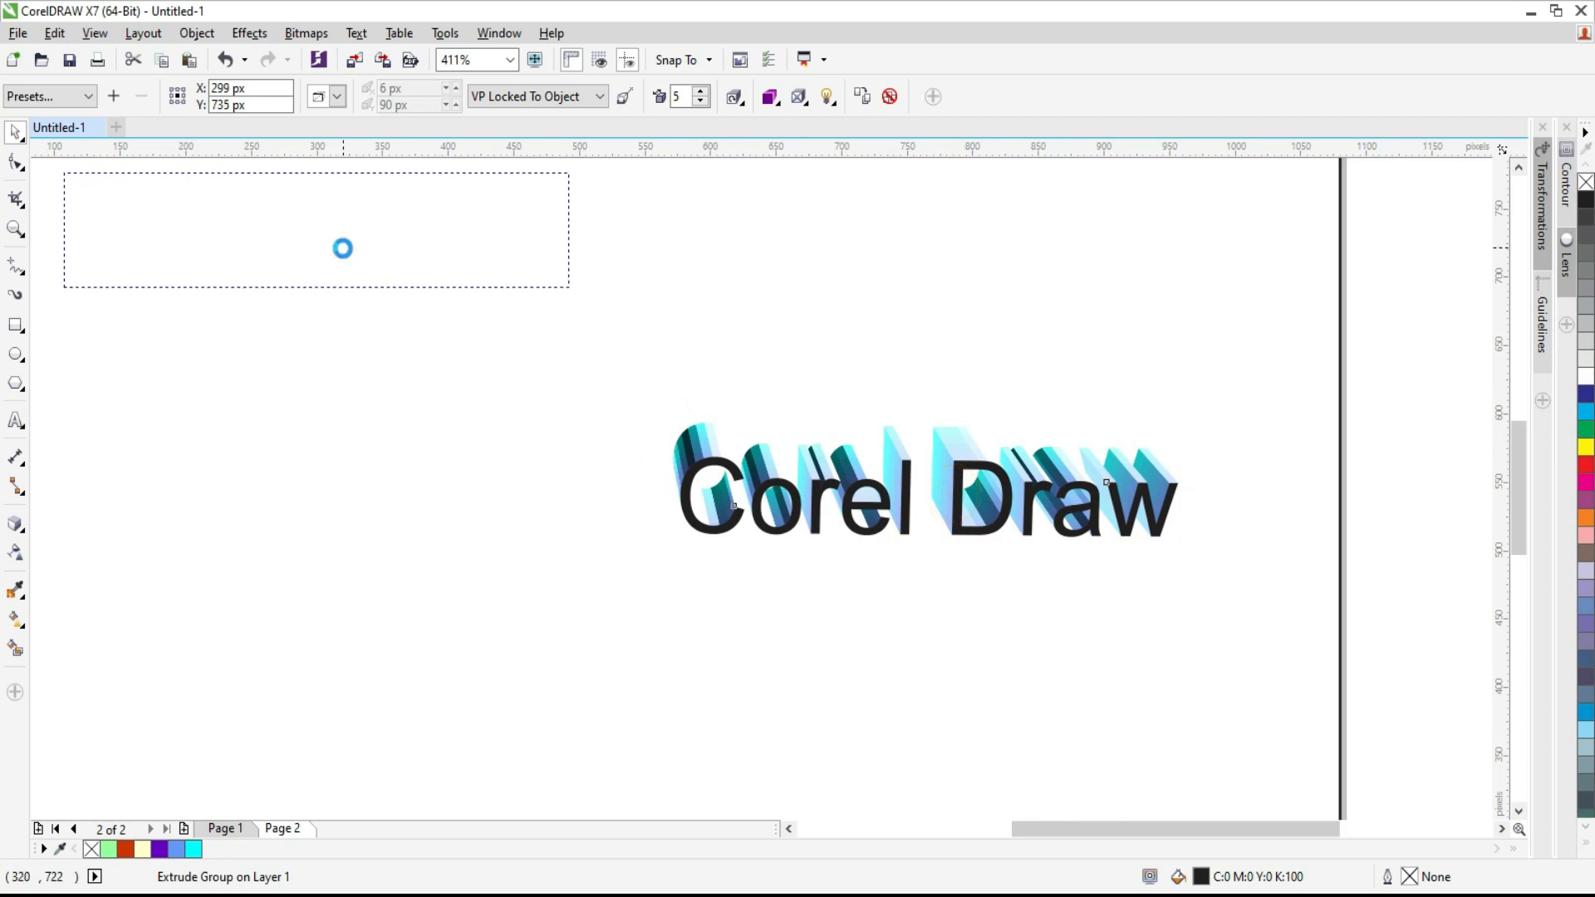
Draw an ellipse about 180 by 131 px below the text, fill it with cyan and remove its outline
left_click(15, 353)
left_click_drag(704, 429, 944, 615)
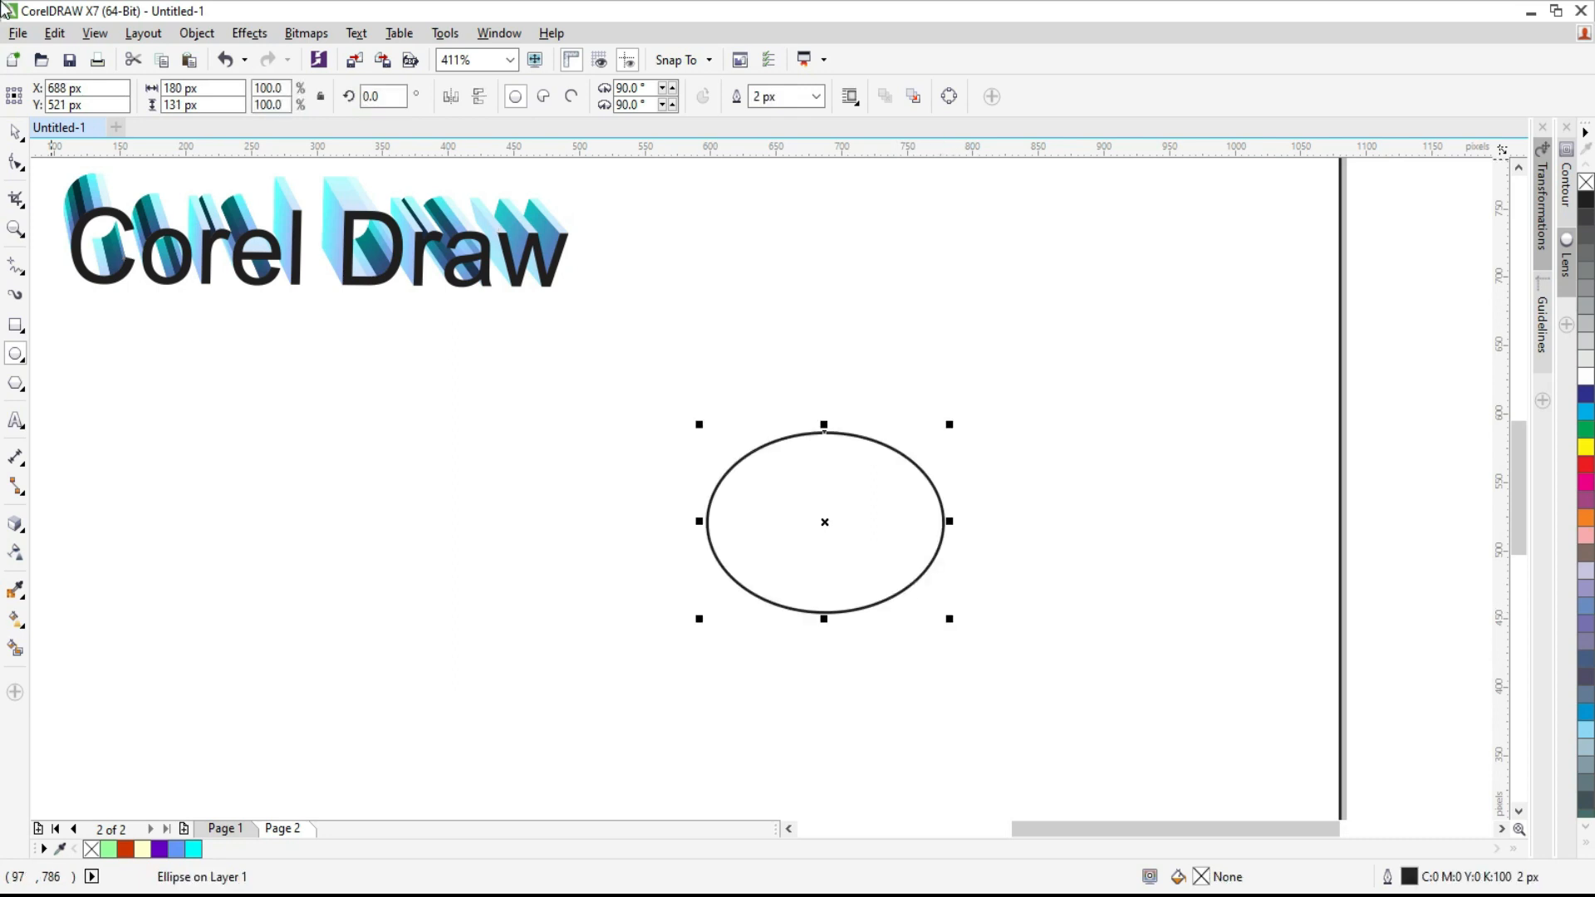
left_click(15, 131)
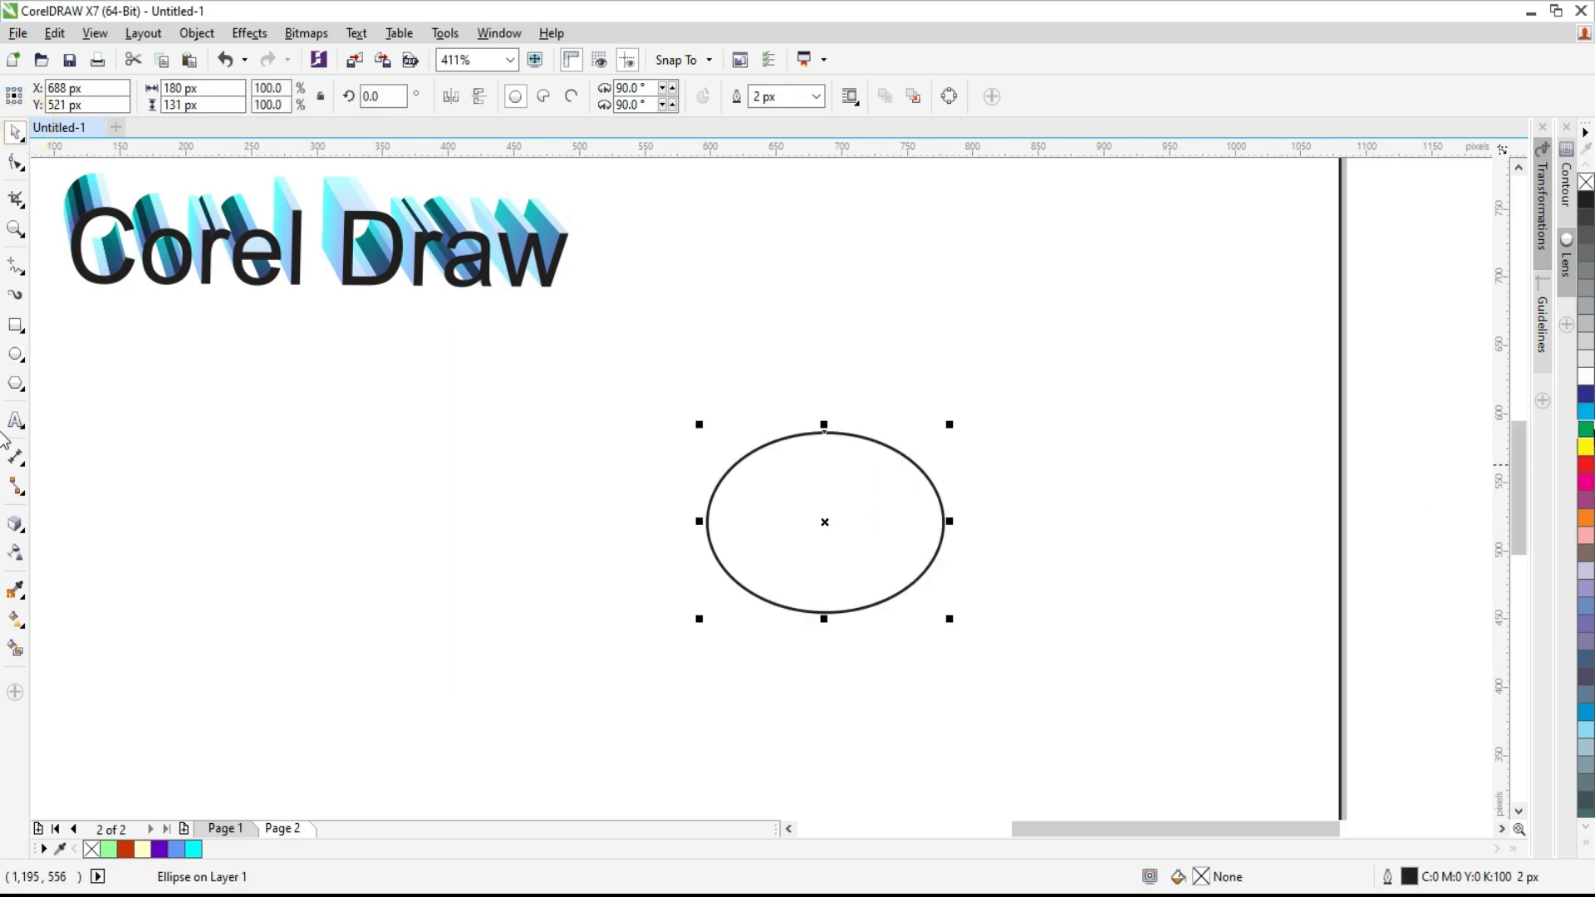
left_click(1584, 411)
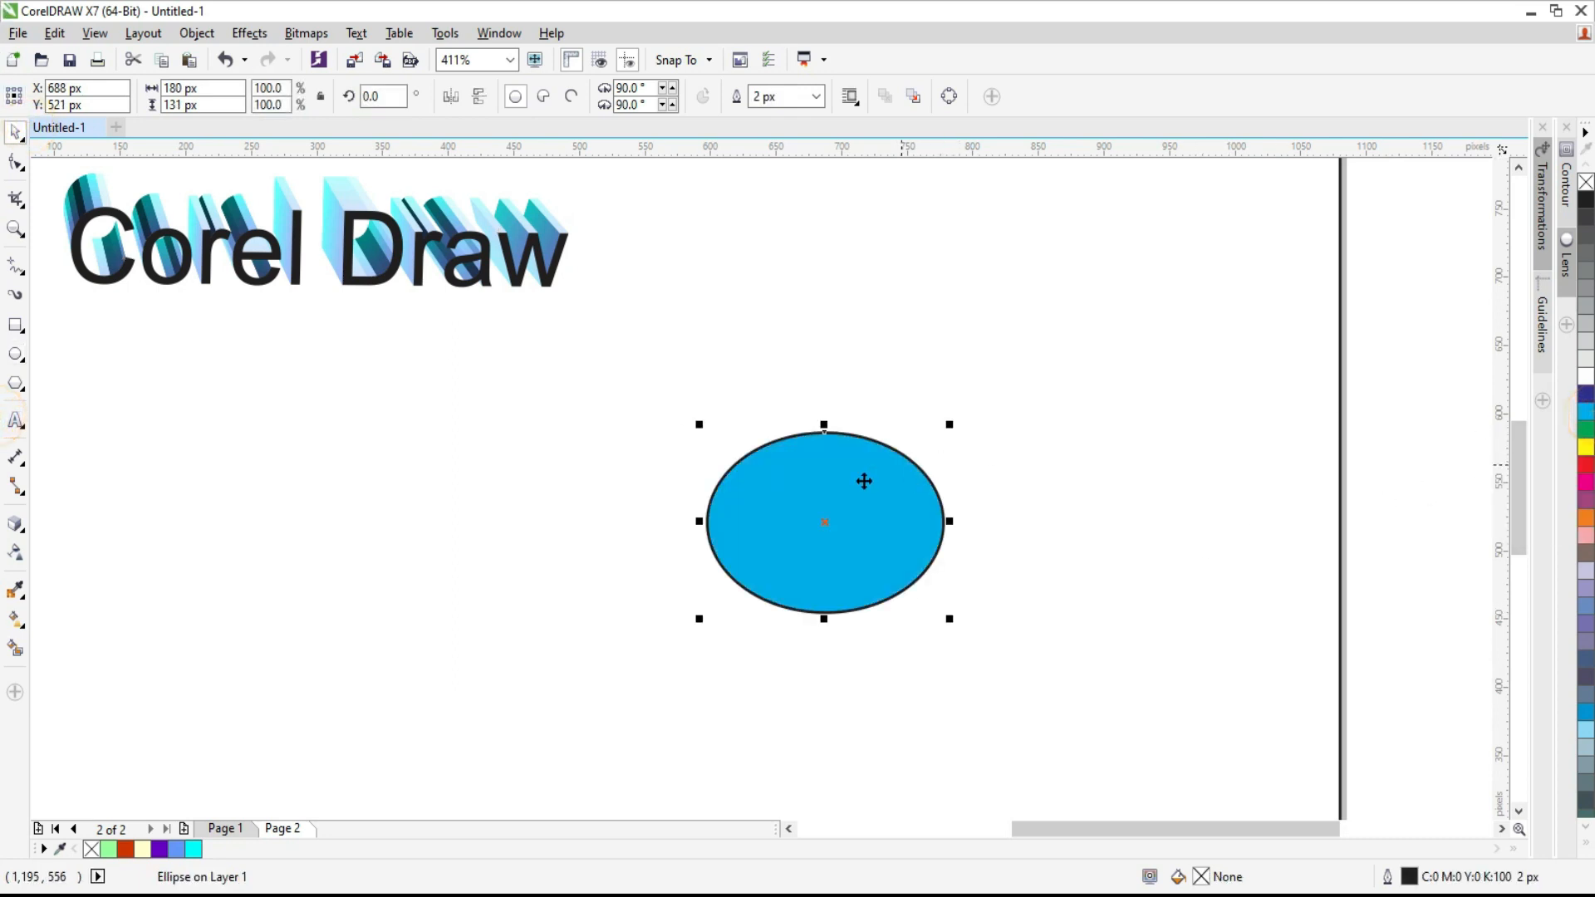
right_click(1585, 182)
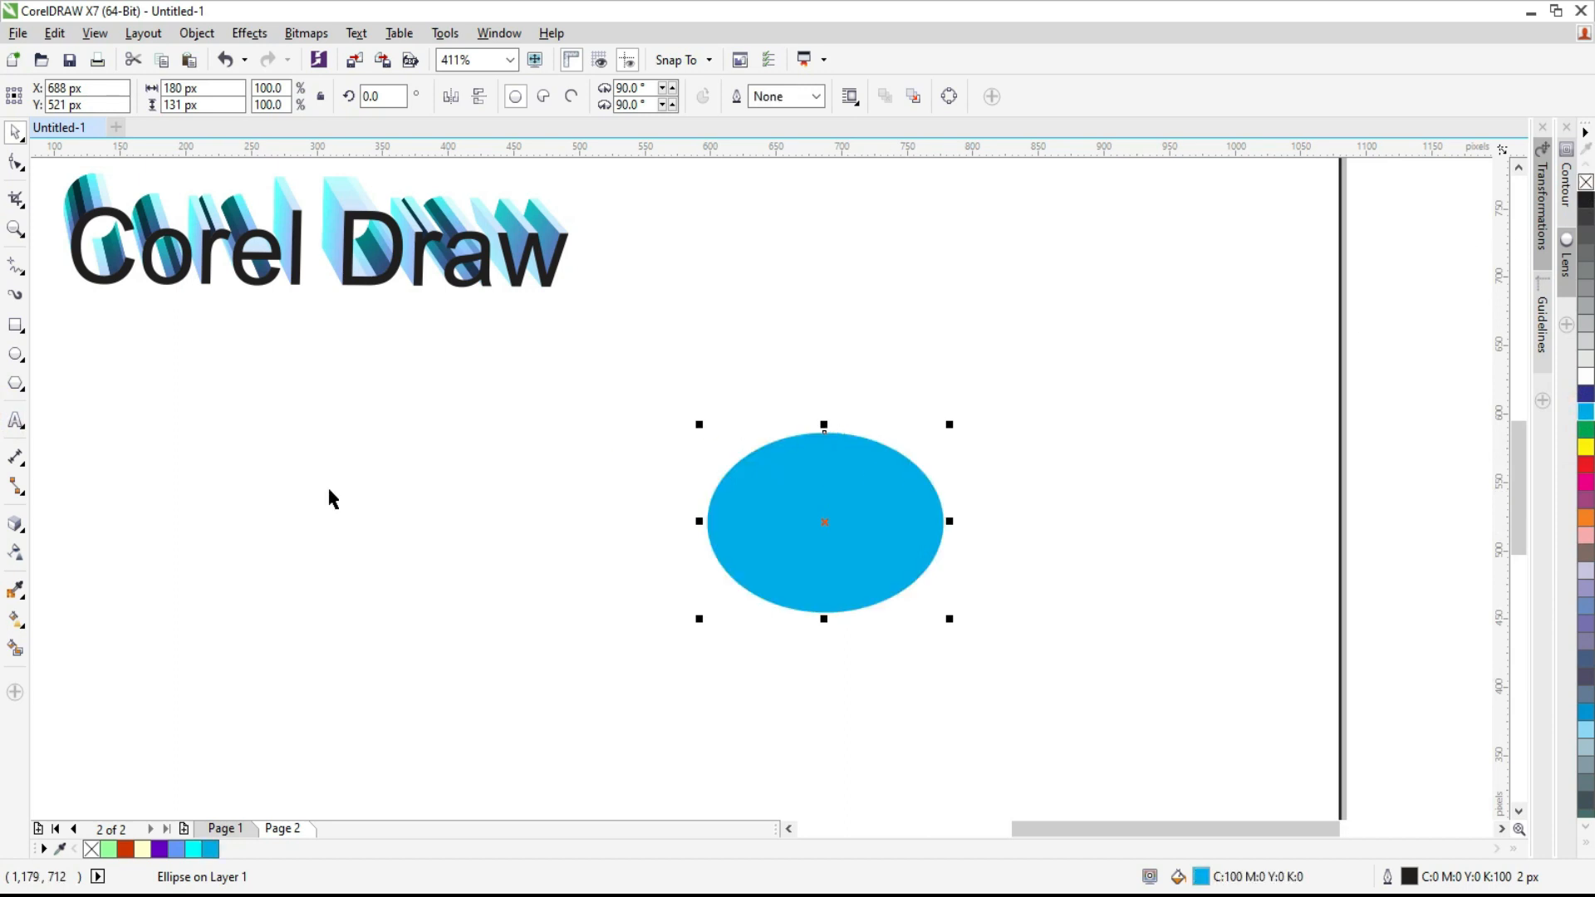
Extrude the ellipse upward and rotate the extrusion in 3D so it forms a tall tapered cylinder seen from above
left_click(25, 527)
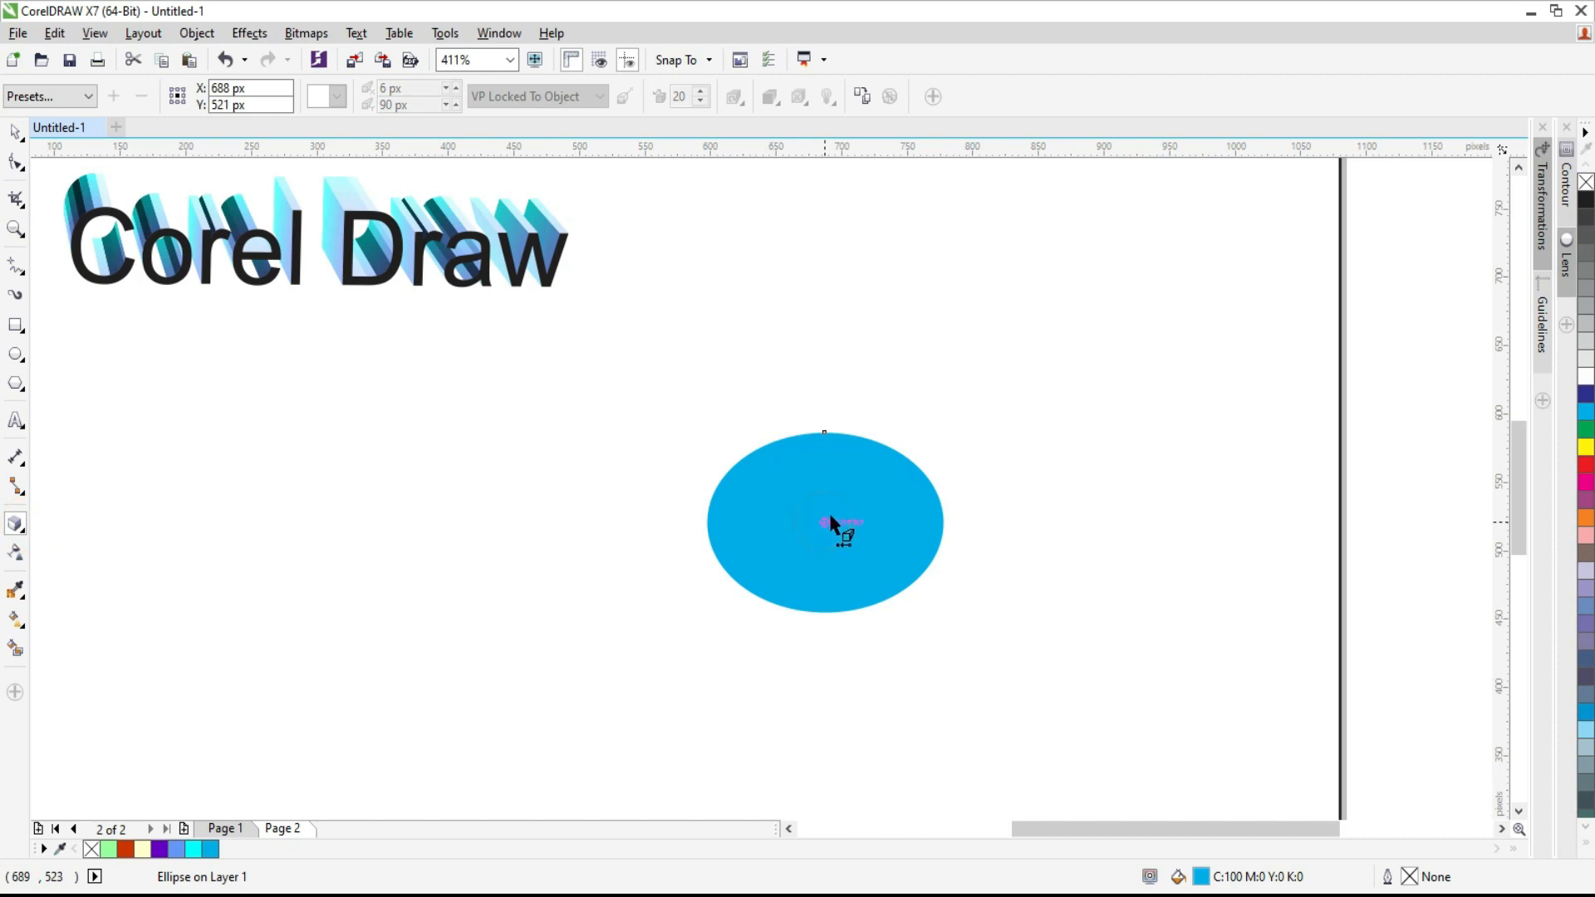
left_click_drag(824, 520, 844, 330)
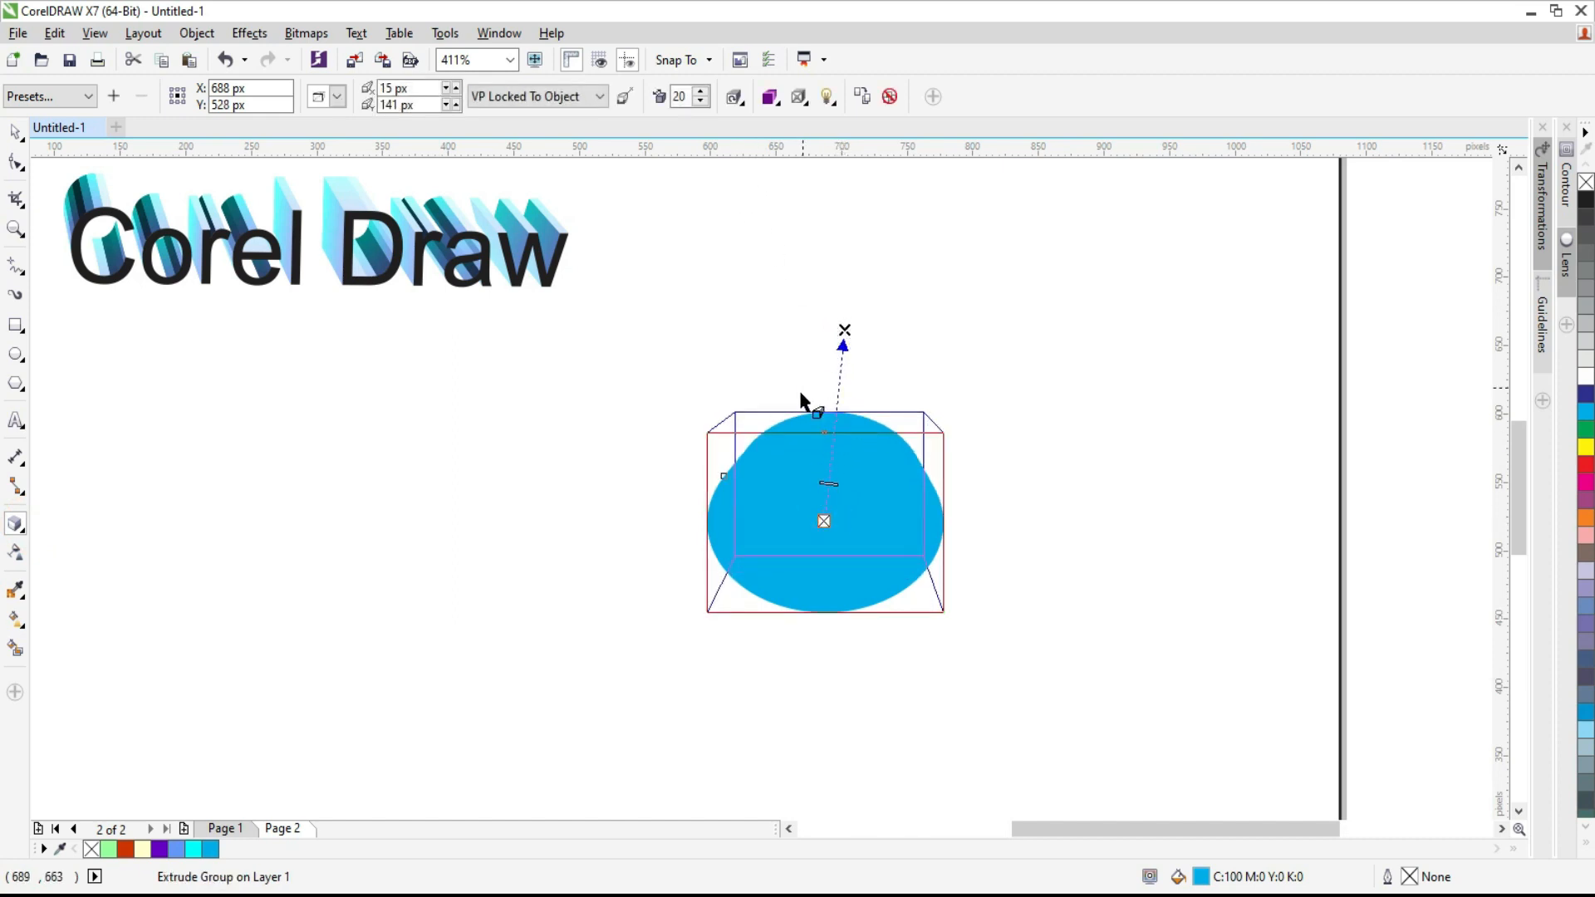
left_click(734, 96)
mouse_move(817, 237)
left_mouse_down()
mouse_move(812, 199)
mouse_move(817, 232)
mouse_move(808, 204)
mouse_move(798, 240)
left_mouse_up()
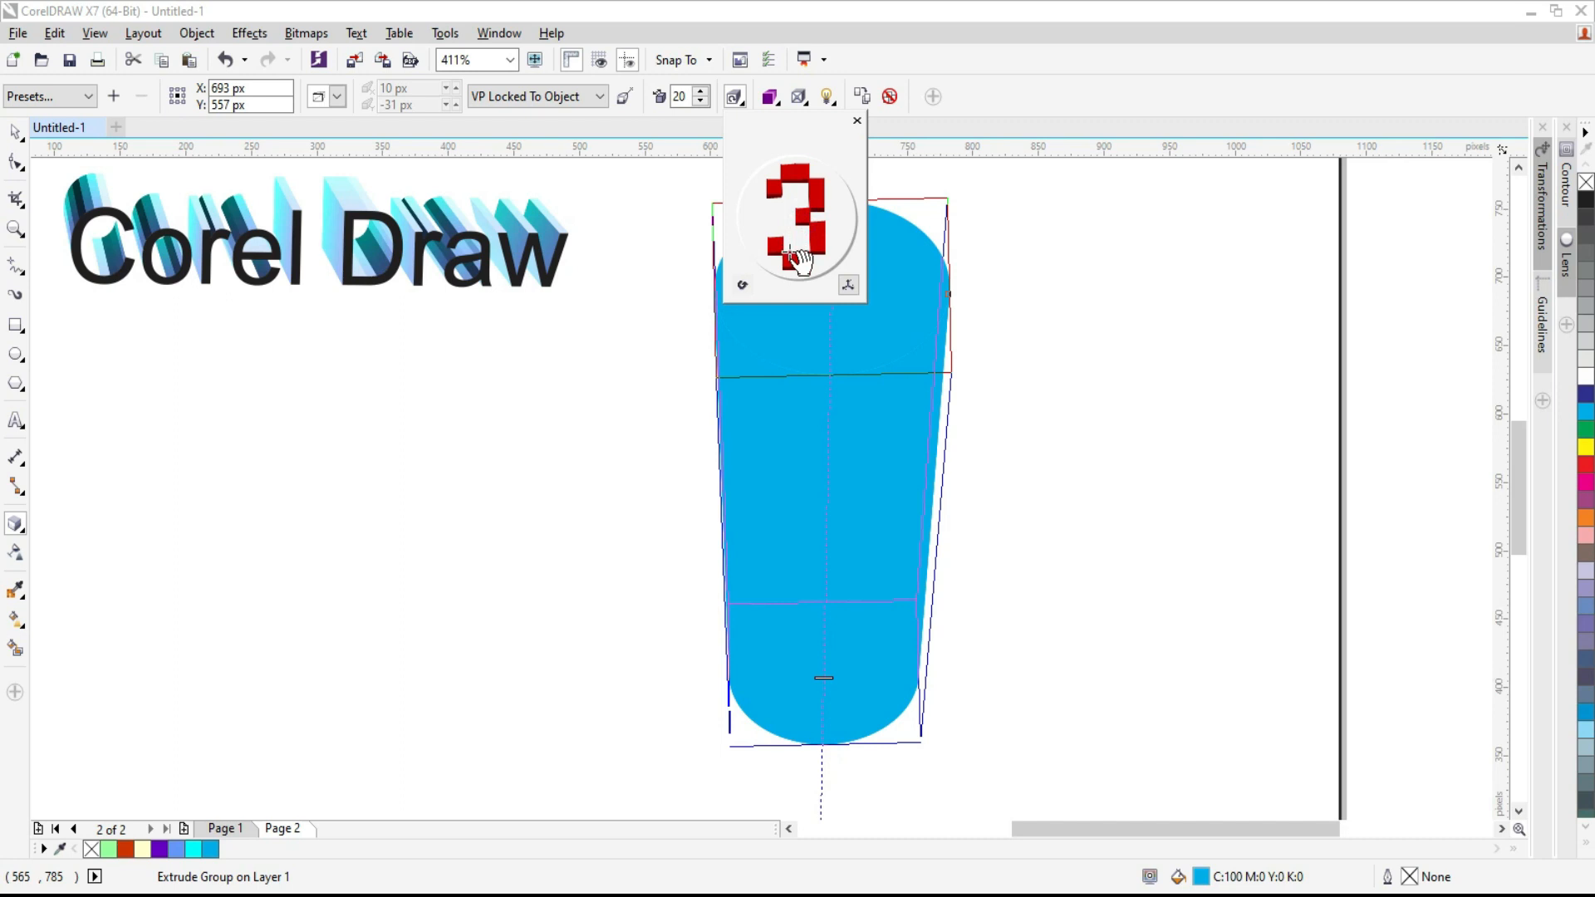
Try a solid slate-blue colour on the cylinder's extrusion
left_click(15, 131)
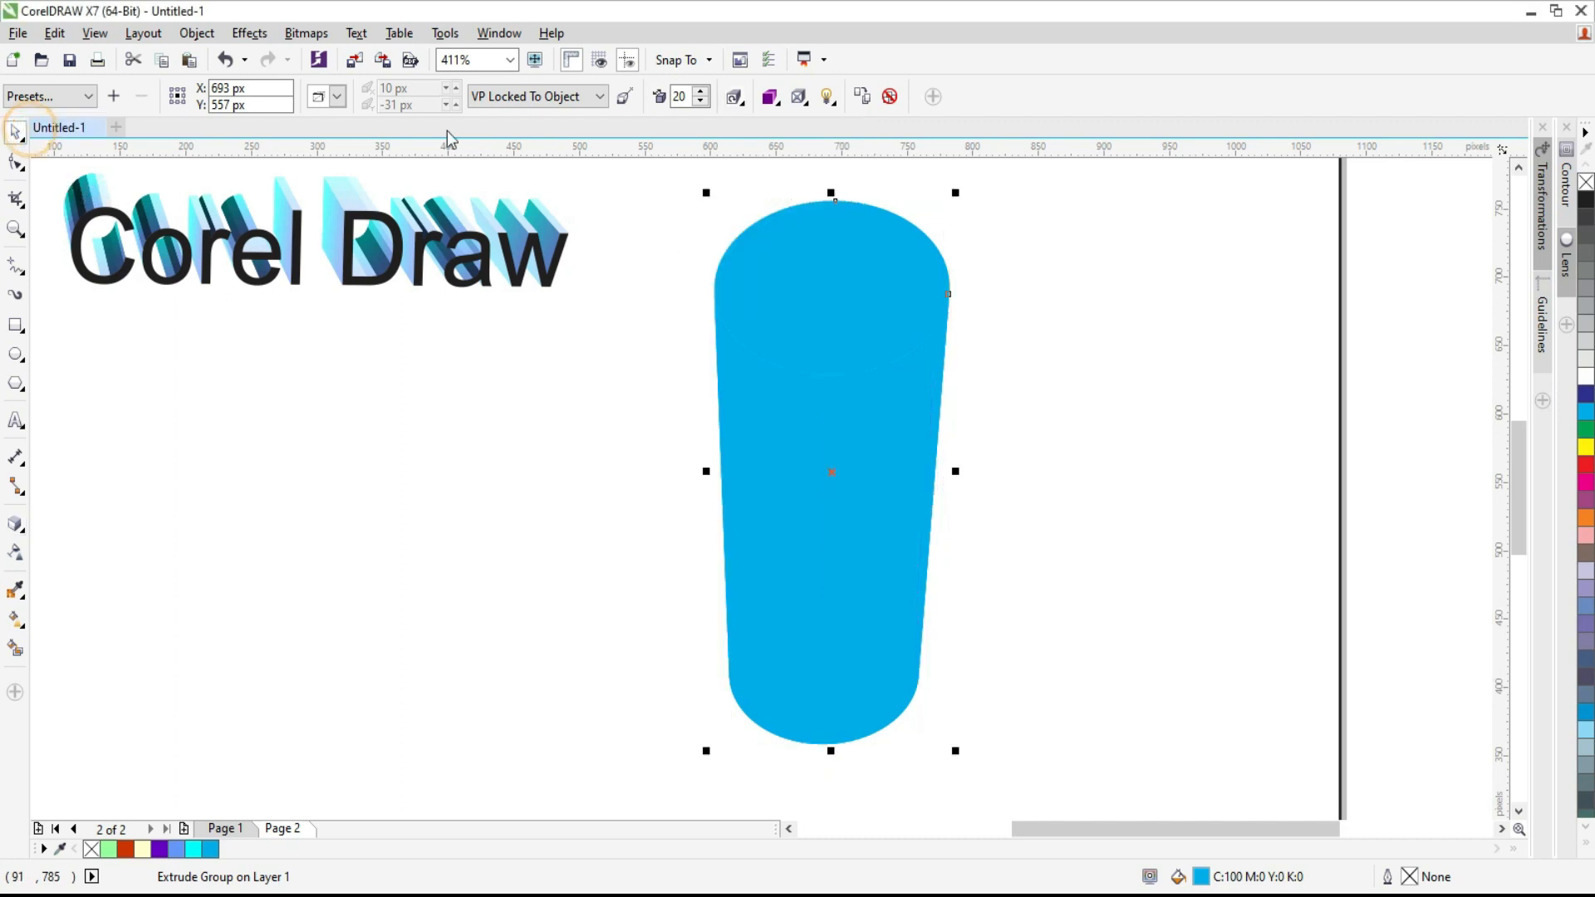
left_click(799, 98)
left_click(770, 97)
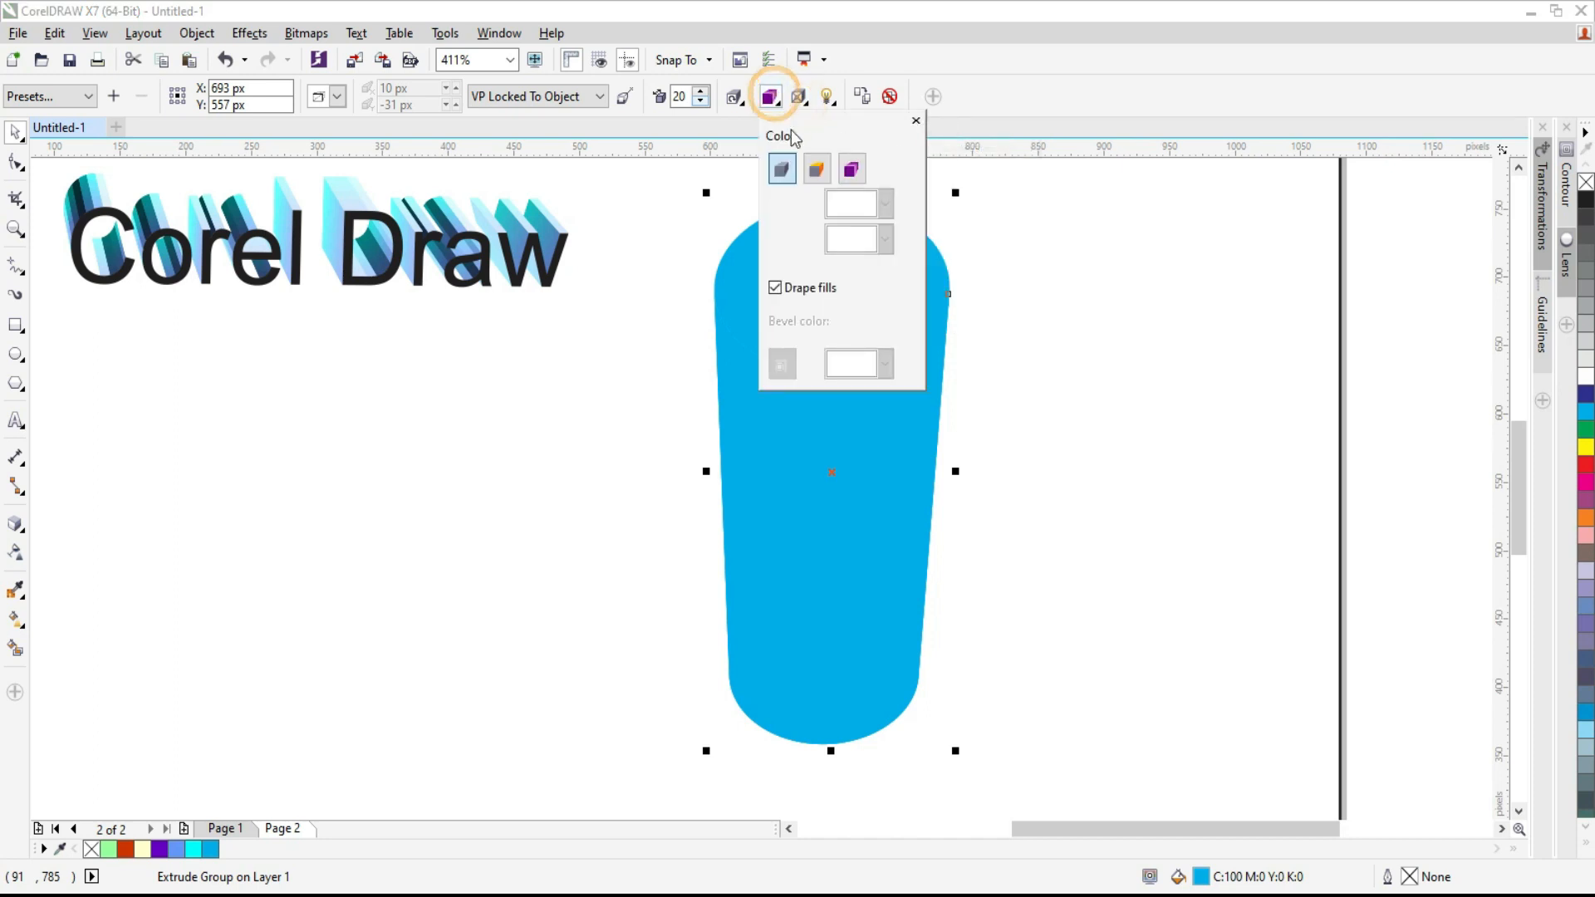
left_click(818, 170)
left_click(885, 203)
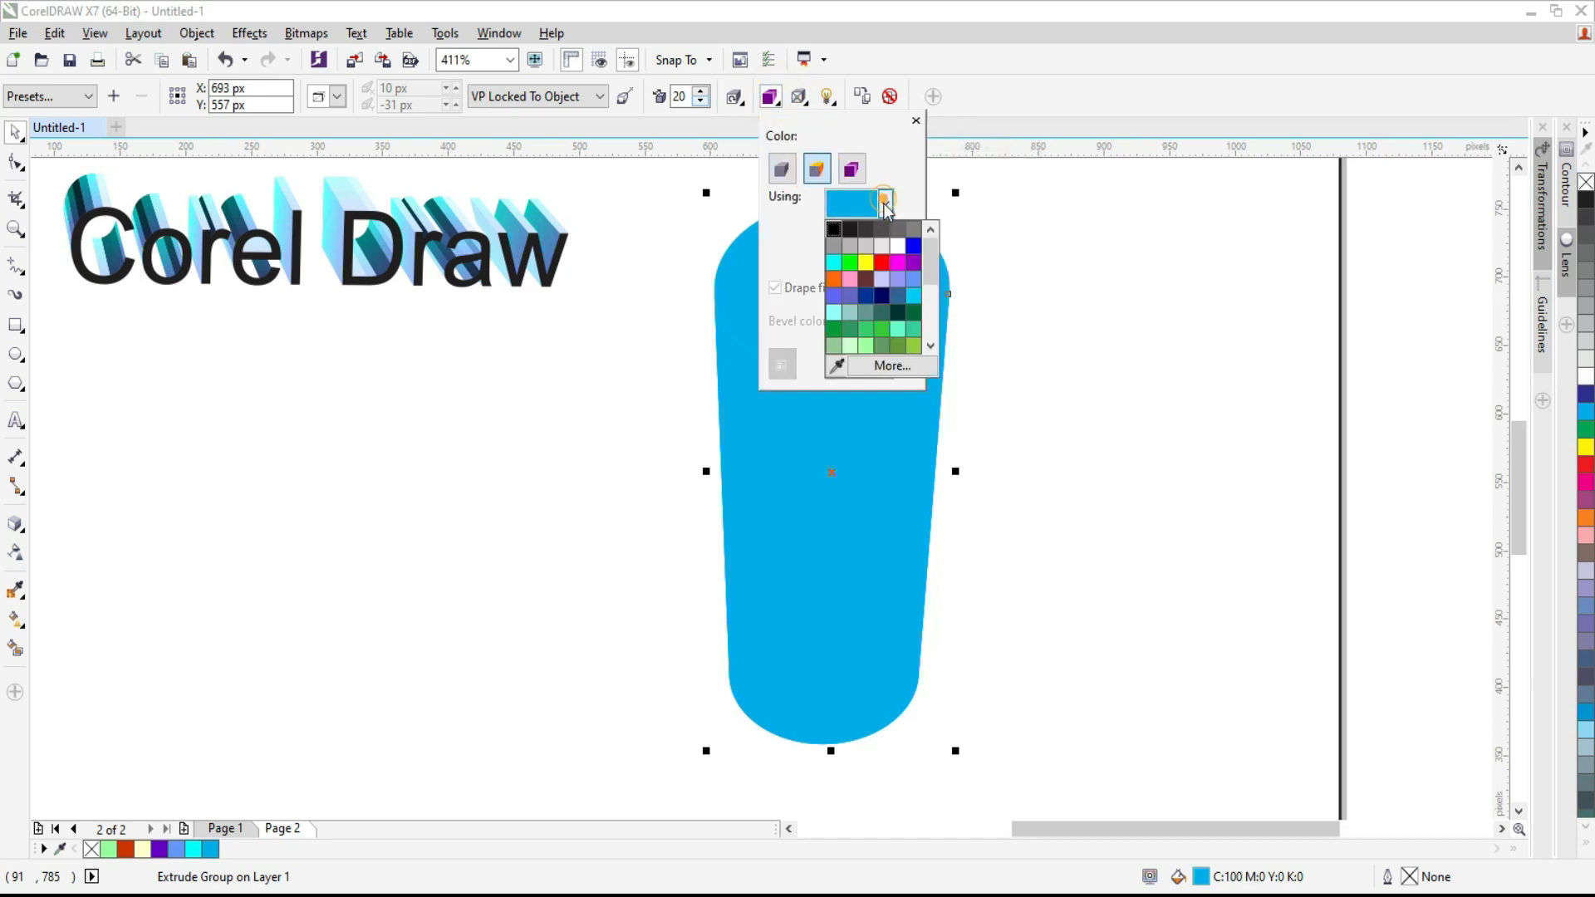
left_click(849, 295)
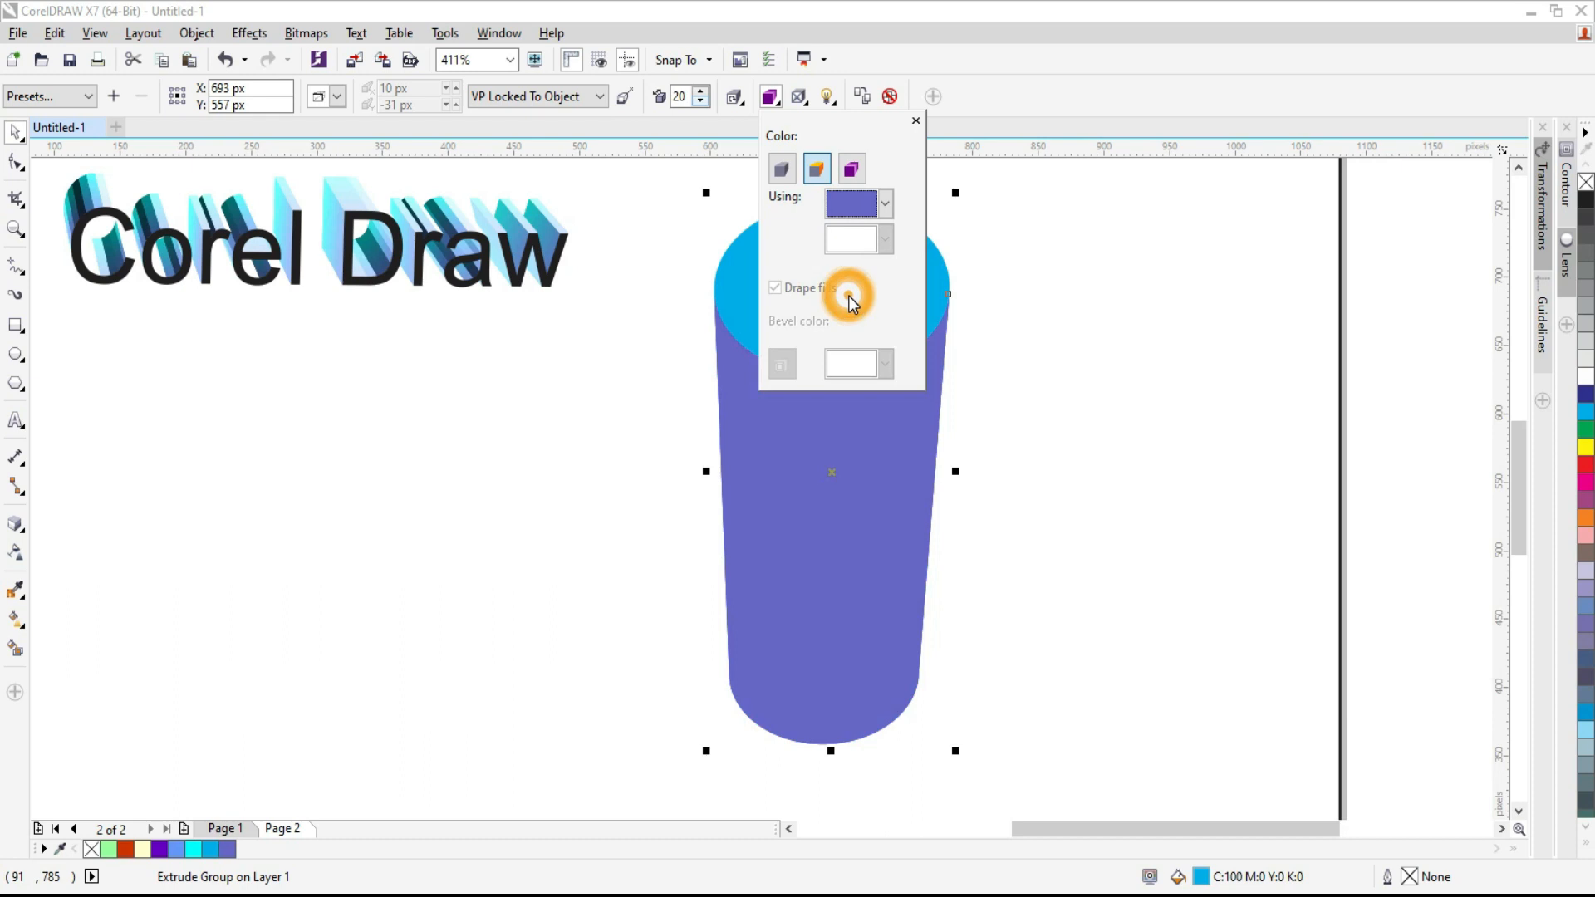
Switch the cylinder's extrusion to colour shading with bright sky blue as the end colour
left_click(850, 170)
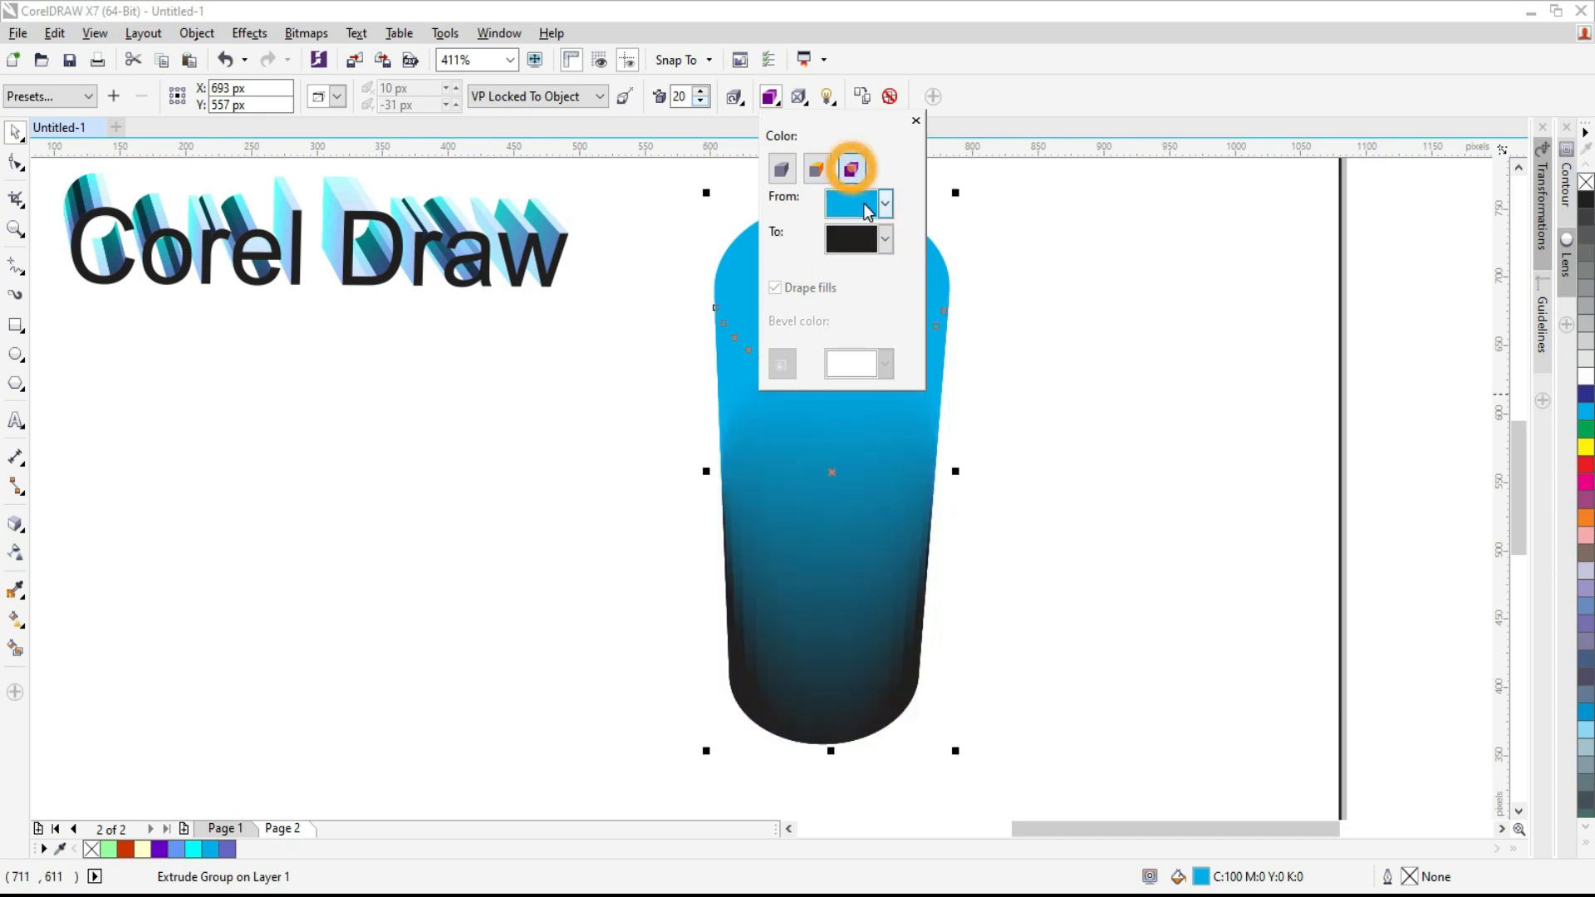
left_click(885, 239)
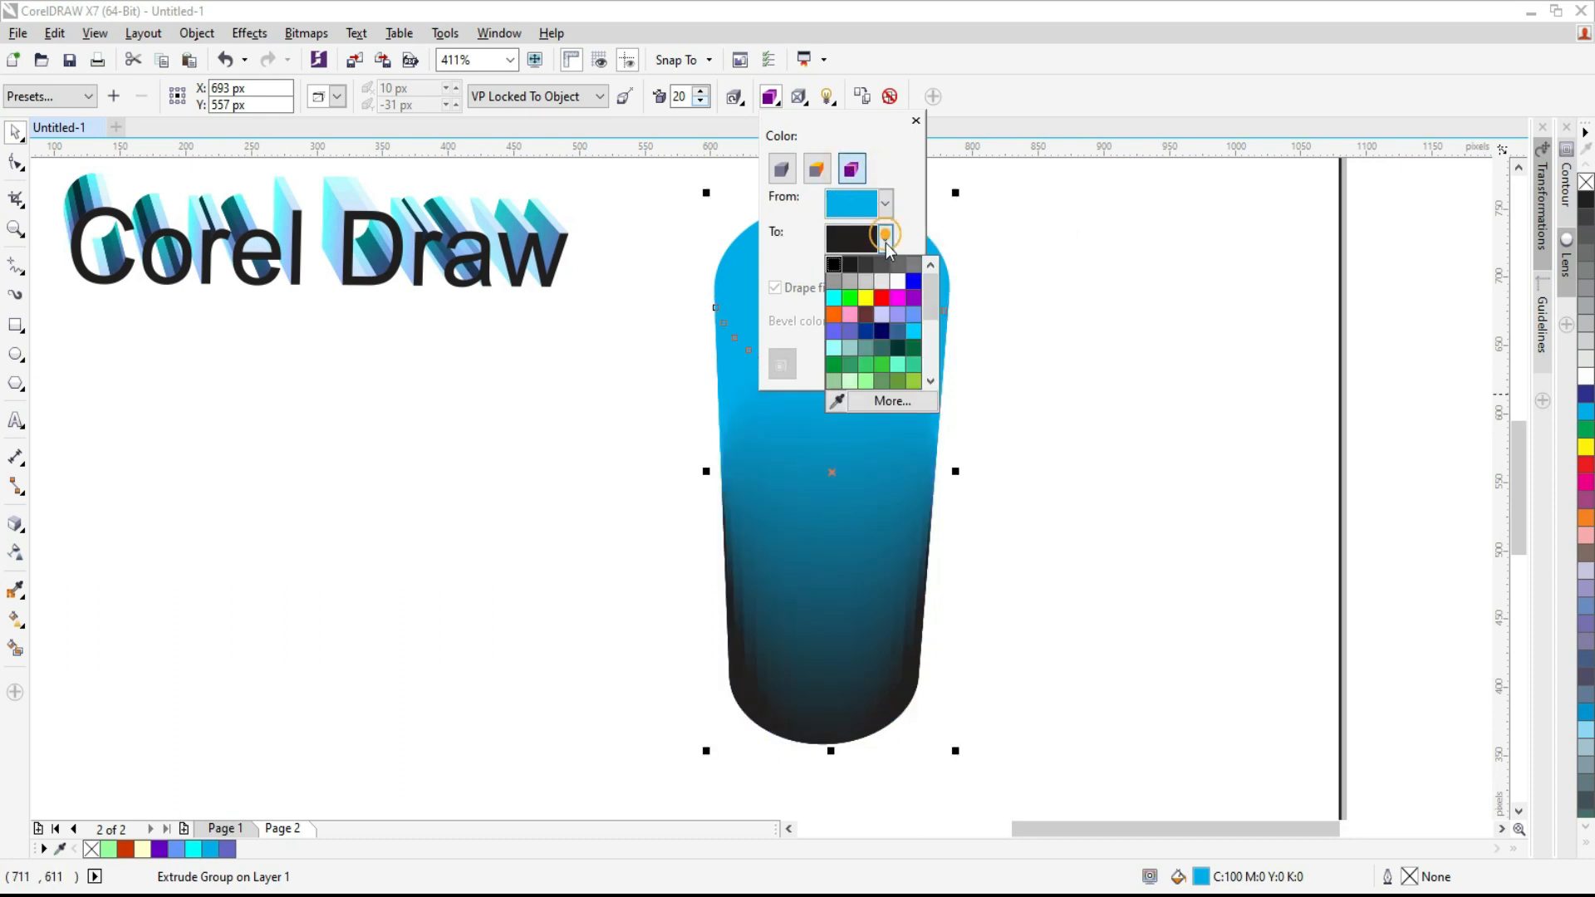
left_click(913, 334)
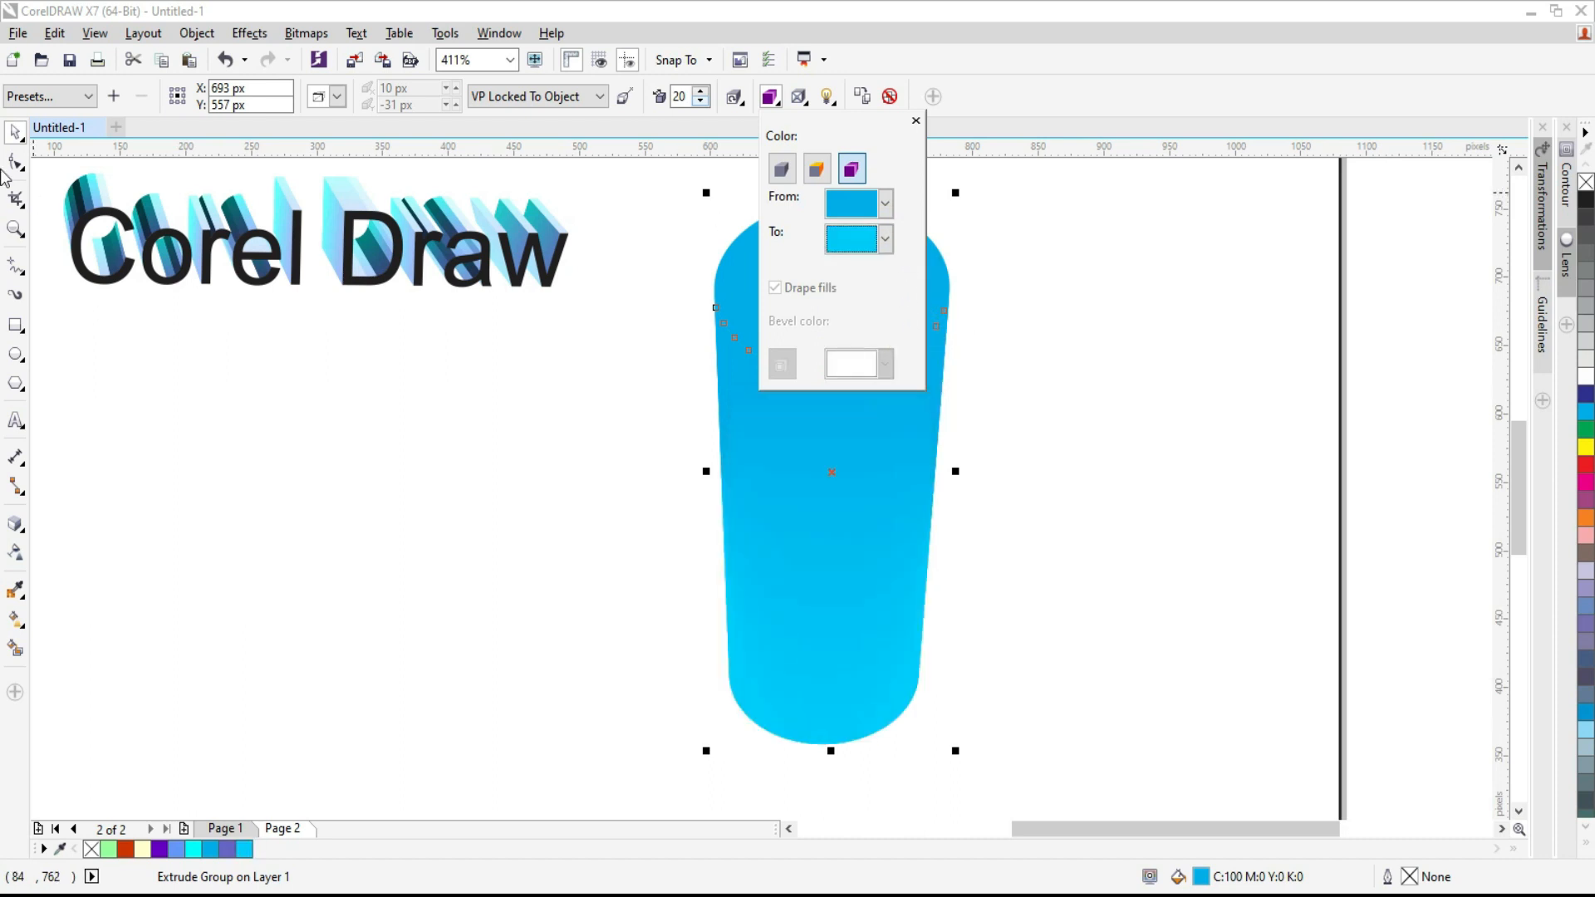
Try blue and dark brown as the shading's start colour on the cylinder, and settle on dark olive
left_click(885, 203)
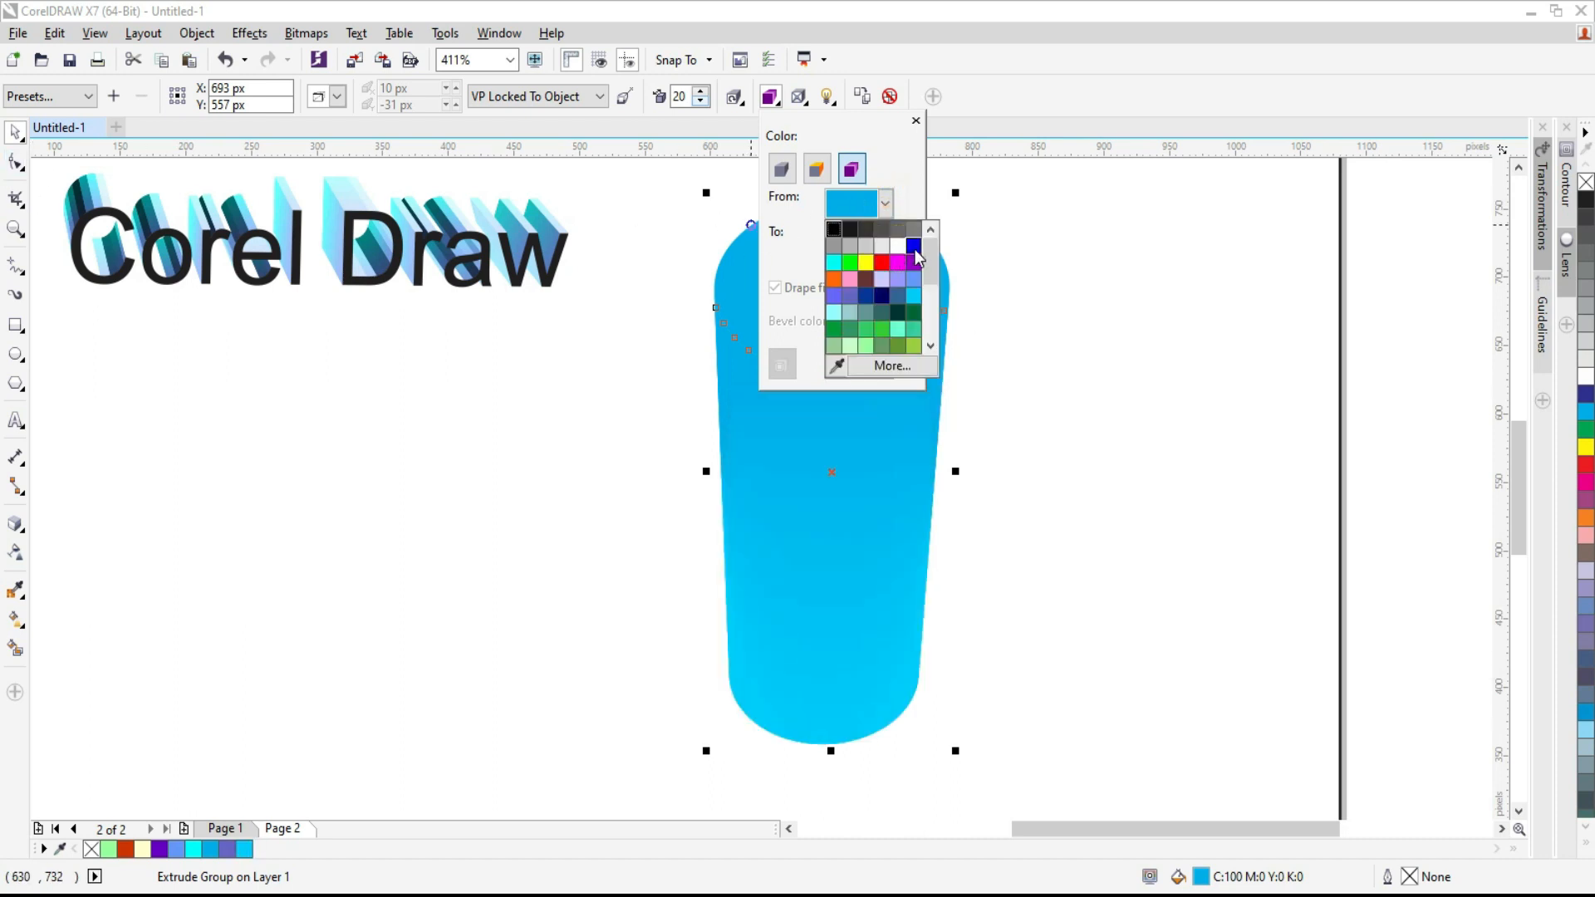
left_click(915, 250)
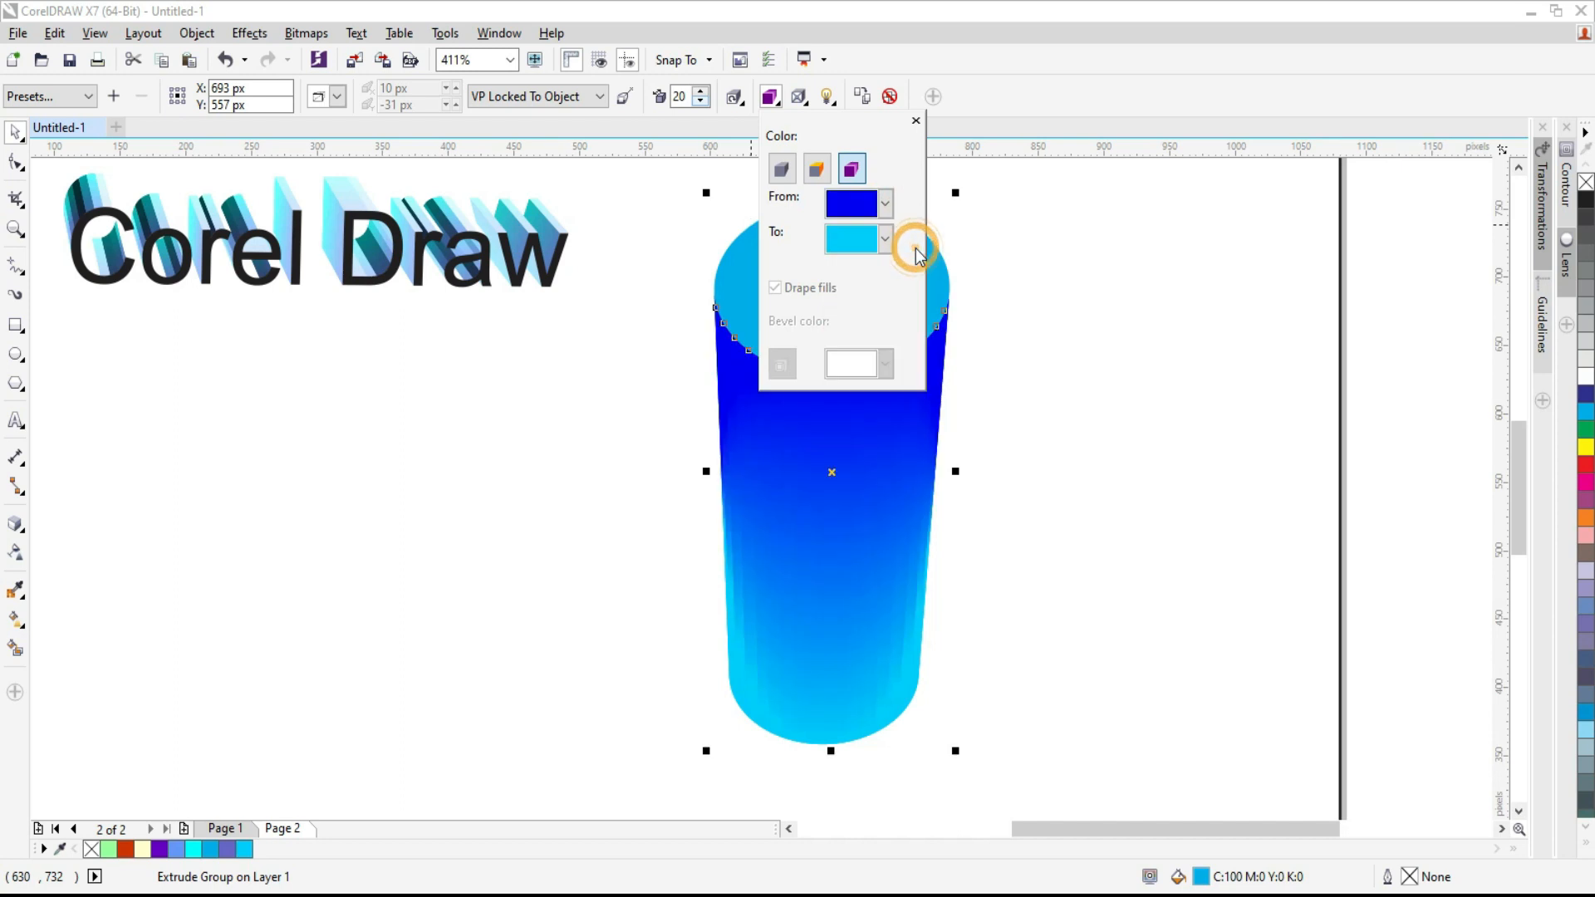
left_click(885, 203)
left_click(866, 259)
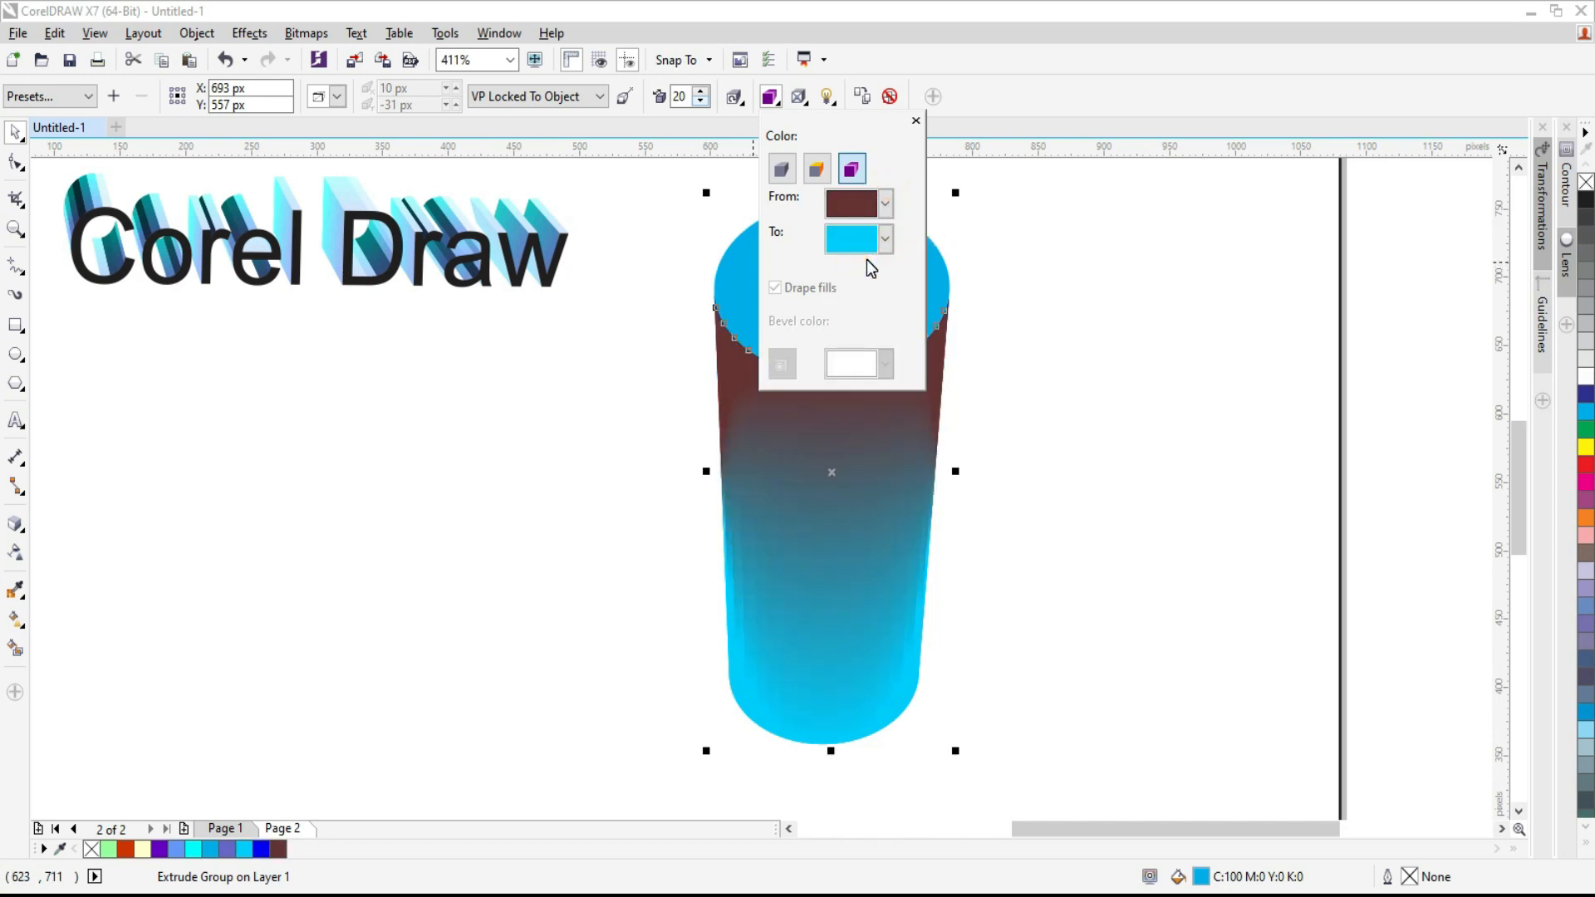
left_click(885, 203)
left_click(880, 314)
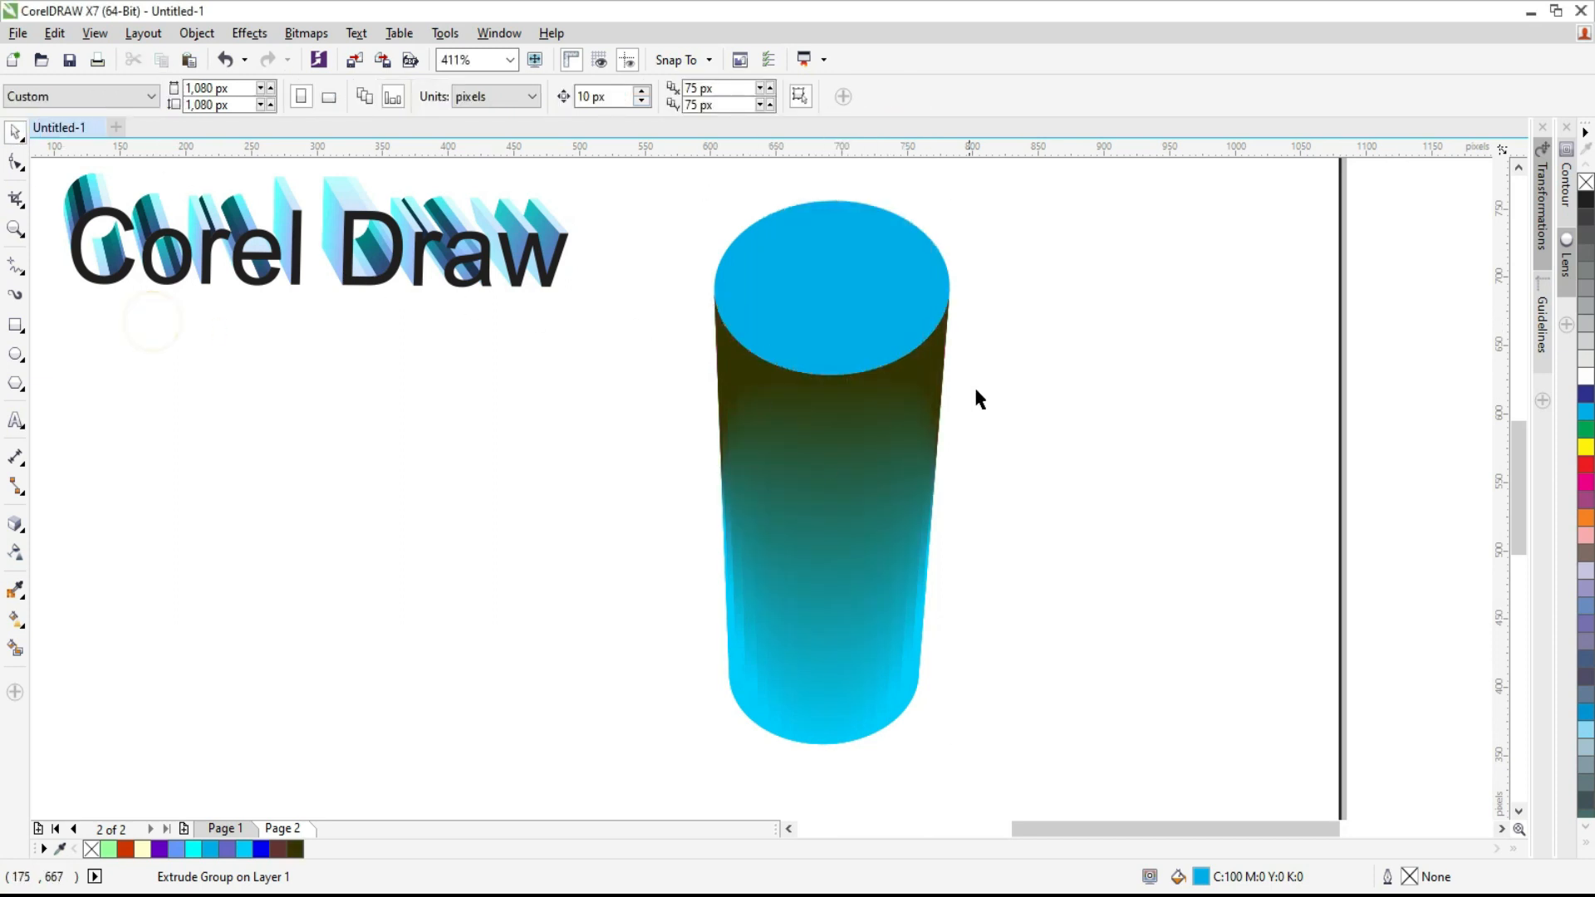
Scale the cylinder down to about 44% and move it near the extruded text, making its top ellipse about 80 by 56 px
mouse_move(872, 291)
left_mouse_down()
mouse_move(871, 367)
mouse_move(896, 284)
left_mouse_up()
left_click_drag(740, 240, 808, 341)
left_click_drag(944, 403, 755, 343)
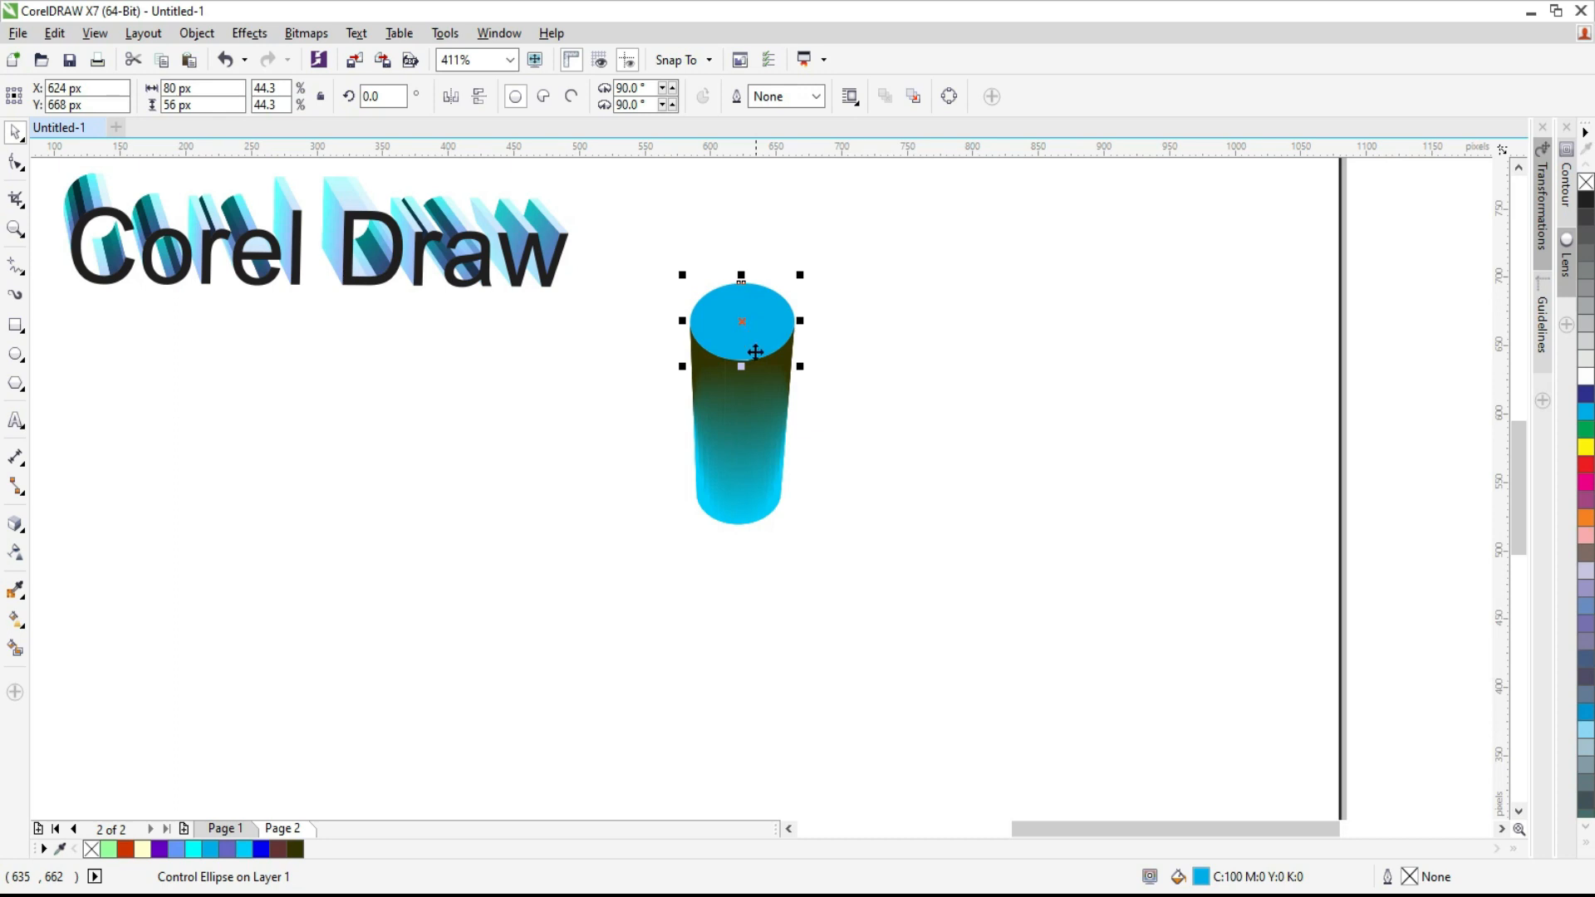
Rotate the cylinder's extrusion in 3D so that it leans slightly to one side
left_click(15, 524)
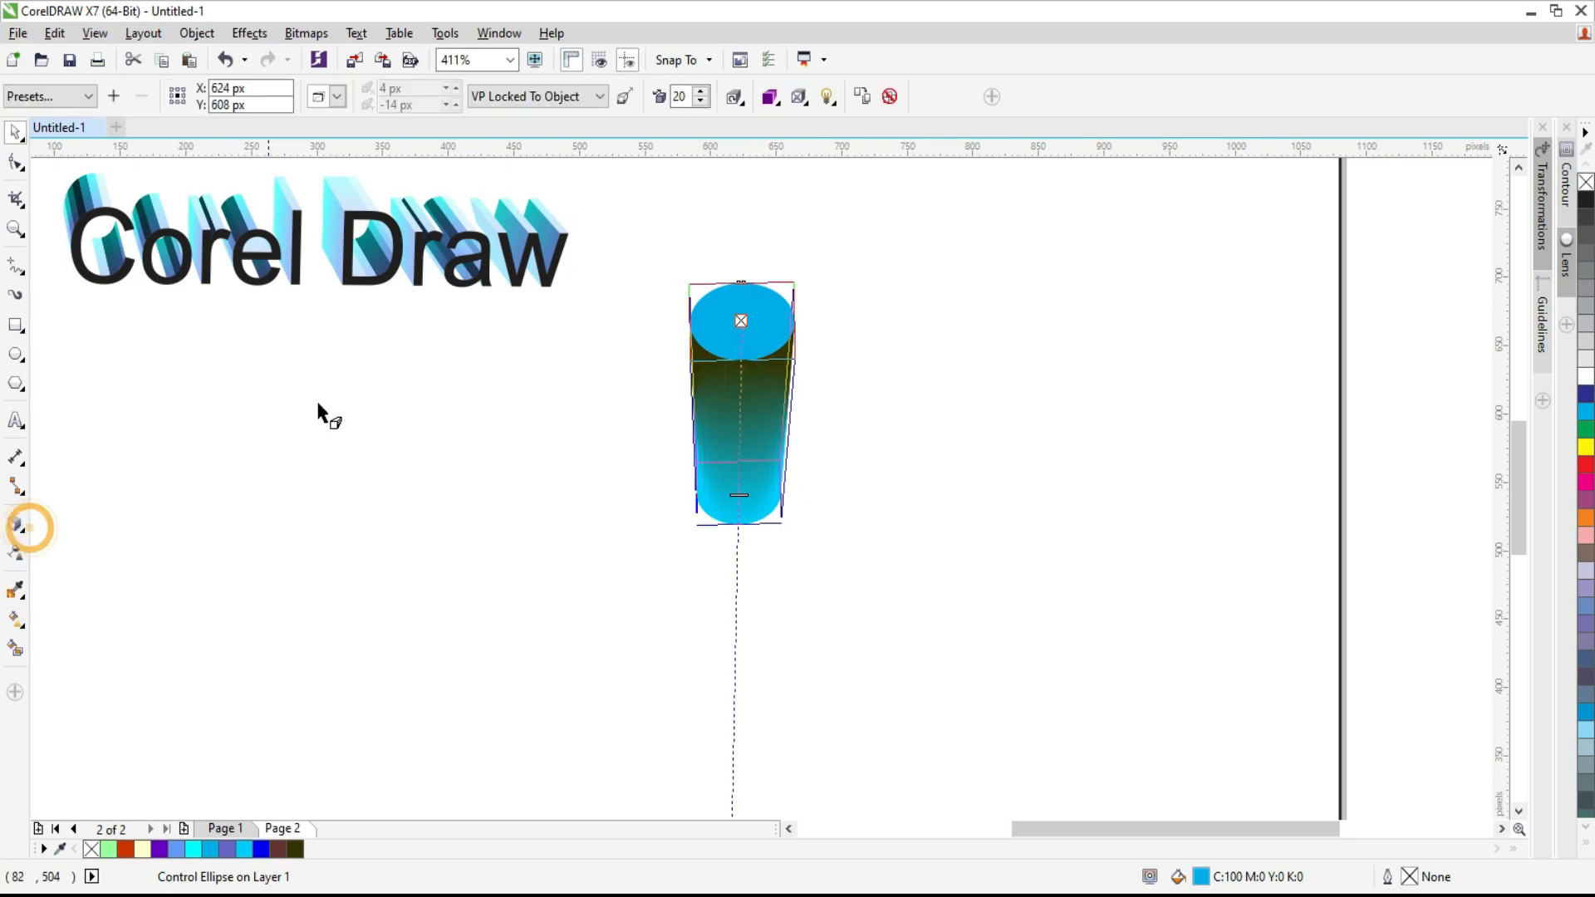
left_click(736, 98)
left_click_drag(774, 191, 813, 270)
left_click(15, 131)
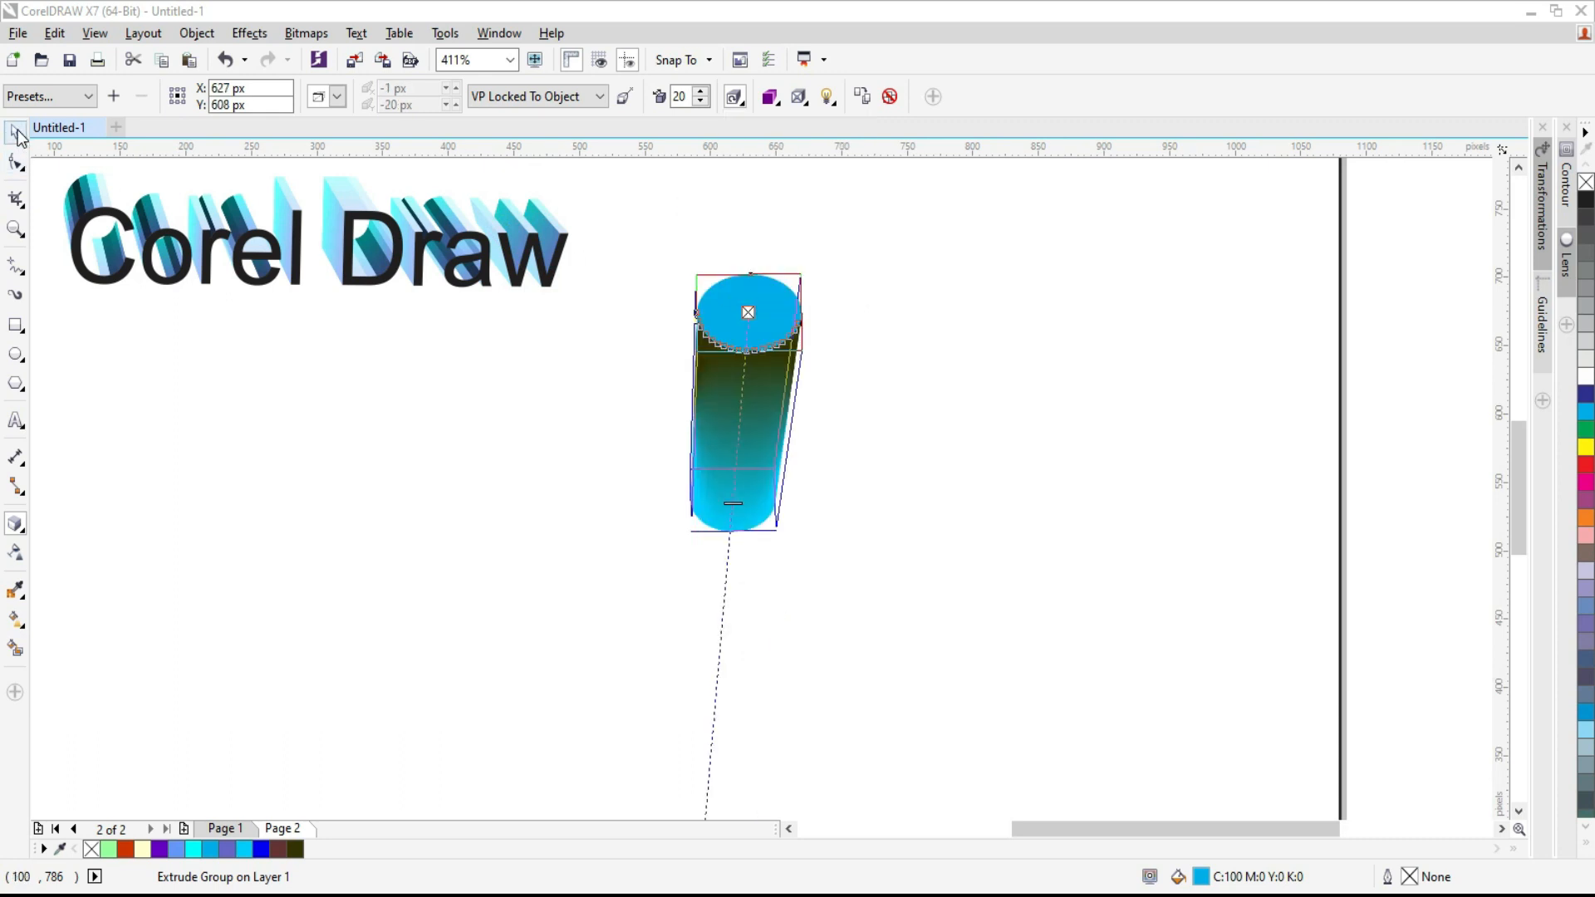
Add light 1 to the cylinder's extrusion and place it at the middle of the lighting grid's front right edge
left_click(827, 96)
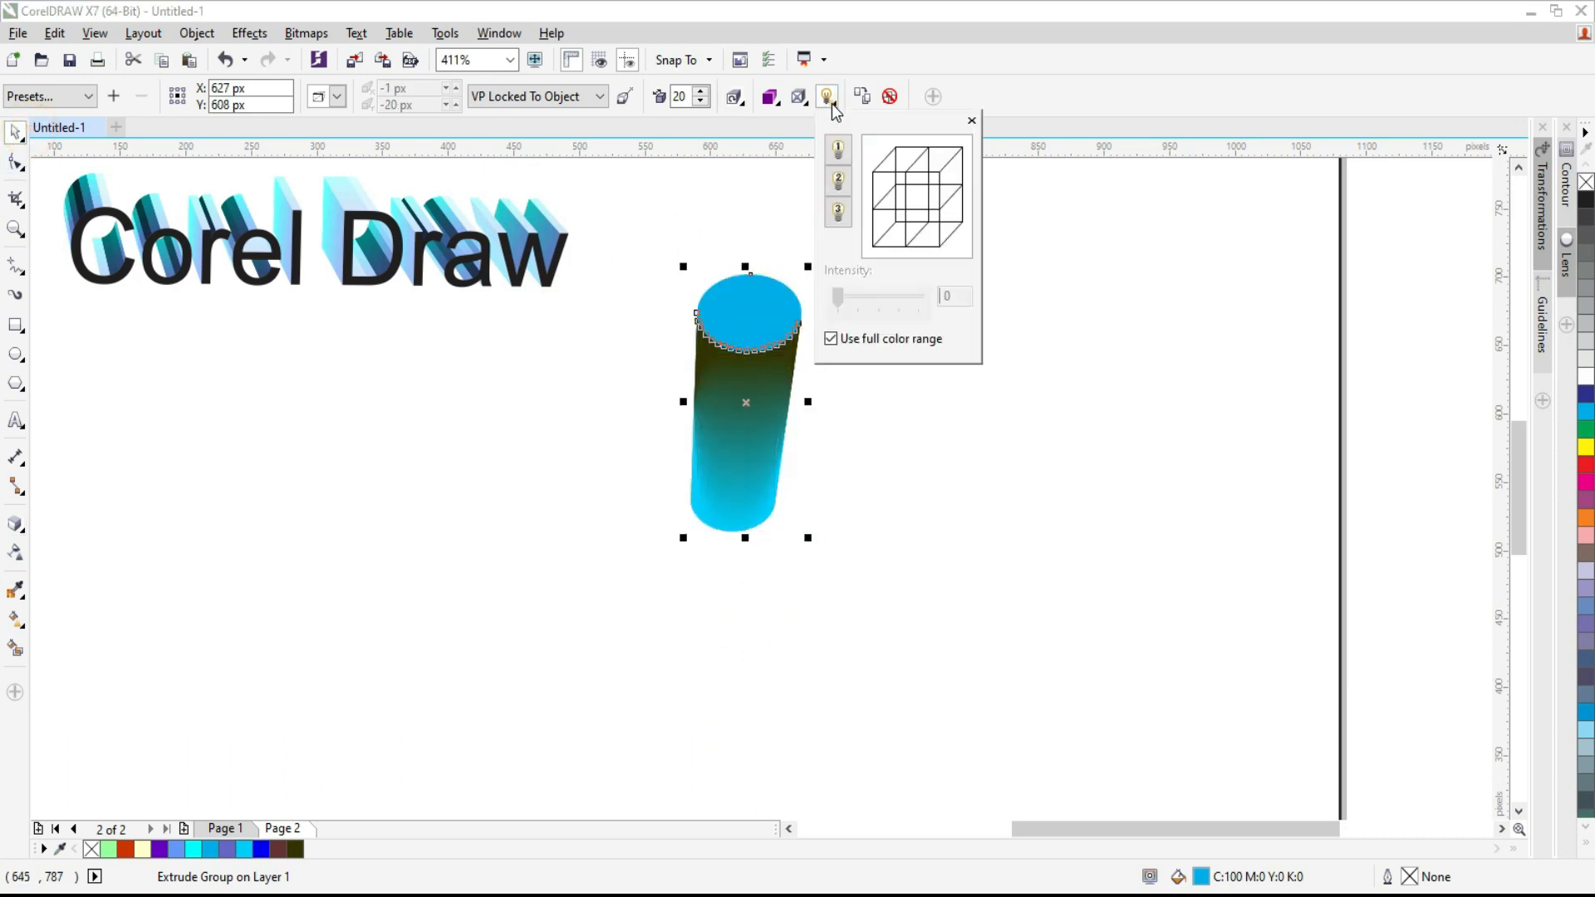
left_click(838, 149)
left_click_drag(943, 174, 949, 214)
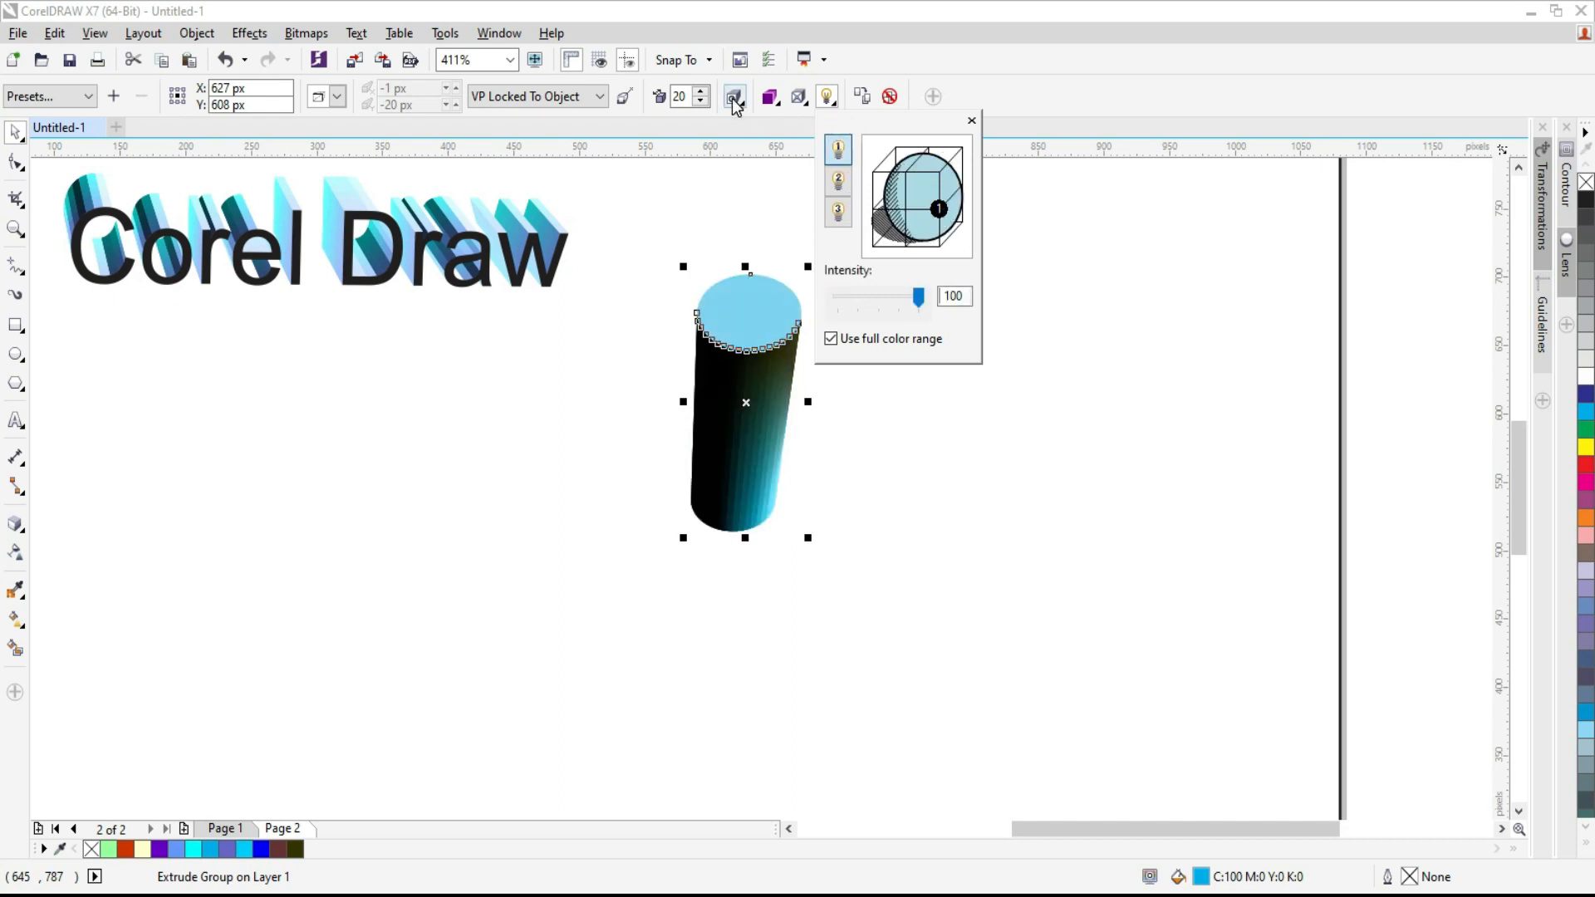
Add light 2 at the lighting grid's front centre and move light 1 to the front bottom-left corner
left_click(837, 182)
left_click(939, 210)
left_click_drag(878, 250, 877, 251)
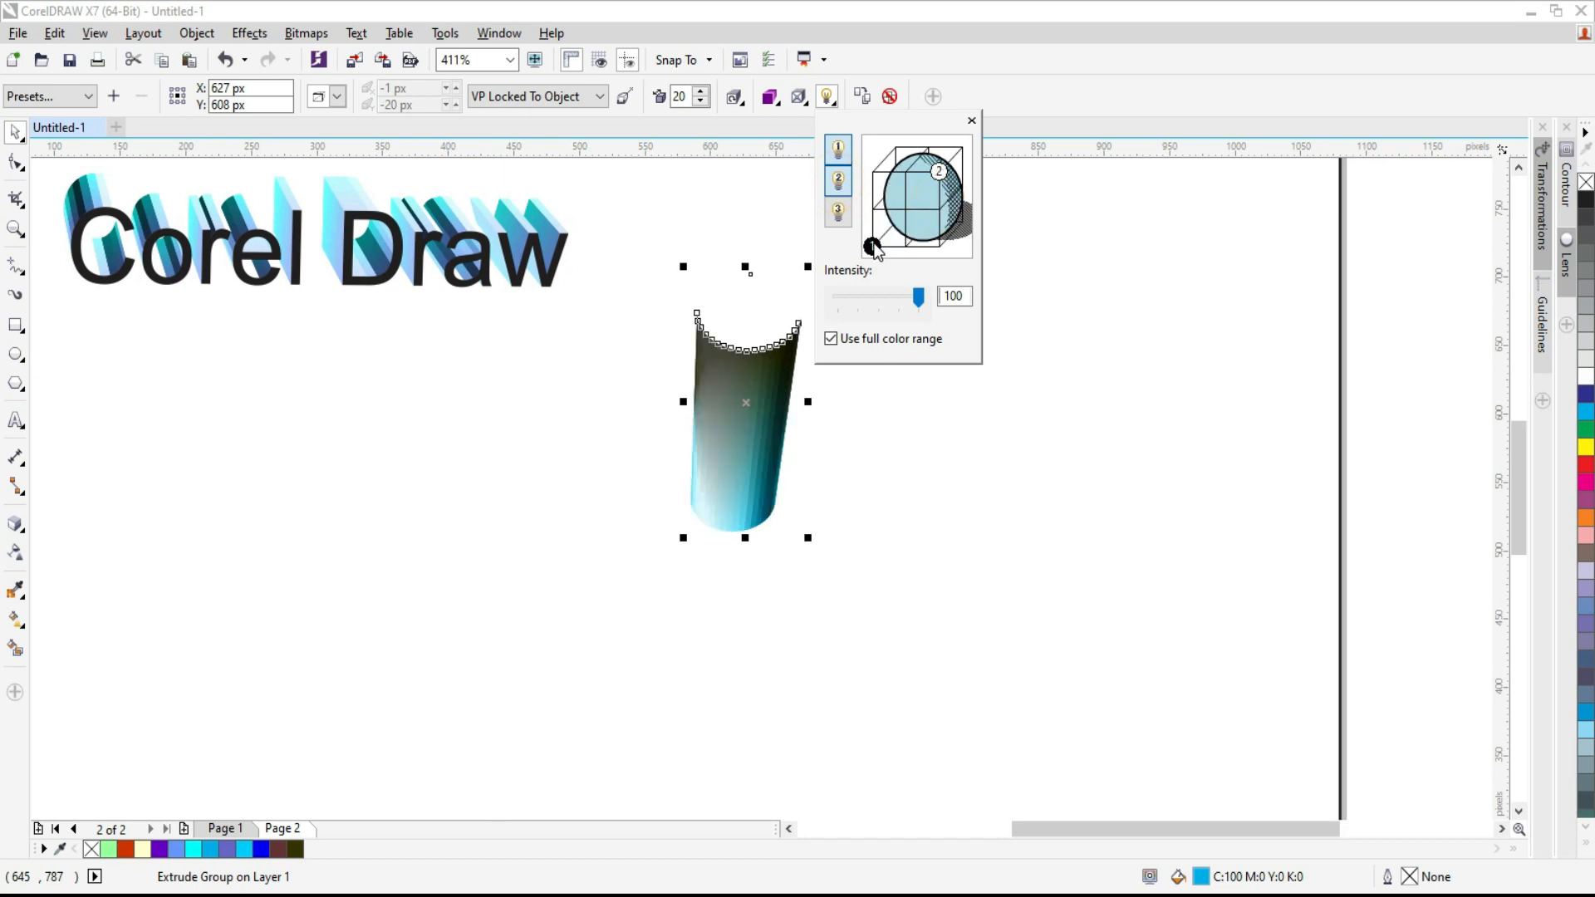
left_click_drag(940, 171, 906, 212)
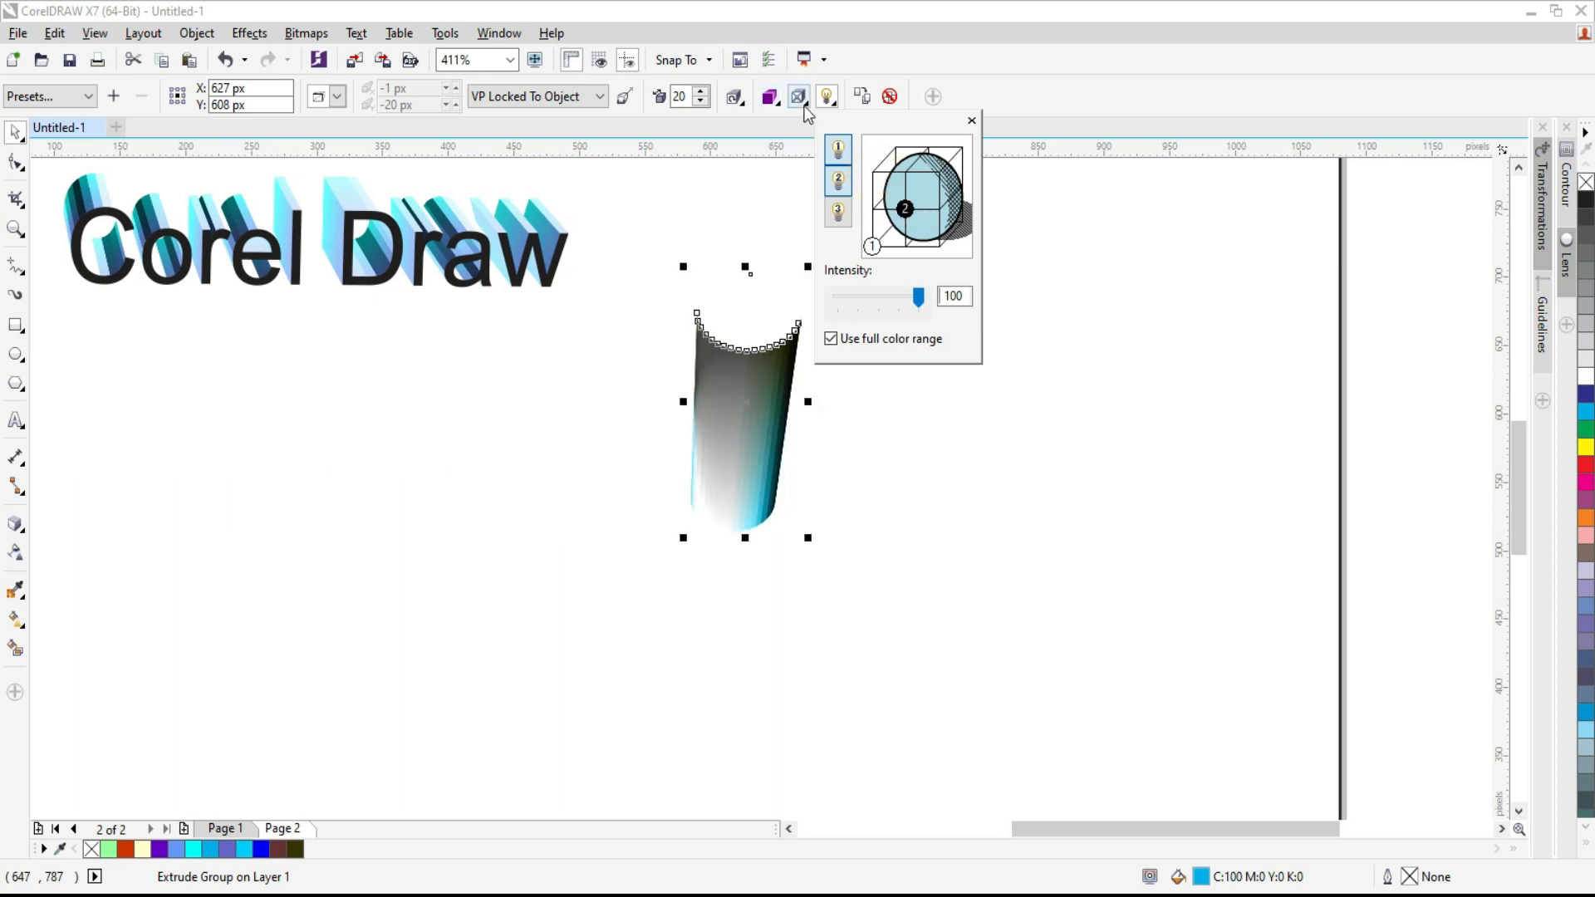
Add light 3 at the lighting grid's back top-left corner and move light 2 to the back top-right corner
left_click(840, 213)
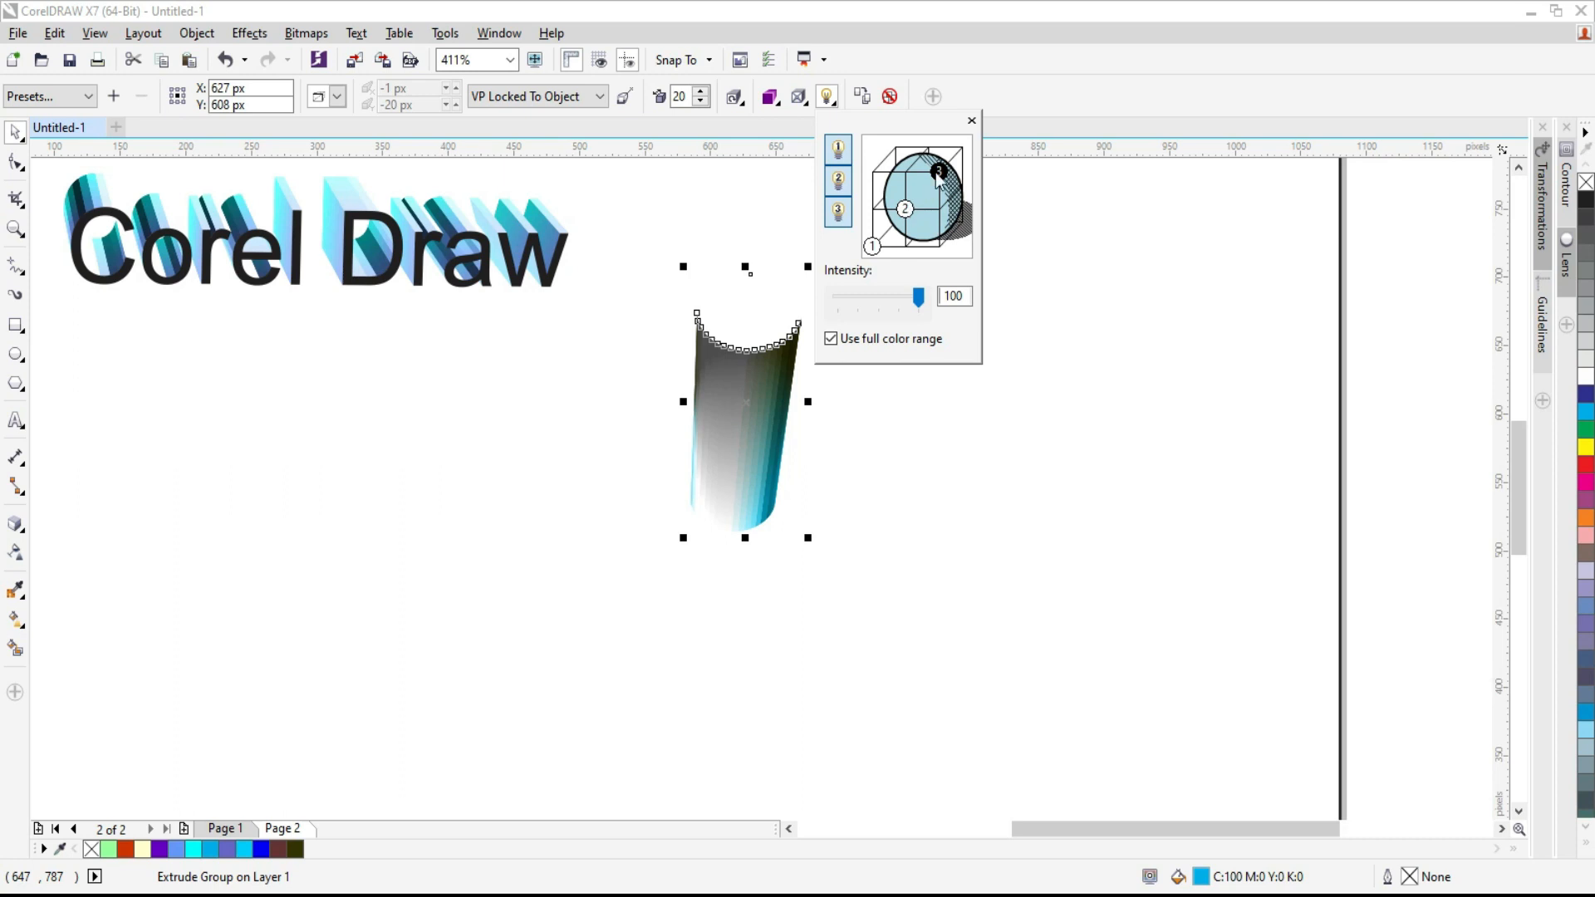
left_click_drag(941, 173, 886, 149)
left_click_drag(893, 150, 894, 147)
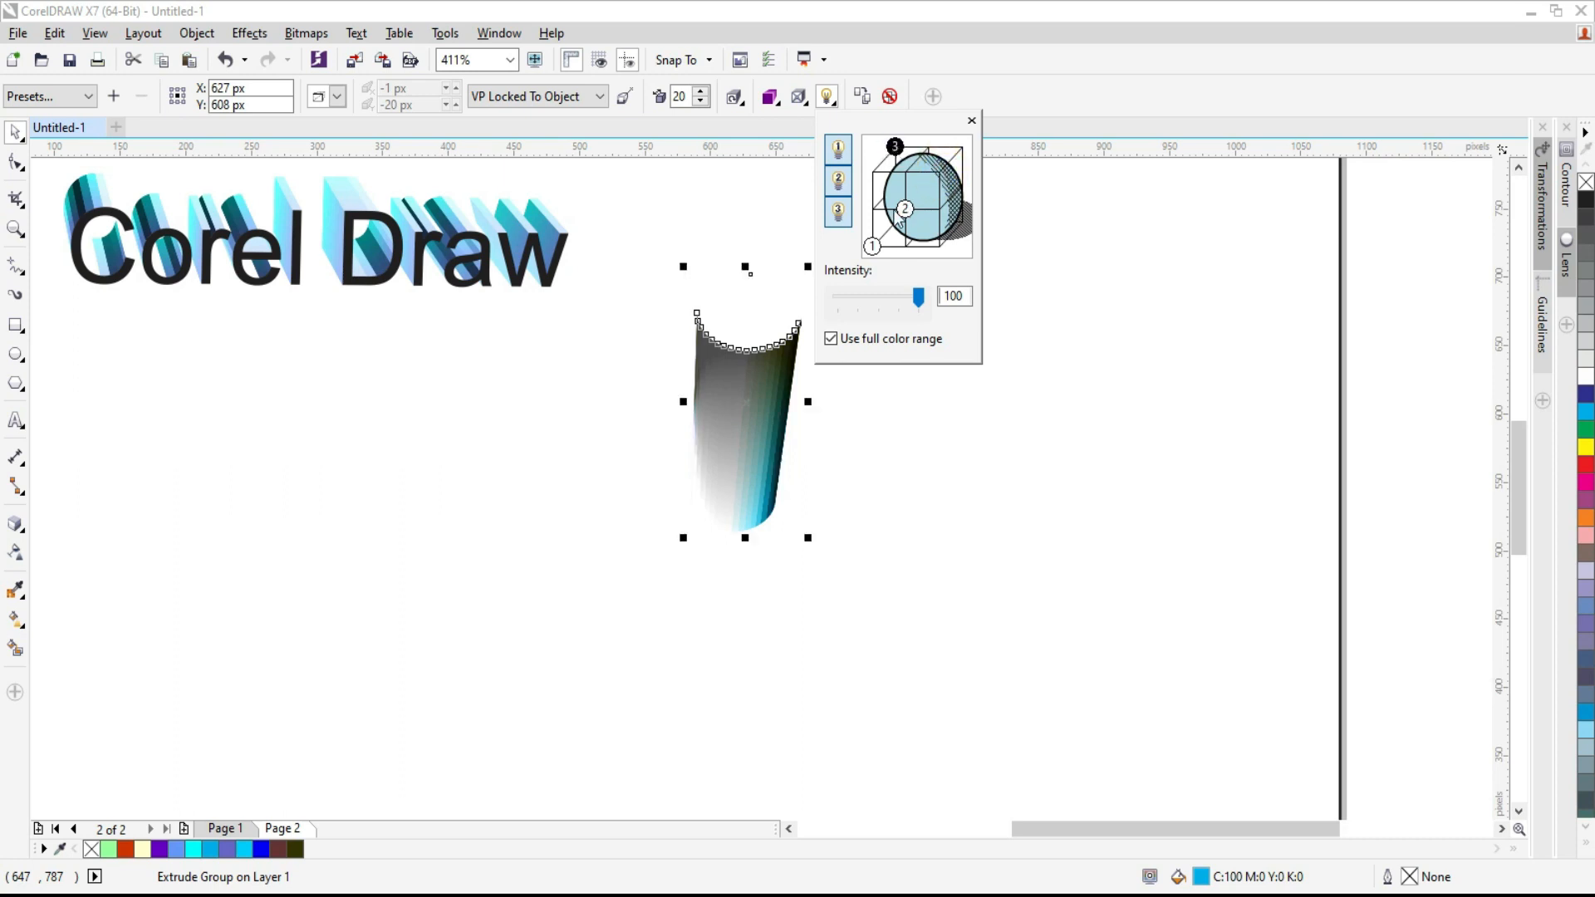
left_click_drag(905, 218, 913, 188)
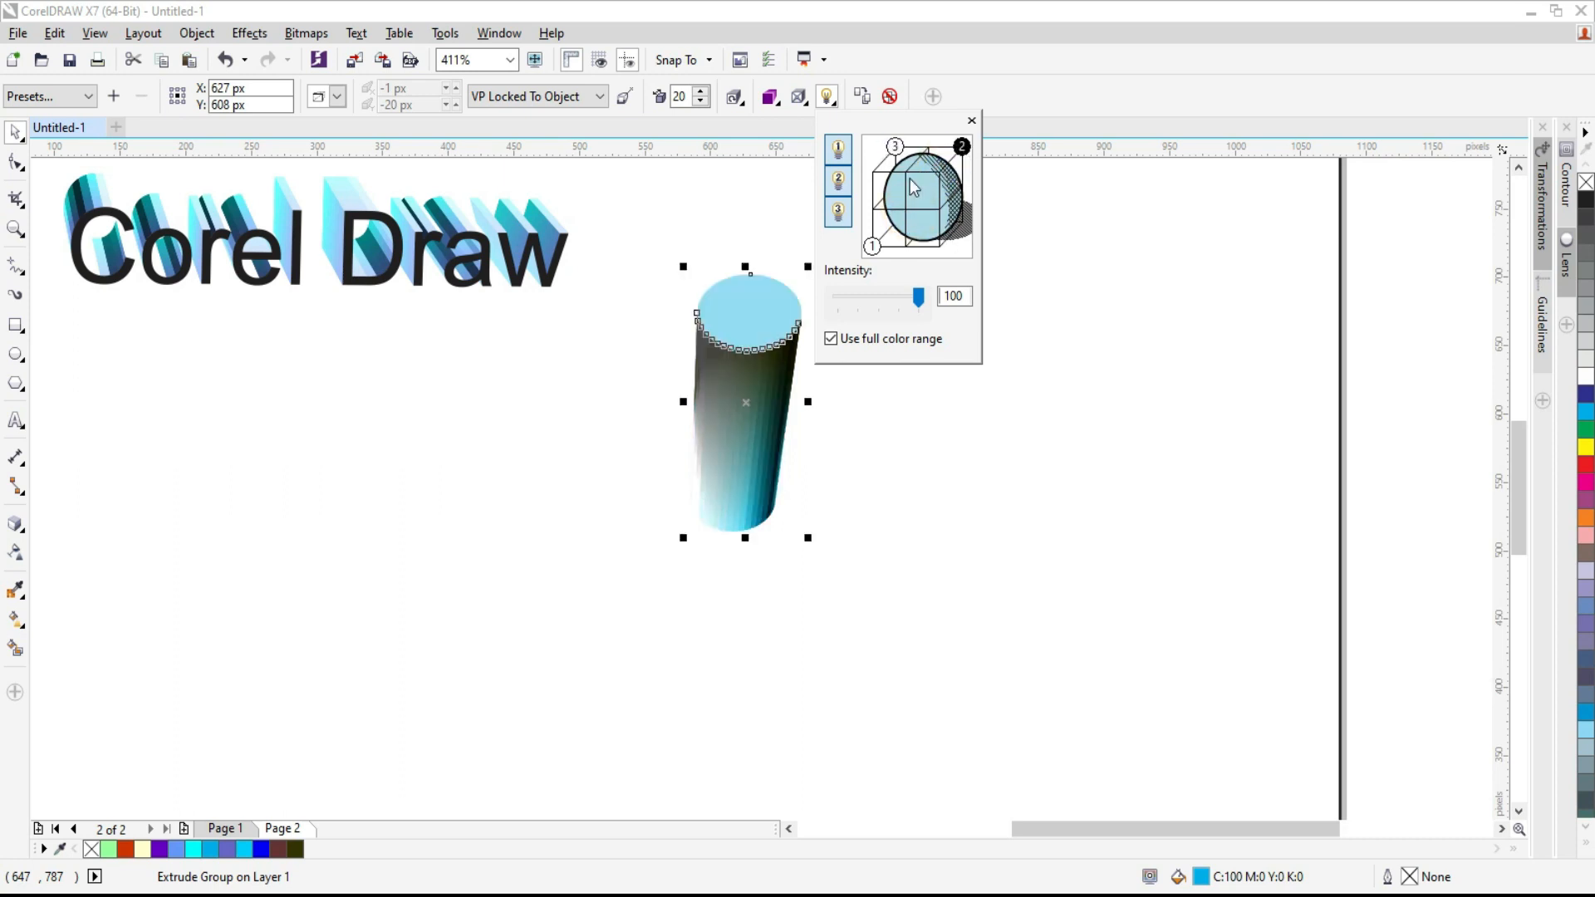
Return light 1 to the middle of the lighting grid's front right edge and lower its intensity to 43
left_click_drag(872, 247, 941, 211)
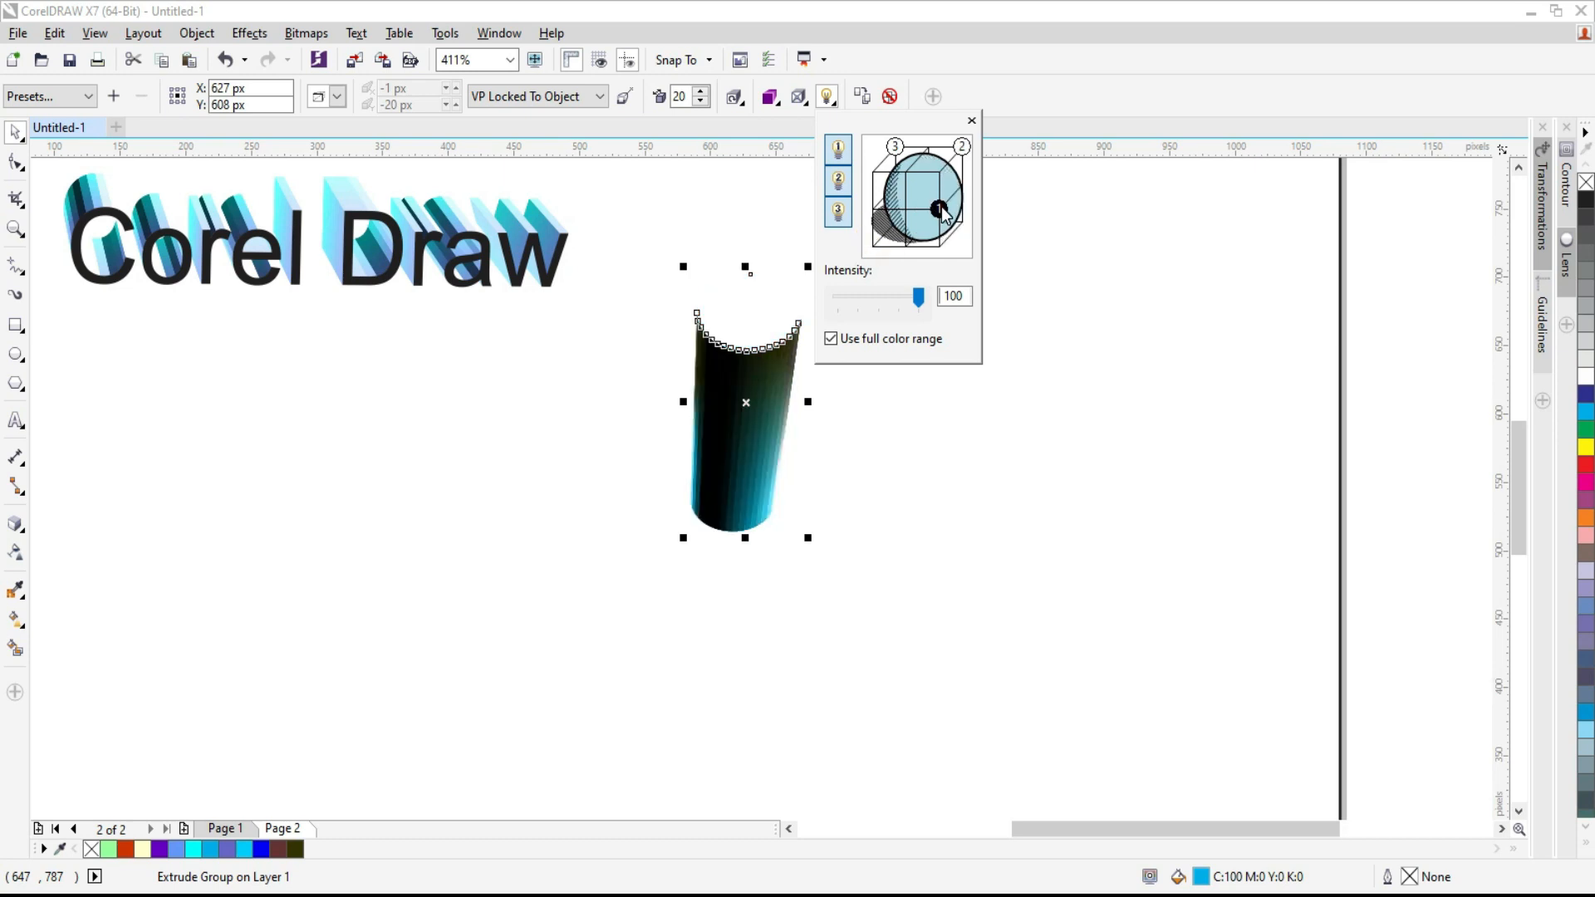
left_click(940, 210)
left_click(940, 209)
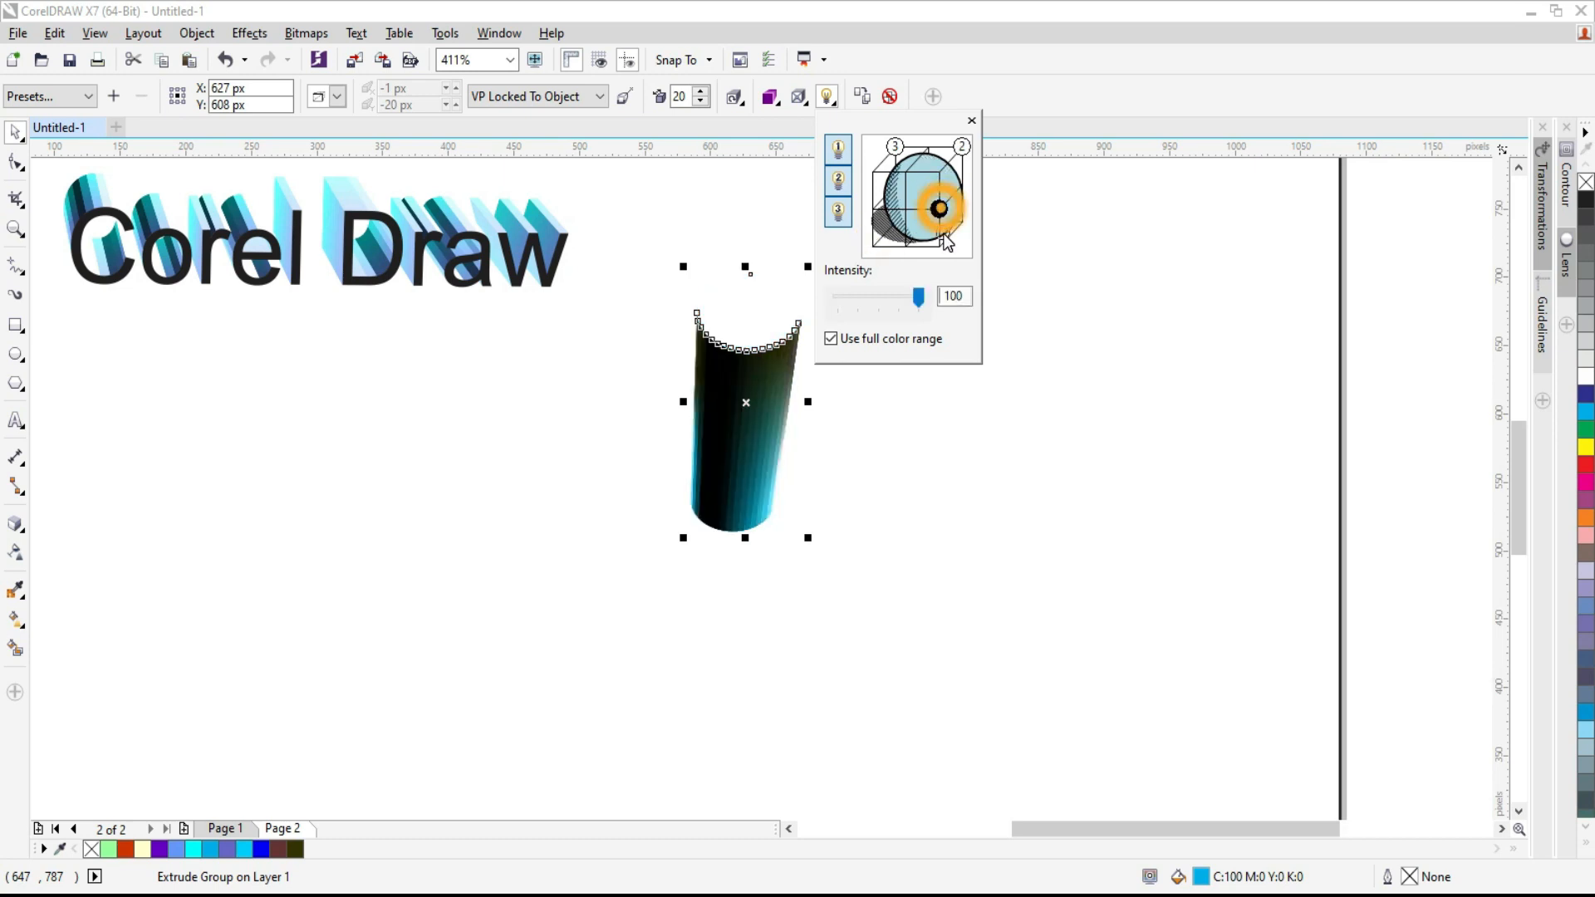
left_click_drag(922, 303, 878, 301)
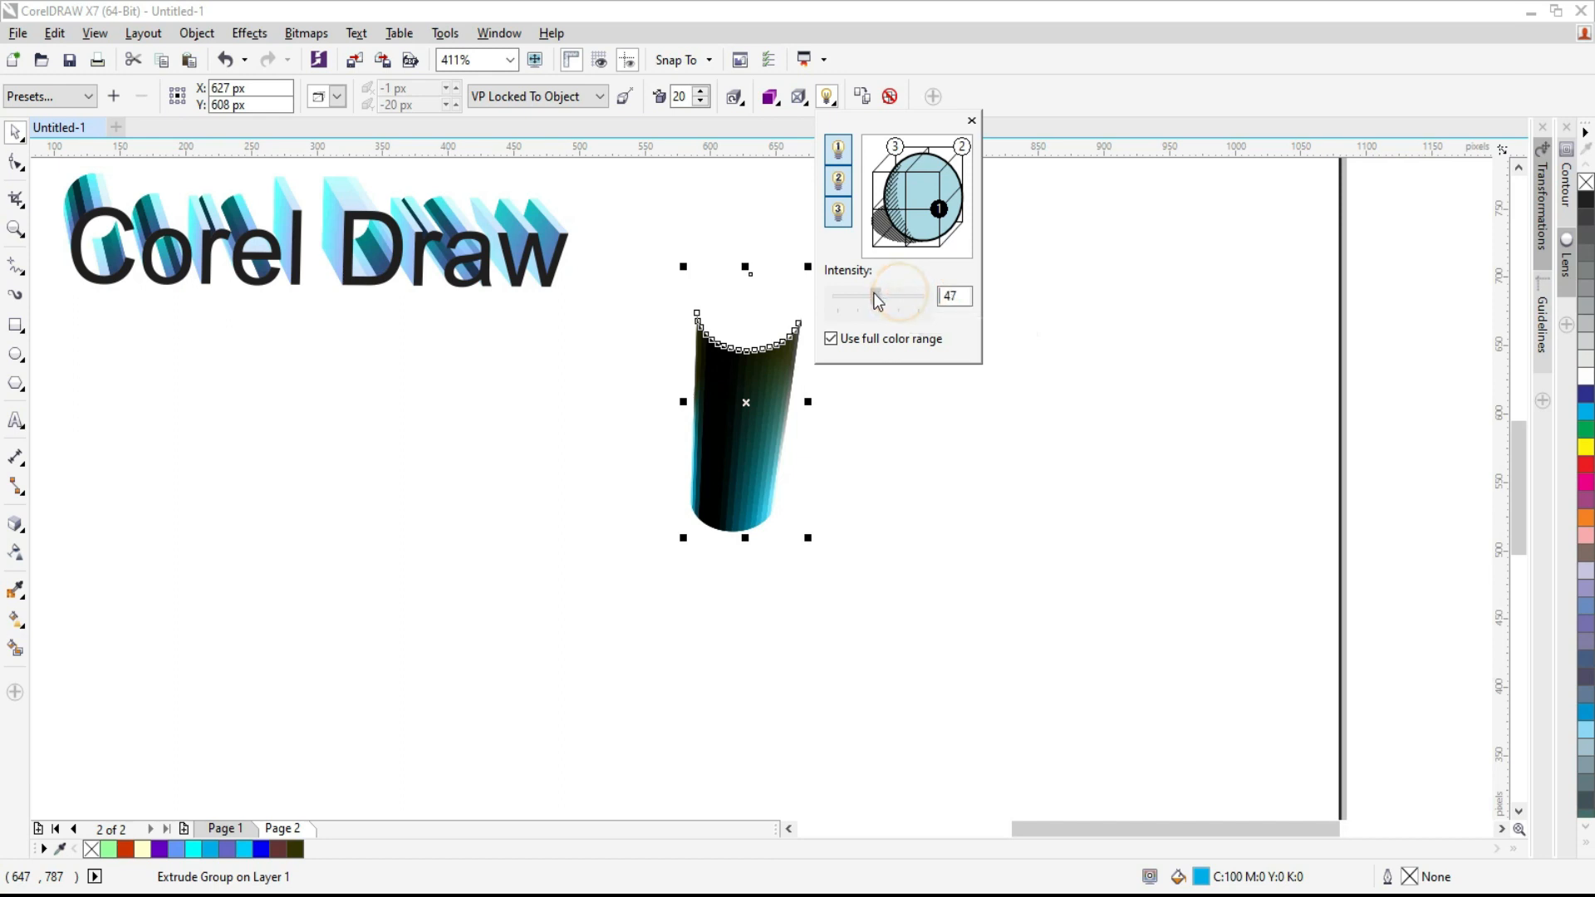
Switch off the full color range for the cylinder's lighting and move the cylinder beneath the "Corel Draw" text
left_click(855, 342)
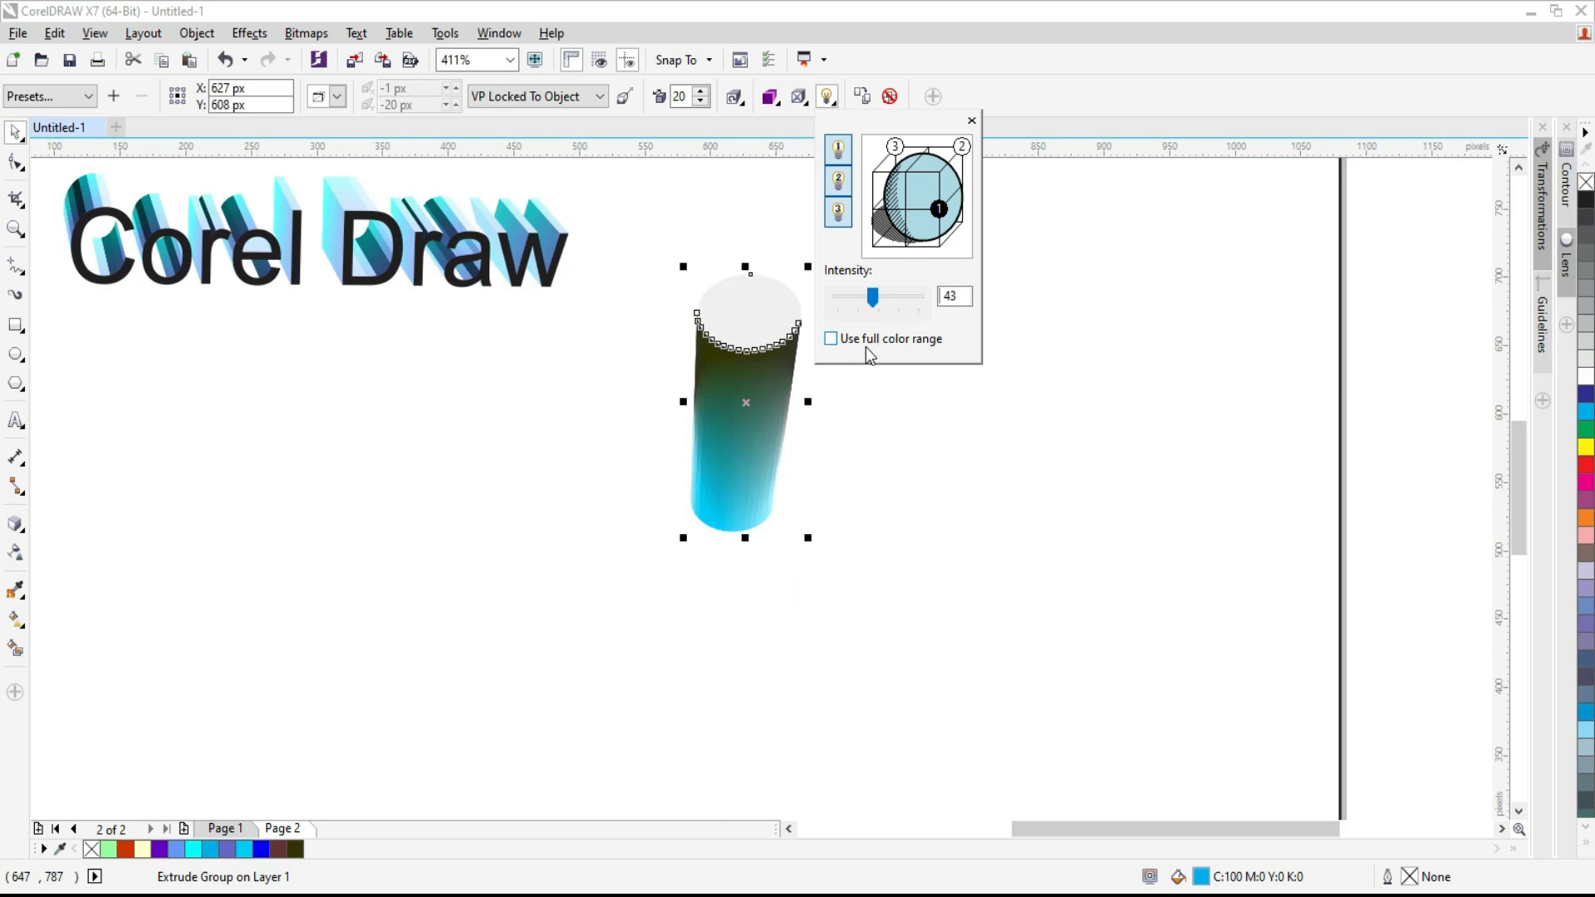
left_click(856, 349)
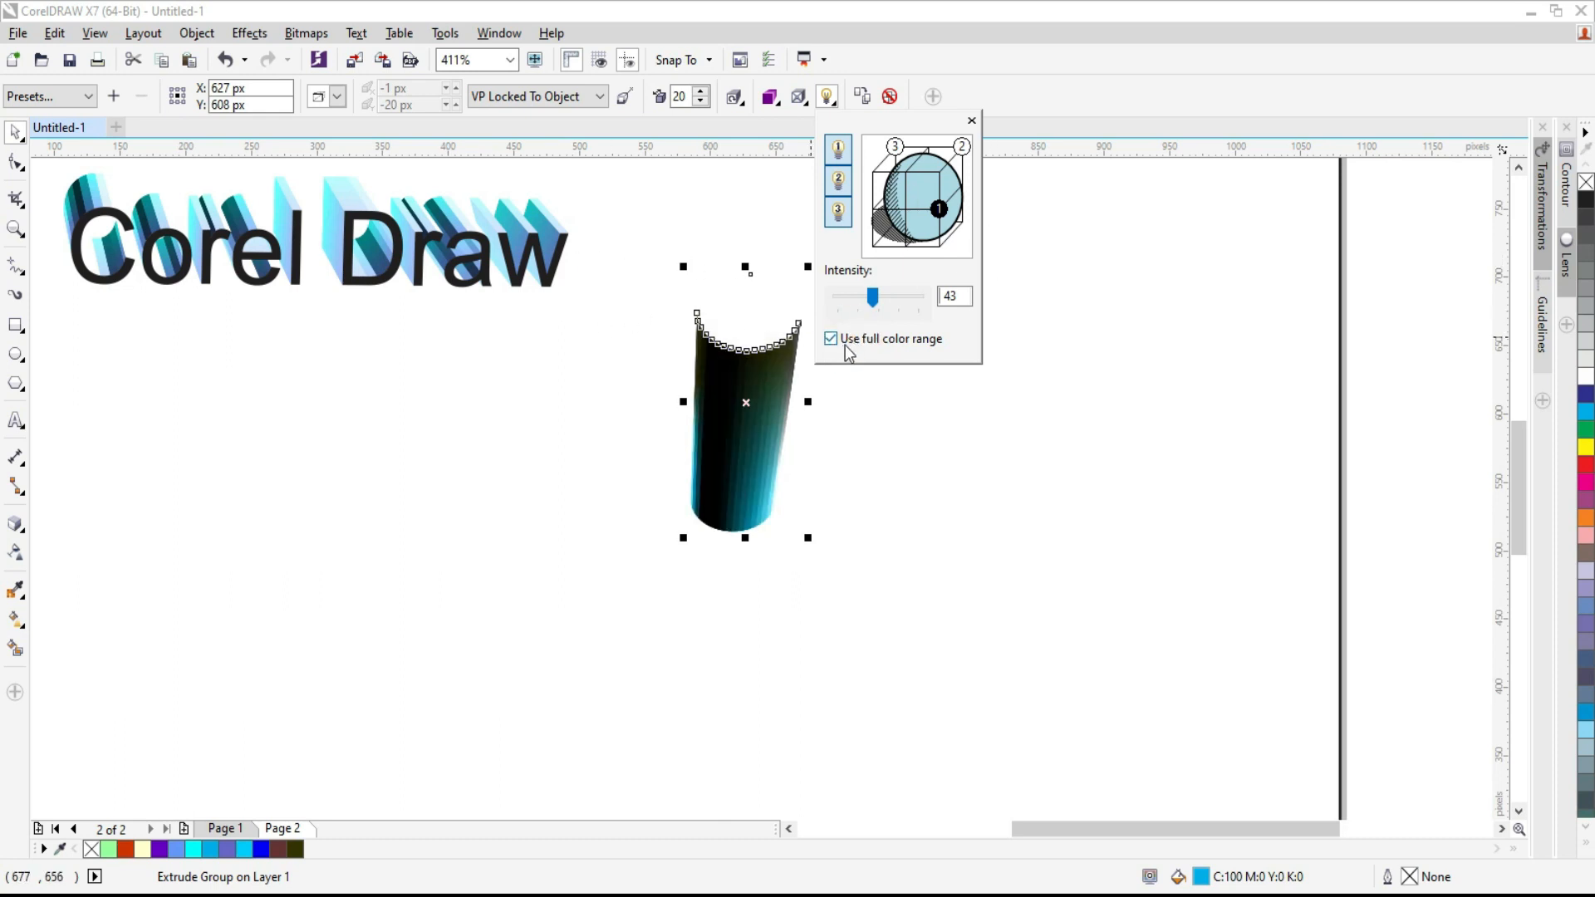
left_click(845, 343)
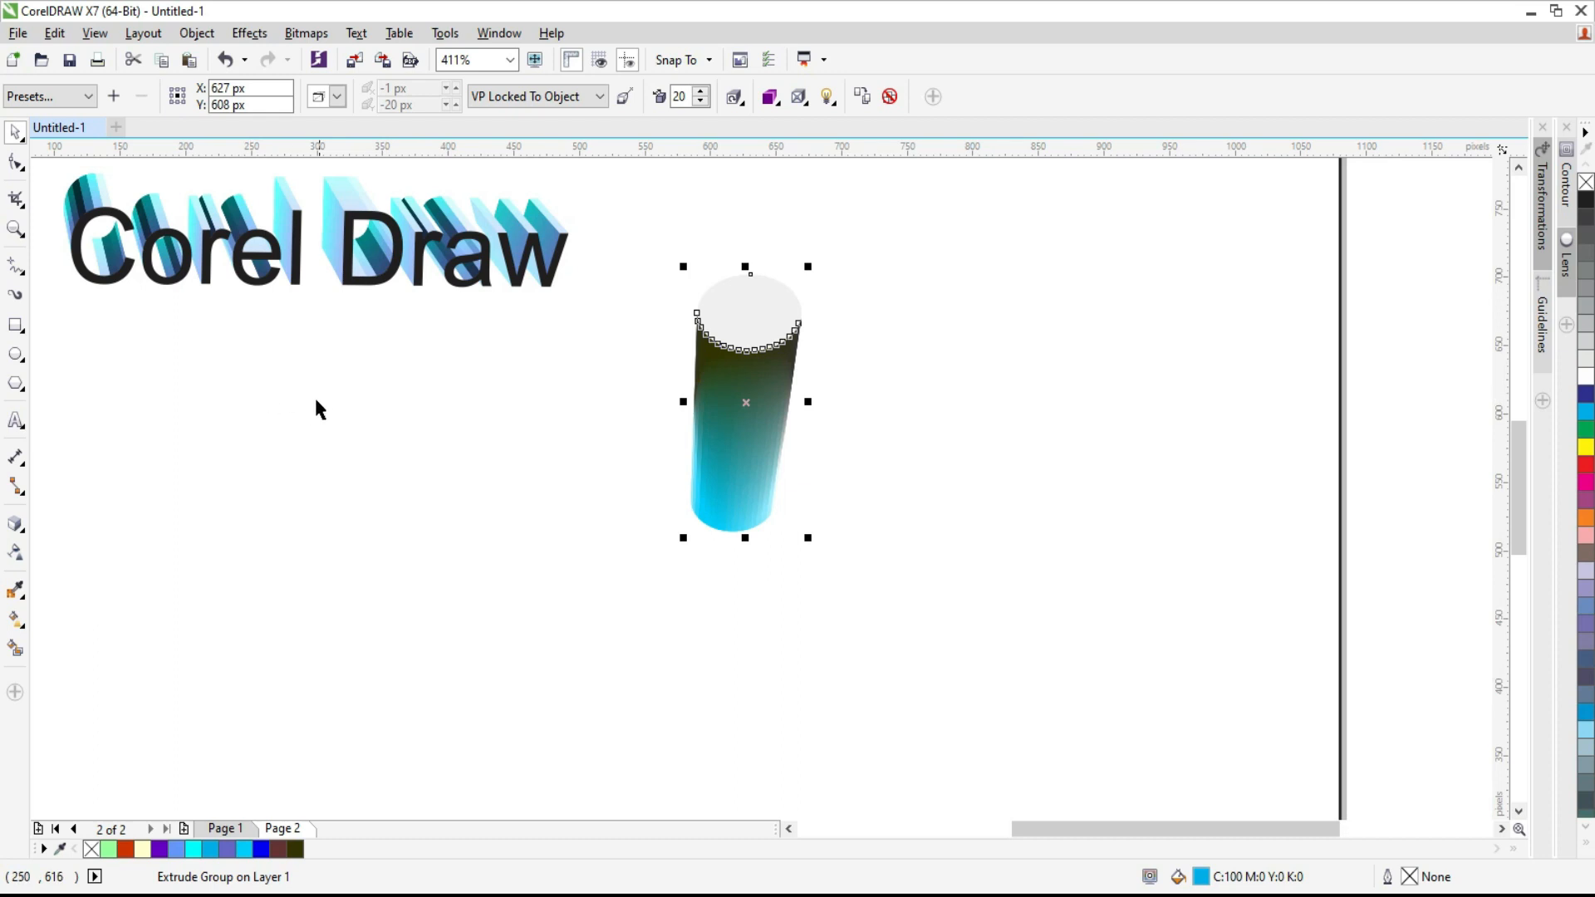
left_click_drag(749, 432, 137, 470)
Draw a rectangle about 212 by 192 px in the empty area with a red fill and no outline
left_click(16, 326)
left_click_drag(776, 407, 1056, 669)
left_click(12, 133)
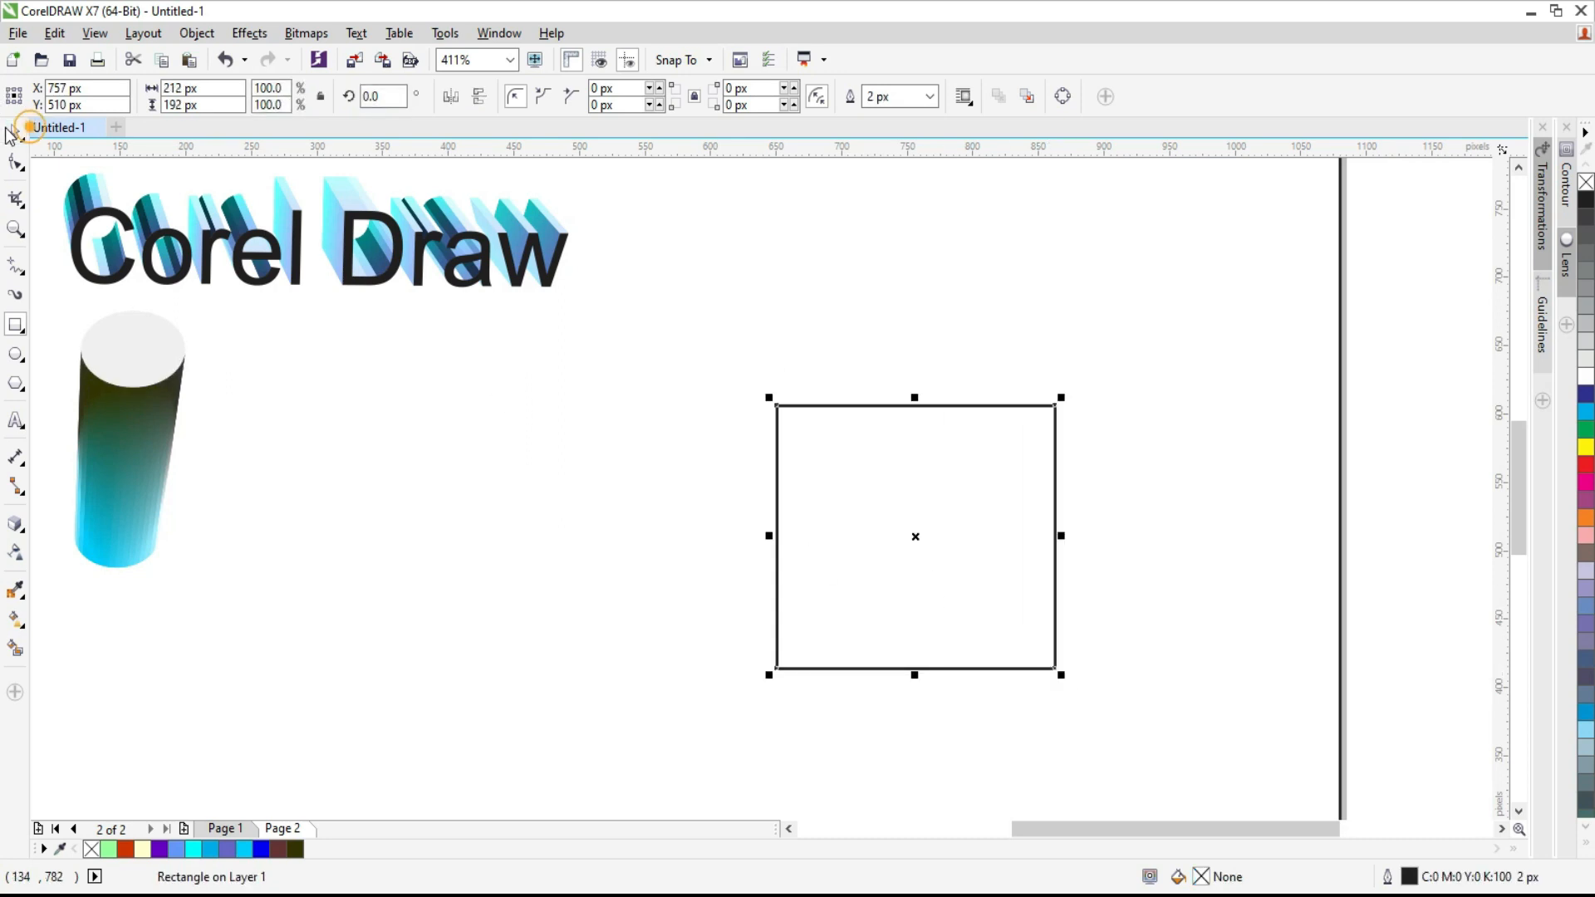
left_click(1585, 462)
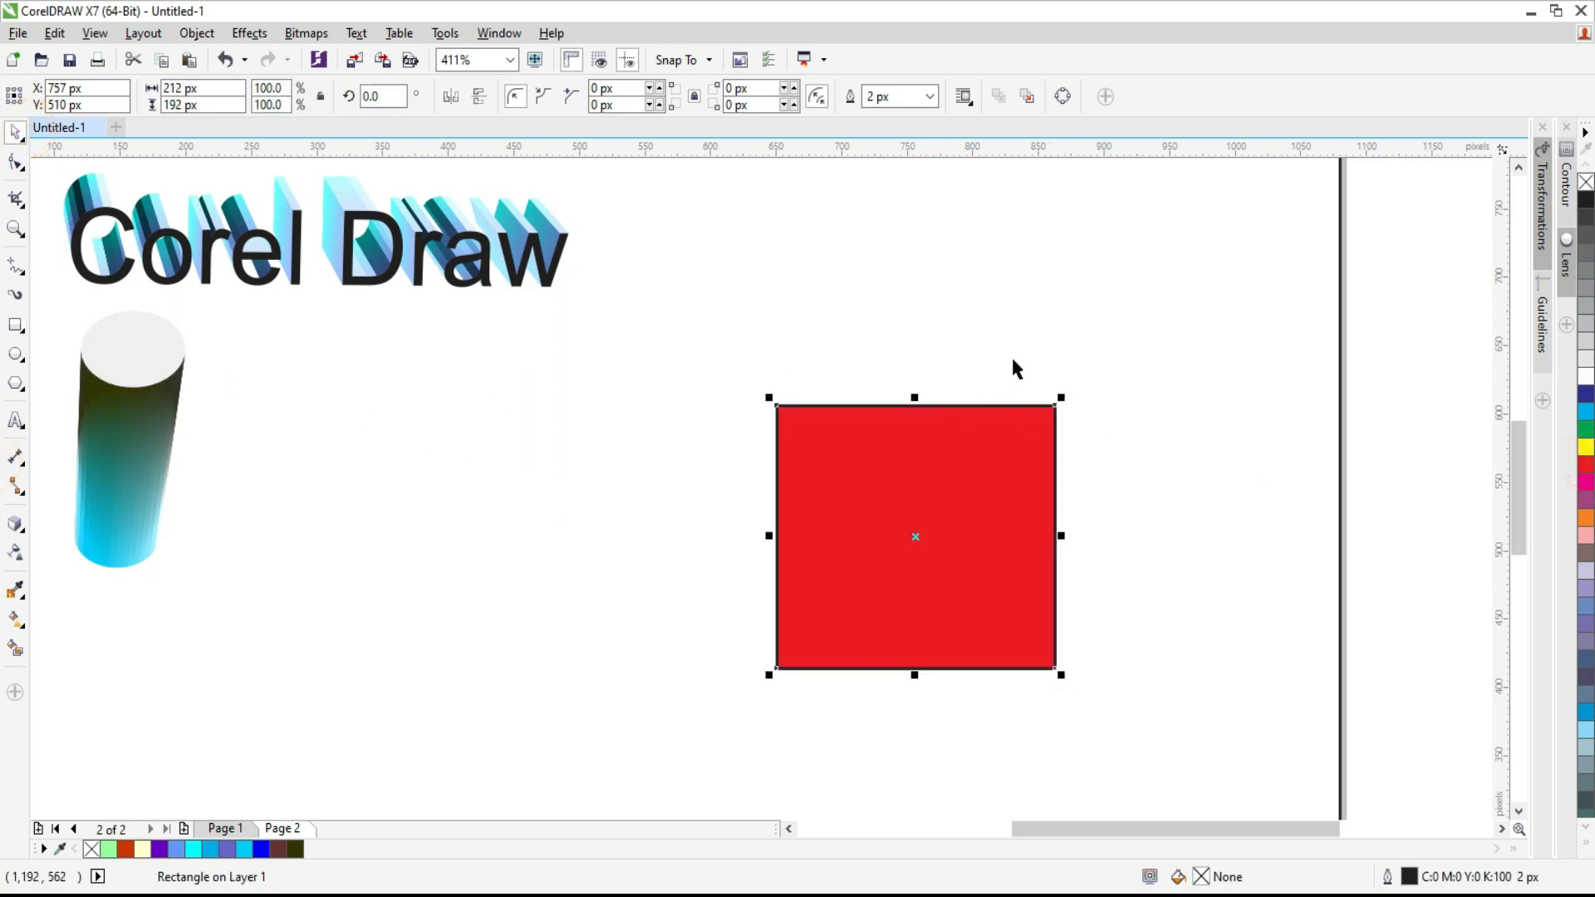
right_click(1585, 181)
Extrude the red rectangle and rotate it in 3D so its right and bottom sides face the viewer
left_click(17, 530)
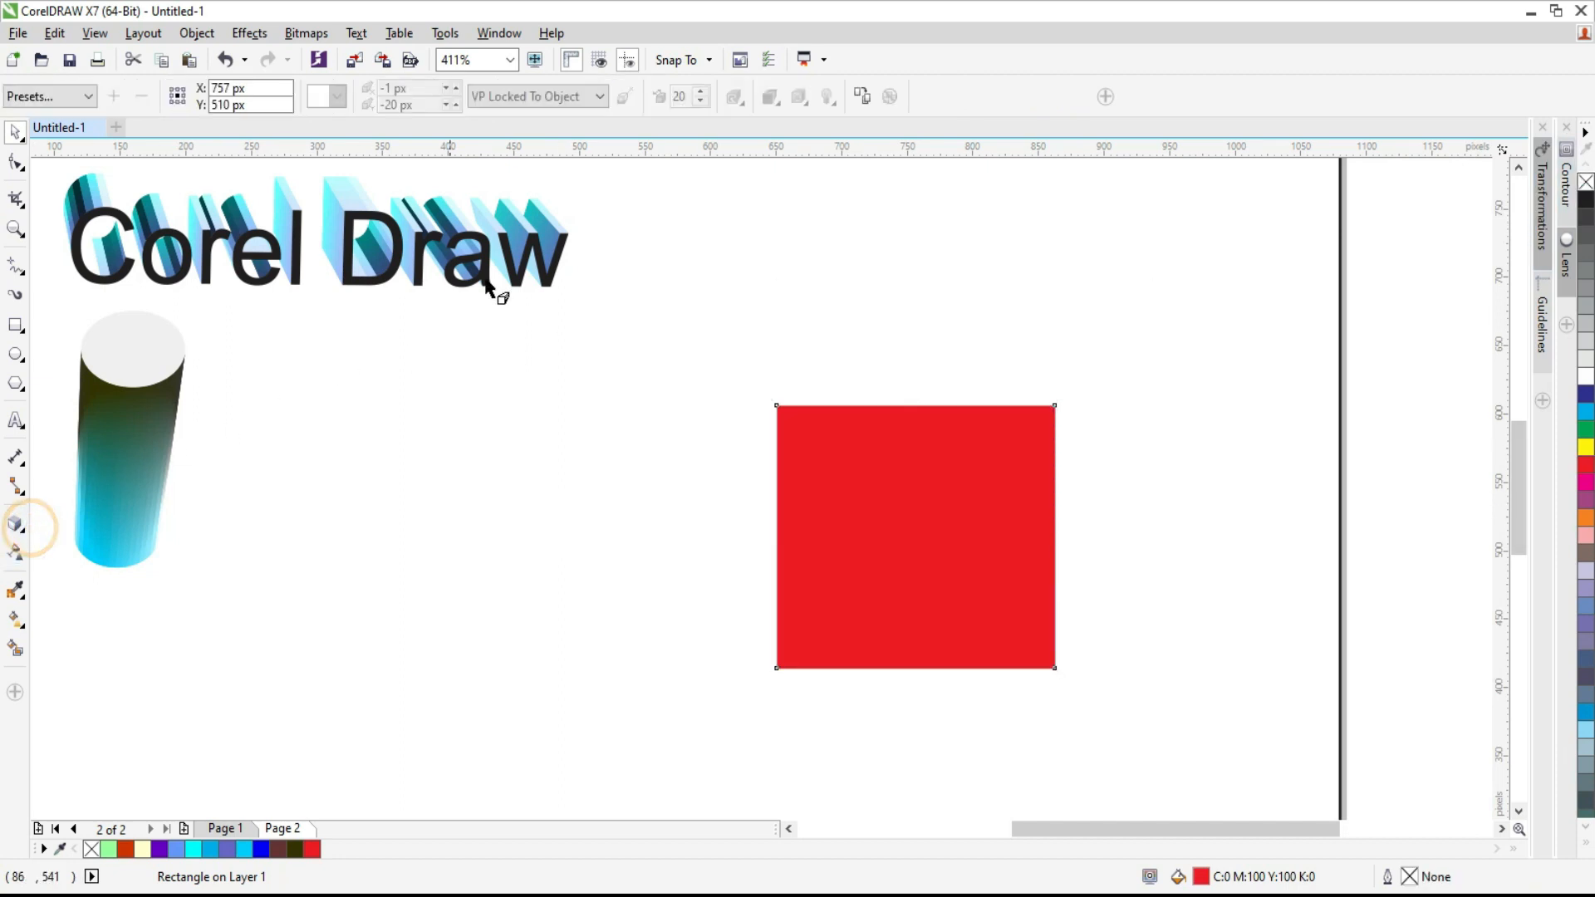
left_click(910, 521)
left_click_drag(911, 522, 685, 530)
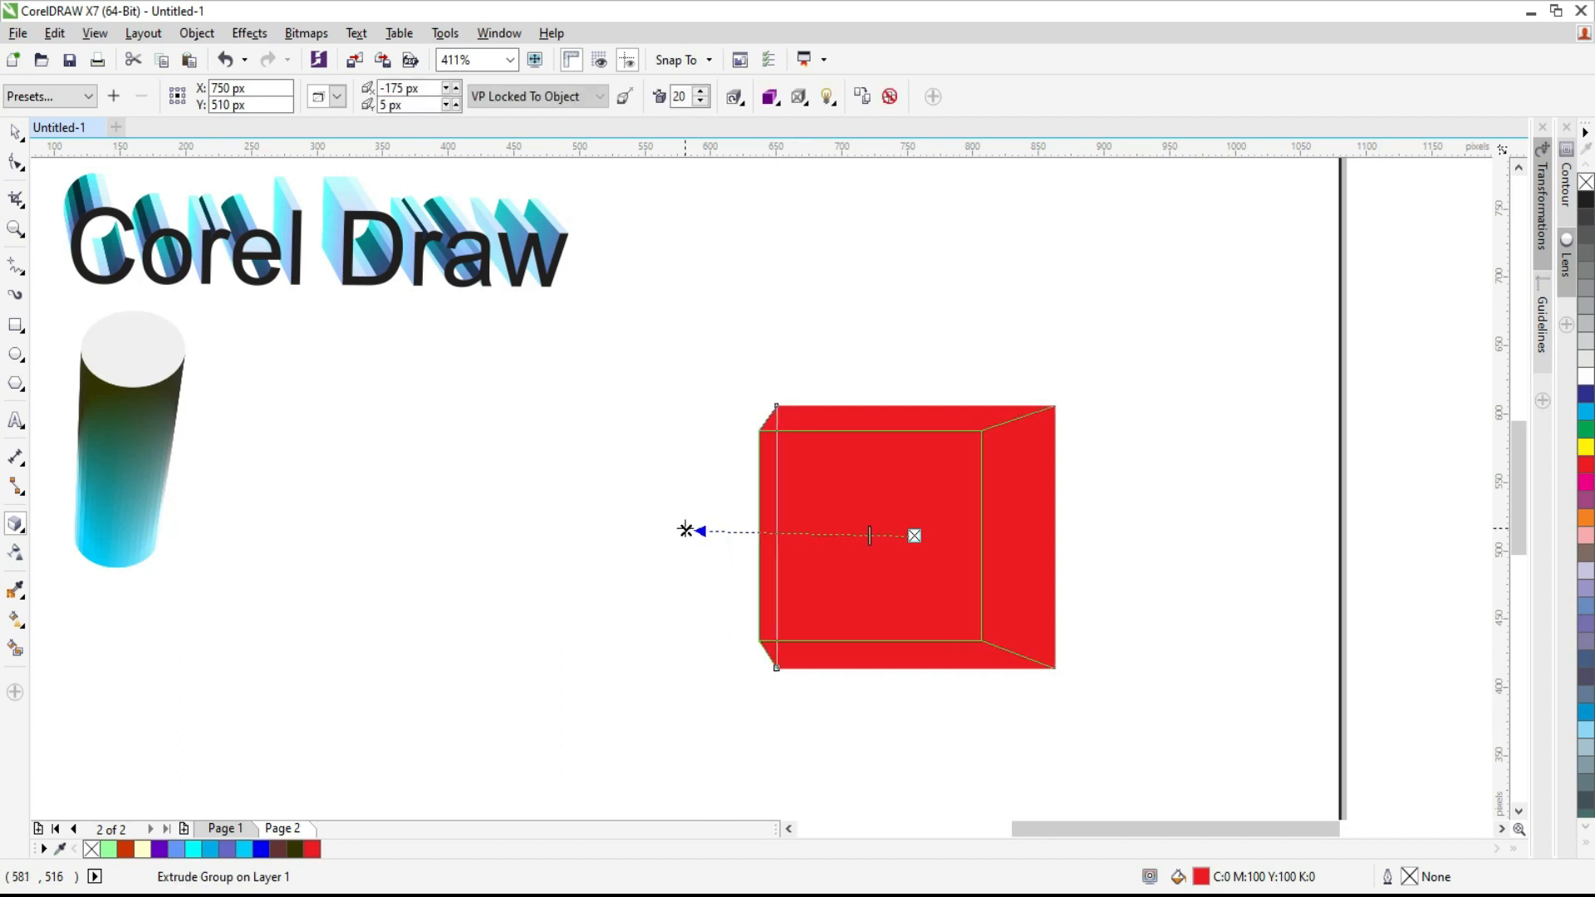
left_click(734, 97)
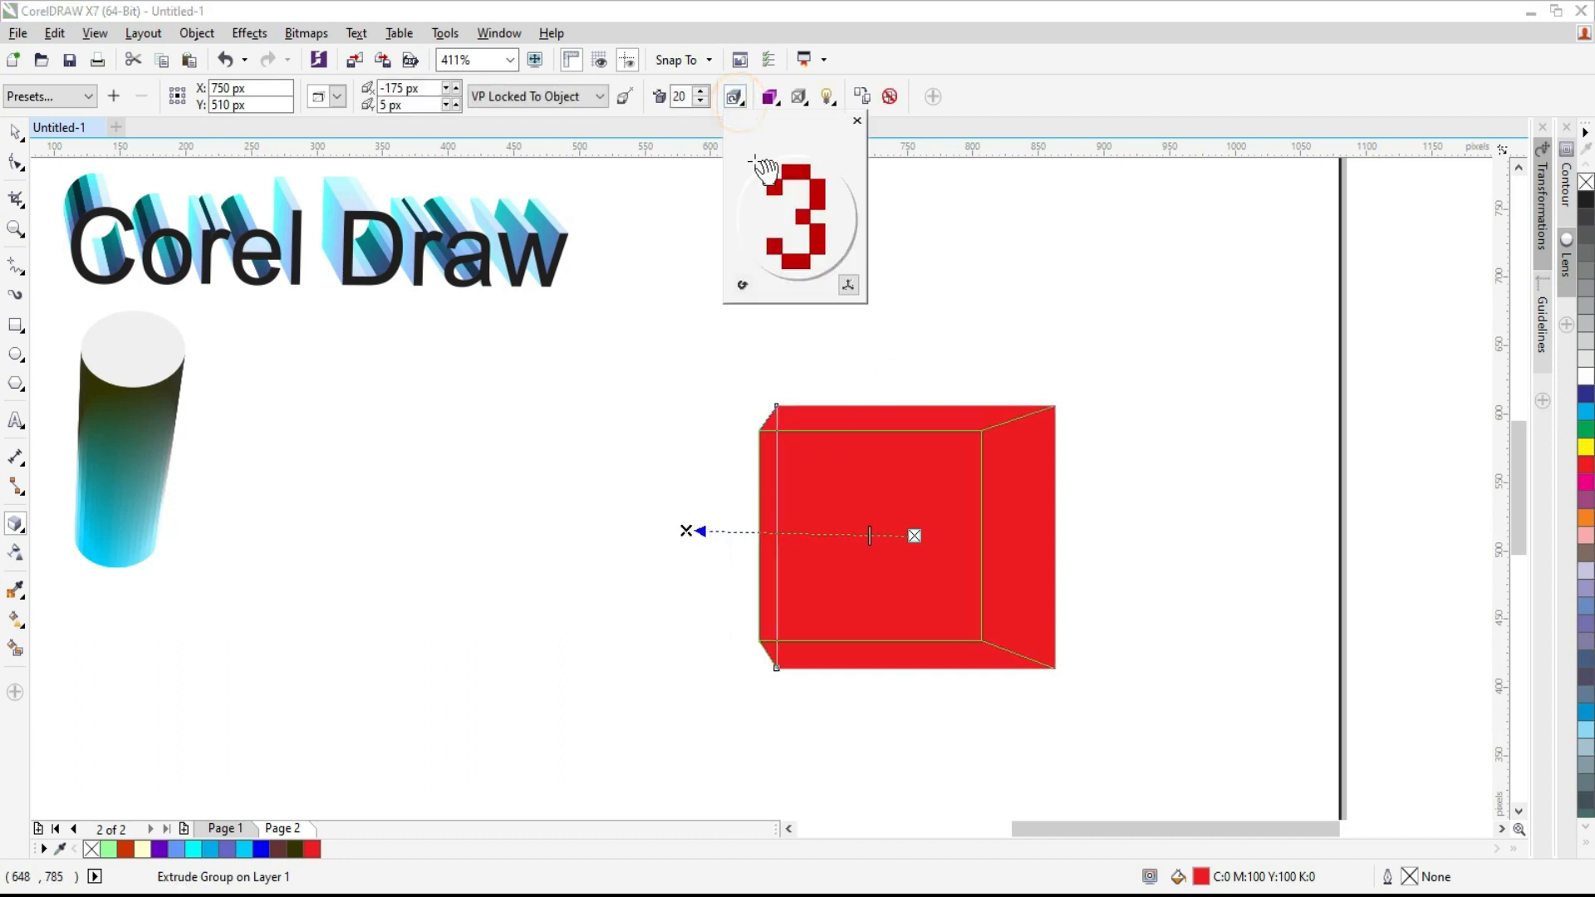
mouse_move(802, 226)
left_mouse_down()
mouse_move(789, 236)
mouse_move(807, 222)
left_mouse_up()
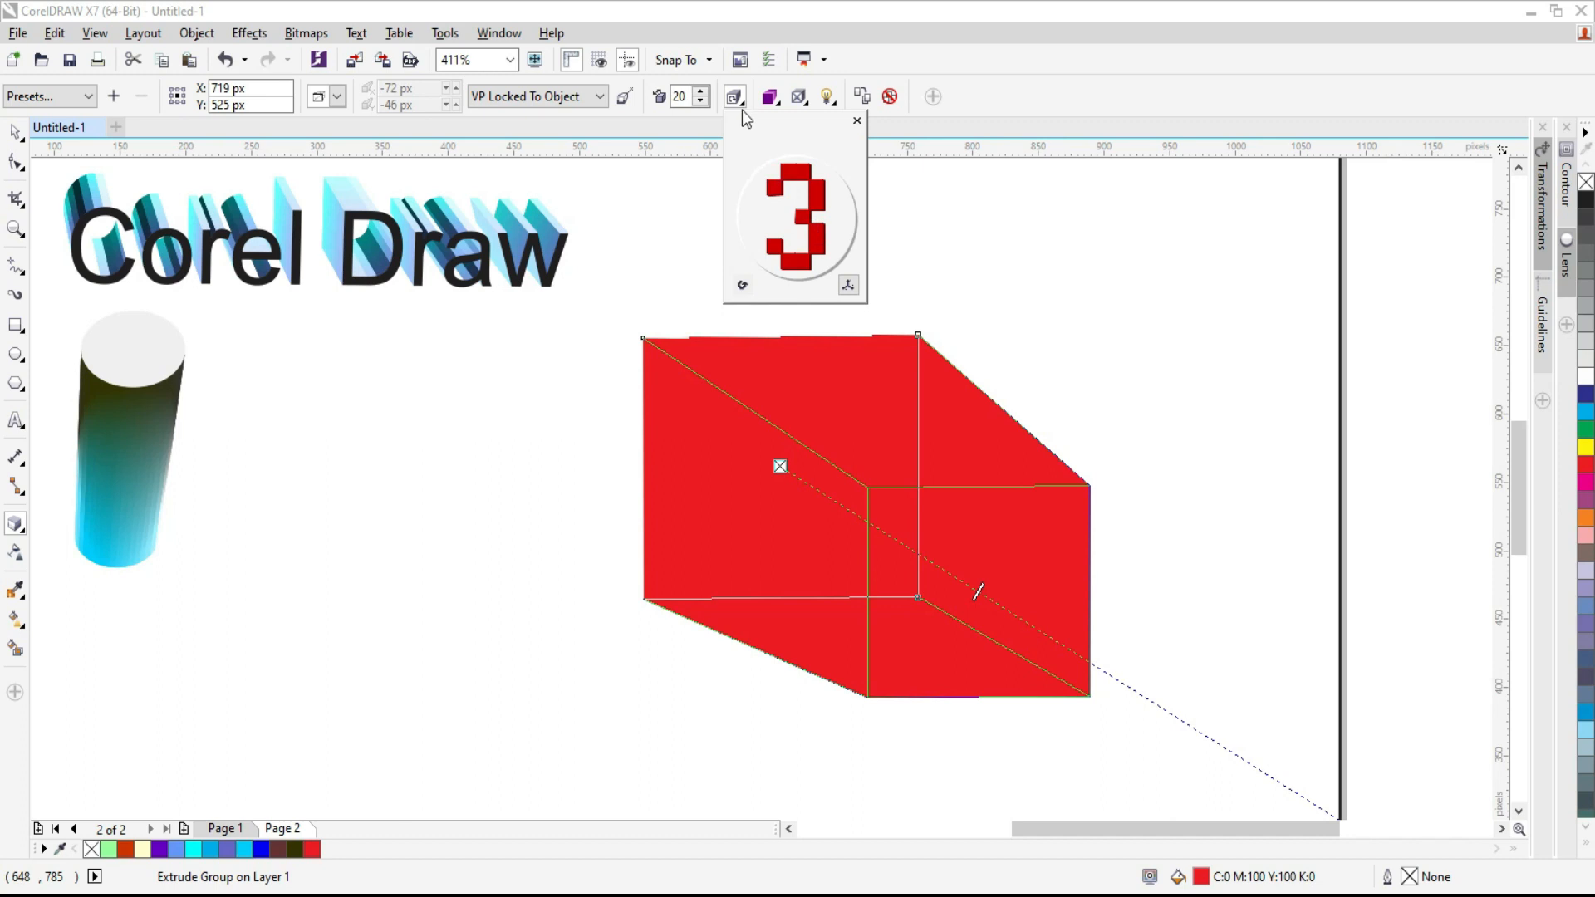
Try a solid pink colour on the red box's extrusion
left_click(771, 100)
left_click(799, 99)
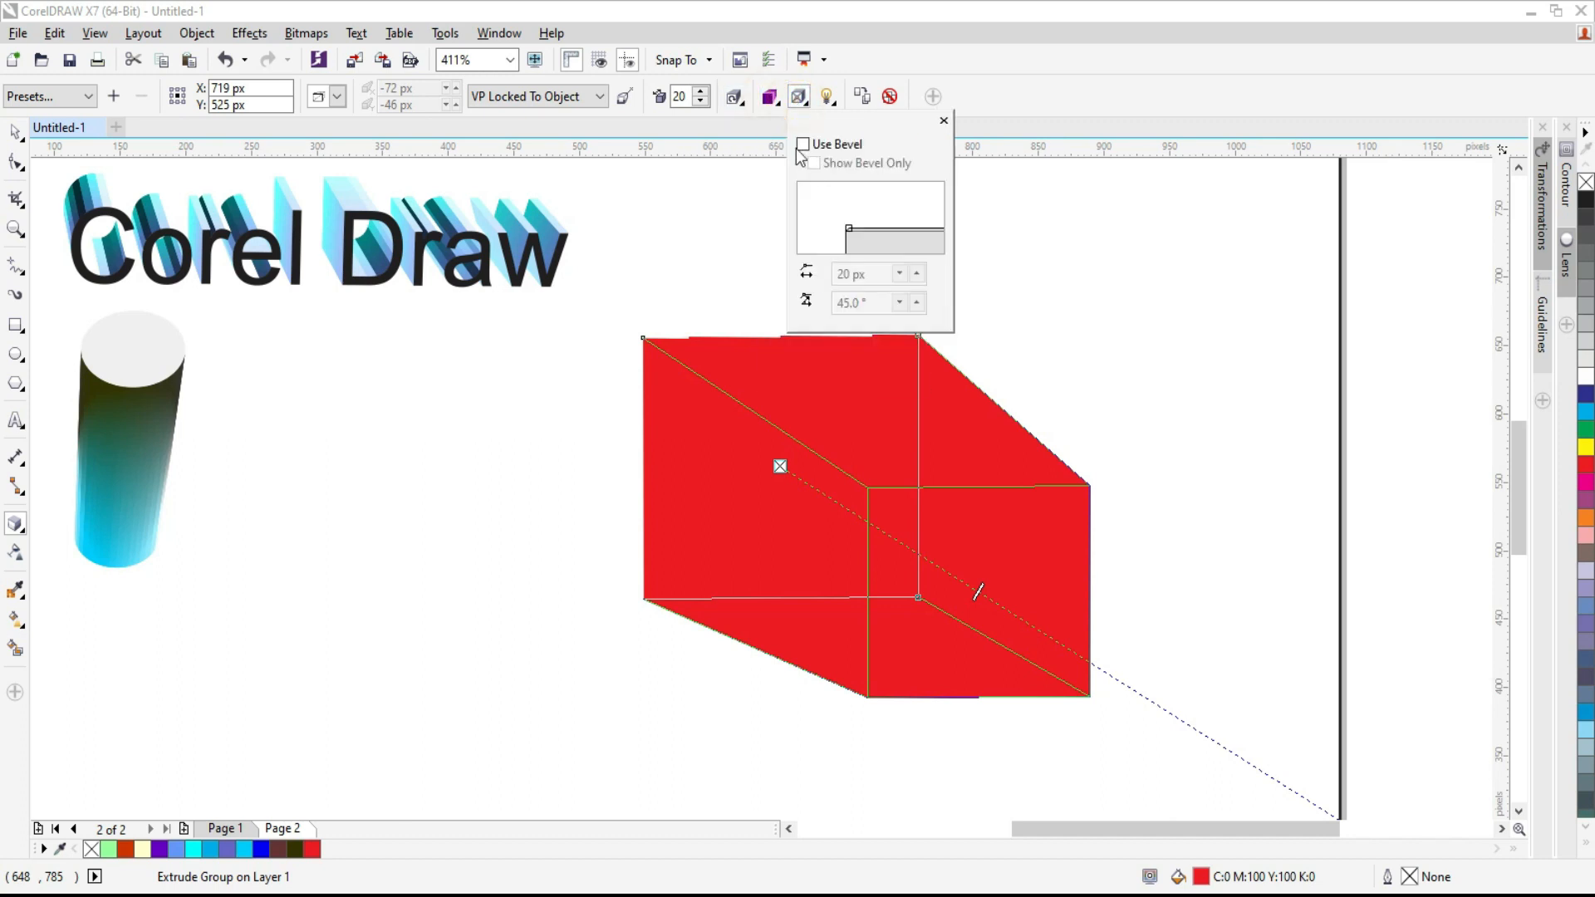
left_click(770, 98)
left_click(817, 169)
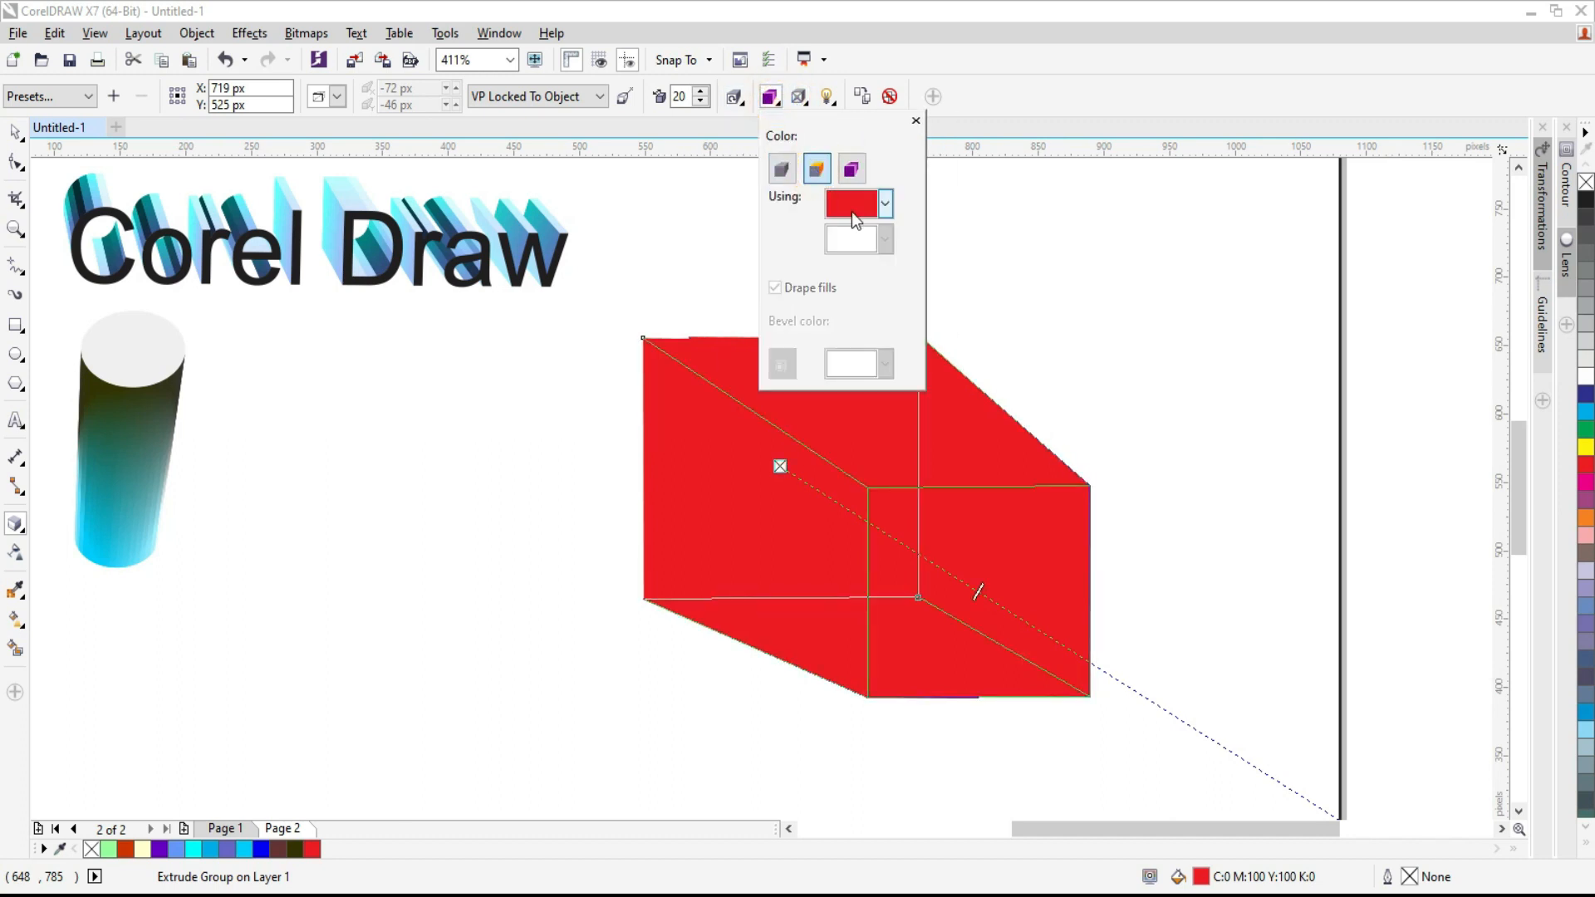
left_click(859, 208)
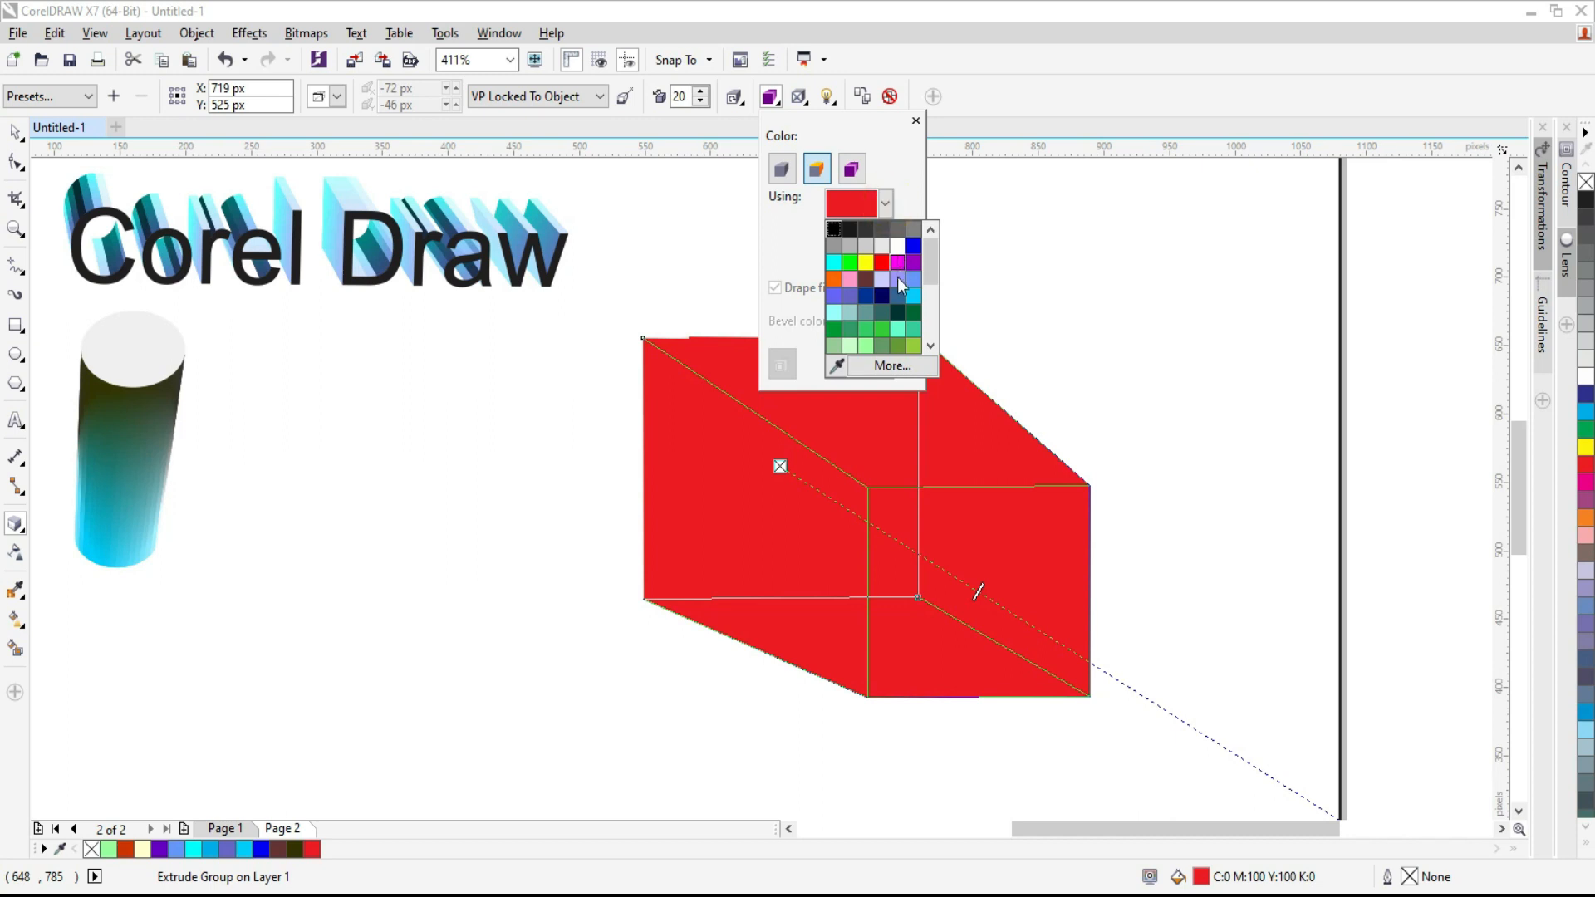
left_click(848, 277)
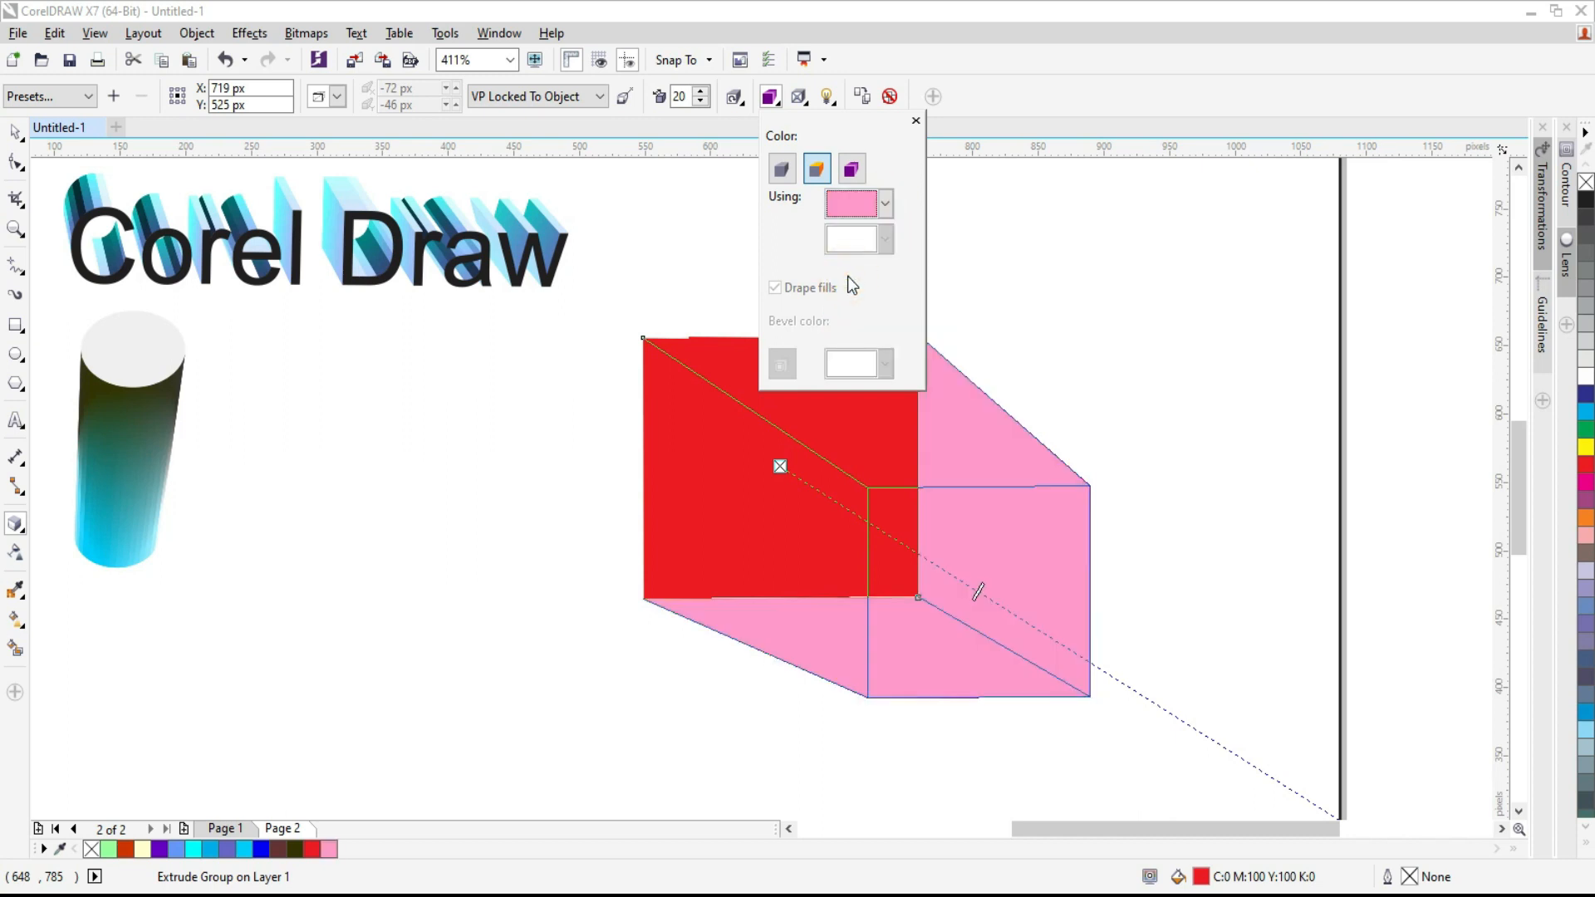
Switch the box's extrusion to colour shading from red to yellow
left_click(851, 168)
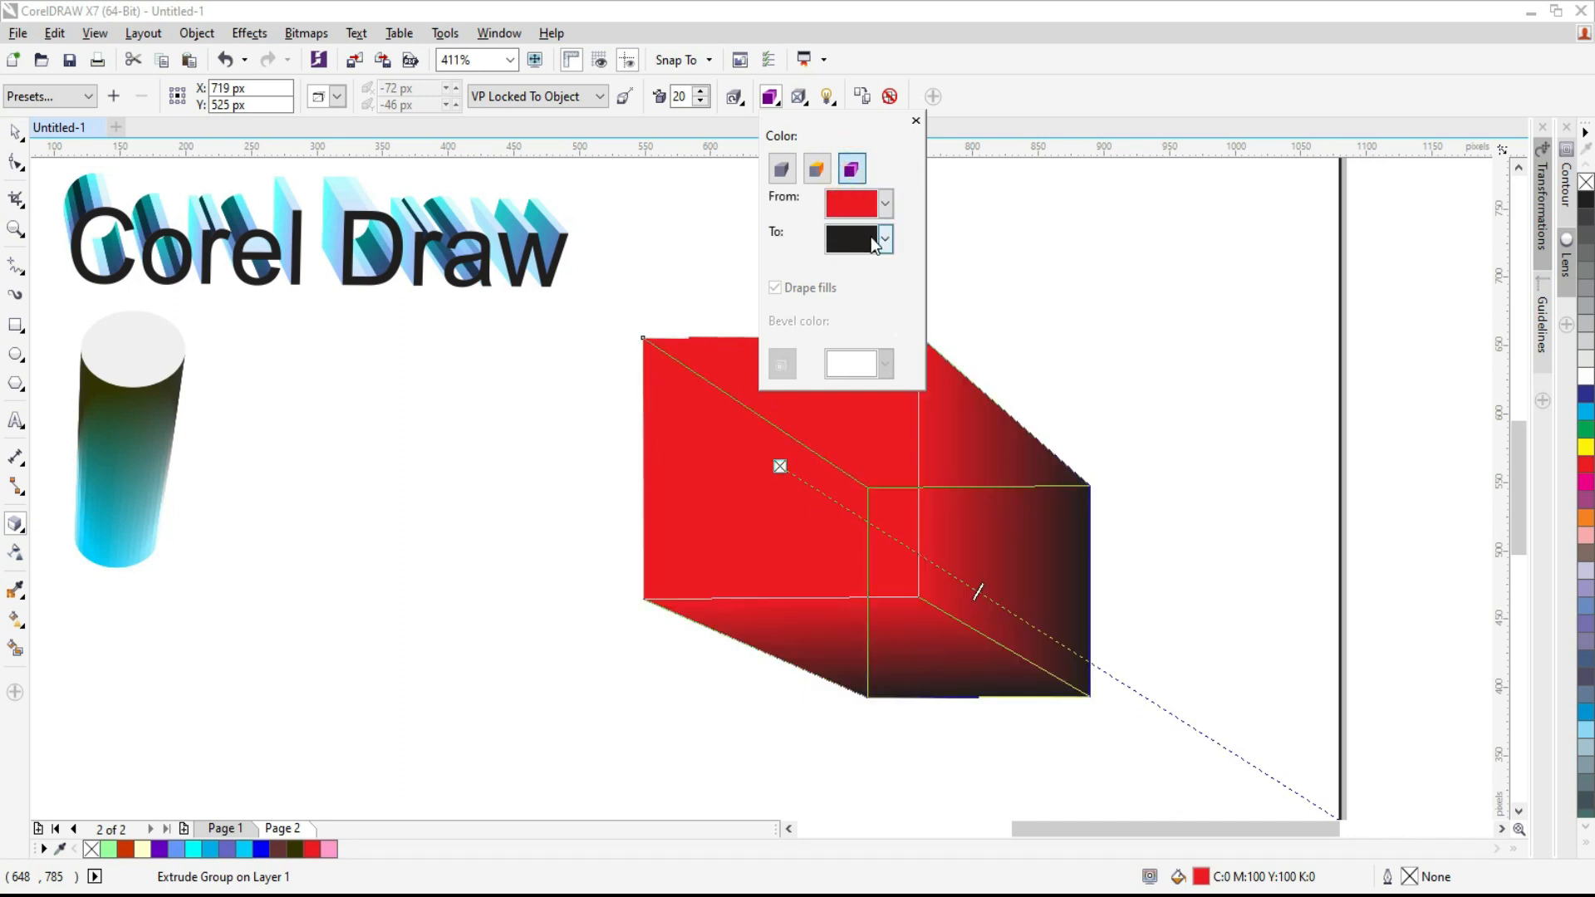
left_click(886, 239)
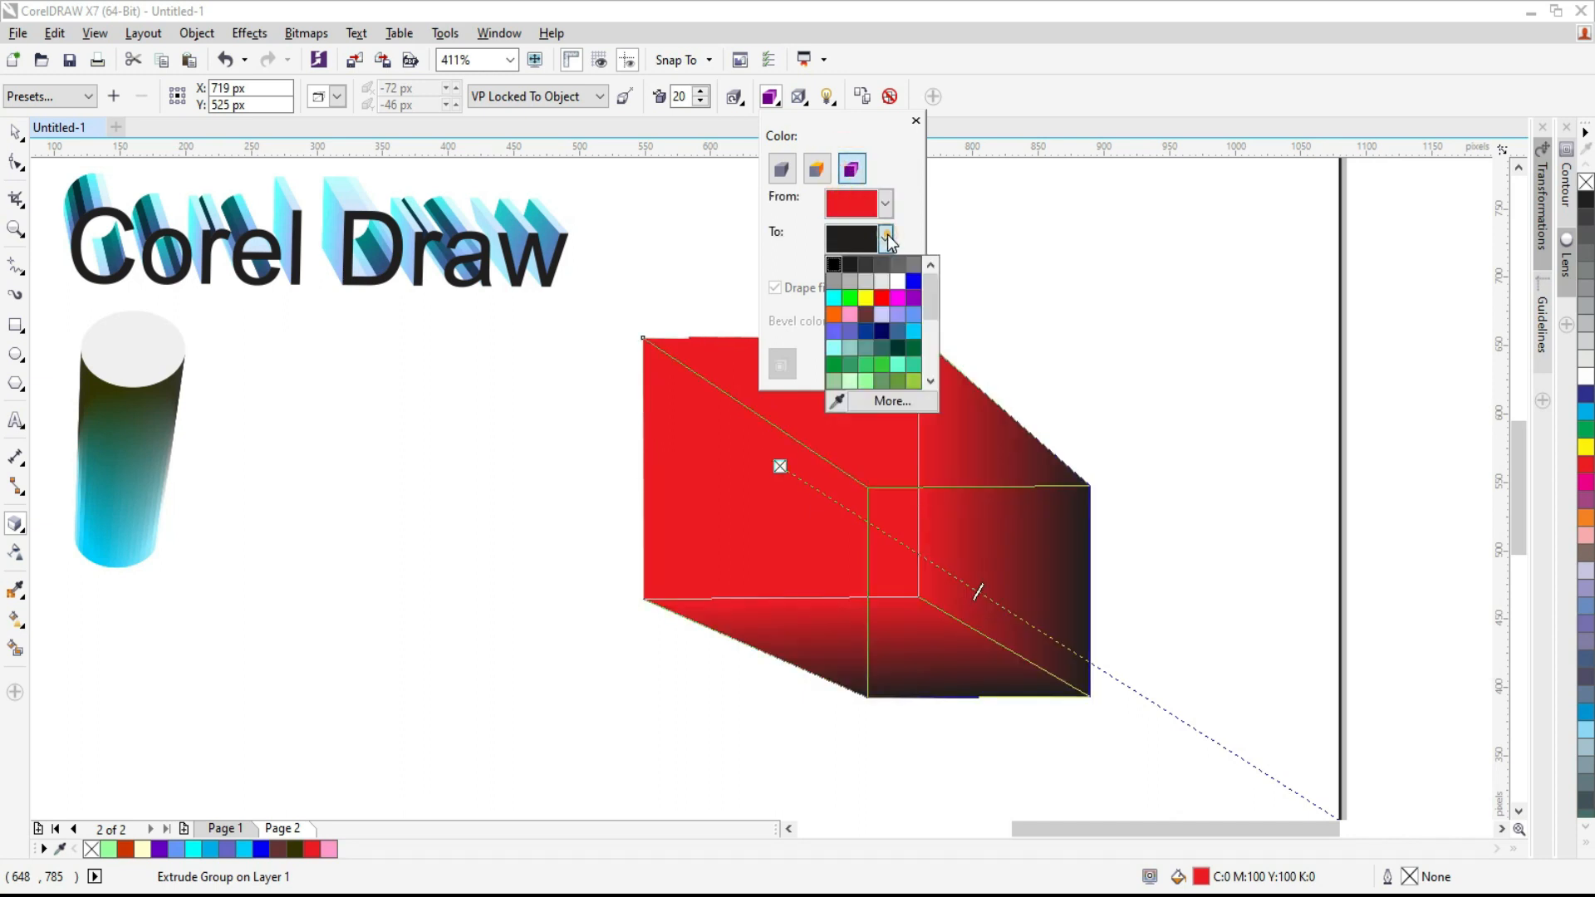
left_click(866, 297)
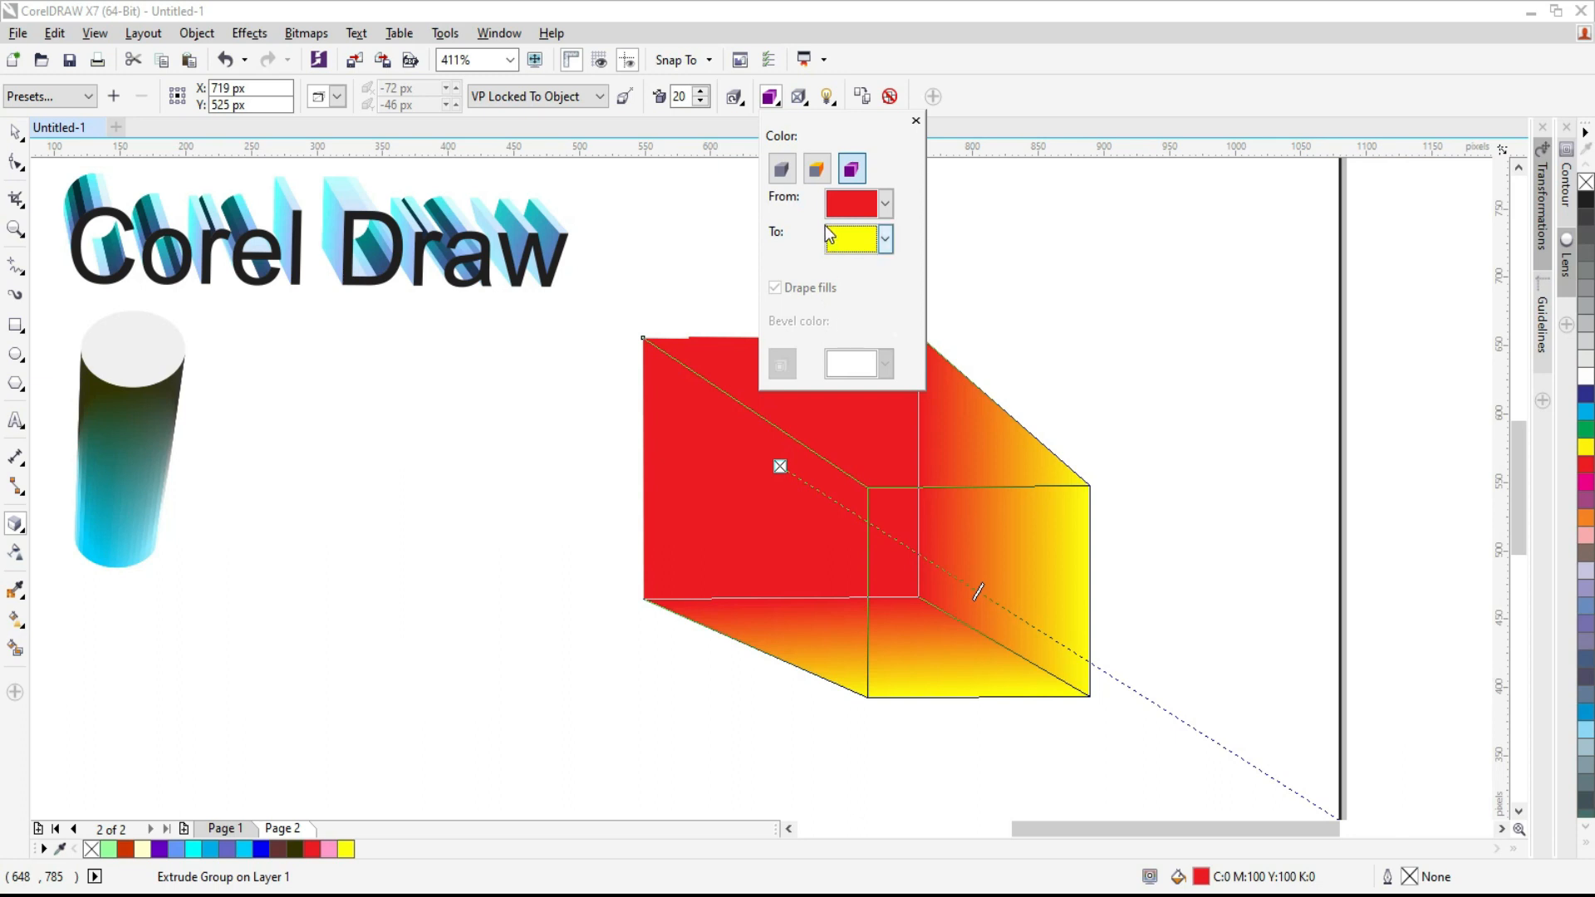
Reduce the extrusion depth of the red and yellow box to 8
left_click(735, 99)
left_click(886, 486)
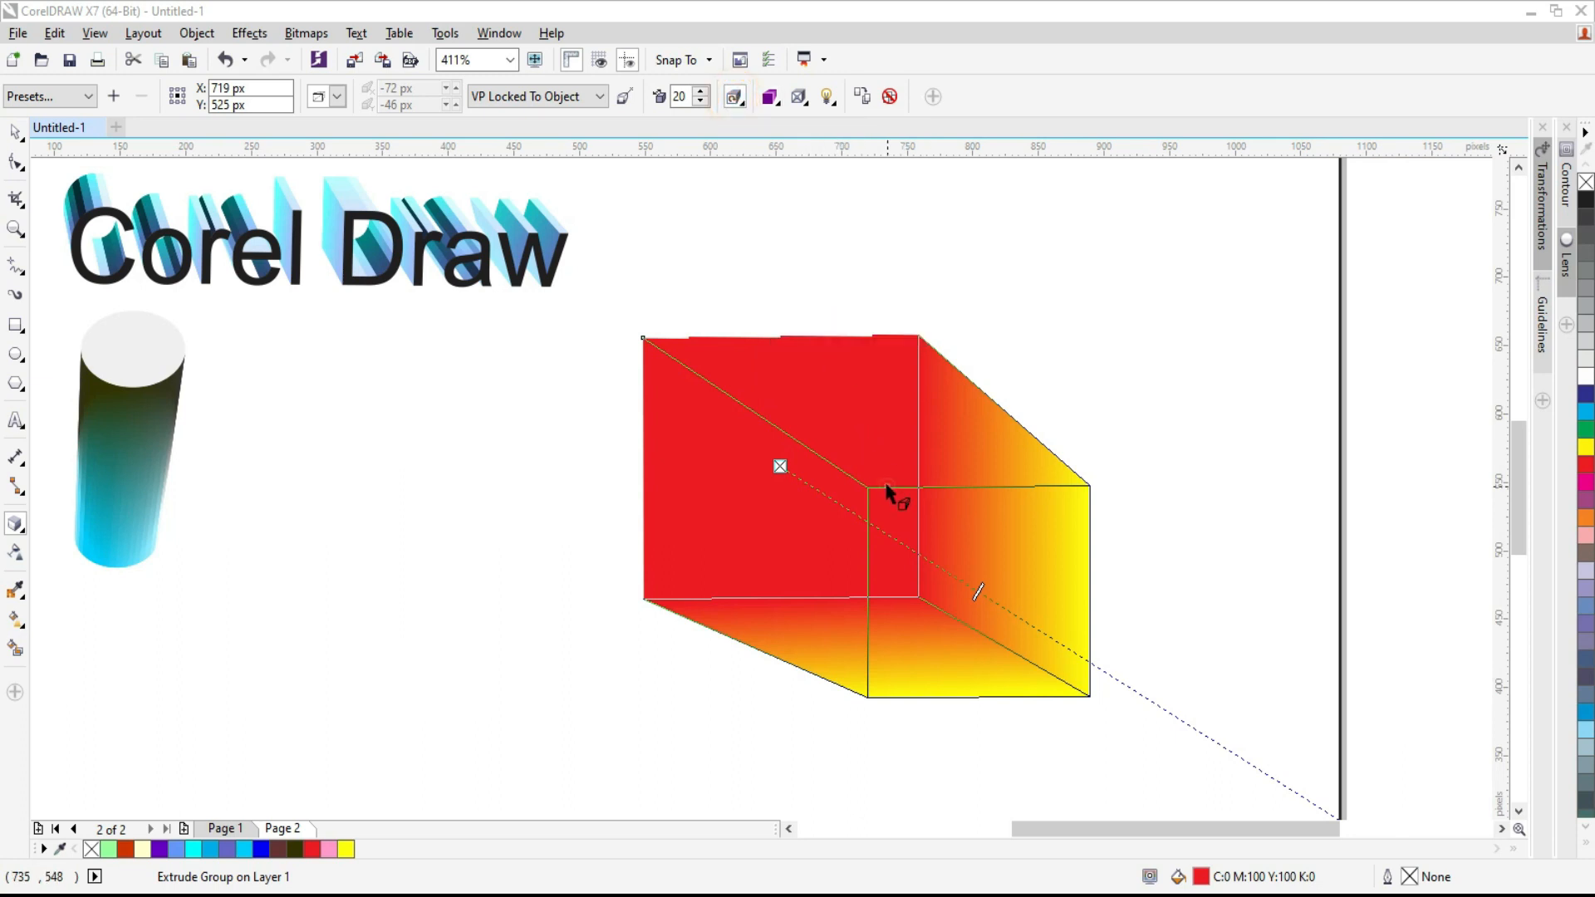
left_click(865, 490)
left_click(783, 466)
mouse_move(978, 592)
left_mouse_down()
mouse_move(911, 534)
mouse_move(953, 569)
mouse_move(941, 537)
left_mouse_up()
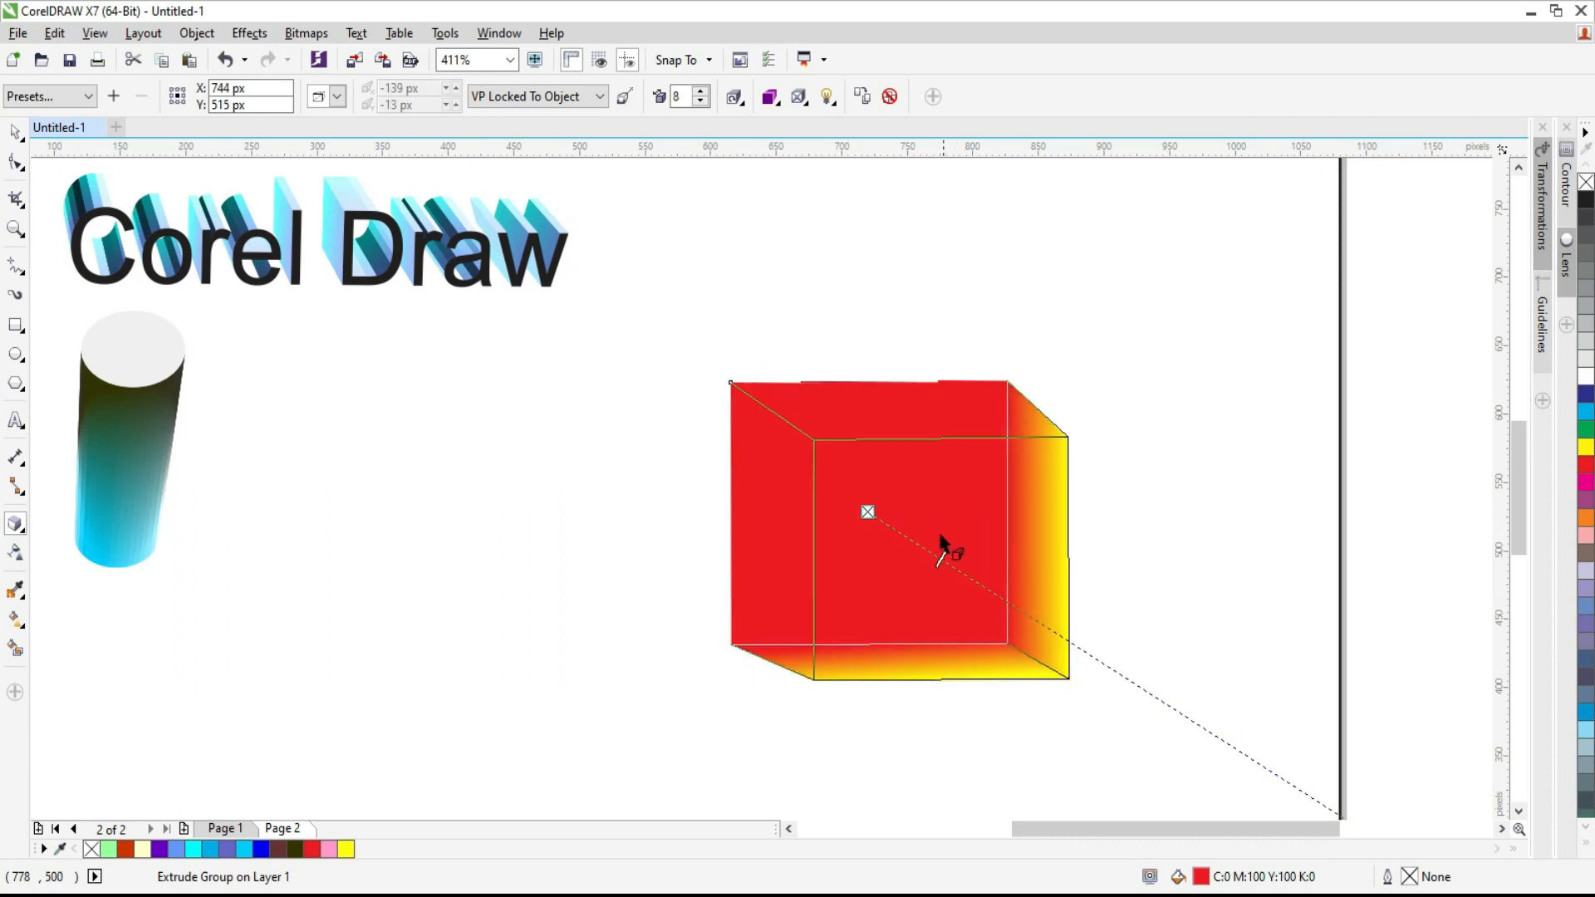
Try shallower extrusion depths on the box and raise the depth to 16
left_click(701, 102)
left_click(700, 102)
left_click(700, 102)
left_click(700, 89)
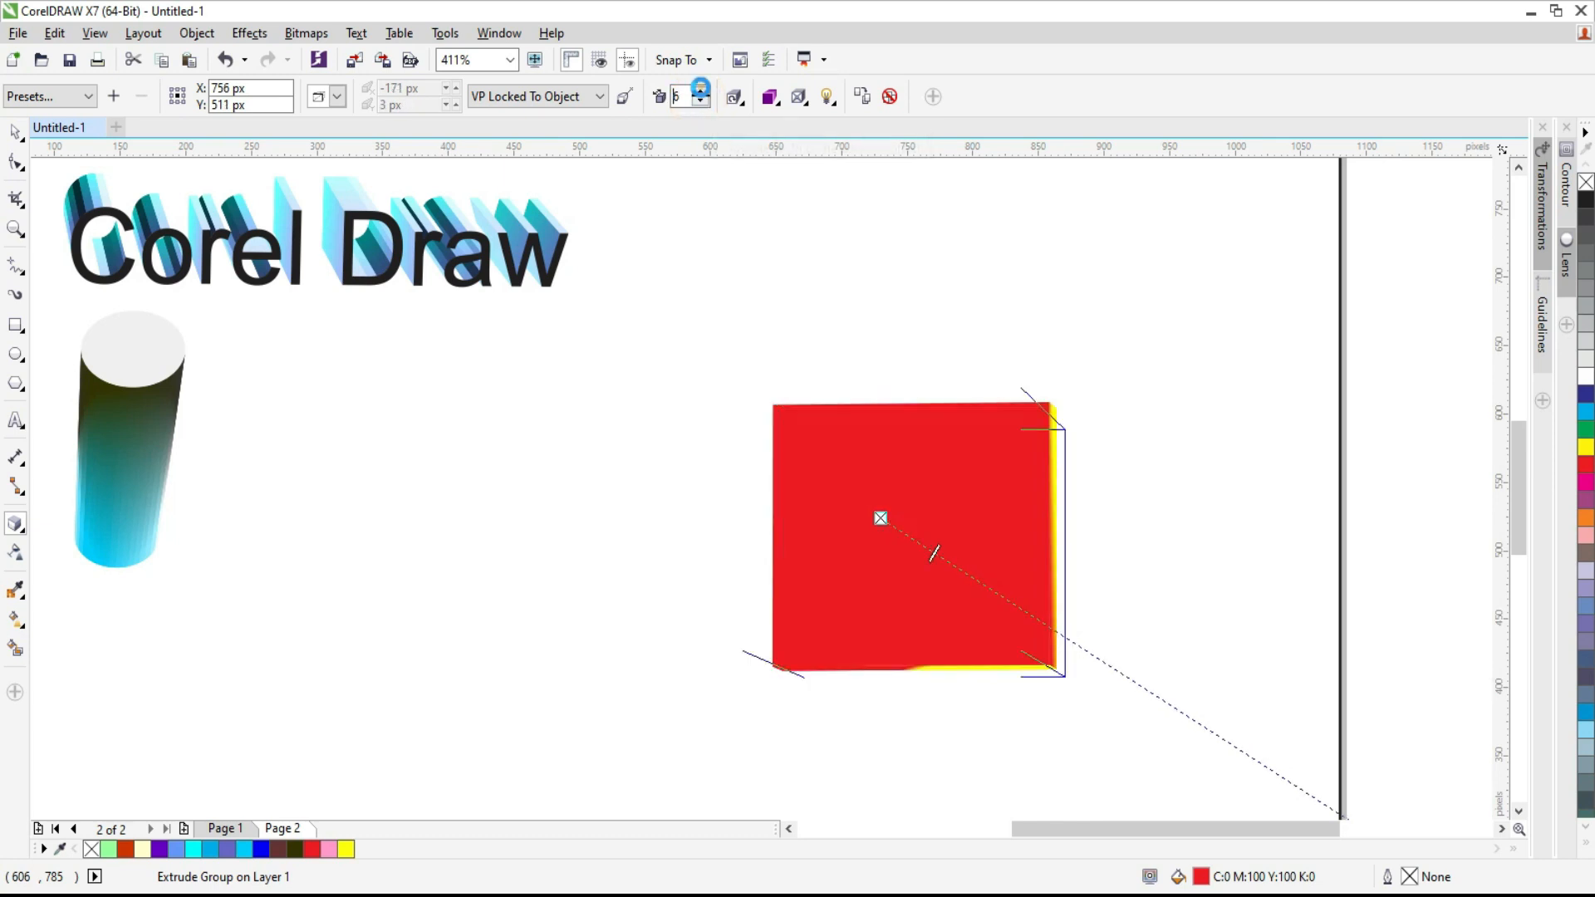
left_click(700, 90)
left_click(700, 90)
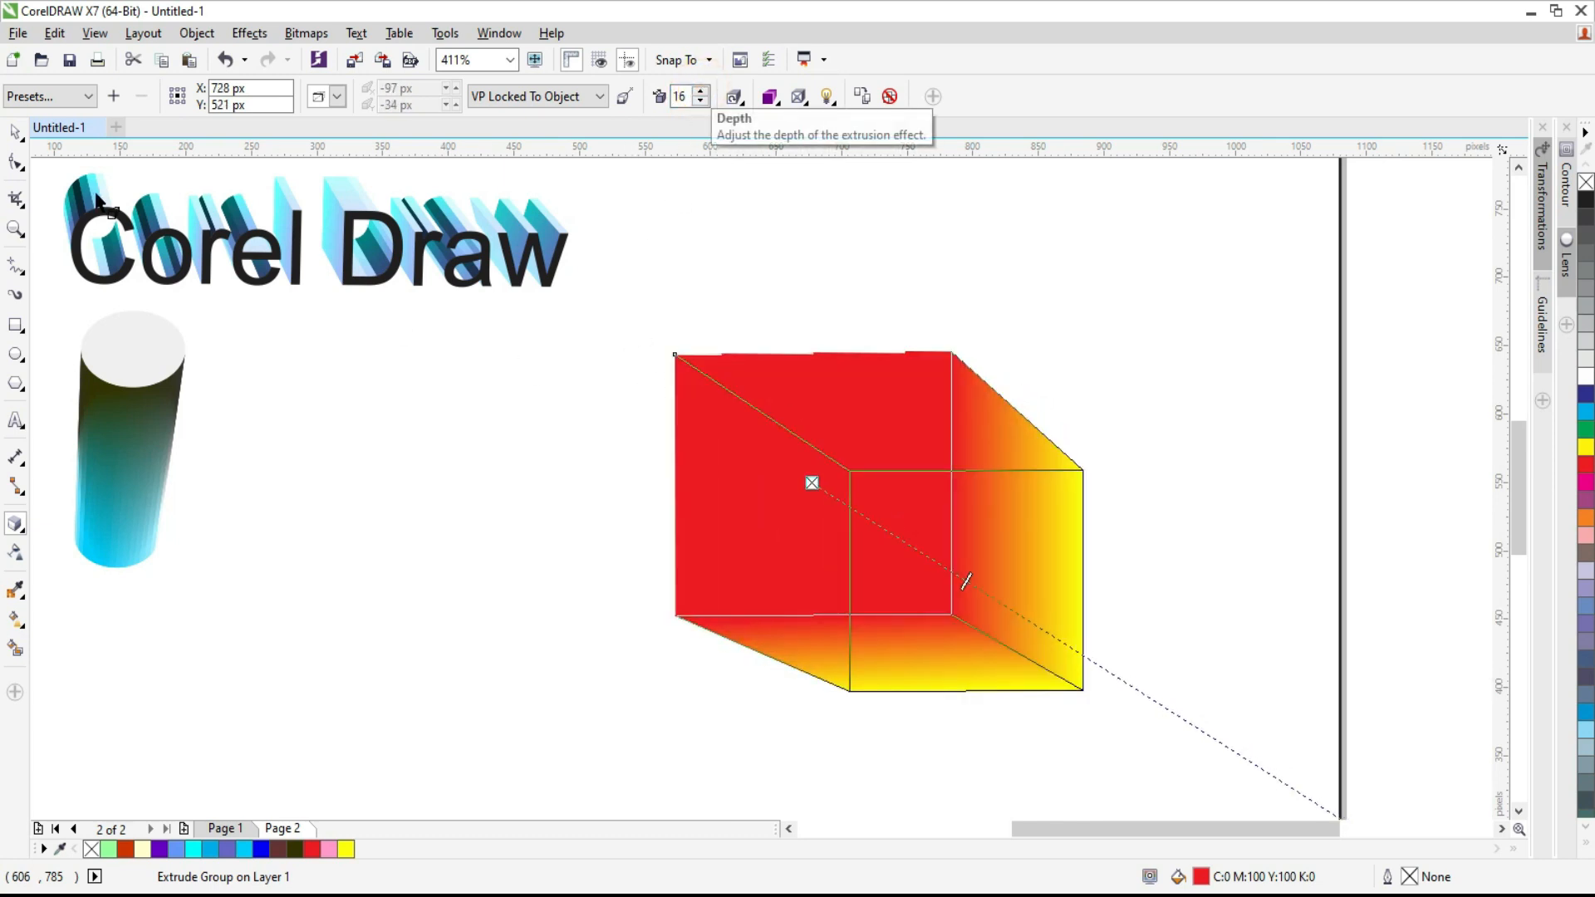
Try the Extrude Bottom Right preset on the box and replace it with the Extrude Top preset
left_click(50, 96)
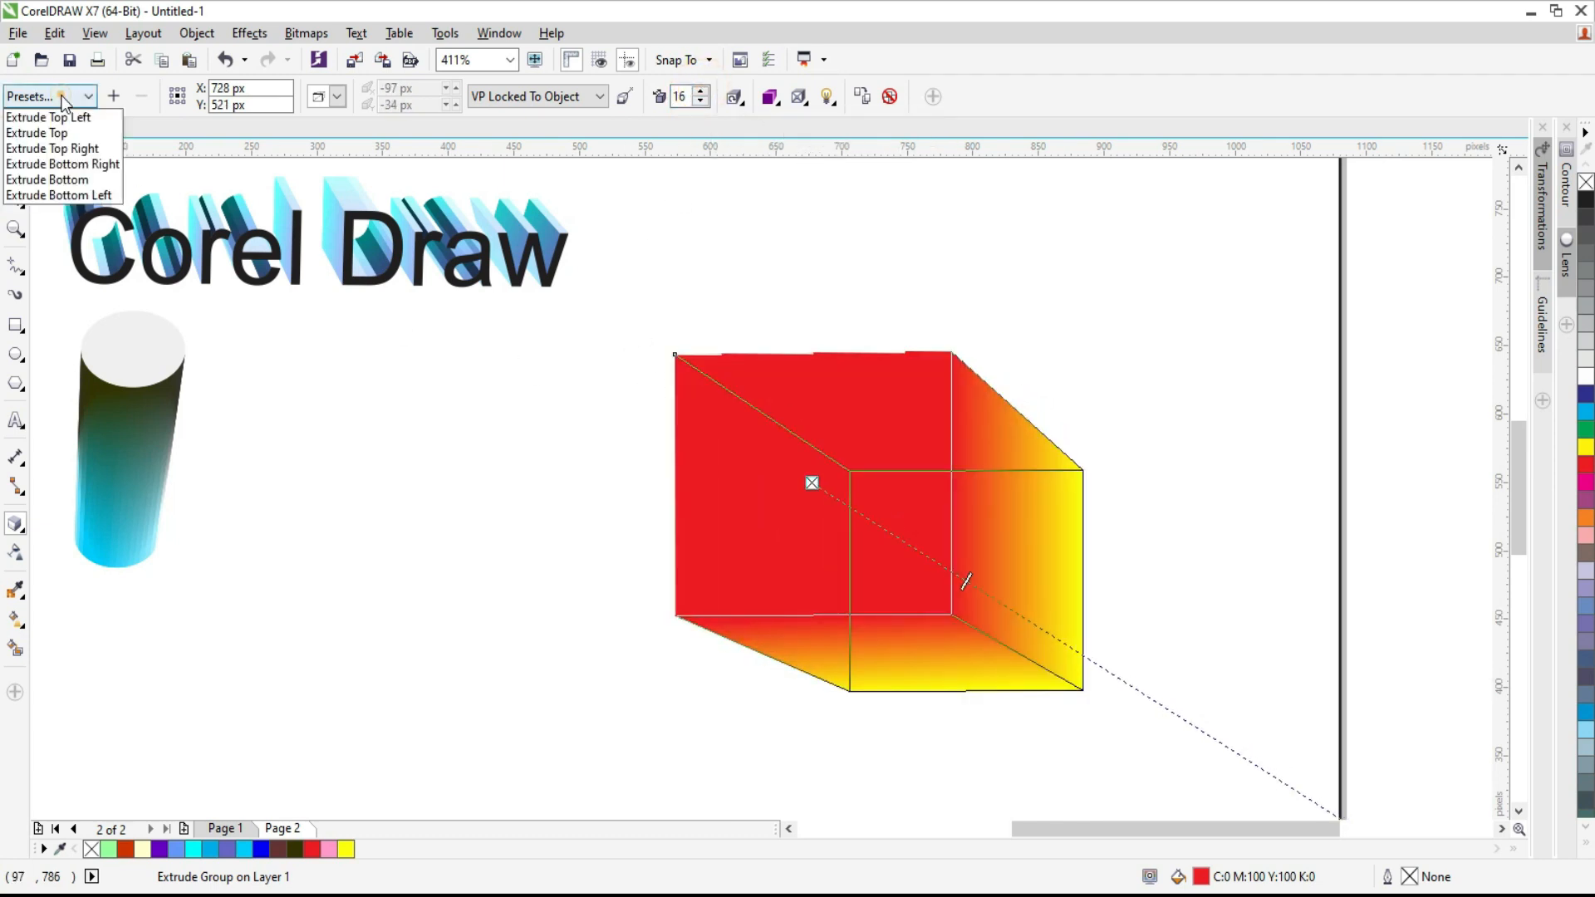
left_click(77, 162)
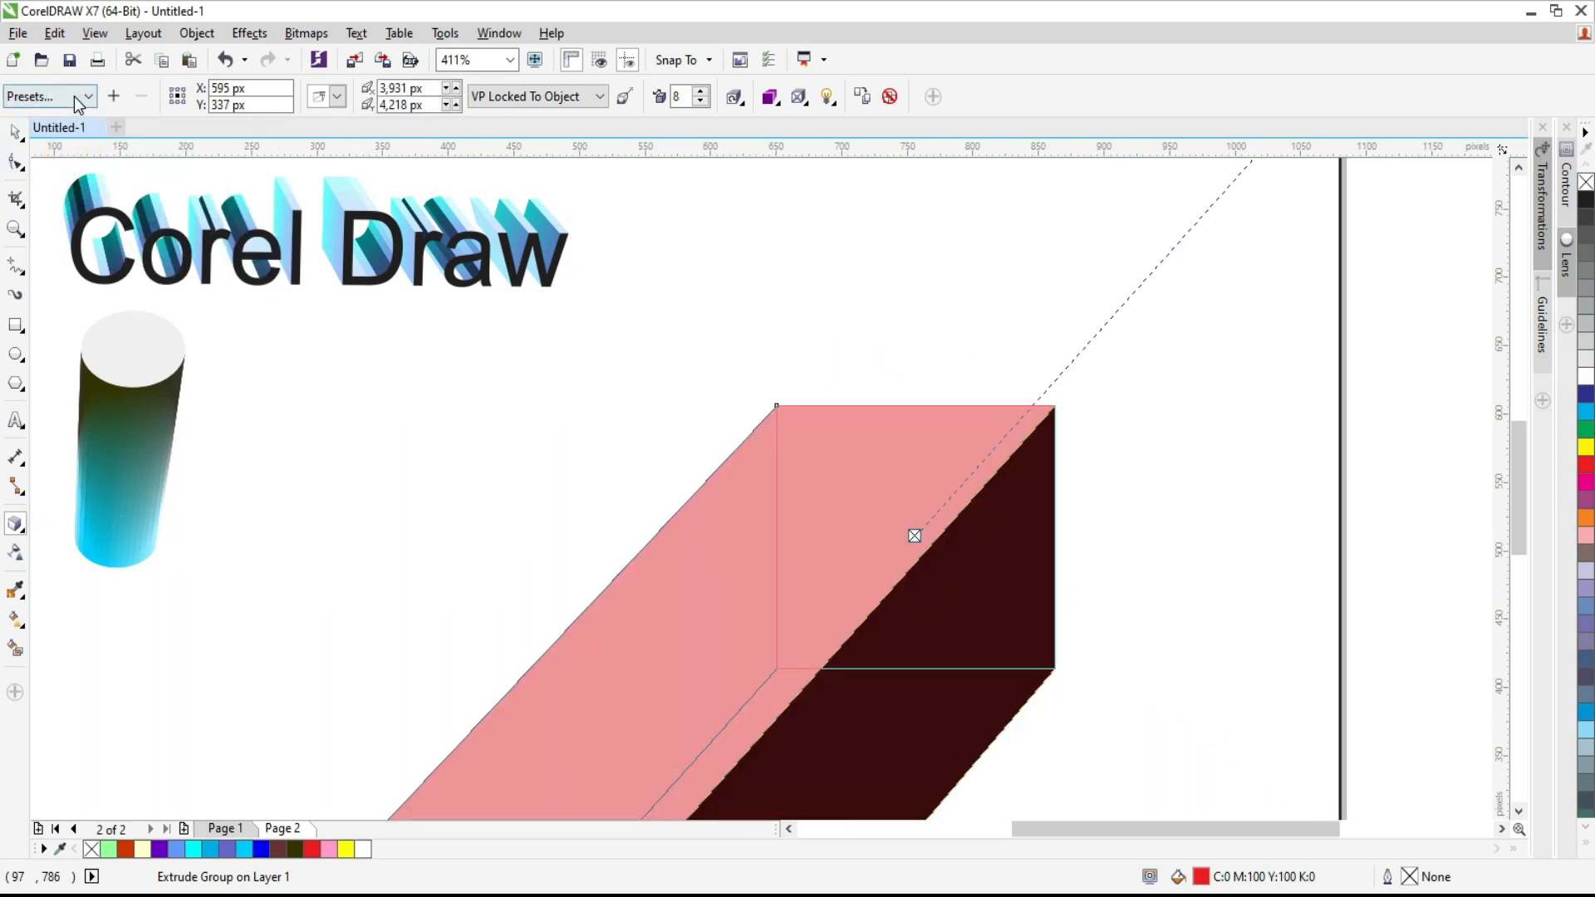
left_click(76, 103)
left_click(76, 131)
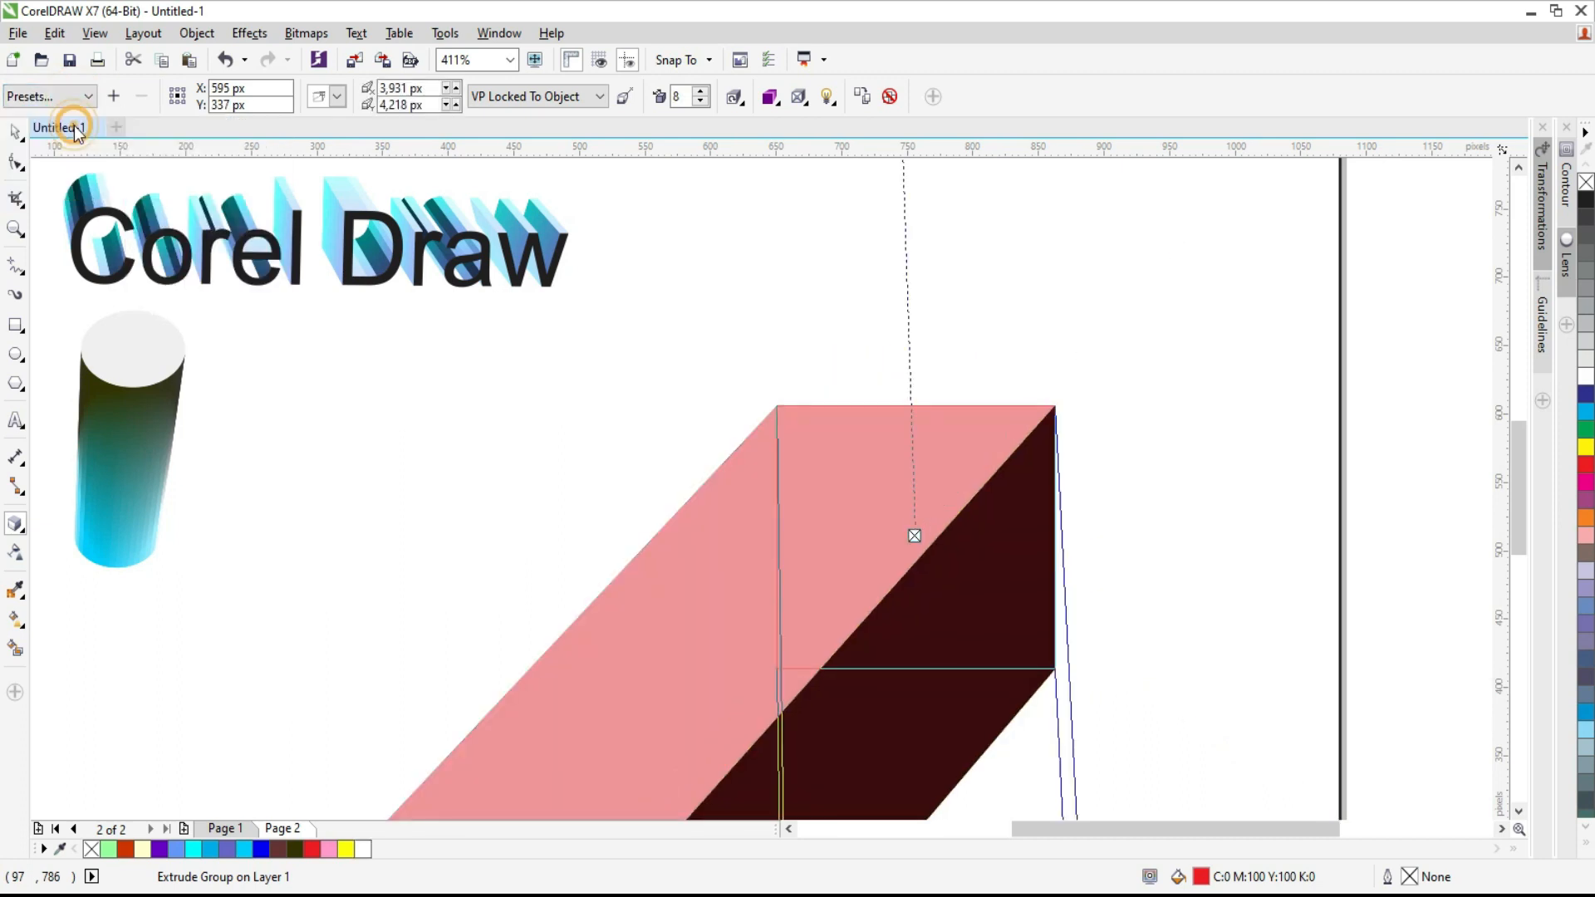
Apply the Extrude Bottom Left preset to the box and reduce its extrusion depth to 1
left_click(84, 98)
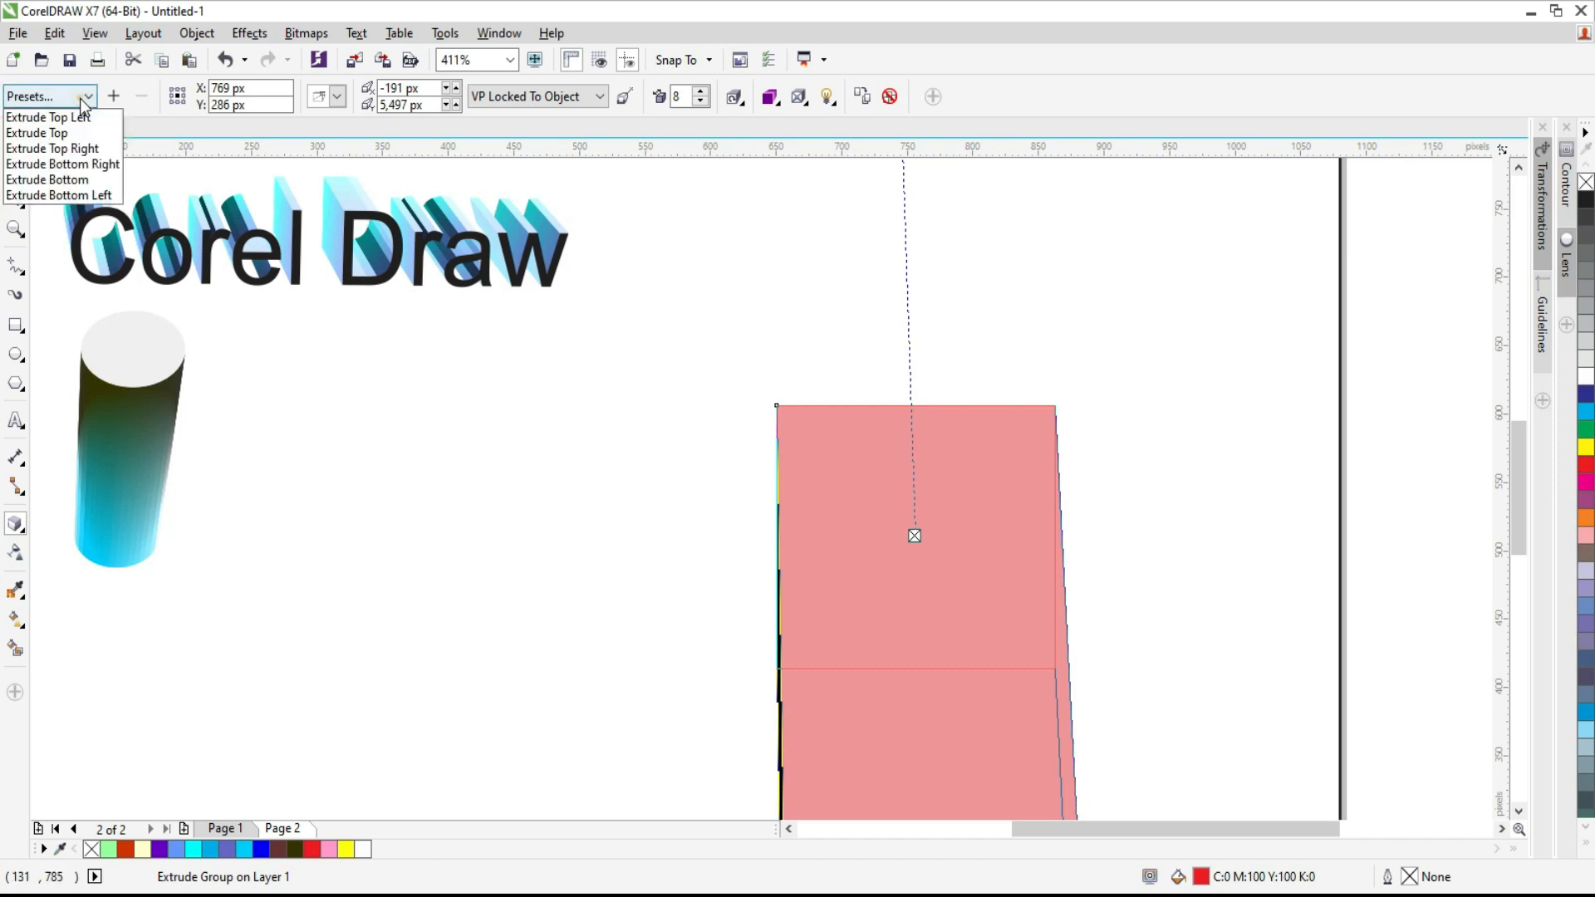
left_click(58, 194)
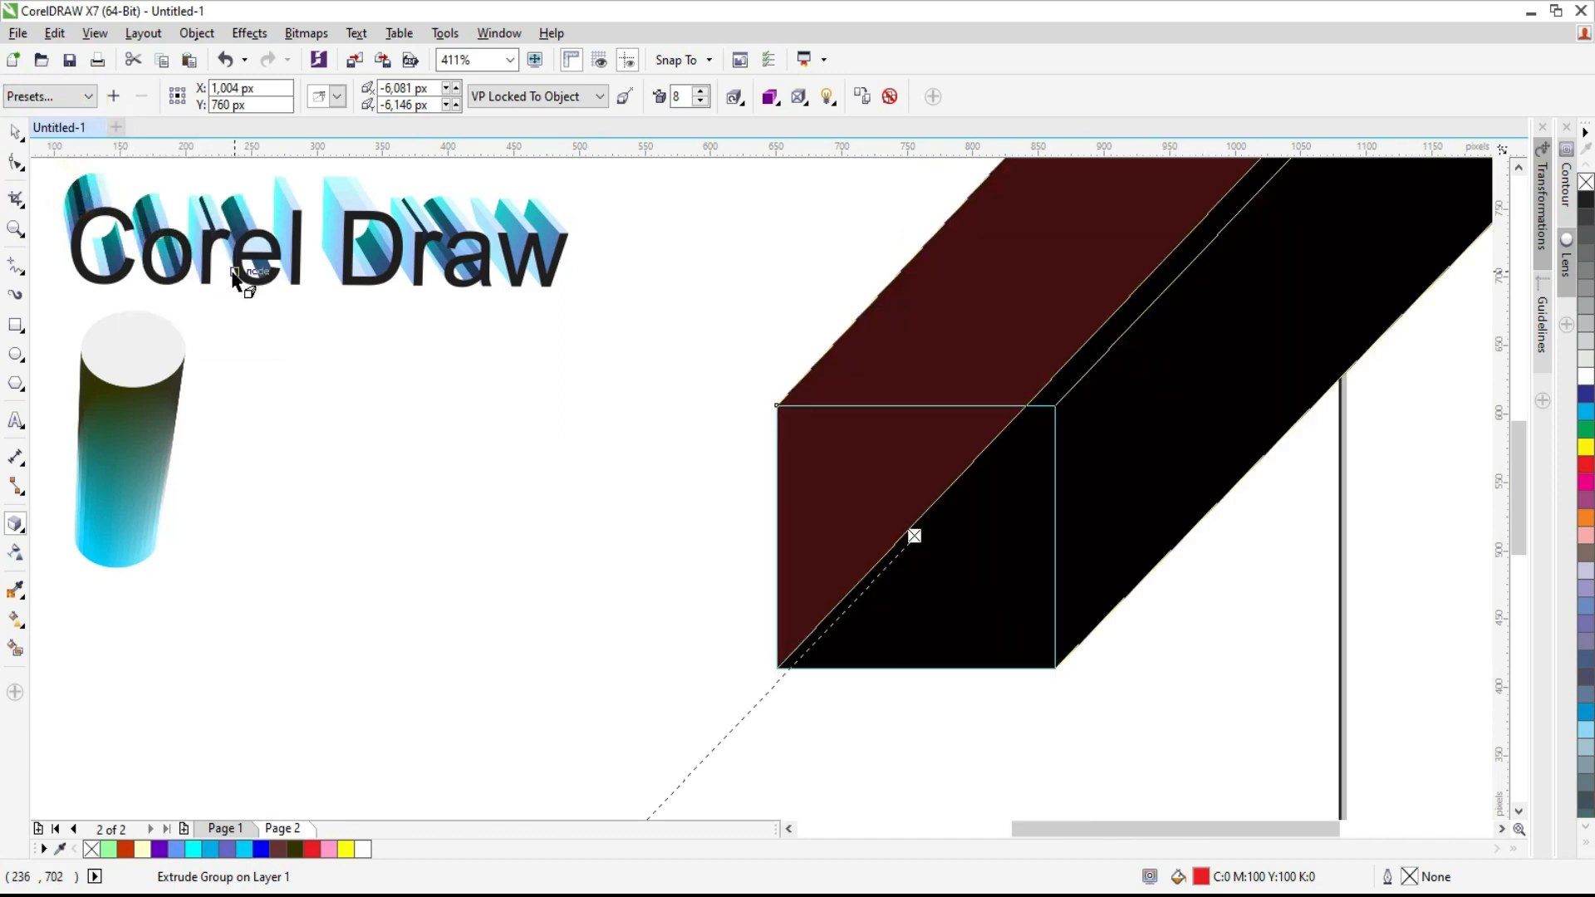
scroll(235, 278, "down", 4)
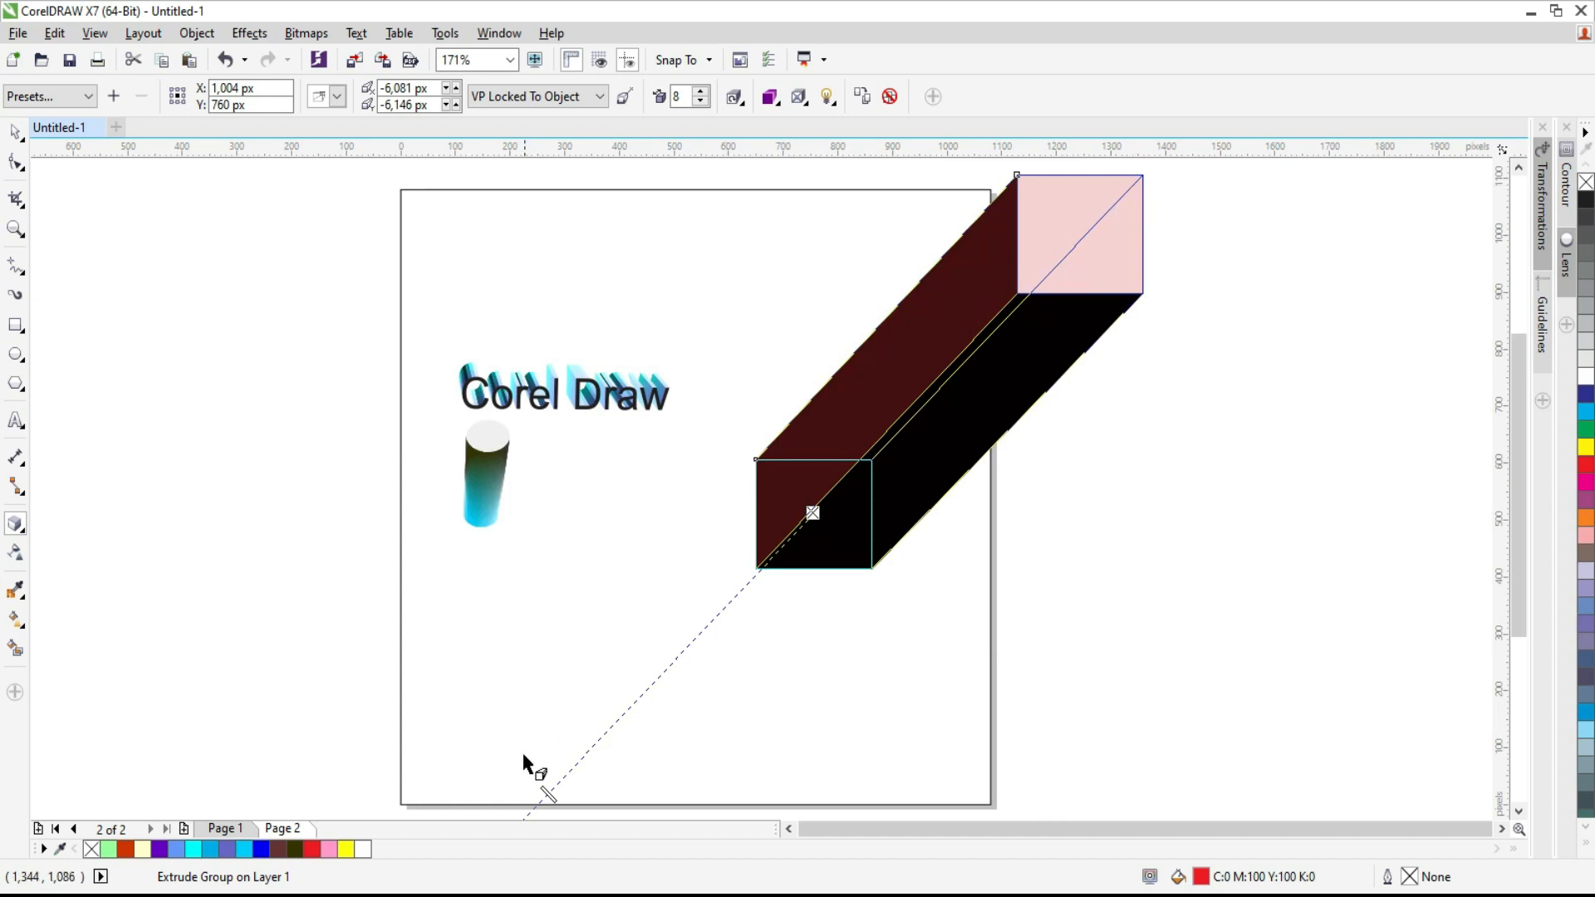
left_click_drag(555, 796, 781, 548)
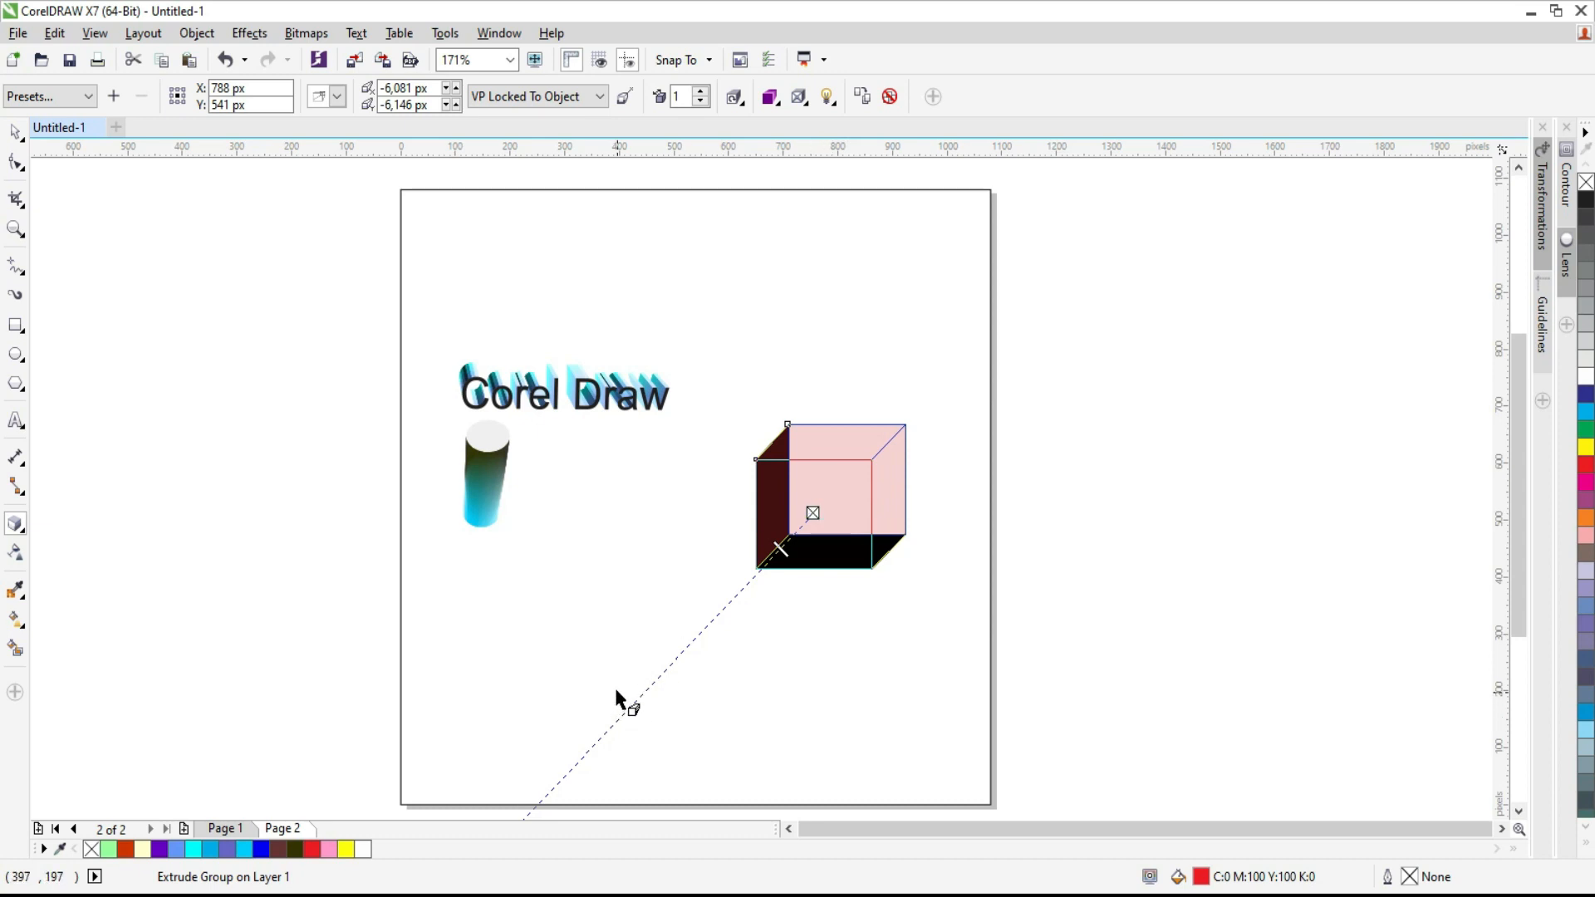
Move the extruded box up to the page's upper right area and deselect it
left_click(15, 131)
left_click_drag(832, 502, 851, 345)
left_click(681, 522)
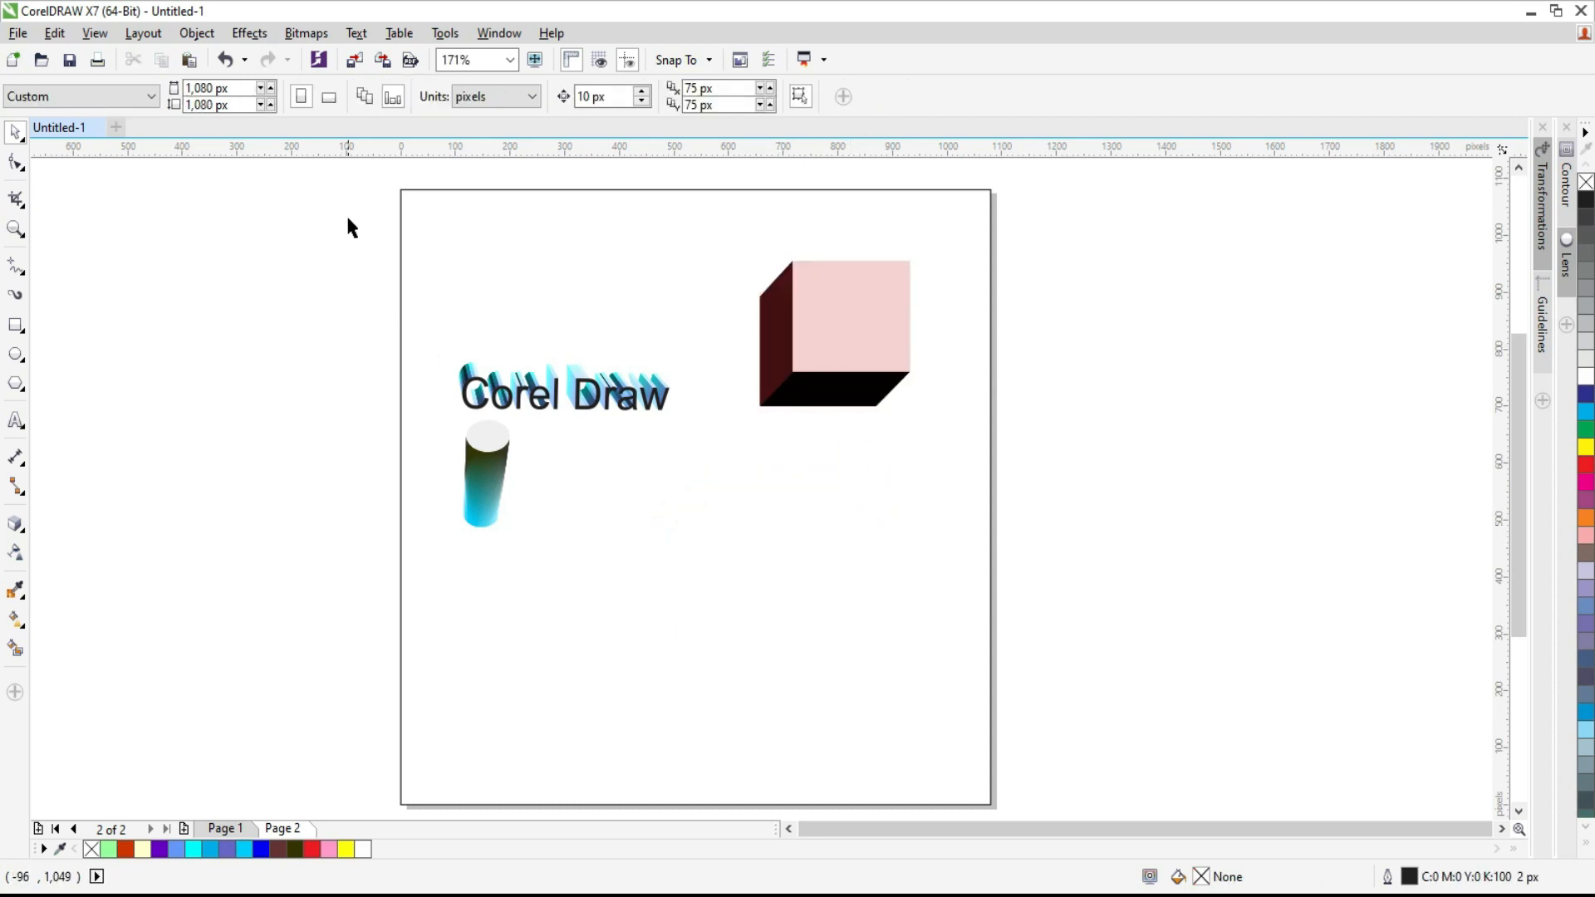
Move the Corel Draw text up and place the cylinder between the text and the box
key("z")
left_click_drag(350, 223, 1117, 686)
key("space")
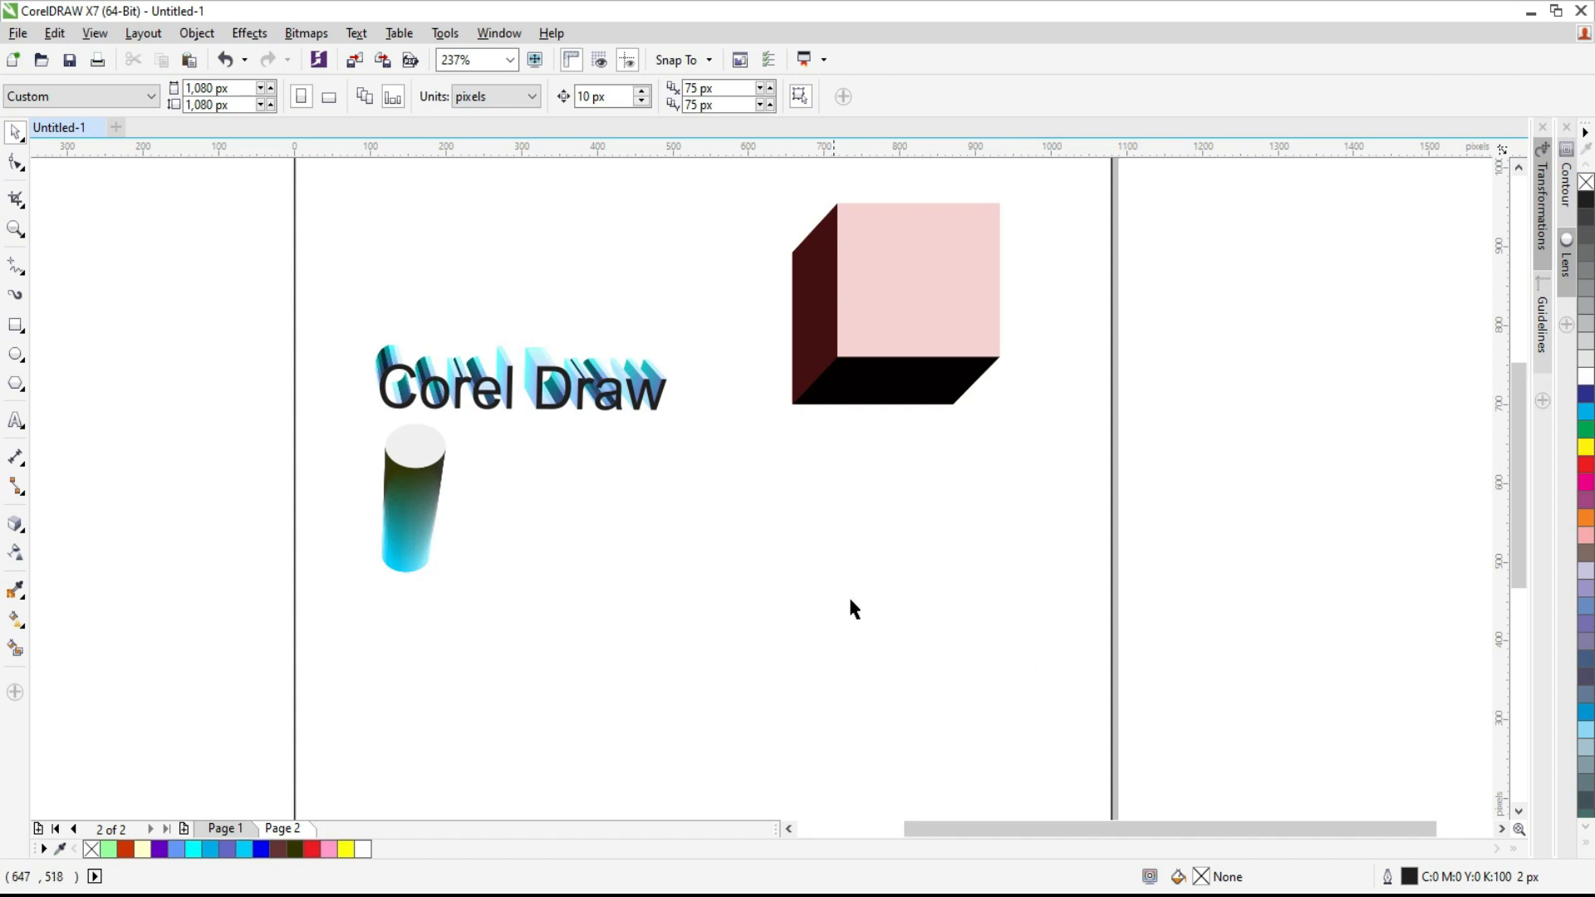
left_click_drag(486, 397, 515, 272)
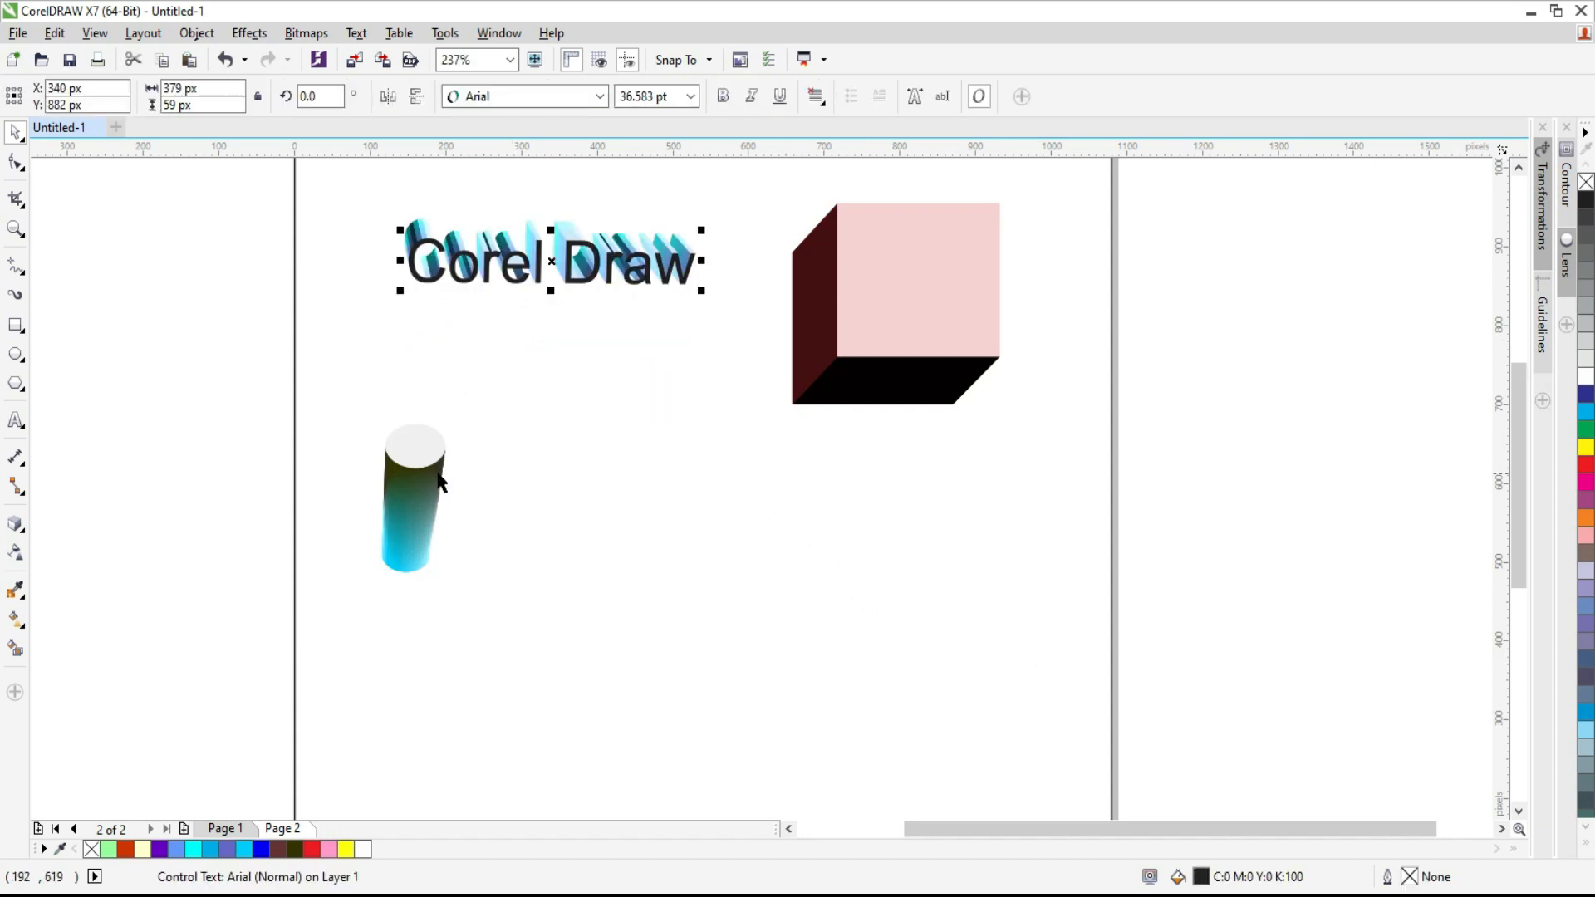
left_click(419, 478)
left_click_drag(816, 303, 747, 304)
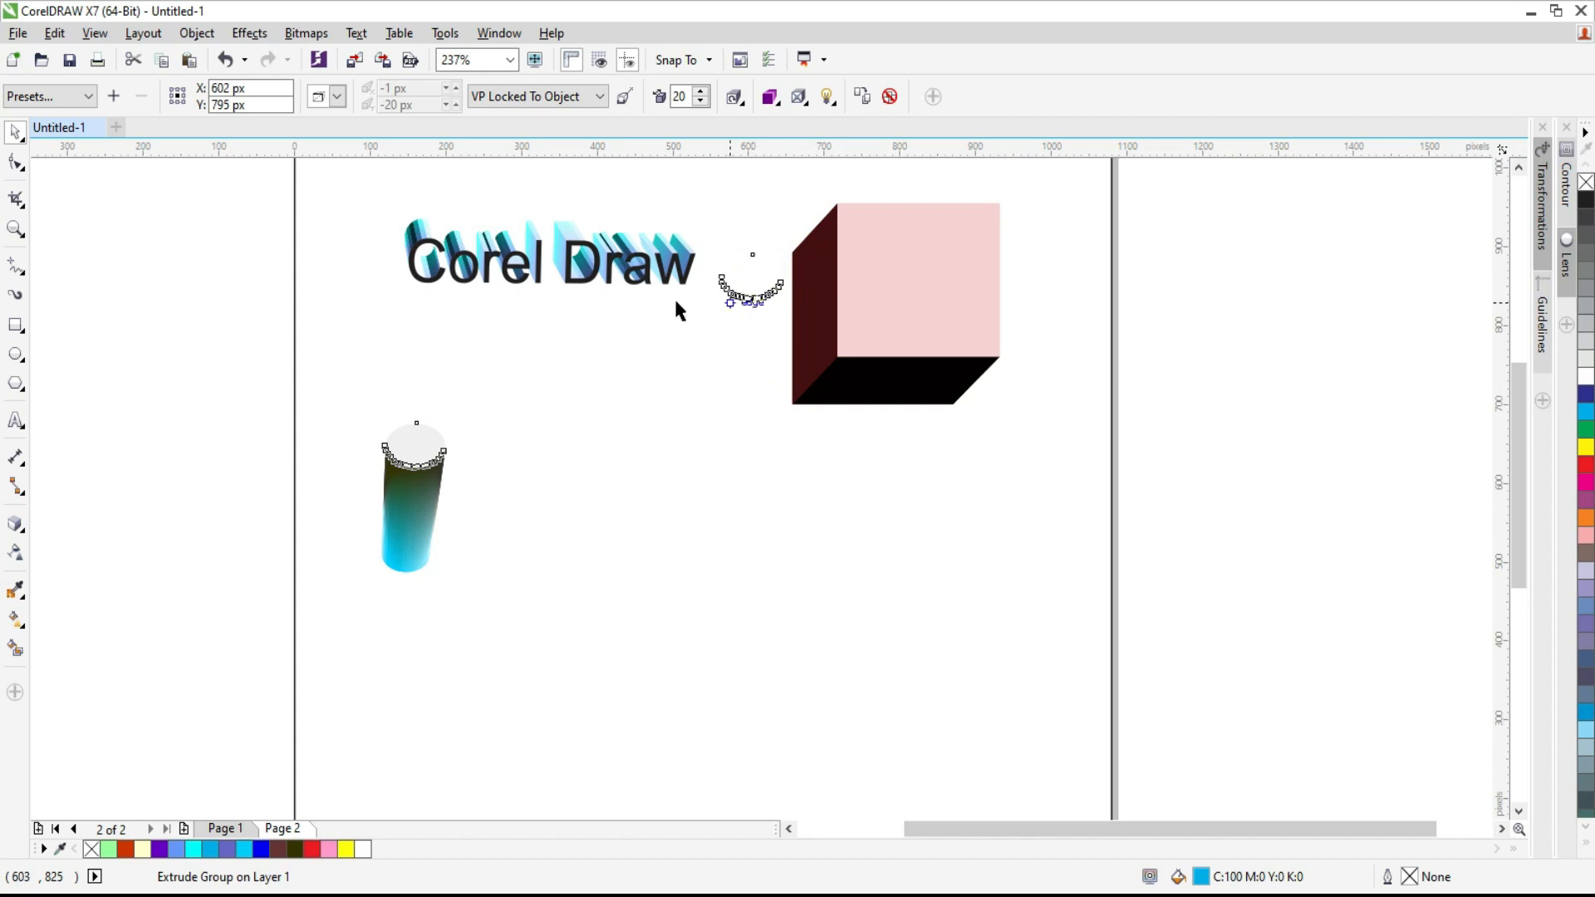
Draw a wide rectangle about 423 by 54 px below the other objects, nudge it up and fill it orange
left_click(17, 326)
left_click_drag(520, 591, 842, 634)
left_click(15, 131)
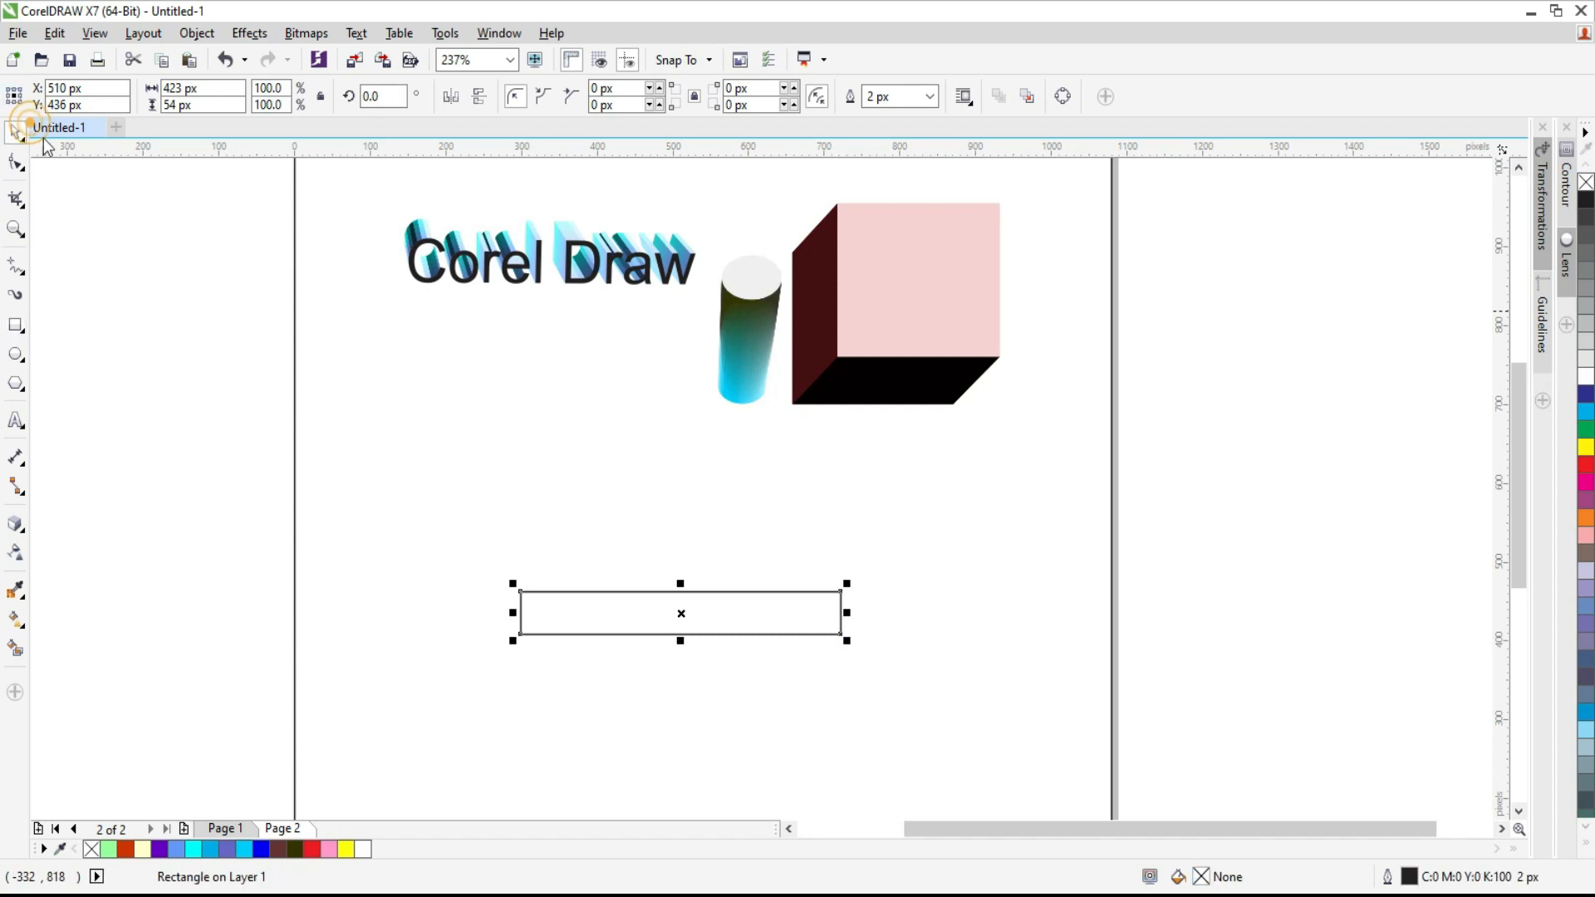
left_click_drag(696, 605, 654, 536)
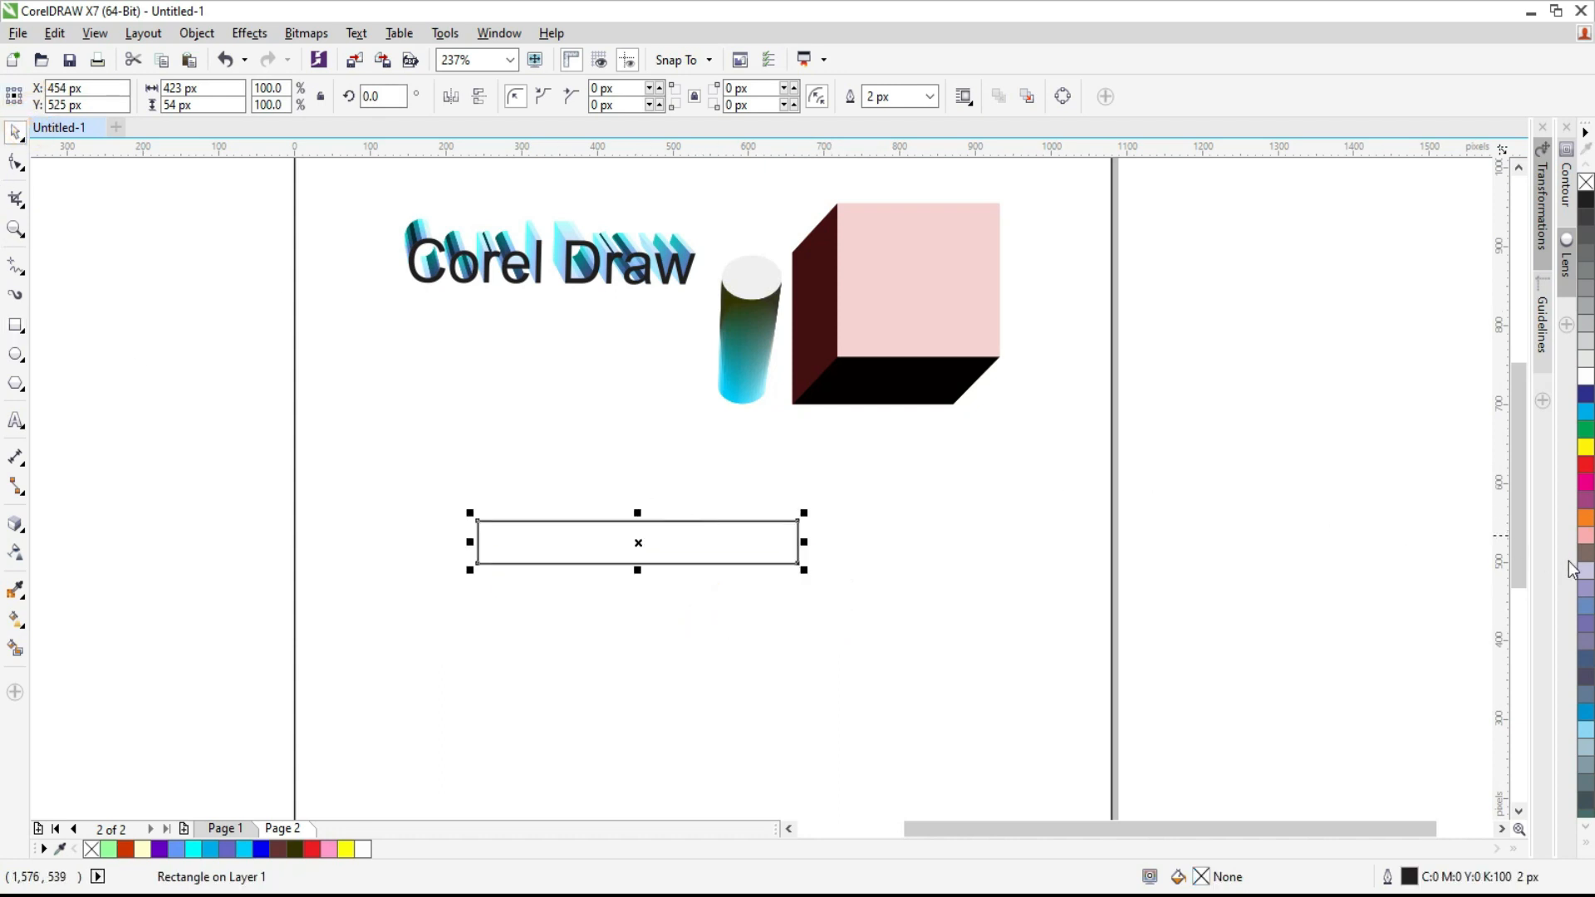
left_click(1586, 518)
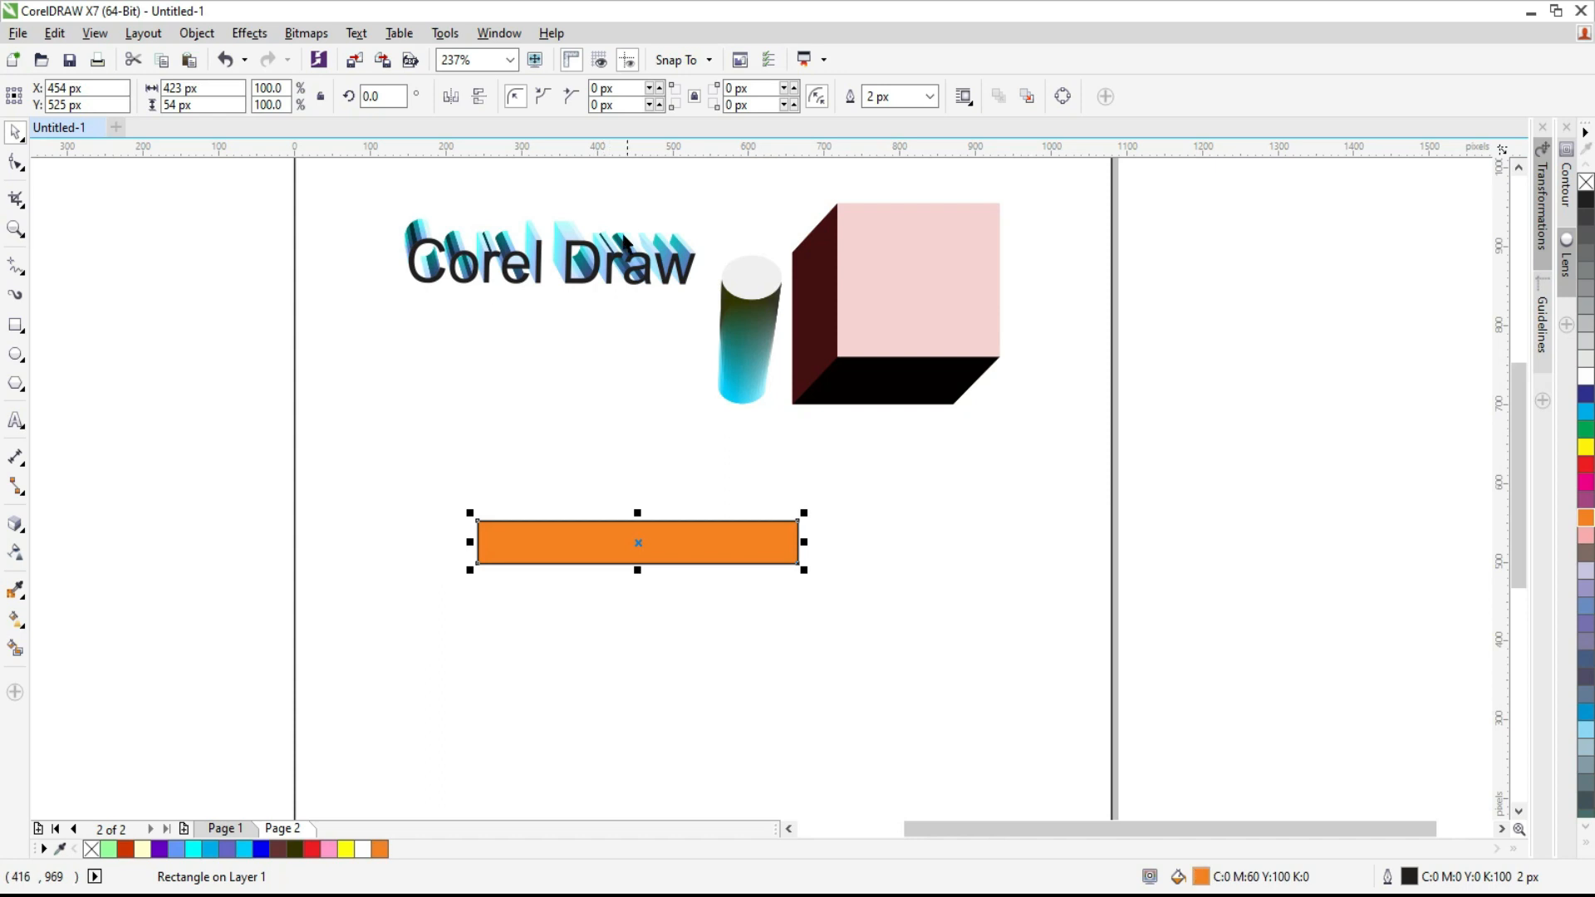
Extrude the orange rectangle upward a short way and give its extrusion a solid blue colour
left_click(15, 524)
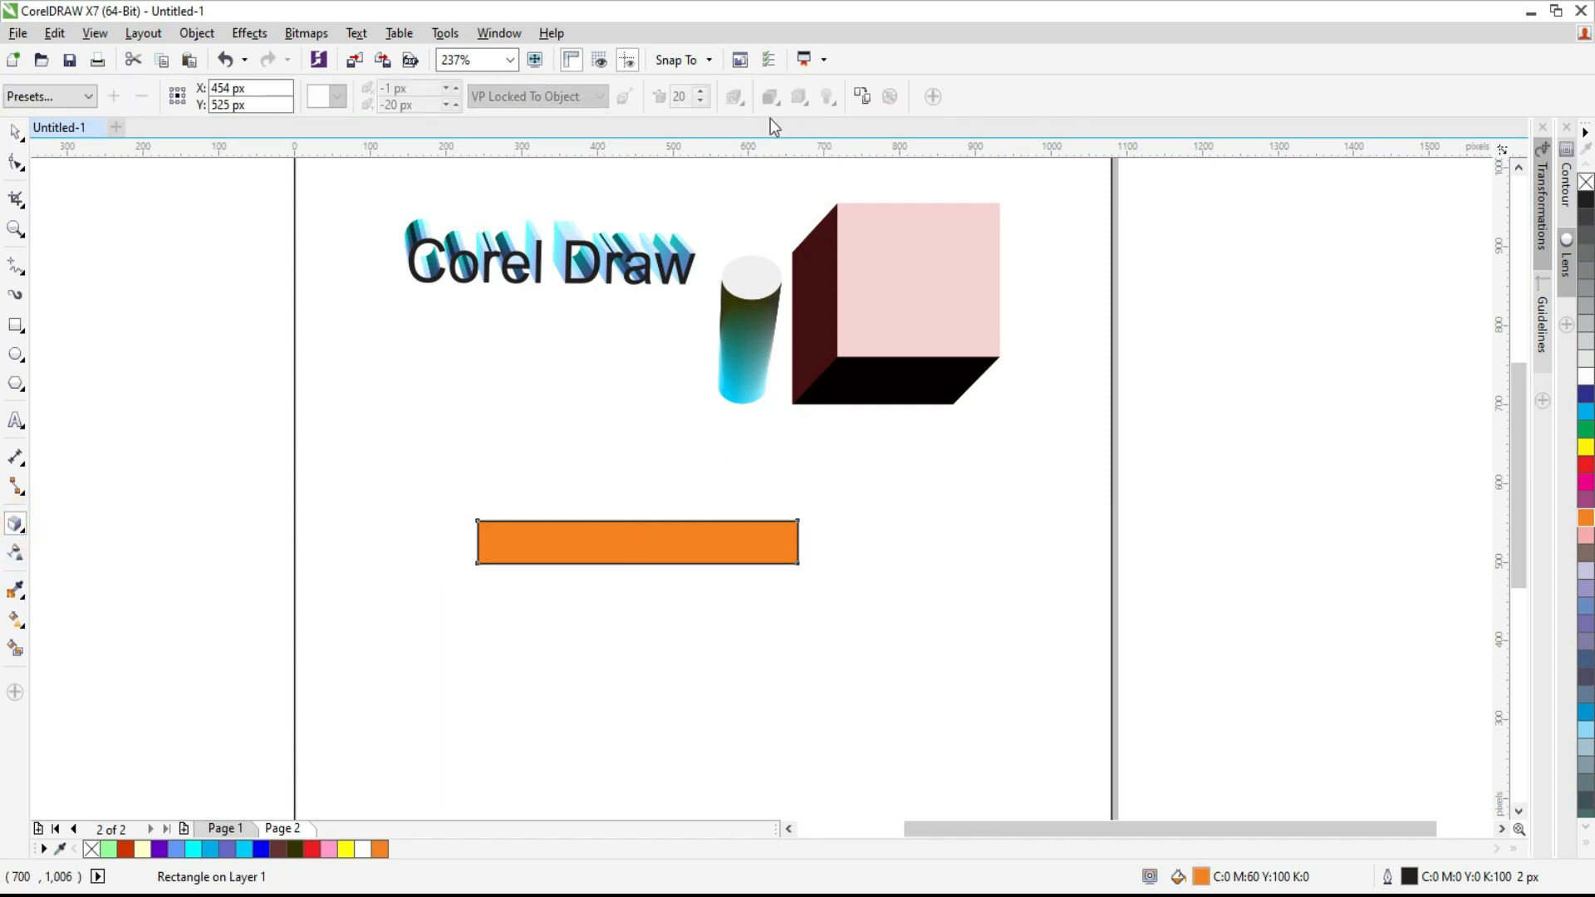
left_click_drag(628, 541, 642, 488)
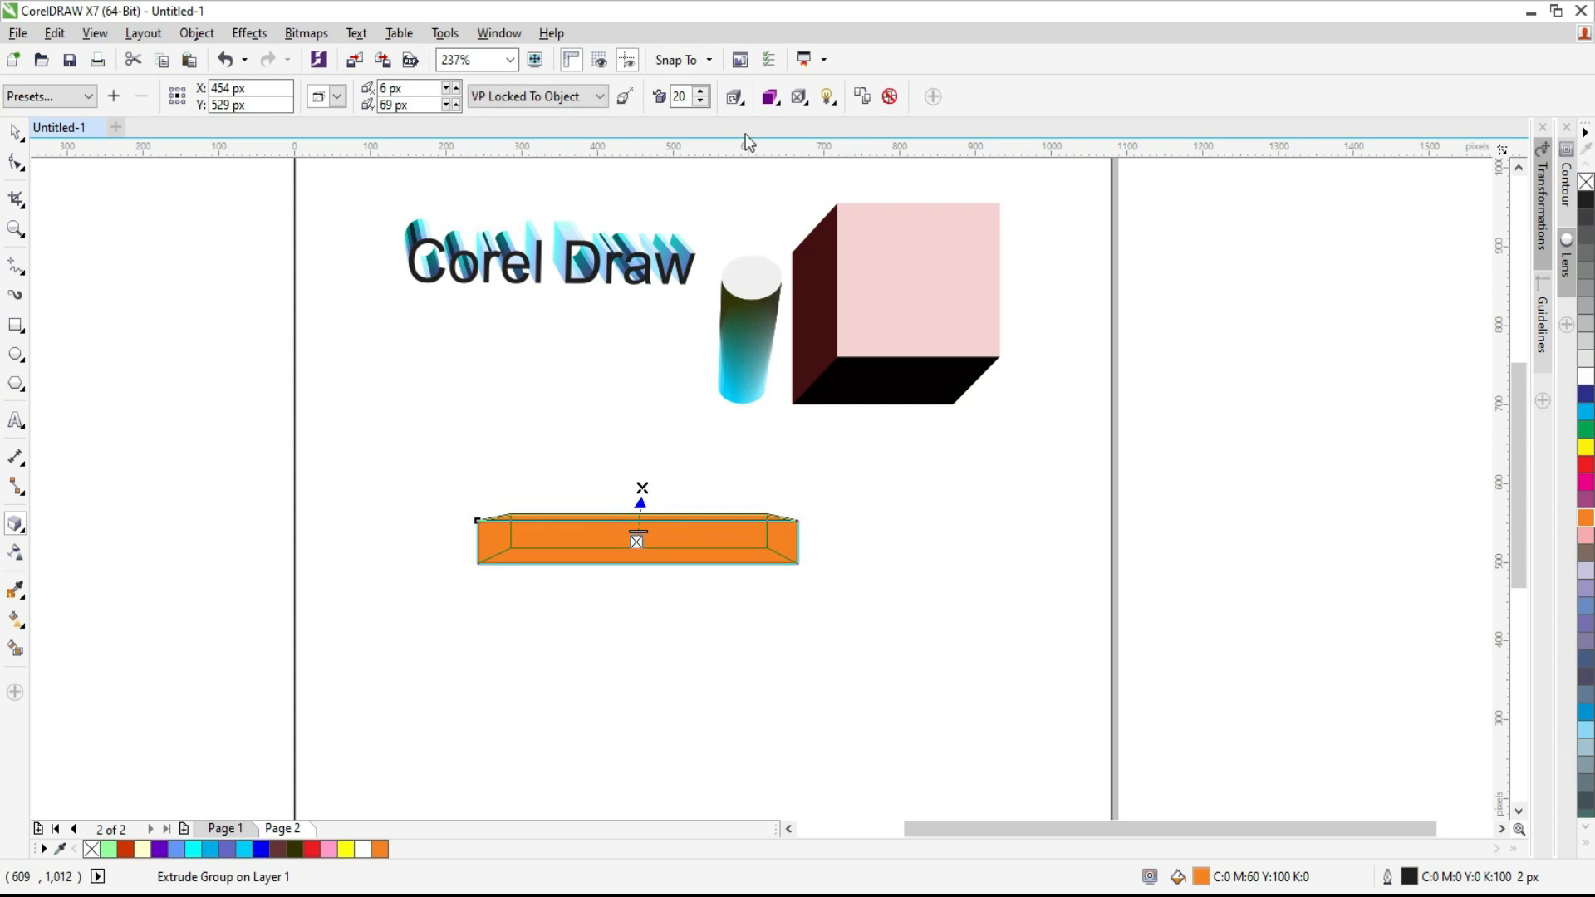
left_click(770, 96)
left_click(816, 169)
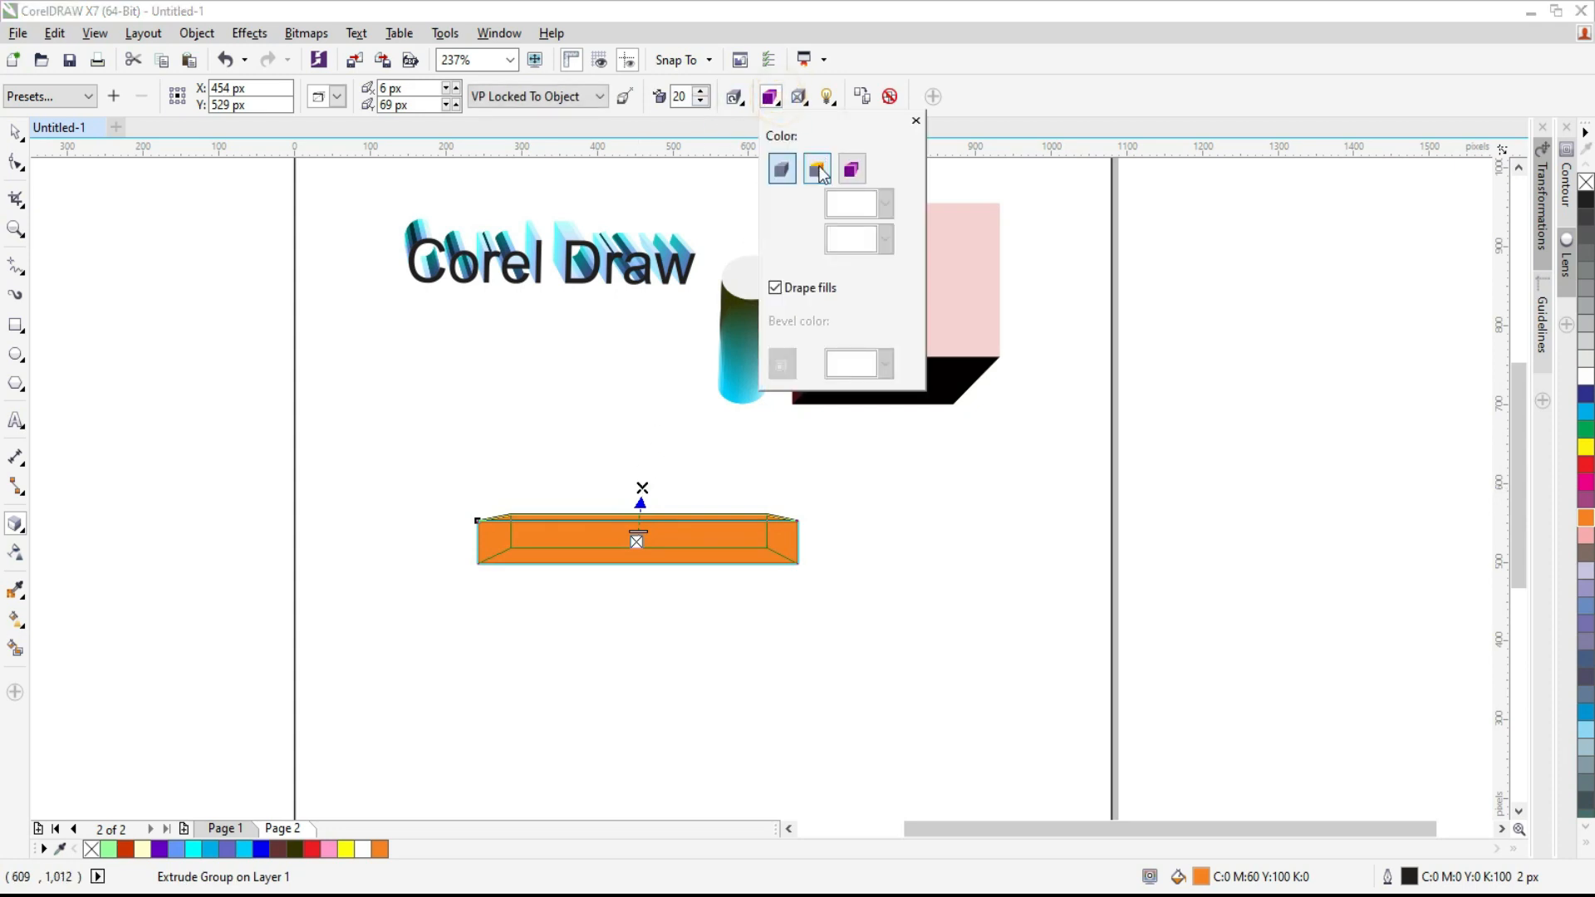
left_click(885, 202)
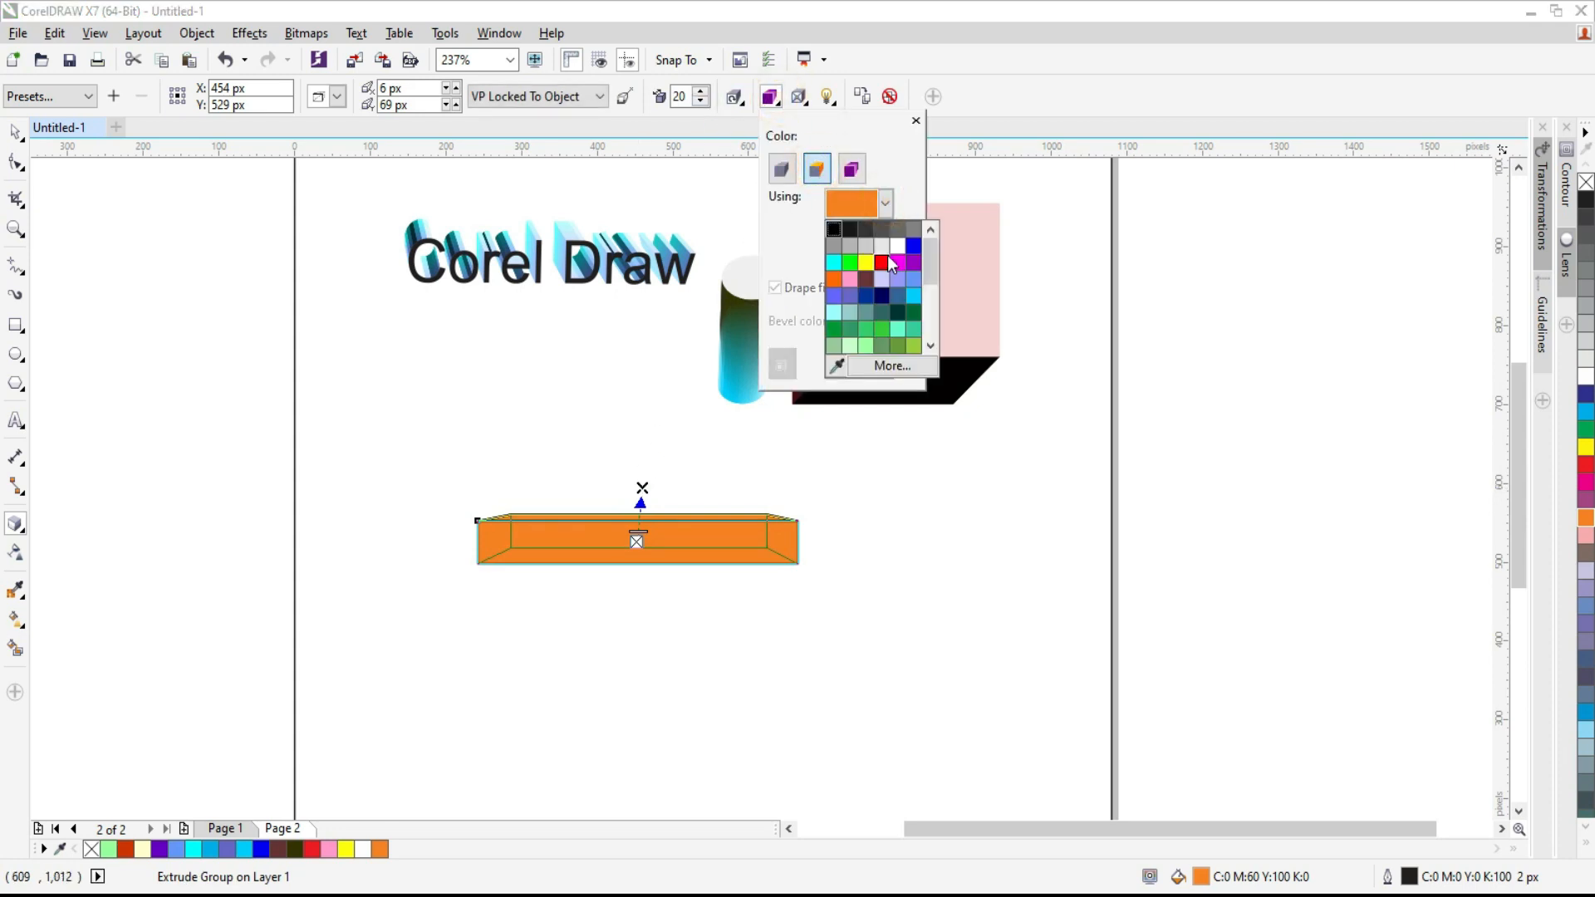
left_click(913, 247)
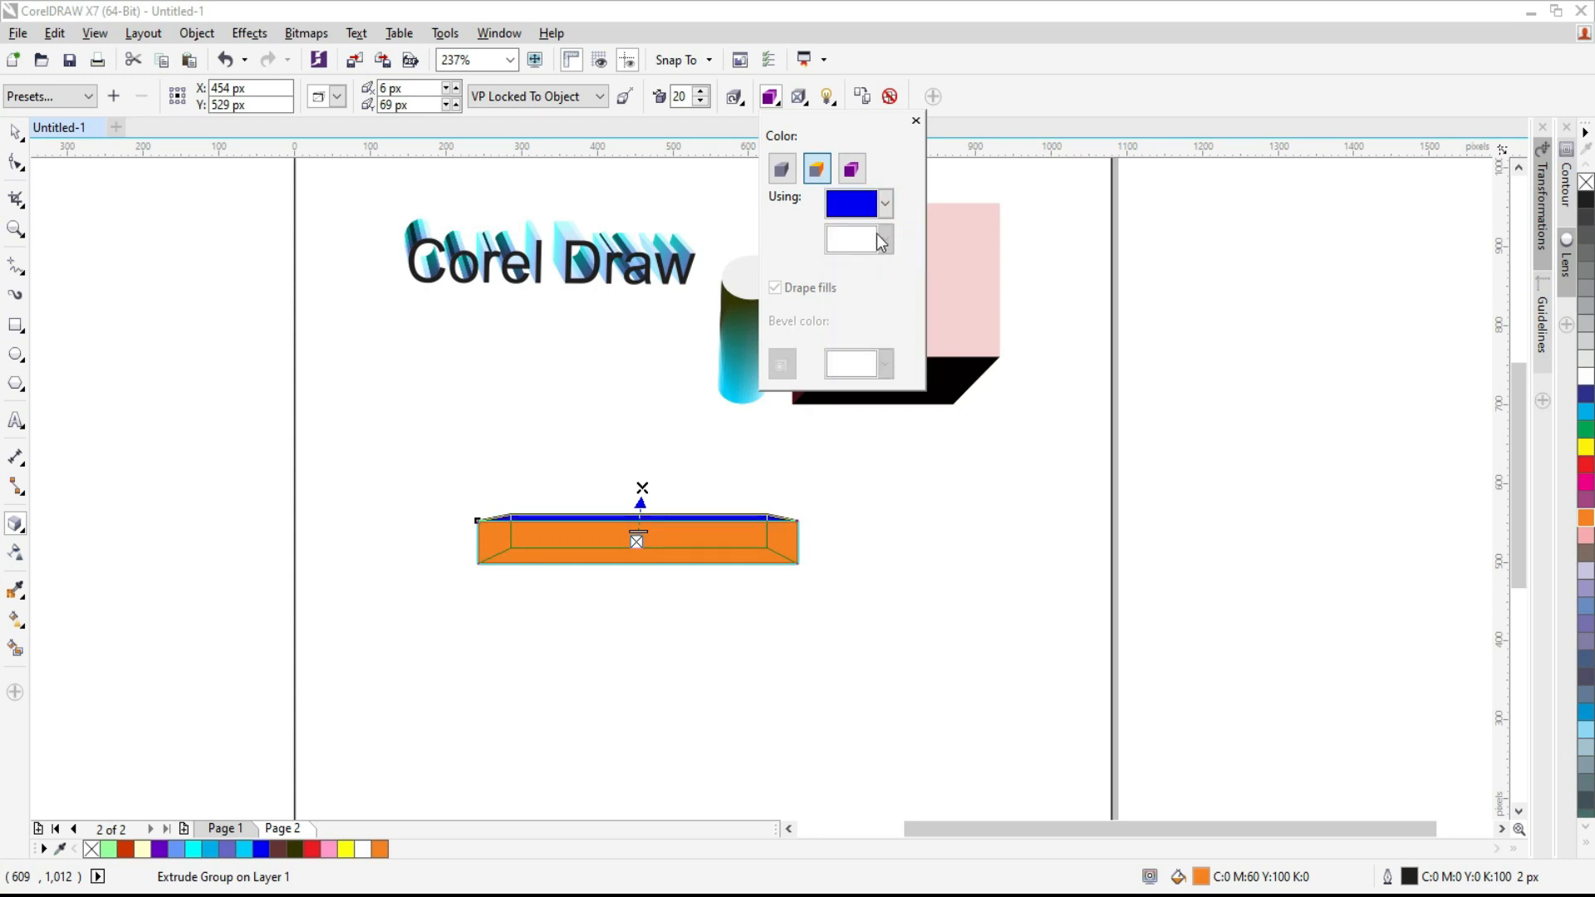
Switch the extrusion to colour shading from orange to light lavender, raise its vanishing point and set the depth to 40
left_click(849, 169)
left_click(885, 239)
left_click(883, 262)
left_click(885, 240)
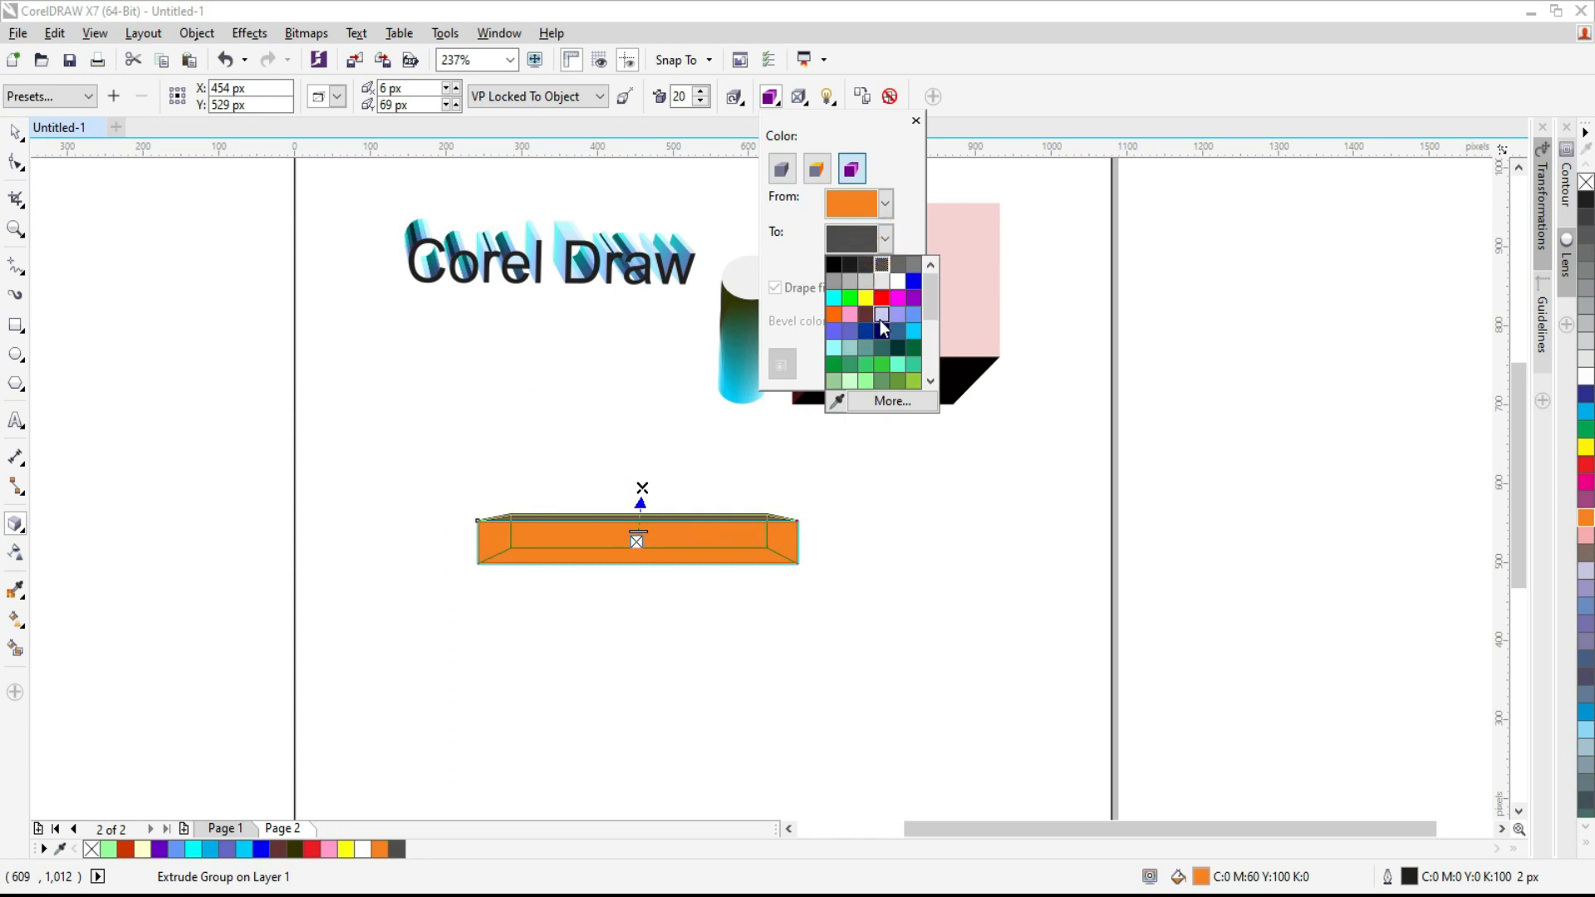
left_click(880, 321)
left_click(637, 541)
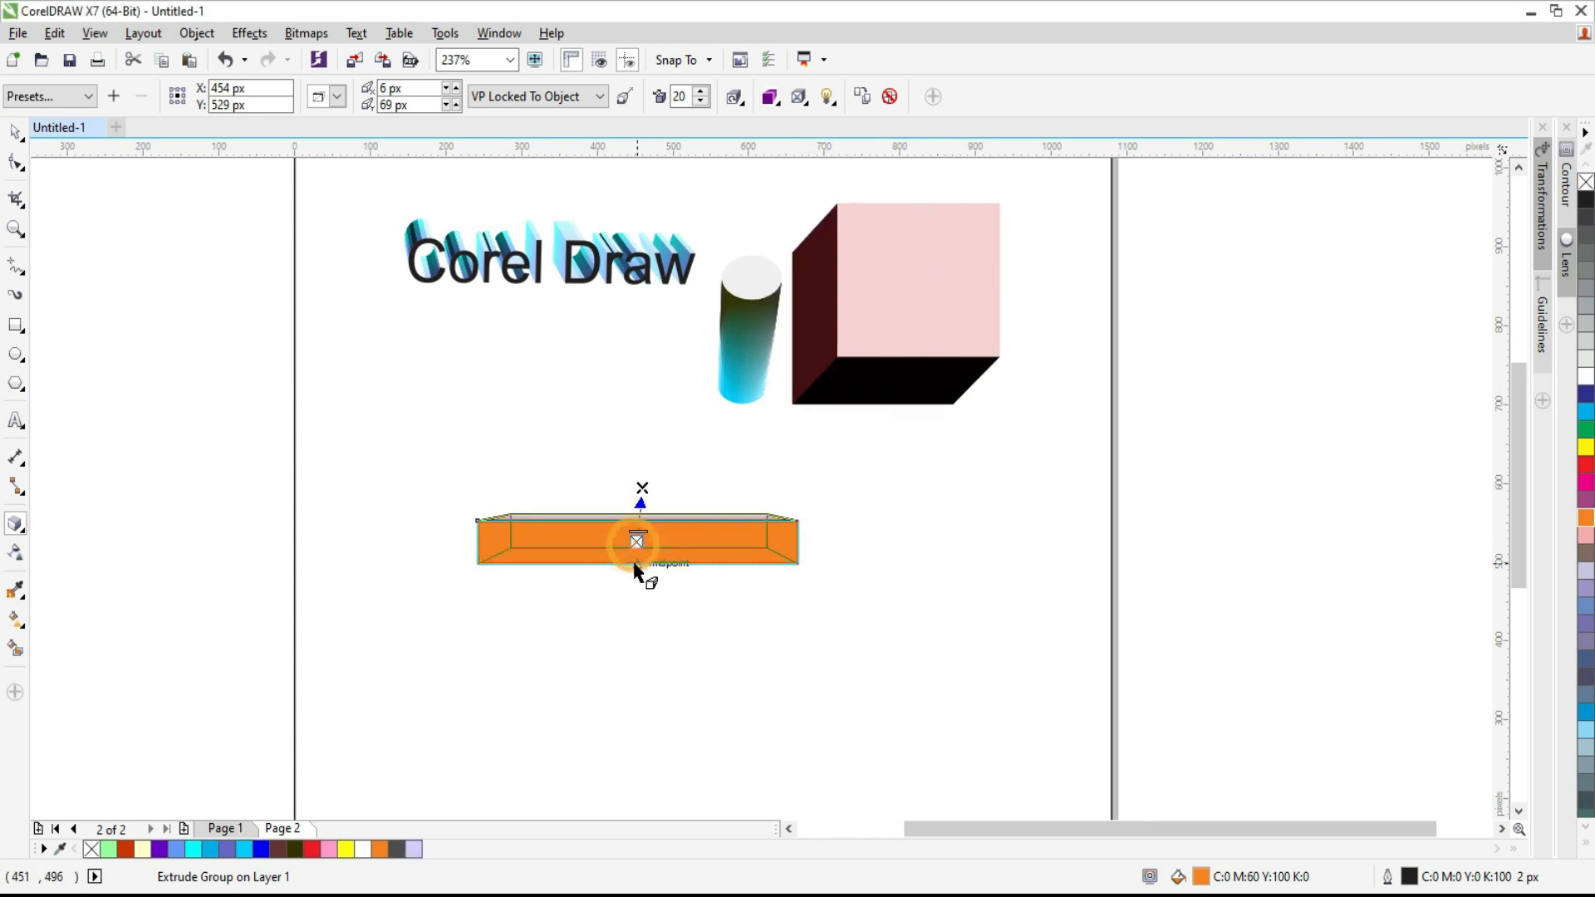
left_click_drag(638, 536, 646, 417)
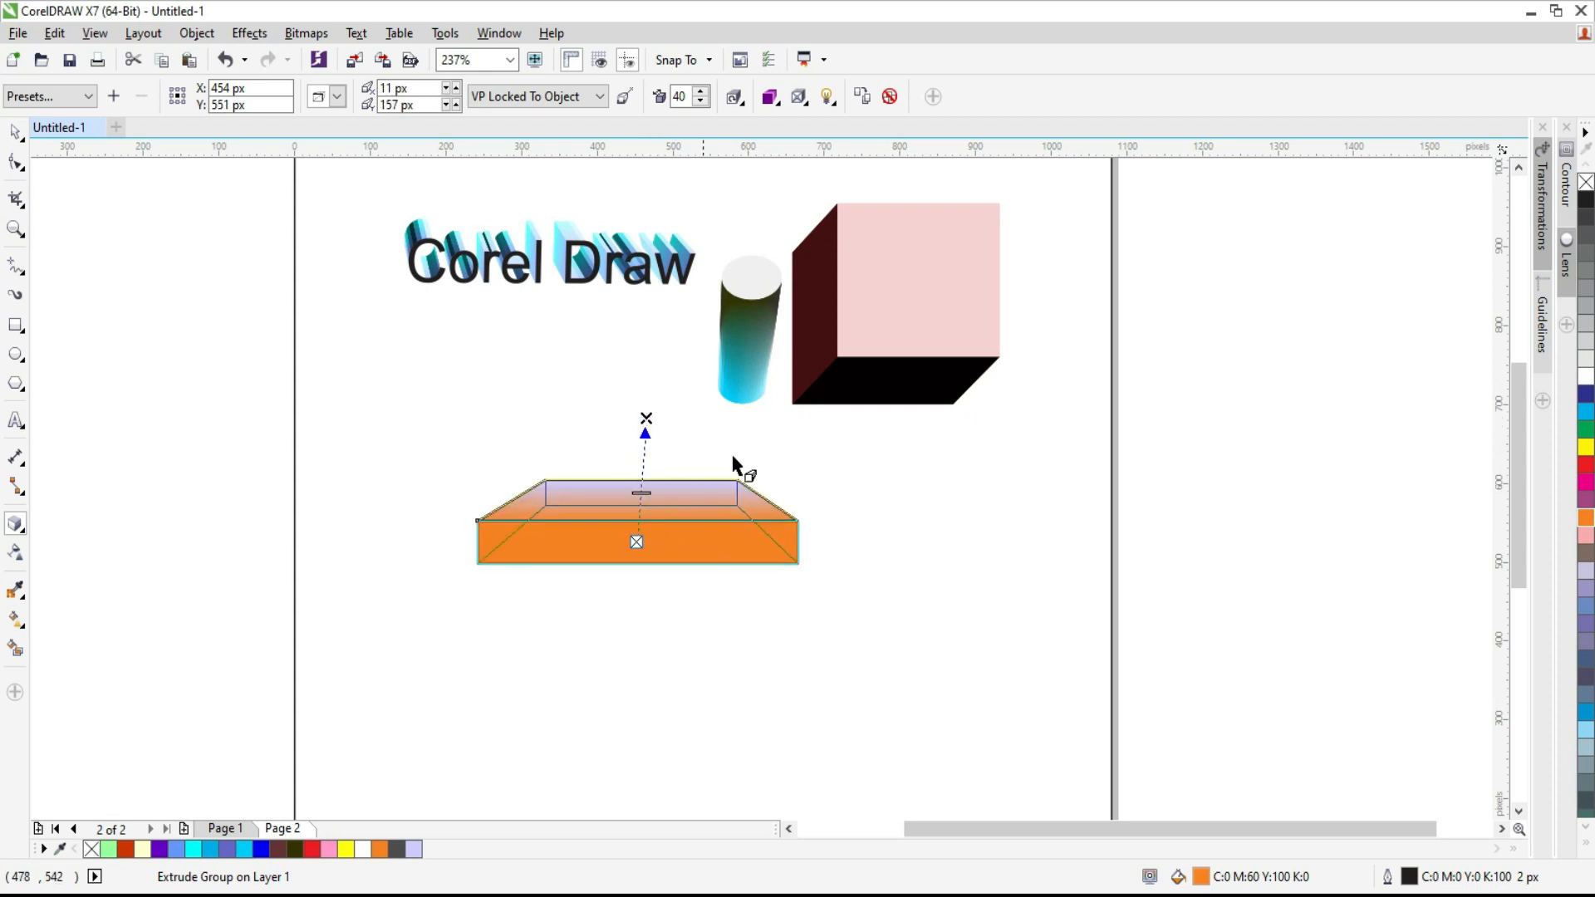
Change the orange box's extrusion shading to run from dark navy to dark olive
left_click(799, 97)
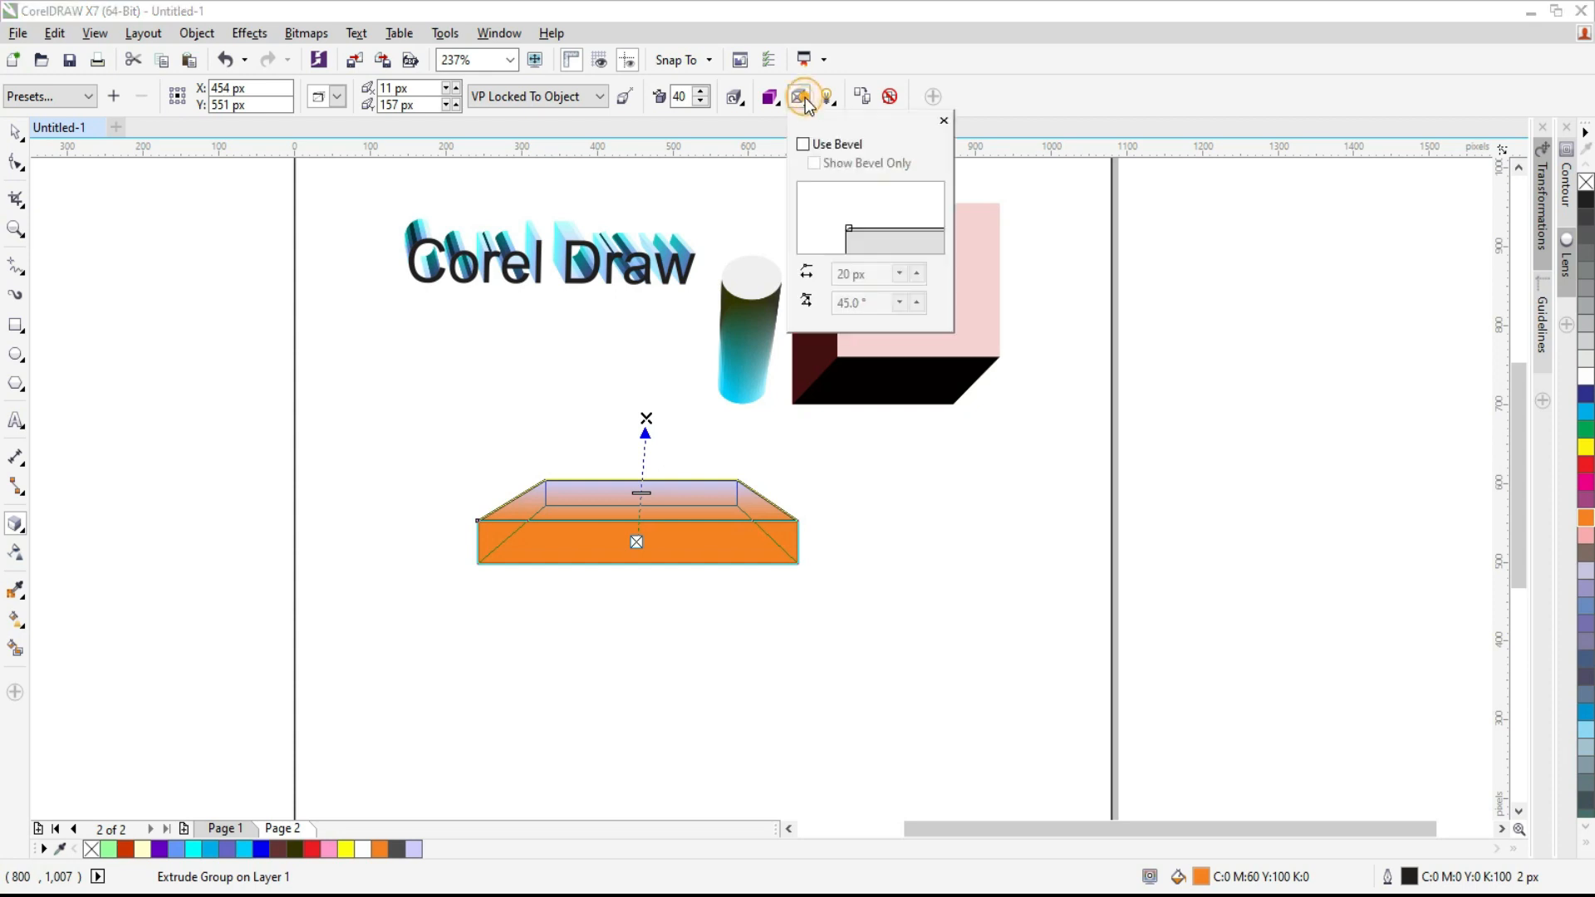
left_click(770, 98)
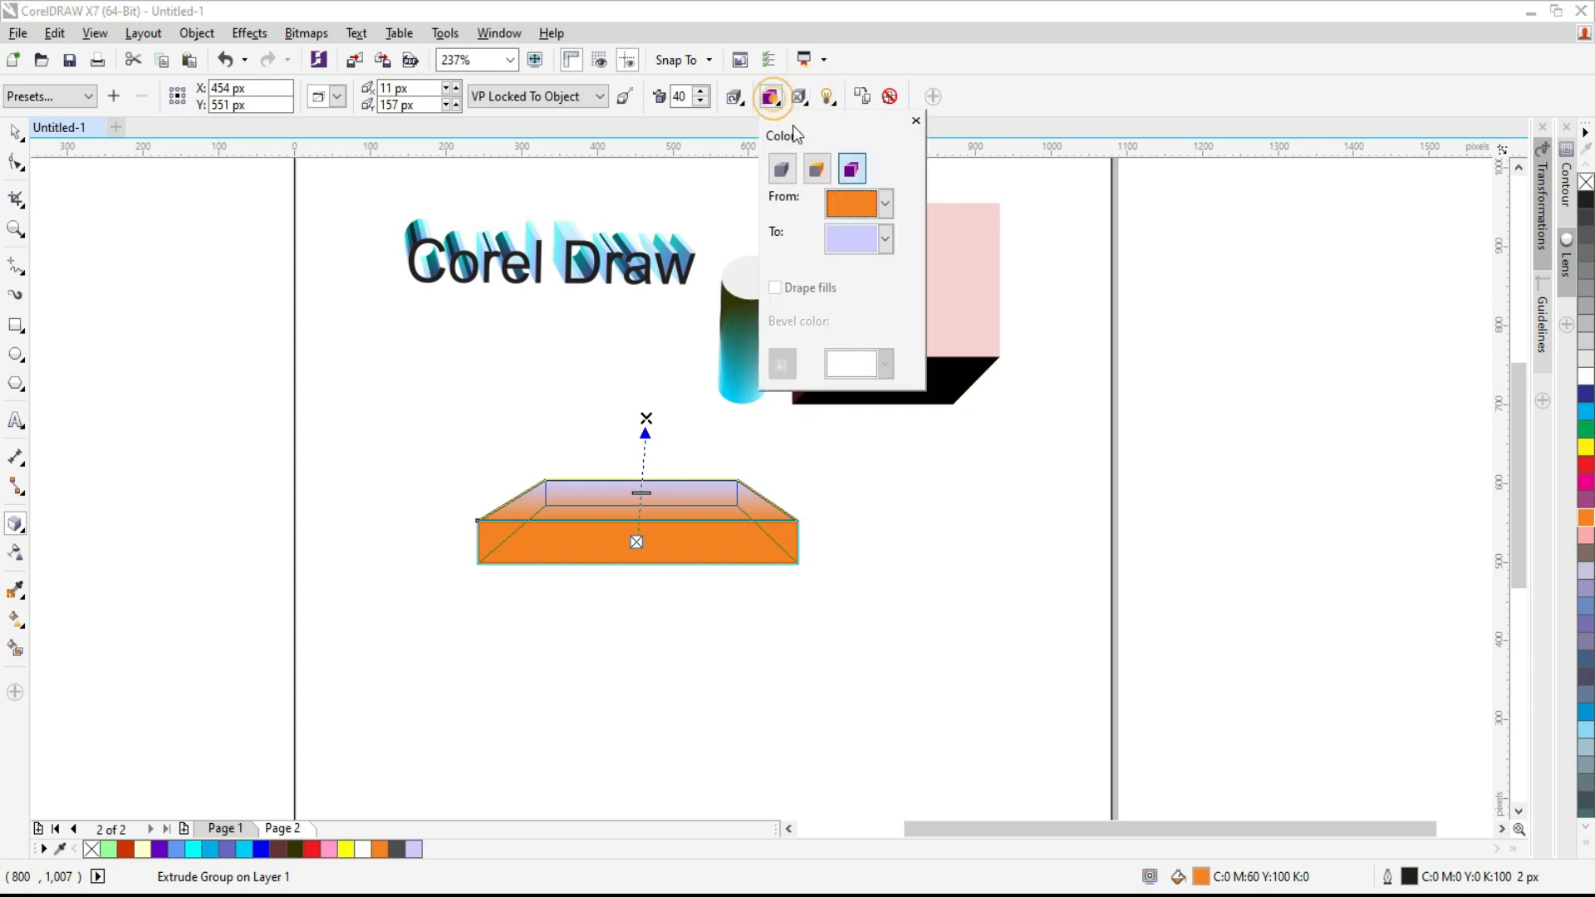
left_click(886, 239)
left_click(881, 349)
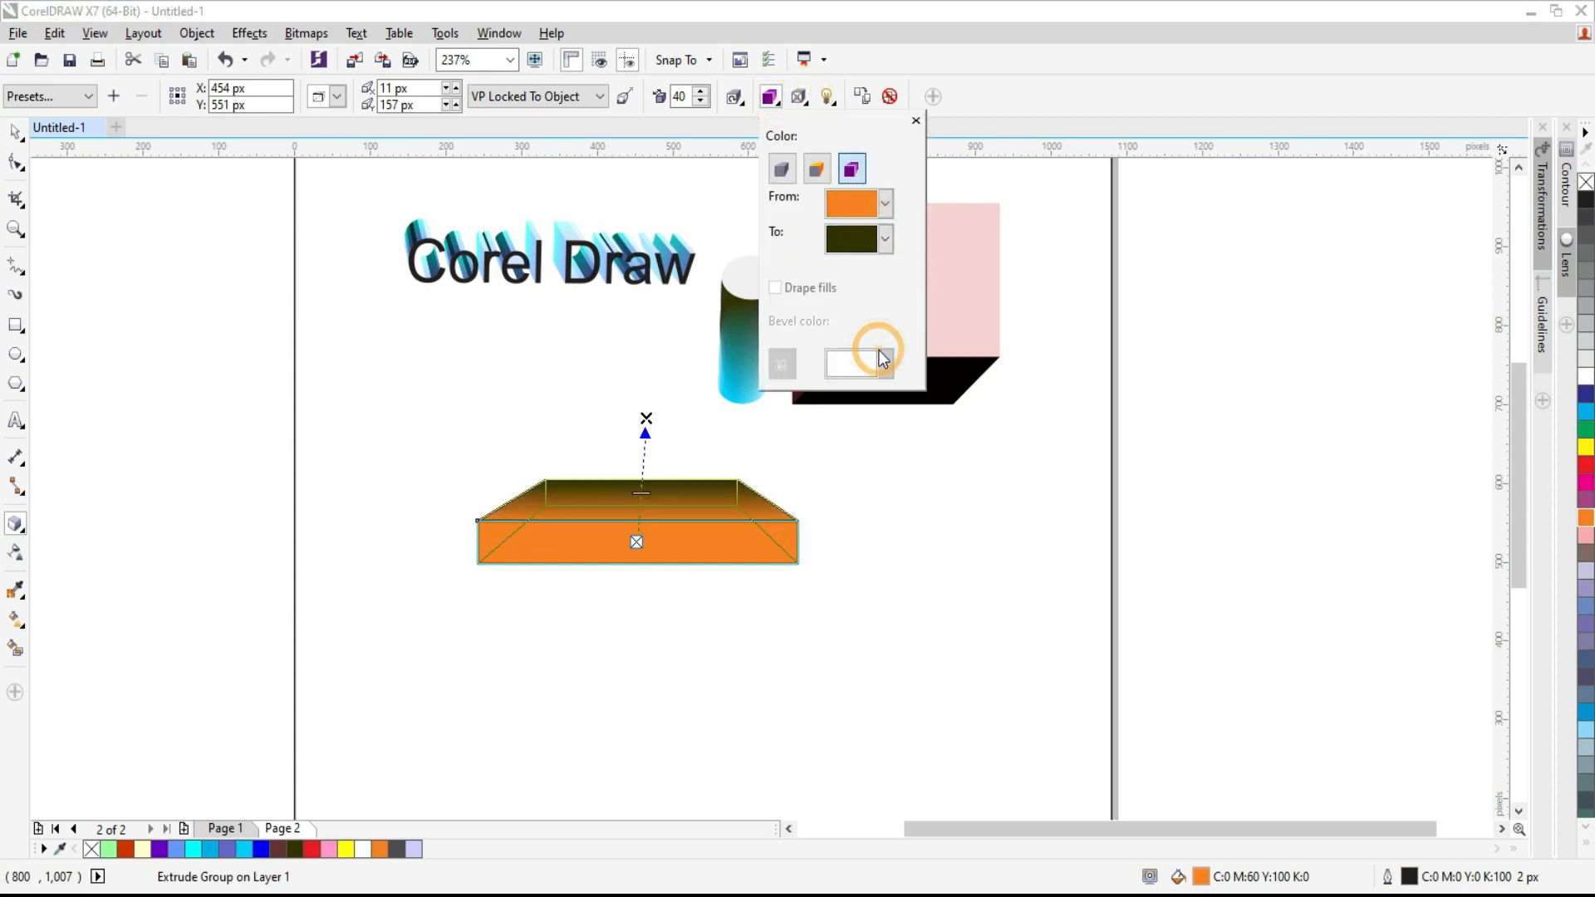
left_click(886, 207)
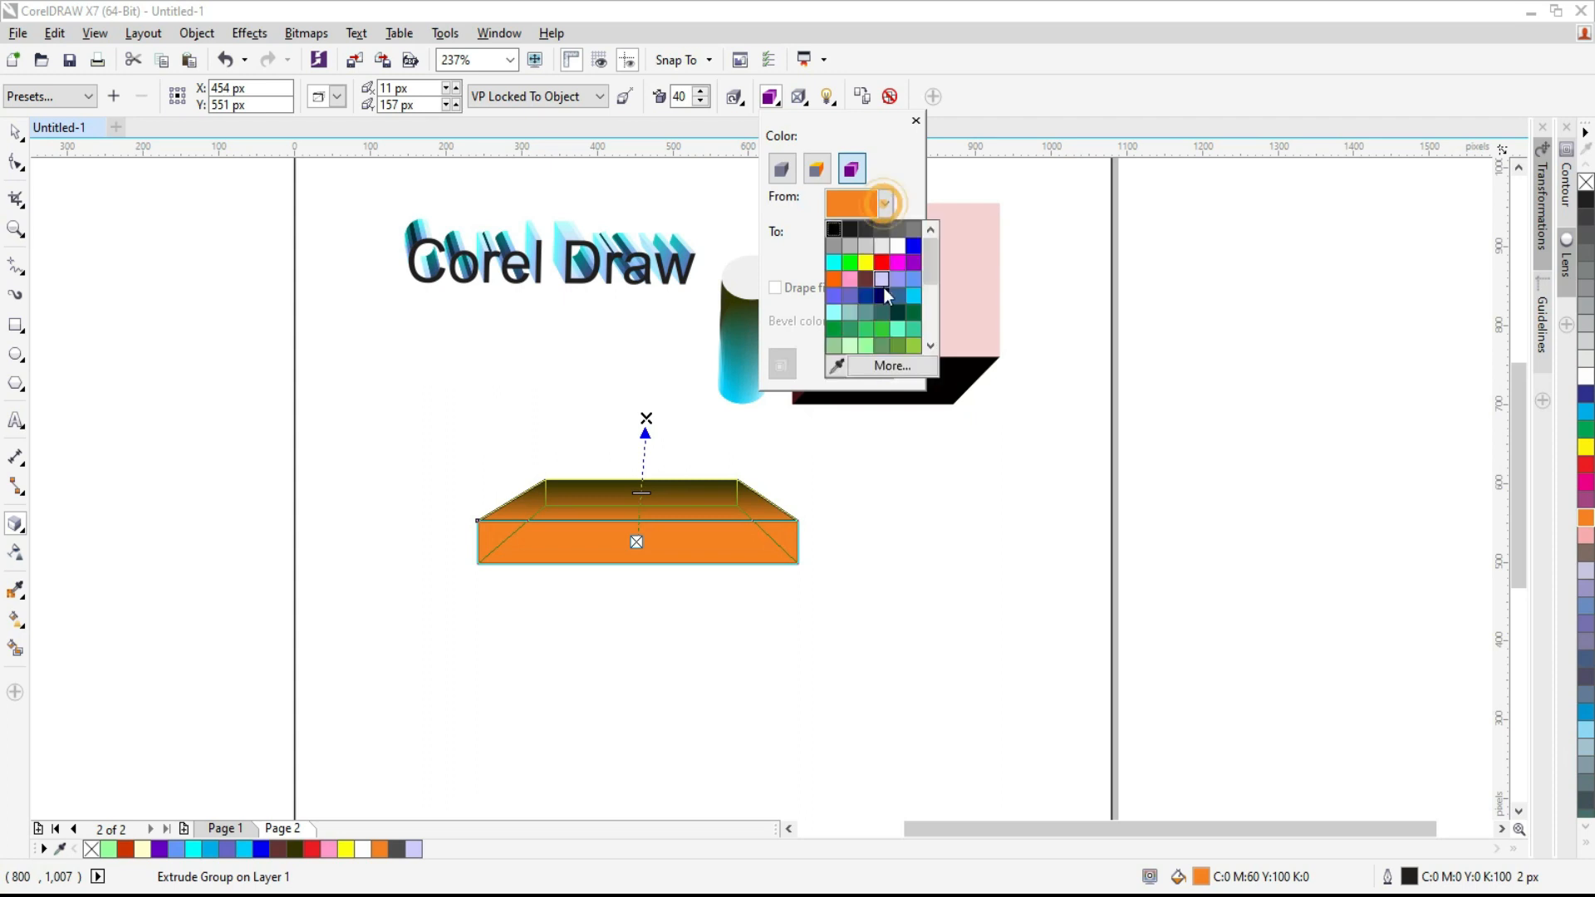
left_click(882, 295)
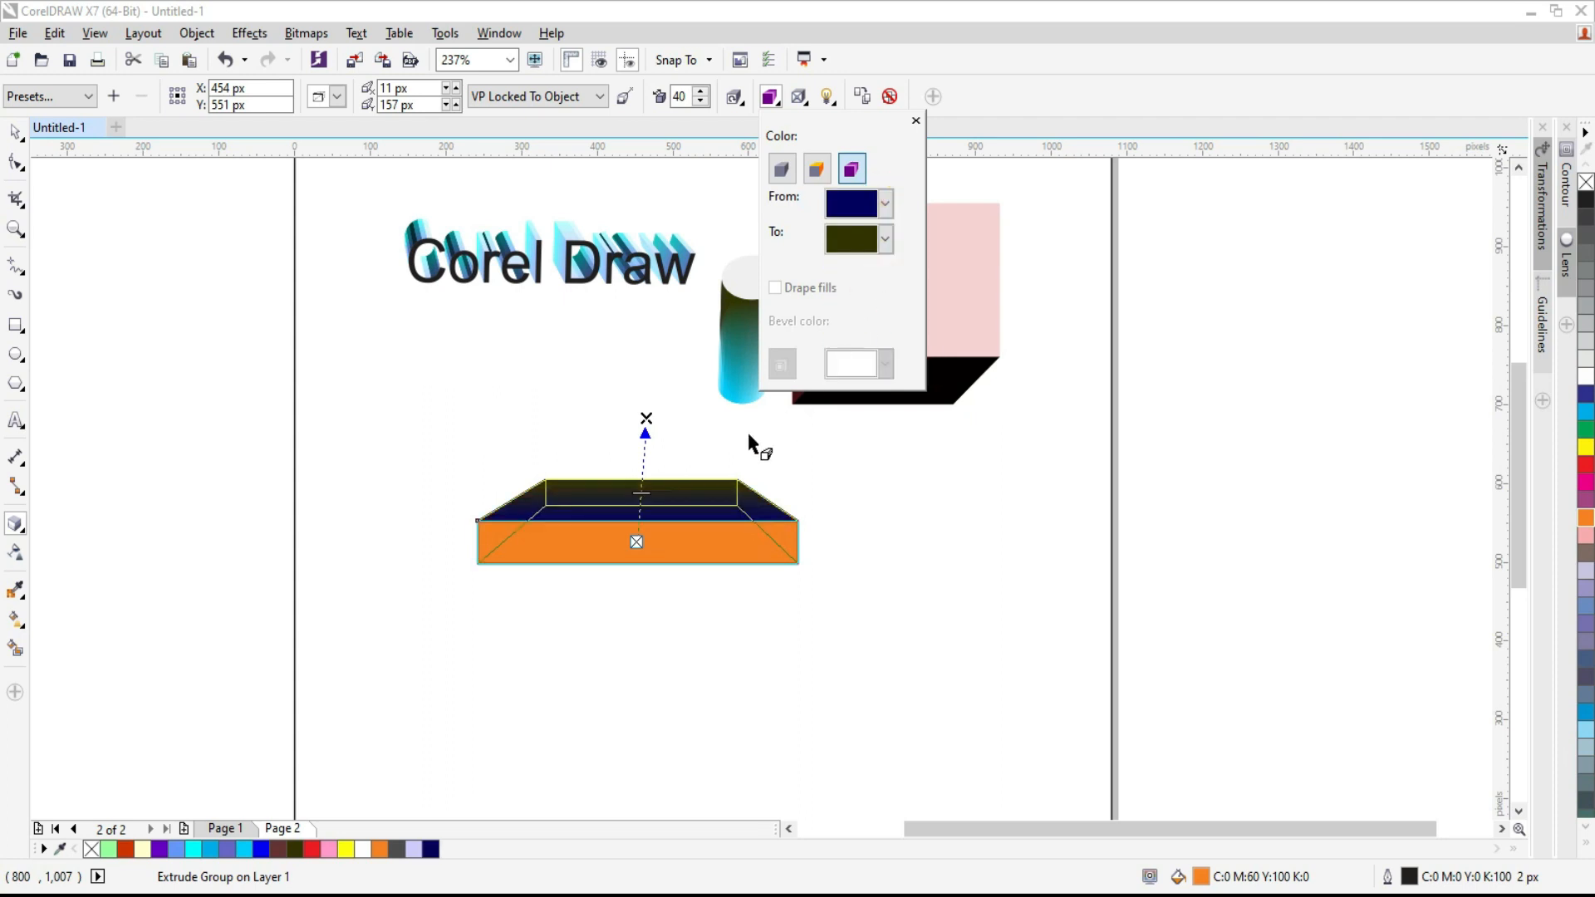
Move the orange box down and stretch it vertically to about 213 px tall
left_click(15, 131)
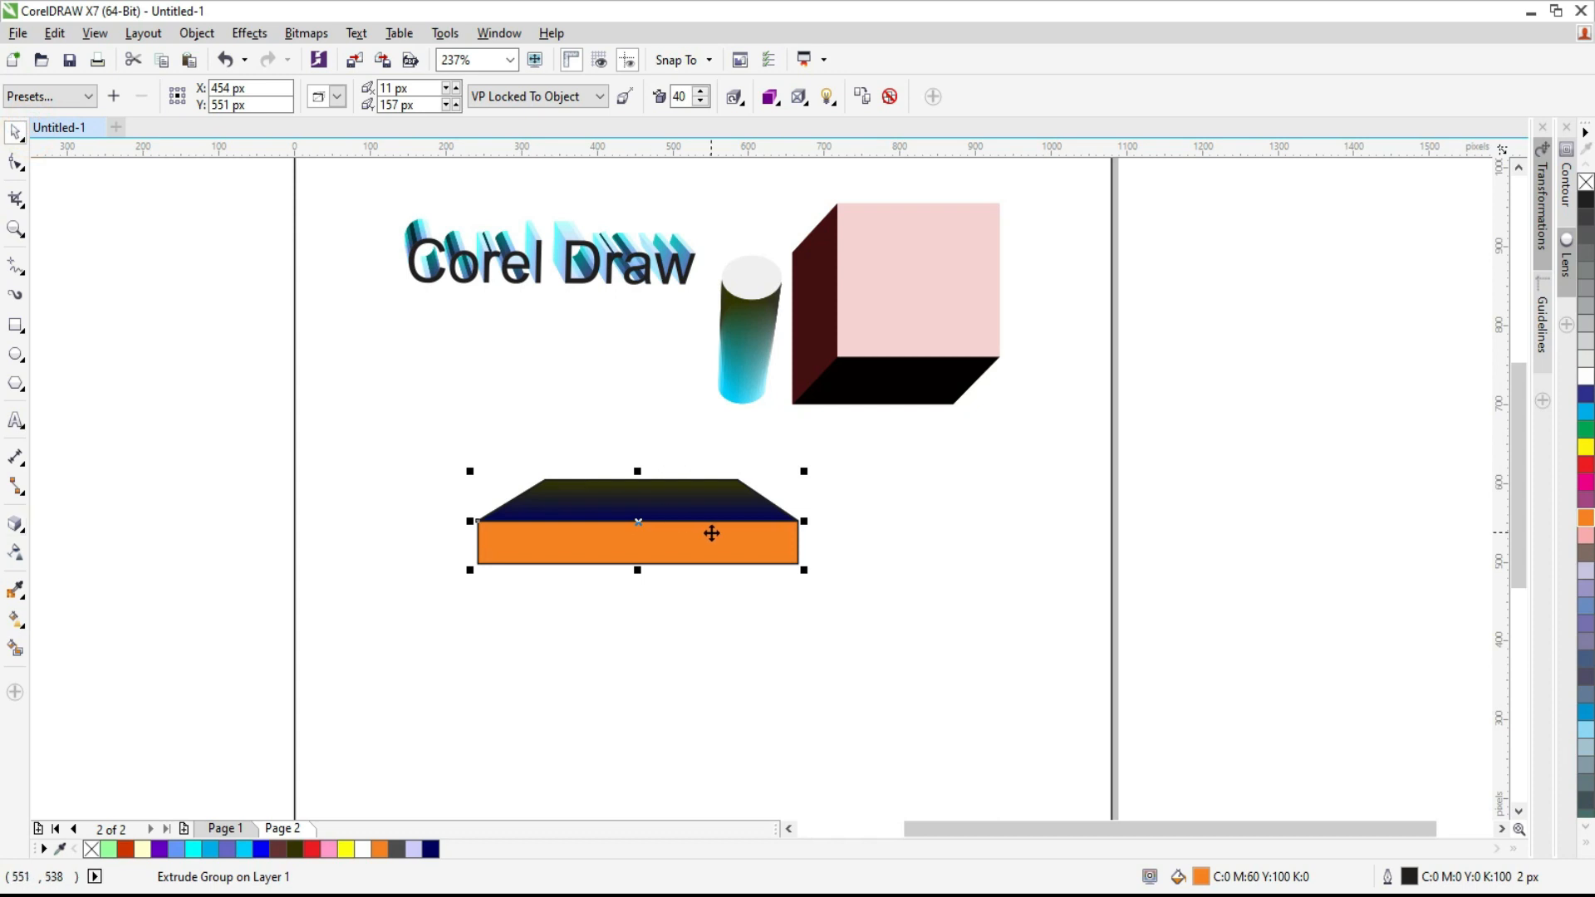
left_click_drag(667, 533, 672, 608)
left_click(644, 551)
left_click(633, 574)
left_click_drag(639, 551, 641, 465)
left_click(869, 532)
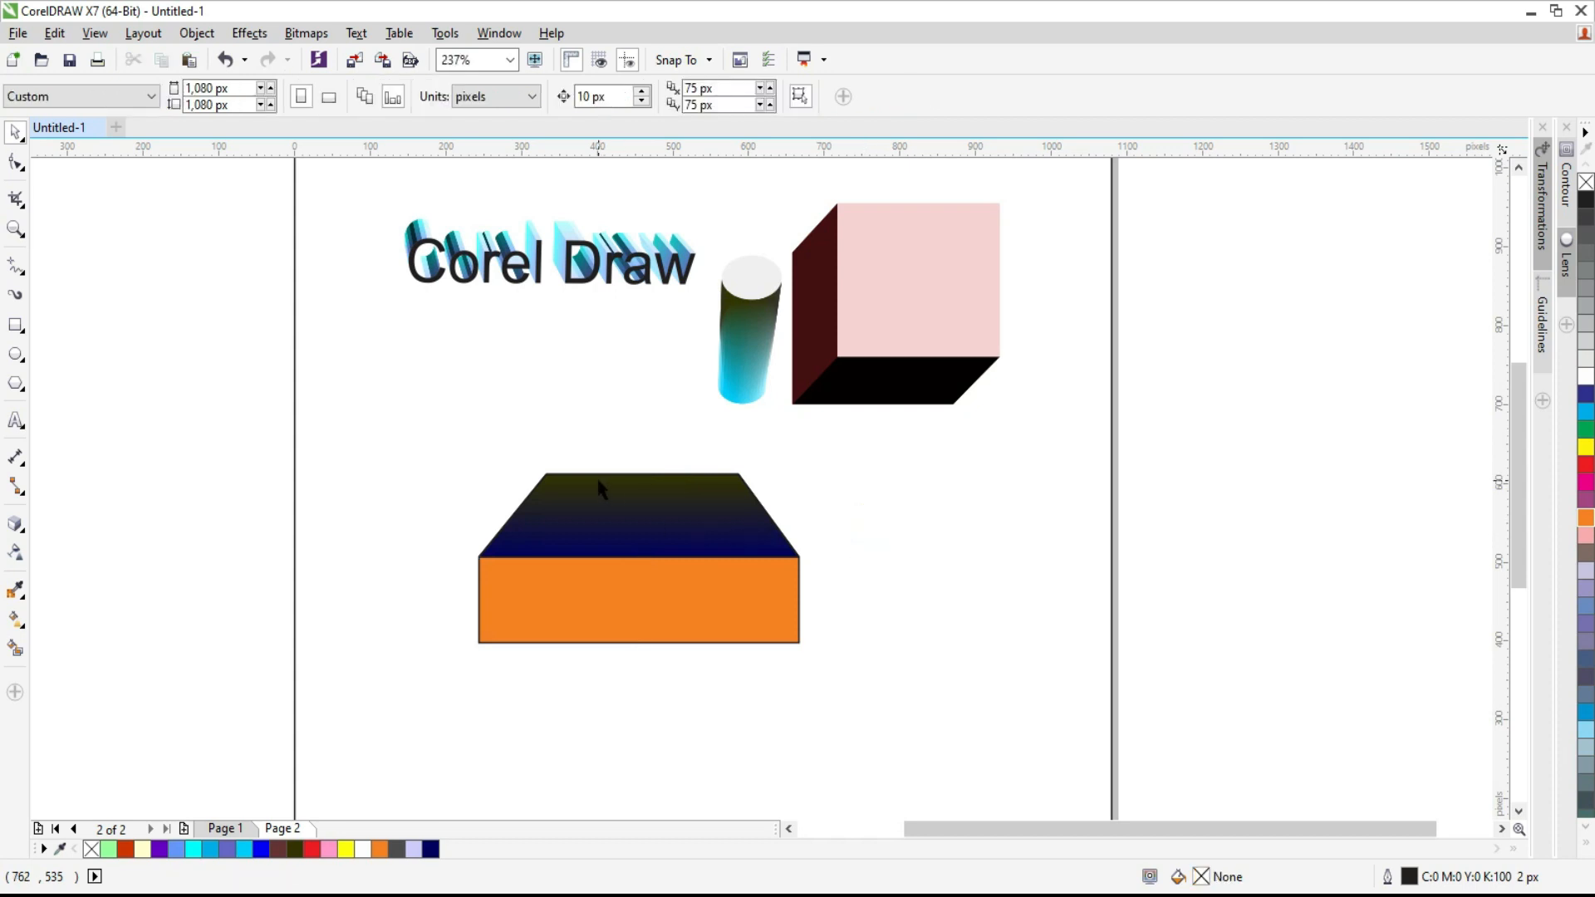
Break the orange box's extrude group apart
left_click(581, 534)
left_click(595, 612)
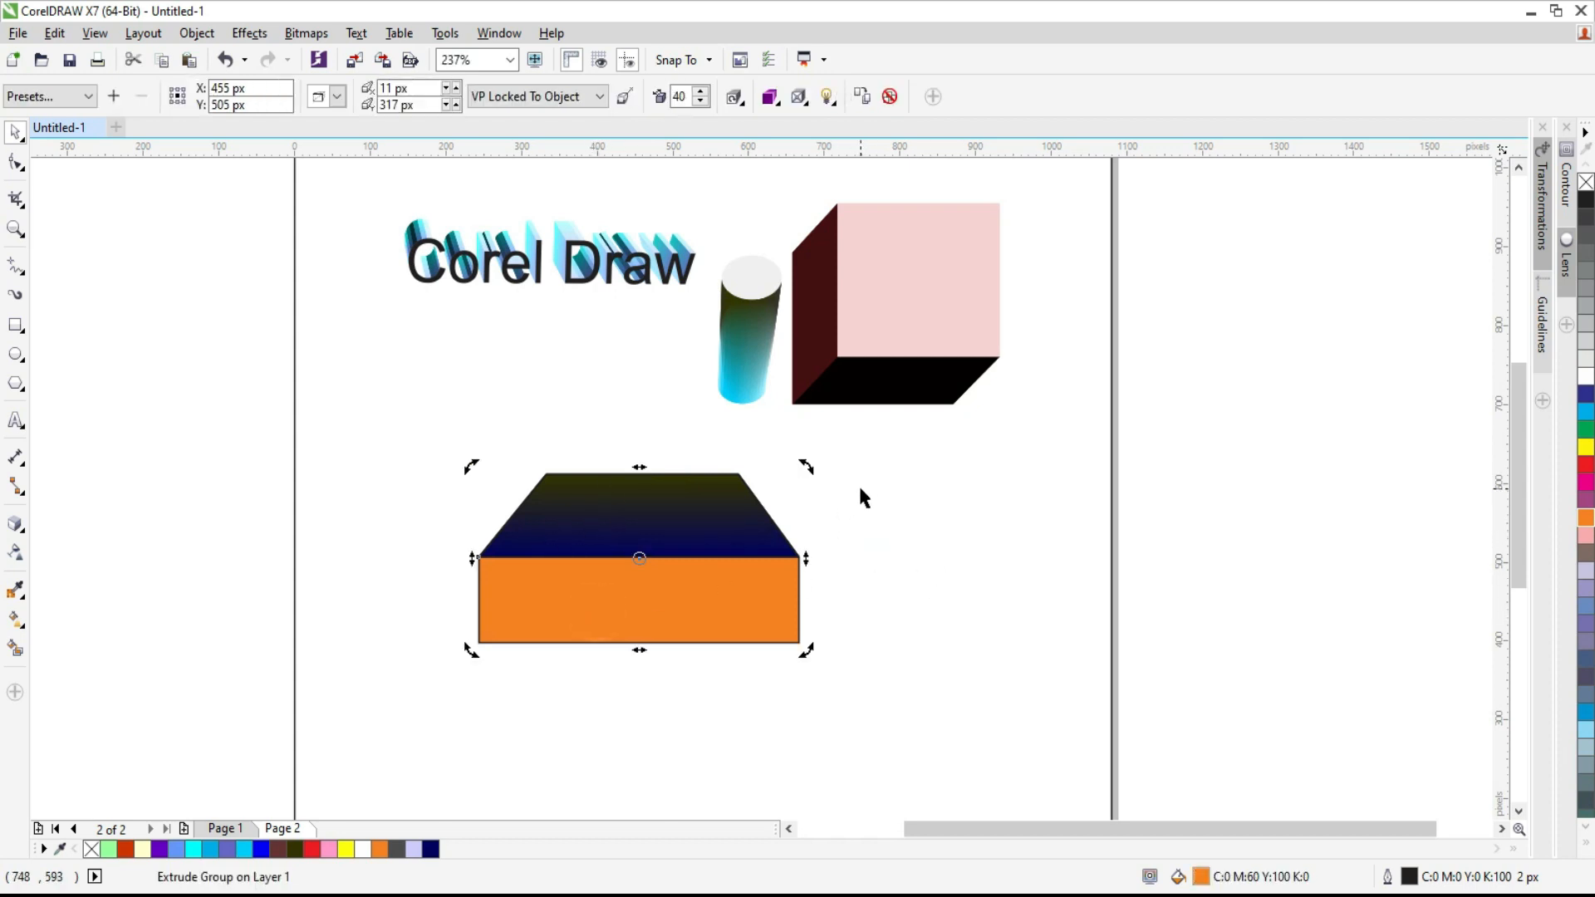
left_click(1044, 532)
left_click(671, 480)
right_click(656, 498)
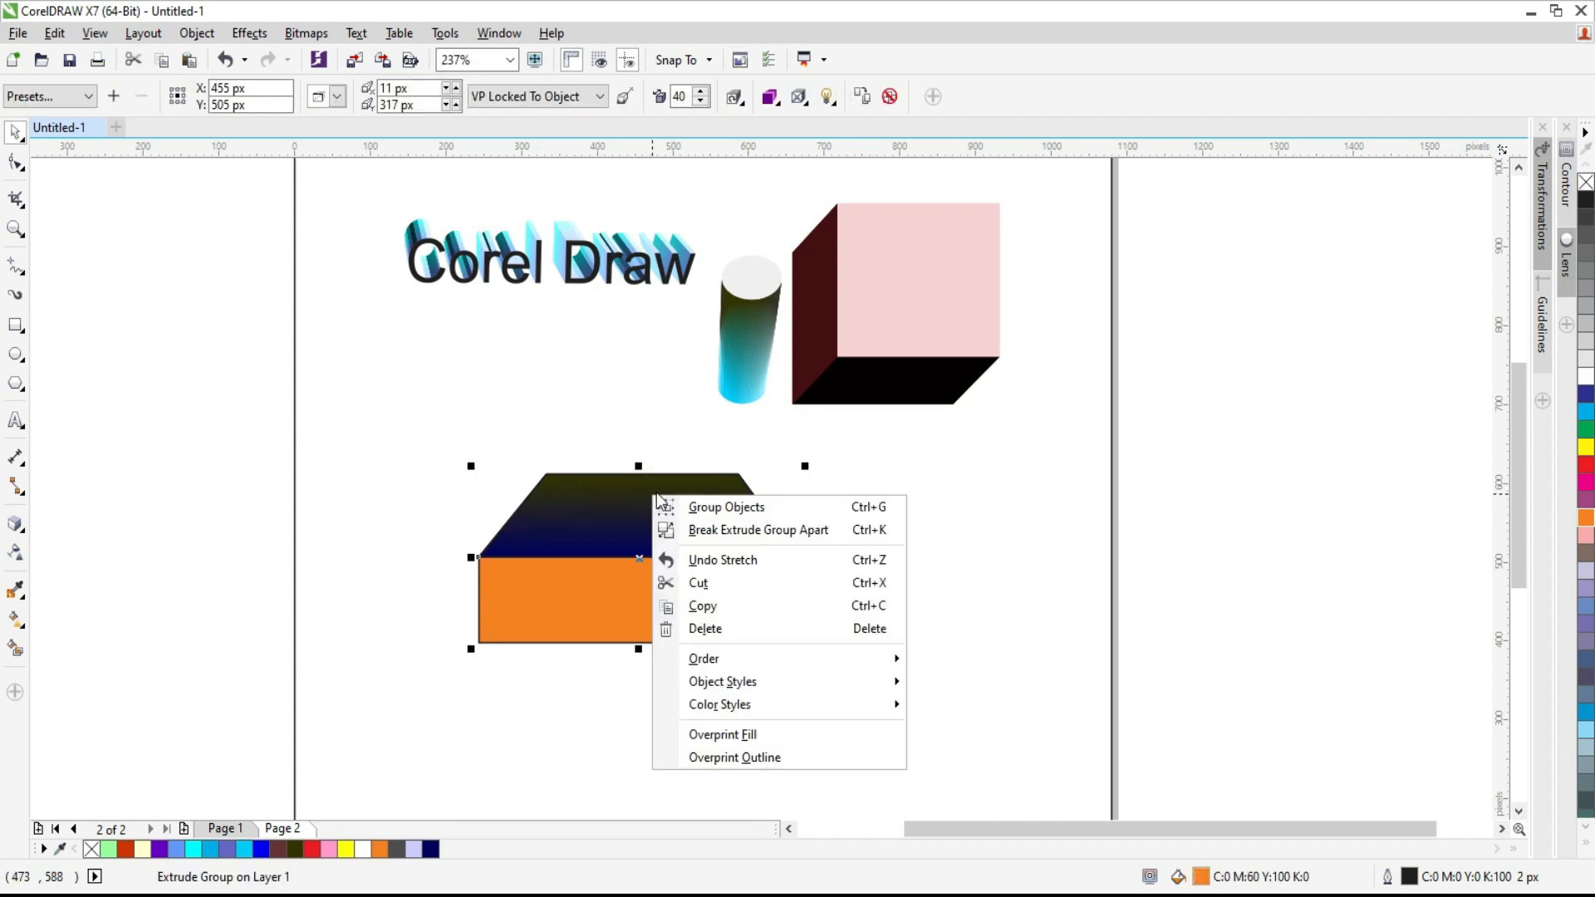
left_click(796, 536)
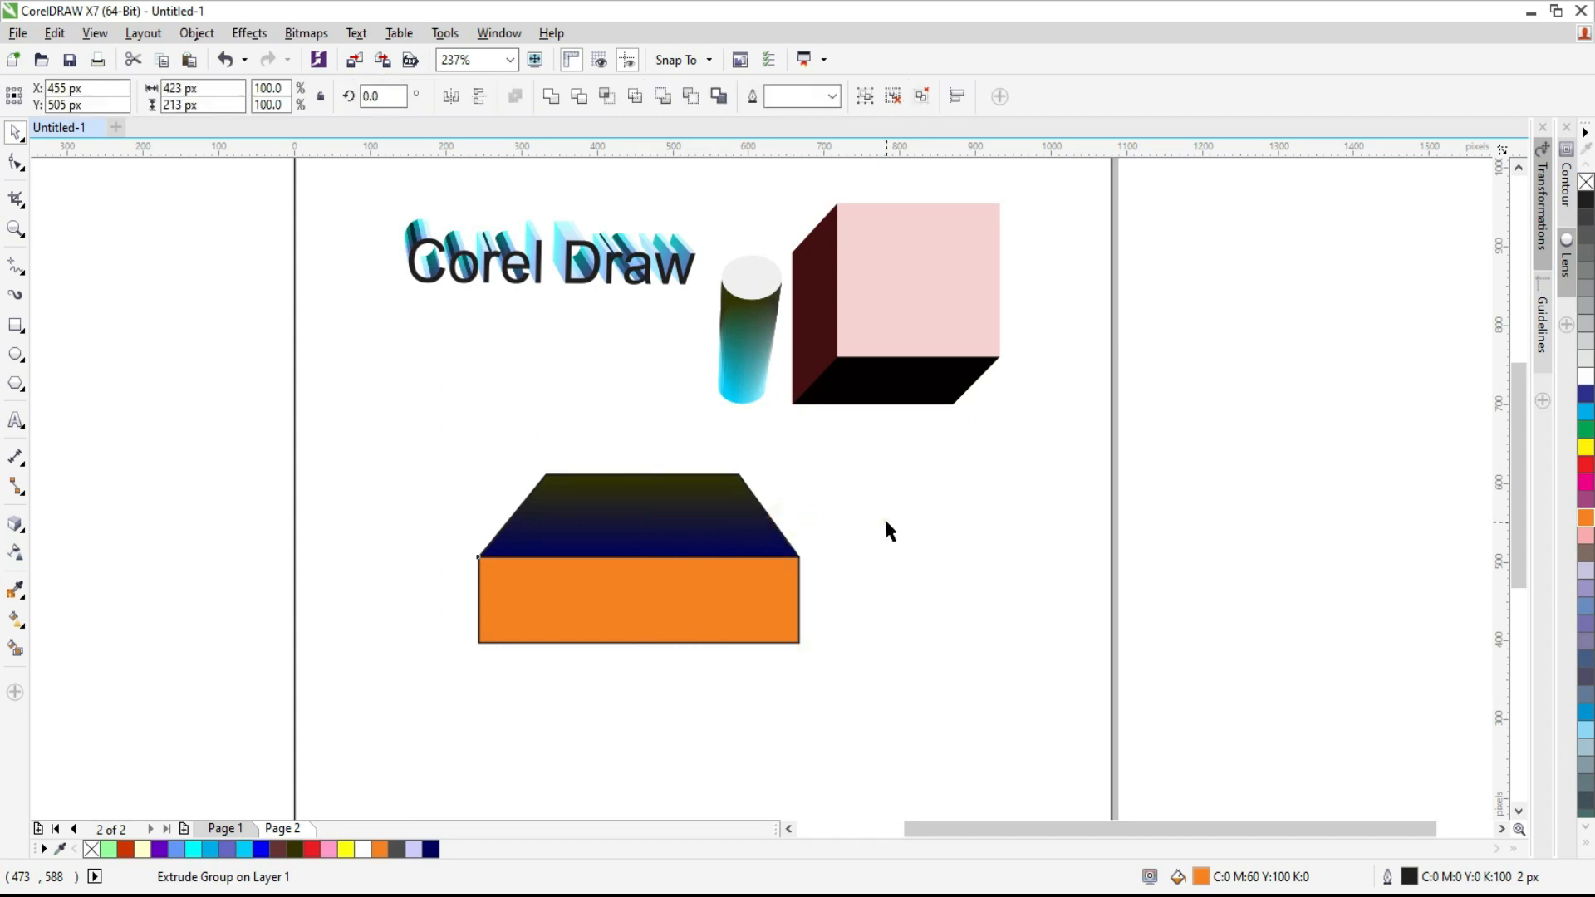
Move the shaded extrusion faces and the orange rectangle away from each other as separate pieces
left_click_drag(991, 515, 992, 516)
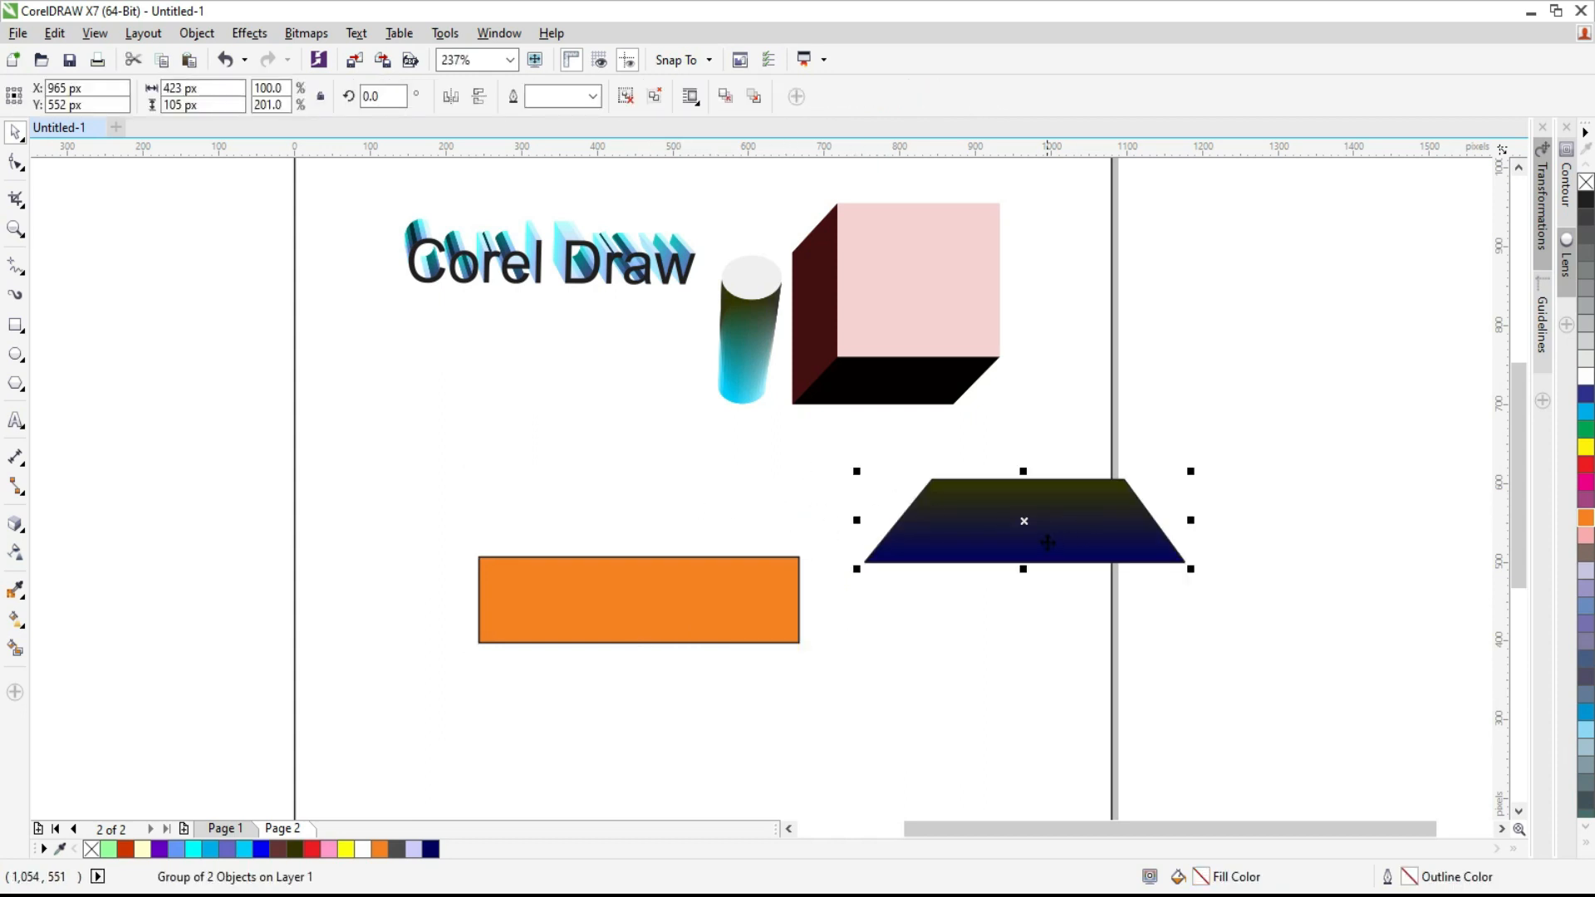
left_click_drag(729, 621, 649, 510)
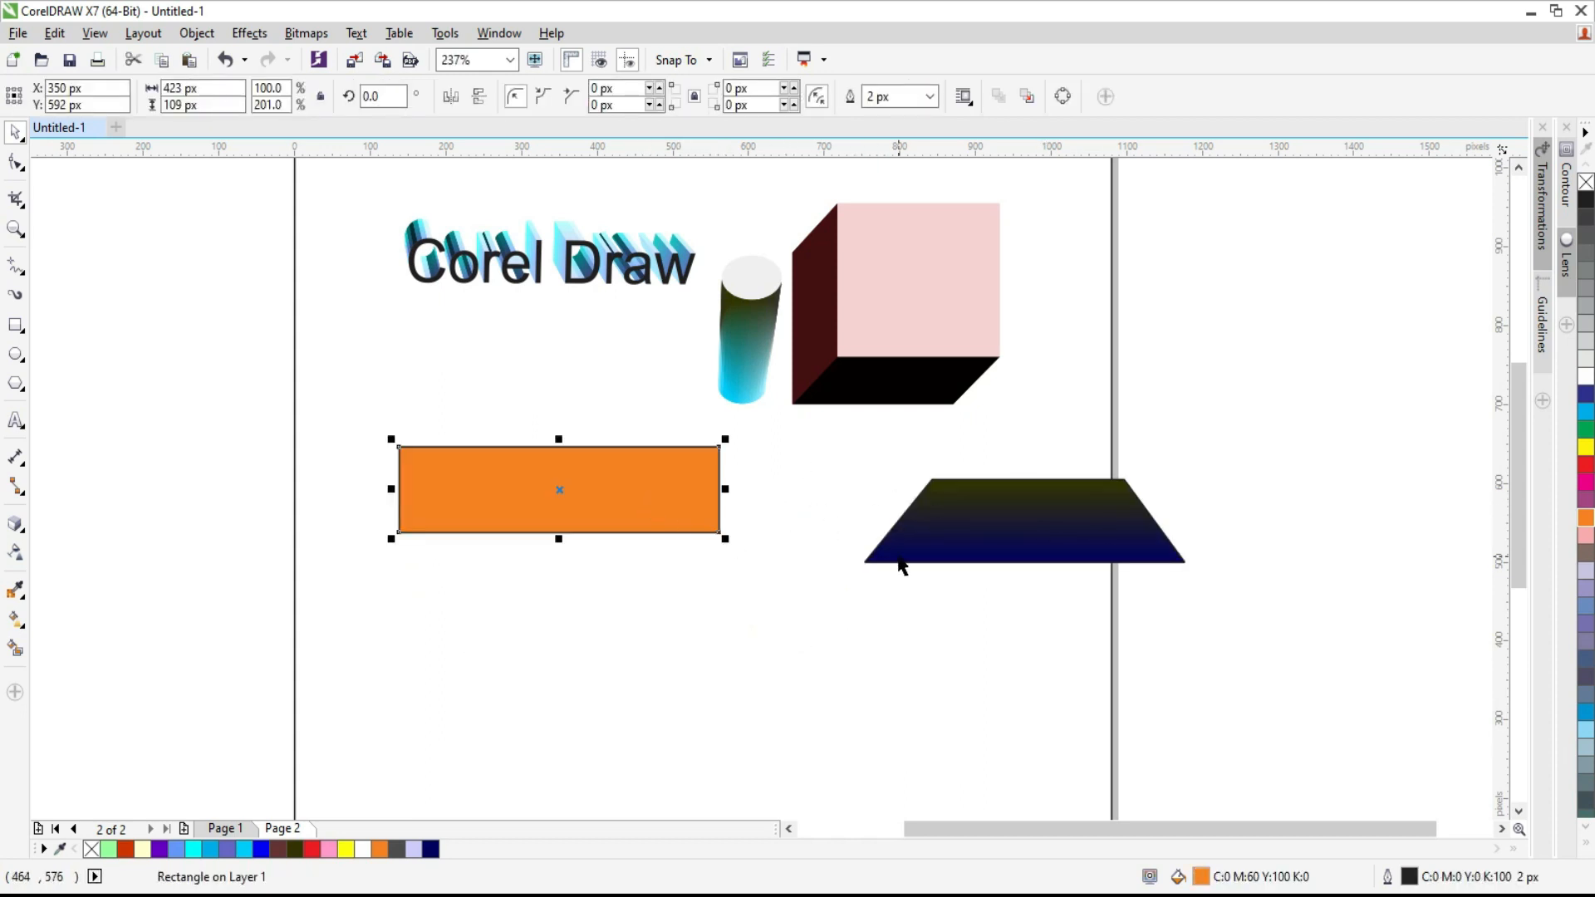
left_click_drag(1064, 541, 897, 598)
left_click_drag(1012, 503, 831, 632)
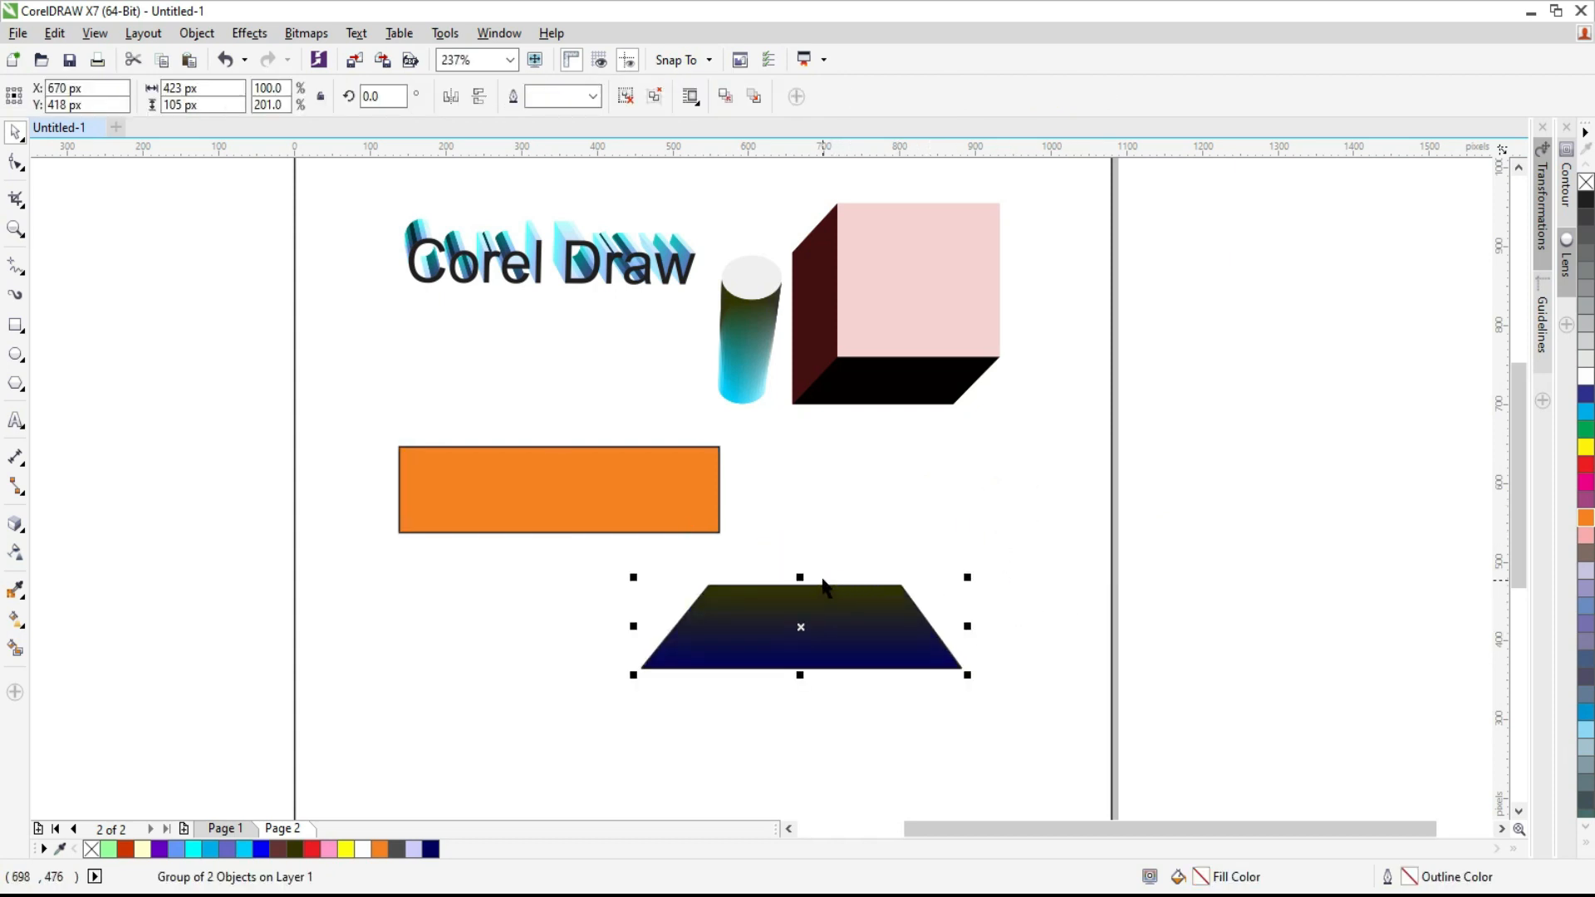
Undo the moves of the separated extrusion faces and orange rectangle
key("ctrl+z")
key("ctrl+z")
key("ctrl+z")
key("ctrl+z")
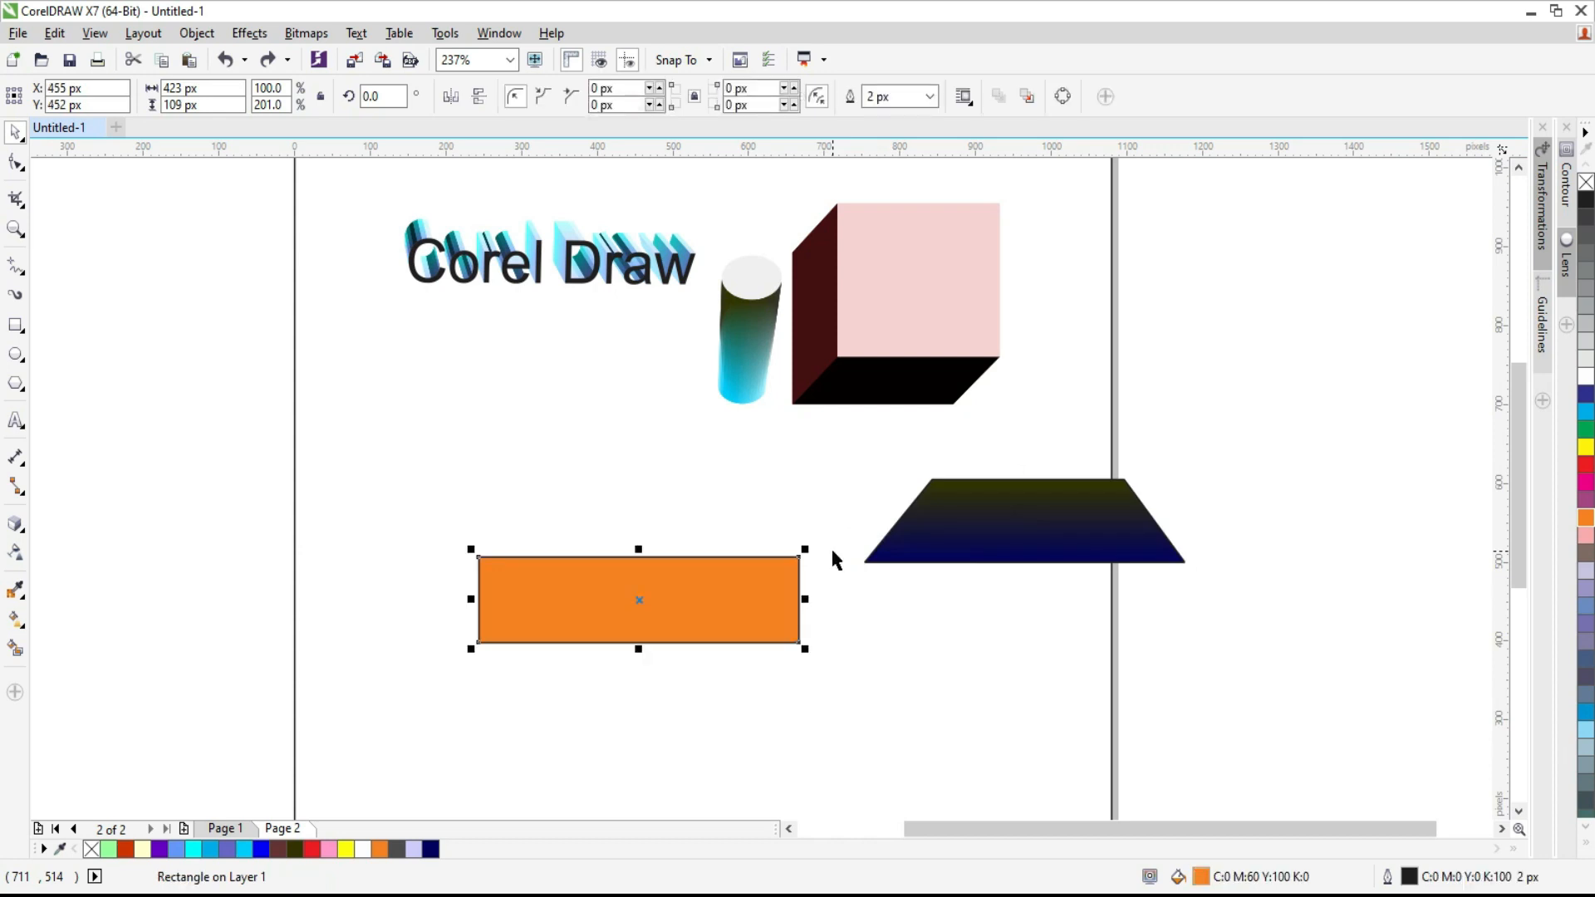
Try yellow and cyan fills on the separated orange front rectangle, settle on black, and remove its outline
left_click(832, 551)
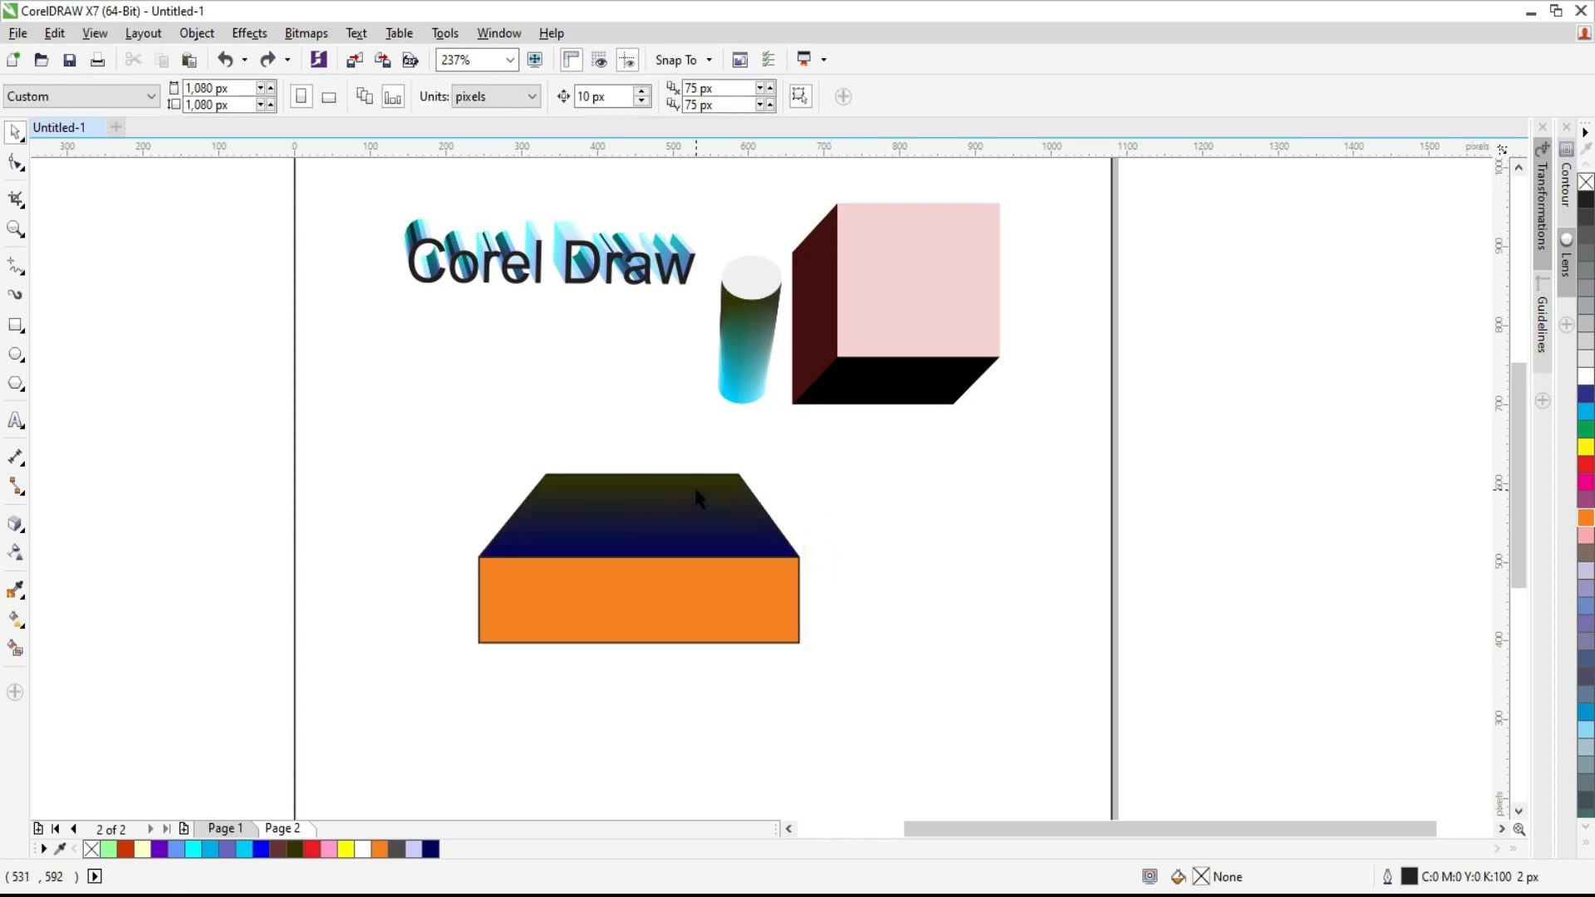
left_click(610, 573)
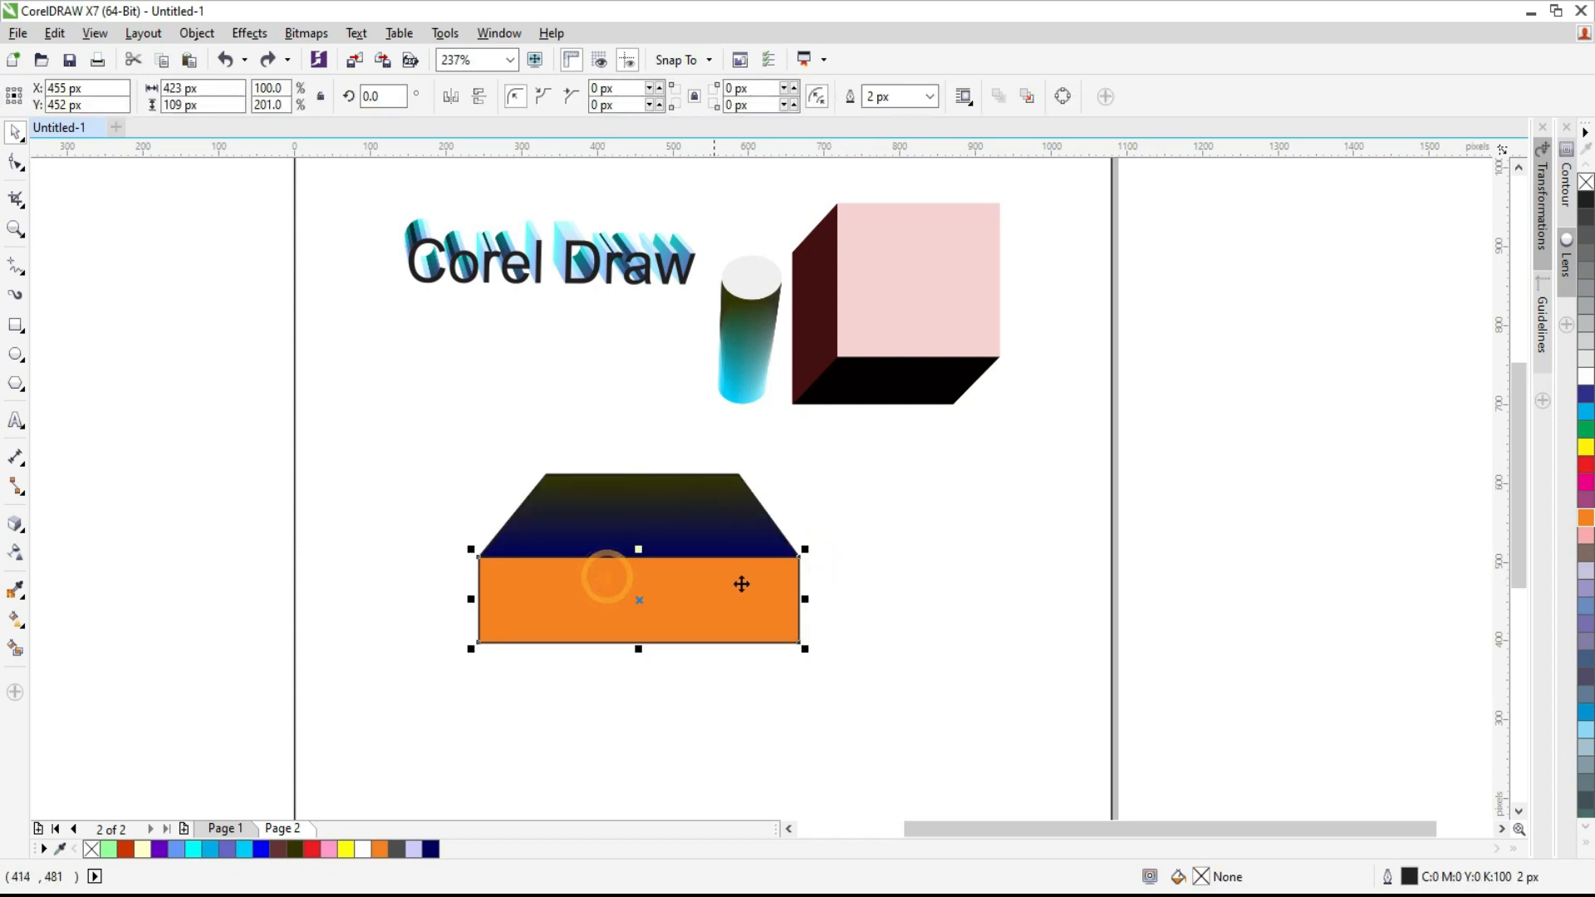
left_click(1586, 446)
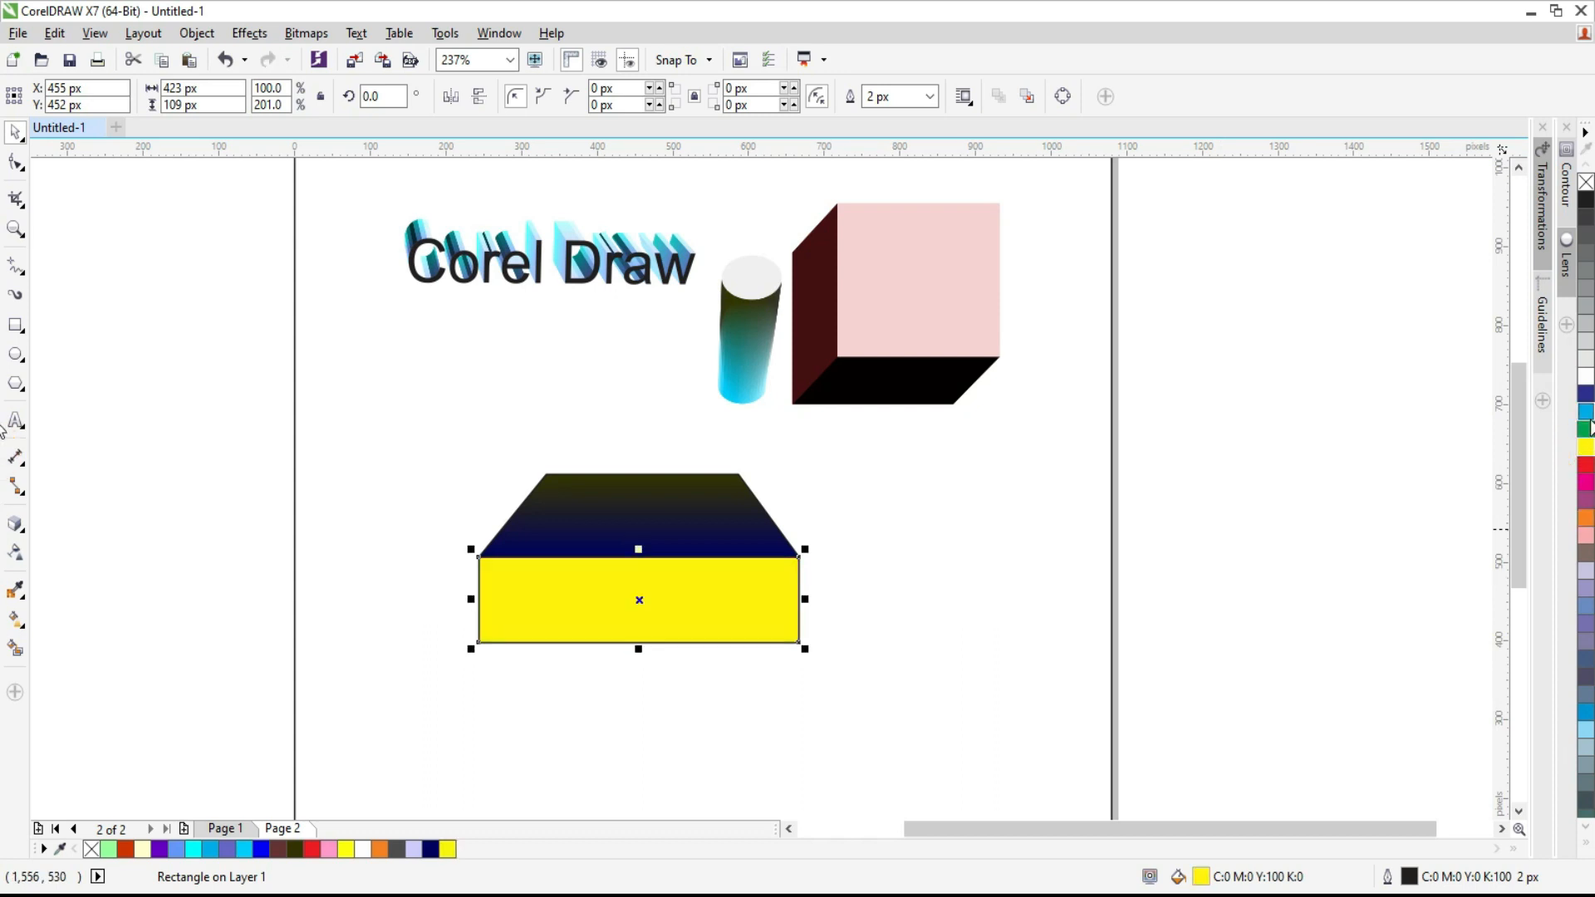
left_click(1585, 411)
left_click(1586, 201)
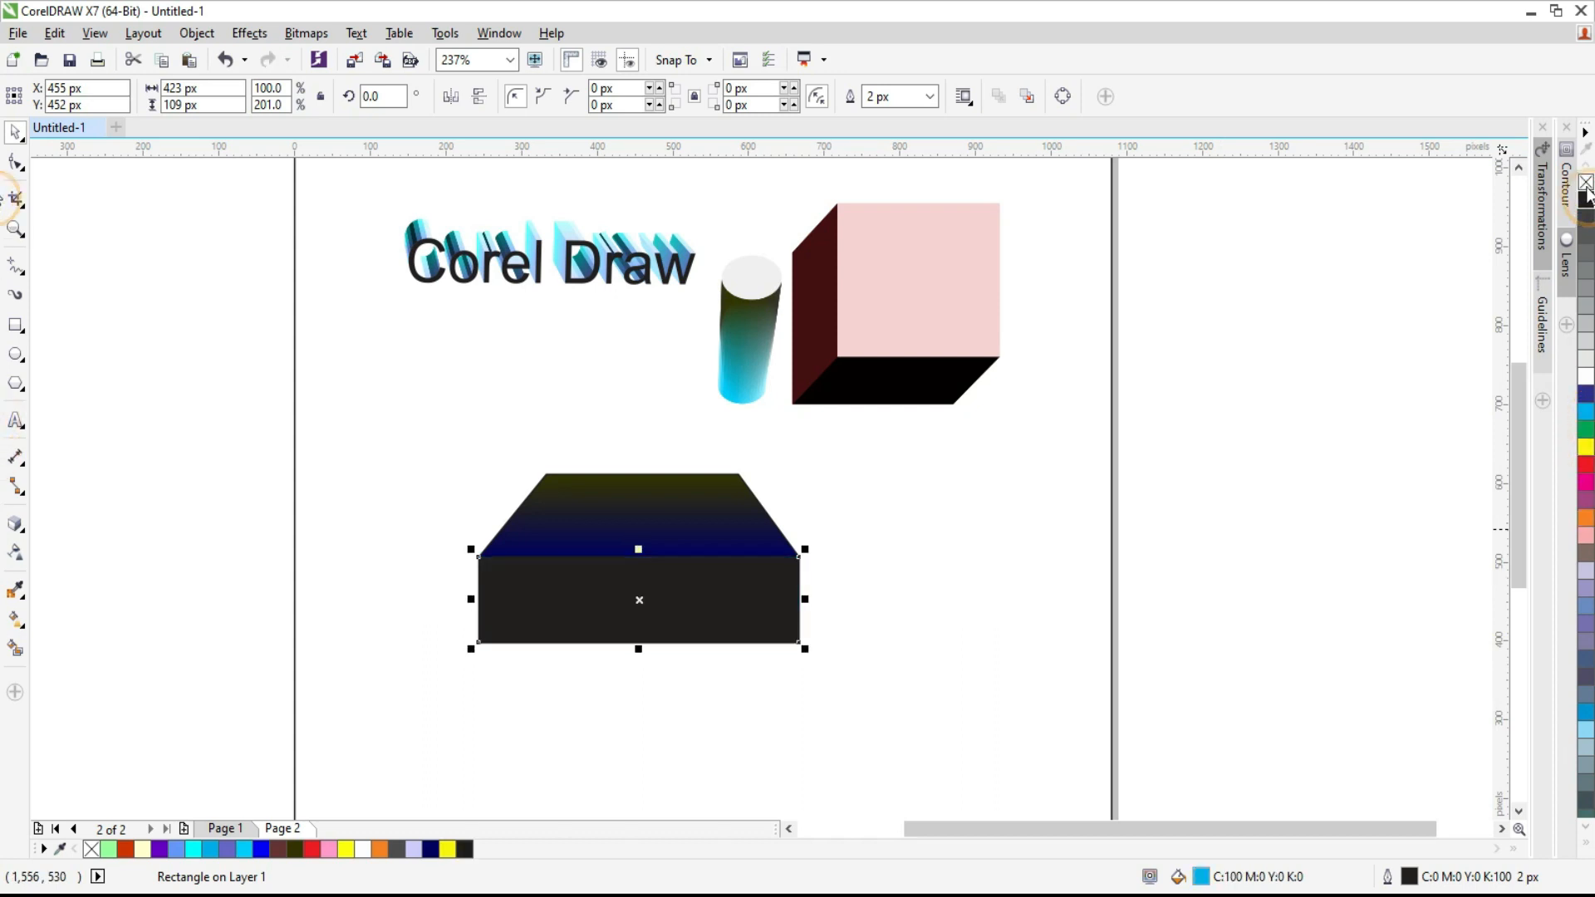
left_click(852, 486)
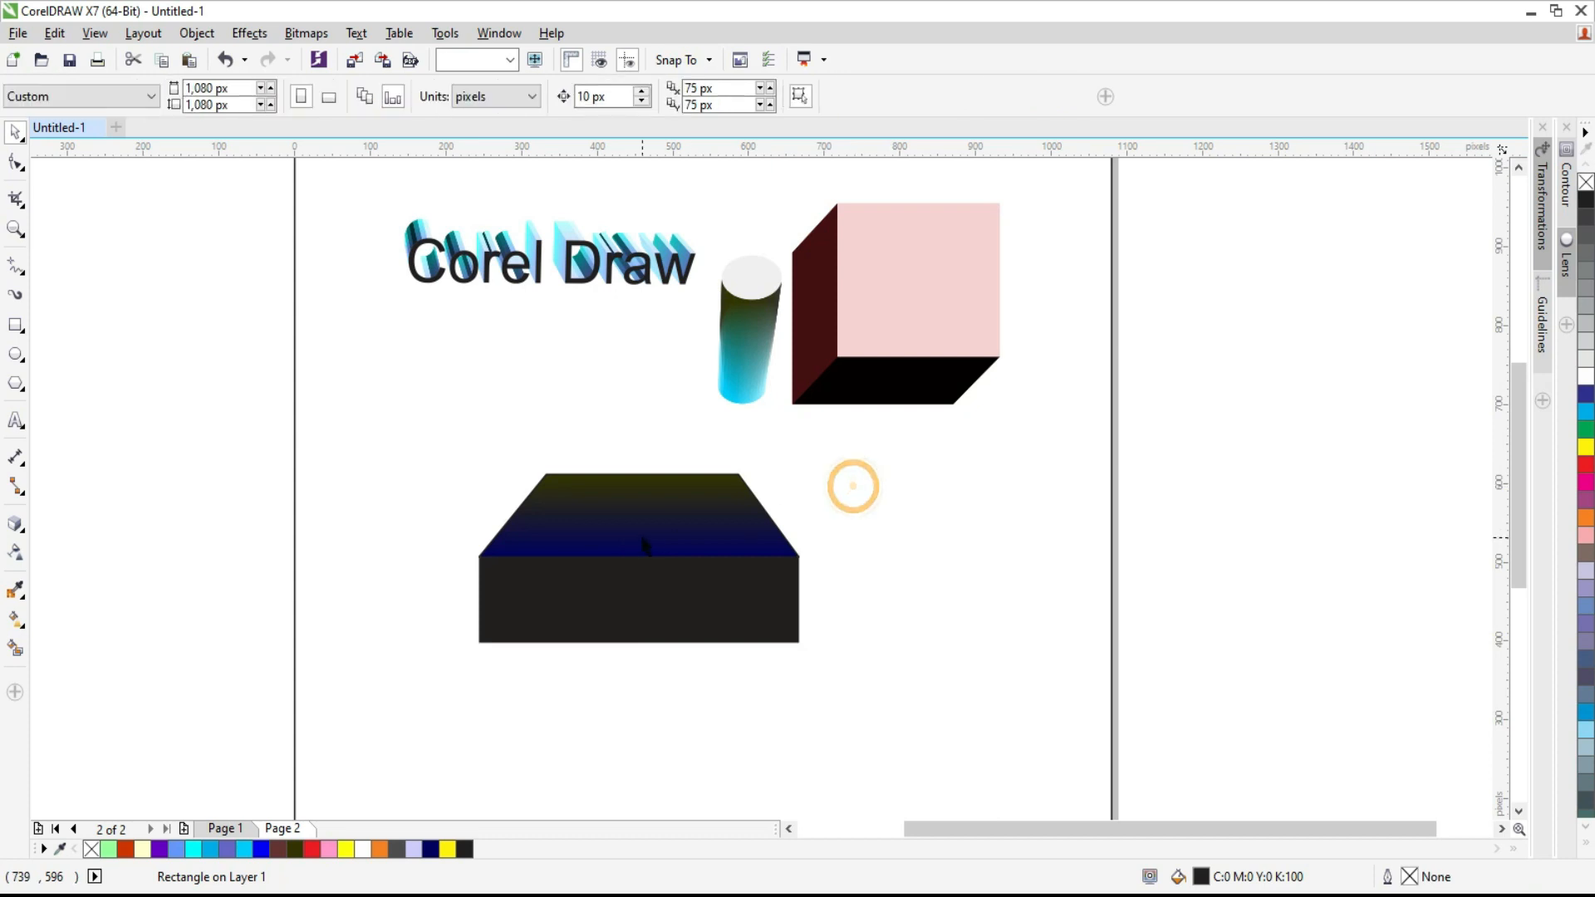
Fill the gradient-shaded face group above the black rectangle with solid dark blue
left_click(638, 534)
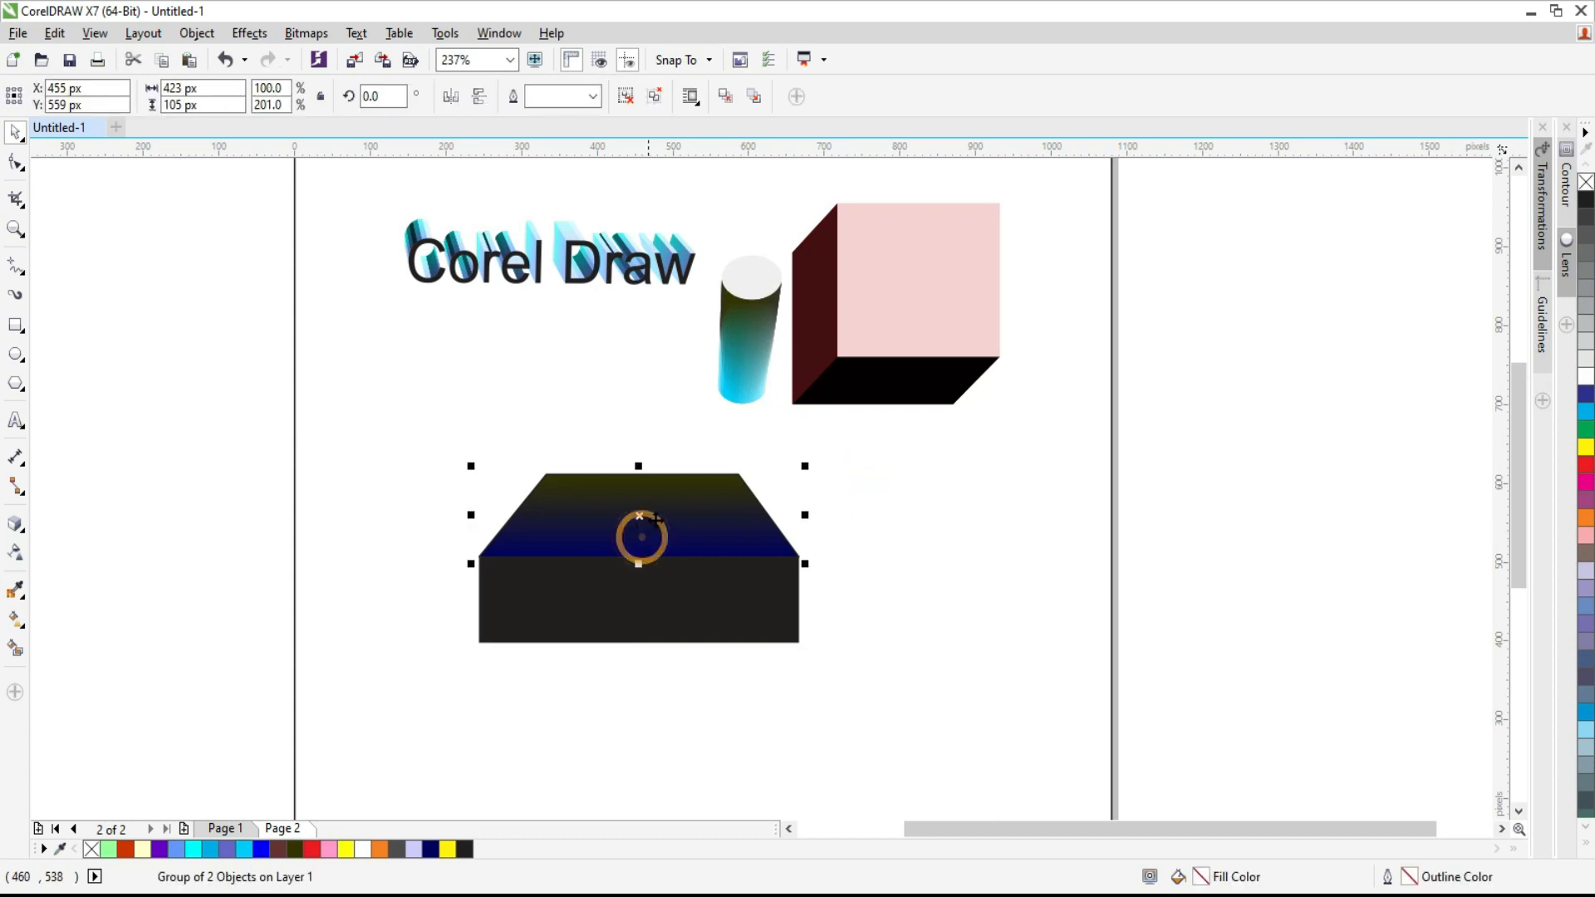
left_click(1586, 411)
left_click(1587, 400)
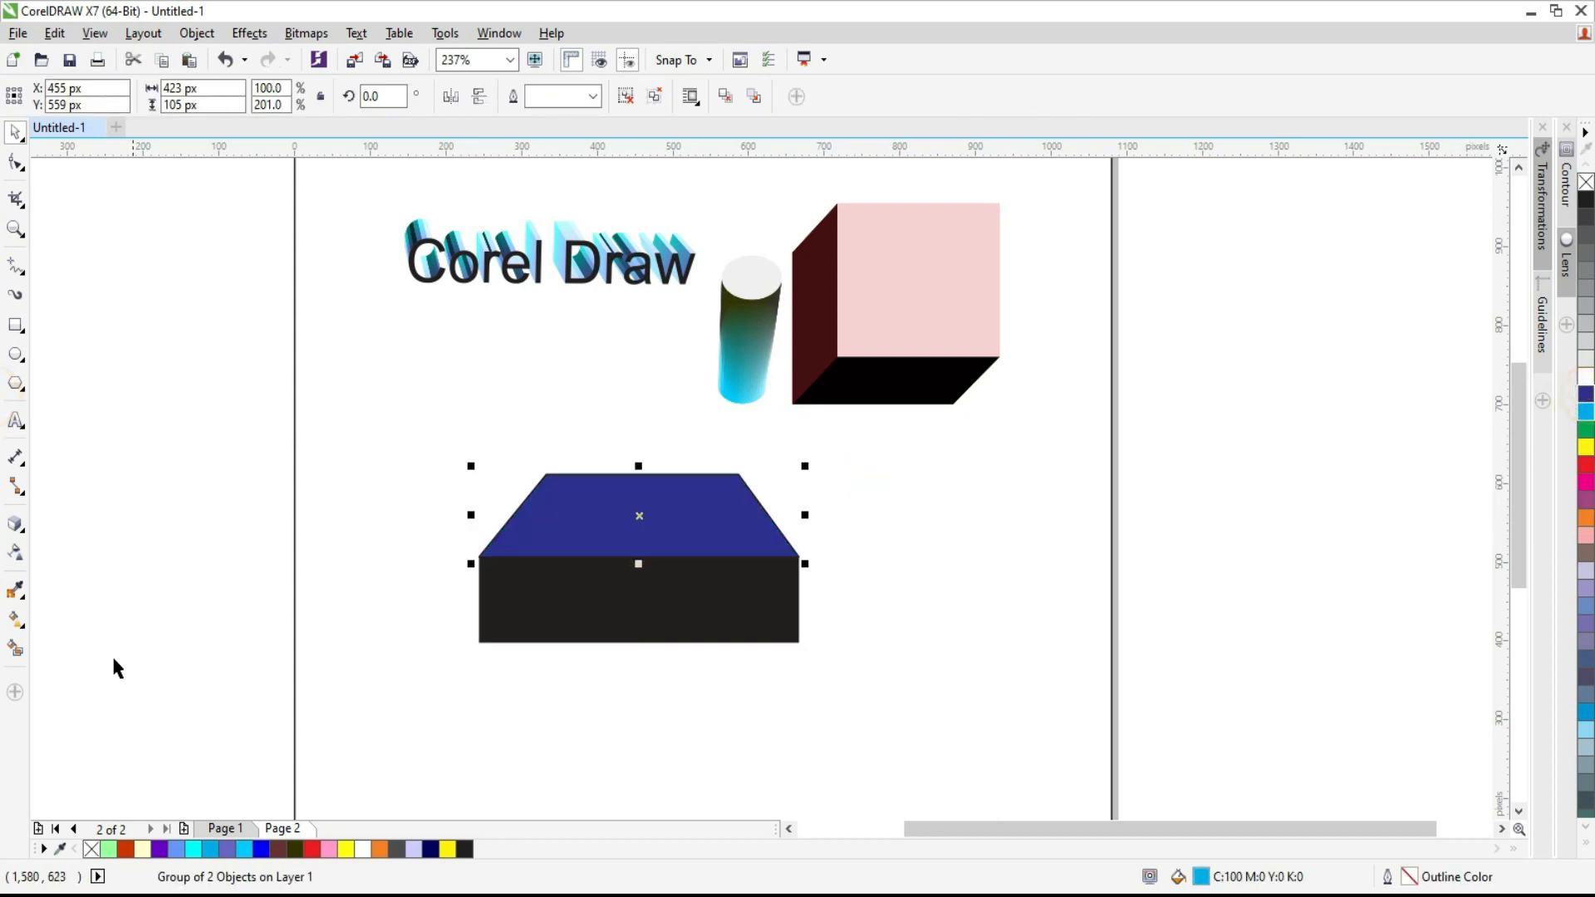
Apply a vertical linear fountain fill from dark blue to orange on the upper face, starting above the face, and shift its midpoint downward
left_click(16, 618)
left_click_drag(669, 476, 665, 580)
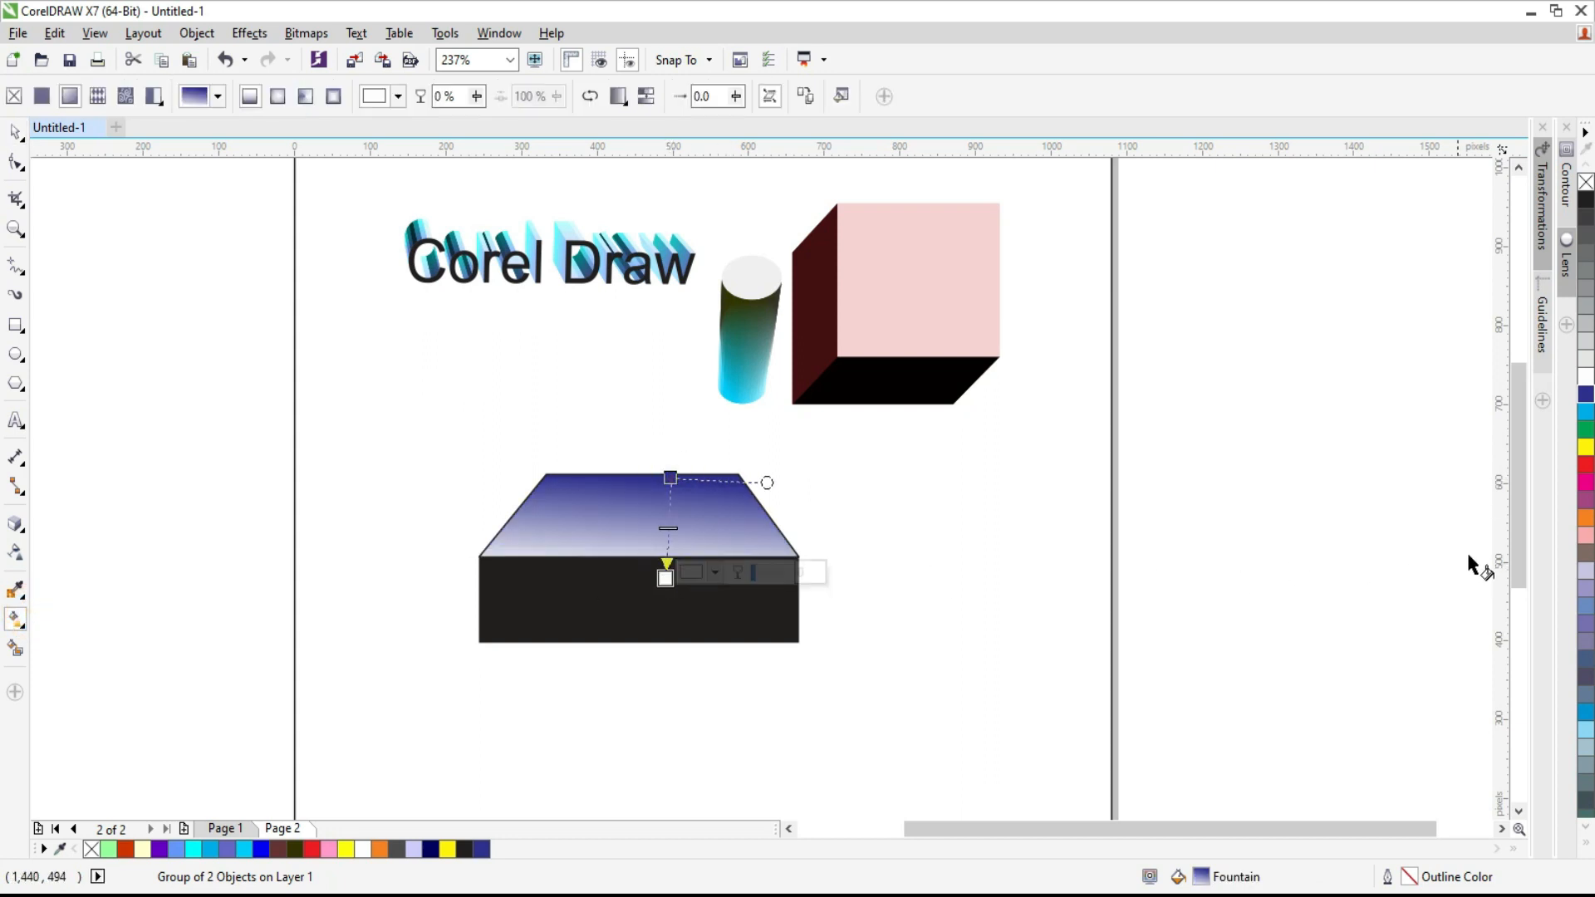
left_click(1586, 518)
left_click_drag(673, 479, 665, 404)
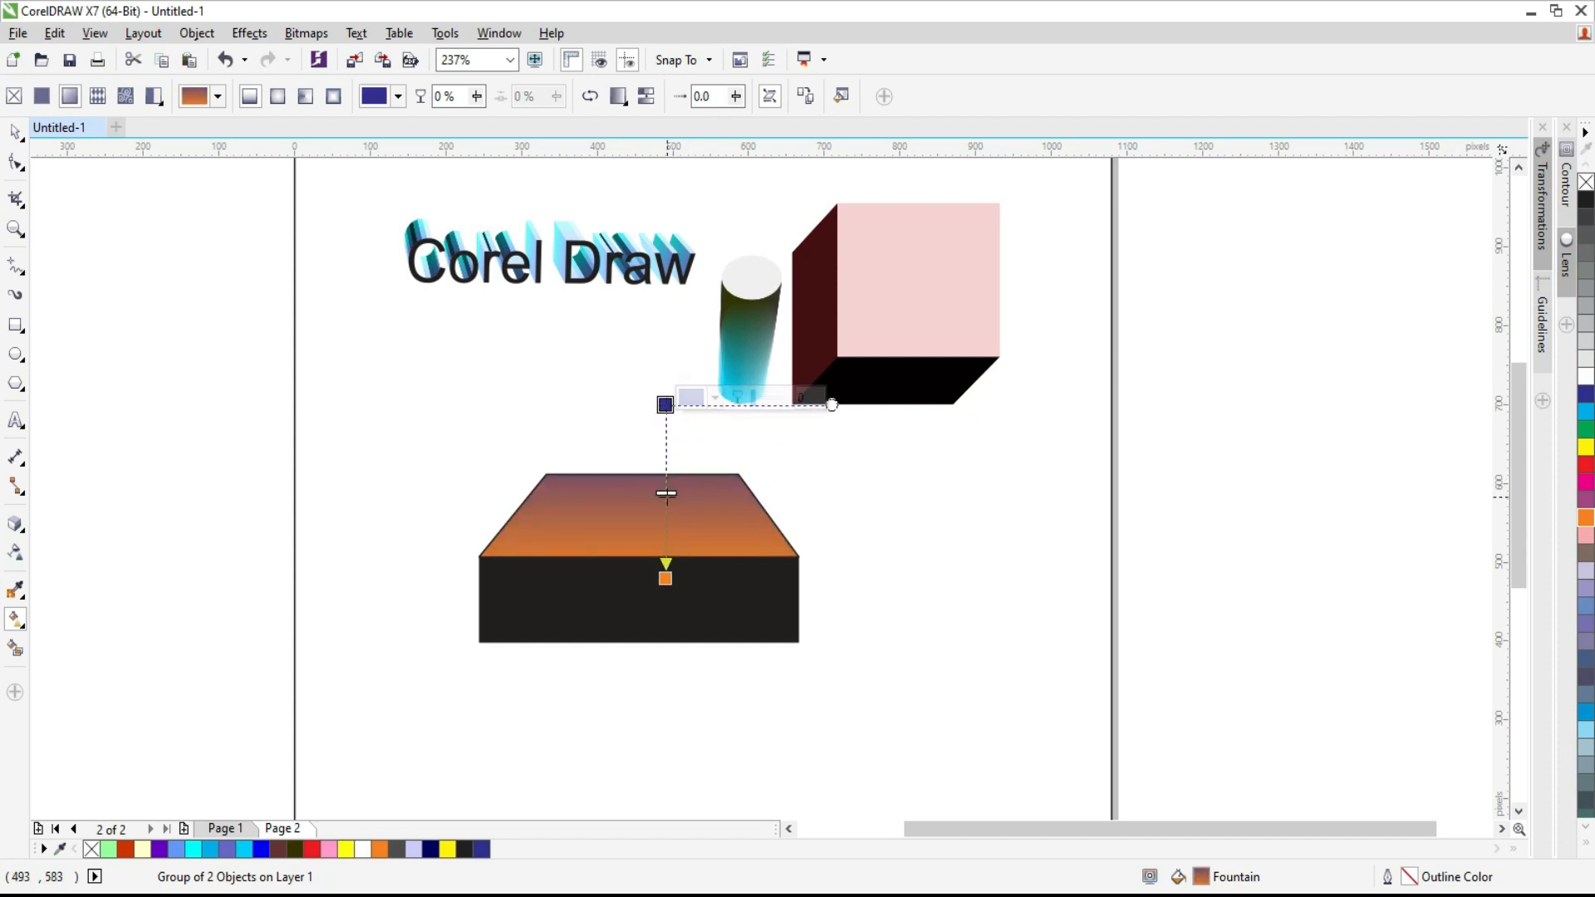
left_click_drag(666, 498, 666, 515)
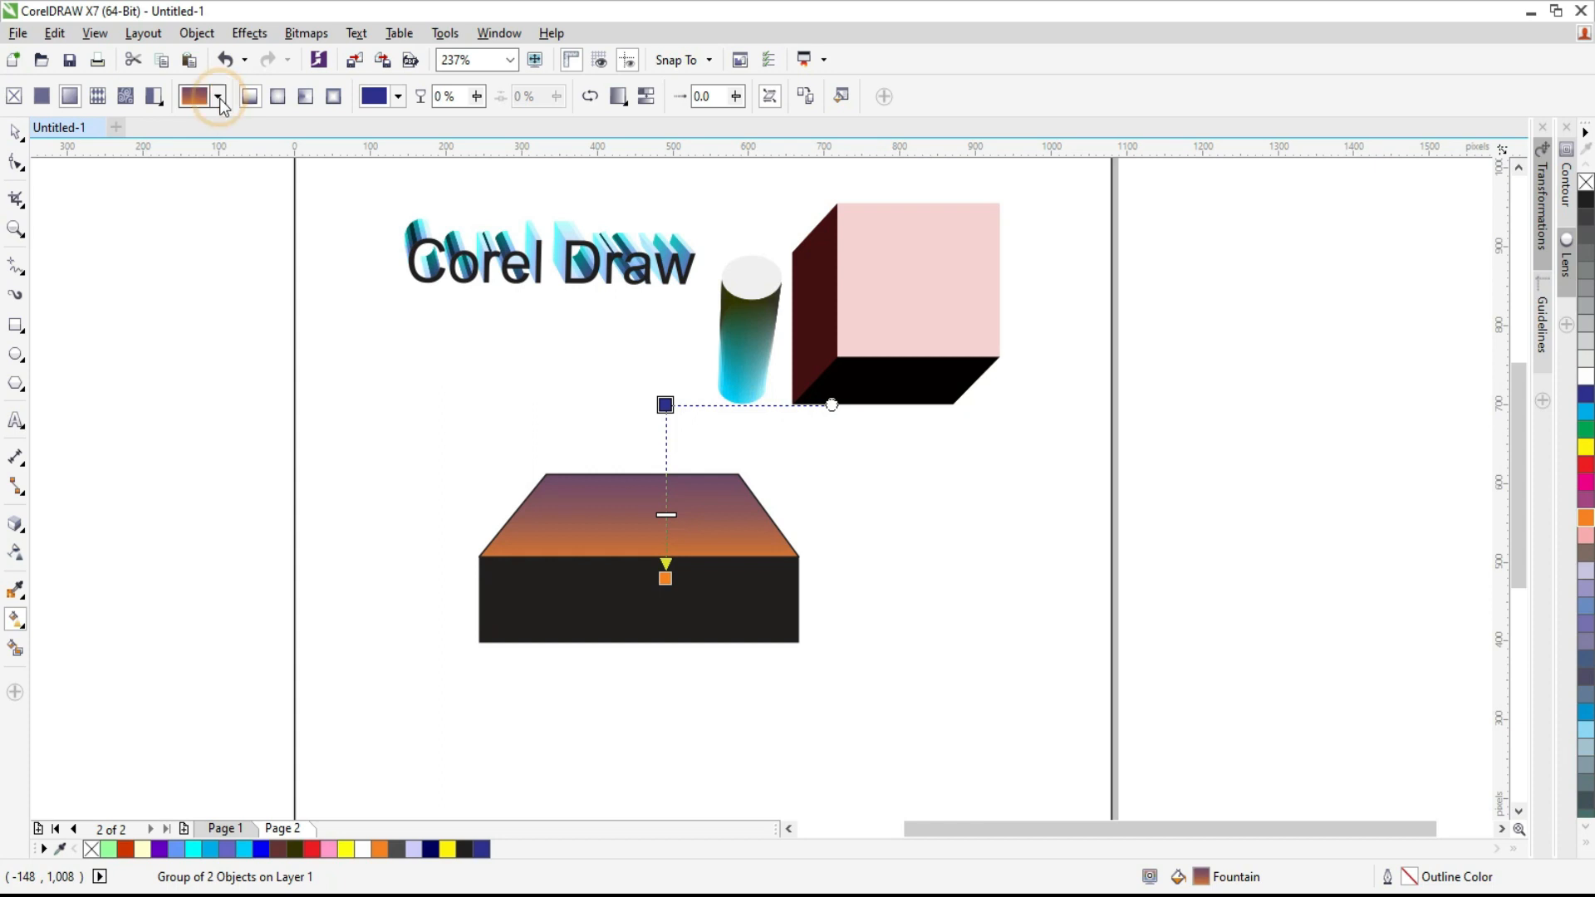
Change the upper face's gradient to an elliptical fountain fill and shrink its ellipse around the orange centre to about the box's width
left_click(281, 96)
left_click_drag(665, 578, 695, 641)
left_click_drag(1246, 366, 845, 468)
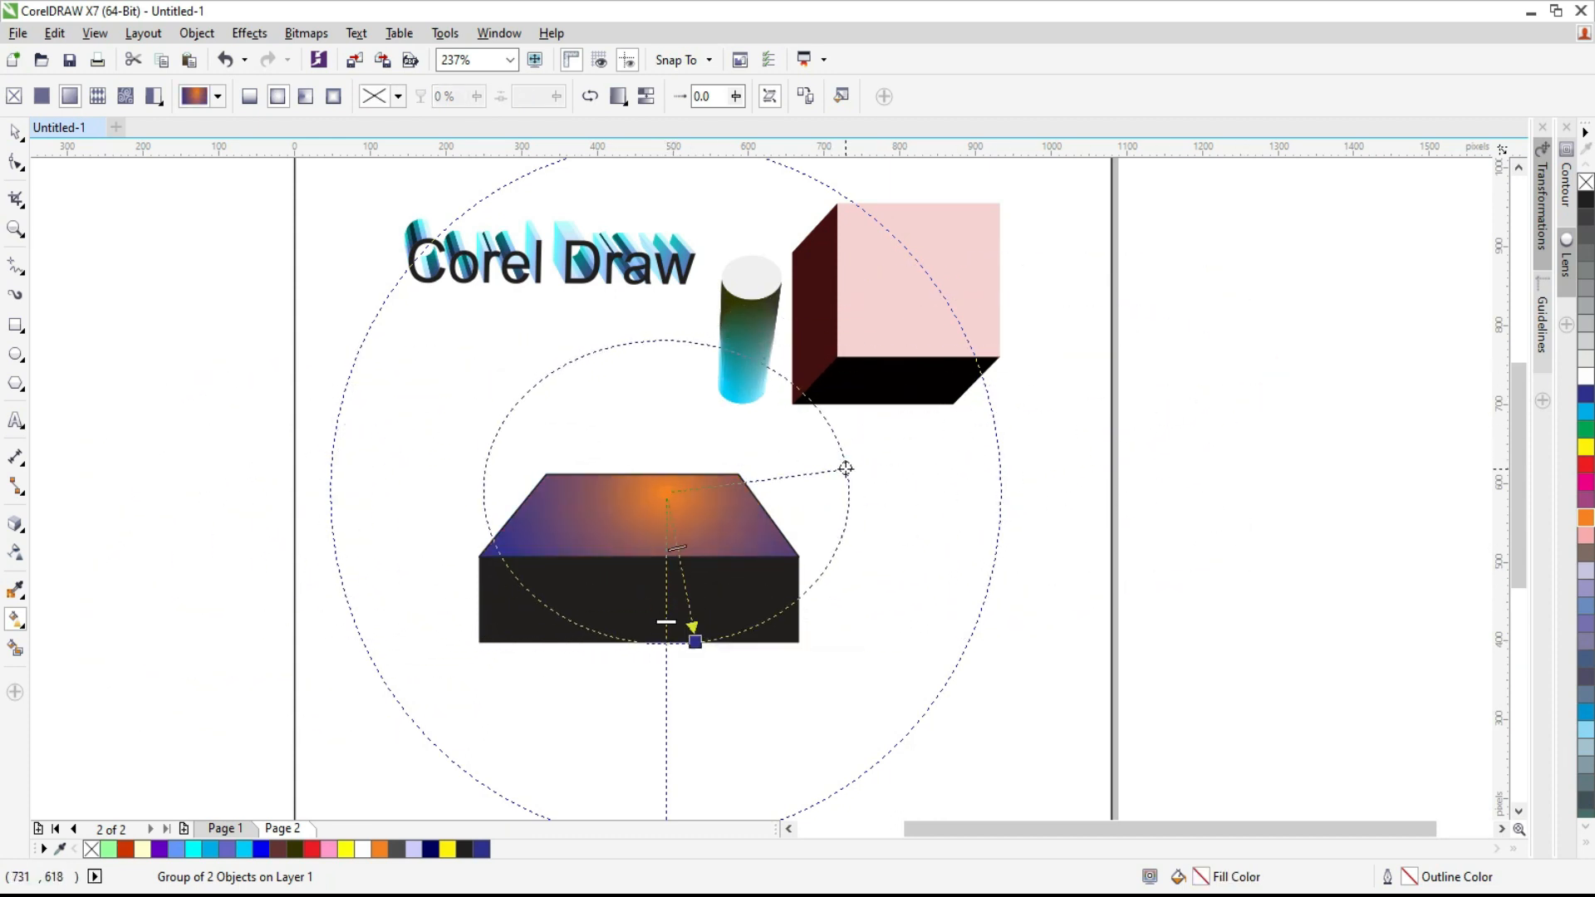
left_click(15, 131)
left_click(151, 366)
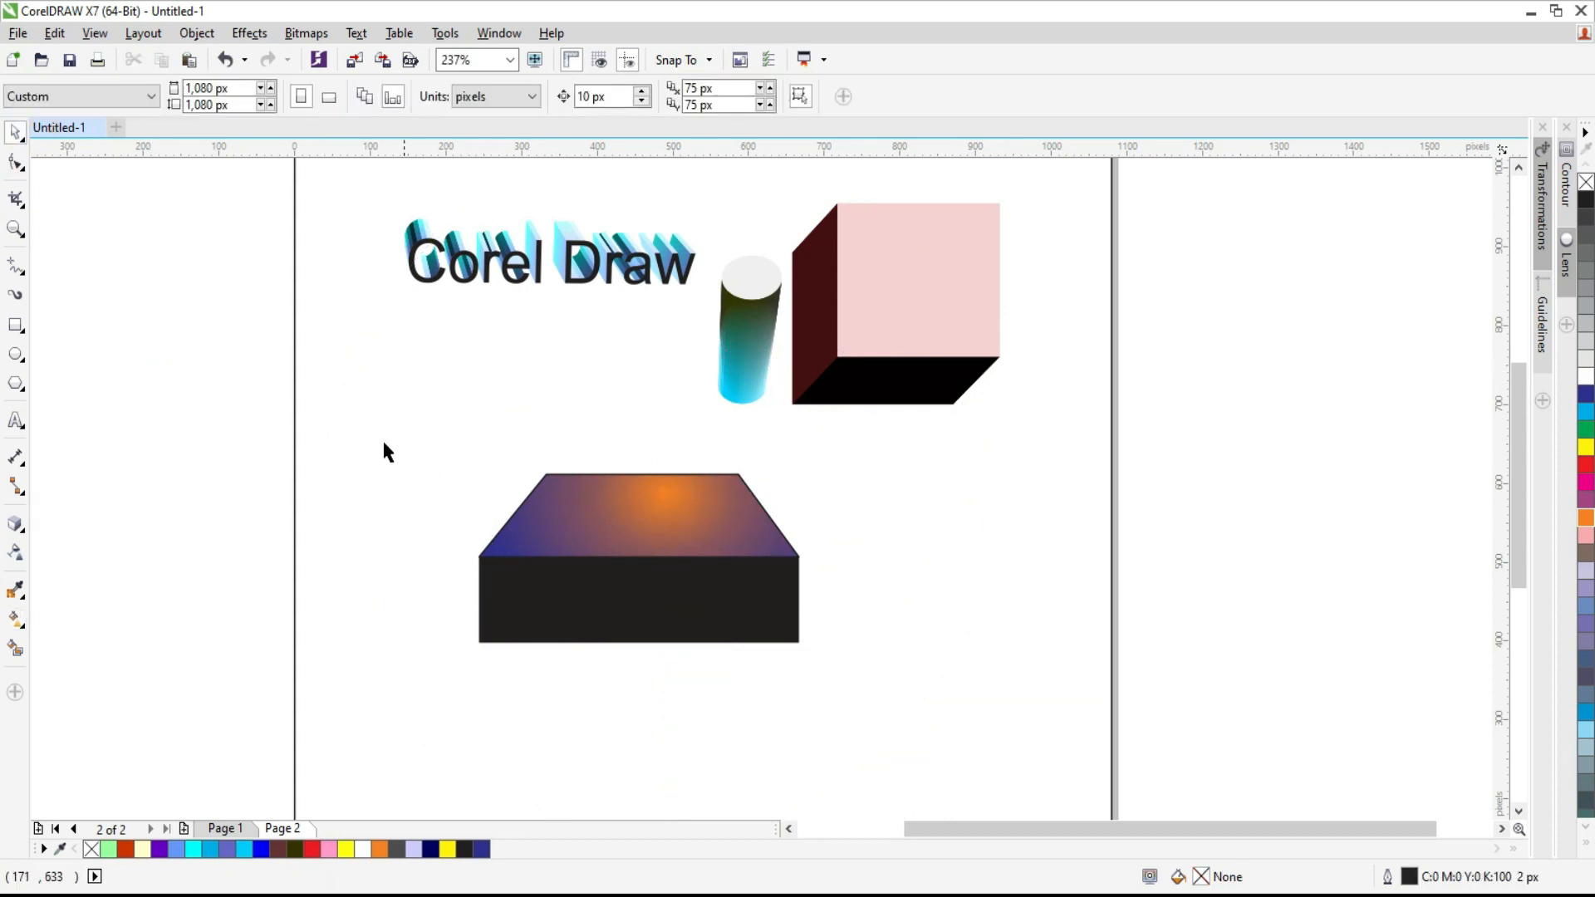
Move the black rectangle and its gradient upper face together to just below the Corel Draw text
left_click(20, 384)
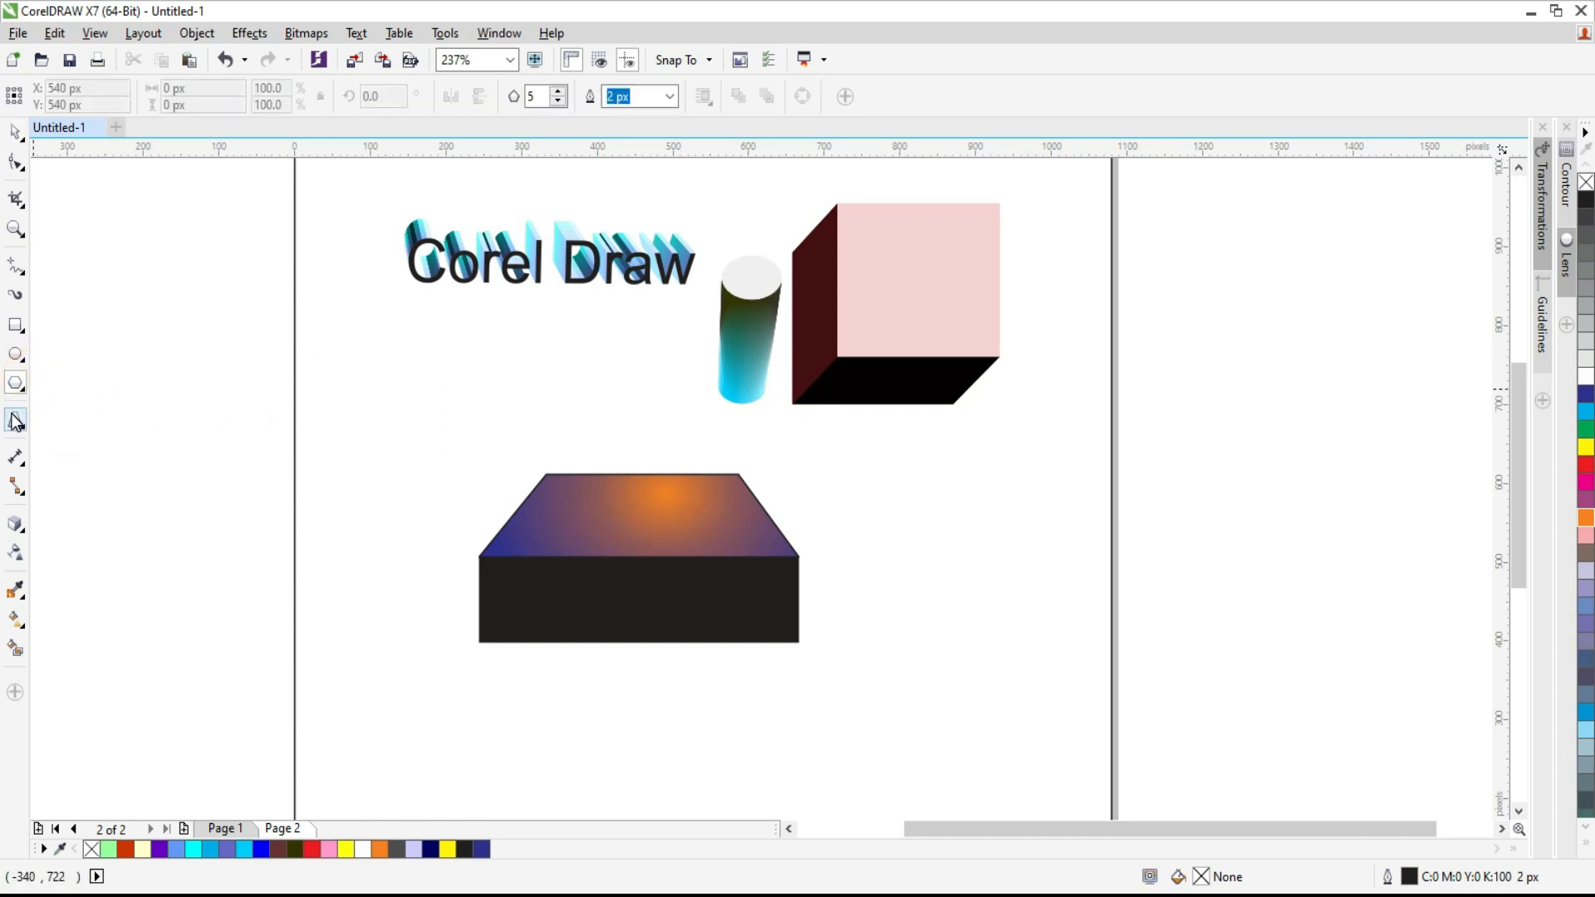
left_click(15, 131)
left_click_drag(373, 402, 847, 656)
left_click_drag(708, 565, 573, 399)
left_click(741, 573)
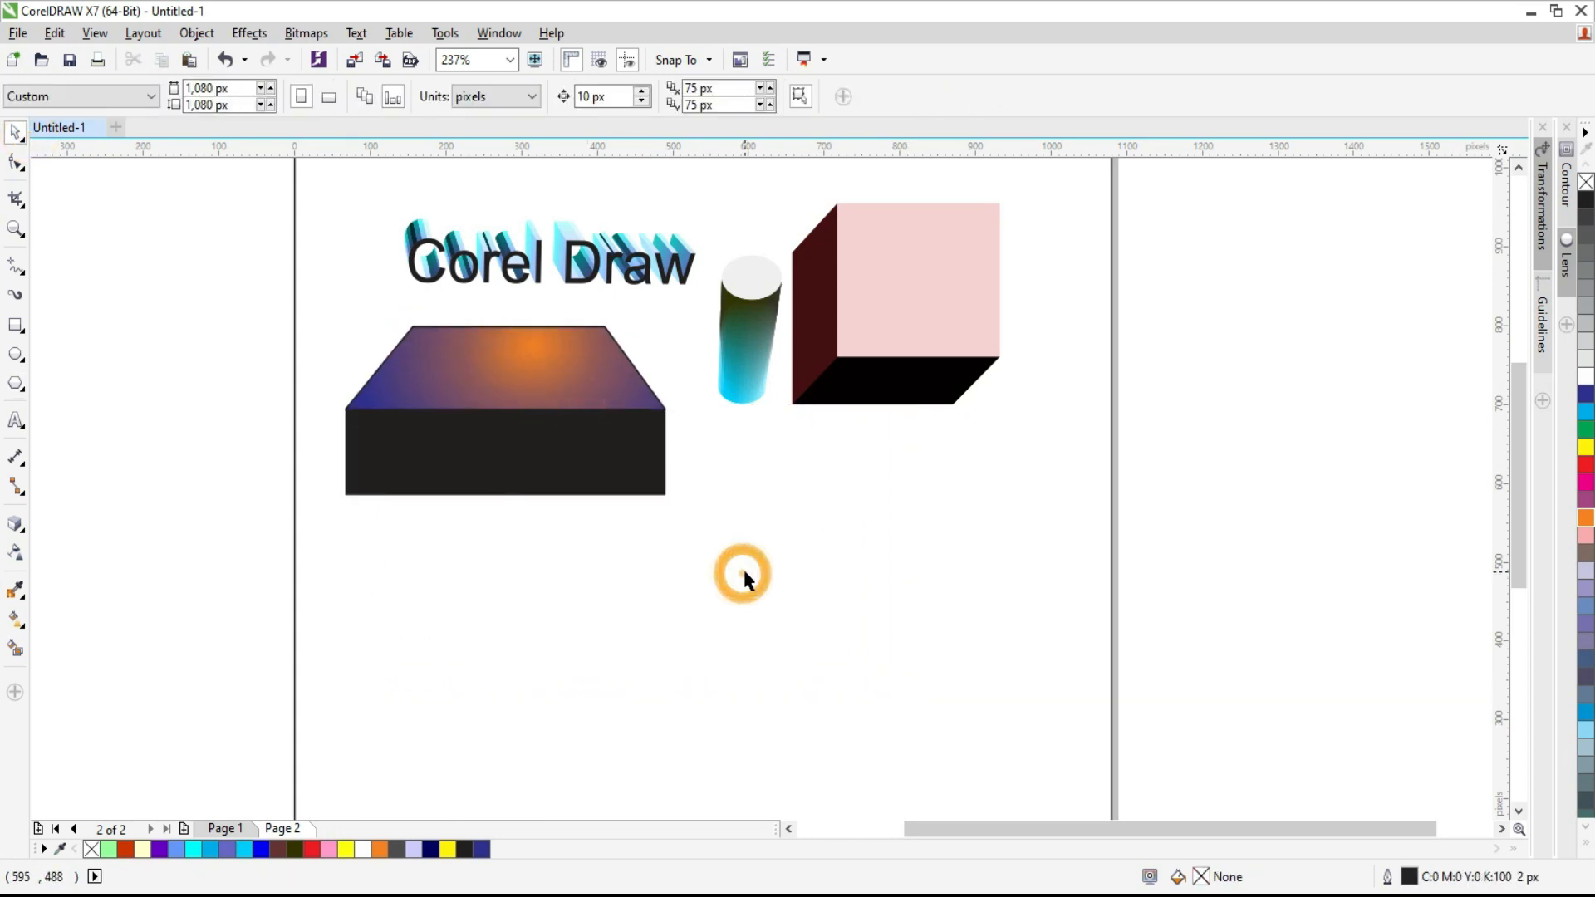